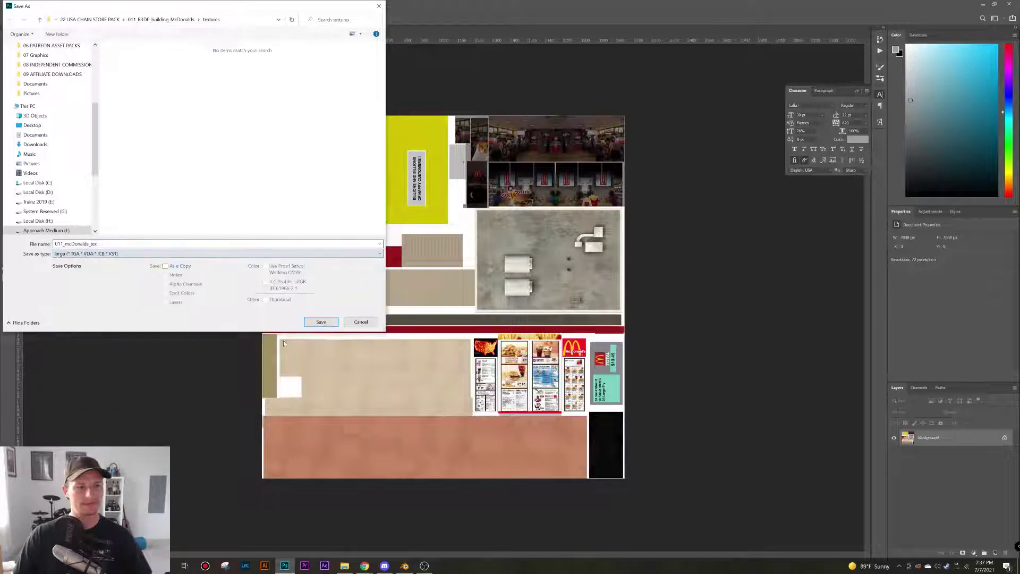
# Save the colour texture as Targa file 011_mcDonalds_tex at 32 bits/pixel in the textures folder, and close the image
pyautogui.click(321, 322)
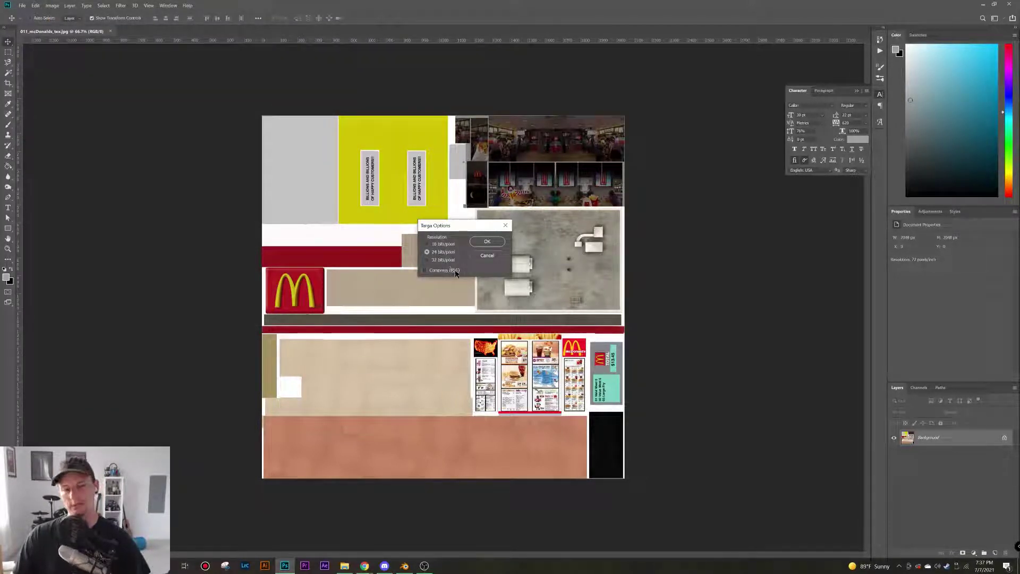
pyautogui.click(442, 260)
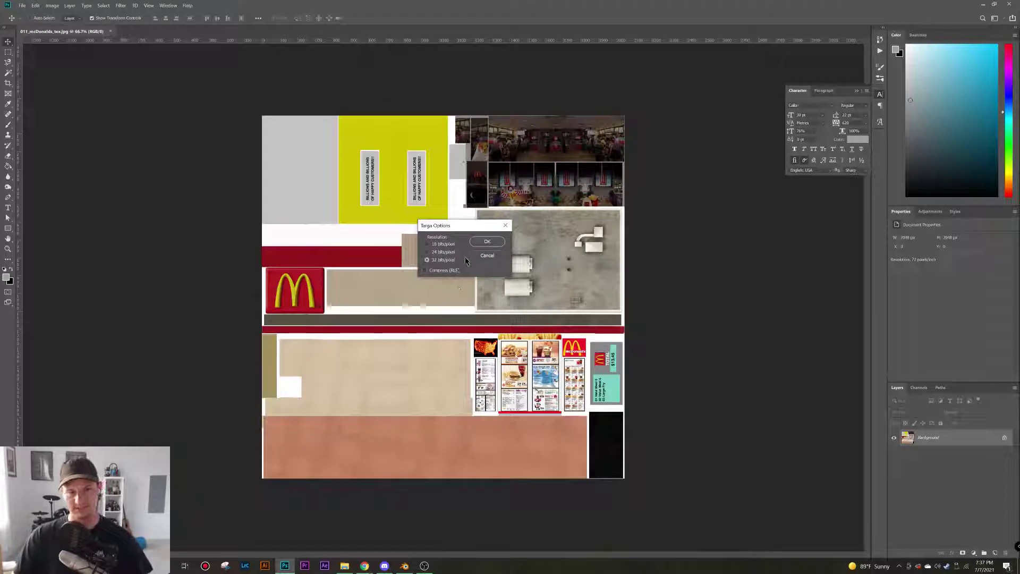
pyautogui.click(487, 242)
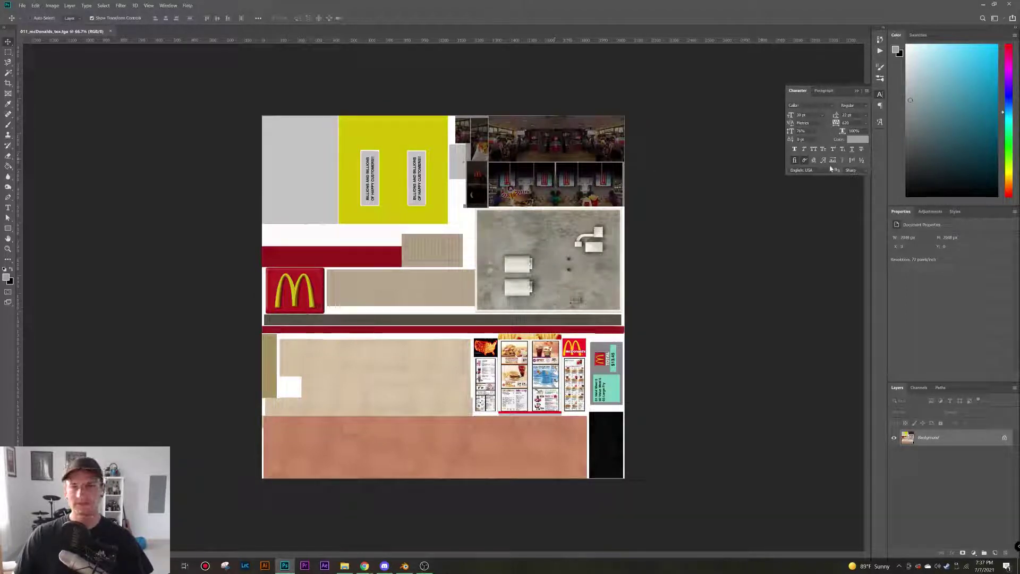
pyautogui.click(110, 32)
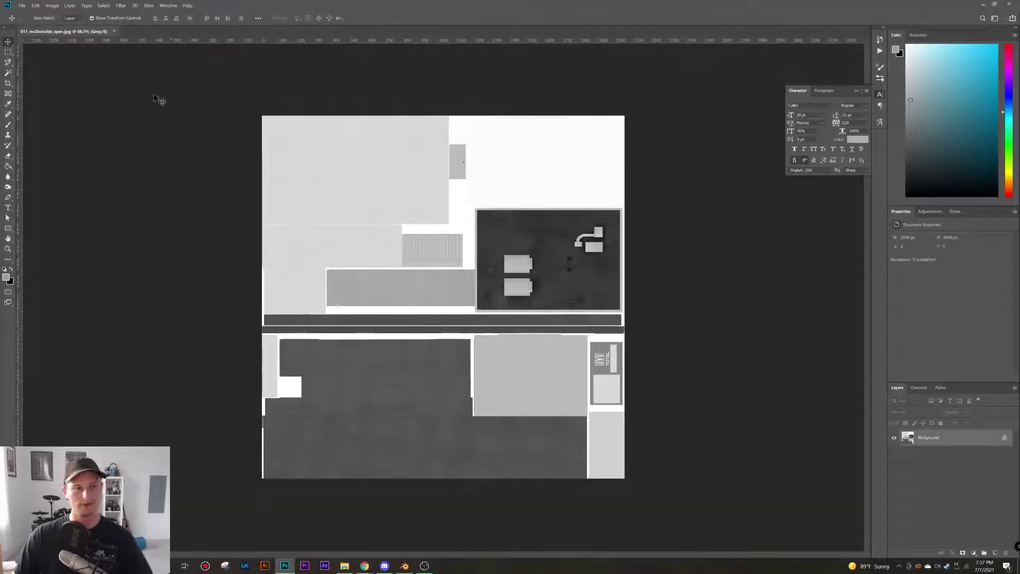
# Save the specular map as Targa file 011_mcDonalds_spec in the textures folder, and close the image
pyautogui.click(22, 6)
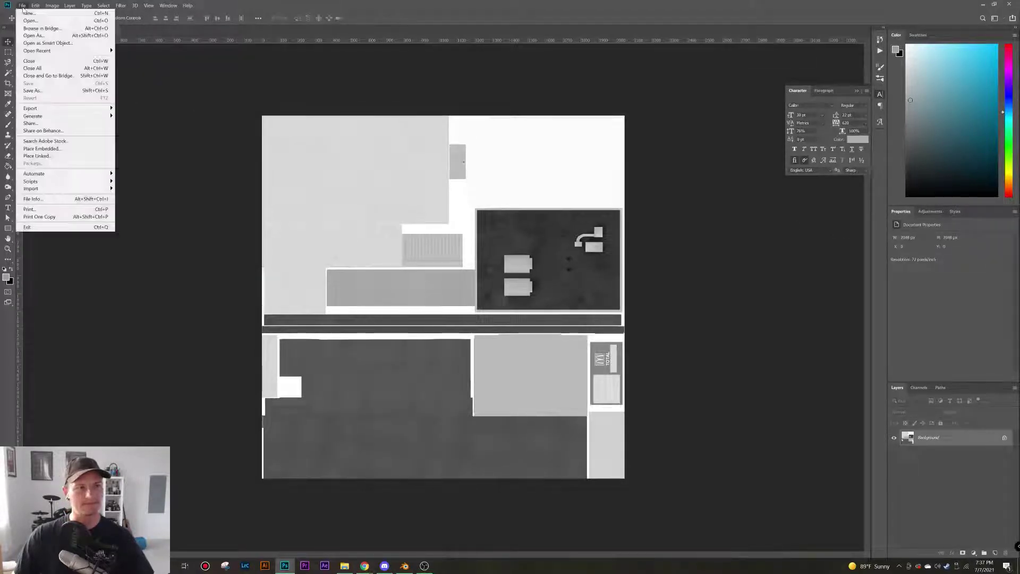
pyautogui.click(31, 90)
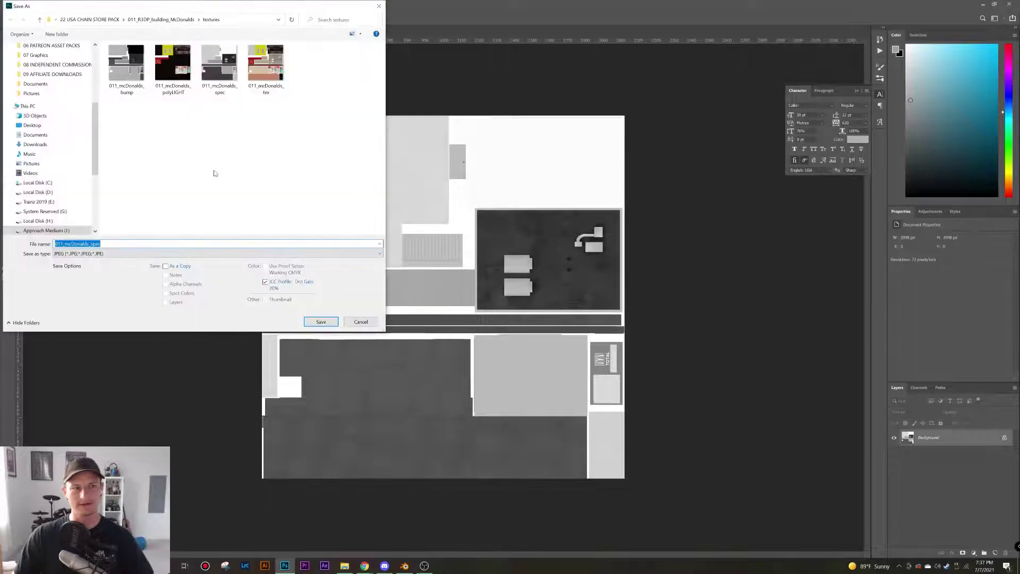
pyautogui.click(97, 255)
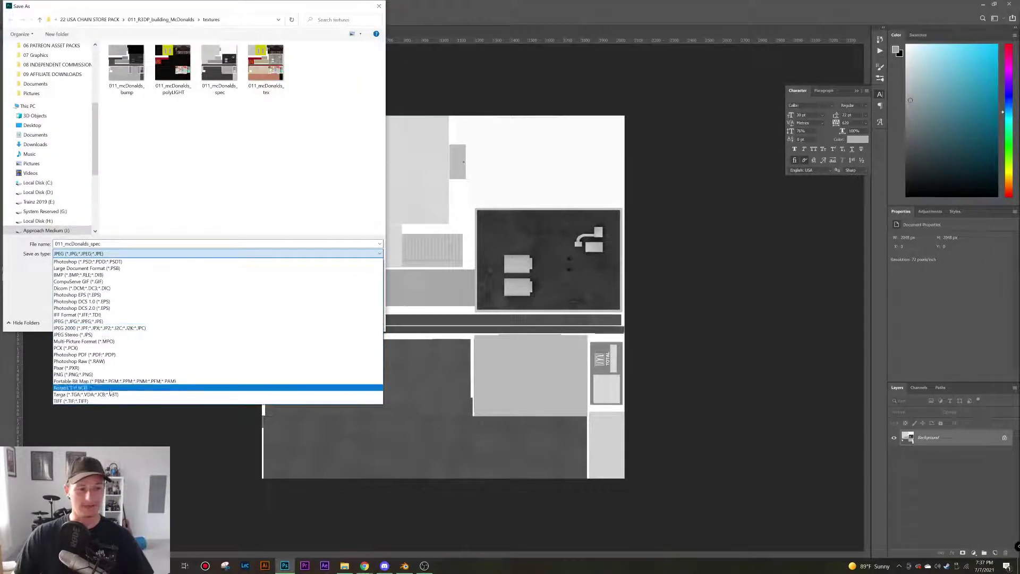
pyautogui.click(106, 399)
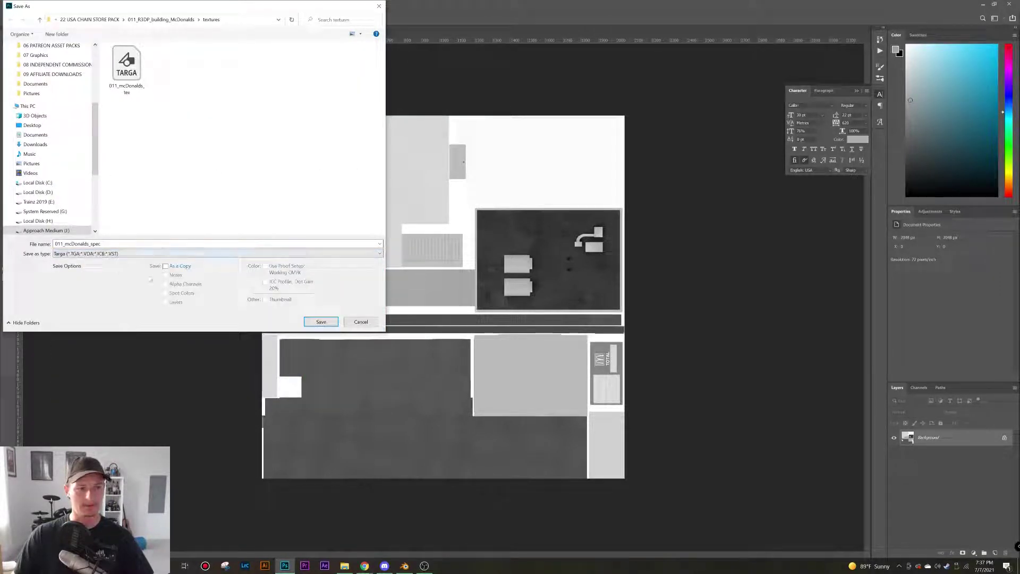
pyautogui.press('Return')
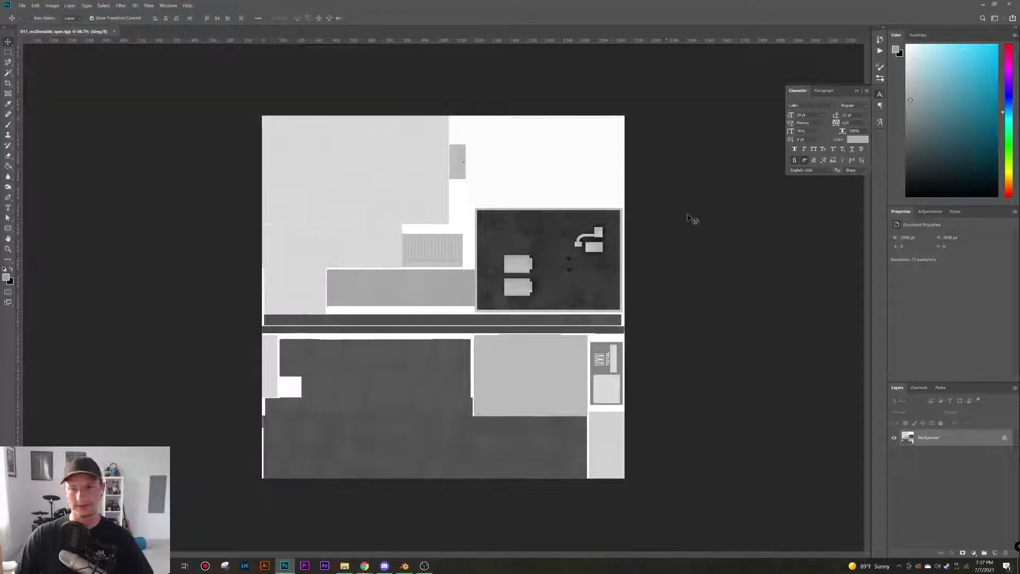
pyautogui.click(113, 32)
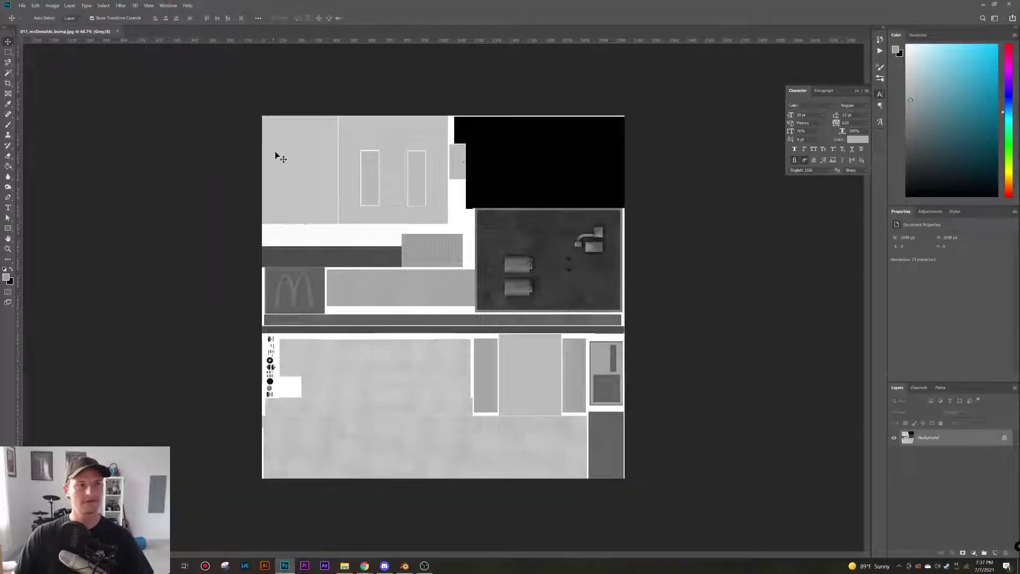
# Save the bump map as Targa file 011_mcDonalds_bump in the textures folder
pyautogui.click(22, 6)
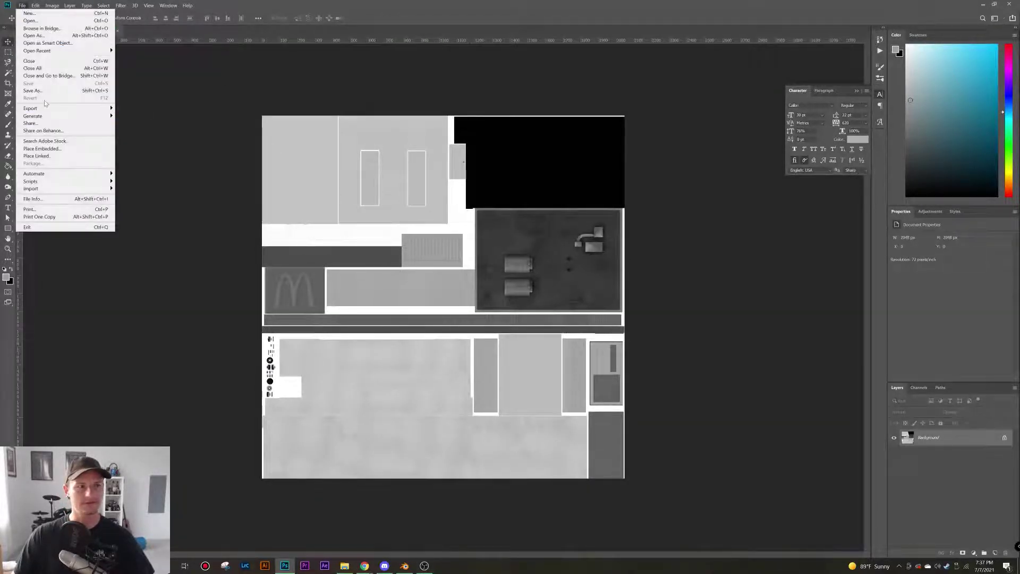
pyautogui.click(31, 90)
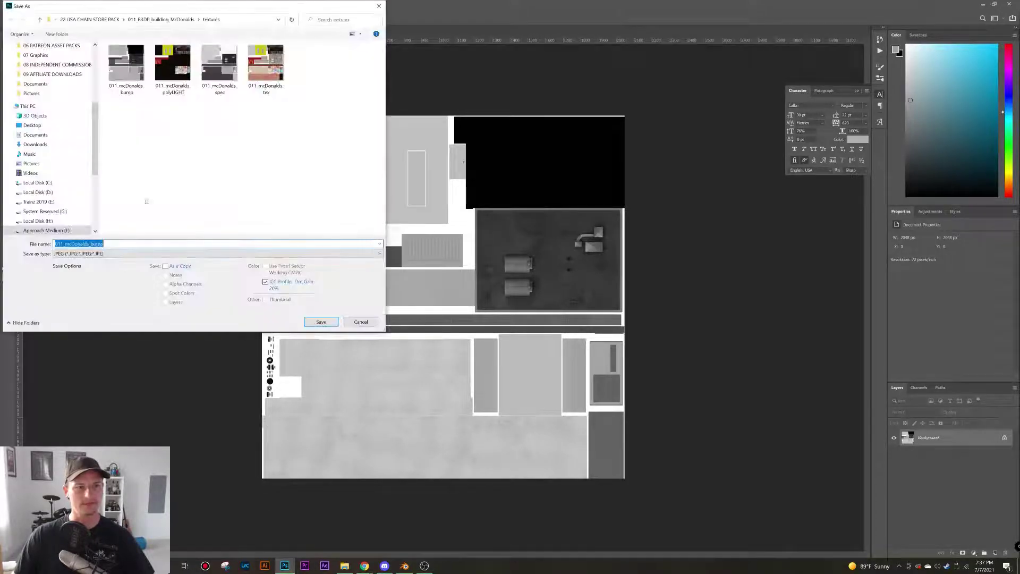
pyautogui.click(85, 254)
pyautogui.click(85, 394)
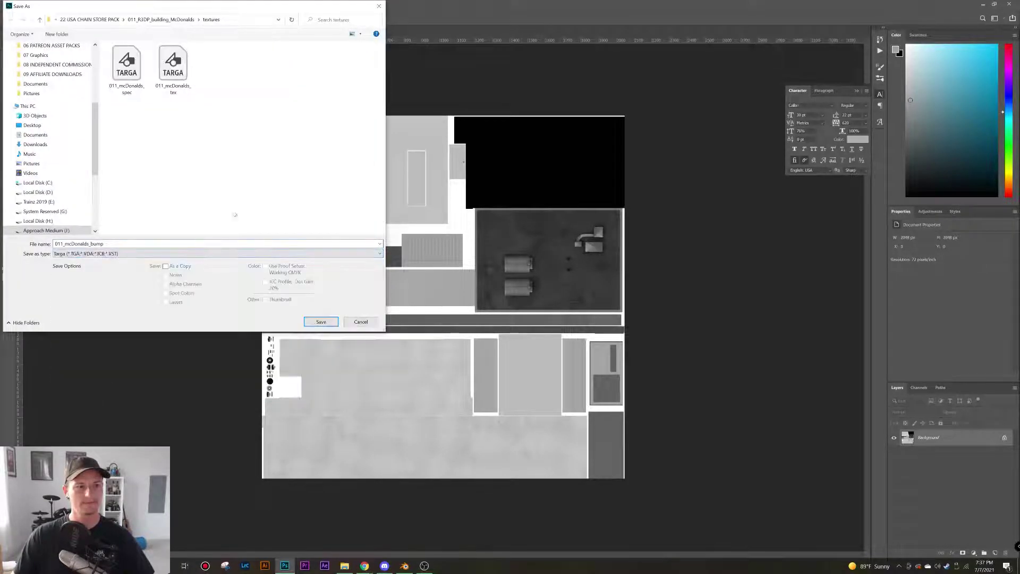
pyautogui.click(321, 321)
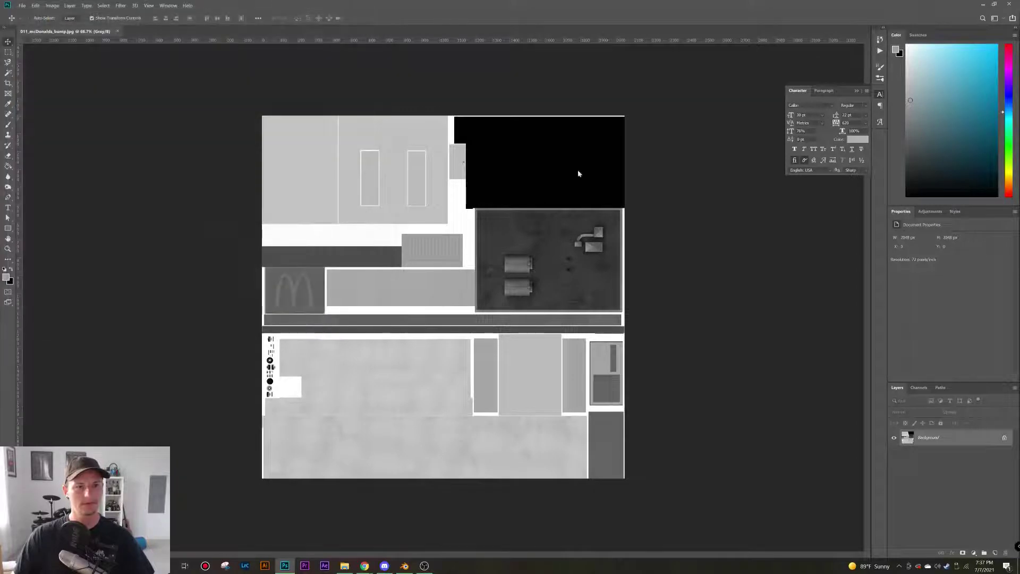
# Switch to Blender and bring the whole building and sign into view in the Shading workspace
pyautogui.click(981, 5)
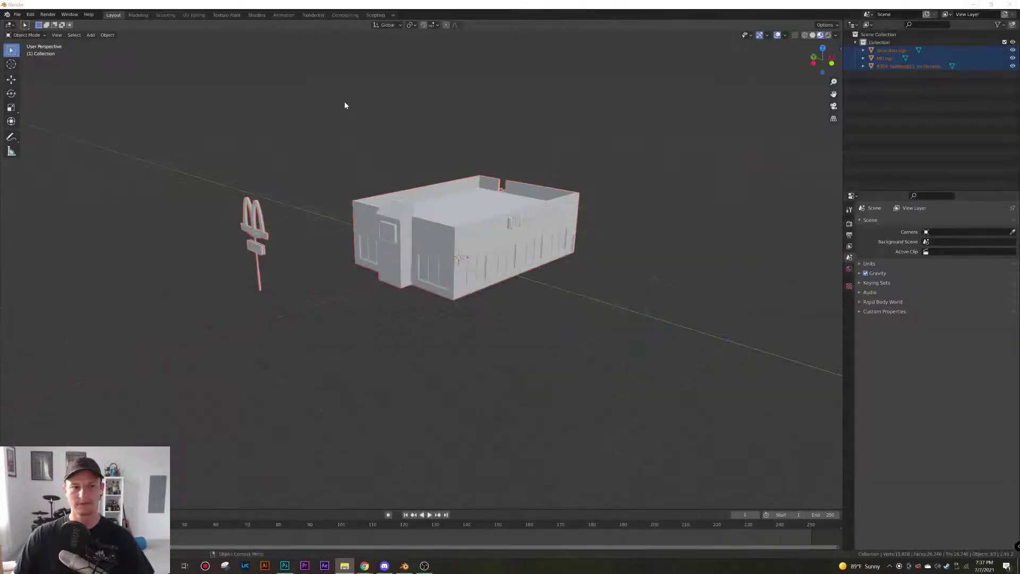
pyautogui.moveTo(411, 208); pyautogui.dragTo(432, 227, button='middle')
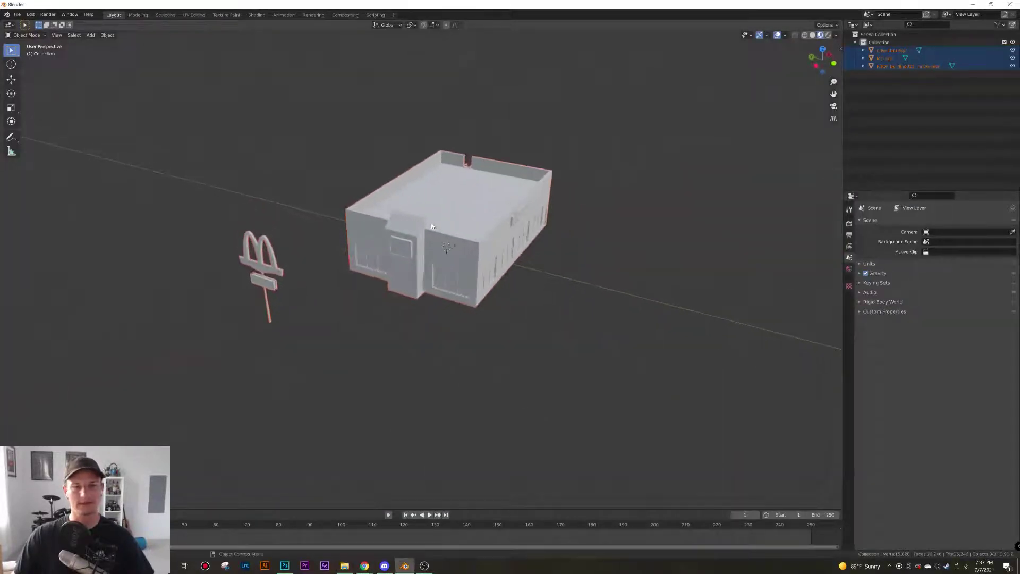
pyautogui.click(257, 15)
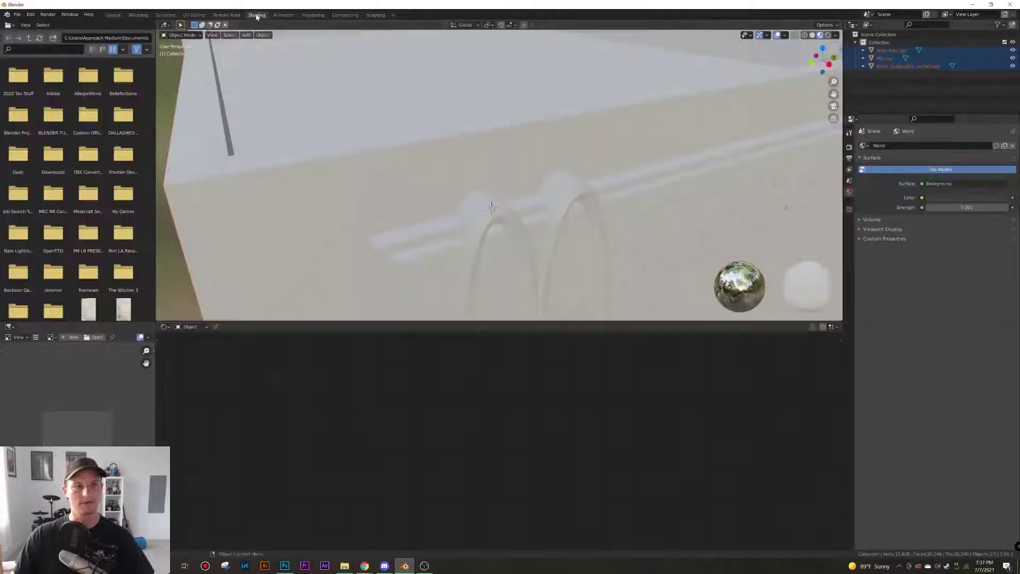
pyautogui.scroll(-8, 422, 172)
pyautogui.moveTo(423, 173); pyautogui.dragTo(586, 192, button='middle')
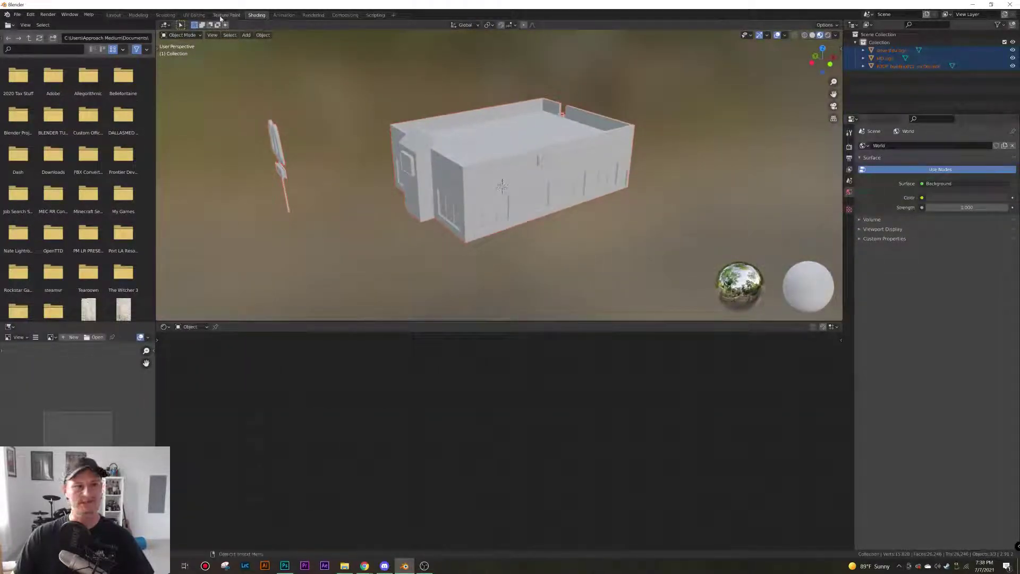
# Select only the McDonald's building and show the nodes of its 011_McDonalds_tex material in the Shading workspace
pyautogui.click(113, 15)
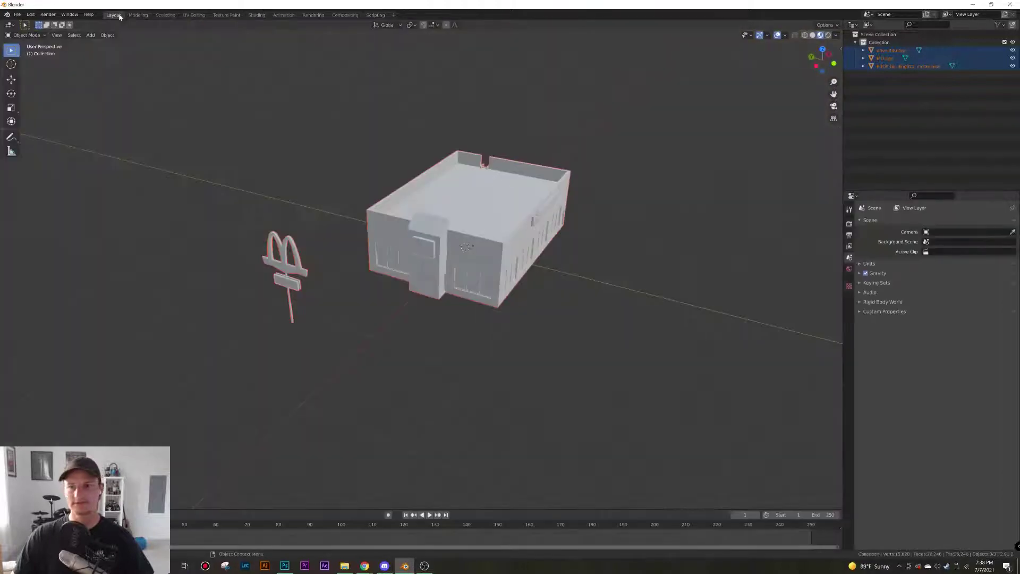
pyautogui.click(496, 257)
pyautogui.click(849, 350)
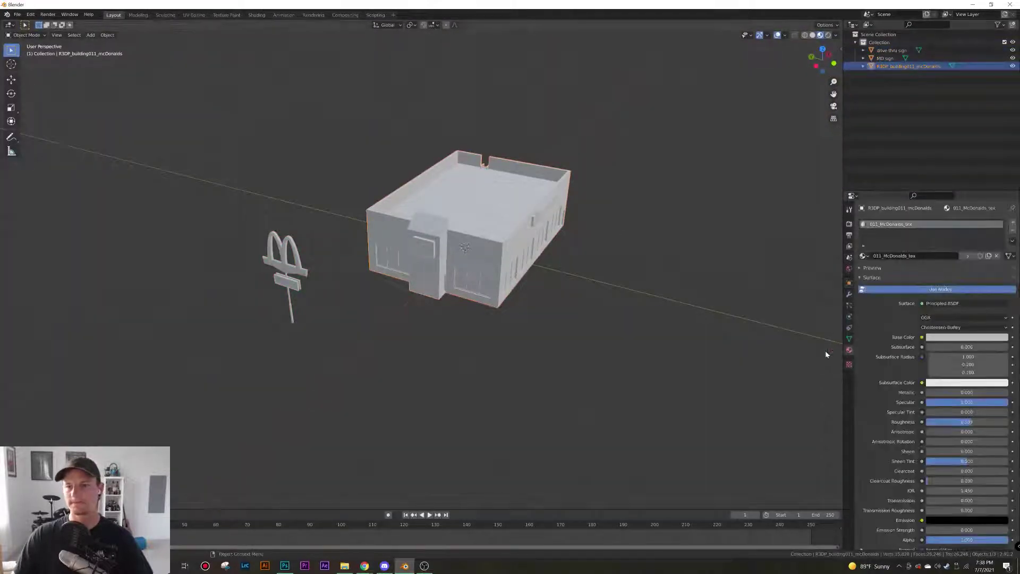
pyautogui.click(256, 15)
pyautogui.moveTo(403, 202); pyautogui.dragTo(455, 199, button='middle')
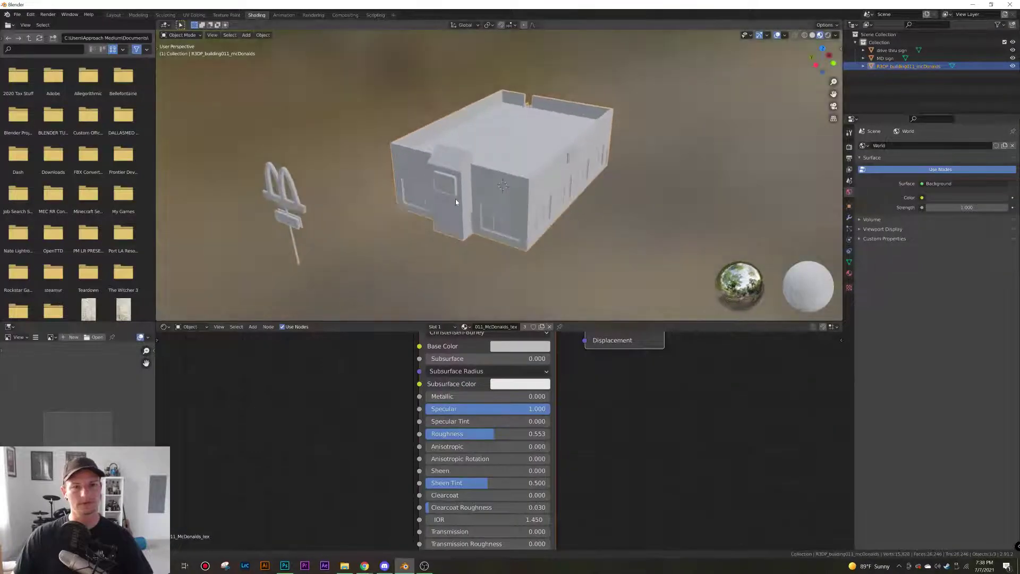
pyautogui.scroll(-4, 409, 392)
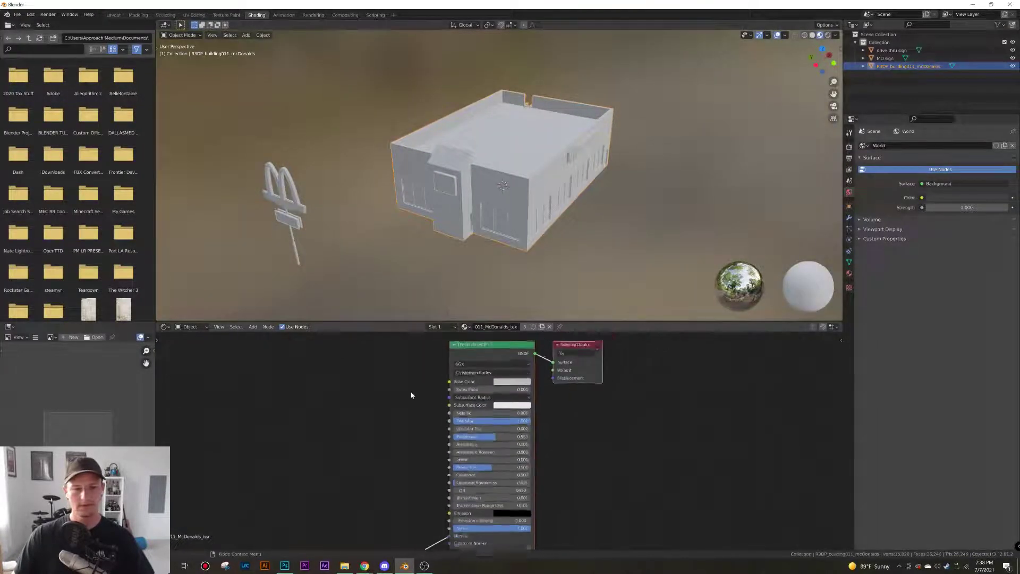
pyautogui.moveTo(405, 434); pyautogui.dragTo(437, 409, button='middle')
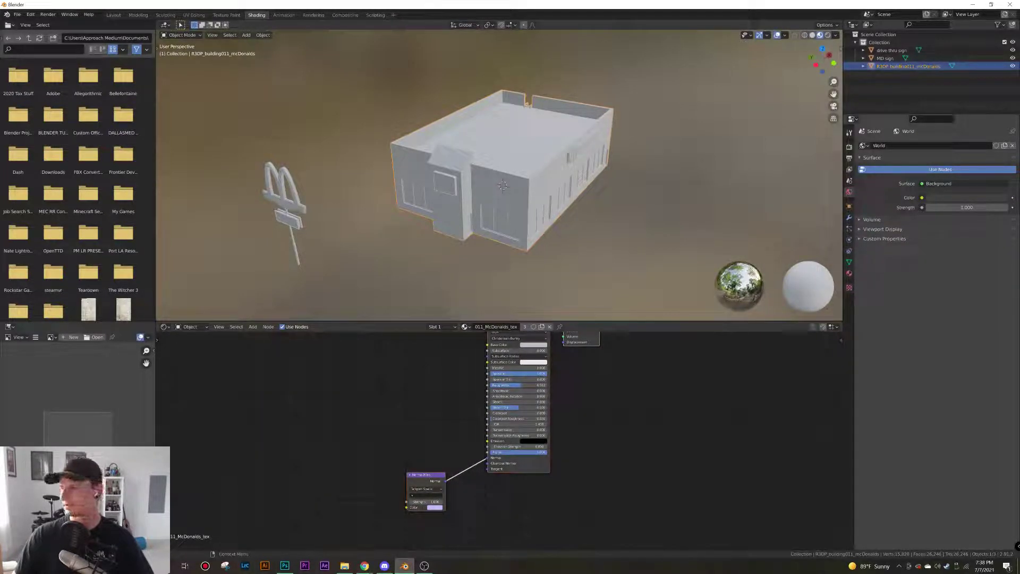
# Add the tex, spec and bump Targa images as texture nodes, linking the tex image's Color to Base Color
pyautogui.moveTo(727, 345); pyautogui.dragTo(487, 344)
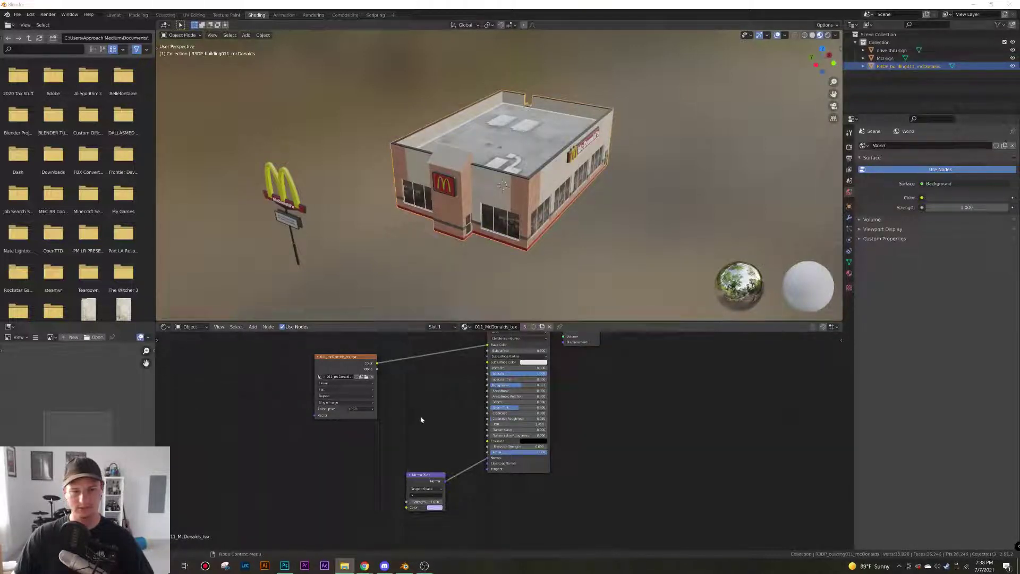
pyautogui.moveTo(421, 420); pyautogui.dragTo(419, 447, button='middle')
pyautogui.moveTo(329, 386); pyautogui.dragTo(317, 353)
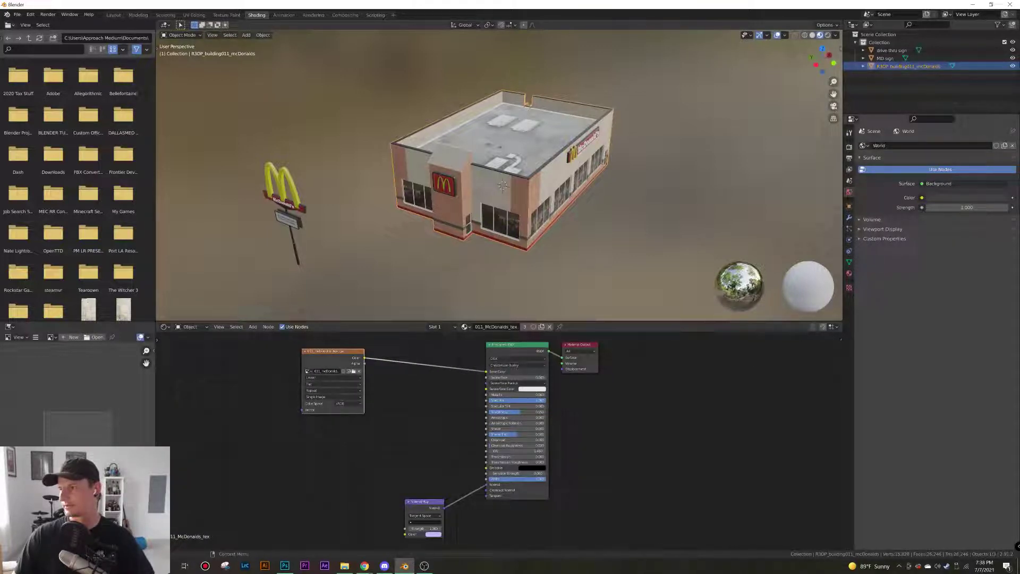
pyautogui.moveTo(273, 455); pyautogui.dragTo(250, 472)
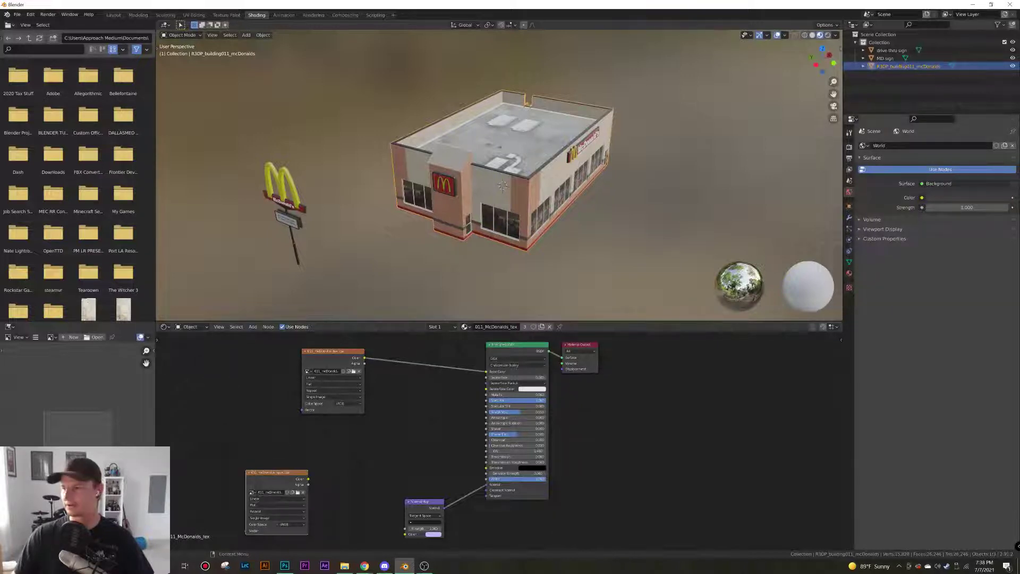
pyautogui.moveTo(1019, 442); pyautogui.dragTo(625, 476)
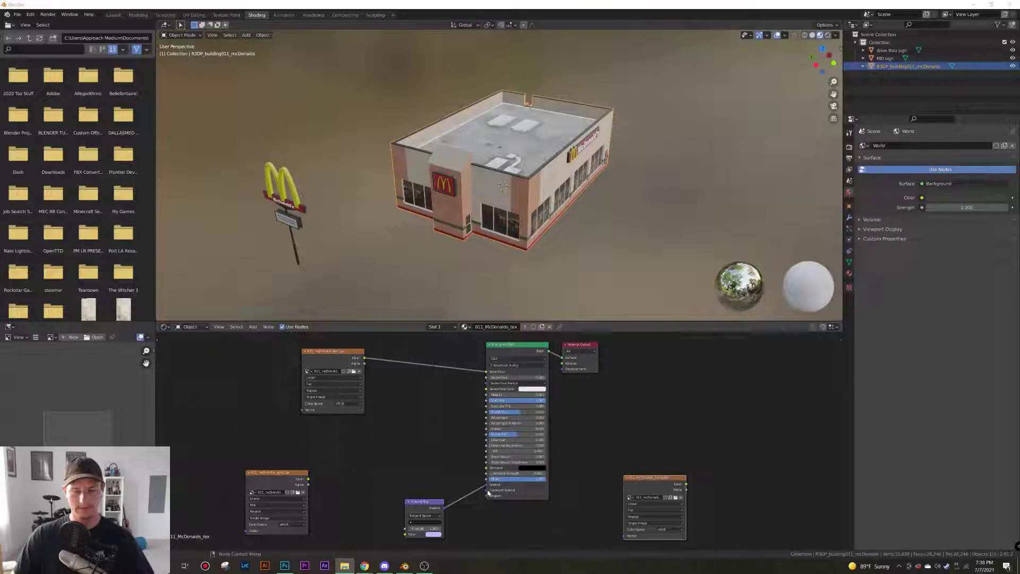
# Connect the spec image's Color output to the Principled BSDF's Specular input and move the spec node closer to it
pyautogui.moveTo(418, 445); pyautogui.dragTo(435, 408, button='middle')
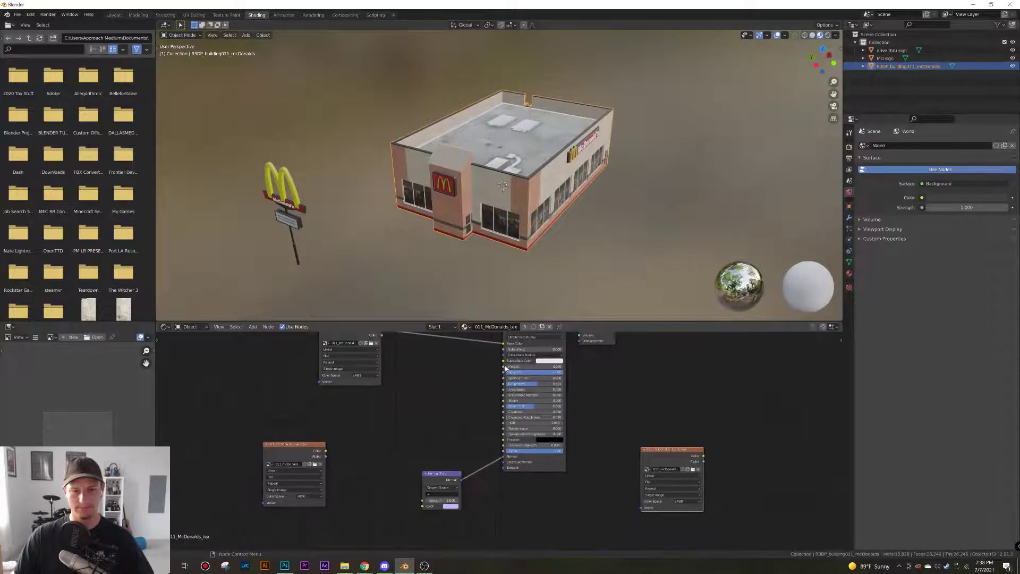
pyautogui.moveTo(326, 451)
pyautogui.mouseDown()
pyautogui.moveTo(449, 410)
pyautogui.moveTo(503, 372)
pyautogui.mouseUp()
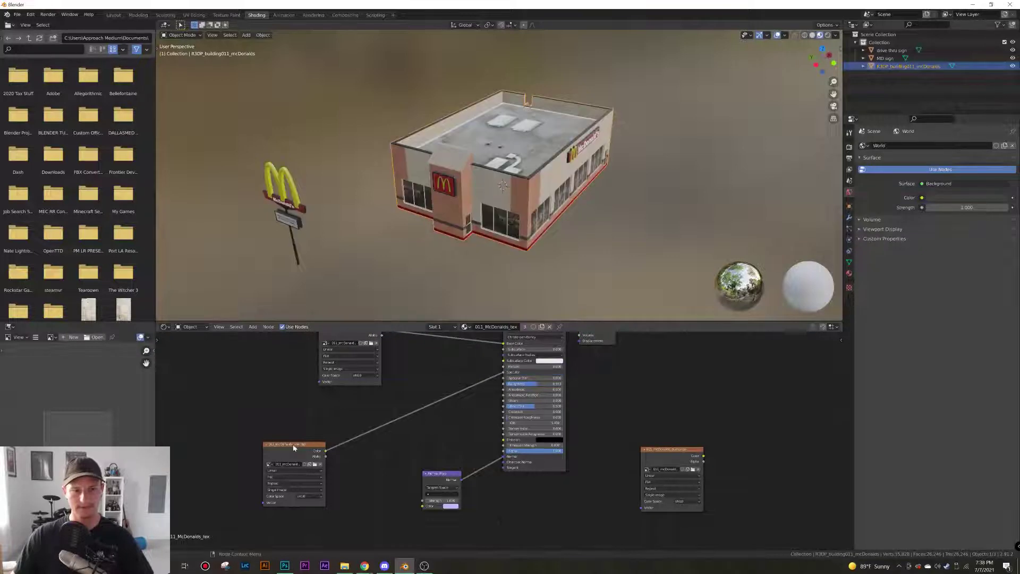
pyautogui.moveTo(294, 448); pyautogui.dragTo(353, 417)
pyautogui.moveTo(503, 373); pyautogui.dragTo(469, 382)
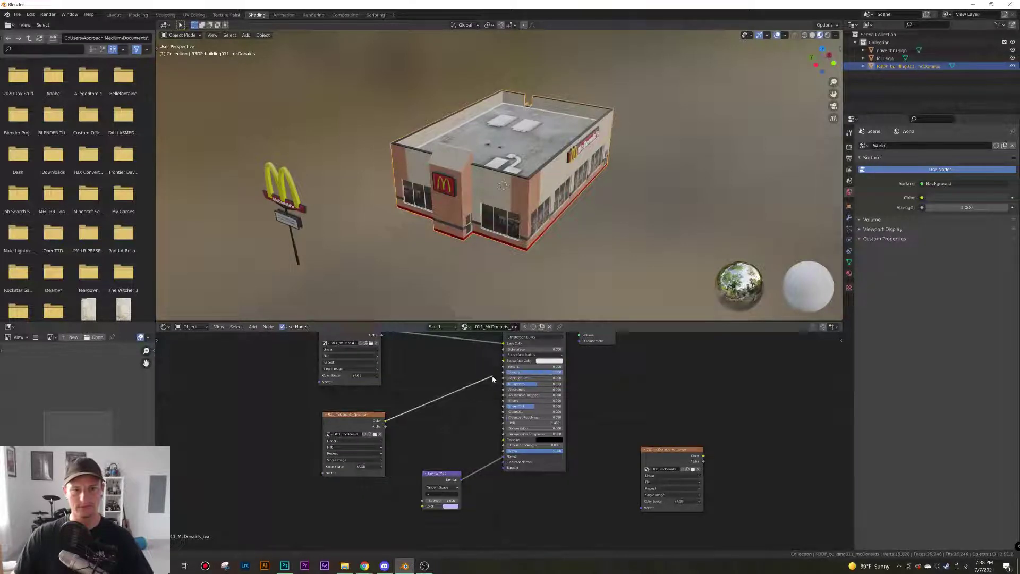
pyautogui.moveTo(384, 422); pyautogui.dragTo(504, 373)
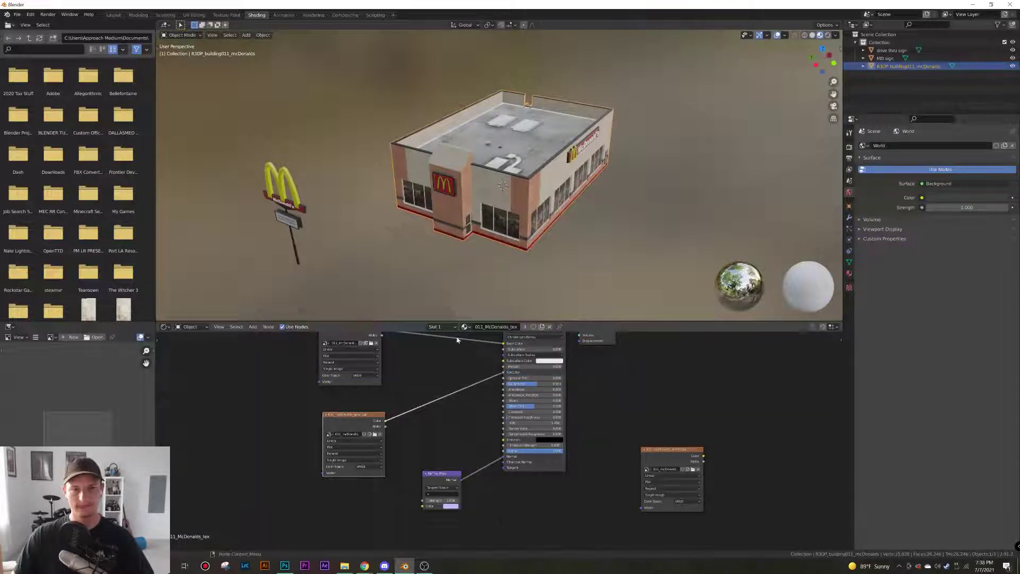
# Arrange the tex and spec image nodes one above the other beside the Principled BSDF
pyautogui.moveTo(359, 419); pyautogui.dragTo(377, 407)
pyautogui.moveTo(401, 381); pyautogui.dragTo(395, 432, button='middle')
pyautogui.moveTo(359, 386); pyautogui.dragTo(375, 359)
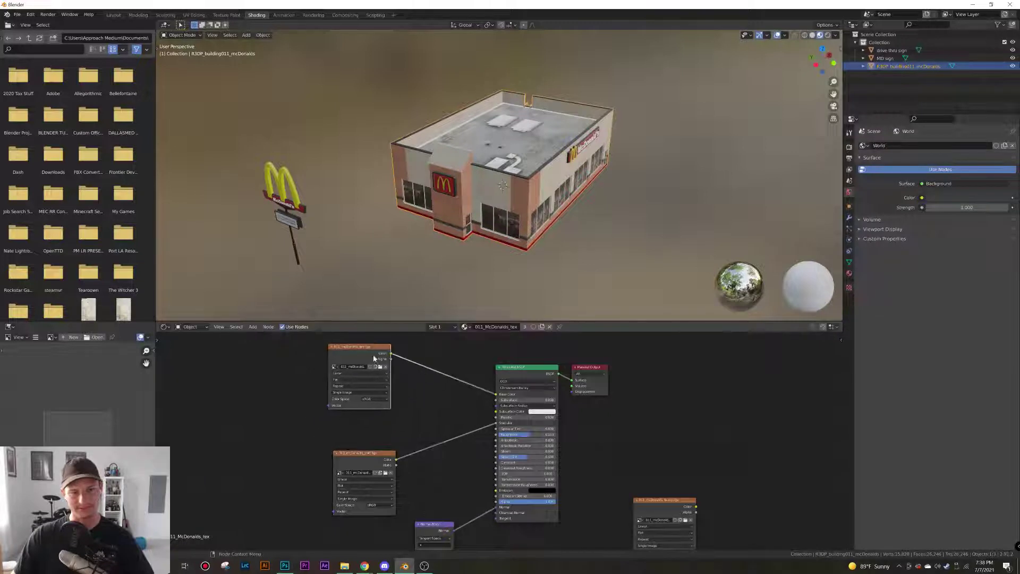
pyautogui.moveTo(361, 454); pyautogui.dragTo(386, 419)
# Place the bump image node beside the Normal Map node and connect its Color output to the Normal Map's Color input
pyautogui.moveTo(676, 502); pyautogui.dragTo(701, 454, button='middle')
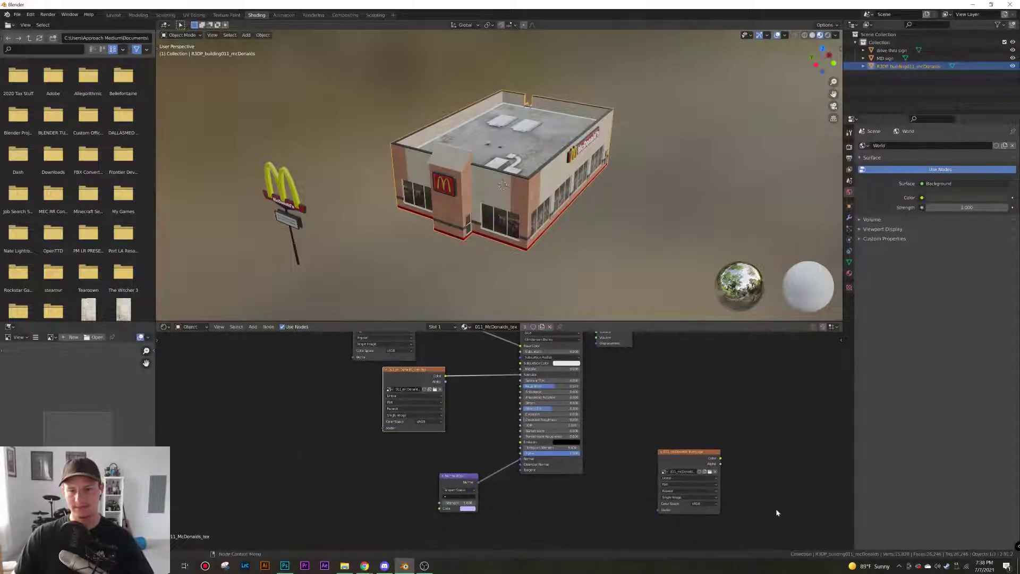
pyautogui.moveTo(701, 454); pyautogui.dragTo(437, 512)
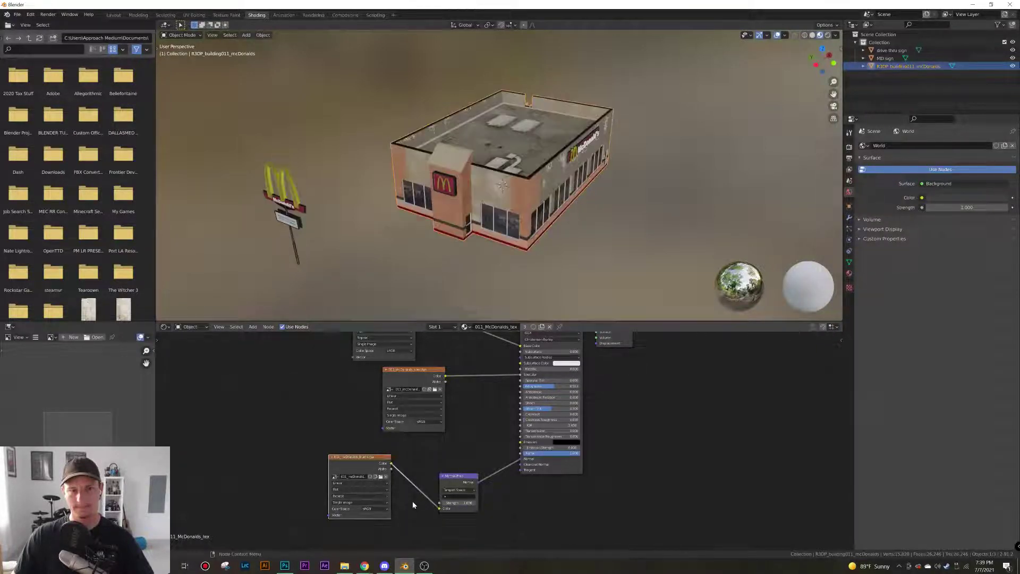
pyautogui.moveTo(528, 308); pyautogui.dragTo(476, 284, button='middle')
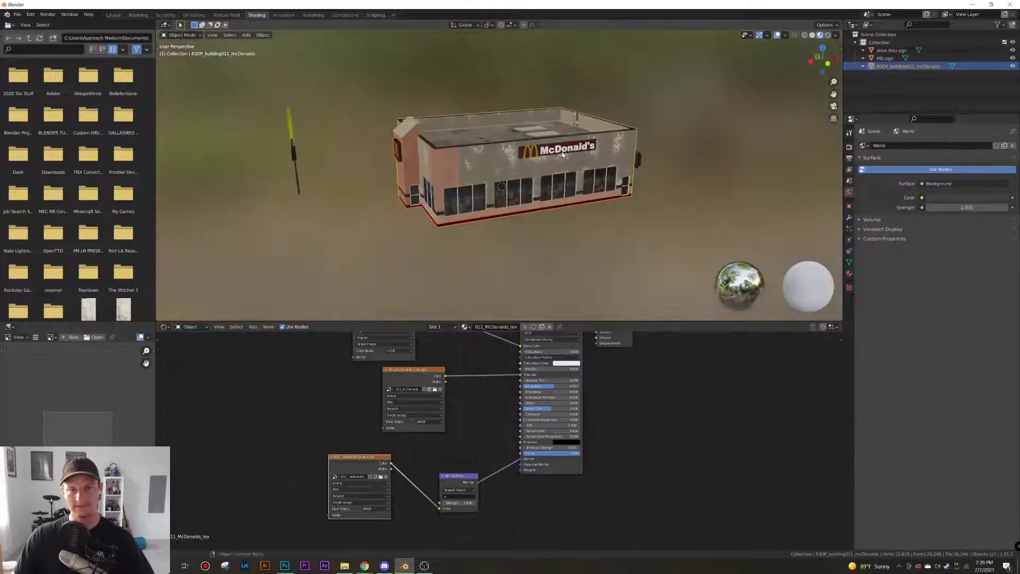
# Delete the Normal Map node, connect the bump image's Color straight to the Principled BSDF's Normal input, and move the bump node closer
pyautogui.scroll(4, 561, 170)
pyautogui.moveTo(461, 482); pyautogui.dragTo(467, 452)
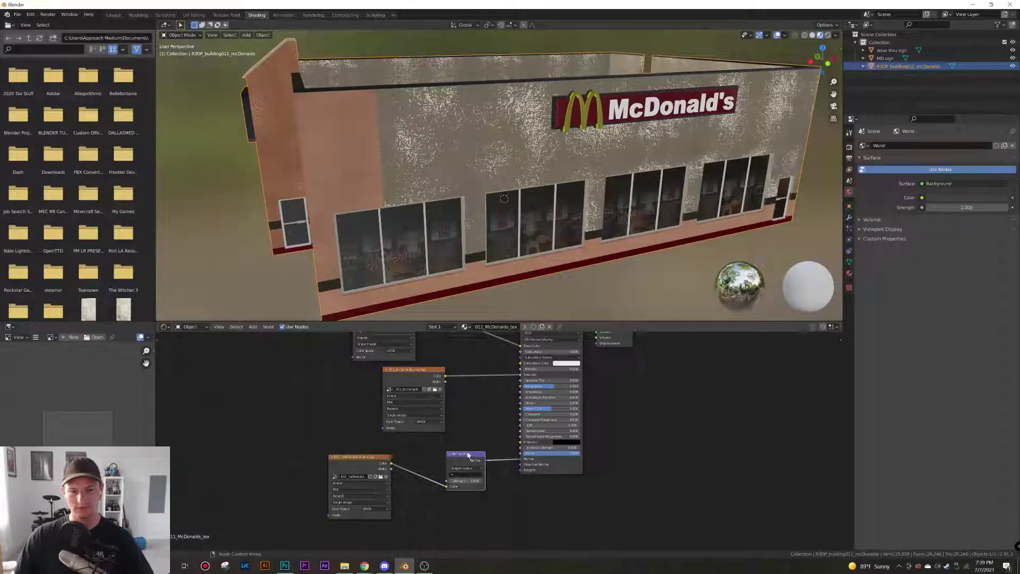
pyautogui.press('x')
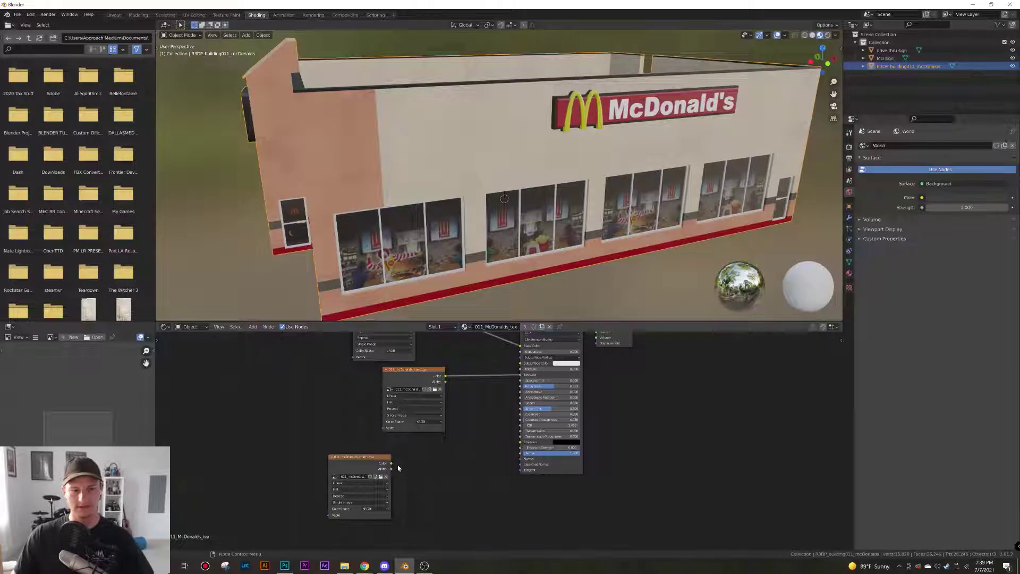
pyautogui.moveTo(391, 463); pyautogui.dragTo(522, 460)
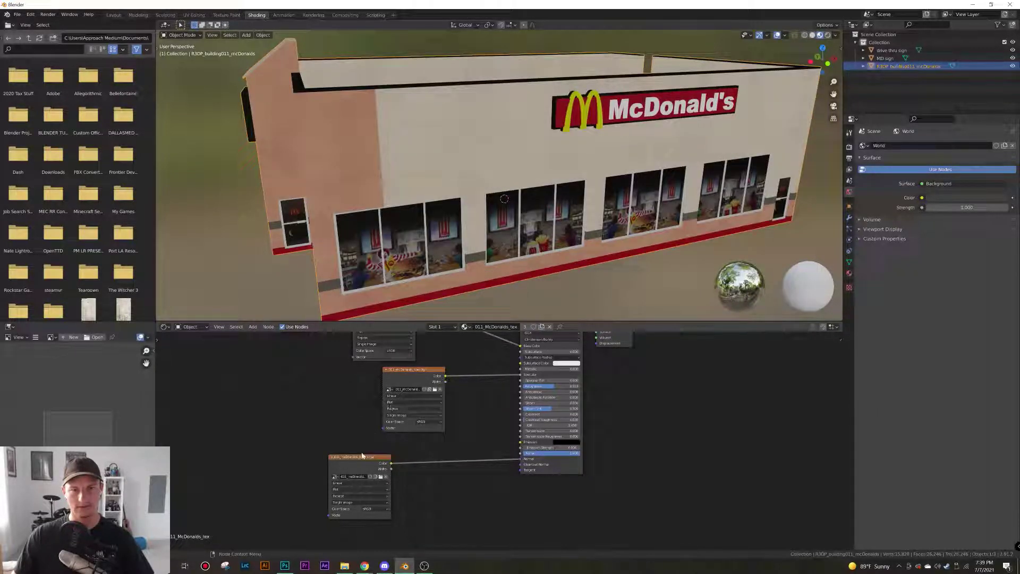
pyautogui.moveTo(364, 457); pyautogui.dragTo(446, 451)
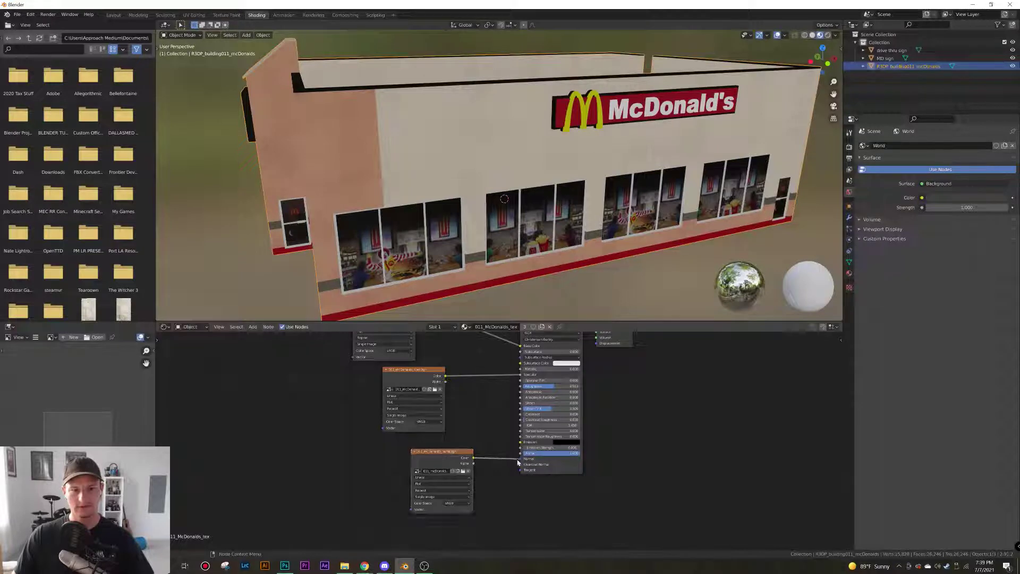
pyautogui.moveTo(521, 462)
pyautogui.mouseDown()
pyautogui.moveTo(481, 461)
pyautogui.moveTo(520, 459)
pyautogui.mouseUp()
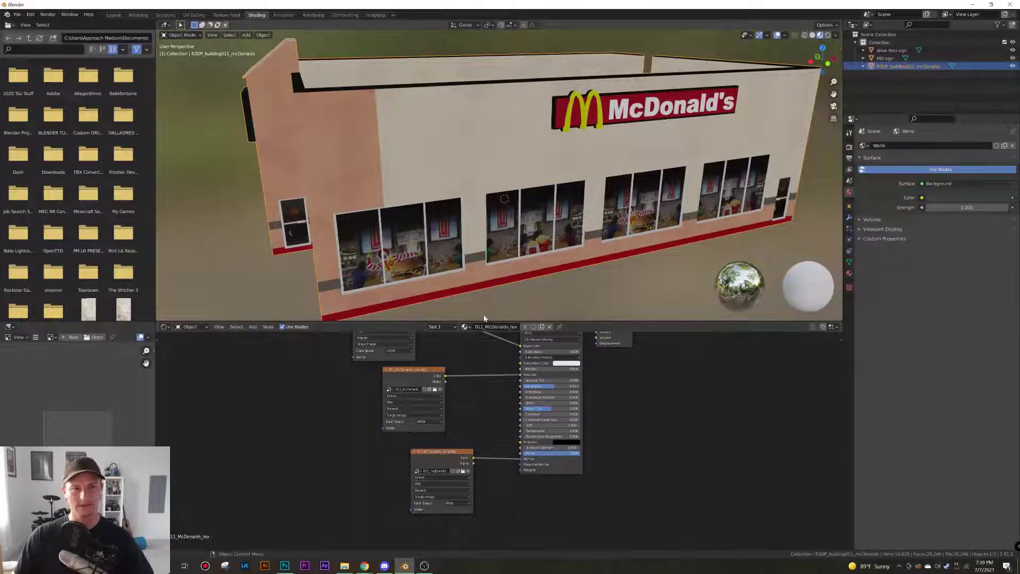
# Unplug and reconnect the bump image's link to the Normal input to compare the surface detail on the building's walls
pyautogui.moveTo(476, 275); pyautogui.dragTo(509, 302, button='middle')
pyautogui.scroll(5, 480, 241)
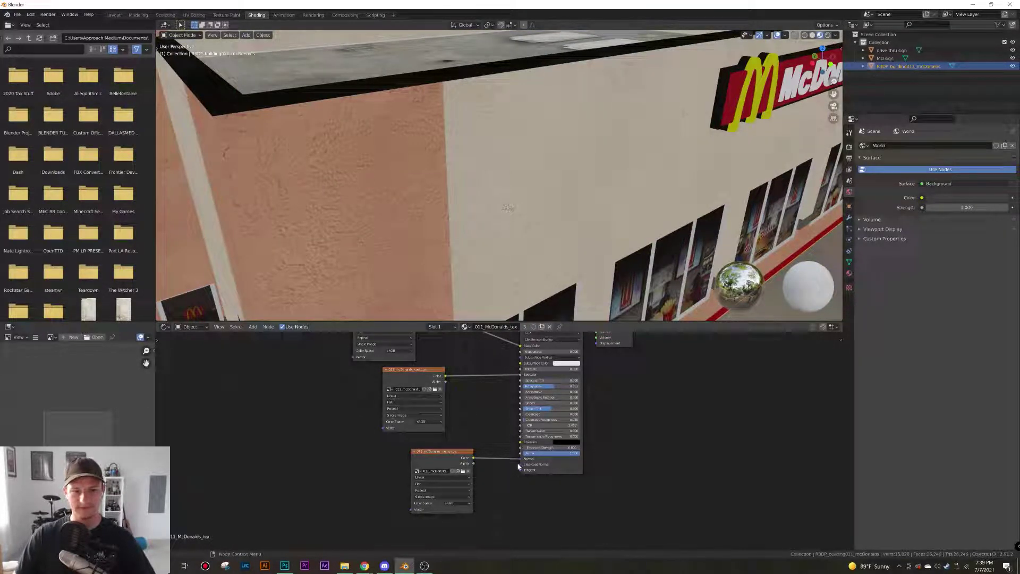
pyautogui.moveTo(519, 459); pyautogui.dragTo(510, 461)
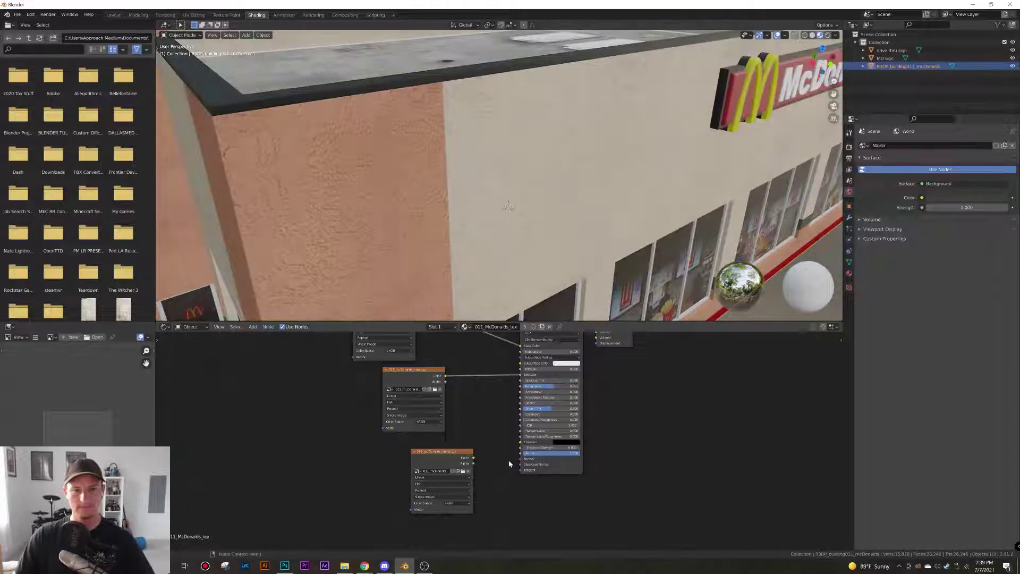
pyautogui.scroll(4, 502, 287)
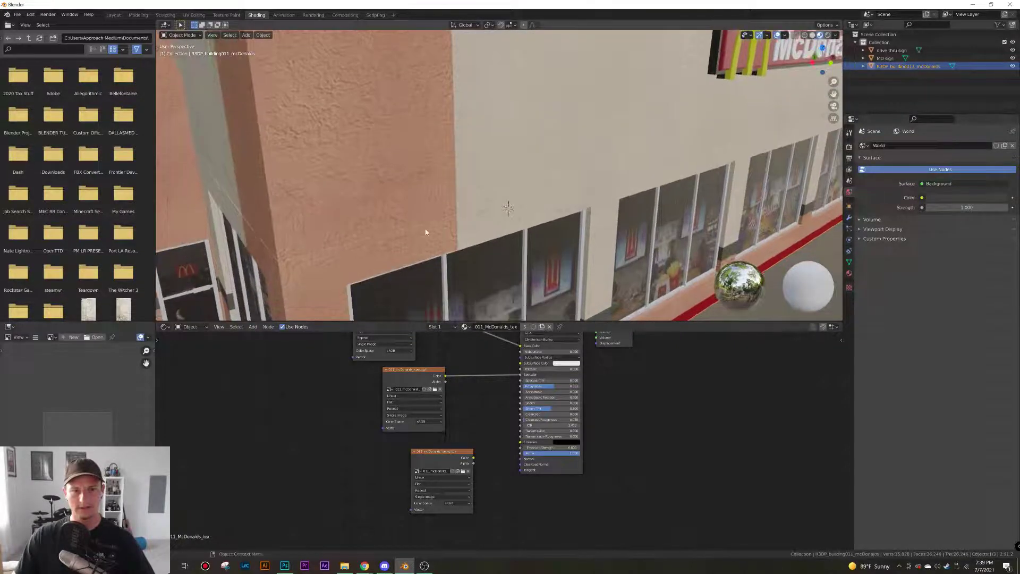
pyautogui.moveTo(473, 458); pyautogui.dragTo(519, 461)
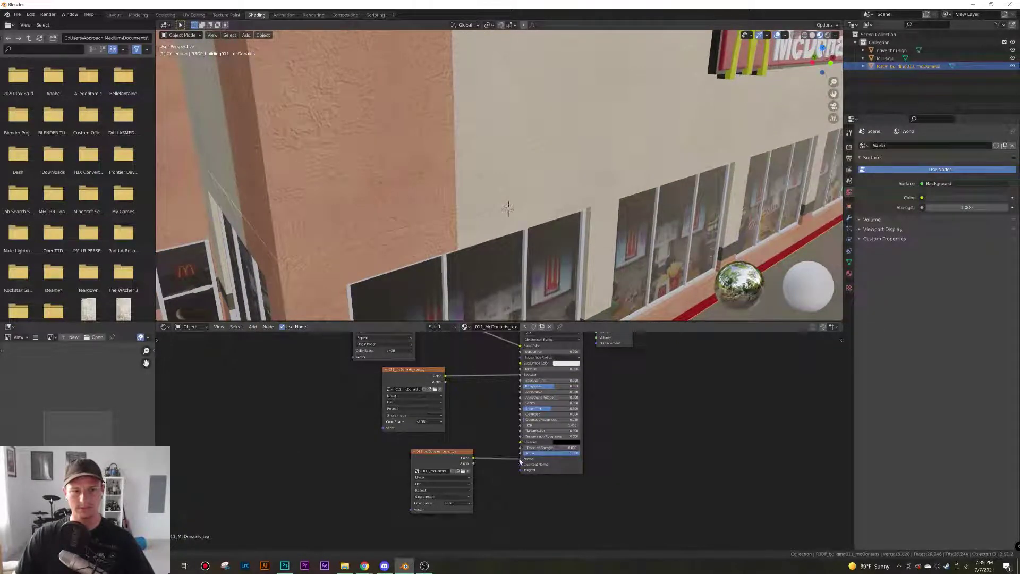
pyautogui.moveTo(494, 292); pyautogui.dragTo(509, 289, button='middle')
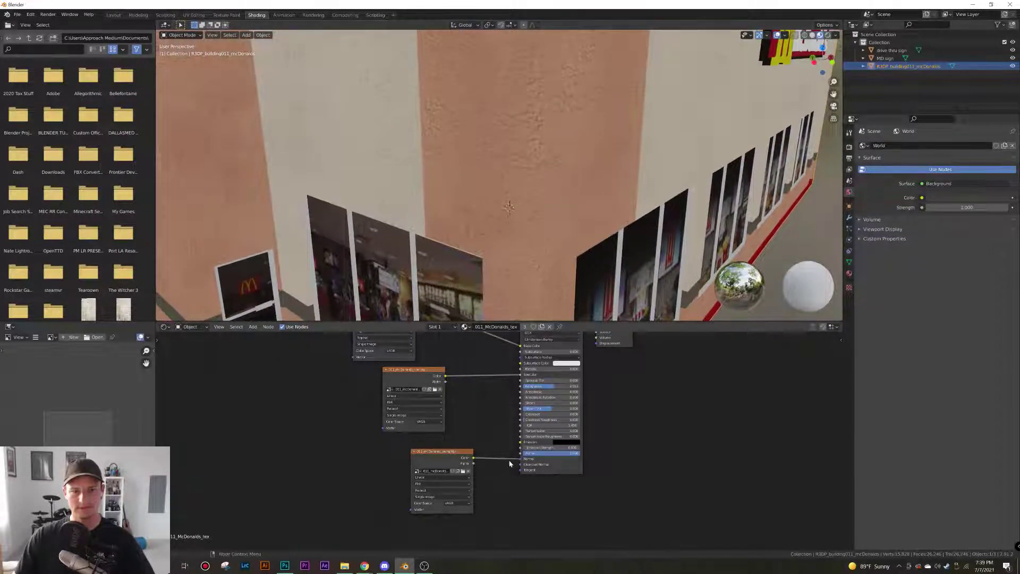
pyautogui.moveTo(521, 462)
pyautogui.mouseDown()
pyautogui.moveTo(476, 460)
pyautogui.moveTo(520, 458)
pyautogui.mouseUp()
pyautogui.scroll(-8, 470, 206)
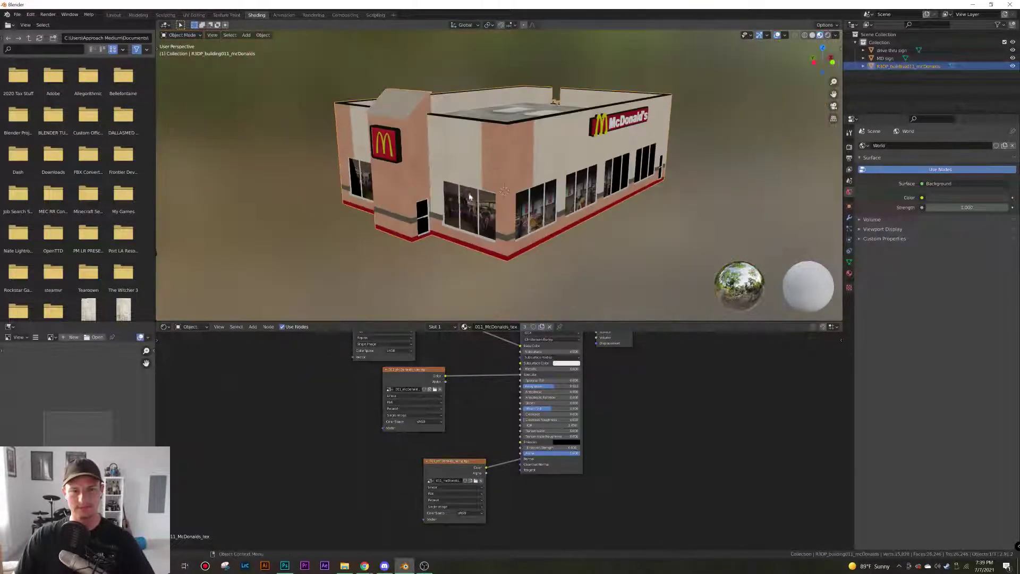
# Switch to the Layout workspace and deselect the building
pyautogui.scroll(-3, 469, 206)
pyautogui.click(113, 15)
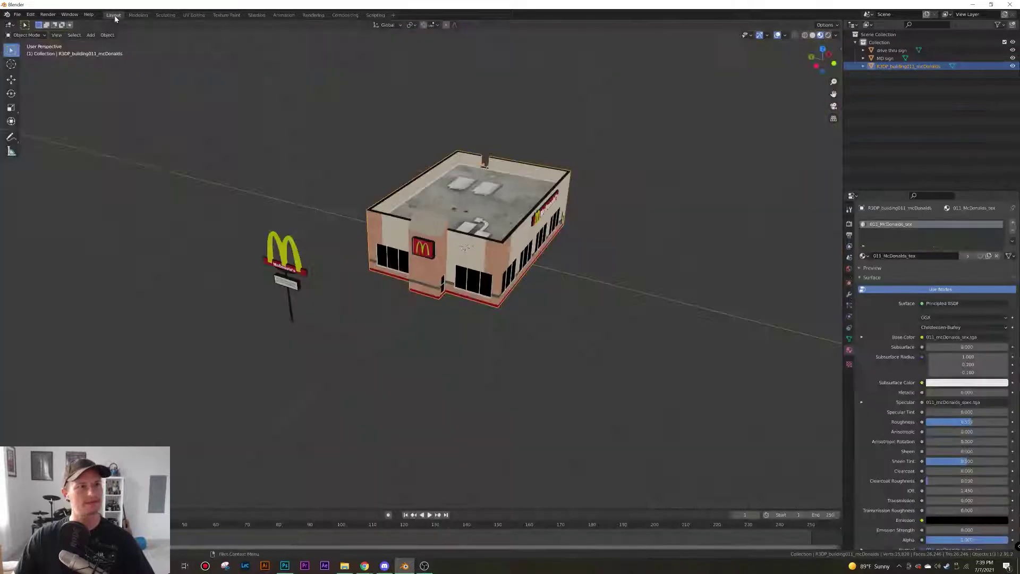
pyautogui.moveTo(429, 373); pyautogui.dragTo(412, 375, button='middle')
pyautogui.click(411, 375)
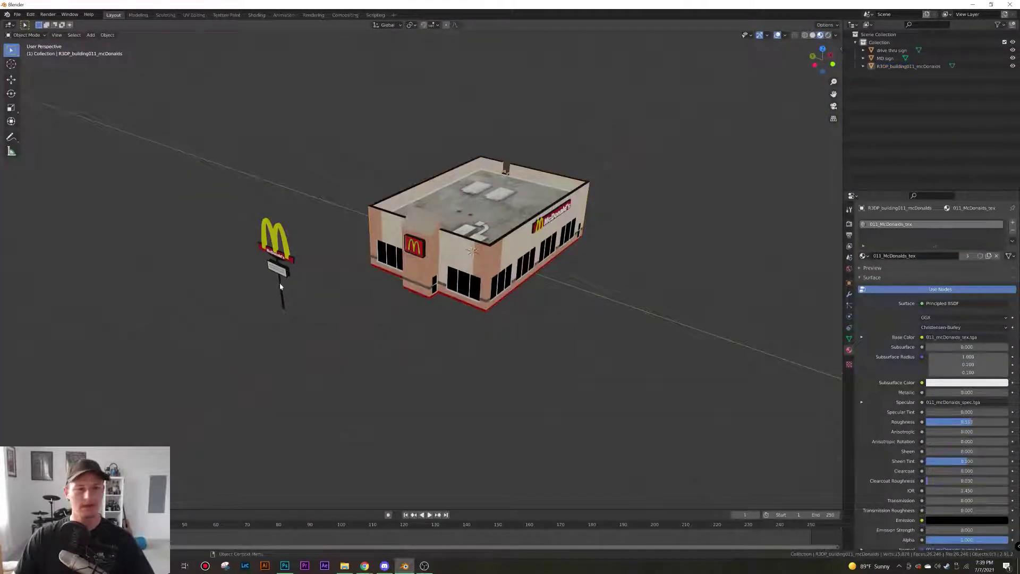
# Select the MD sign, the drive thru sign and the building in turn to examine each as a separate object
pyautogui.click(265, 249)
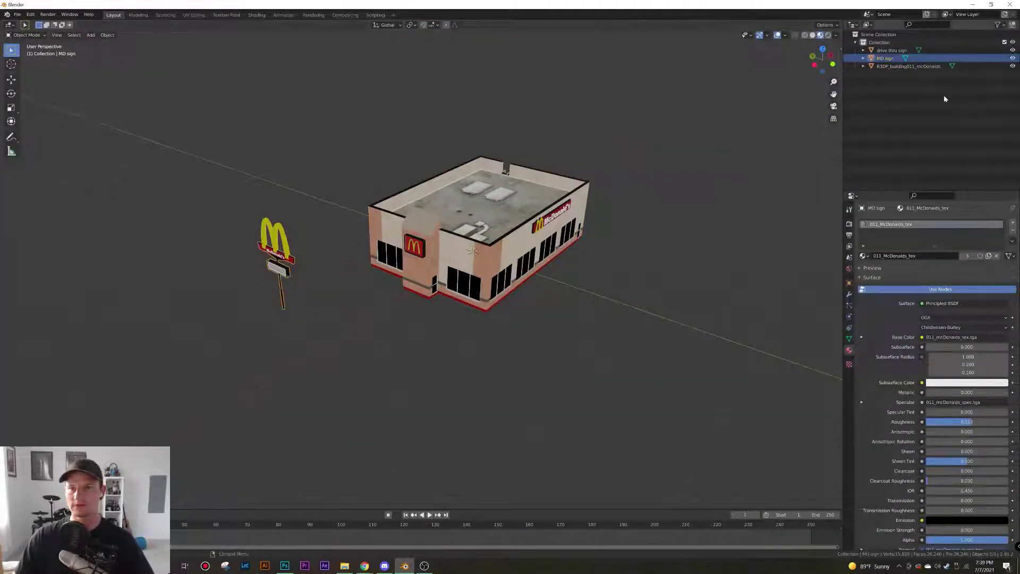
pyautogui.press('g')
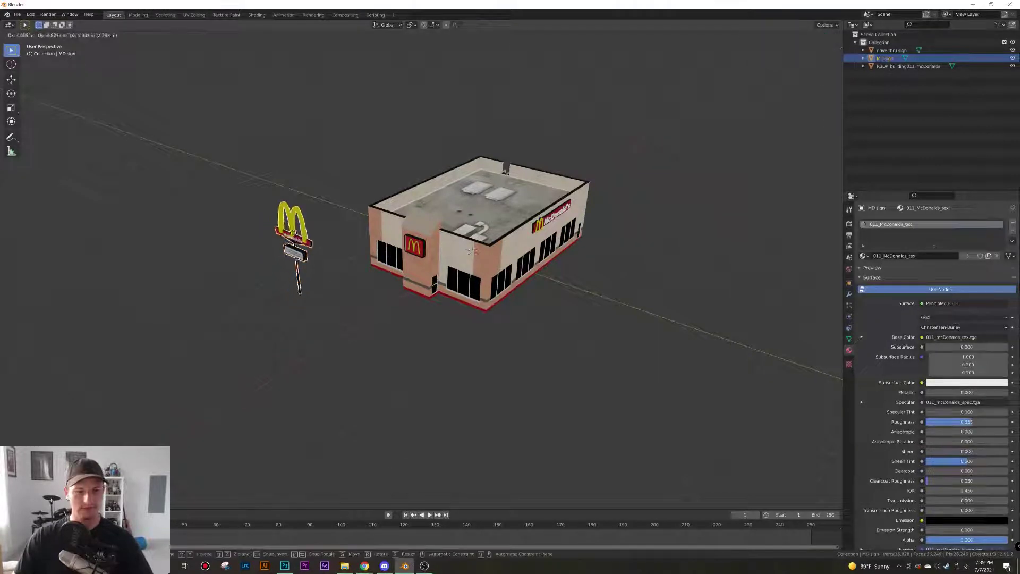
pyautogui.rightClick(248, 217)
pyautogui.moveTo(364, 246); pyautogui.dragTo(329, 234, button='middle')
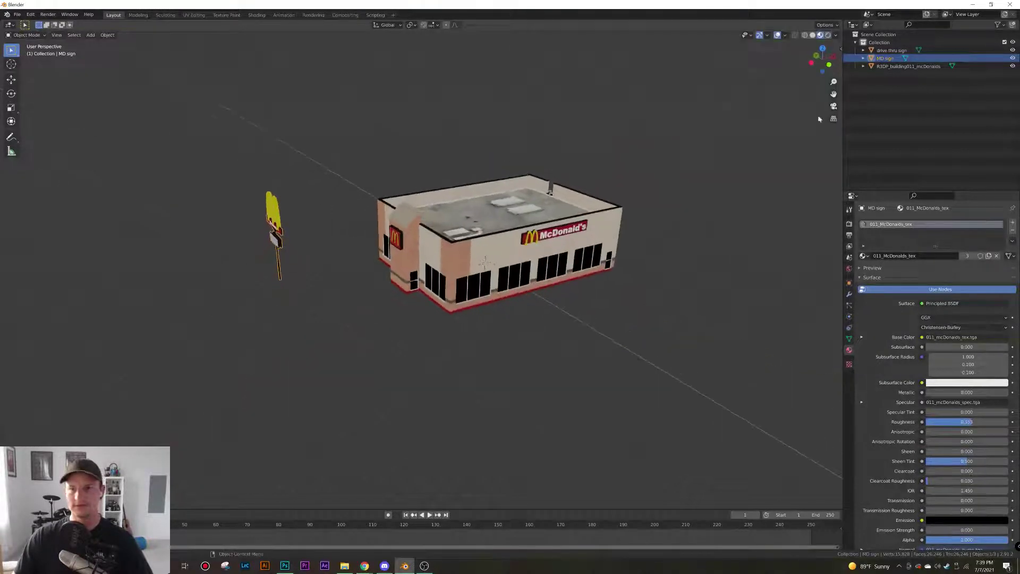
pyautogui.click(896, 51)
pyautogui.moveTo(508, 262); pyautogui.dragTo(340, 322, button='middle')
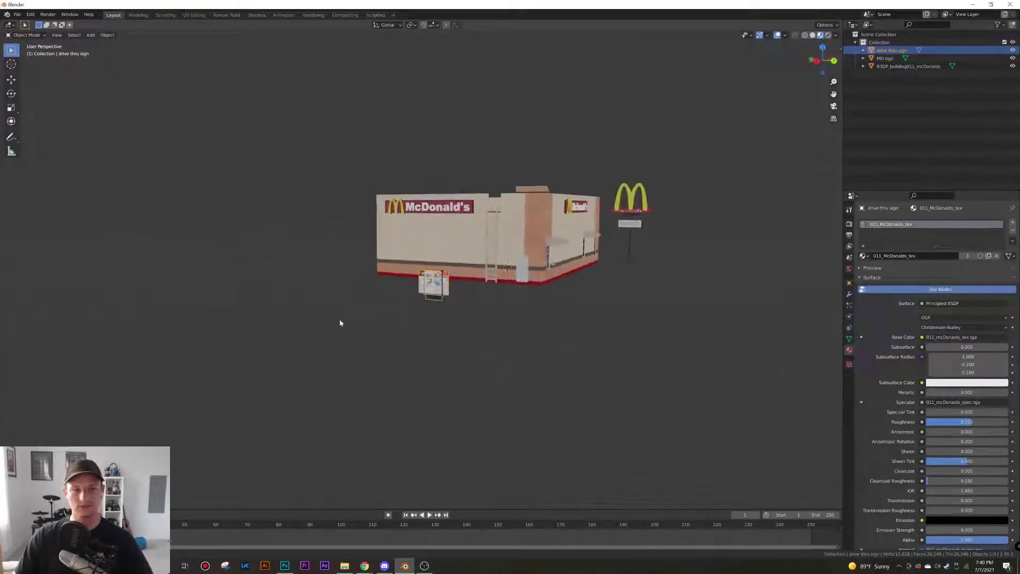
pyautogui.scroll(4, 441, 313)
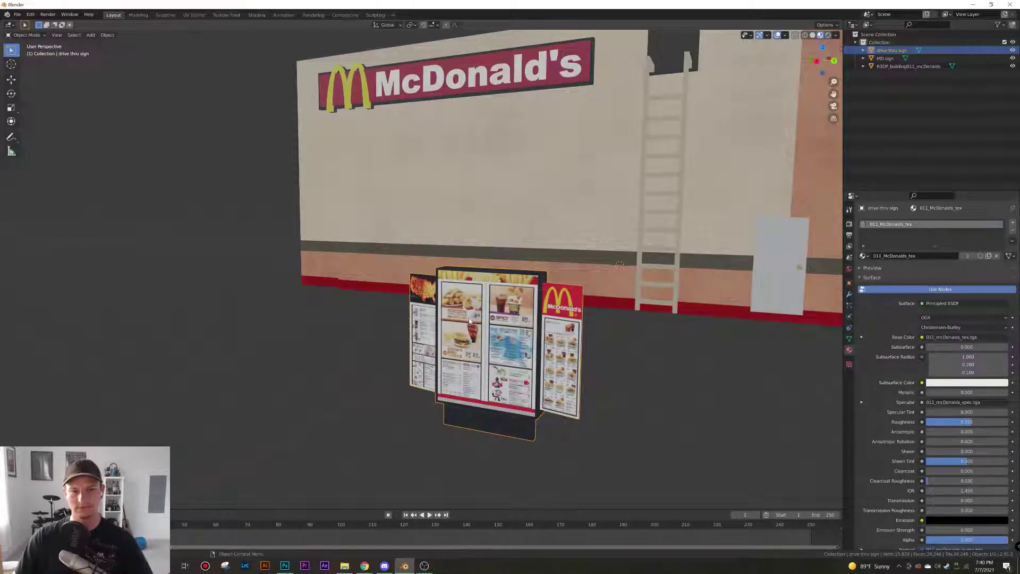
pyautogui.scroll(-4, 469, 321)
pyautogui.moveTo(469, 320); pyautogui.dragTo(593, 344, button='middle')
pyautogui.click(593, 344)
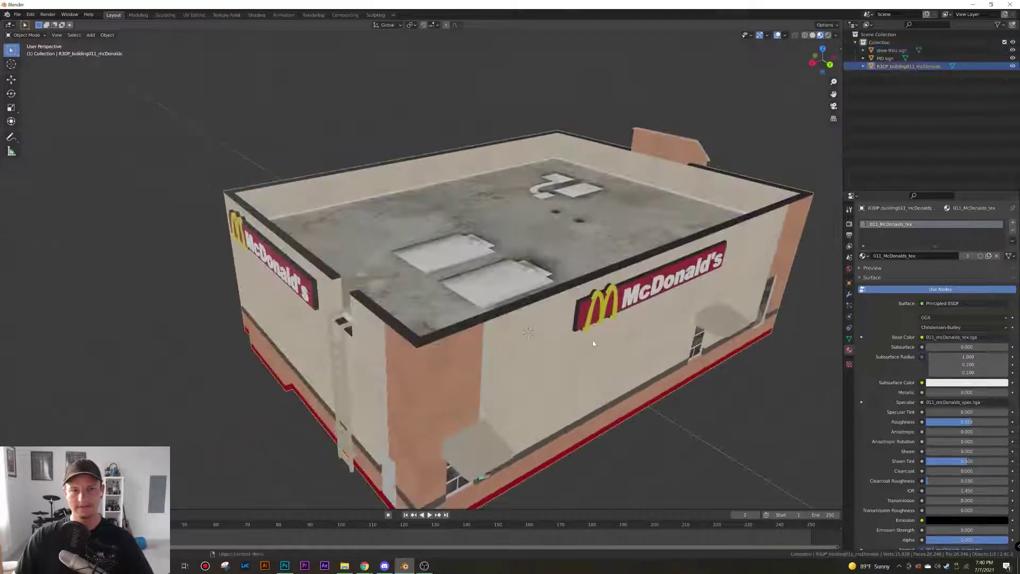
pyautogui.scroll(-5, 593, 344)
# Hide the drive thru sign and the MD sign so only the building is shown
pyautogui.click(253, 391)
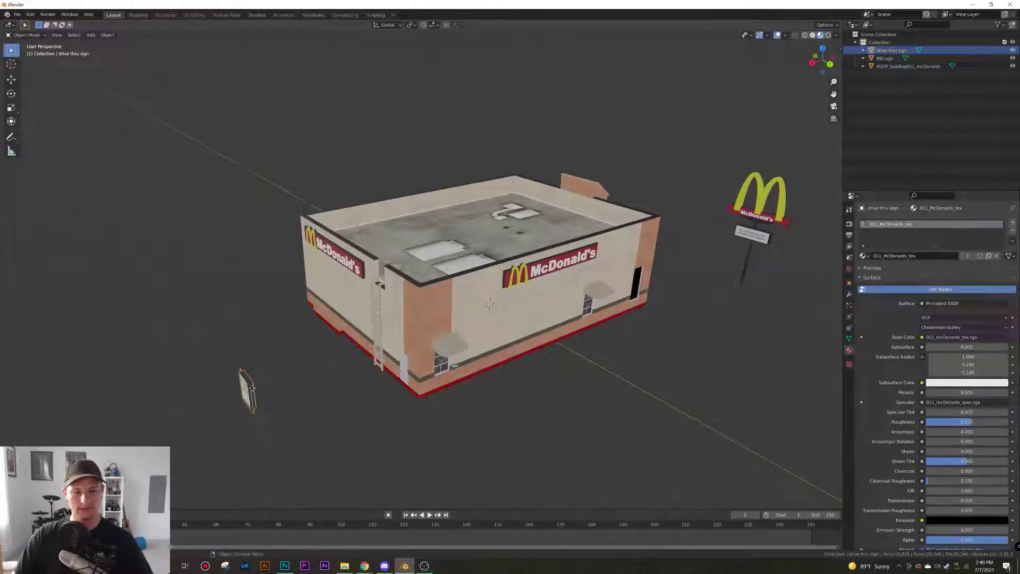
pyautogui.press('h')
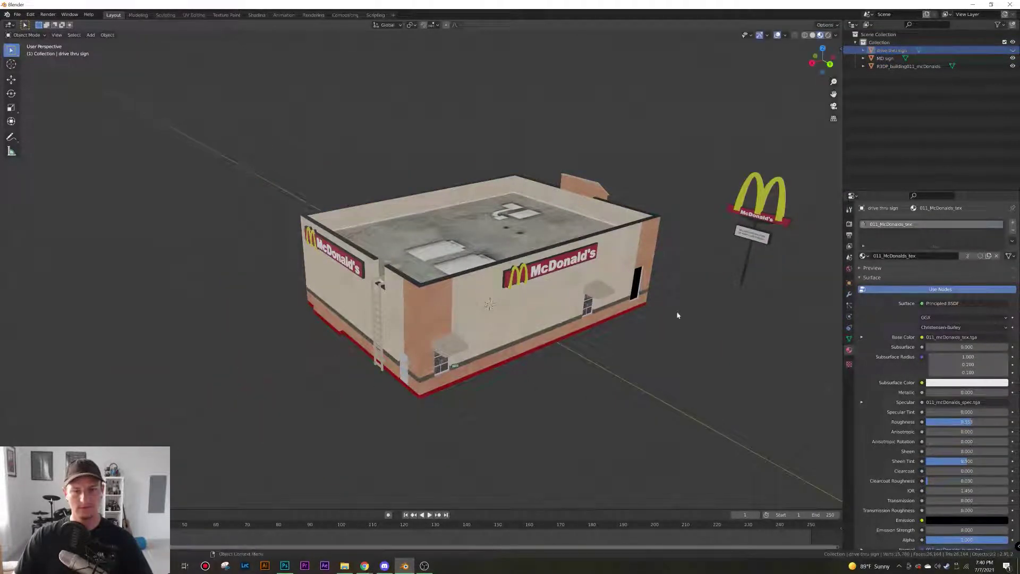
pyautogui.click(736, 248)
pyautogui.press('h')
# Examine the building from several sides and inspect the mesh of its arches sign, McDonald's lettering and ladder wall in Edit Mode
pyautogui.moveTo(754, 228); pyautogui.dragTo(378, 361, button='middle')
pyautogui.moveTo(349, 269); pyautogui.dragTo(541, 294, button='middle')
pyautogui.scroll(5, 515, 282)
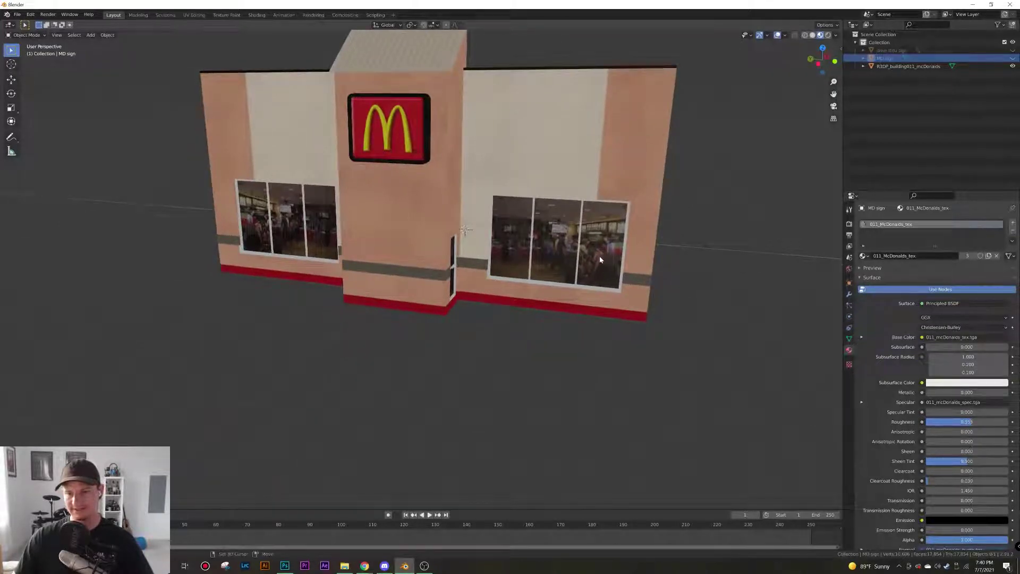
pyautogui.keyDown('shift'); pyautogui.moveTo(599, 256); pyautogui.dragTo(593, 297, button='middle'); pyautogui.keyUp('shift')
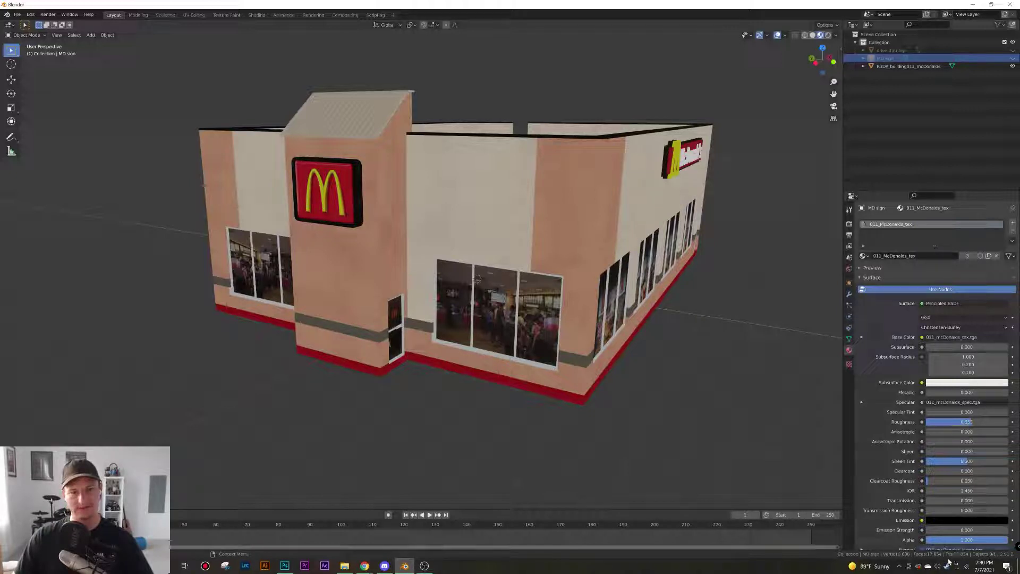
pyautogui.moveTo(685, 335); pyautogui.dragTo(611, 352, button='middle')
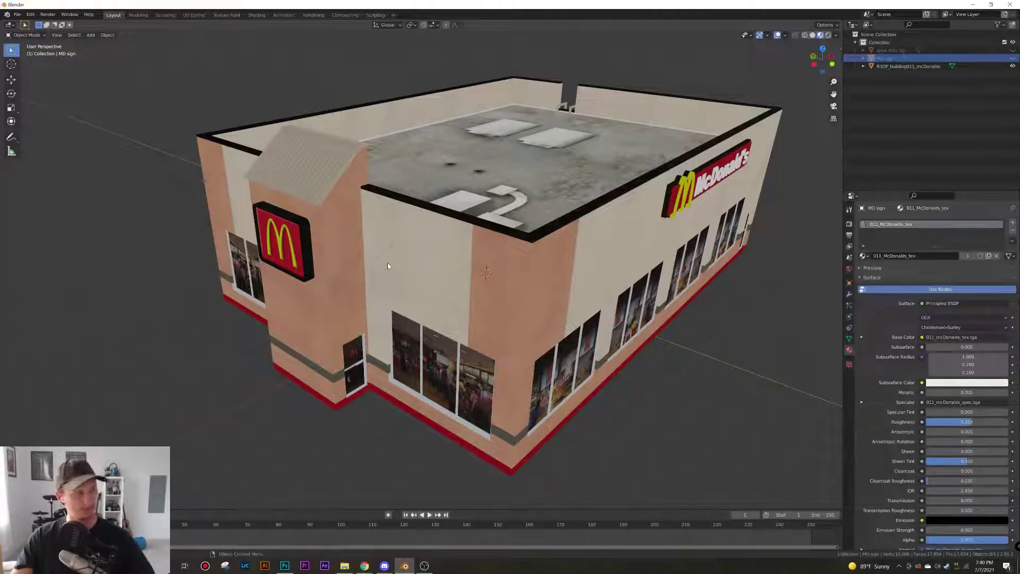
pyautogui.moveTo(364, 270); pyautogui.dragTo(408, 259, button='middle')
pyautogui.click(361, 265)
pyautogui.press('Tab')
pyautogui.scroll(5, 432, 247)
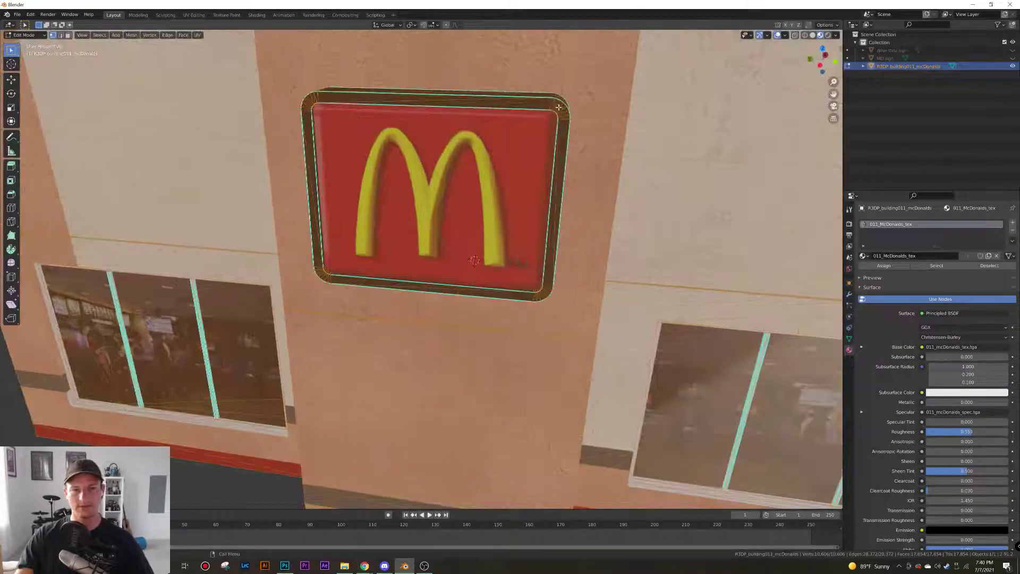
pyautogui.moveTo(543, 112); pyautogui.dragTo(482, 100, button='middle')
pyautogui.moveTo(520, 198); pyautogui.dragTo(346, 187, button='middle')
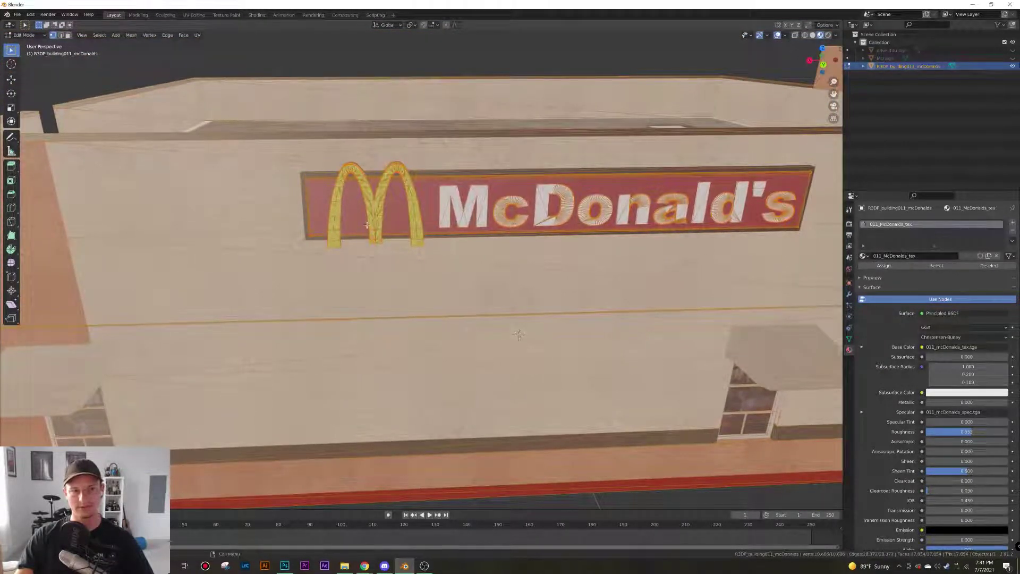
pyautogui.moveTo(415, 242); pyautogui.dragTo(446, 277, button='middle')
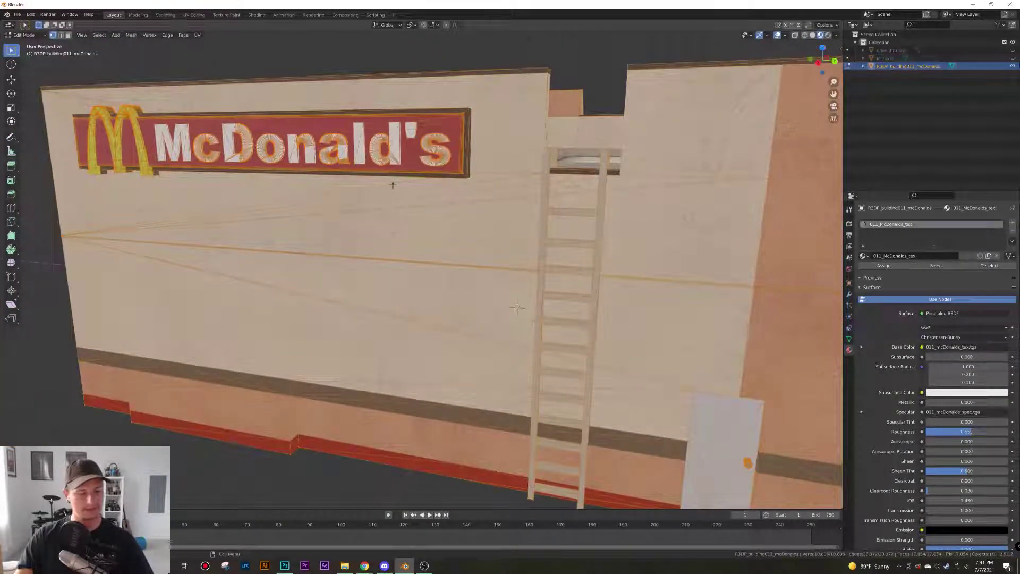
pyautogui.press('Tab')
pyautogui.scroll(-5, 394, 191)
pyautogui.moveTo(433, 258); pyautogui.dragTo(634, 287, button='middle')
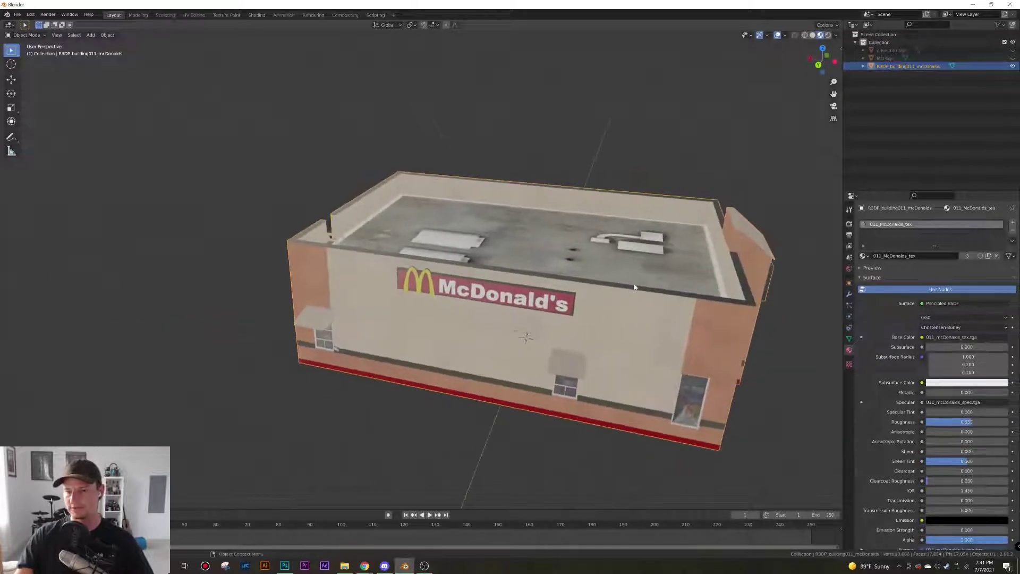
# Rename the building's material as 011_McDonalds_tex.m.onetex
pyautogui.doubleClick(932, 261)
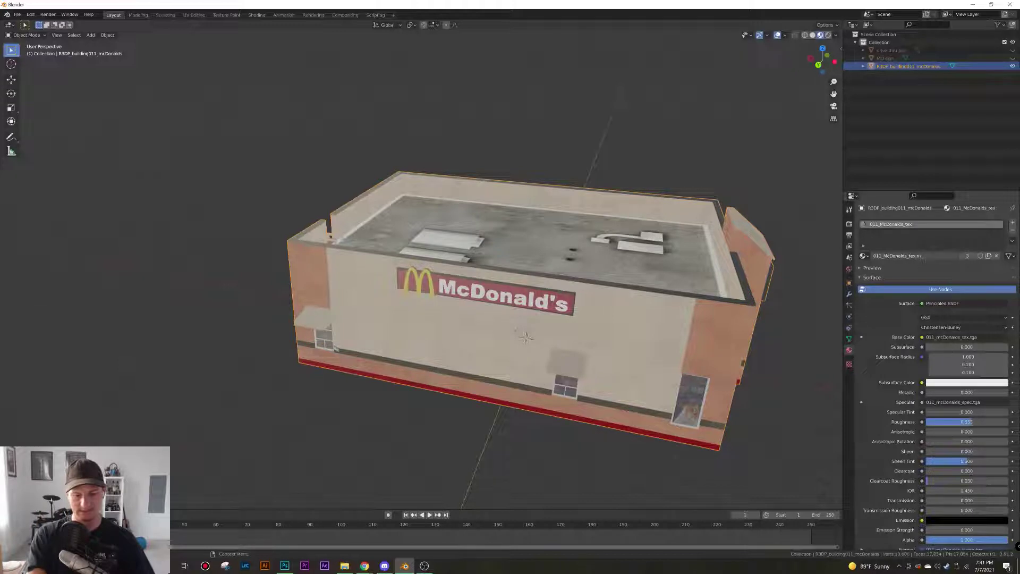
pyautogui.write('concrete')
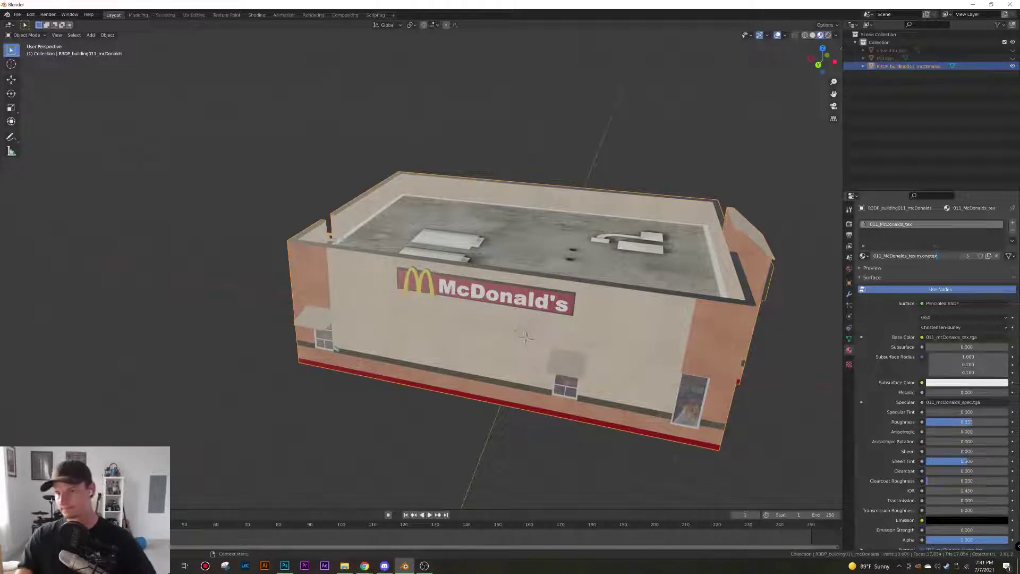
pyautogui.press('Return')
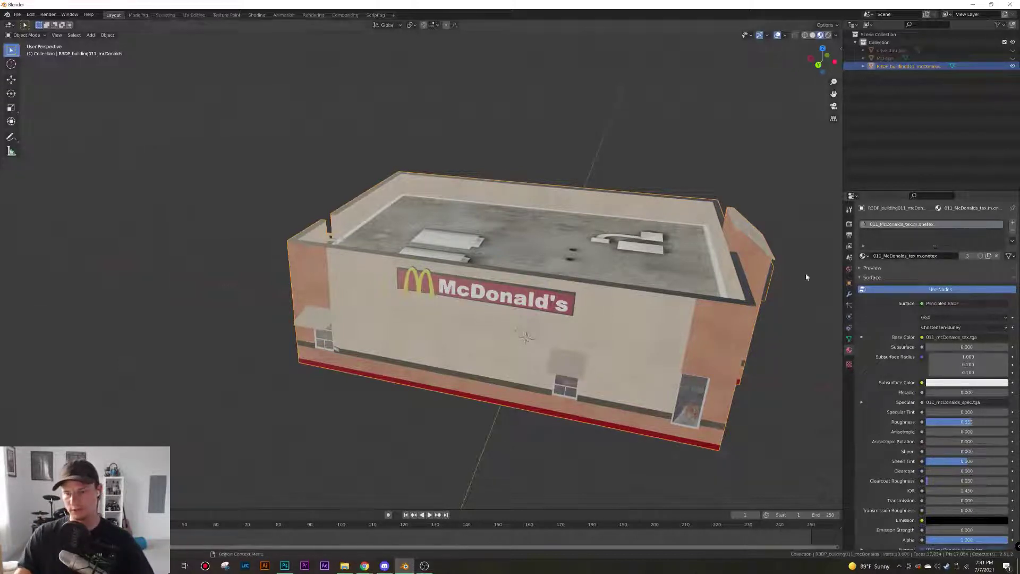
# Return to the Shading workspace and replug the spec image's Color link into the Principled BSDF's Specular input
pyautogui.moveTo(806, 276); pyautogui.dragTo(661, 332, button='middle')
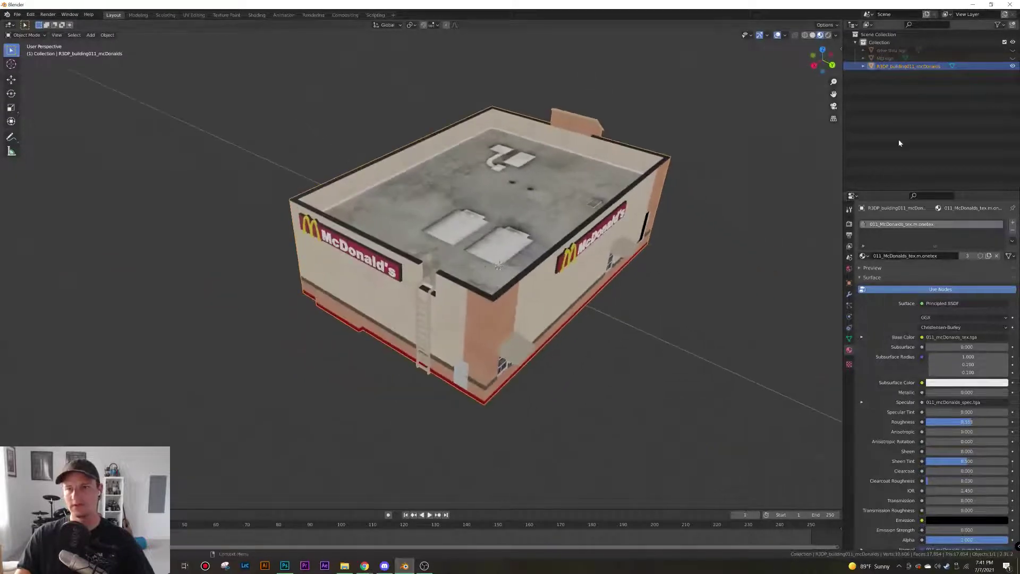
pyautogui.moveTo(590, 212); pyautogui.dragTo(539, 265, button='middle')
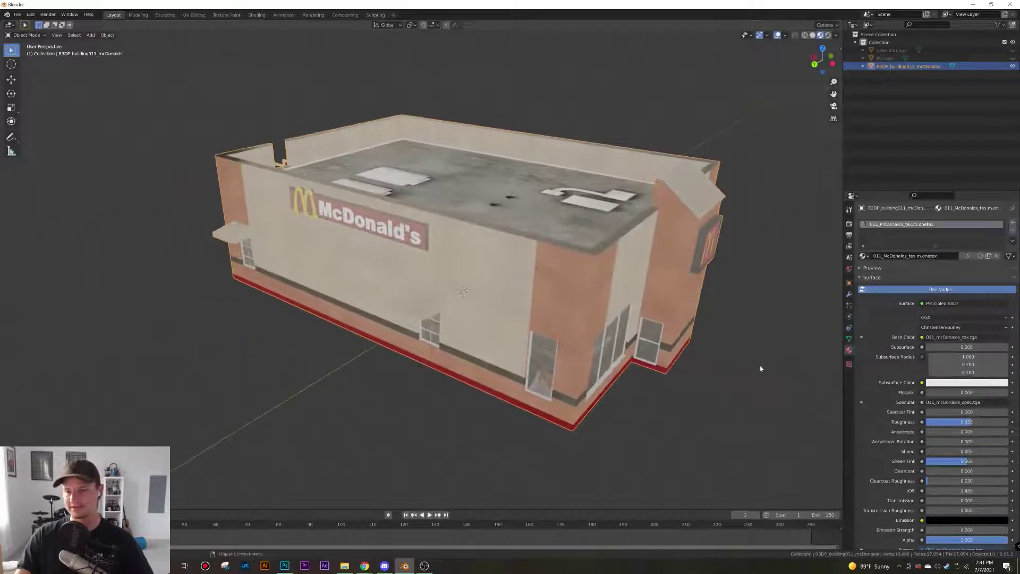
pyautogui.click(258, 16)
pyautogui.moveTo(532, 212)
pyautogui.mouseDown(button='middle')
pyautogui.moveTo(591, 214)
pyautogui.moveTo(587, 292)
pyautogui.mouseUp(button='middle')
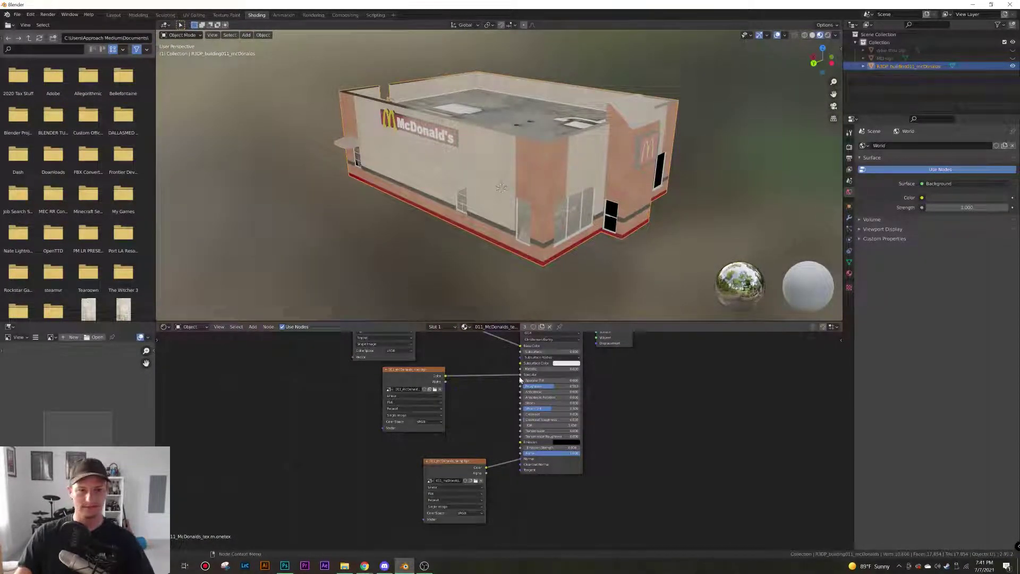
pyautogui.moveTo(519, 374)
pyautogui.mouseDown()
pyautogui.moveTo(496, 376)
pyautogui.moveTo(520, 366)
pyautogui.moveTo(520, 353)
pyautogui.moveTo(520, 376)
pyautogui.mouseUp()
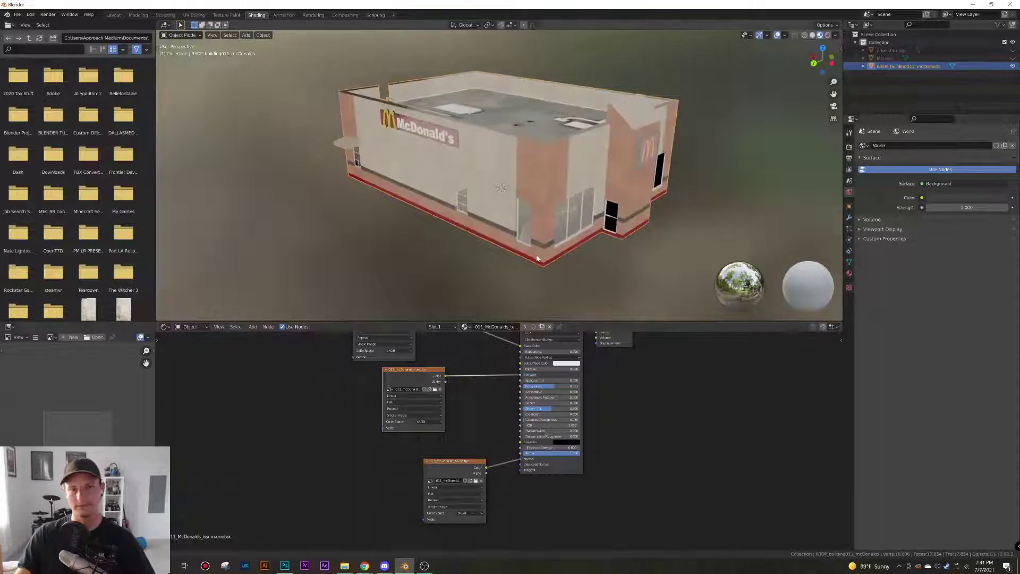
# Return to the Layout workspace and duplicate the building in place
pyautogui.moveTo(457, 229); pyautogui.dragTo(501, 249, button='middle')
pyautogui.click(113, 14)
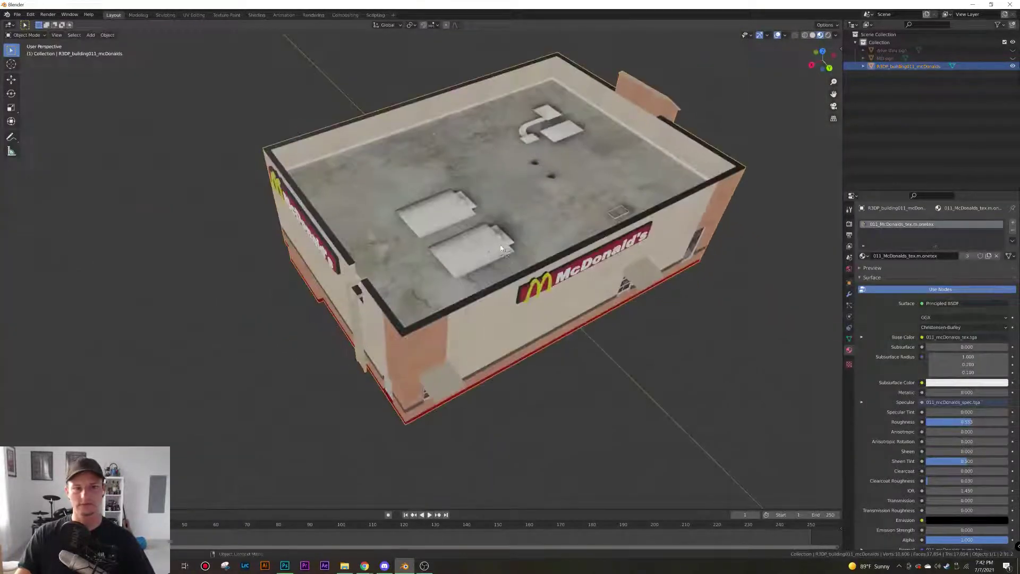
pyautogui.click(546, 401)
pyautogui.click(516, 316)
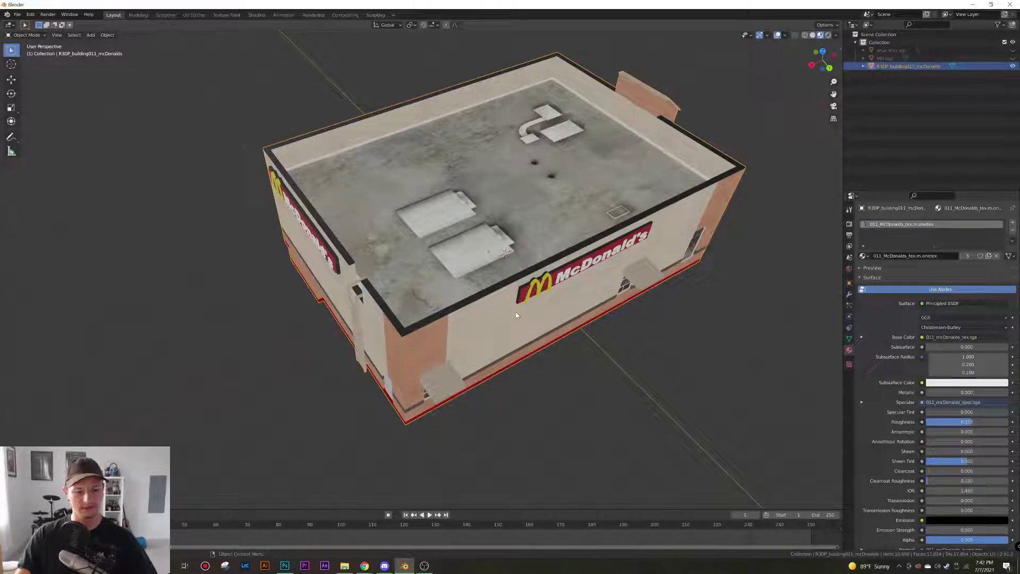
pyautogui.hotkey('shift', 'd')
pyautogui.rightClick(516, 315)
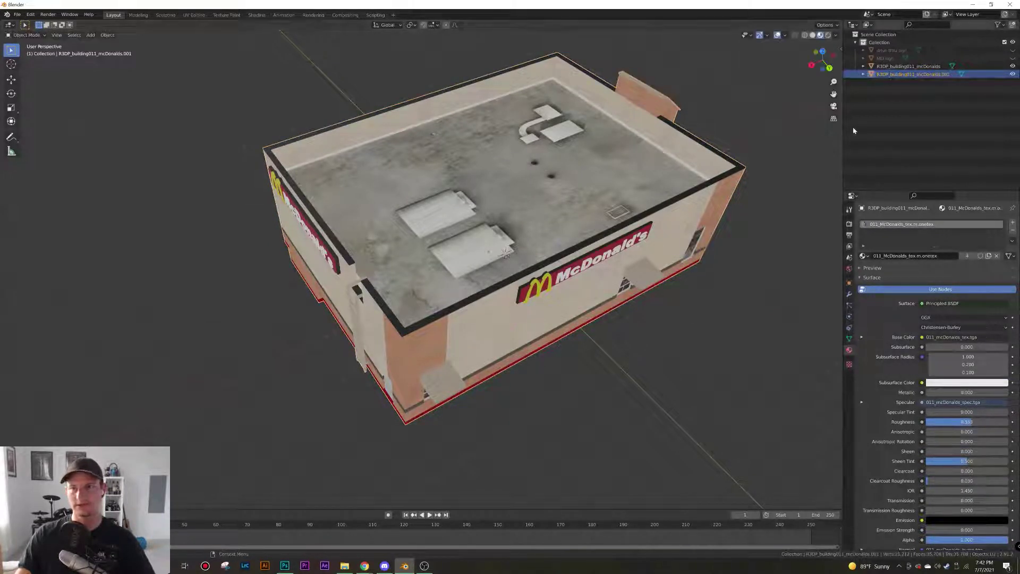
# Rename the duplicated building as lod1 and hide the original building
pyautogui.click(896, 74)
pyautogui.doubleClick(896, 74)
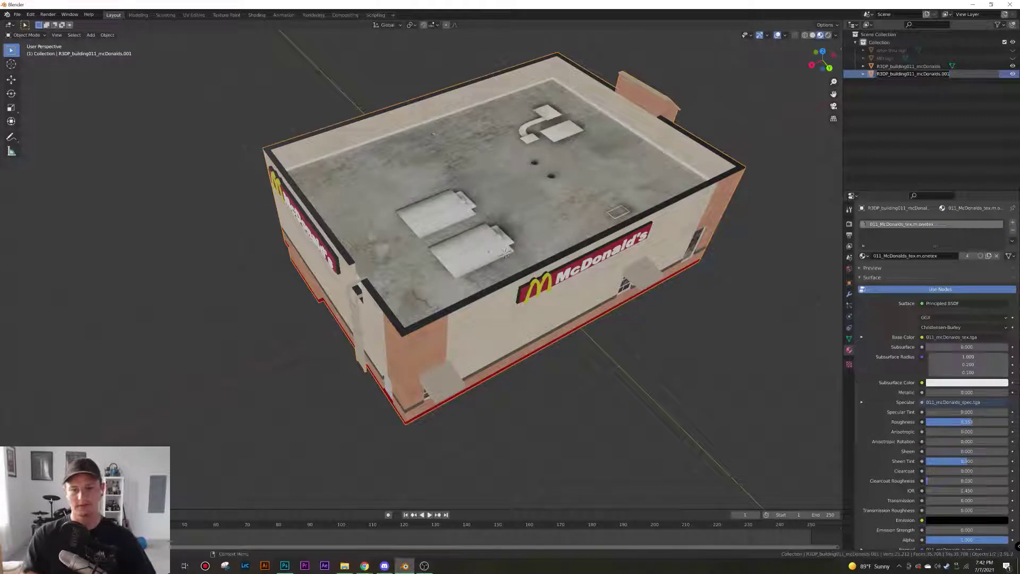
pyautogui.write('tod')
pyautogui.write('1')
pyautogui.press('Return')
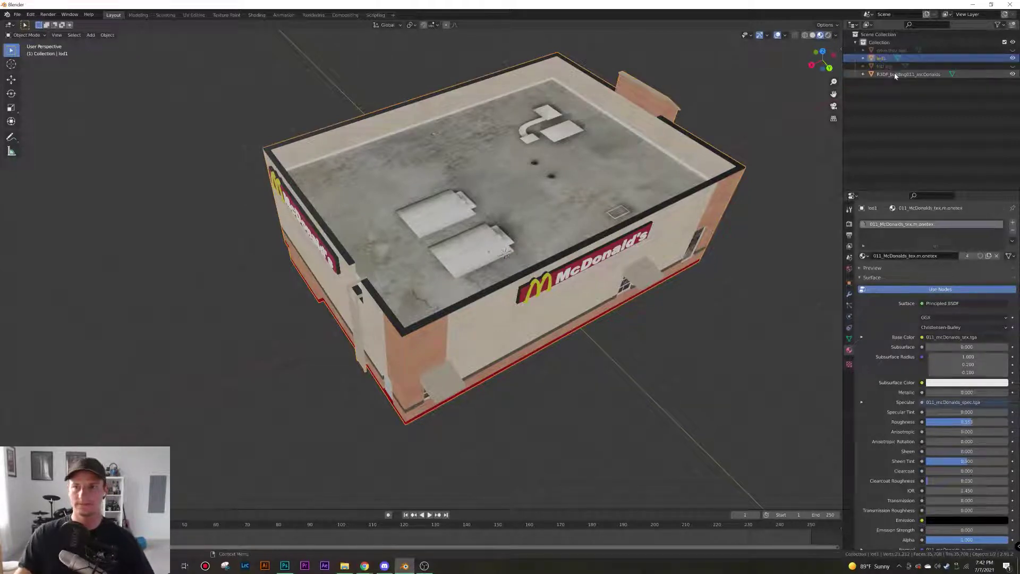
pyautogui.click(1013, 74)
pyautogui.moveTo(626, 242); pyautogui.dragTo(592, 222, button='middle')
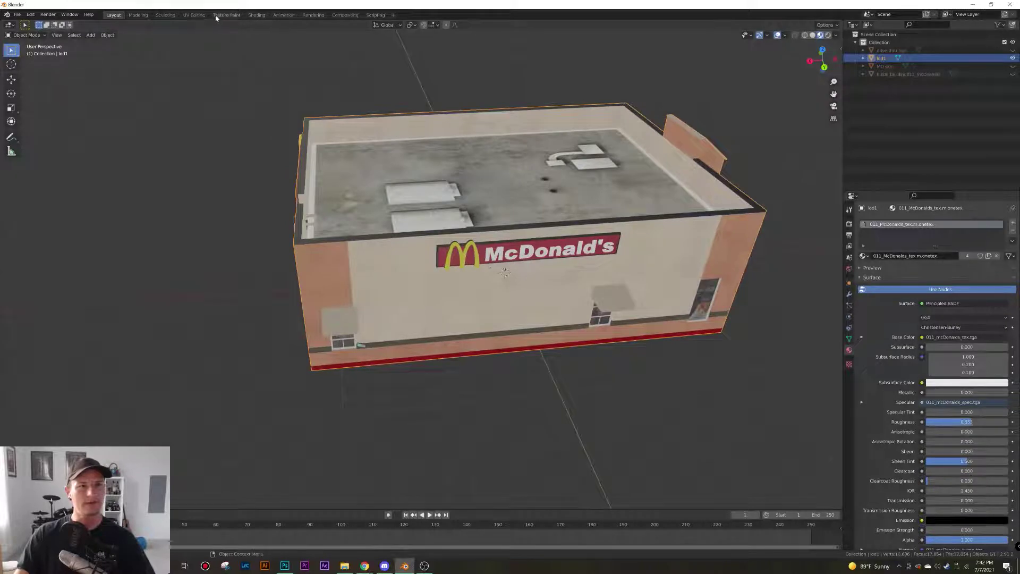
# Open the UV Editing workspace and show the whole lod1 building in Object Mode with Material Preview shading
pyautogui.click(194, 14)
pyautogui.scroll(-8, 213, 295)
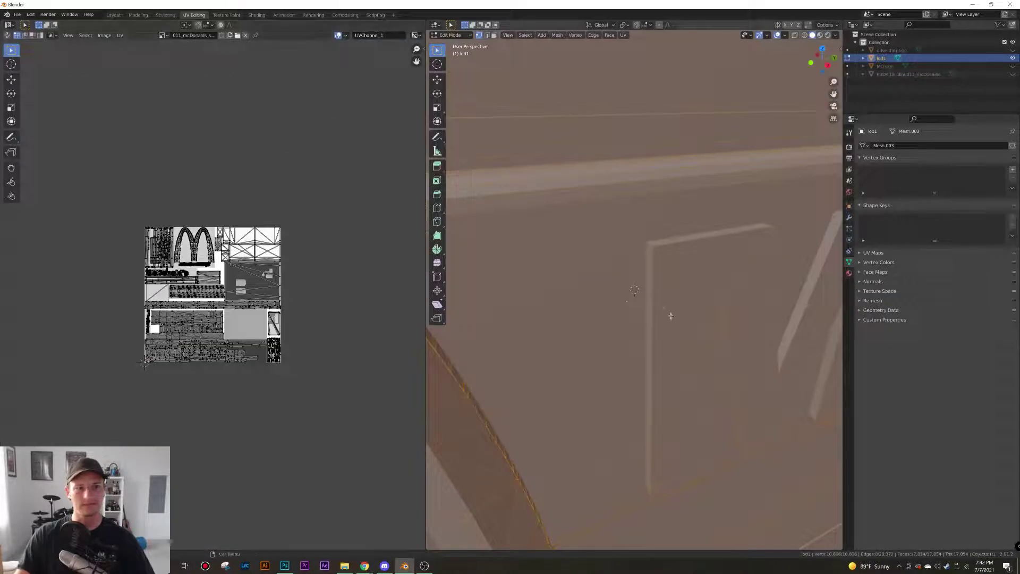
pyautogui.scroll(-9, 669, 314)
pyautogui.moveTo(656, 314); pyautogui.dragTo(597, 314, button='middle')
pyautogui.hotkey('alt', 'a')
pyautogui.press('a')
pyautogui.click(820, 35)
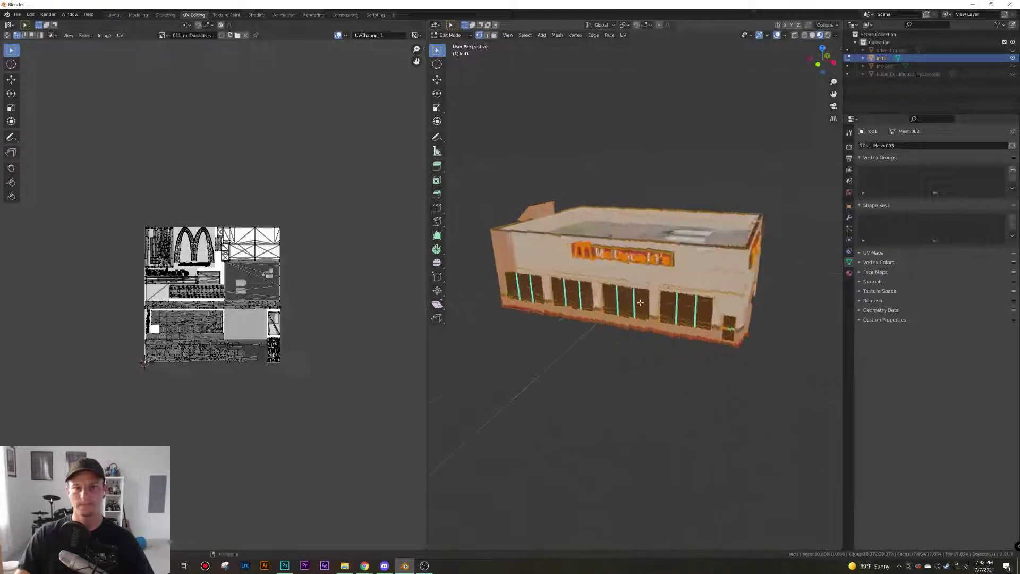
pyautogui.press('Tab')
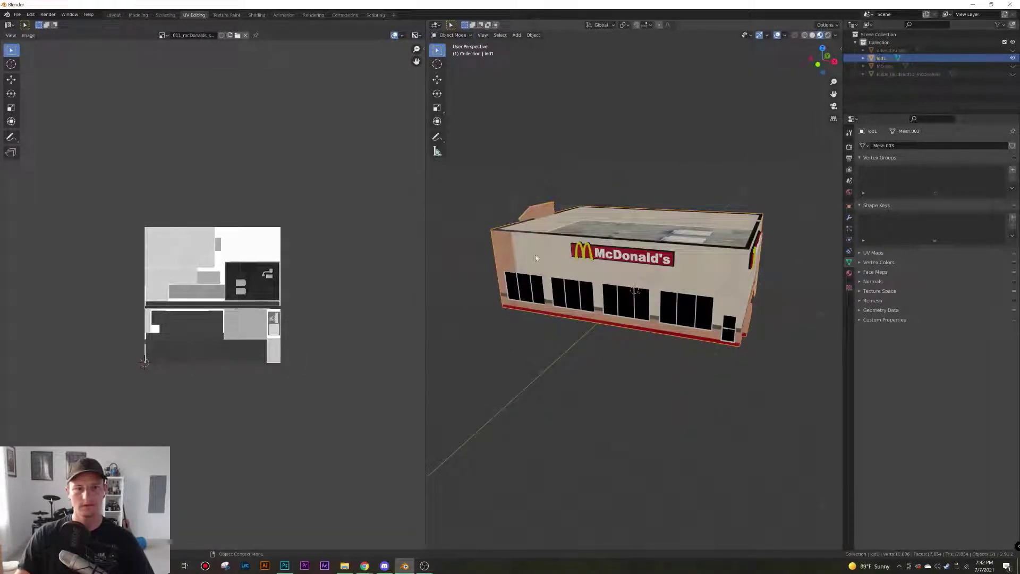
# Display the building's colour texture 011_mcDonalds_tex.tga in the UV editor instead of the spec image
pyautogui.click(182, 36)
pyautogui.click(172, 36)
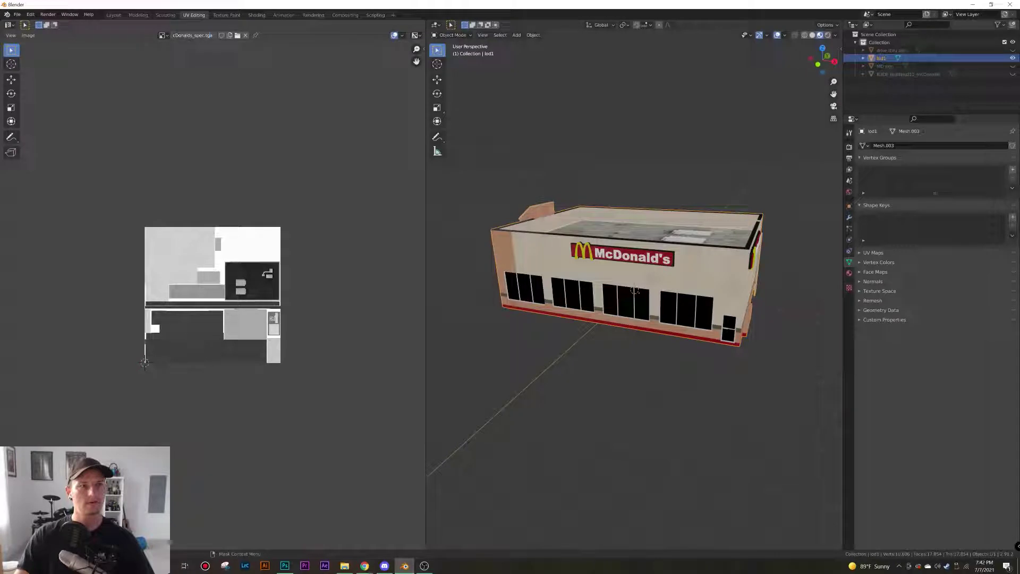
pyautogui.click(162, 35)
pyautogui.click(201, 70)
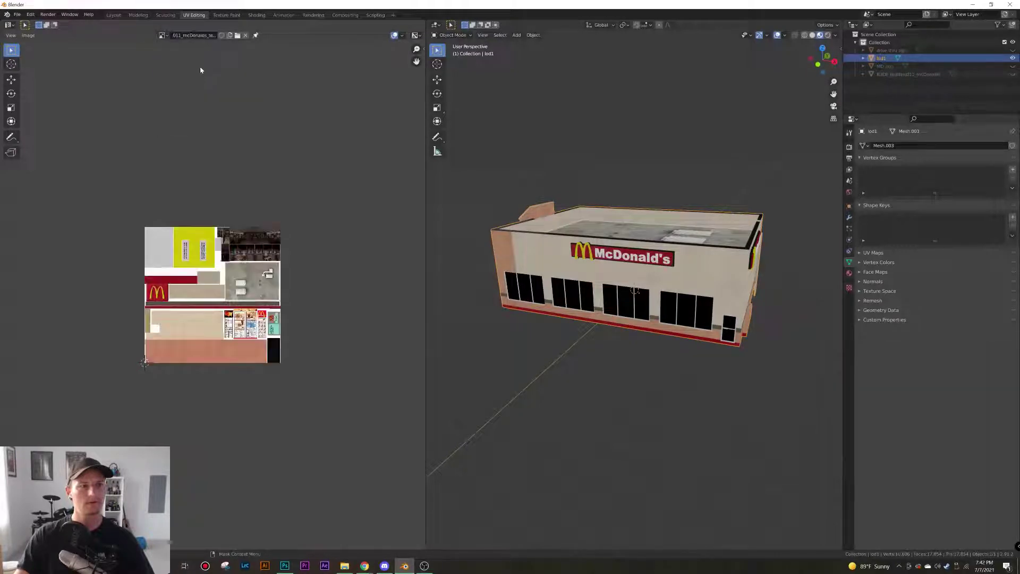
pyautogui.scroll(4, 194, 310)
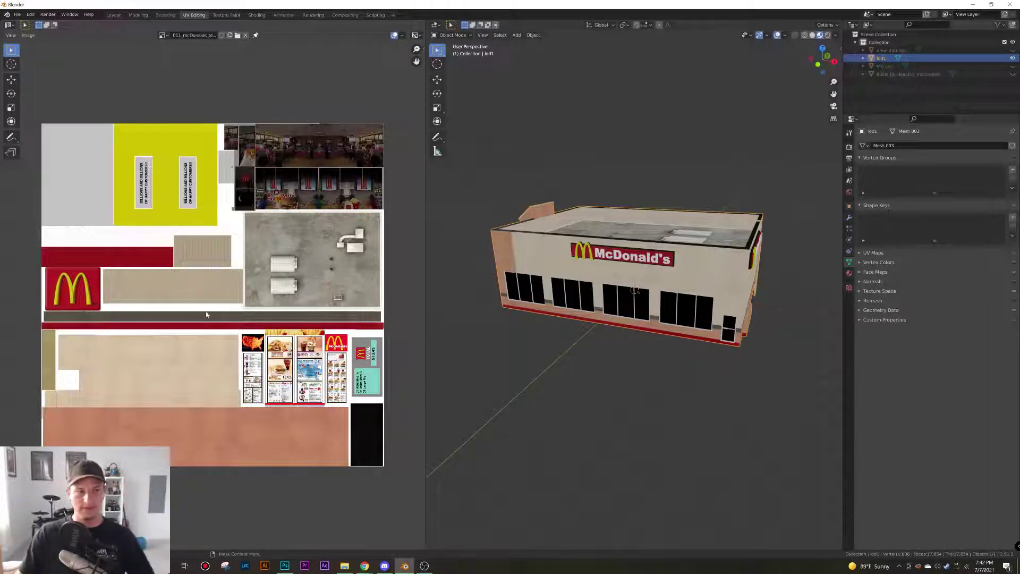
# In Edit Mode with face selection, select a face of the yellow arches beside the McDonald's lettering and grow the selection over the arches
pyautogui.moveTo(592, 257); pyautogui.dragTo(600, 261, button='middle')
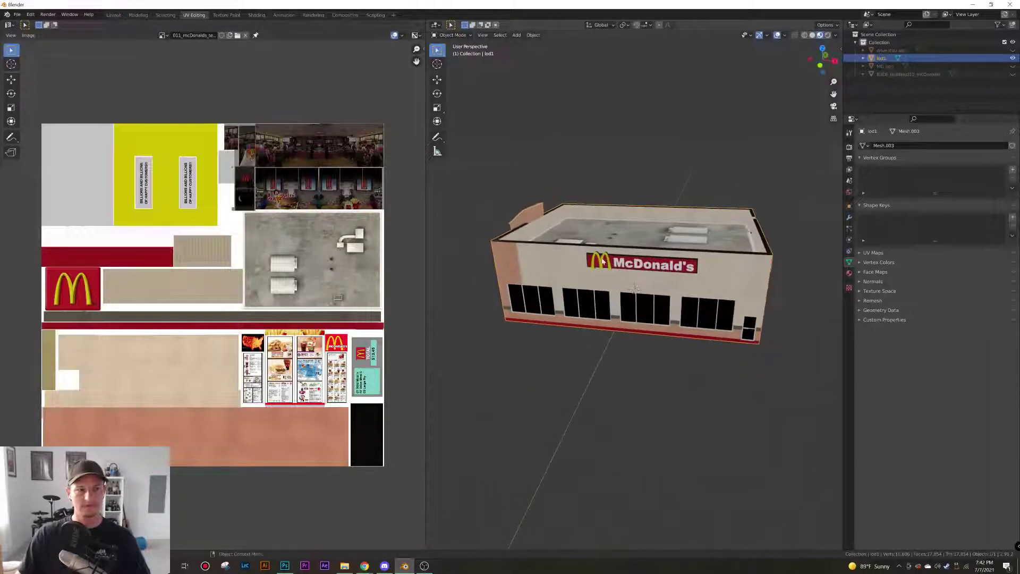
pyautogui.press('Tab')
pyautogui.click(598, 260)
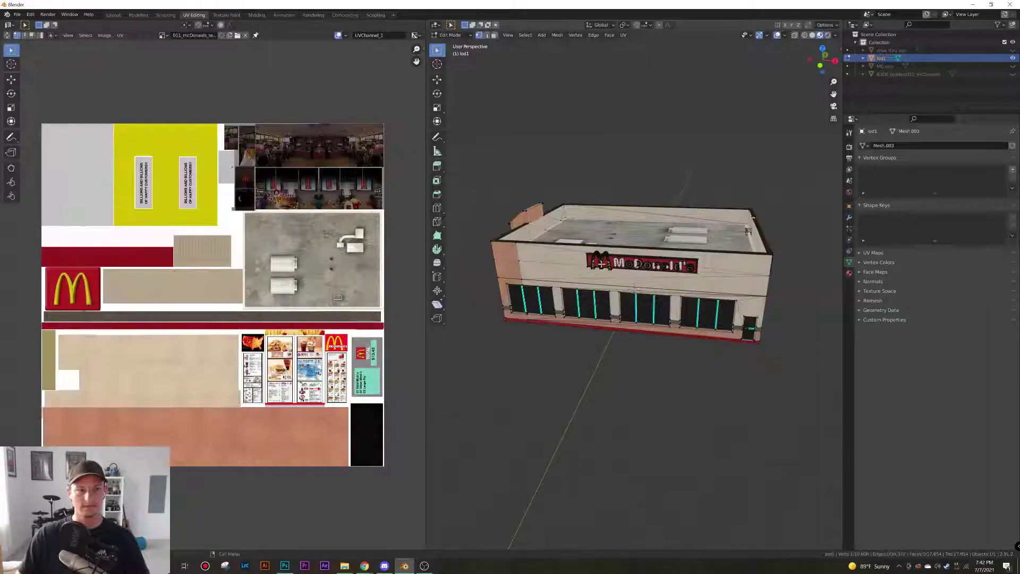
pyautogui.scroll(6, 587, 245)
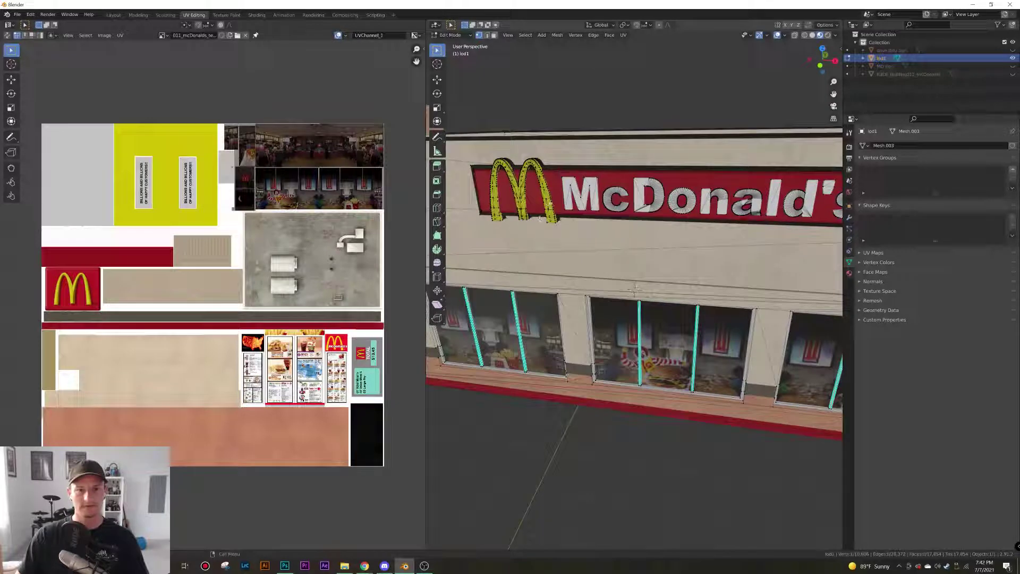
pyautogui.click(494, 35)
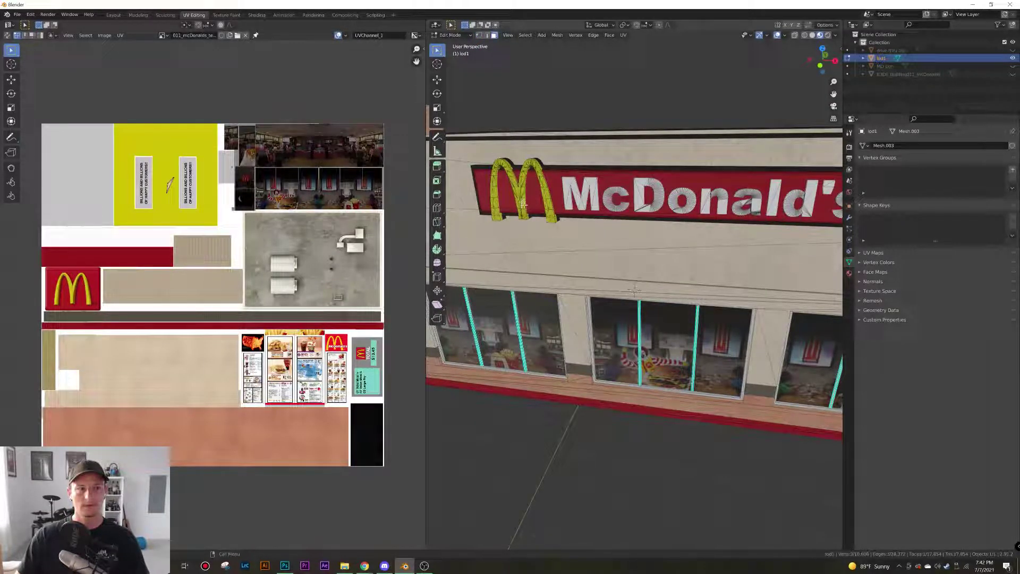
pyautogui.press('ctrl+KP_Add')
pyautogui.press('ctrl+KP_Add')
pyautogui.press('ctrl+KP_Add')
pyautogui.press('ctrl+KP_Add')
pyautogui.press('ctrl+KP_Add')
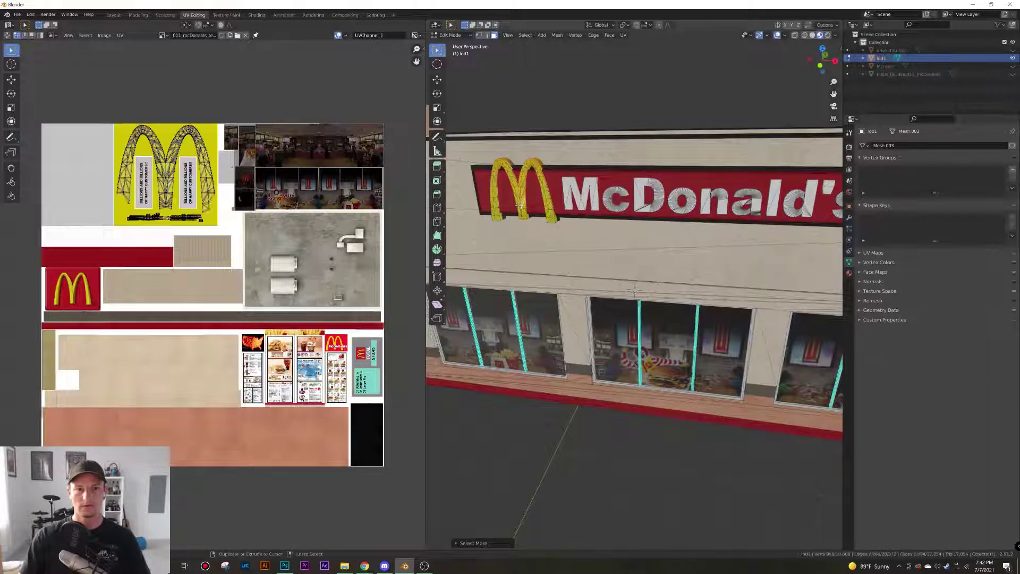
pyautogui.press('ctrl+KP_Add')
# Select a face on the black frame of the square arches sign on the tower and grow the selection around the frame
pyautogui.moveTo(516, 215); pyautogui.dragTo(517, 255, button='middle')
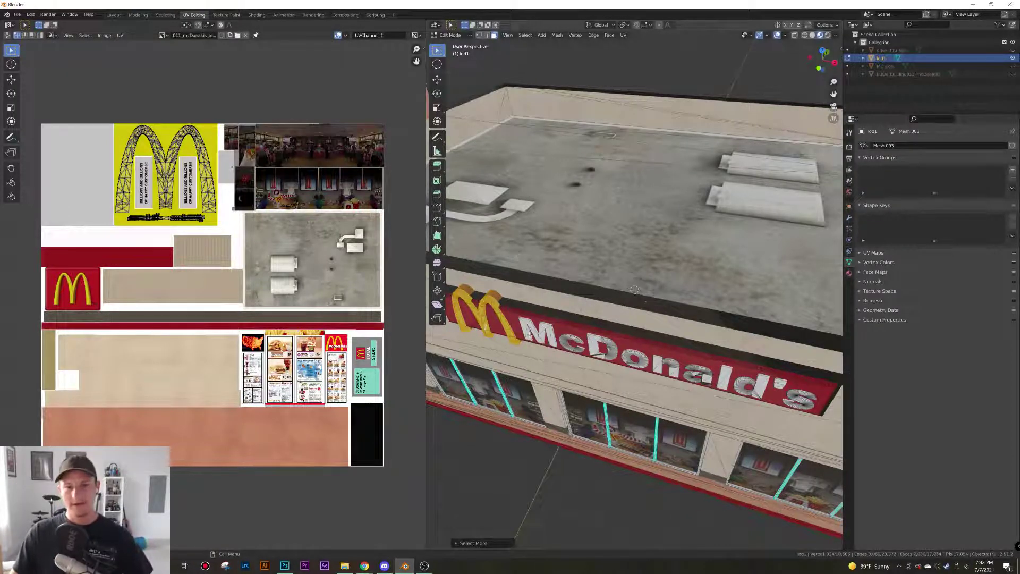
pyautogui.moveTo(548, 338); pyautogui.dragTo(595, 282, button='middle')
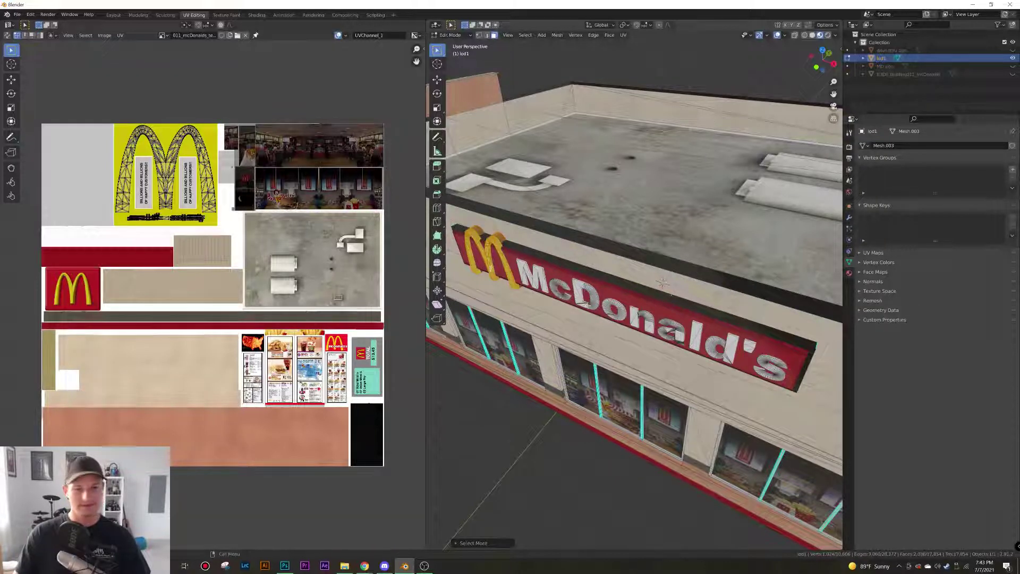
pyautogui.moveTo(585, 287); pyautogui.dragTo(570, 304, button='middle')
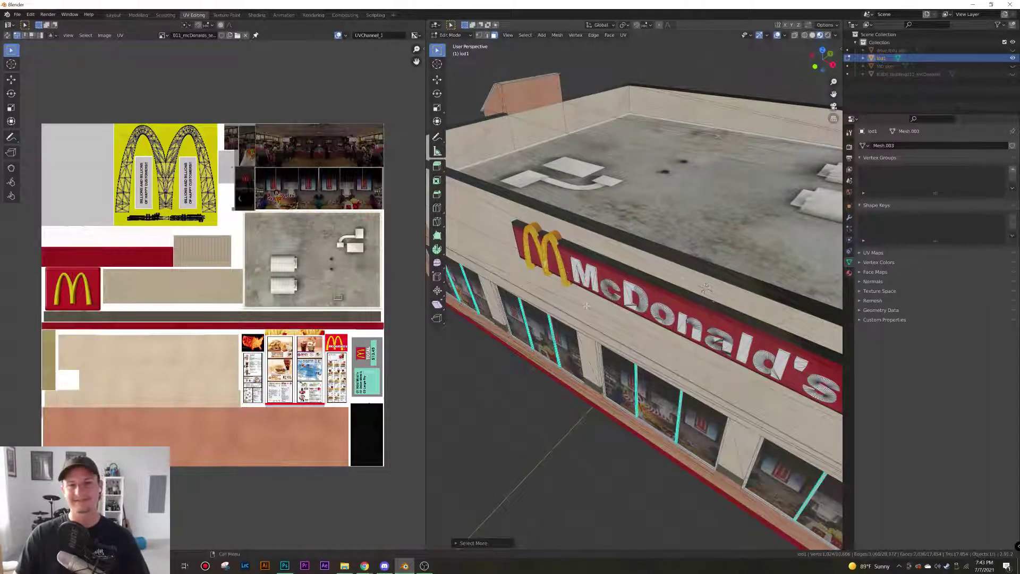
pyautogui.moveTo(586, 306); pyautogui.dragTo(684, 288, button='middle')
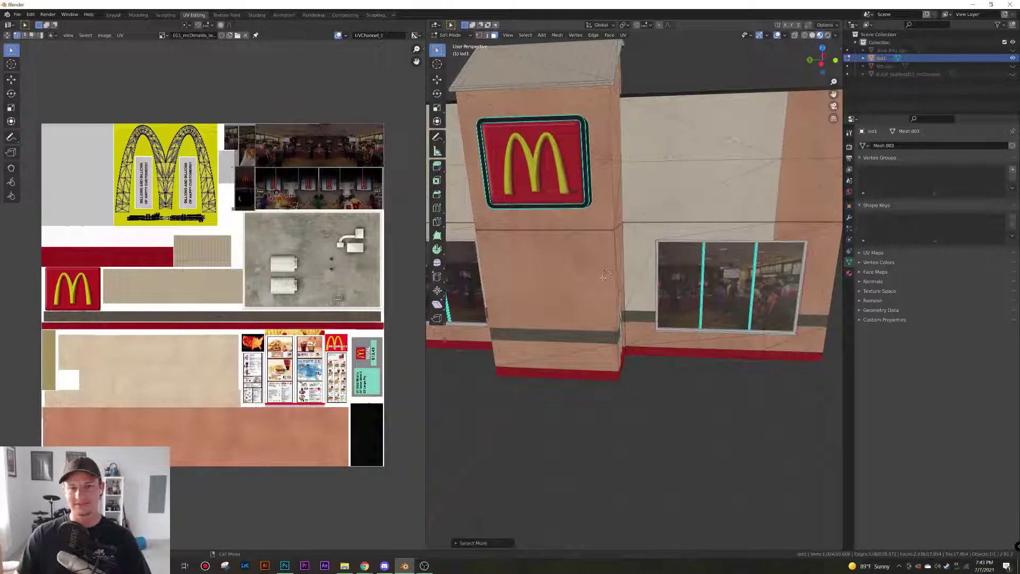
pyautogui.moveTo(603, 277); pyautogui.dragTo(650, 294, button='middle')
pyautogui.scroll(5, 633, 289)
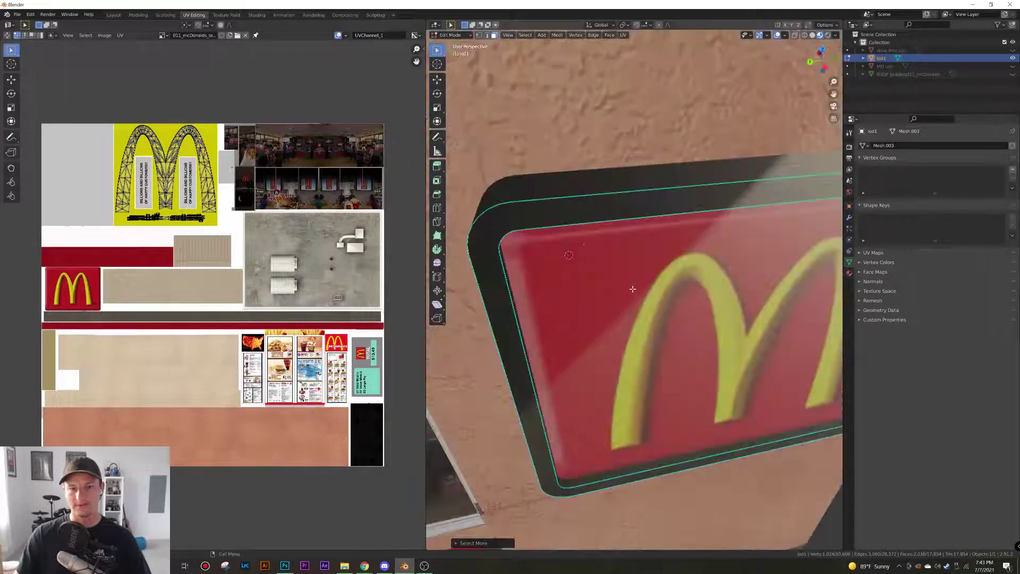
pyautogui.click(618, 213)
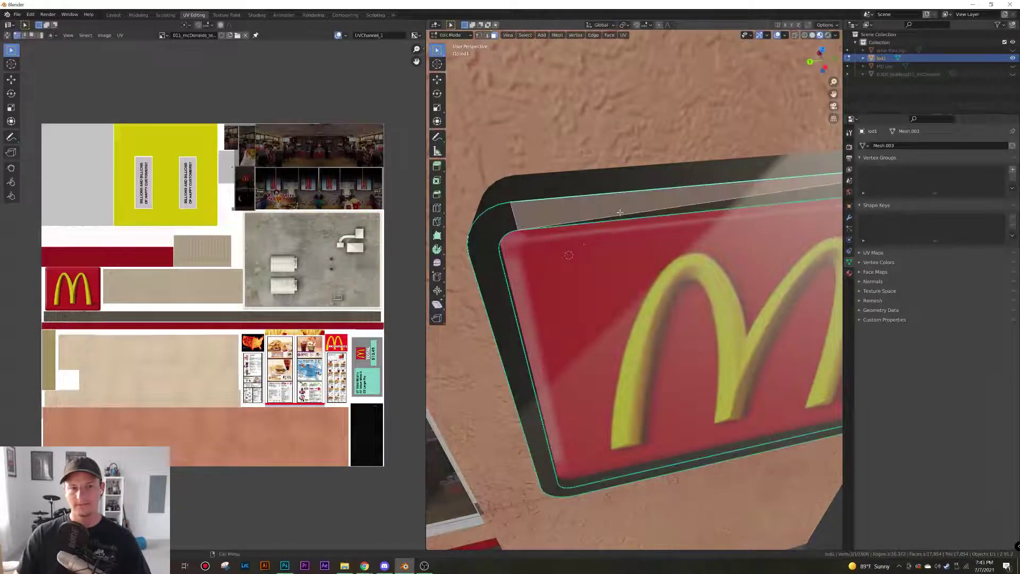
pyautogui.scroll(-5, 630, 250)
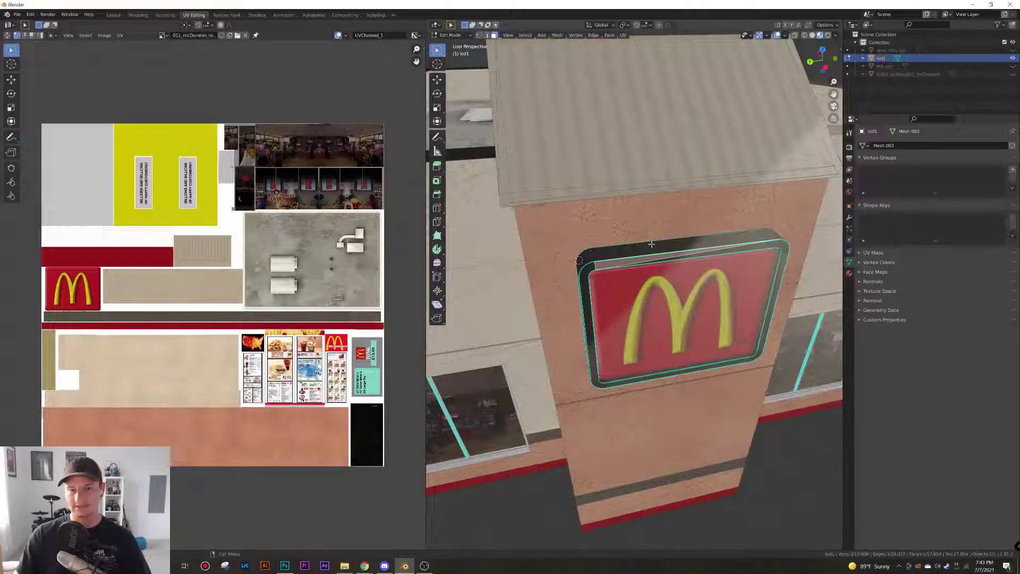
pyautogui.press('ctrl+KP_Add')
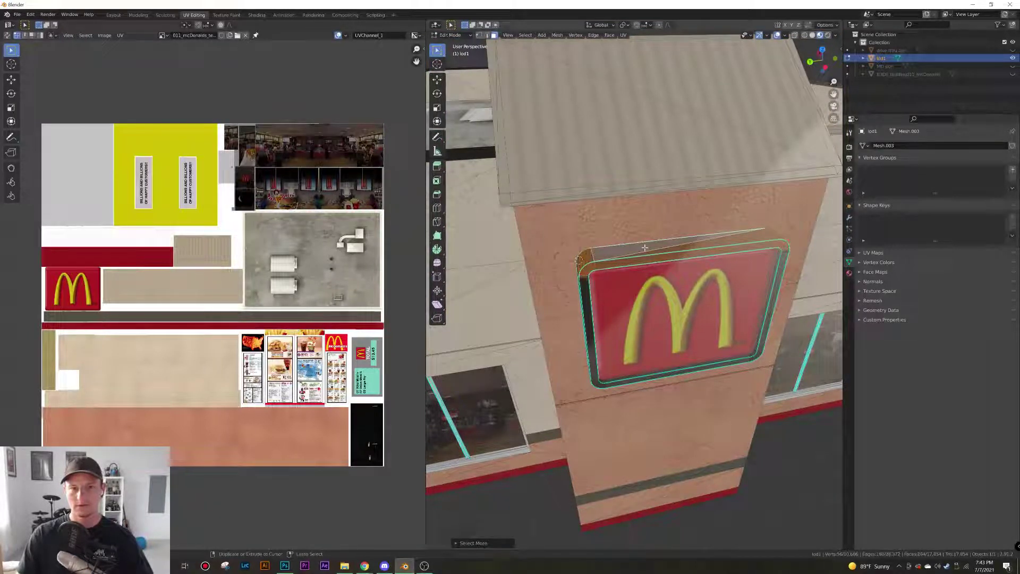
pyautogui.press('ctrl+KP_Add')
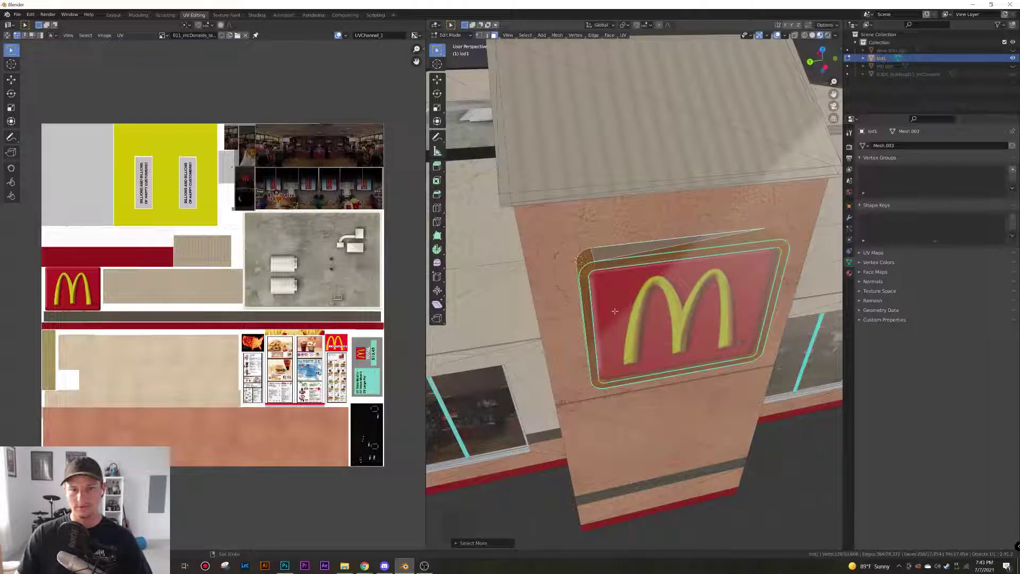
# Box-select the square arches sign on the tower from the left orthographic view, adding its face to the frame selection
pyautogui.press('KP_1')
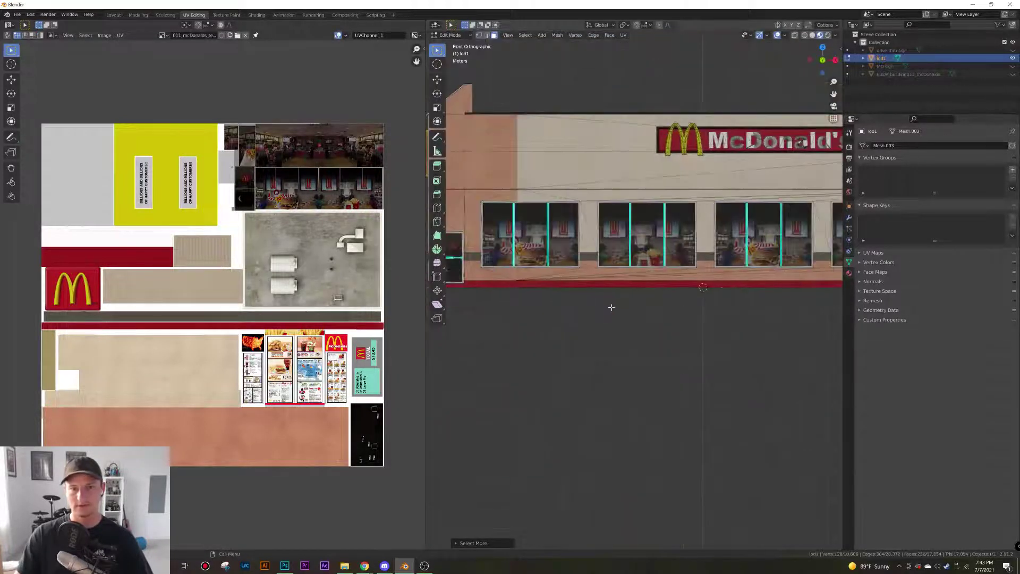
pyautogui.press('ctrl+KP_1')
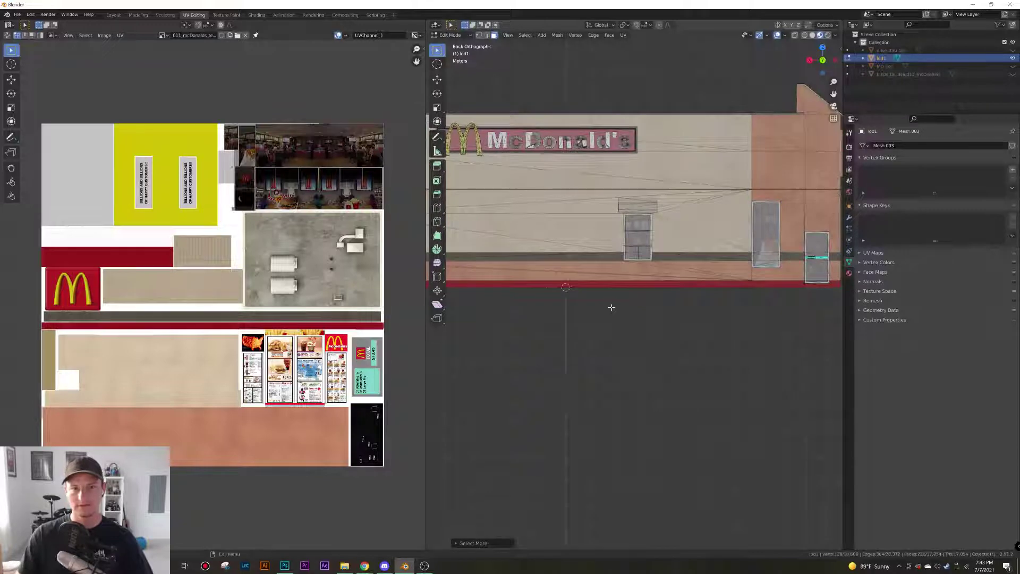
pyautogui.press('ctrl+KP_3')
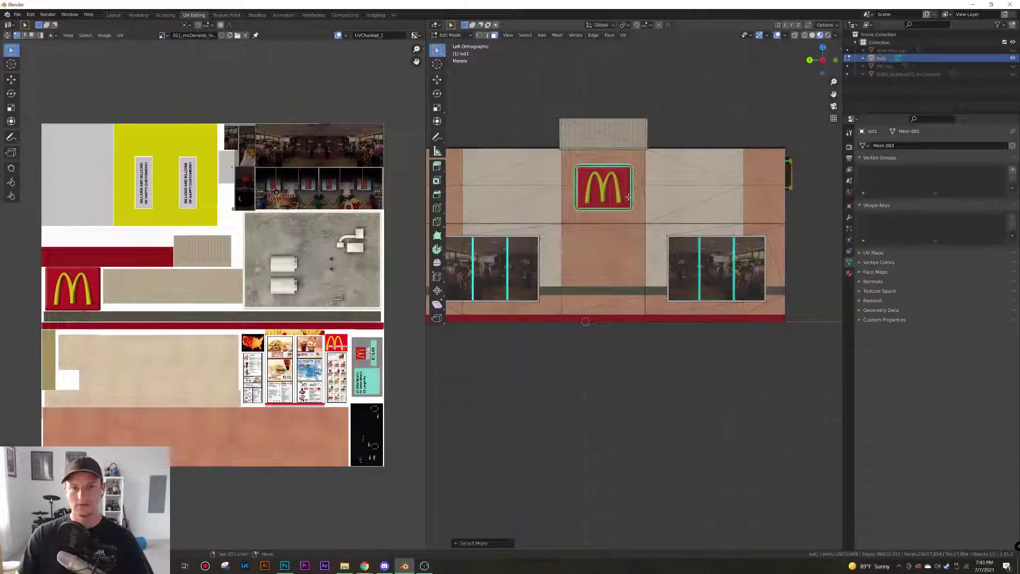
pyautogui.scroll(3, 610, 183)
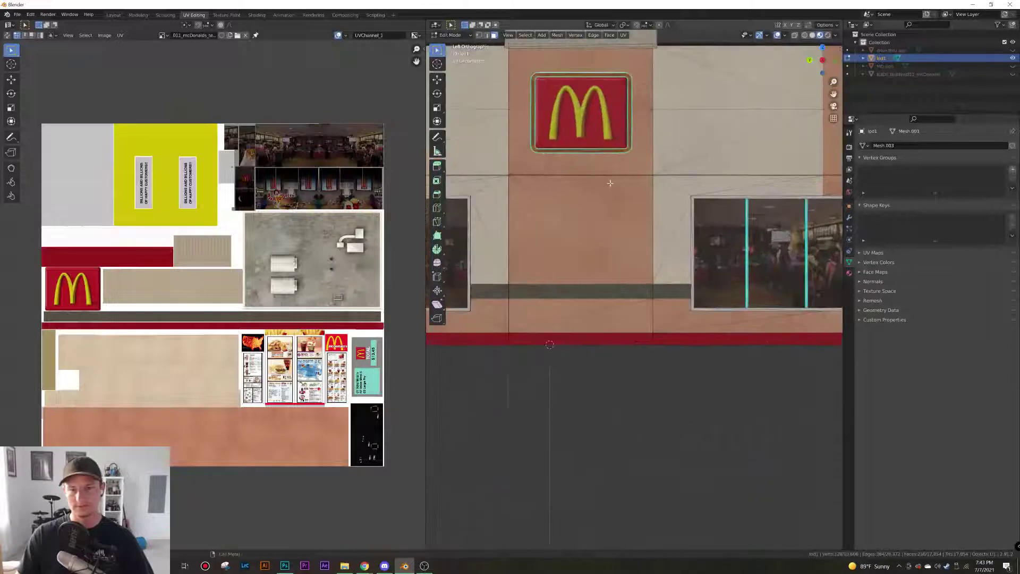
pyautogui.scroll(1, 610, 183)
pyautogui.keyDown('shift'); pyautogui.moveTo(610, 183); pyautogui.dragTo(634, 305, button='middle'); pyautogui.keyUp('shift')
pyautogui.moveTo(519, 131); pyautogui.dragTo(660, 295)
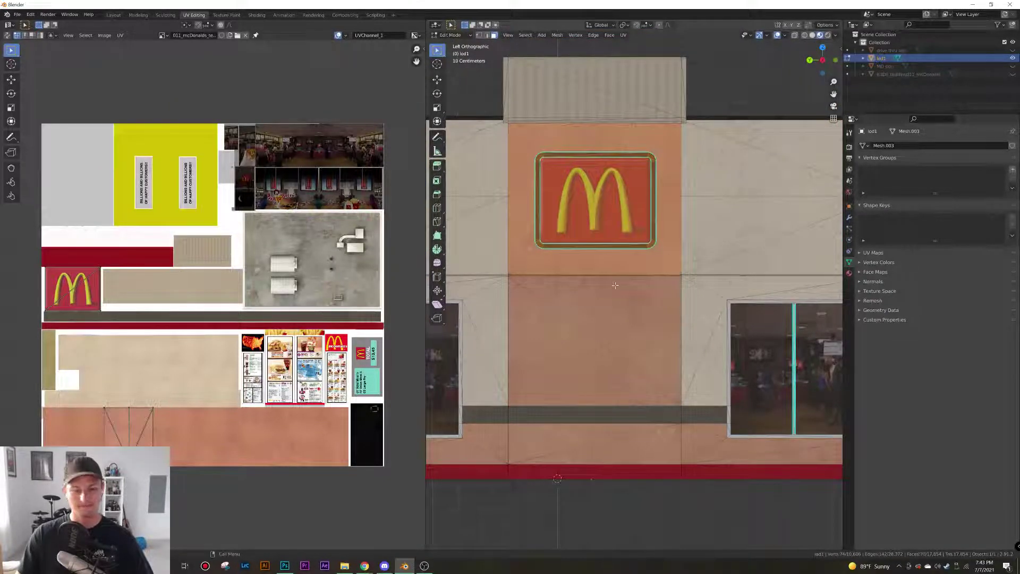
pyautogui.hotkey('ctrl', 'z')
pyautogui.moveTo(510, 125); pyautogui.dragTo(669, 282)
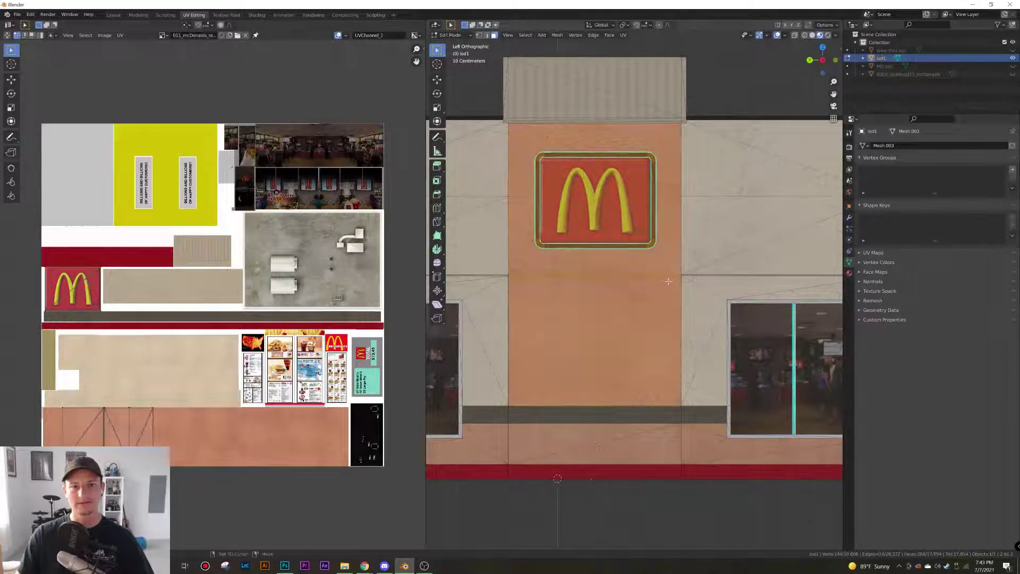
pyautogui.hotkey('ctrl', 'z')
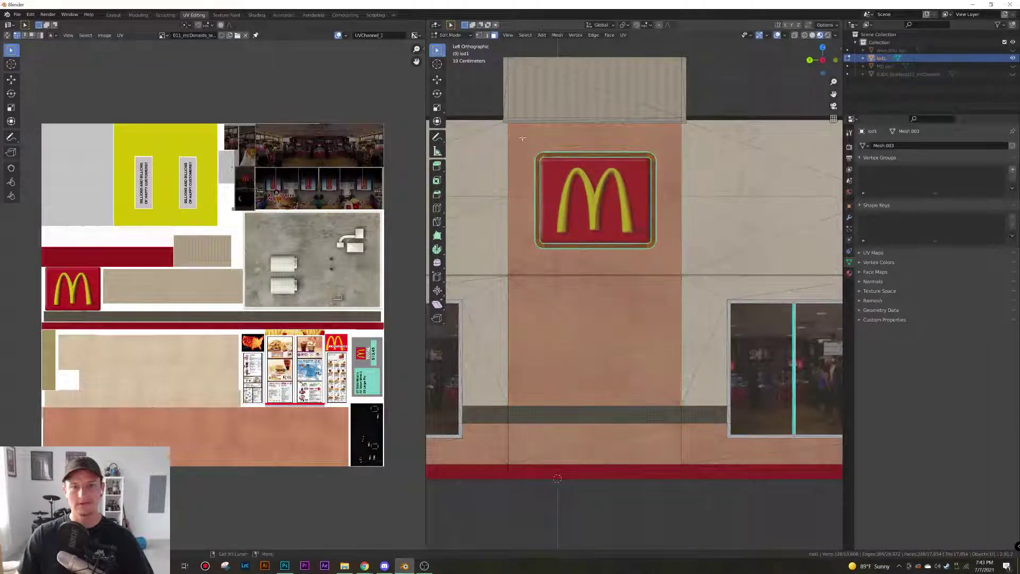
pyautogui.moveTo(522, 138); pyautogui.dragTo(659, 283)
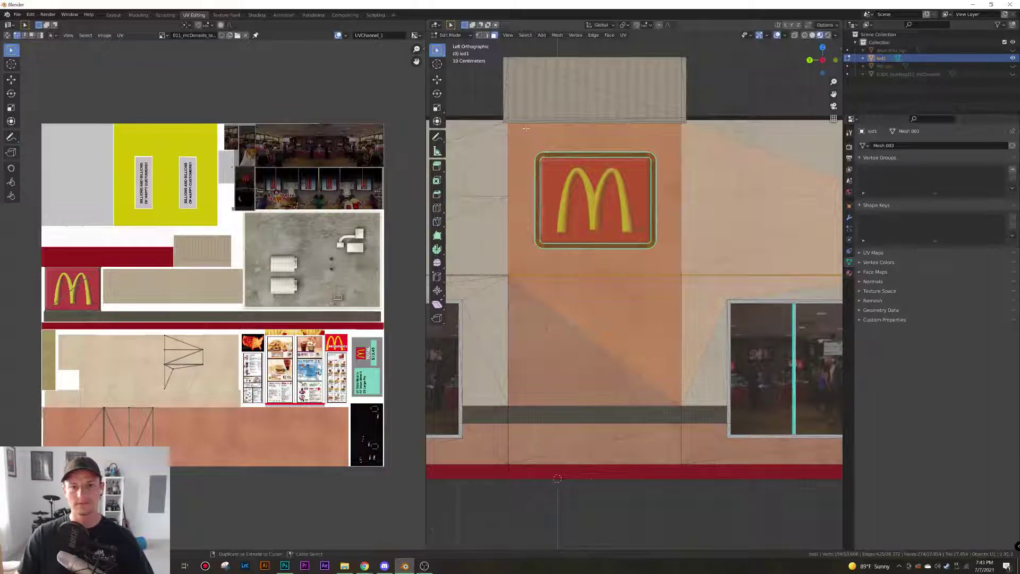
pyautogui.moveTo(543, 220); pyautogui.dragTo(674, 356, button='middle')
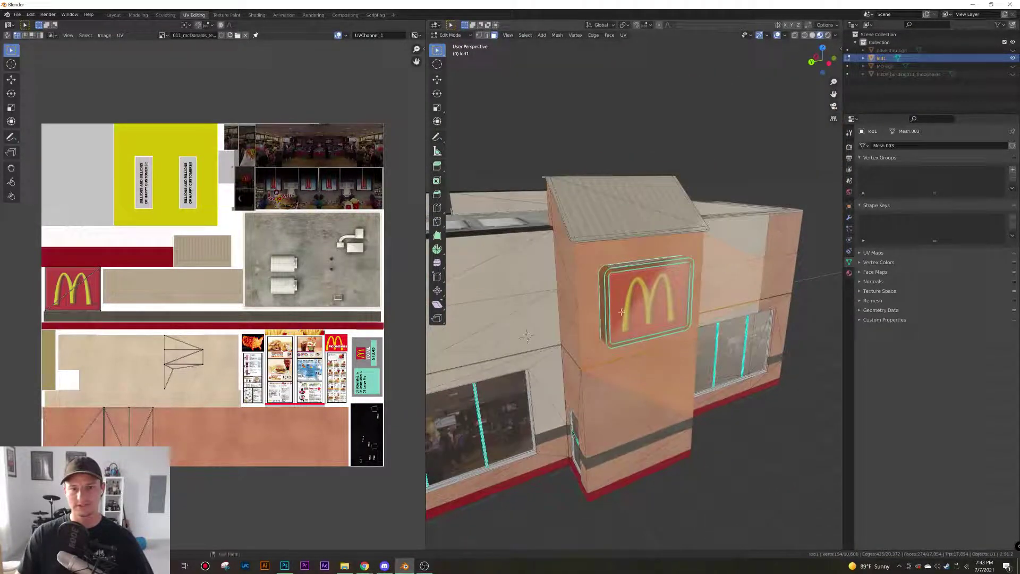
# Select the frame of the square arches sign on the tower by growing a face selection, and add faces of its red panel
pyautogui.click(616, 287)
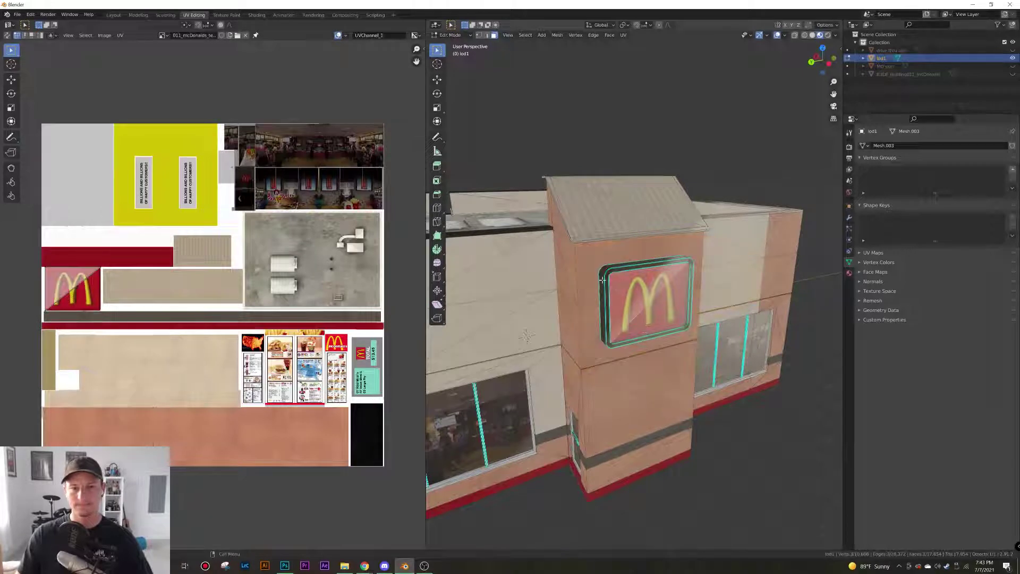
pyautogui.click(606, 312)
pyautogui.press('ctrl+KP_Add')
pyautogui.press('ctrl+KP_Add')
pyautogui.press('ctrl+KP_Add')
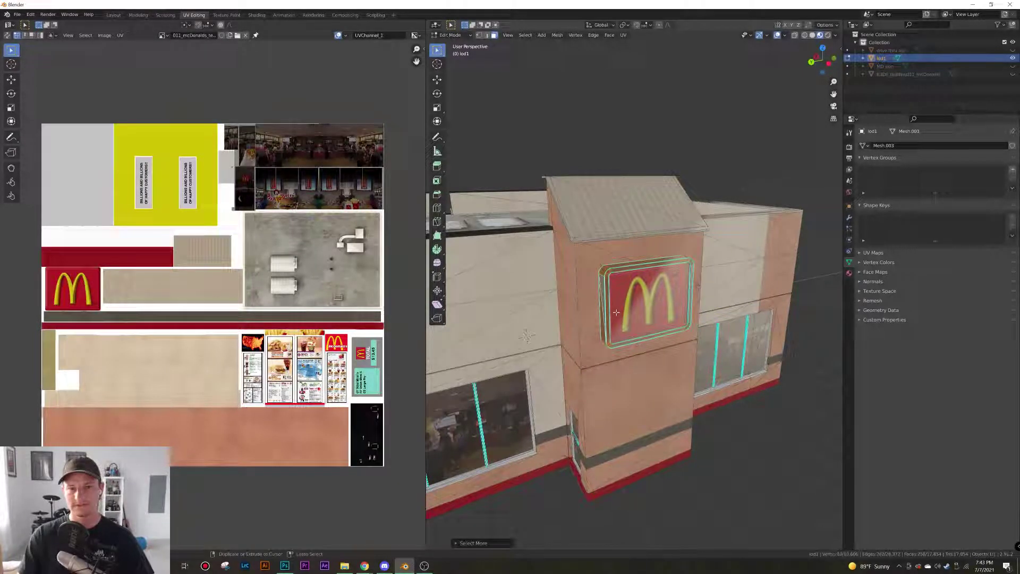
pyautogui.press('ctrl+KP_Add')
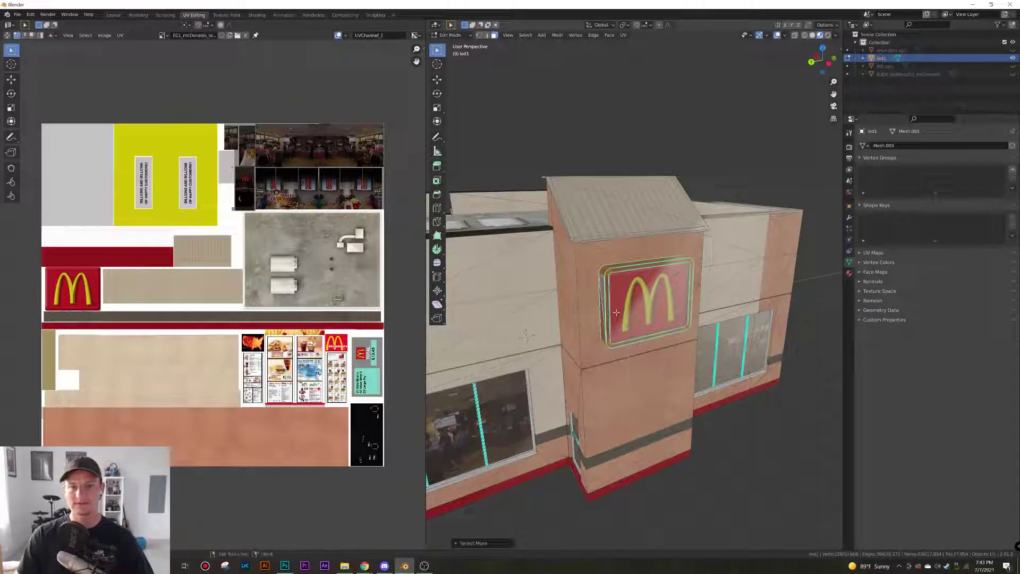
pyautogui.keyDown('shift'); pyautogui.click(635, 306); pyautogui.keyUp('shift')
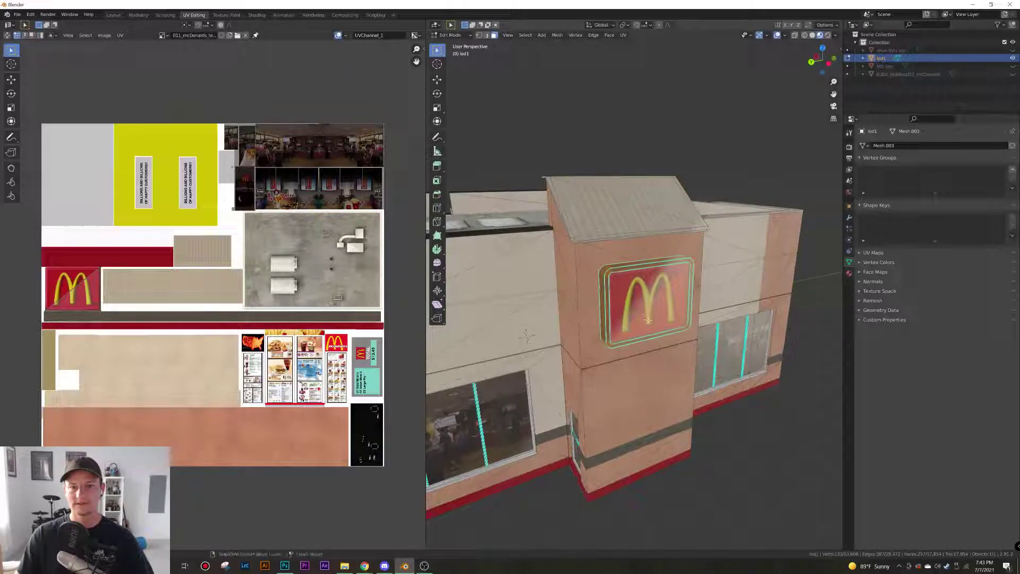
pyautogui.keyDown('ctrl'); pyautogui.click(648, 319); pyautogui.keyUp('ctrl')
pyautogui.moveTo(648, 319); pyautogui.dragTo(754, 369, button='middle')
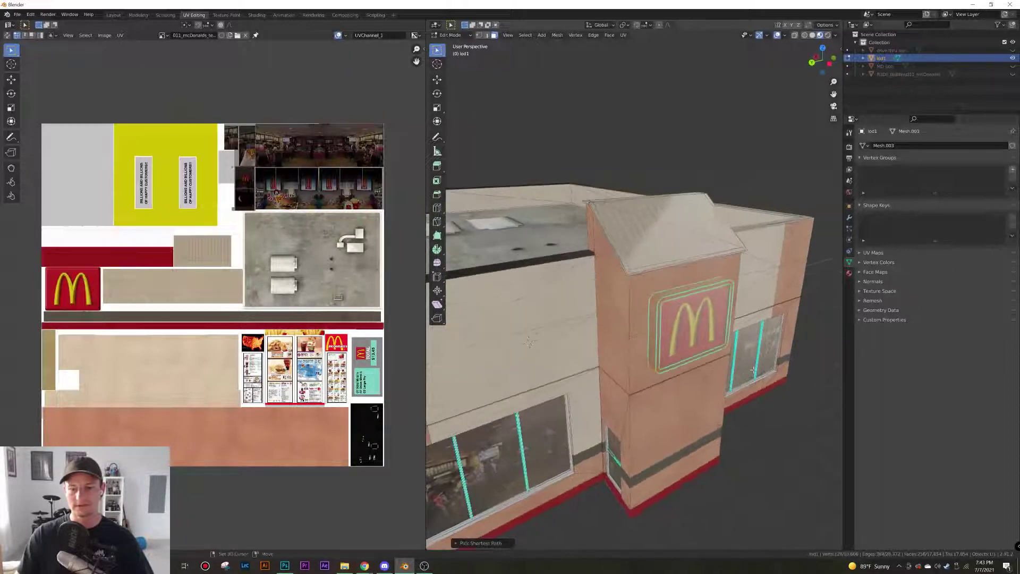
# Show the side profile of the yellow arches beside the McDonald's lettering in right orthographic view with wireframe shading
pyautogui.scroll(-6, 753, 370)
pyautogui.press('KP_3')
pyautogui.keyDown('shift'); pyautogui.moveTo(744, 308); pyautogui.dragTo(546, 349, button='middle'); pyautogui.keyUp('shift')
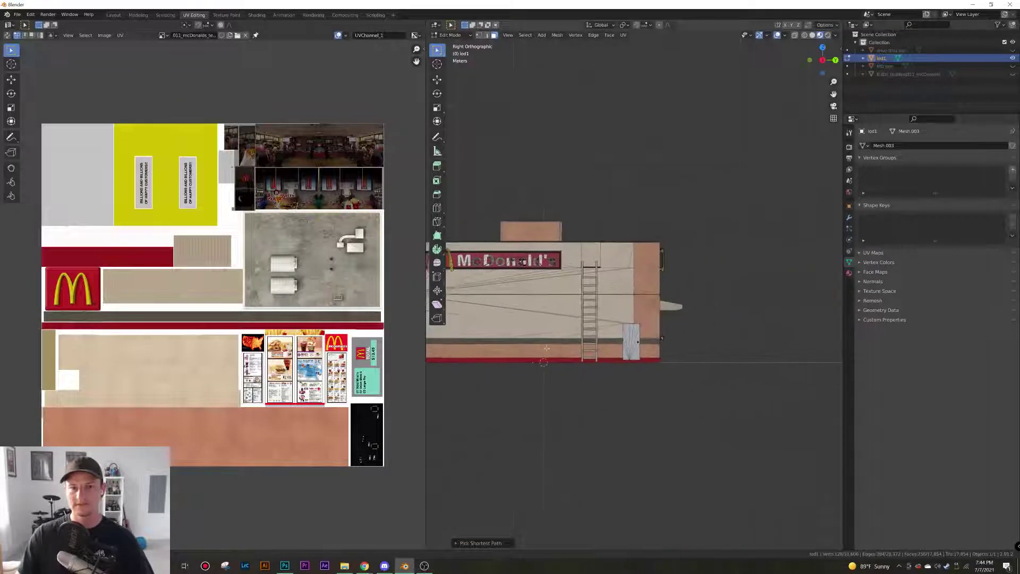
pyautogui.scroll(8, 660, 277)
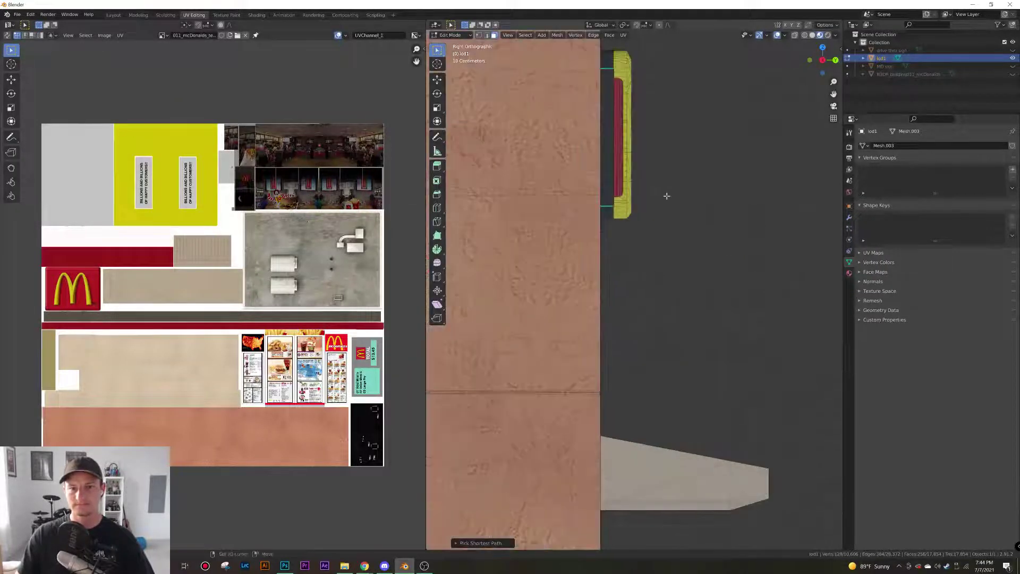
pyautogui.keyDown('shift'); pyautogui.moveTo(666, 196); pyautogui.dragTo(736, 369, button='middle'); pyautogui.keyUp('shift')
pyautogui.scroll(-3, 569, 334)
pyautogui.scroll(-5, 571, 334)
pyautogui.scroll(-4, 599, 372)
pyautogui.moveTo(599, 372); pyautogui.dragTo(670, 373, button='middle')
pyautogui.press('KP_3')
pyautogui.keyDown('shift'); pyautogui.moveTo(459, 302); pyautogui.dragTo(417, 294, button='middle'); pyautogui.keyUp('shift')
pyautogui.scroll(7, 709, 310)
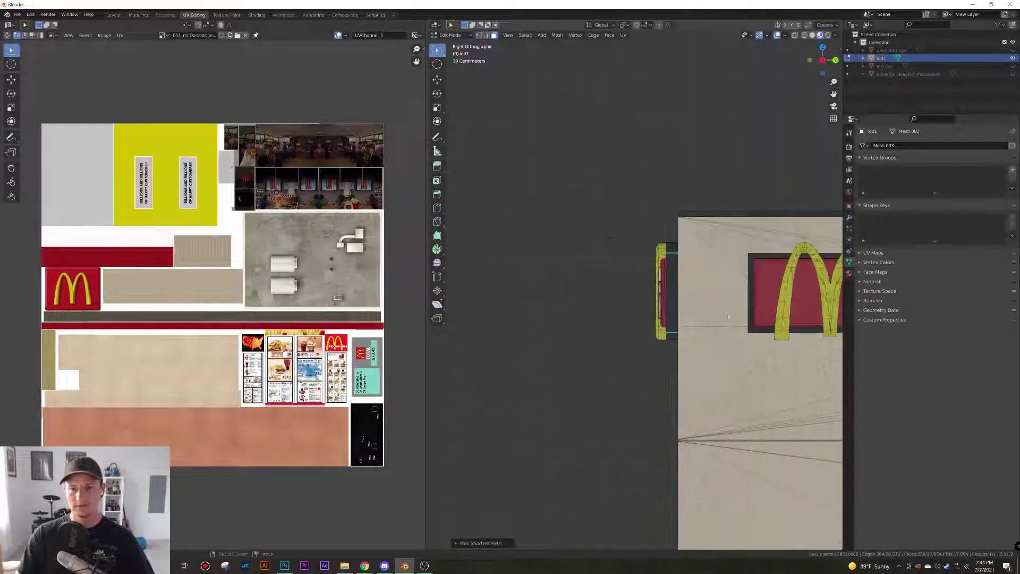
pyautogui.keyDown('shift'); pyautogui.moveTo(707, 314); pyautogui.dragTo(664, 329, button='middle'); pyautogui.keyUp('shift')
pyautogui.scroll(5, 597, 308)
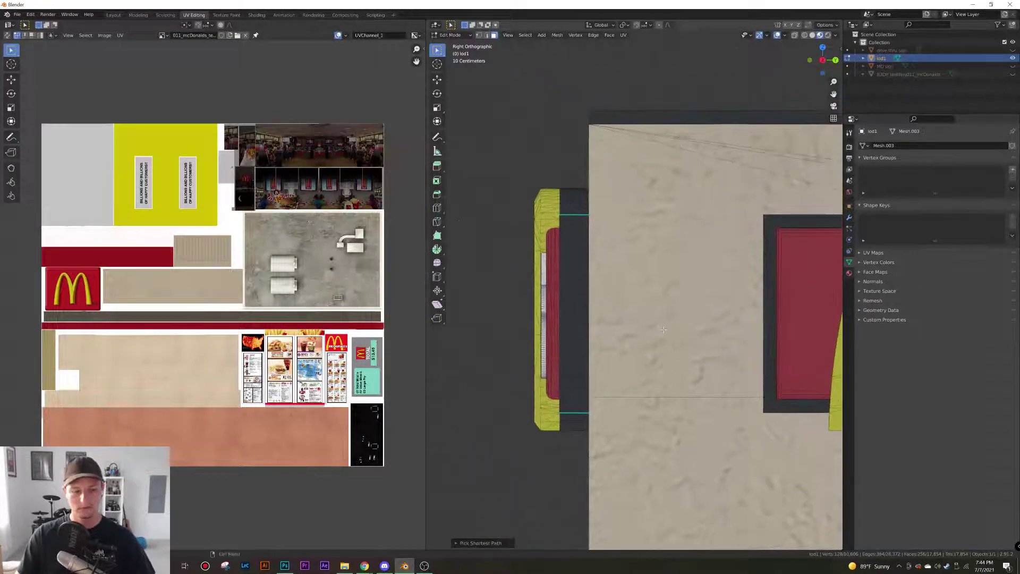
pyautogui.press('z')
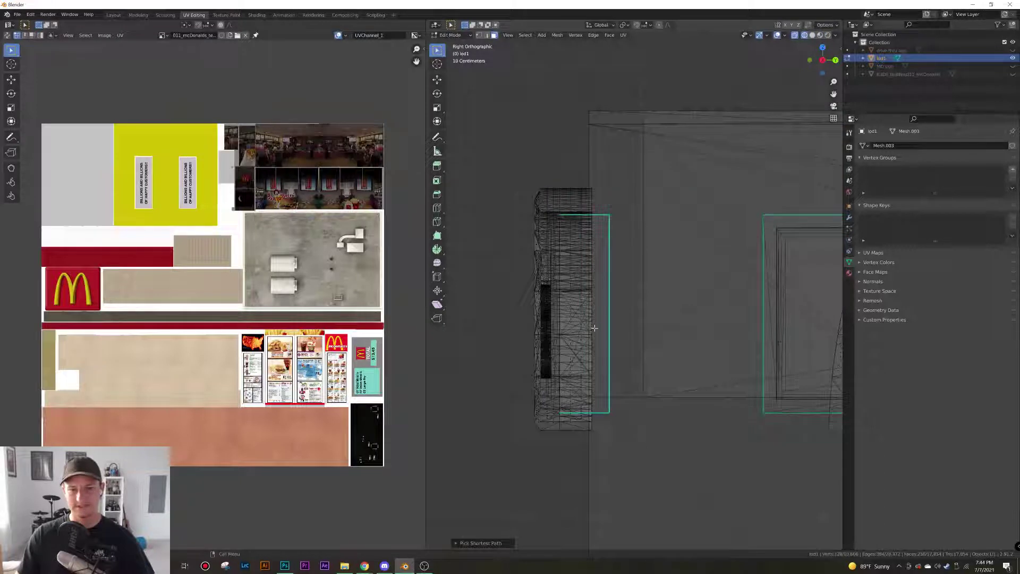
pyautogui.scroll(1, 594, 328)
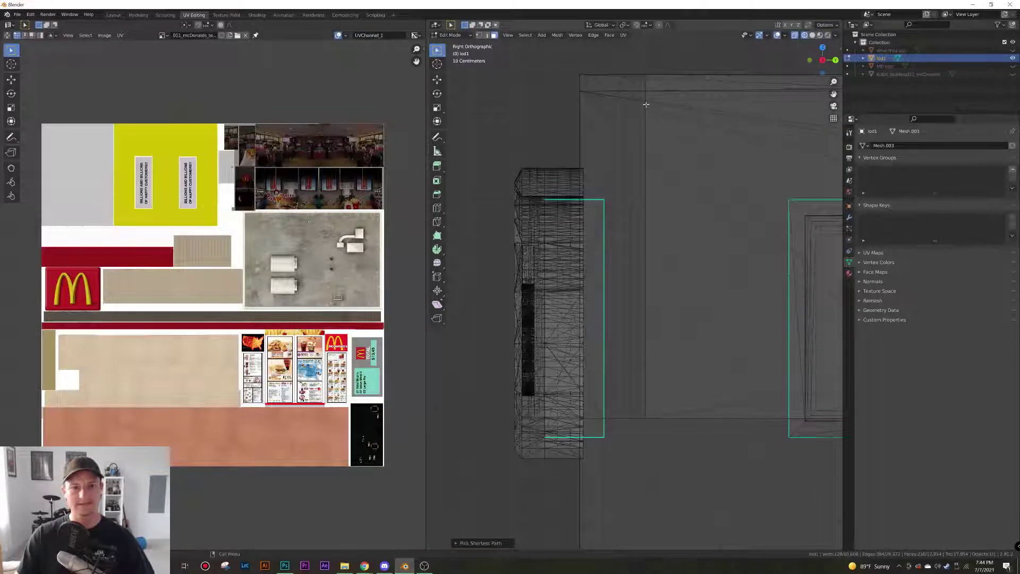
# Select a face on the side of the yellow arches, grow the selection over the whole arches, and separate it from lod1
pyautogui.moveTo(655, 105); pyautogui.dragTo(554, 474)
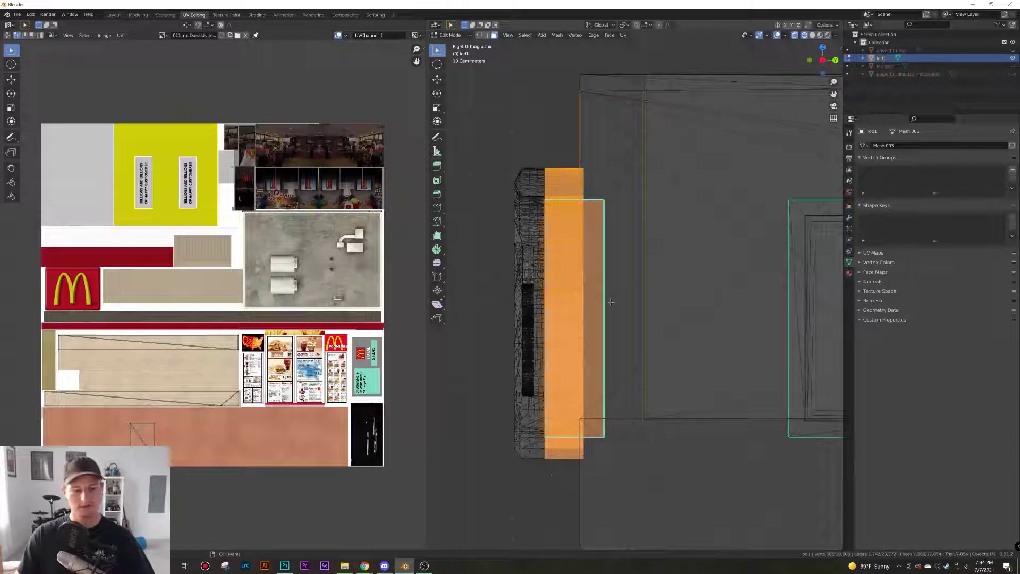
pyautogui.click(565, 193)
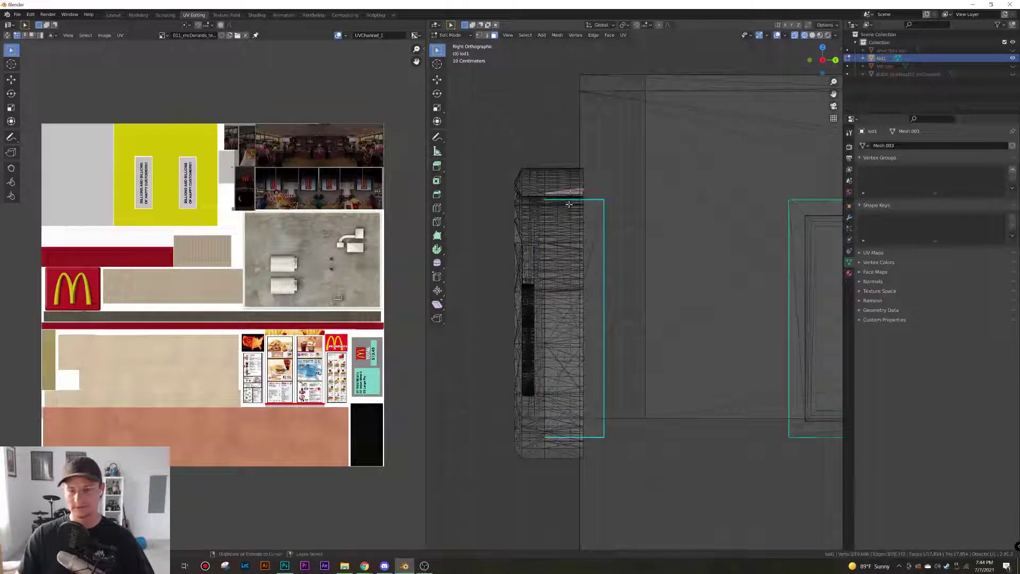
pyautogui.press('ctrl+KP_Add')
pyautogui.press('ctrl+KP_Add')
pyautogui.press('ctrl+KP_Add')
pyautogui.press('ctrl+KP_Add')
pyautogui.press('ctrl+KP_Add')
pyautogui.press('ctrl+KP_Add')
pyautogui.press('ctrl+KP_Add')
pyautogui.press('ctrl+KP_Add')
pyautogui.press('ctrl+KP_Add')
pyautogui.press('ctrl+KP_Add')
pyautogui.press('ctrl+KP_Add')
pyautogui.press('ctrl+KP_Add')
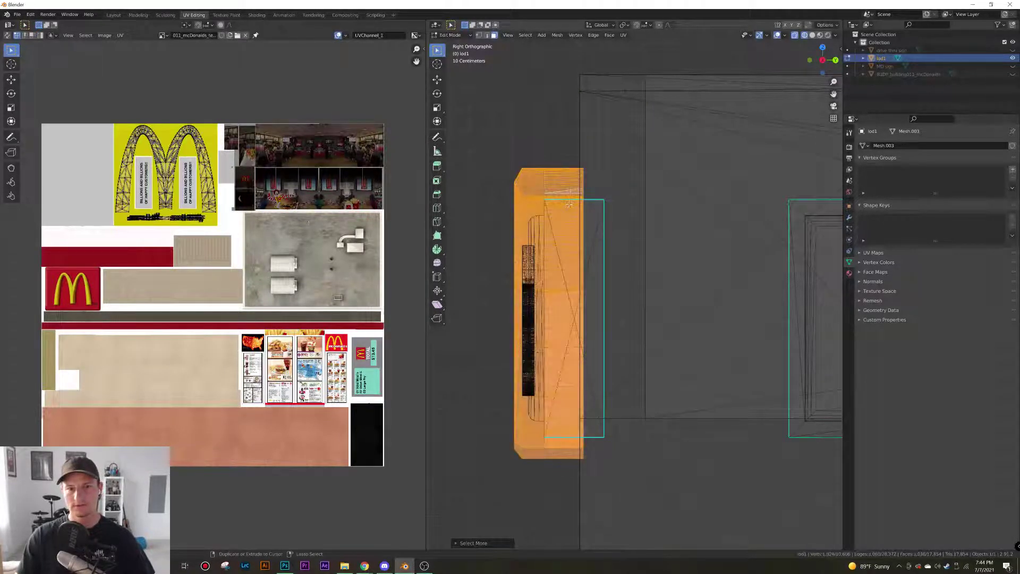
pyautogui.press('p')
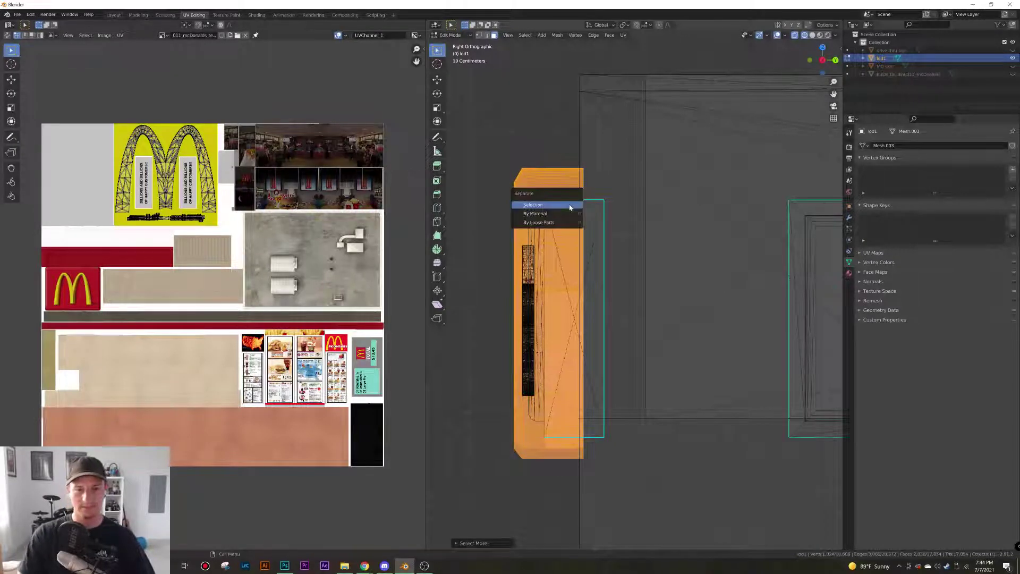
pyautogui.click(569, 206)
# Isolate the separated arches by hiding lod1, and make lod1.001 the active object in Object Mode
pyautogui.click(935, 68)
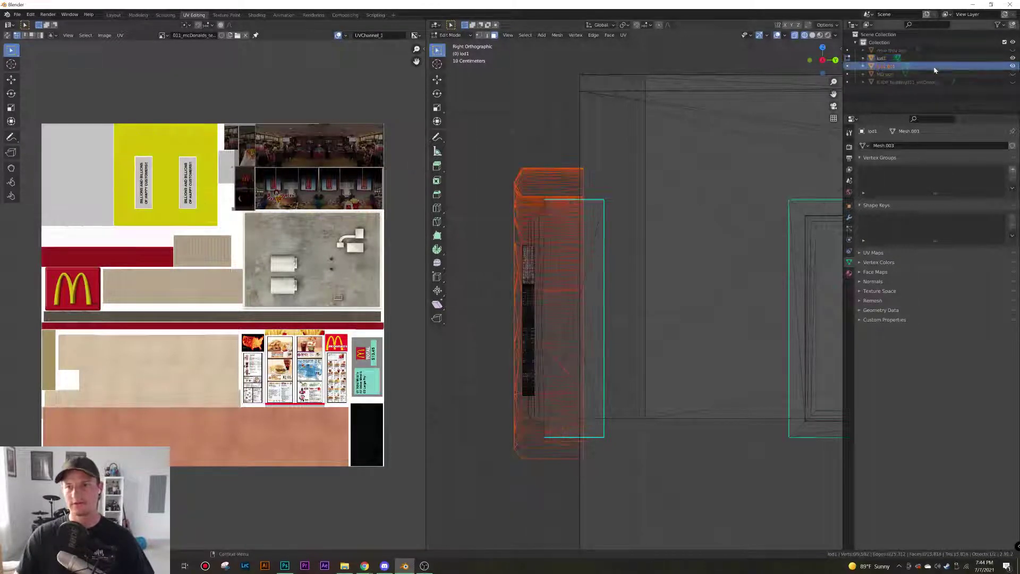
pyautogui.click(1013, 69)
pyautogui.click(881, 58)
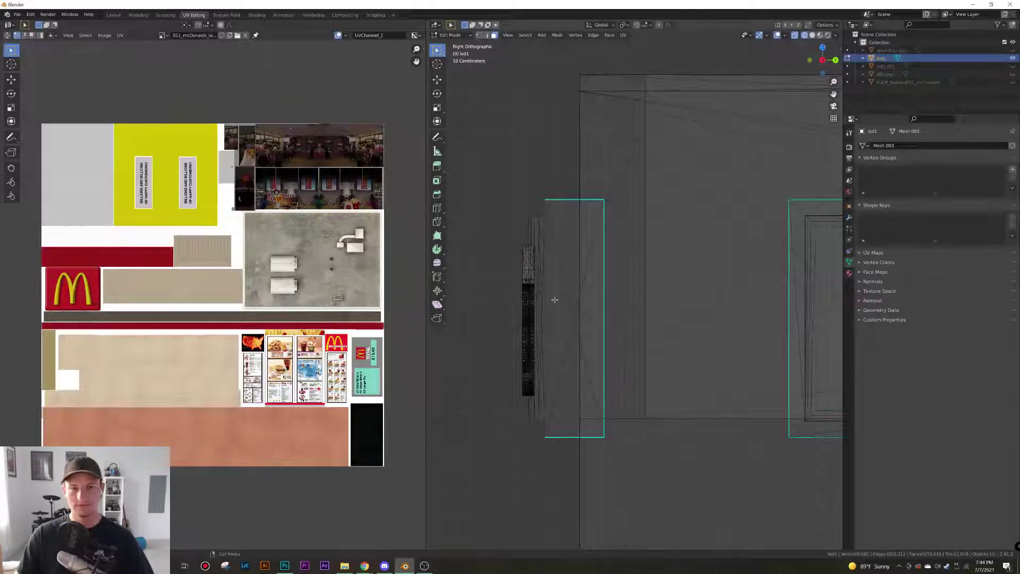
pyautogui.press('Tab')
pyautogui.press('Tab')
pyautogui.press('Tab')
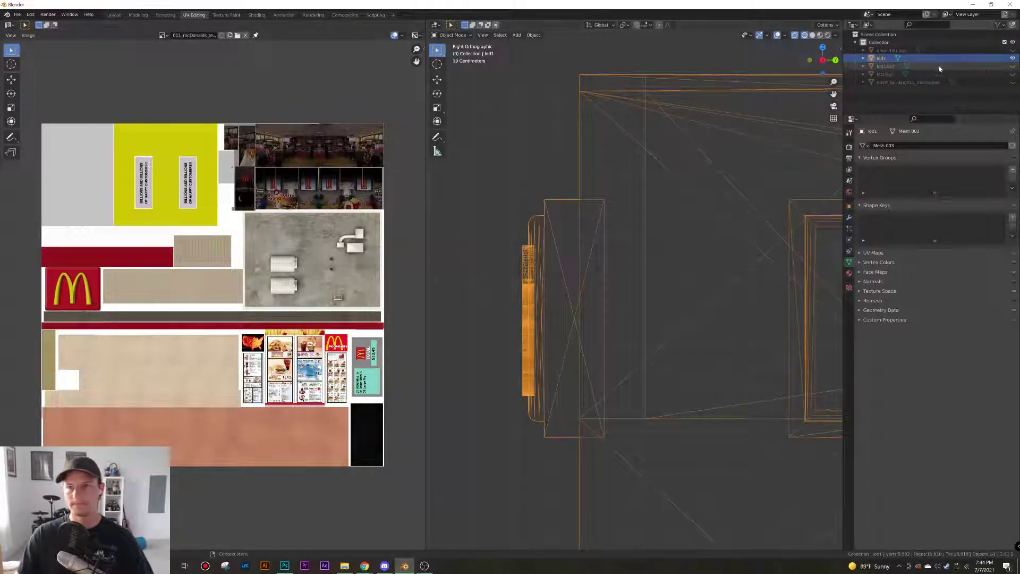
pyautogui.click(1013, 59)
pyautogui.click(1013, 67)
pyautogui.click(988, 69)
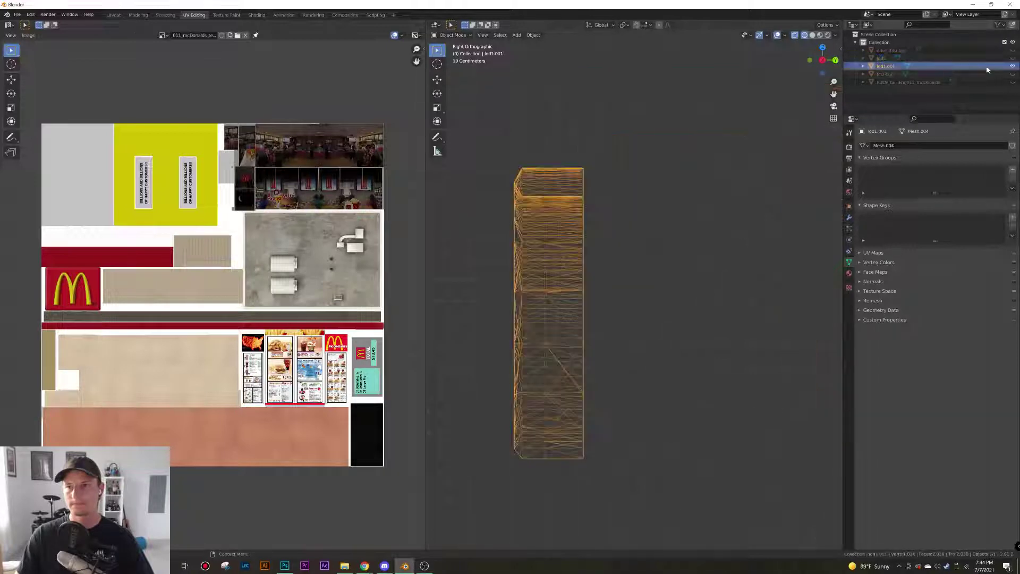
pyautogui.press('Tab')
pyautogui.press('Tab')
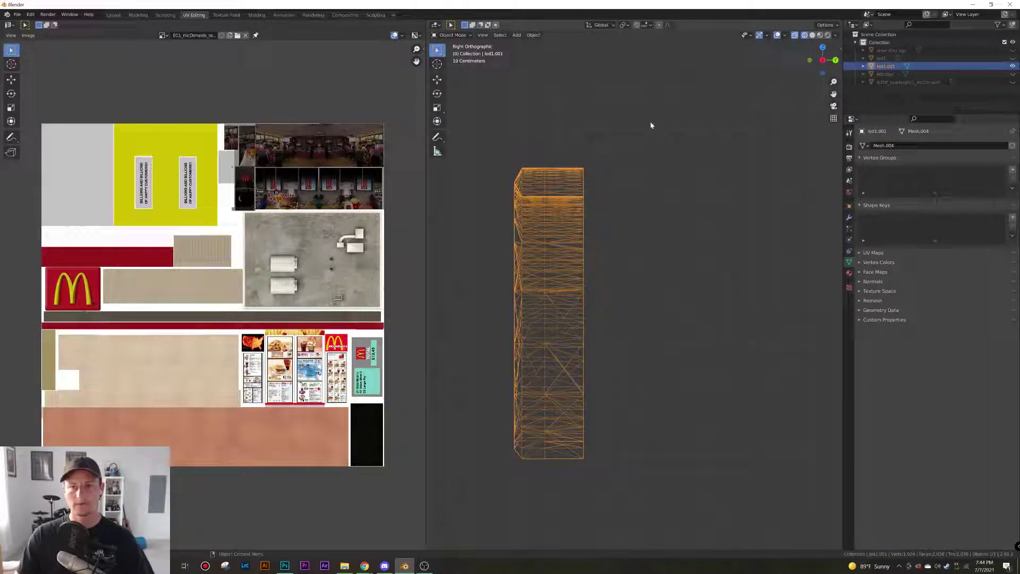
# In Edit Mode, box-select the side and rear faces of the arches and delete them, keeping only the front faces
pyautogui.moveTo(650, 125); pyautogui.dragTo(531, 482)
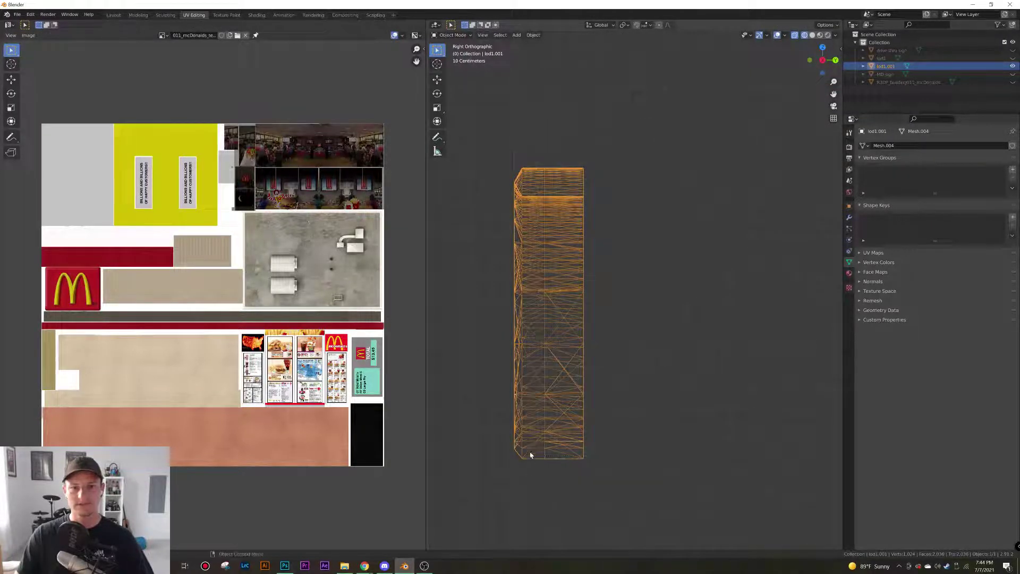
pyautogui.hotkey('alt', 'a')
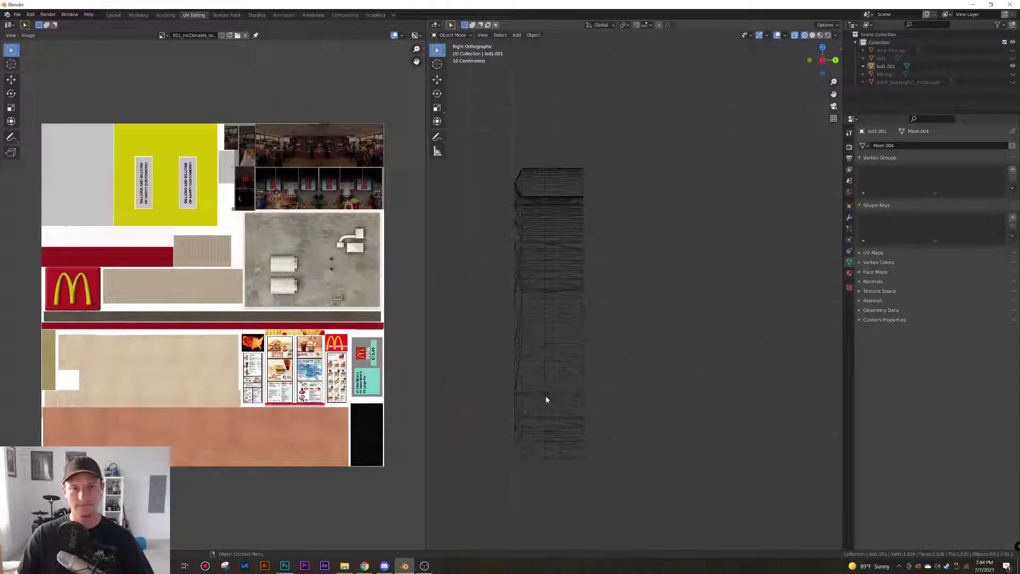
pyautogui.click(546, 400)
pyautogui.press('Tab')
pyautogui.moveTo(664, 100); pyautogui.dragTo(528, 509)
pyautogui.moveTo(549, 477)
pyautogui.mouseDown(button='middle')
pyautogui.moveTo(608, 487)
pyautogui.moveTo(555, 492)
pyautogui.mouseUp(button='middle')
pyautogui.scroll(-4, 607, 488)
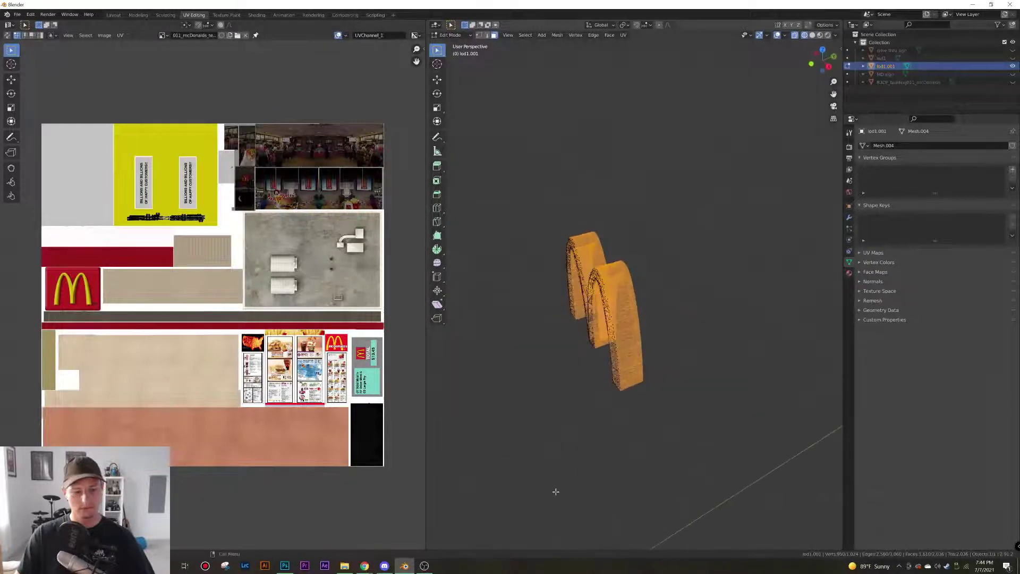
pyautogui.hotkey('shift', 'z')
pyautogui.scroll(2, 596, 443)
pyautogui.moveTo(596, 442); pyautogui.dragTo(642, 435, button='middle')
pyautogui.scroll(-5, 640, 441)
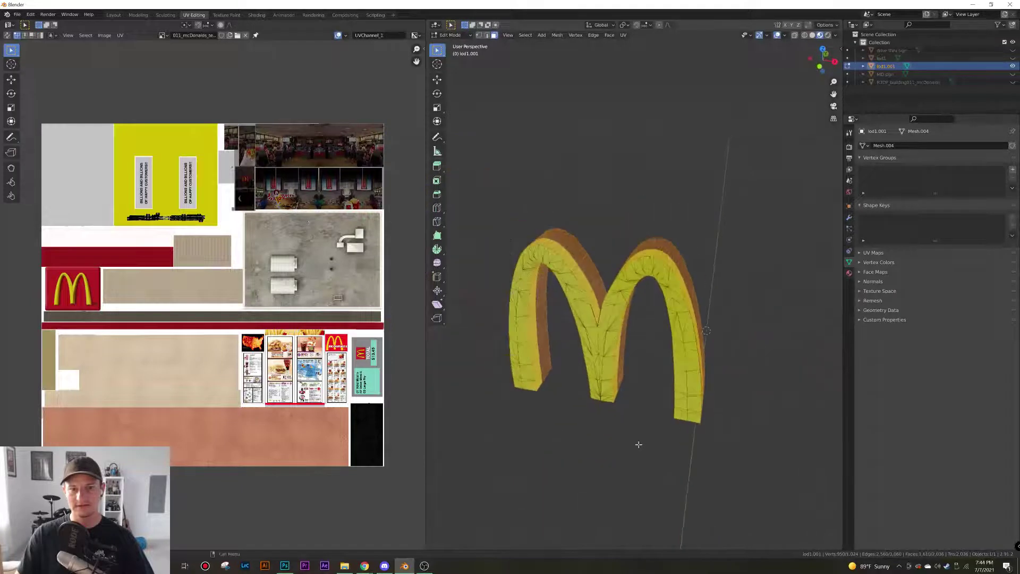
pyautogui.press('x')
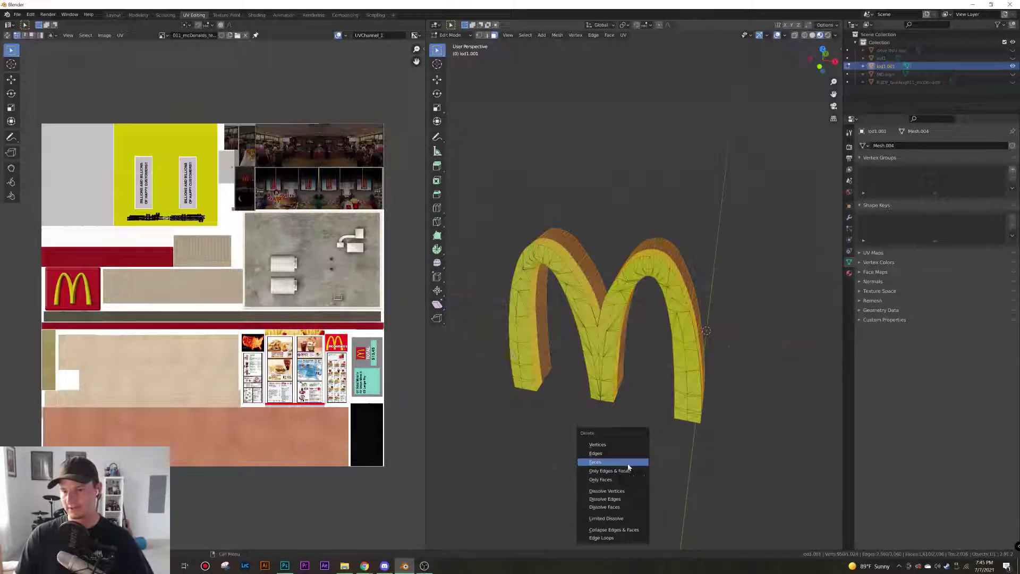
pyautogui.click(629, 467)
pyautogui.moveTo(626, 462); pyautogui.dragTo(563, 465, button='middle')
pyautogui.moveTo(599, 434); pyautogui.dragTo(629, 439, button='middle')
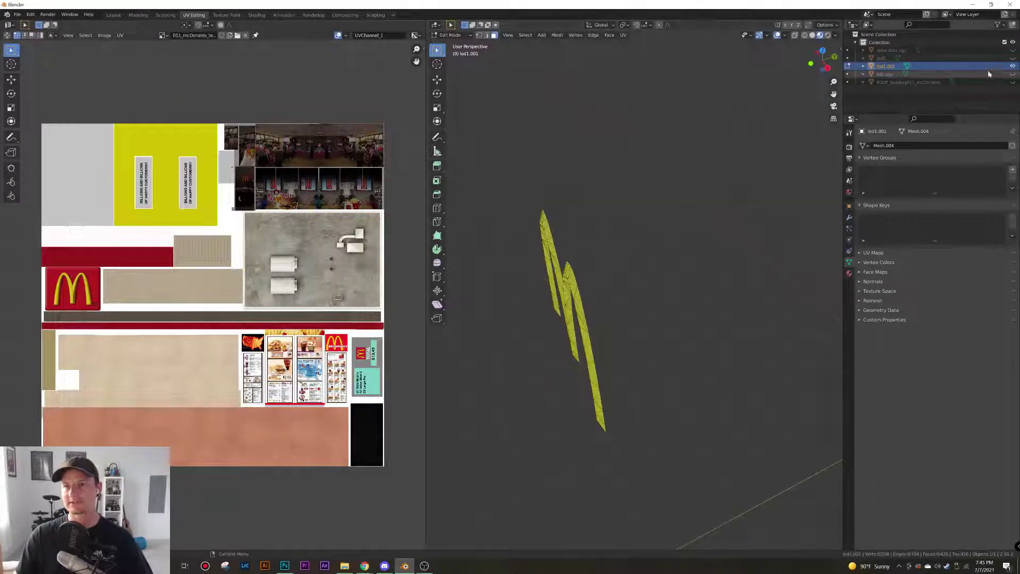
# Show lod1 again alongside the flattened arches and open the lod1 building in Edit Mode
pyautogui.click(1013, 57)
pyautogui.moveTo(529, 380); pyautogui.dragTo(629, 368, button='middle')
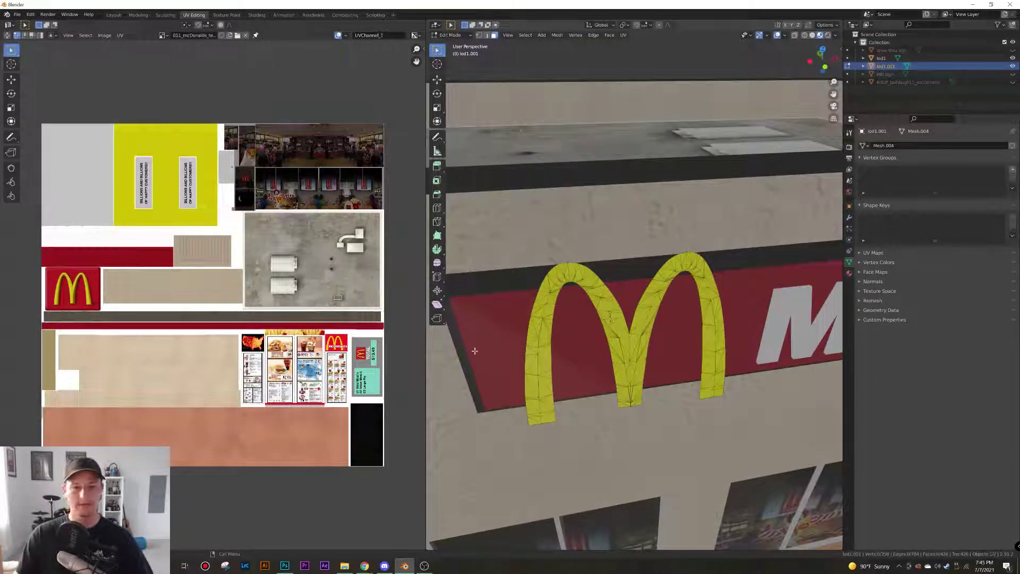
pyautogui.press('Tab')
pyautogui.click(728, 331)
pyautogui.moveTo(728, 330); pyautogui.dragTo(713, 399, button='middle')
pyautogui.press('Tab')
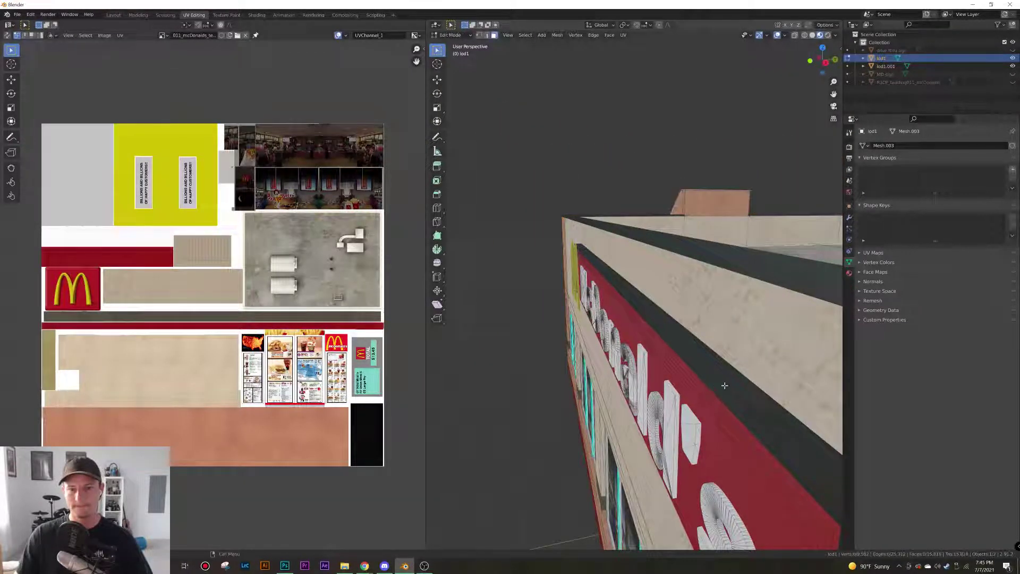
# Return to Object Mode, hide the arches object lod1.001, and make only lod1 active and visible
pyautogui.press('Tab')
pyautogui.click(1006, 65)
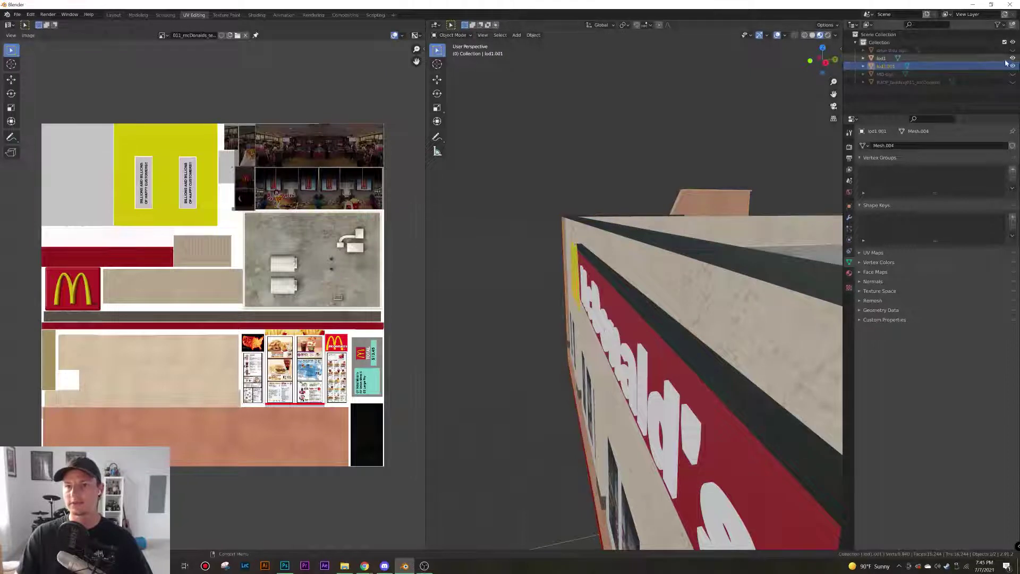
pyautogui.click(1012, 58)
pyautogui.click(1012, 66)
pyautogui.click(1012, 58)
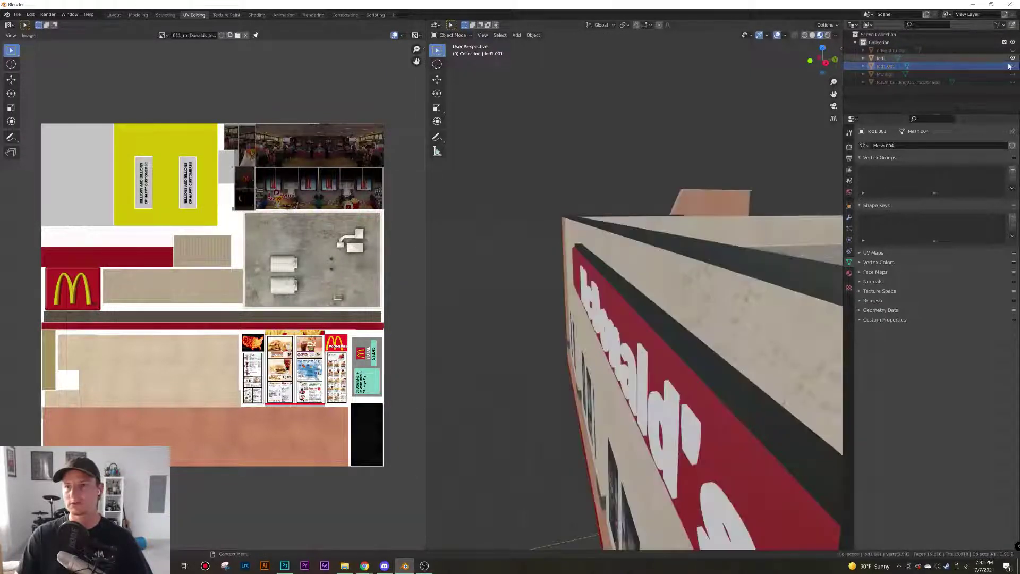
pyautogui.click(990, 59)
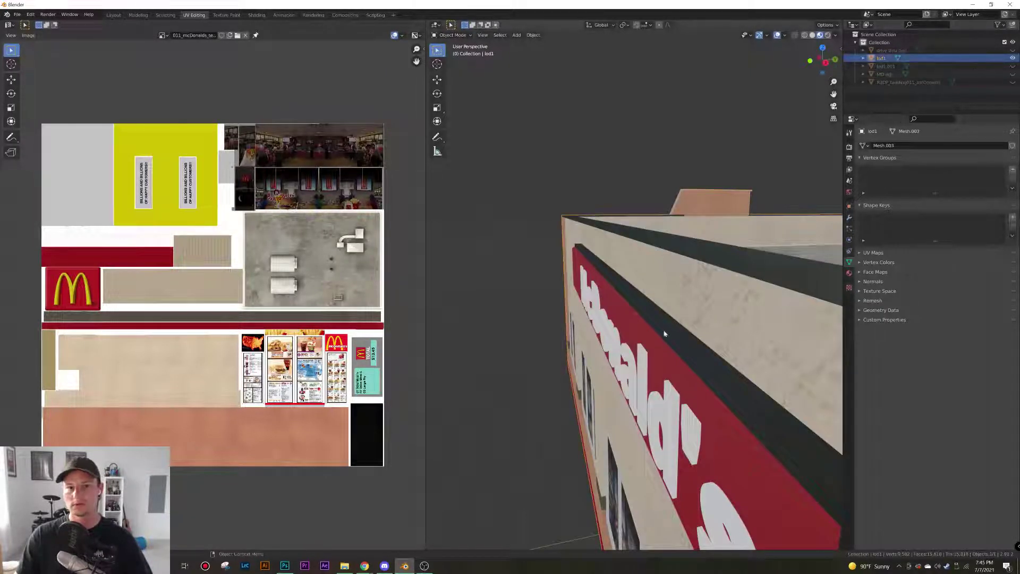
# In Edit Mode, grow a selection over the red sign board and dark frame behind the McDonald's lettering and separate it from lod1
pyautogui.press('Tab')
pyautogui.press('ctrl+KP_Add')
pyautogui.press('ctrl+KP_Add')
pyautogui.press('ctrl+KP_Add')
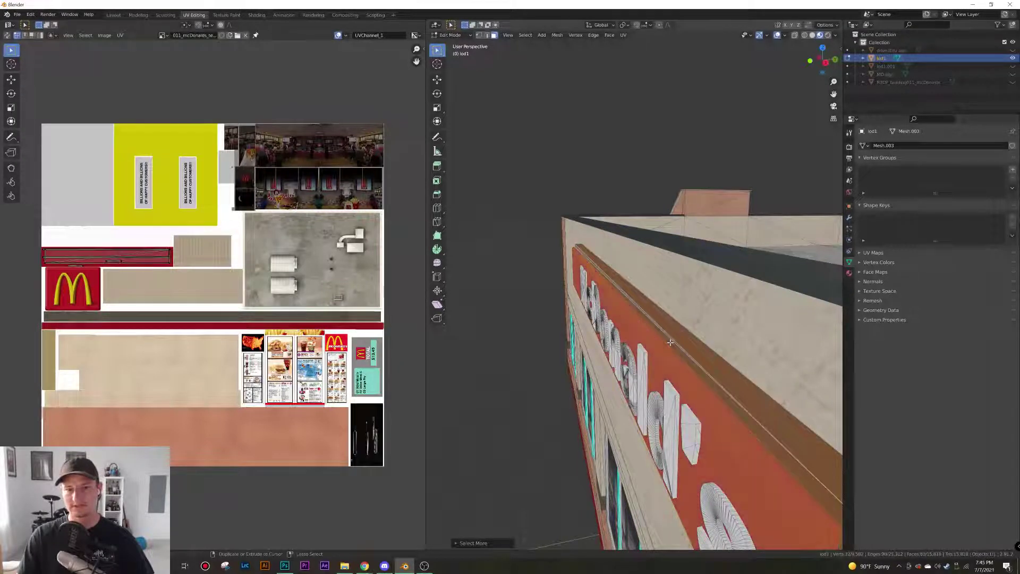
pyautogui.press('KP_3')
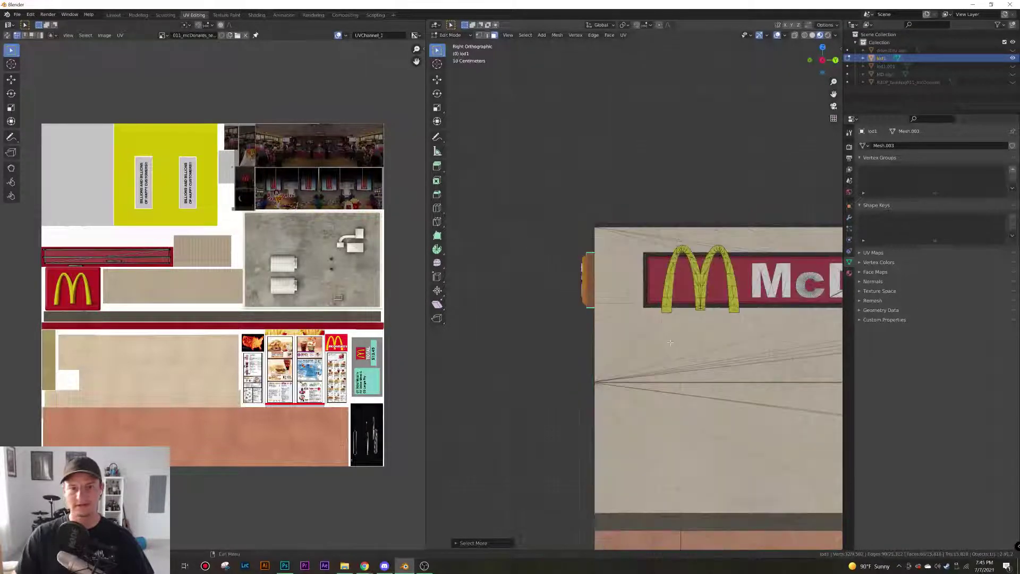
pyautogui.moveTo(614, 297); pyautogui.dragTo(809, 417, button='middle')
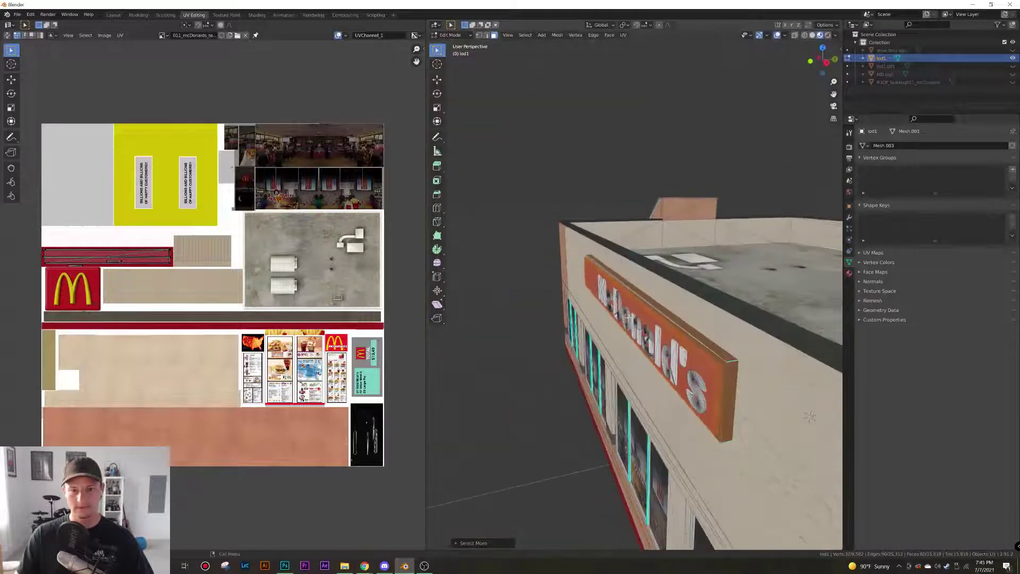
pyautogui.press('p')
pyautogui.click(665, 377)
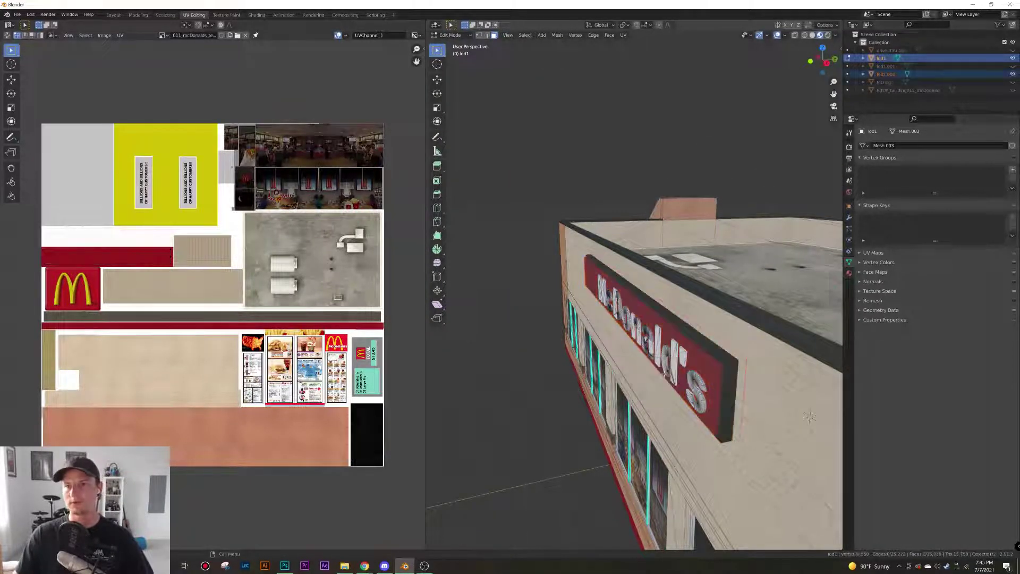
# Hide lod1, leave its Edit Mode, and open the separated sign board lod1.002 in Edit Mode
pyautogui.click(1011, 59)
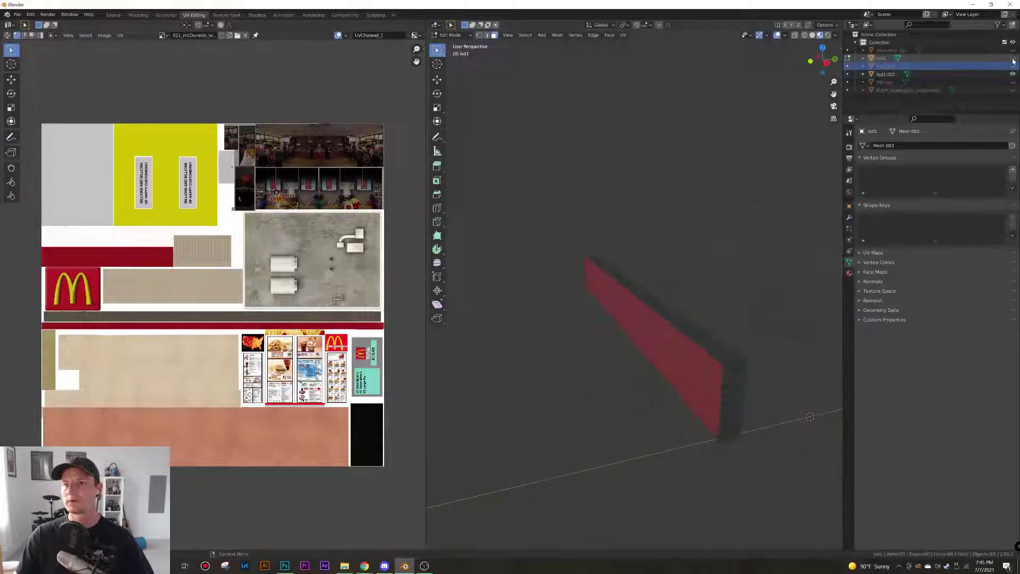
pyautogui.click(986, 61)
pyautogui.moveTo(696, 349); pyautogui.dragTo(684, 338, button='middle')
pyautogui.press('KP_3')
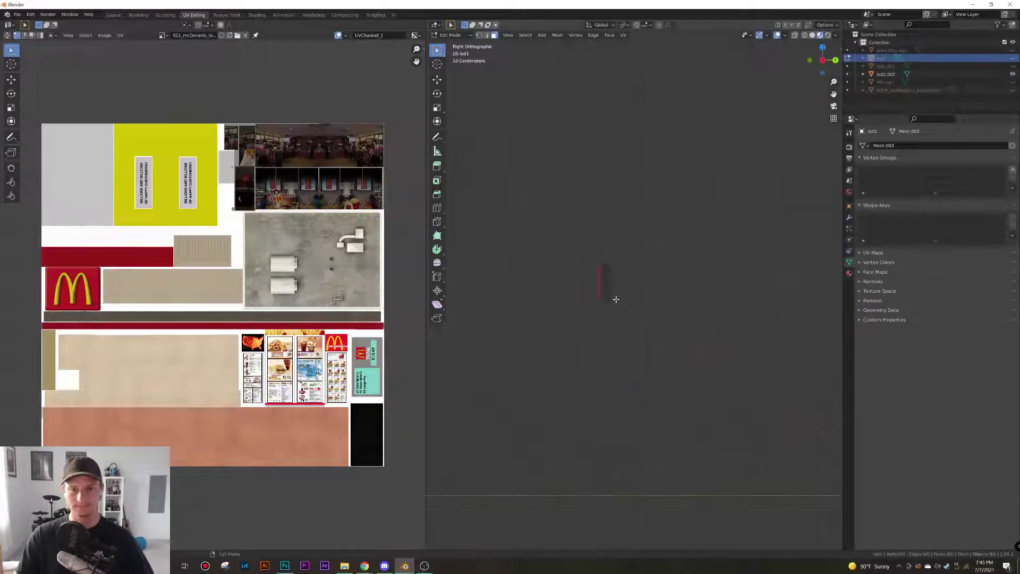
pyautogui.scroll(6, 616, 299)
pyautogui.hotkey('shift', 'z')
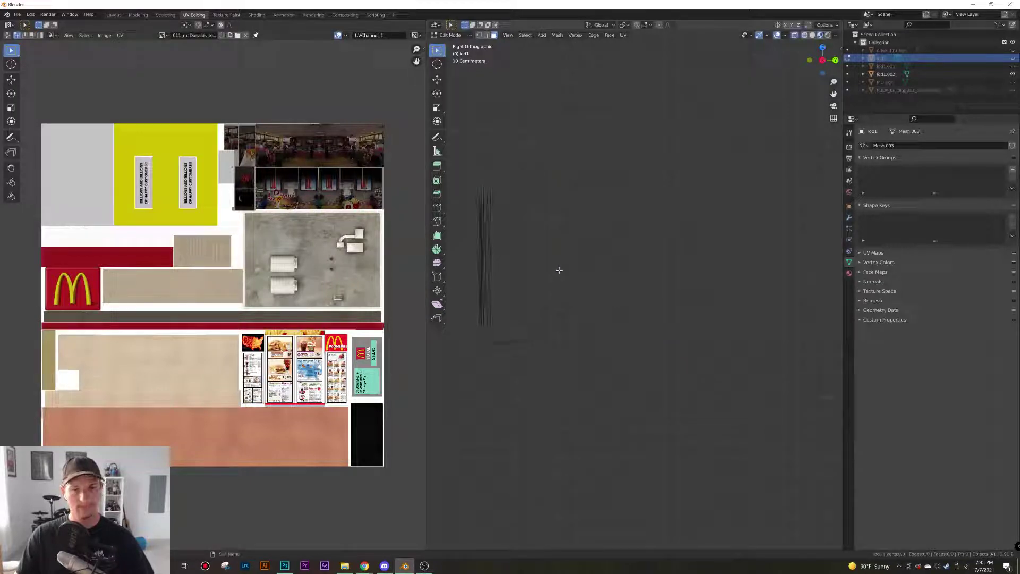
pyautogui.press('Tab')
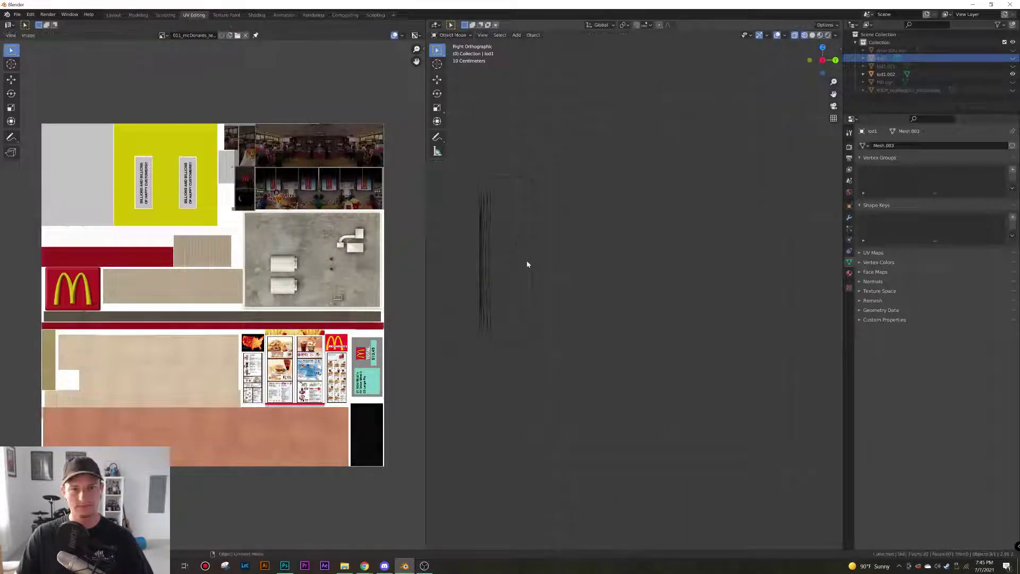
pyautogui.click(485, 248)
pyautogui.press('Tab')
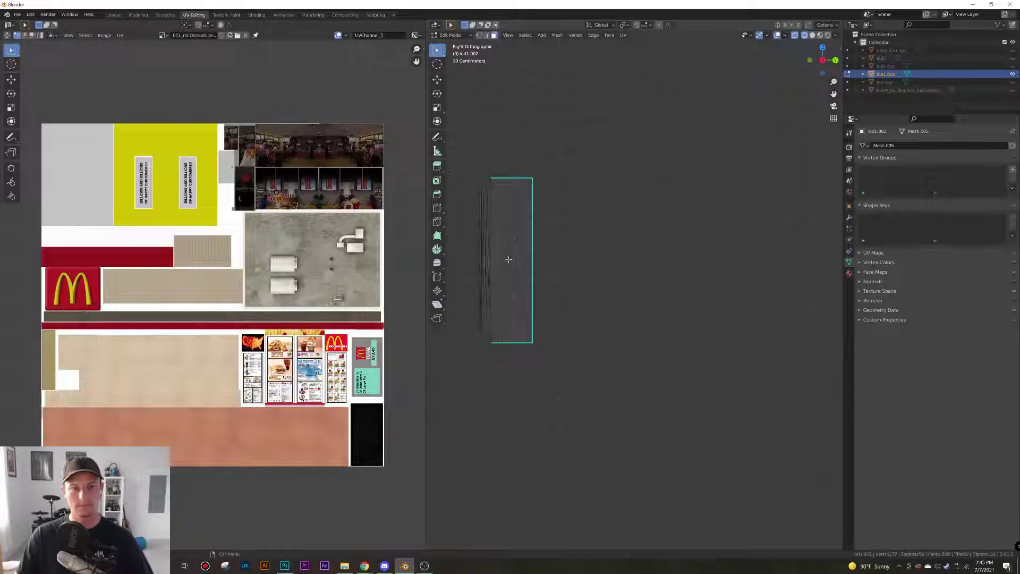
pyautogui.press('Tab')
pyautogui.press('Tab')
# Box-select the outer side faces of the sign's dark frame from the right view in wireframe and delete them
pyautogui.keyDown('shift'); pyautogui.moveTo(530, 257); pyautogui.dragTo(588, 282, button='middle'); pyautogui.keyUp('shift')
pyautogui.scroll(1, 575, 282)
pyautogui.click(567, 265)
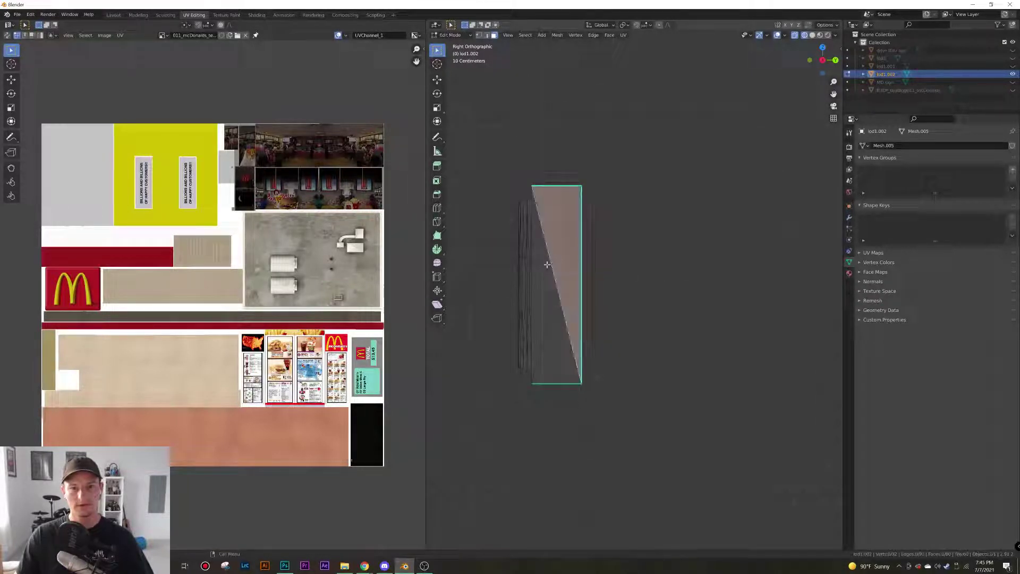
pyautogui.click(662, 189)
pyautogui.moveTo(676, 195); pyautogui.dragTo(572, 419)
pyautogui.moveTo(669, 145); pyautogui.dragTo(542, 413)
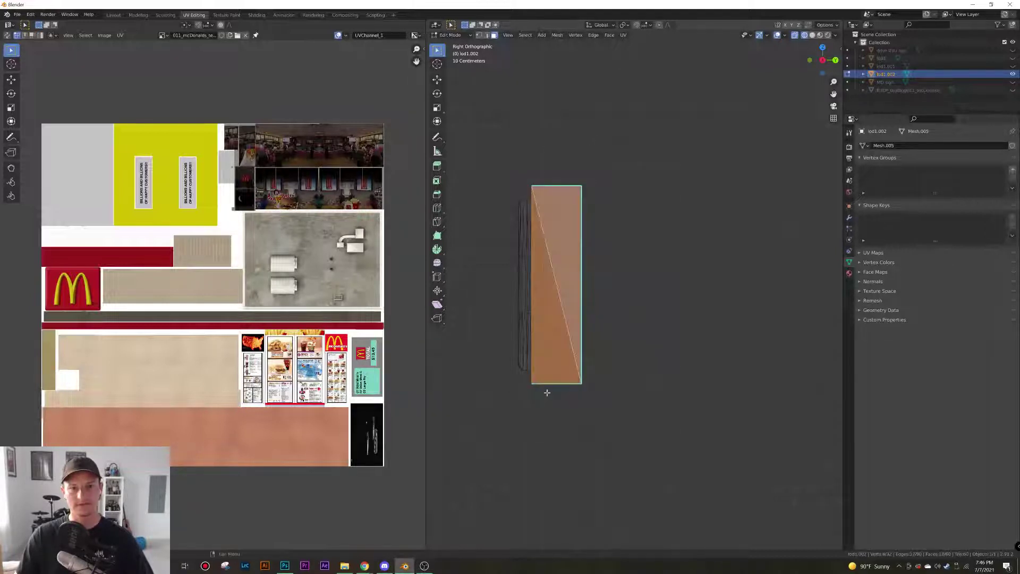
pyautogui.moveTo(544, 392)
pyautogui.mouseDown(button='middle')
pyautogui.moveTo(569, 360)
pyautogui.moveTo(601, 383)
pyautogui.moveTo(581, 371)
pyautogui.moveTo(567, 390)
pyautogui.moveTo(585, 366)
pyautogui.moveTo(573, 357)
pyautogui.mouseUp(button='middle')
pyautogui.scroll(-4, 601, 383)
pyautogui.hotkey('shift', 'z')
pyautogui.scroll(4, 567, 389)
pyautogui.scroll(-4, 573, 357)
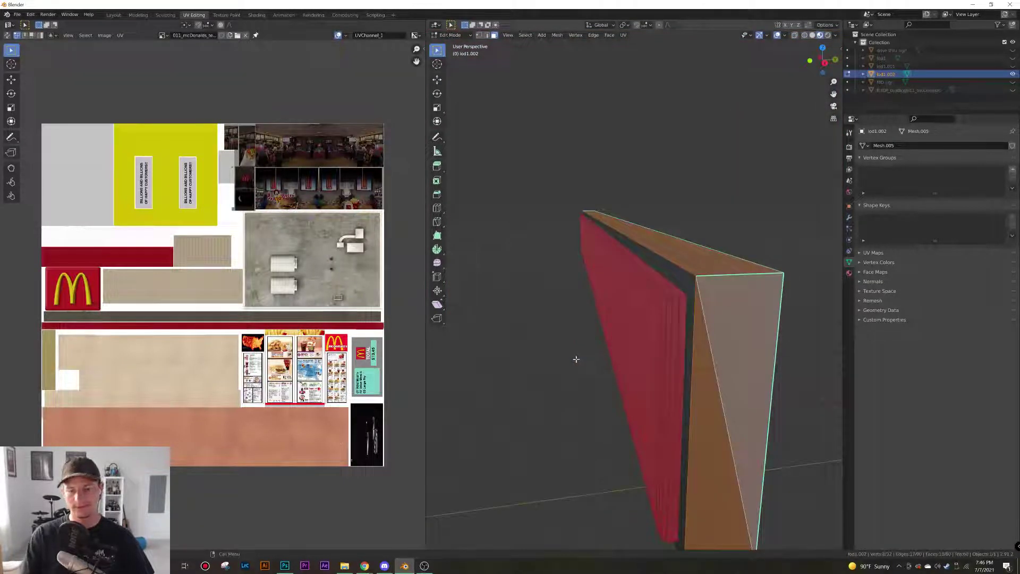
pyautogui.press('x')
pyautogui.click(577, 361)
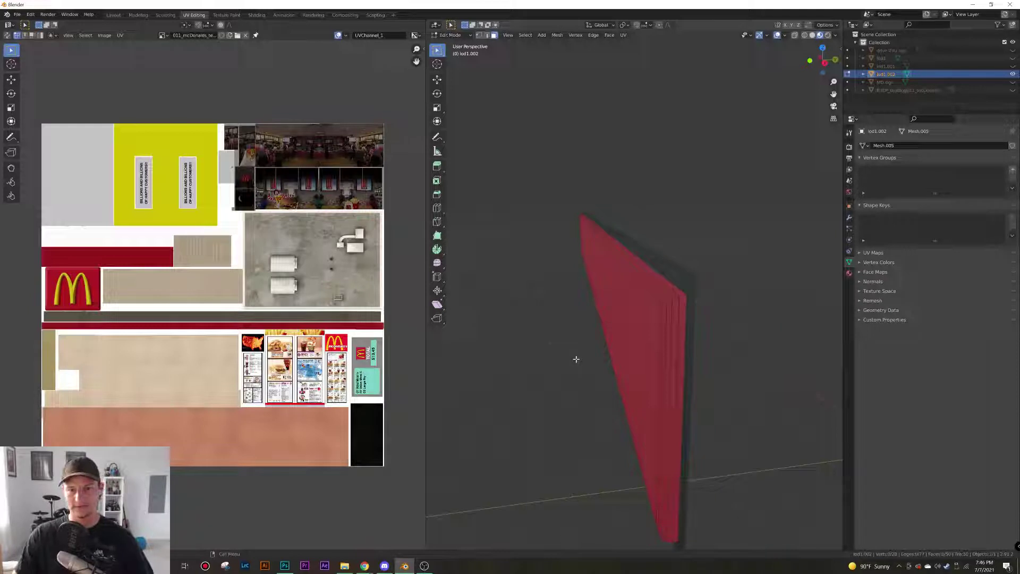
# In right-view wireframe, box-select the side faces around the red sign panel and check the selection in the textured view
pyautogui.press('KP_3')
pyautogui.scroll(5, 613, 320)
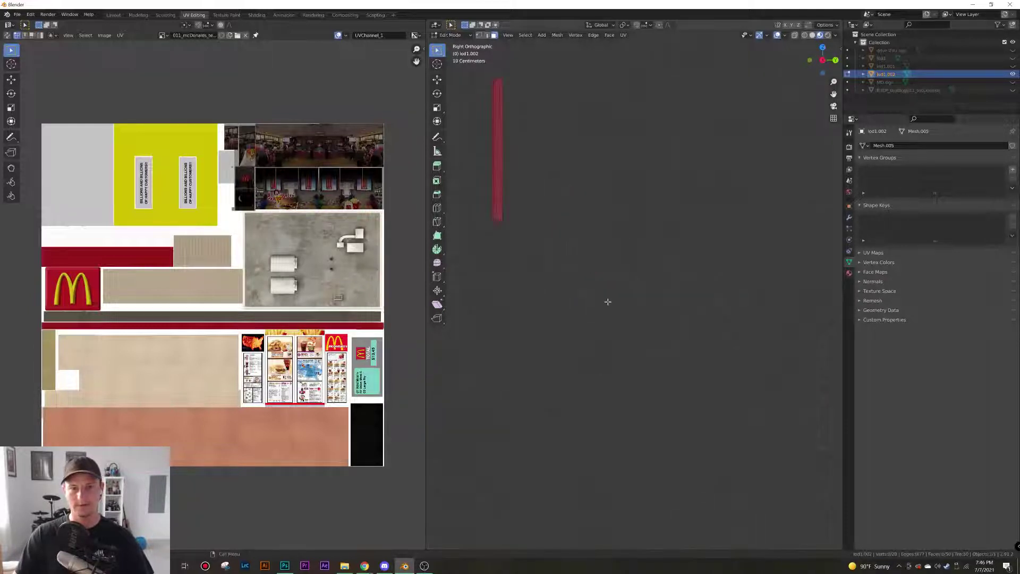
pyautogui.keyDown('shift'); pyautogui.moveTo(559, 204); pyautogui.dragTo(658, 314, button='middle'); pyautogui.keyUp('shift')
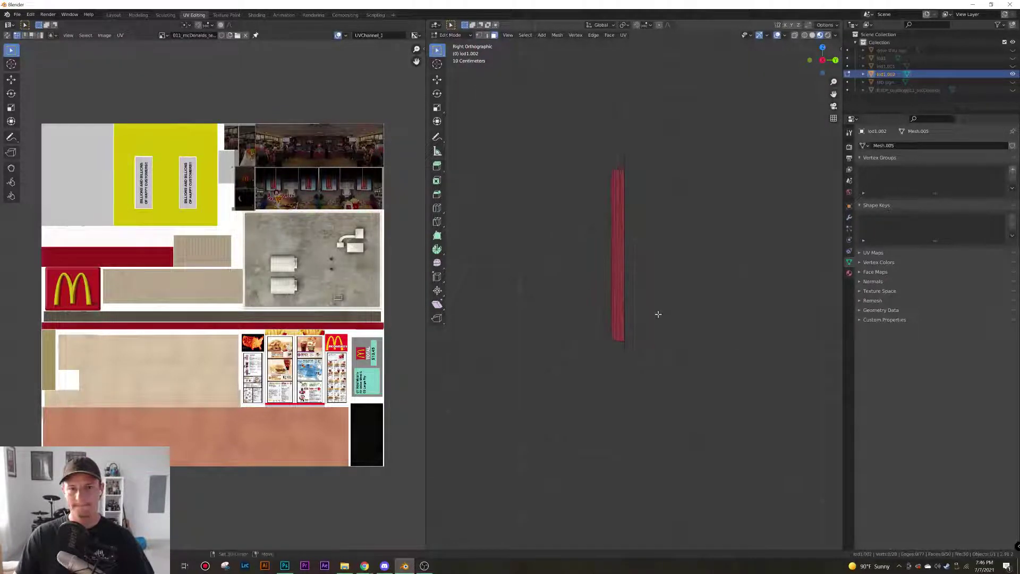
pyautogui.scroll(4, 655, 319)
pyautogui.scroll(-1, 655, 319)
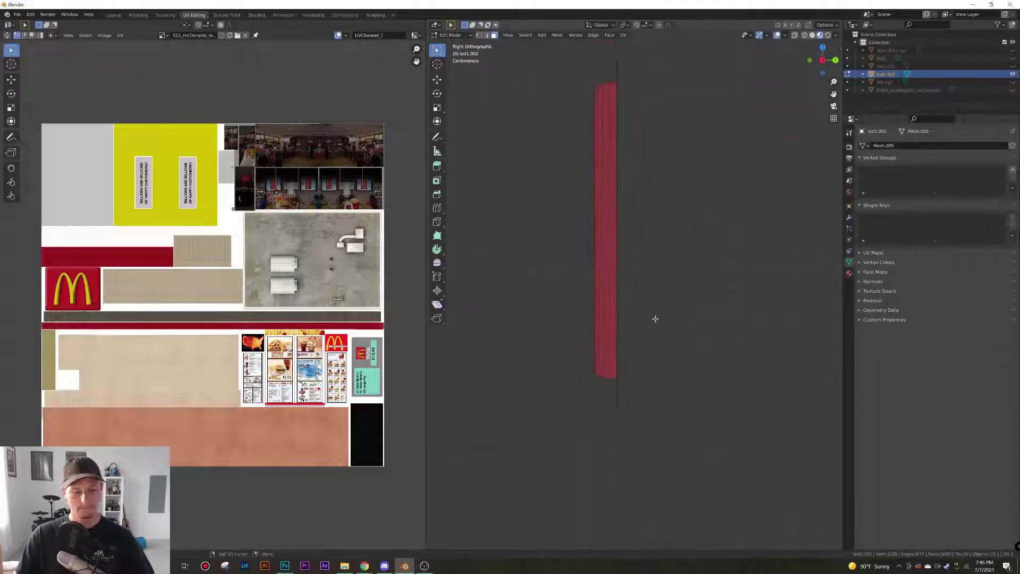
pyautogui.hotkey('shift', 'z')
pyautogui.scroll(1, 667, 185)
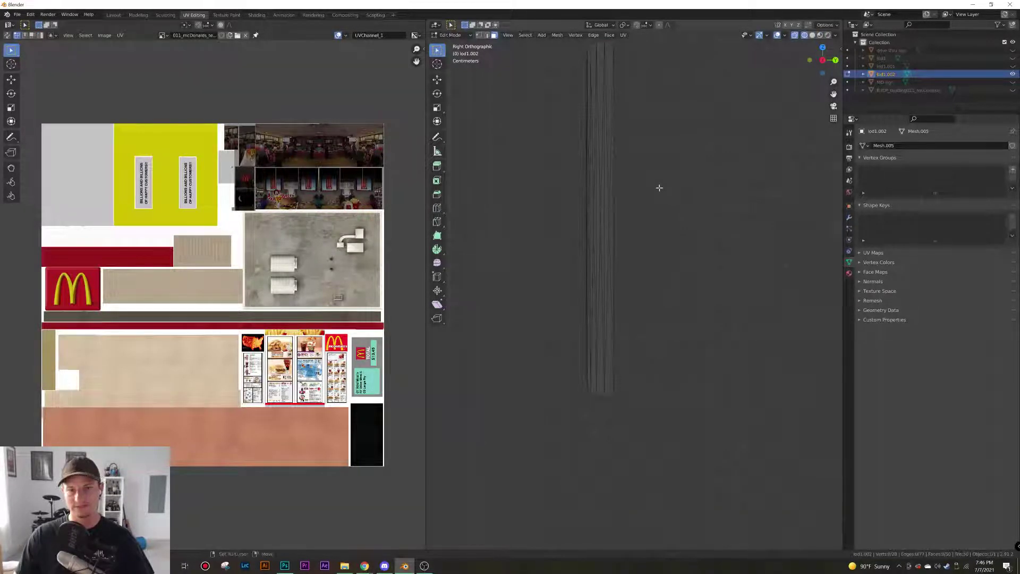
pyautogui.keyDown('shift'); pyautogui.moveTo(658, 187); pyautogui.dragTo(646, 264, button='middle'); pyautogui.keyUp('shift')
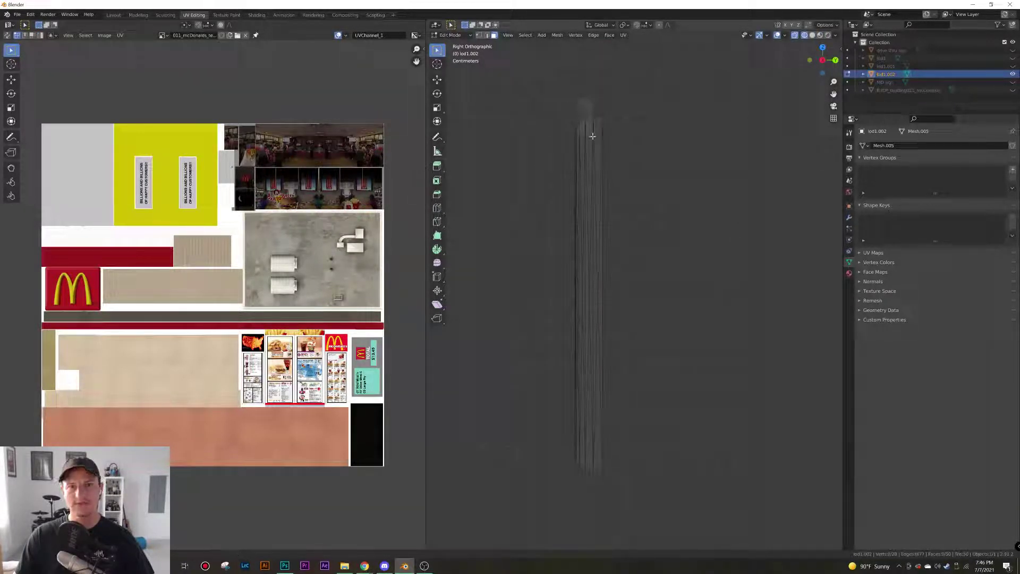
pyautogui.moveTo(581, 100); pyautogui.dragTo(597, 485)
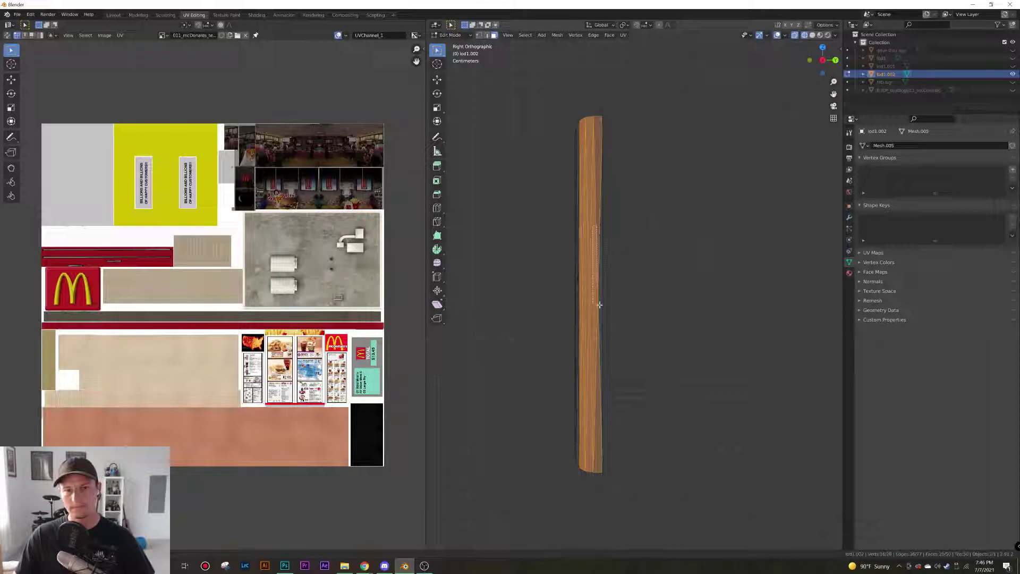
pyautogui.moveTo(600, 305); pyautogui.dragTo(600, 305)
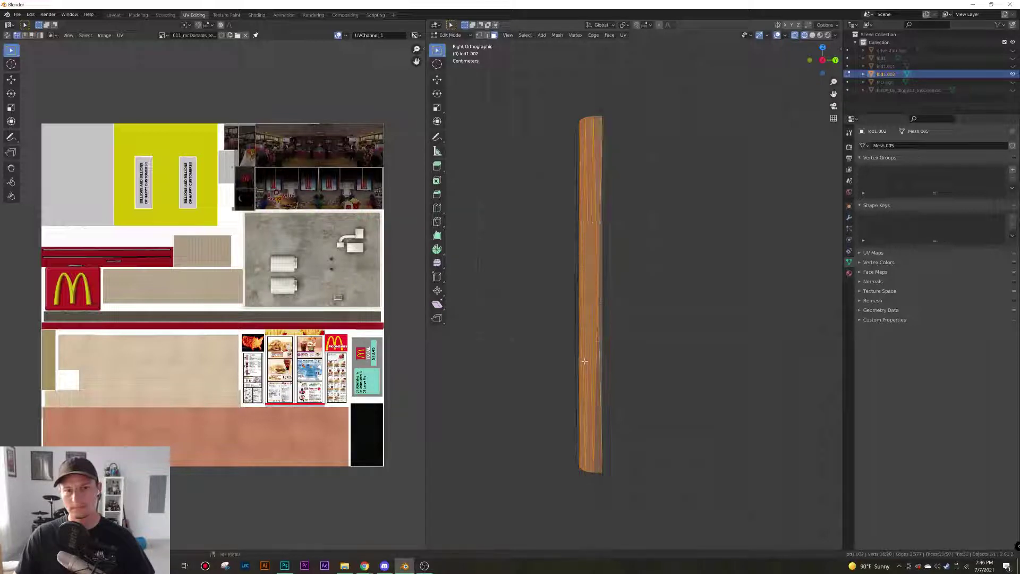
pyautogui.moveTo(584, 361)
pyautogui.mouseDown(button='middle')
pyautogui.moveTo(617, 378)
pyautogui.moveTo(592, 364)
pyautogui.mouseUp(button='middle')
pyautogui.hotkey('shift', 'z')
pyautogui.scroll(-4, 616, 373)
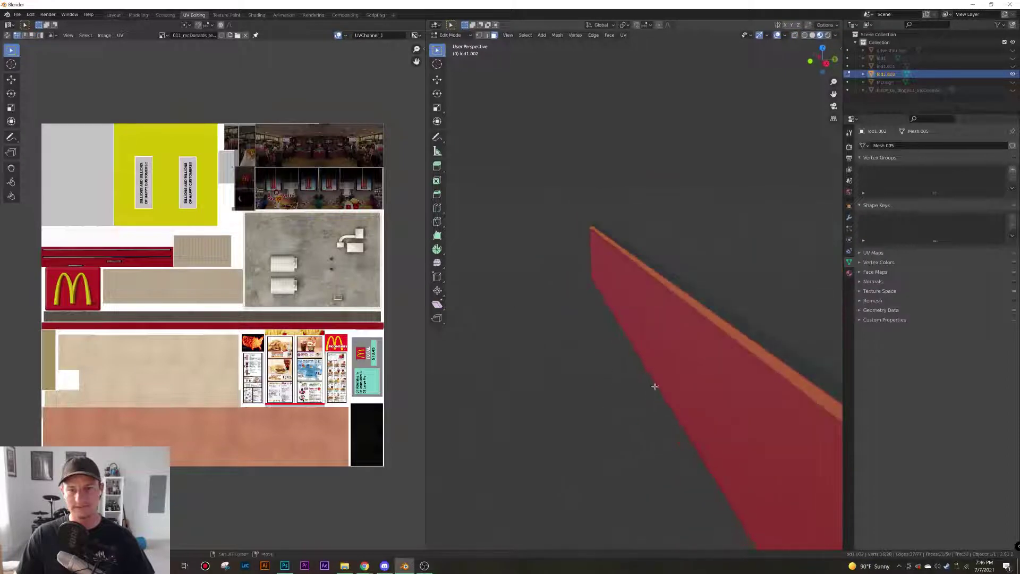
pyautogui.keyDown('shift'); pyautogui.moveTo(655, 387); pyautogui.dragTo(577, 314, button='middle'); pyautogui.keyUp('shift')
pyautogui.scroll(3, 569, 324)
pyautogui.scroll(-4, 571, 326)
pyautogui.scroll(1, 607, 360)
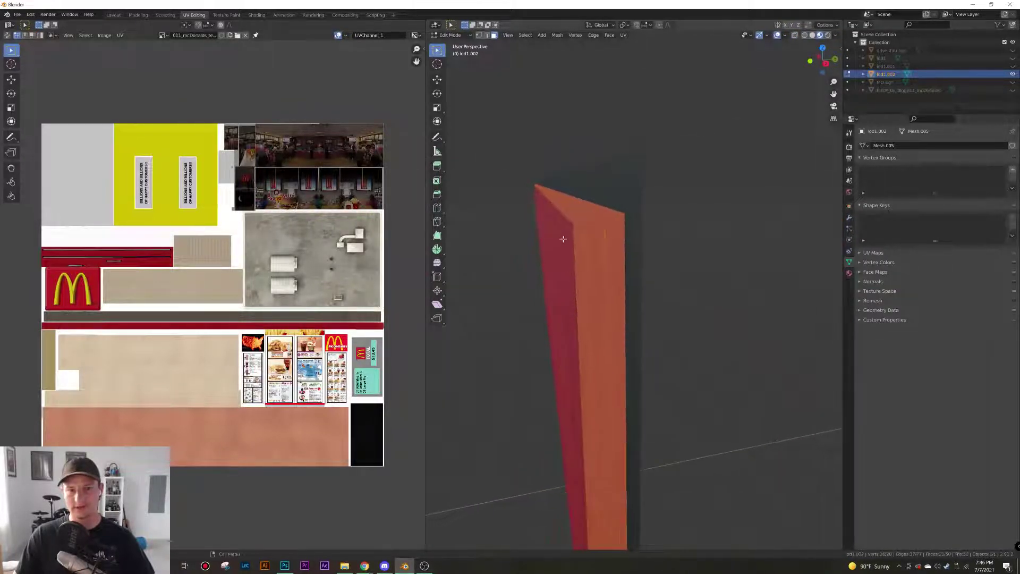
# Extend the selection over the remaining beveled edge faces along the red panel's full height and delete the selected faces
pyautogui.press('KP_3')
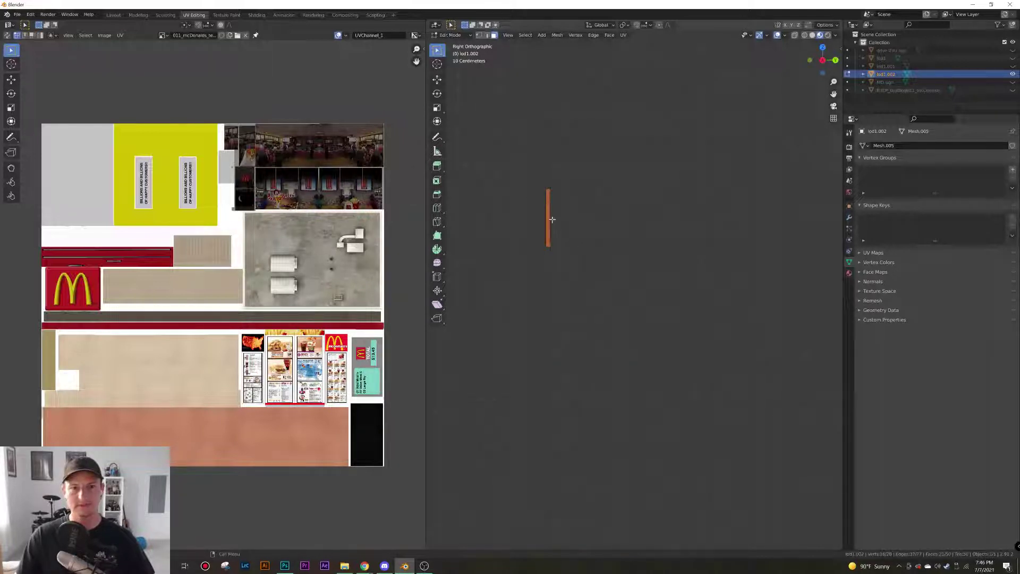
pyautogui.scroll(6, 552, 219)
pyautogui.keyDown('shift'); pyautogui.moveTo(526, 186); pyautogui.dragTo(747, 356, button='middle'); pyautogui.keyUp('shift')
pyautogui.scroll(5, 603, 176)
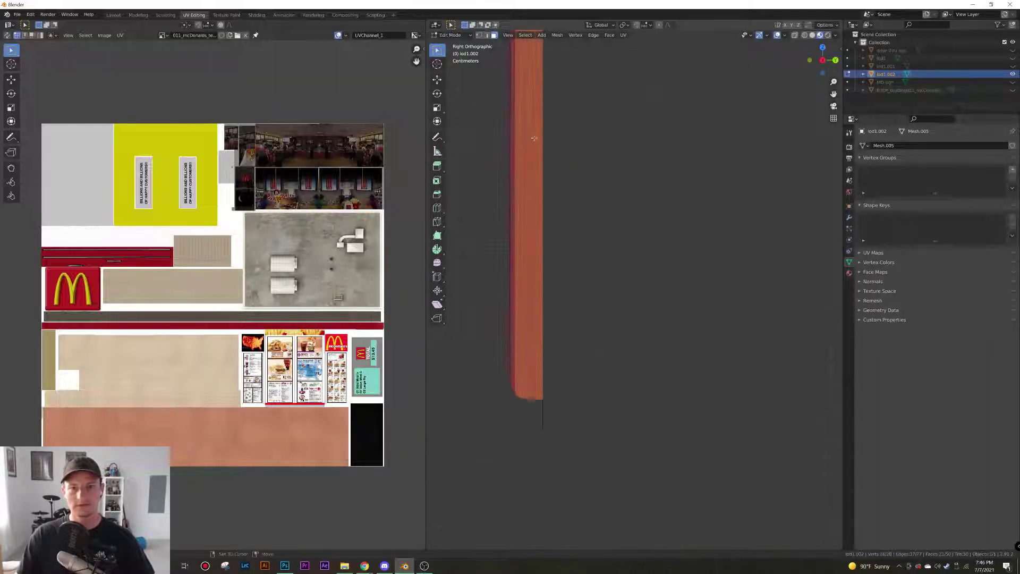
pyautogui.keyDown('shift'); pyautogui.moveTo(534, 139); pyautogui.dragTo(638, 301, button='middle'); pyautogui.keyUp('shift')
pyautogui.scroll(5, 623, 169)
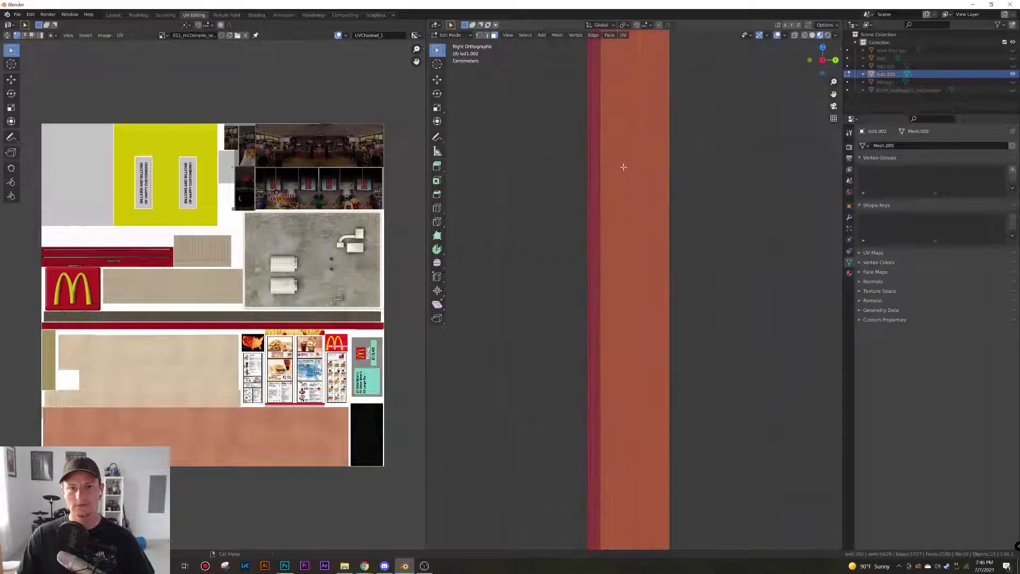
pyautogui.keyDown('shift'); pyautogui.moveTo(622, 166); pyautogui.dragTo(603, 275, button='middle'); pyautogui.keyUp('shift')
pyautogui.press('a')
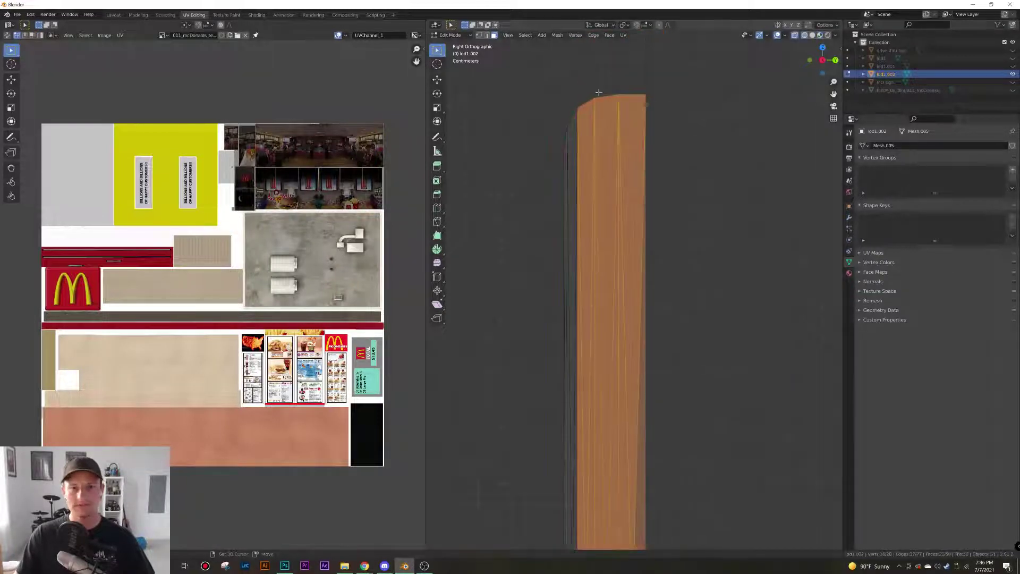
pyautogui.moveTo(576, 119); pyautogui.dragTo(628, 540)
pyautogui.scroll(-5, 615, 452)
pyautogui.scroll(5, 615, 457)
pyautogui.keyDown('shift'); pyautogui.moveTo(593, 459); pyautogui.dragTo(619, 96, button='middle'); pyautogui.keyUp('shift')
pyautogui.keyDown('shift'); pyautogui.moveTo(599, 415); pyautogui.dragTo(619, 145, button='middle'); pyautogui.keyUp('shift')
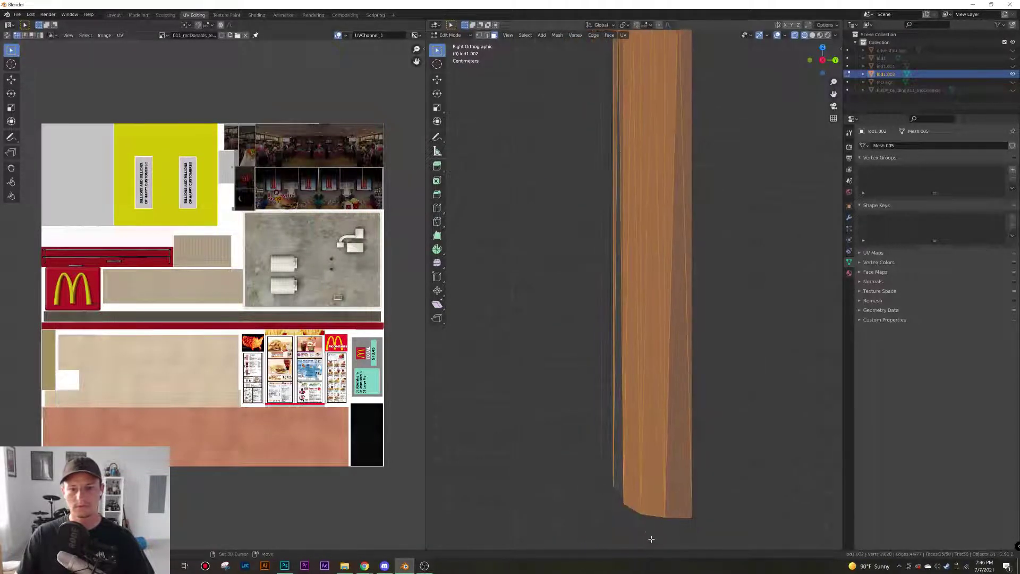
pyautogui.moveTo(649, 531); pyautogui.dragTo(615, 48)
pyautogui.moveTo(630, 231); pyautogui.dragTo(613, 303, button='middle')
pyautogui.press('x')
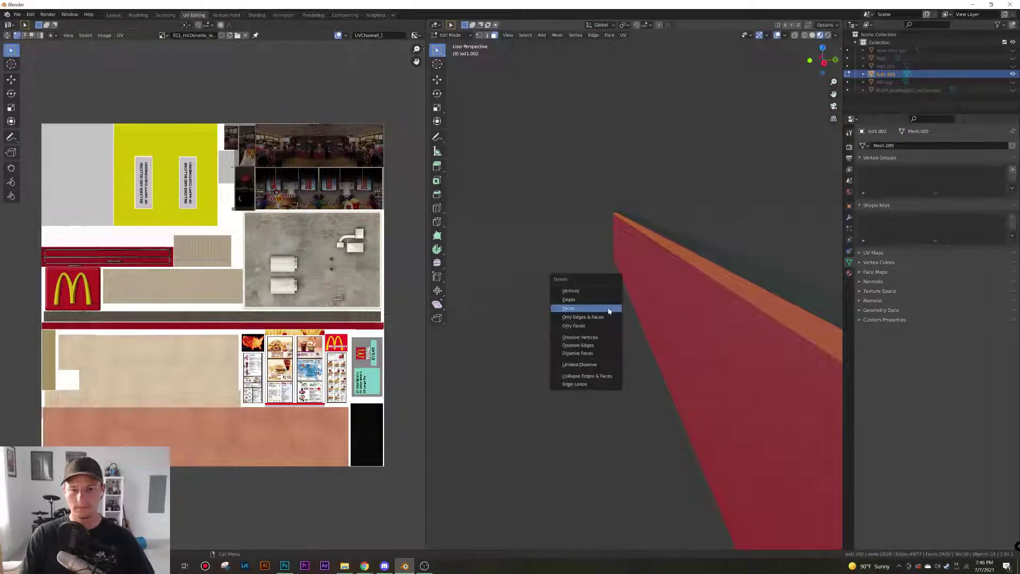
pyautogui.click(609, 310)
# Box-select the leftover thin edge faces between the red panel and the dark frame and delete them
pyautogui.moveTo(630, 316); pyautogui.dragTo(624, 319, button='middle')
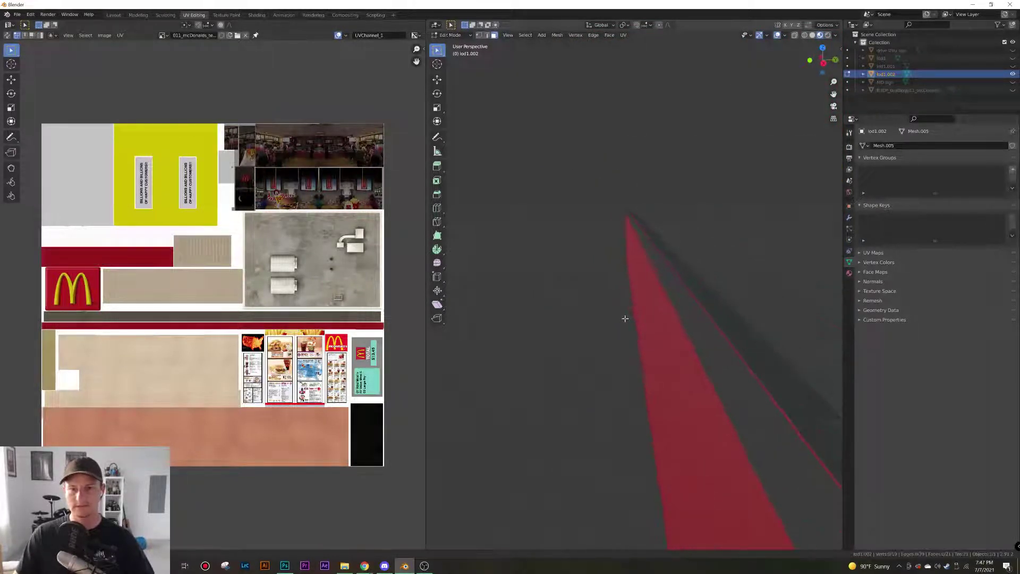
pyautogui.click(733, 356)
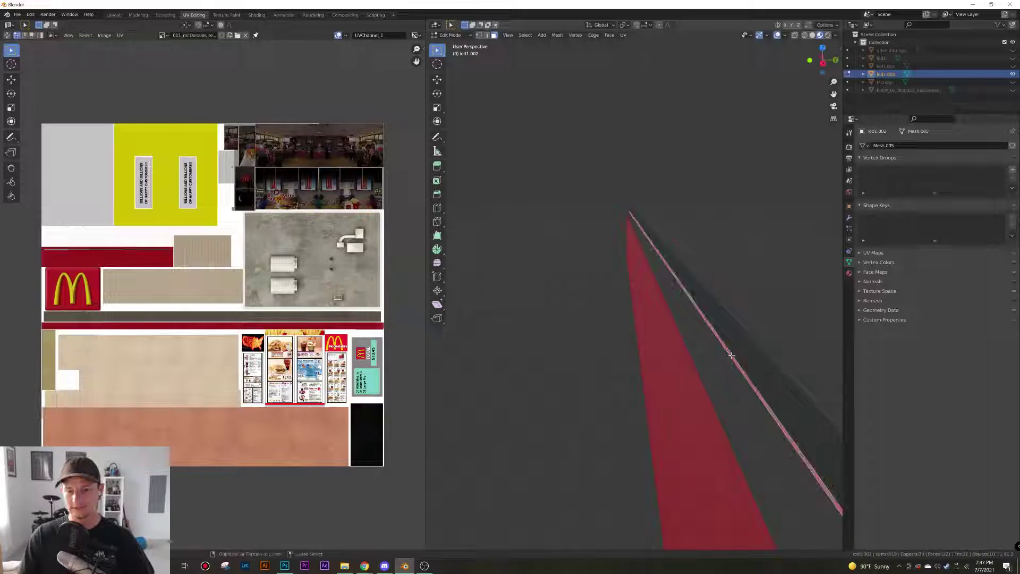
pyautogui.press('ctrl+KP_Add')
pyautogui.press('KP_3')
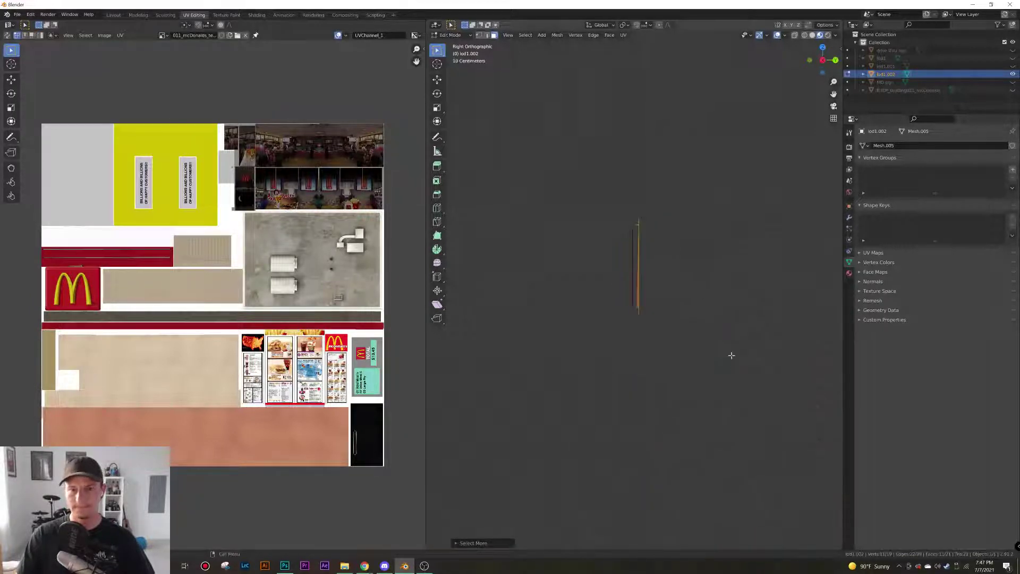
pyautogui.press('KP_Decimal')
pyautogui.keyDown('shift'); pyautogui.moveTo(645, 210); pyautogui.dragTo(636, 242, button='middle'); pyautogui.keyUp('shift')
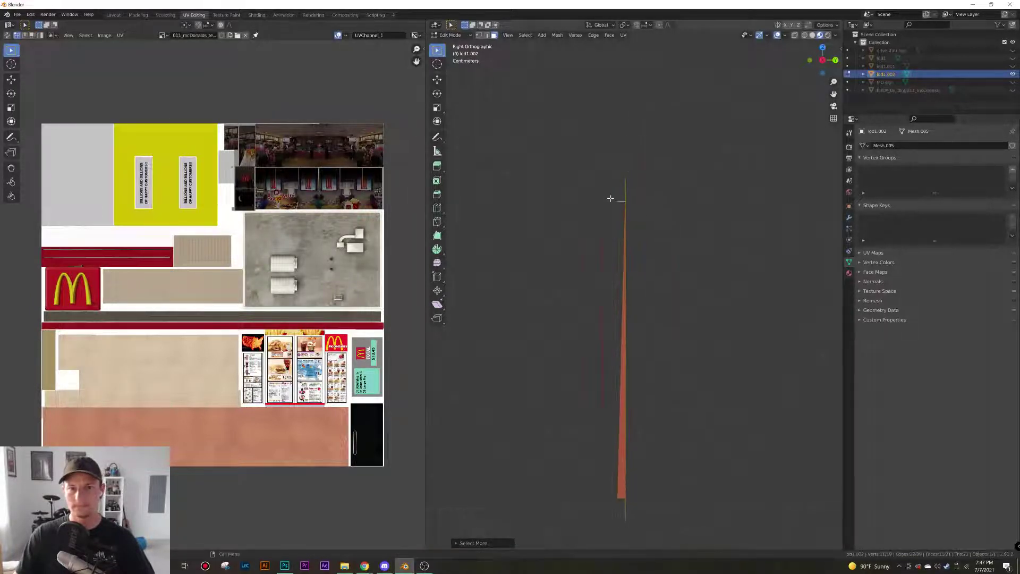
pyautogui.click(611, 198)
pyautogui.hotkey('shift', 'z')
pyautogui.moveTo(613, 189); pyautogui.dragTo(623, 216)
pyautogui.keyDown('shift'); pyautogui.moveTo(614, 325); pyautogui.dragTo(609, 271, button='middle'); pyautogui.keyUp('shift')
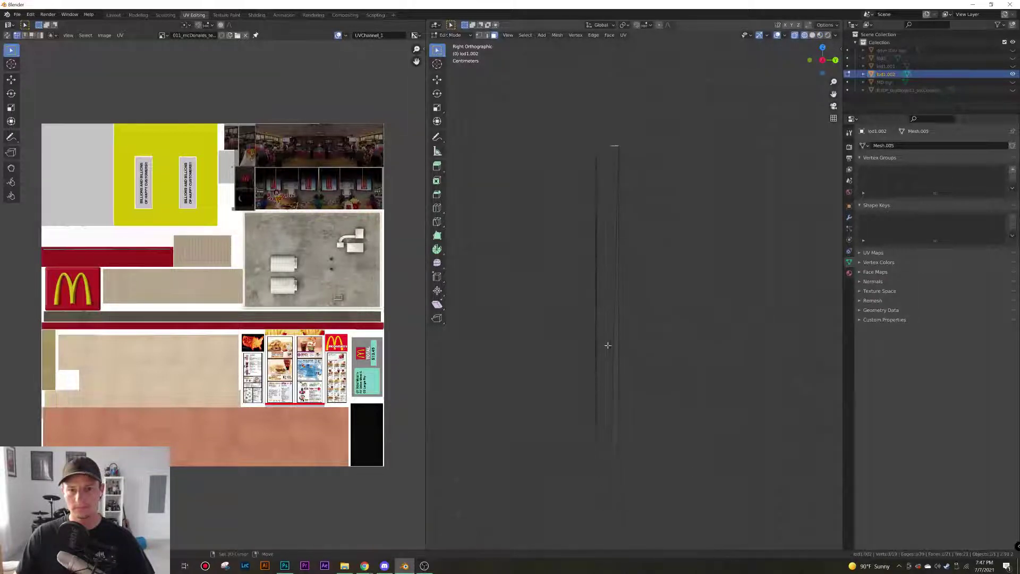
pyautogui.moveTo(608, 328); pyautogui.dragTo(615, 463)
pyautogui.scroll(1, 606, 361)
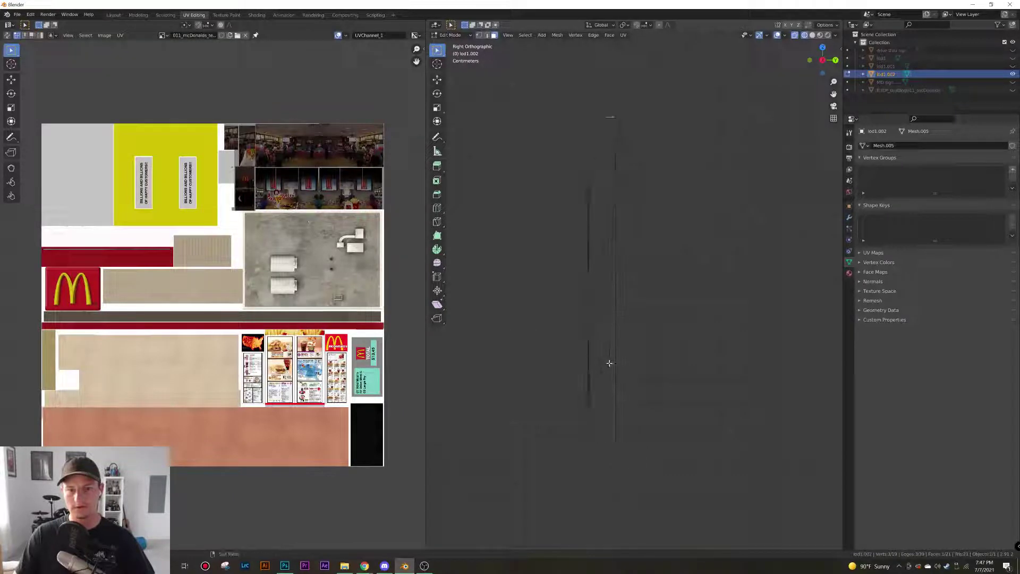
pyautogui.moveTo(599, 347); pyautogui.dragTo(614, 482)
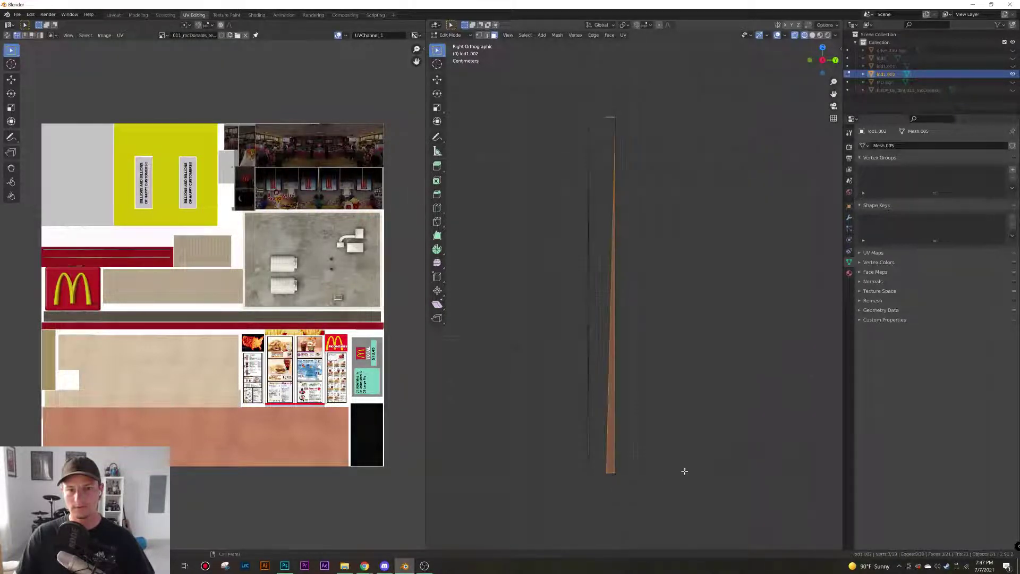
pyautogui.moveTo(683, 471); pyautogui.dragTo(686, 397, button='middle')
pyautogui.press('x')
pyautogui.click(654, 412)
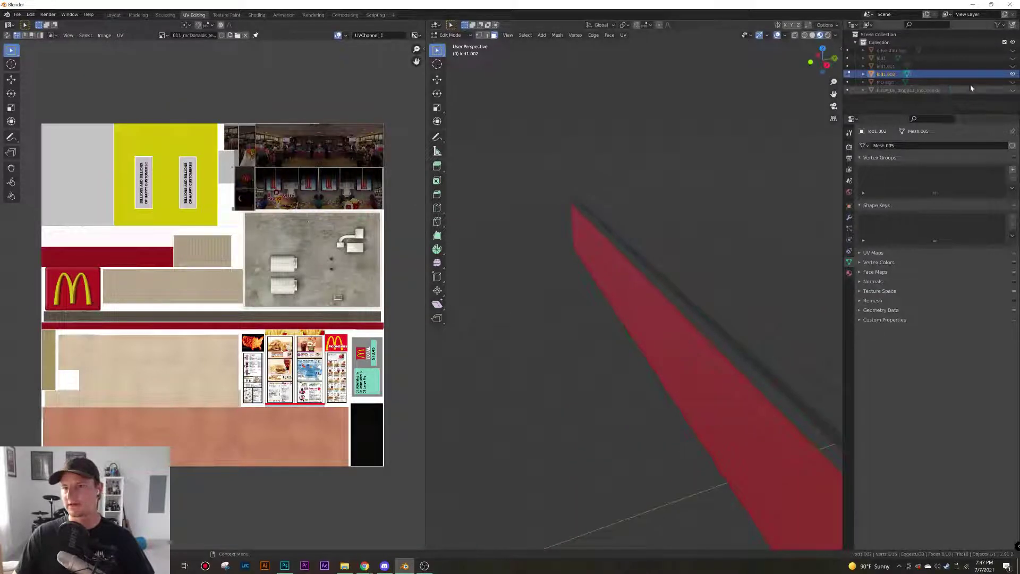
# Show lod1 and the arches object lod1.001 again beside the simplified sign board, and select lod1
pyautogui.click(1012, 58)
pyautogui.click(1013, 66)
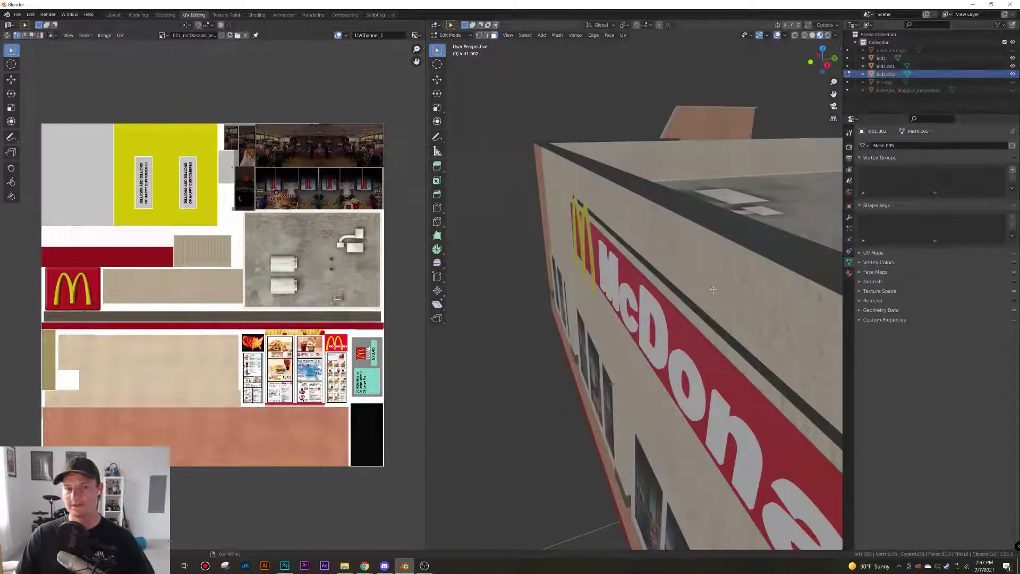
pyautogui.moveTo(713, 290); pyautogui.dragTo(734, 291, button='middle')
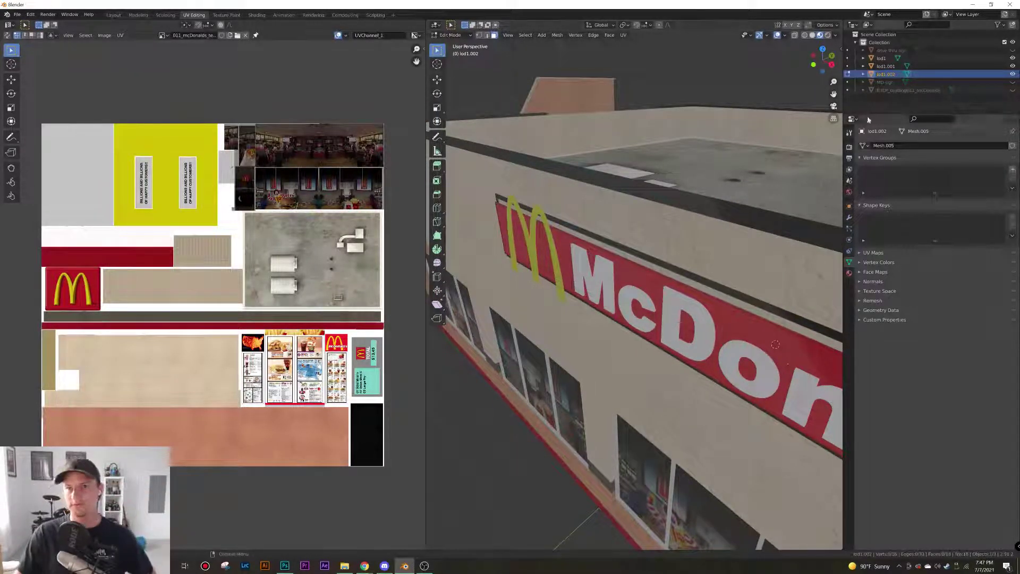
pyautogui.click(881, 58)
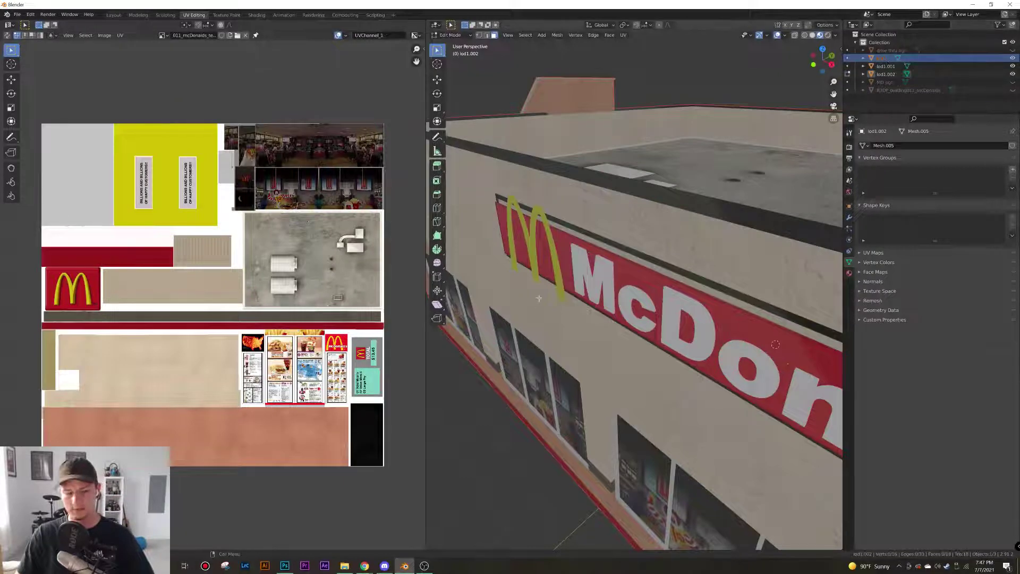
# Leave the sign board's edit mode and inspect the simplified sign on the facade from several angles
pyautogui.press('a')
pyautogui.scroll(-4, 556, 316)
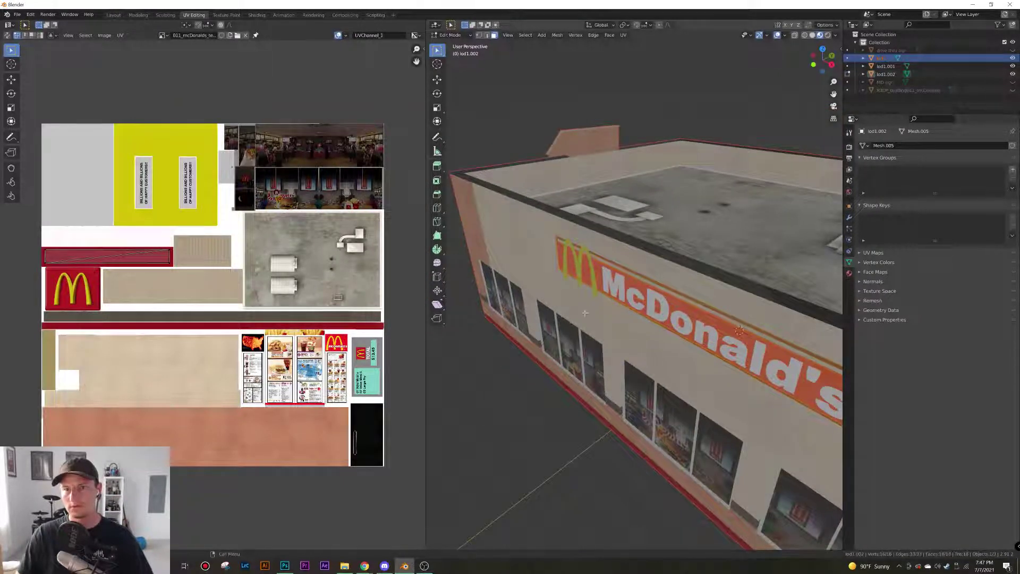
pyautogui.press('Tab')
pyautogui.press('a')
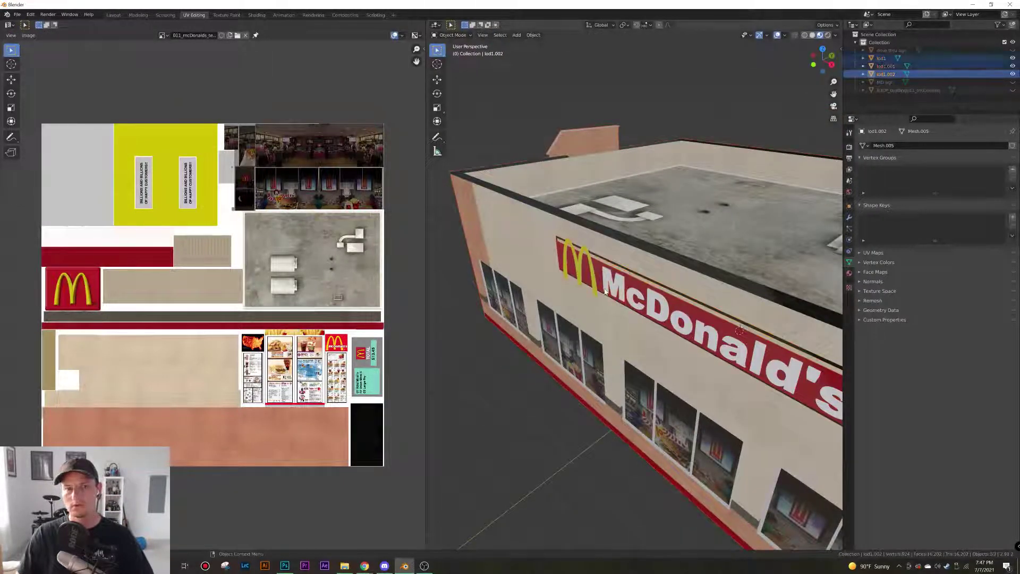
pyautogui.moveTo(662, 407); pyautogui.dragTo(646, 404, button='middle')
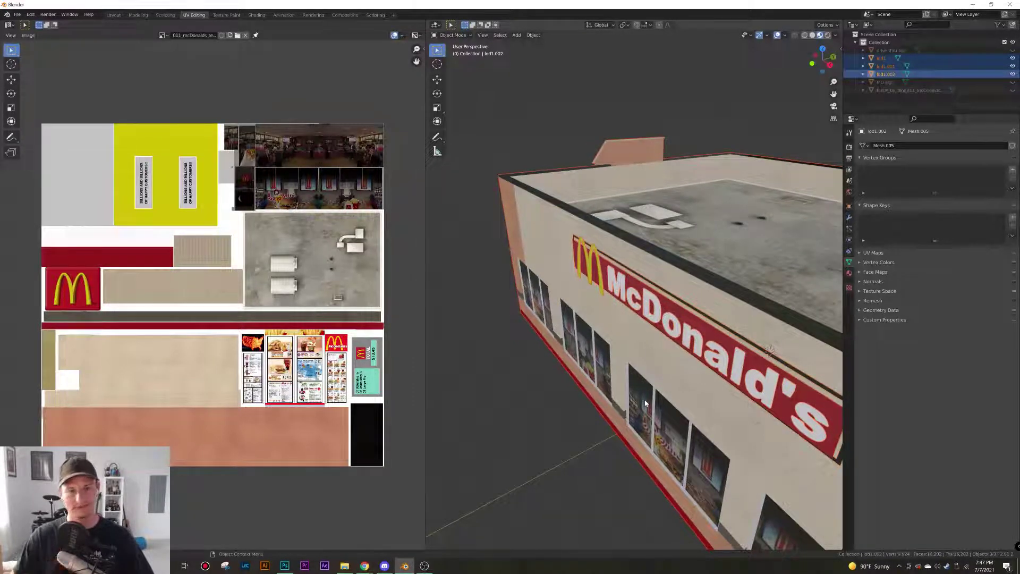
pyautogui.moveTo(595, 302); pyautogui.dragTo(712, 316, button='middle')
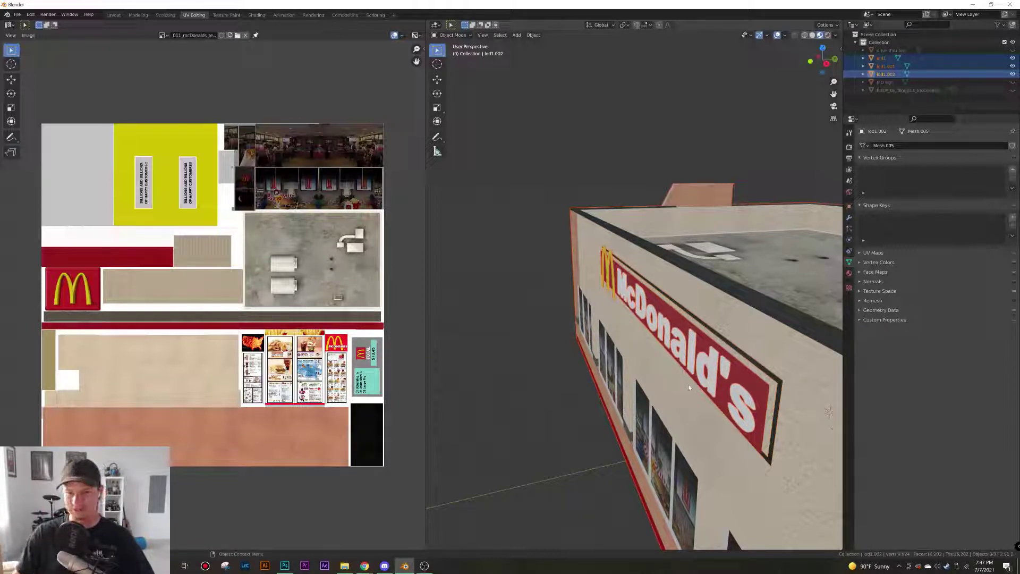
pyautogui.moveTo(688, 384); pyautogui.dragTo(697, 389, button='middle')
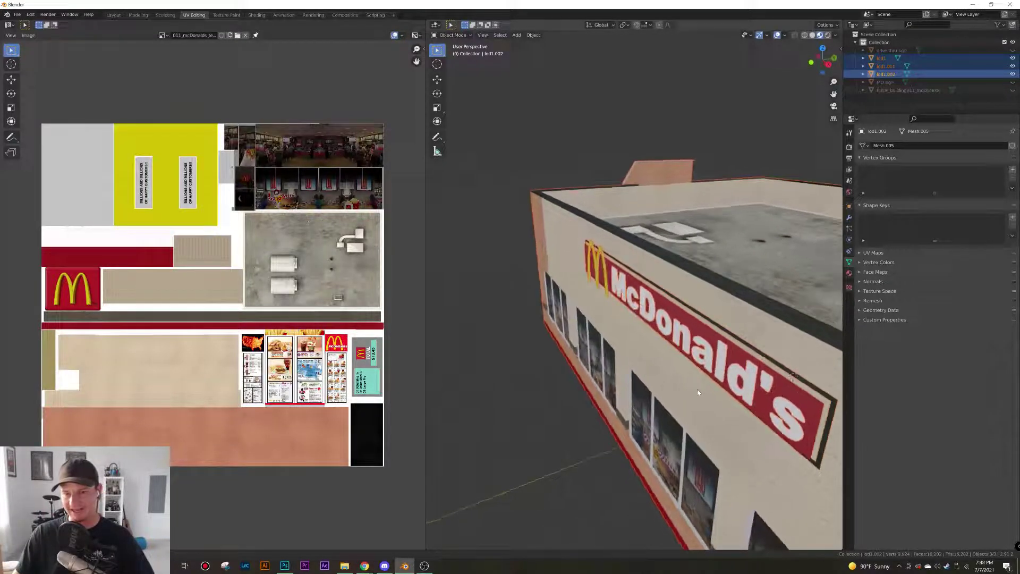
# Open lod1 for editing and select a face on each letter of the front McDonald's sign
pyautogui.click(687, 344)
pyautogui.press('Tab')
pyautogui.moveTo(689, 367); pyautogui.dragTo(661, 363, button='middle')
pyautogui.scroll(1, 662, 363)
pyautogui.scroll(3, 662, 363)
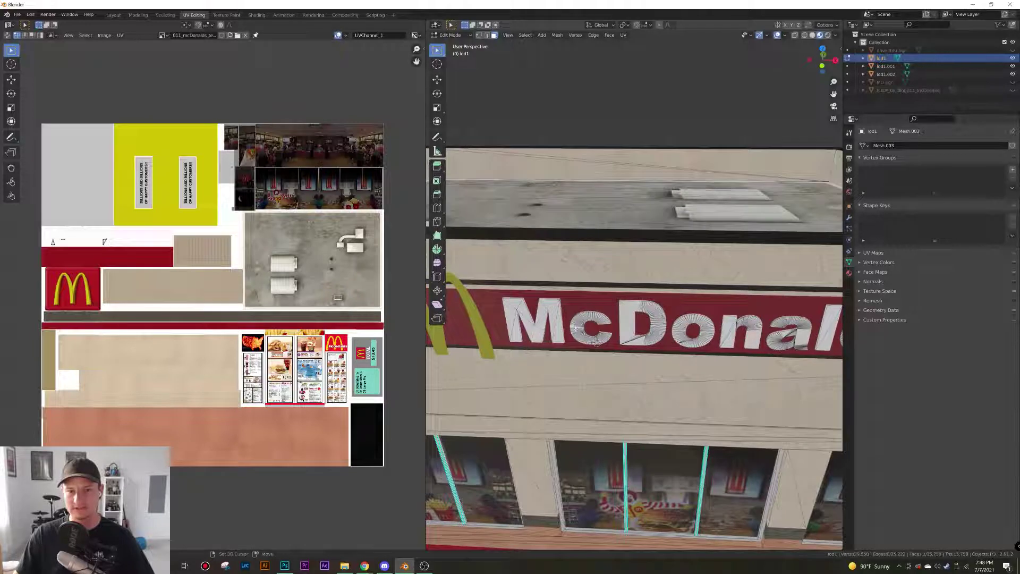
pyautogui.click(596, 342)
pyautogui.moveTo(719, 340); pyautogui.dragTo(711, 319, button='middle')
pyautogui.keyDown('shift'); pyautogui.click(739, 335); pyautogui.keyUp('shift')
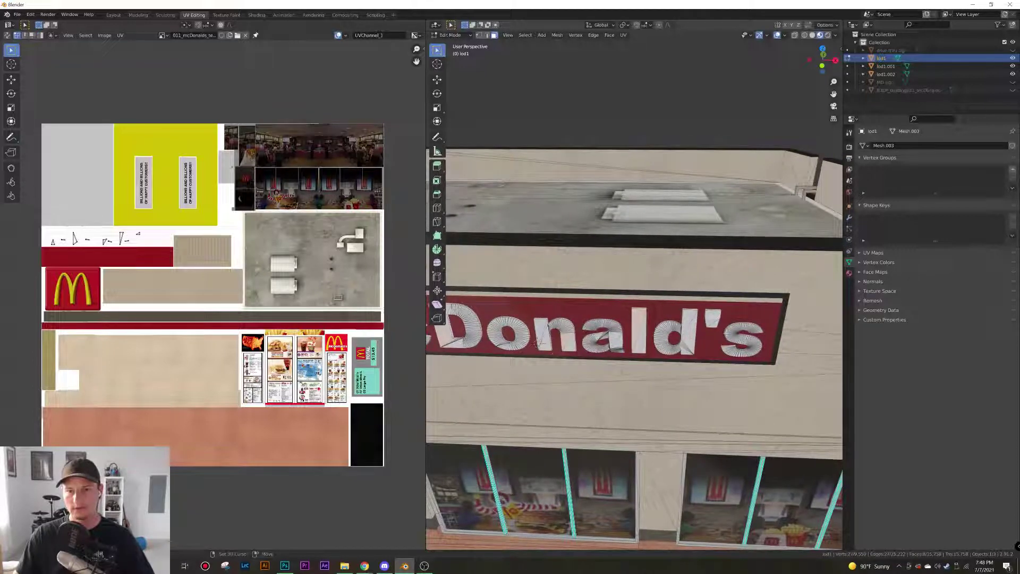
# Grow the selection until it covers all the sign letters completely and separate them into their own object
pyautogui.press('ctrl+KP_Add')
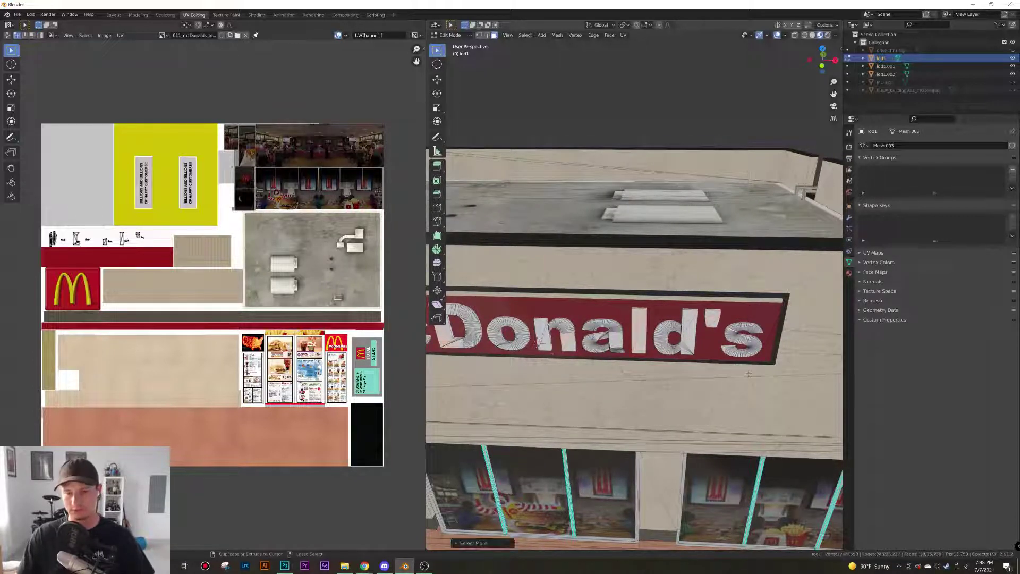
pyautogui.press('ctrl+KP_Add')
pyautogui.press('ctrl+KP_Add')
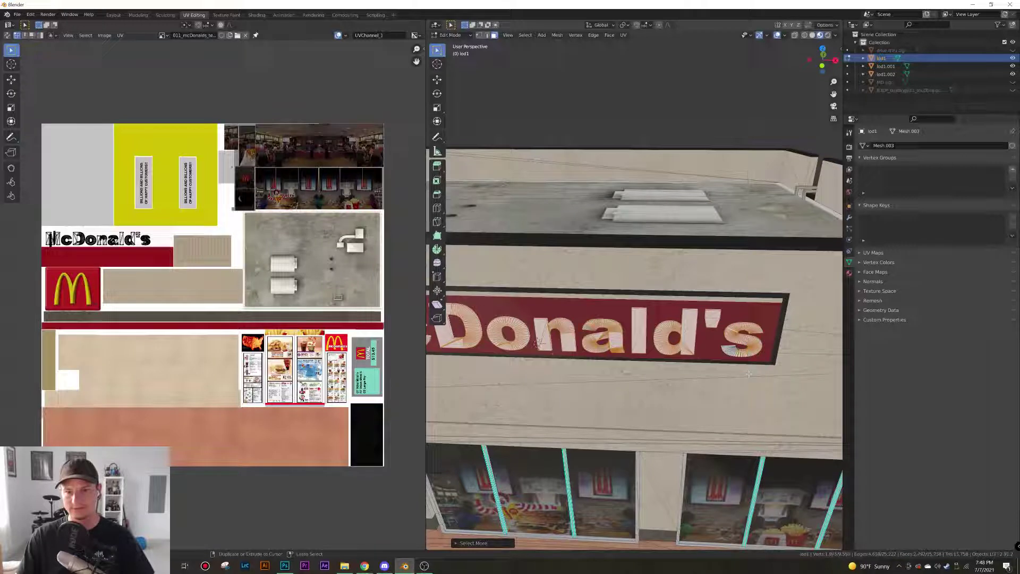
pyautogui.press('ctrl+KP_Add')
pyautogui.press('p')
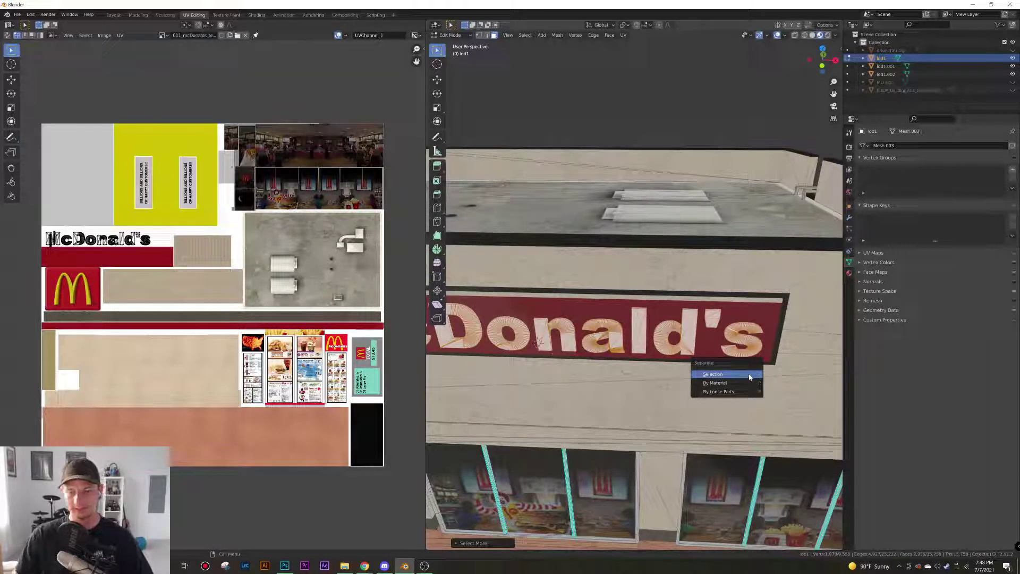
pyautogui.click(750, 376)
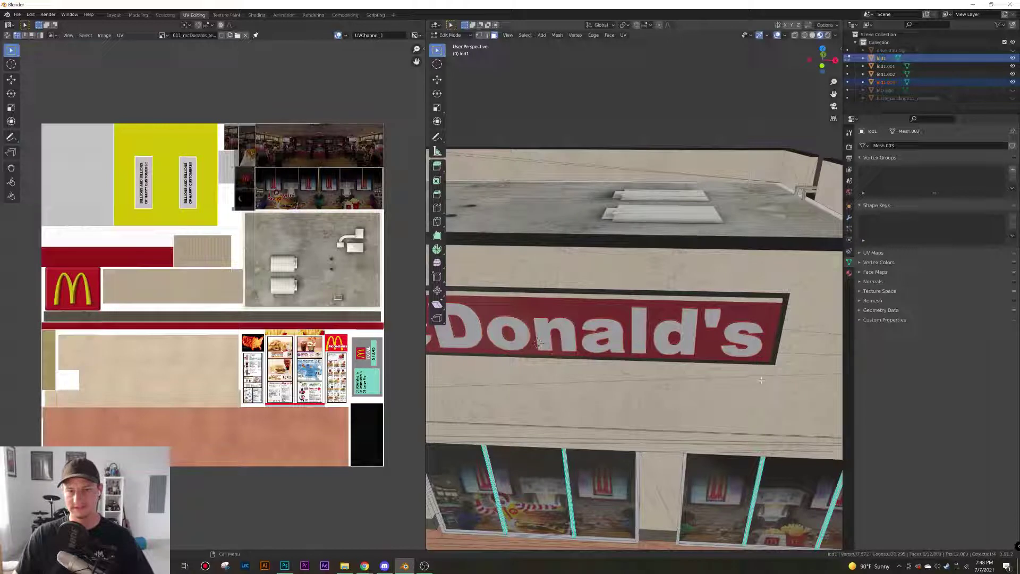
# Hide lod1, lod1.001 and lod1.002 to isolate the separated letters, and show them in right-view wireframe
pyautogui.moveTo(1012, 58); pyautogui.dragTo(1012, 66)
pyautogui.click(1013, 75)
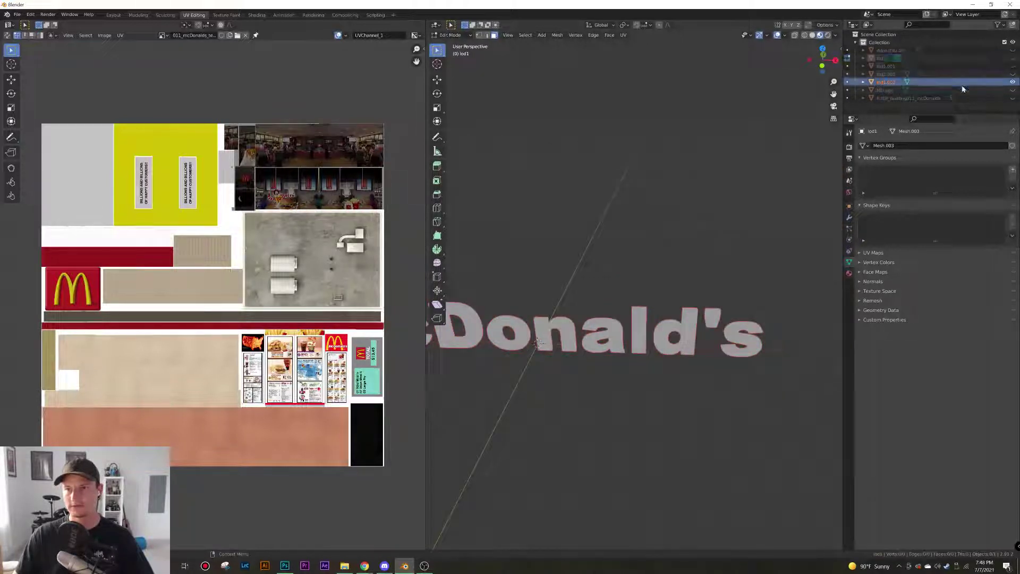
pyautogui.moveTo(592, 360); pyautogui.dragTo(534, 350, button='middle')
pyautogui.press('KP_3')
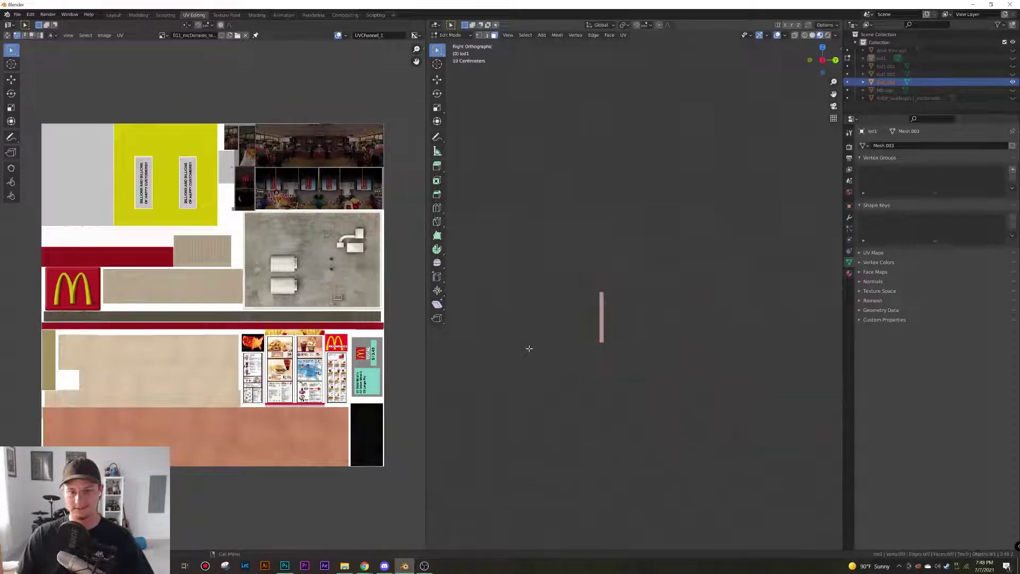
pyautogui.scroll(4, 600, 314)
pyautogui.press('a')
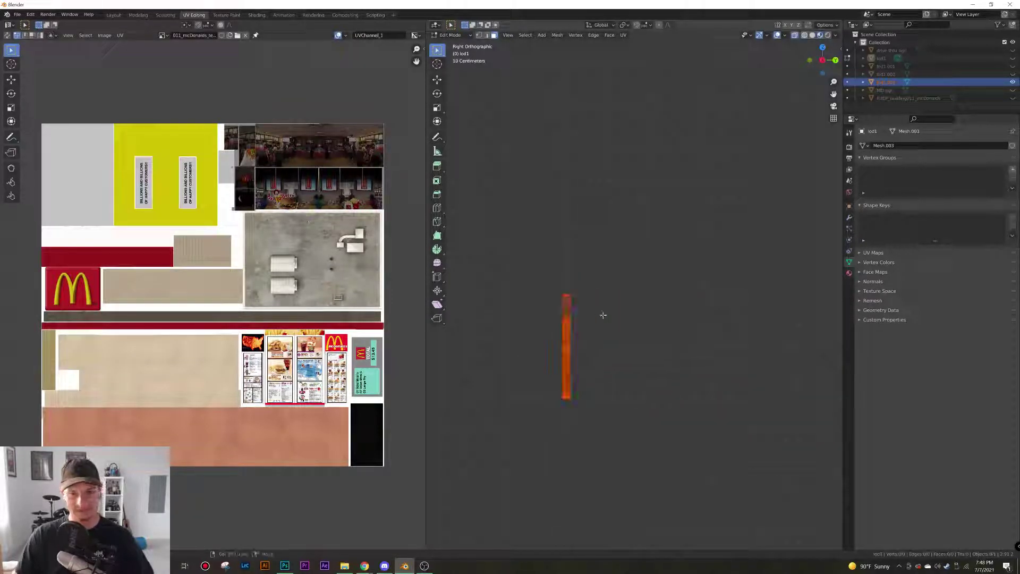
pyautogui.scroll(4, 592, 343)
pyautogui.scroll(1, 592, 344)
pyautogui.keyDown('shift'); pyautogui.moveTo(588, 314); pyautogui.dragTo(641, 207, button='middle'); pyautogui.keyUp('shift')
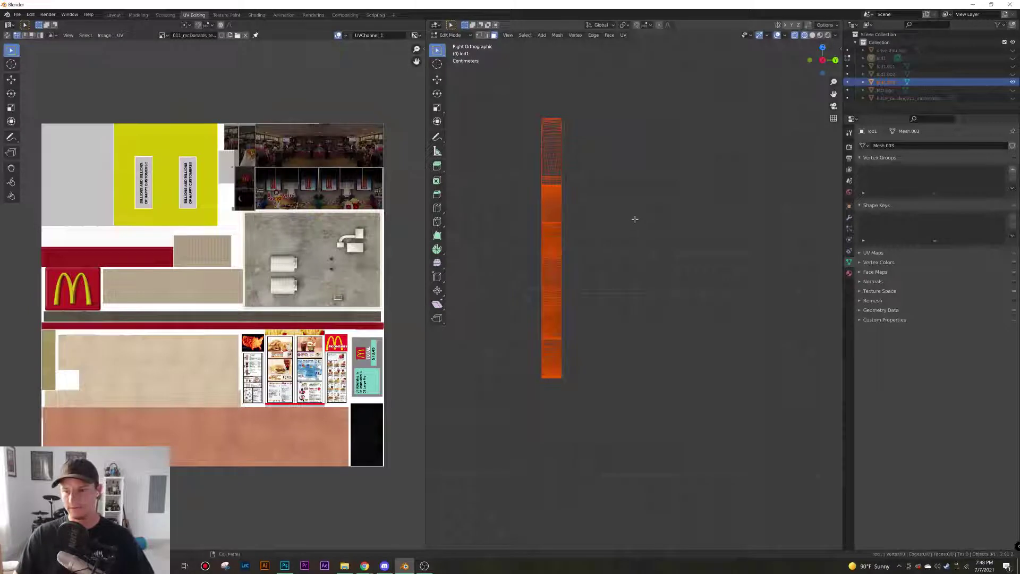
pyautogui.scroll(-2, 626, 246)
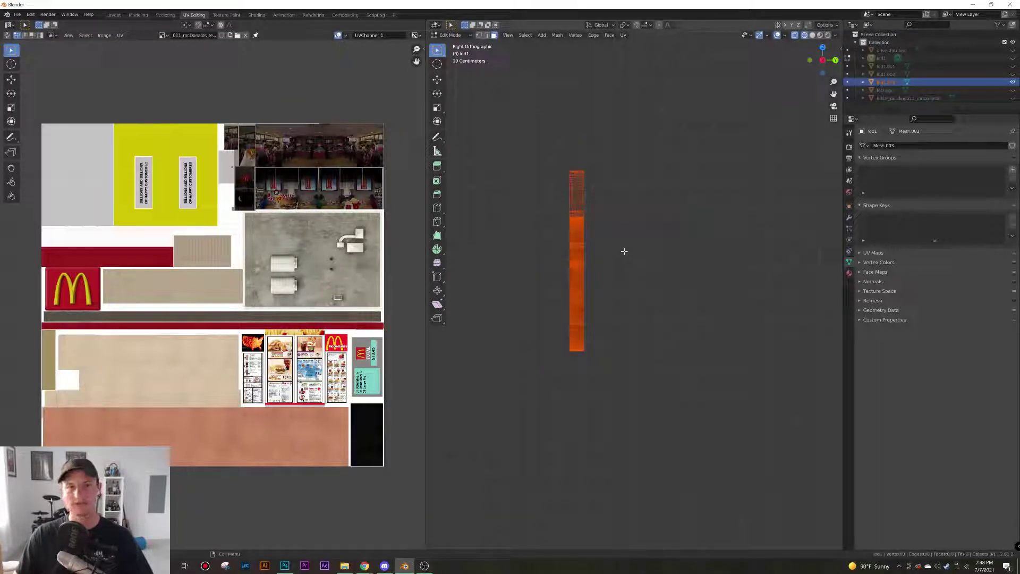
# Leave lod1's edit mode, clear the selection and select the letters object lod1.003
pyautogui.press('Tab')
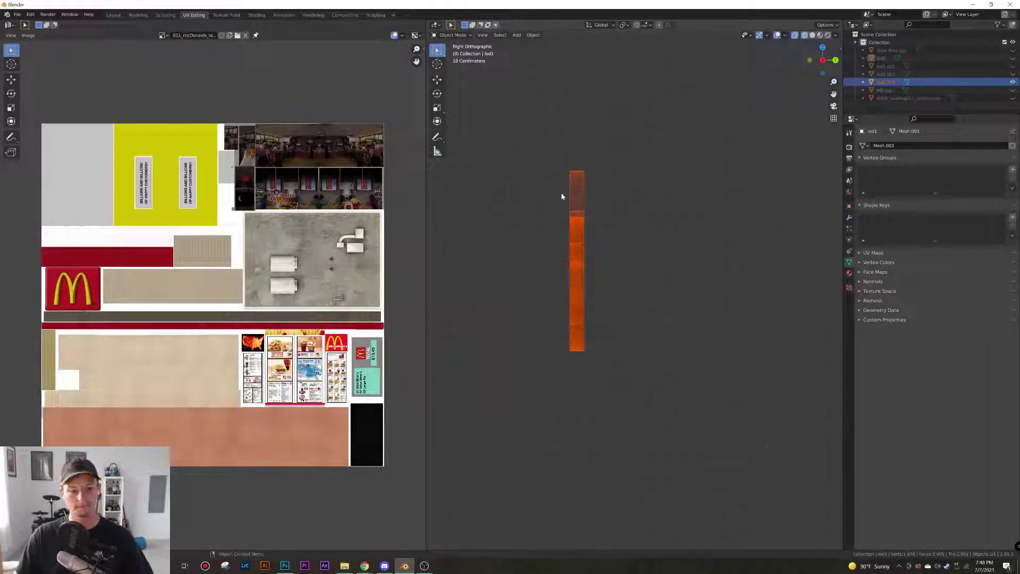
pyautogui.hotkey('alt', 'a')
pyautogui.press('a')
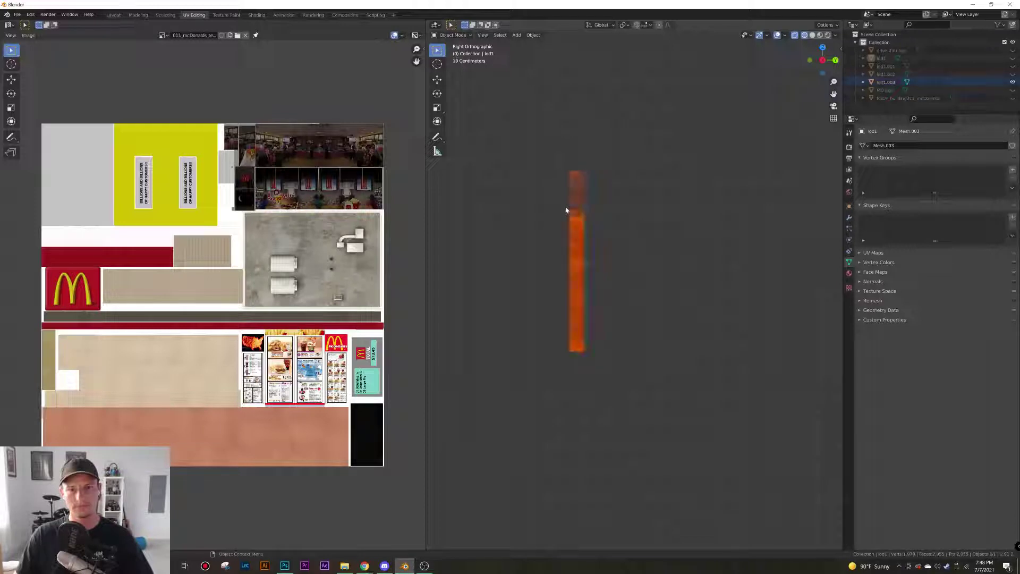
pyautogui.press('z')
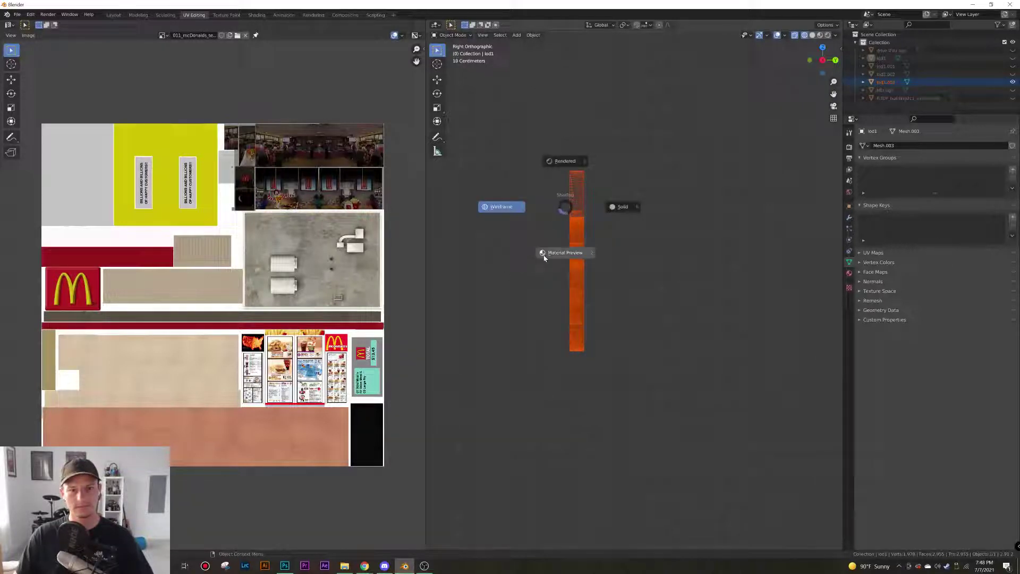
pyautogui.click(504, 210)
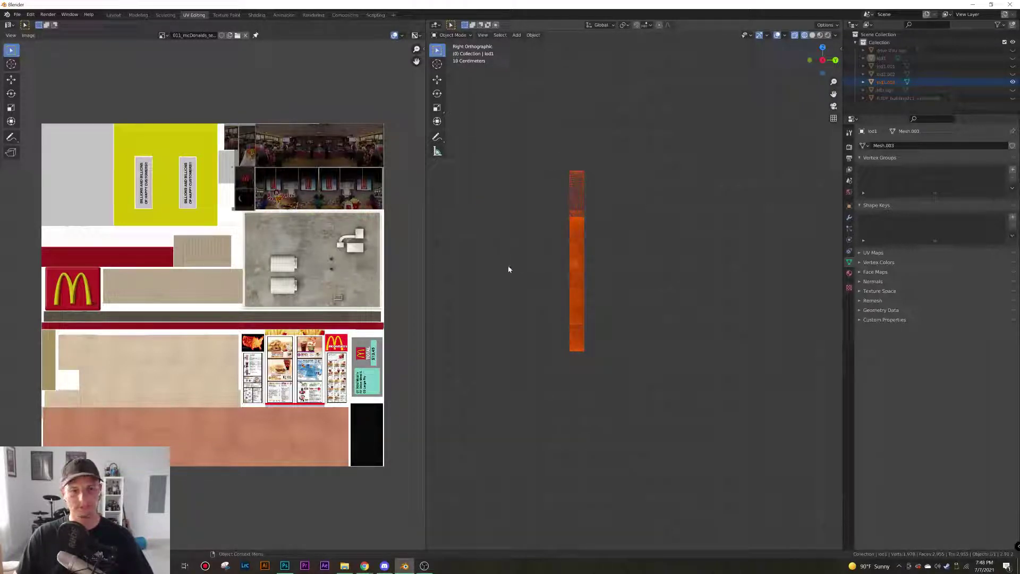
pyautogui.hotkey('alt', 'a')
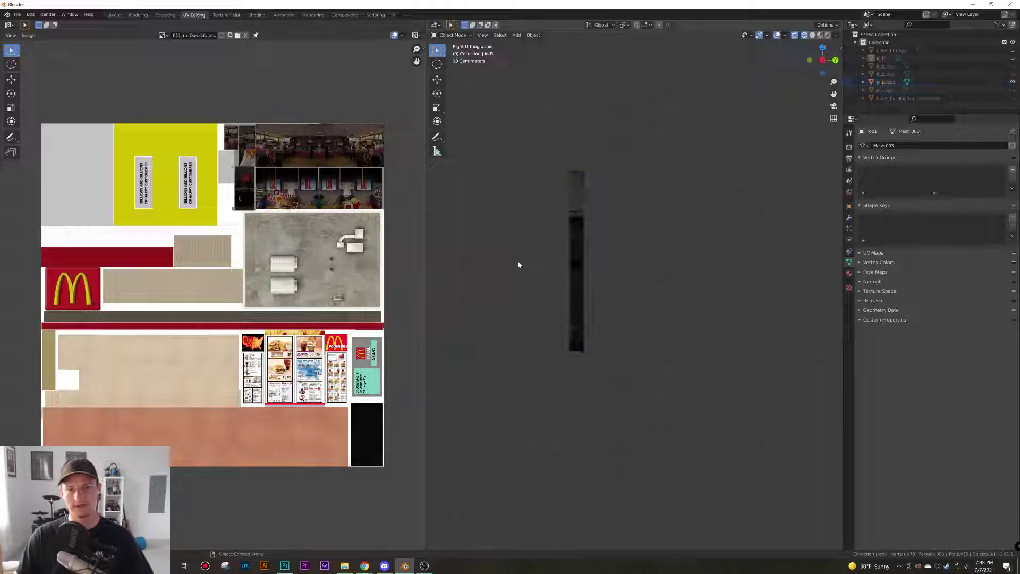
pyautogui.click(581, 223)
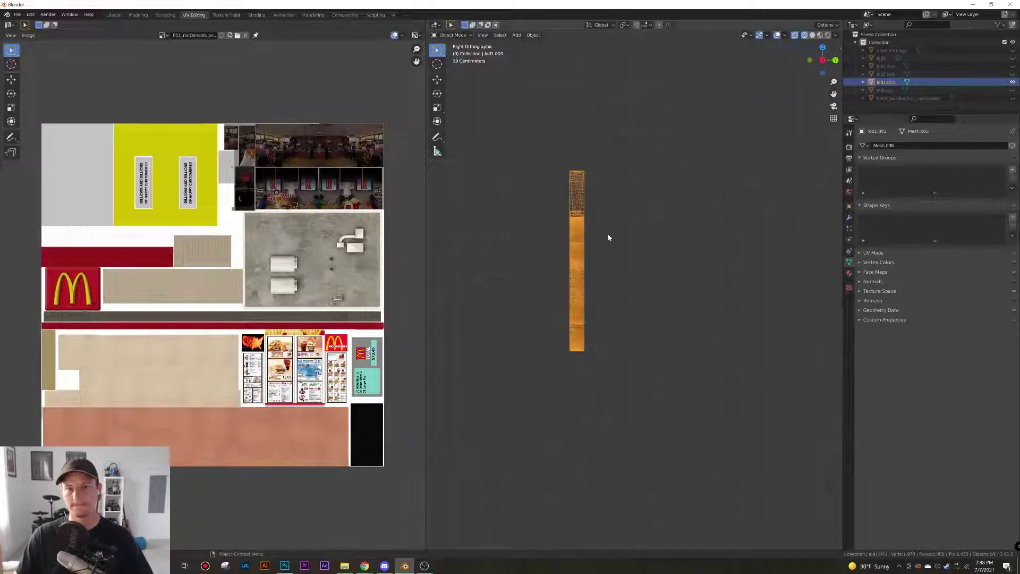
# Box-select the letters object again, return to the textured view and open its mesh for editing
pyautogui.scroll(1, 613, 246)
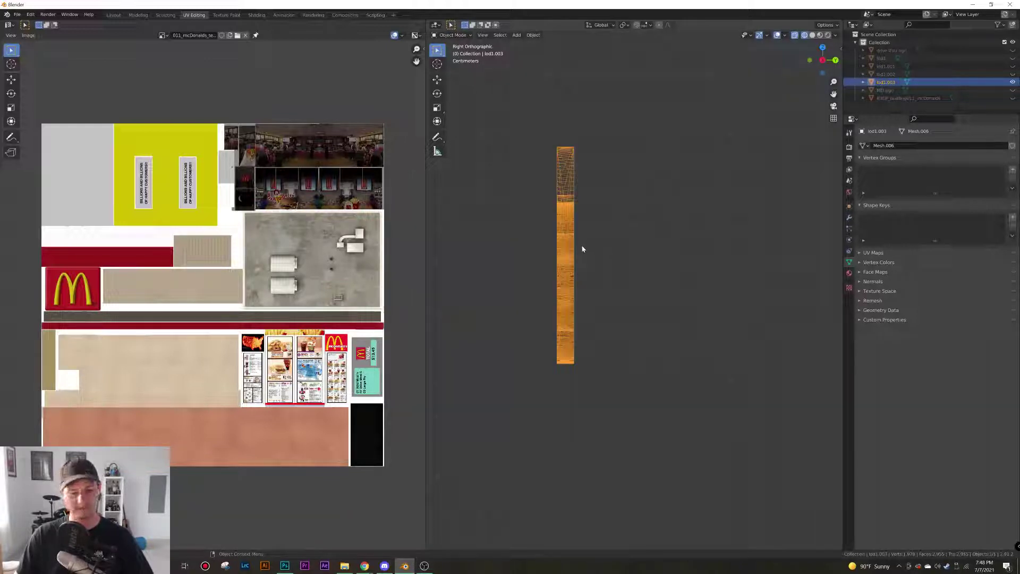
pyautogui.click(610, 251)
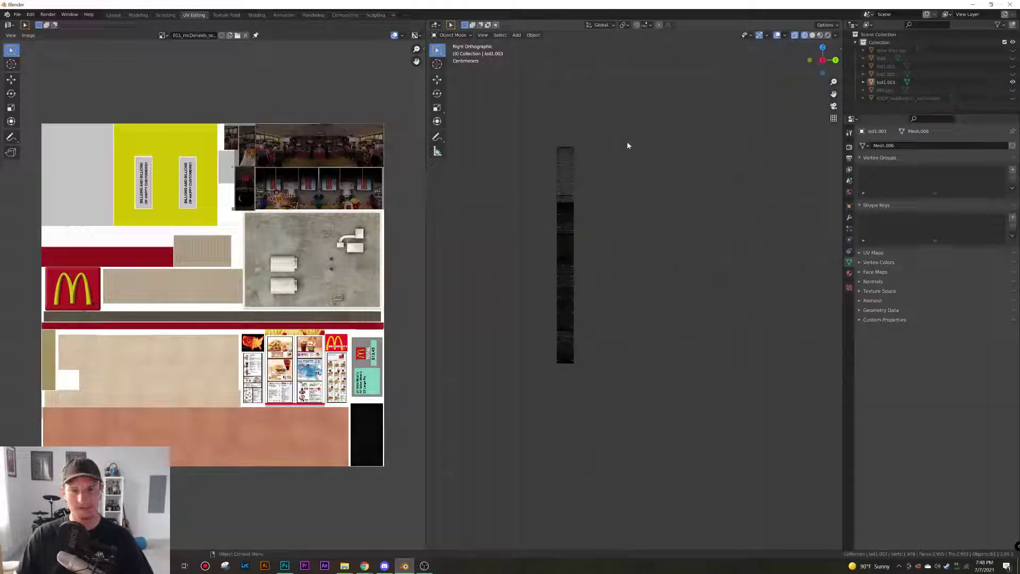
pyautogui.moveTo(632, 99); pyautogui.dragTo(559, 377)
pyautogui.moveTo(559, 377); pyautogui.dragTo(602, 368, button='middle')
pyautogui.hotkey('shift', 'z')
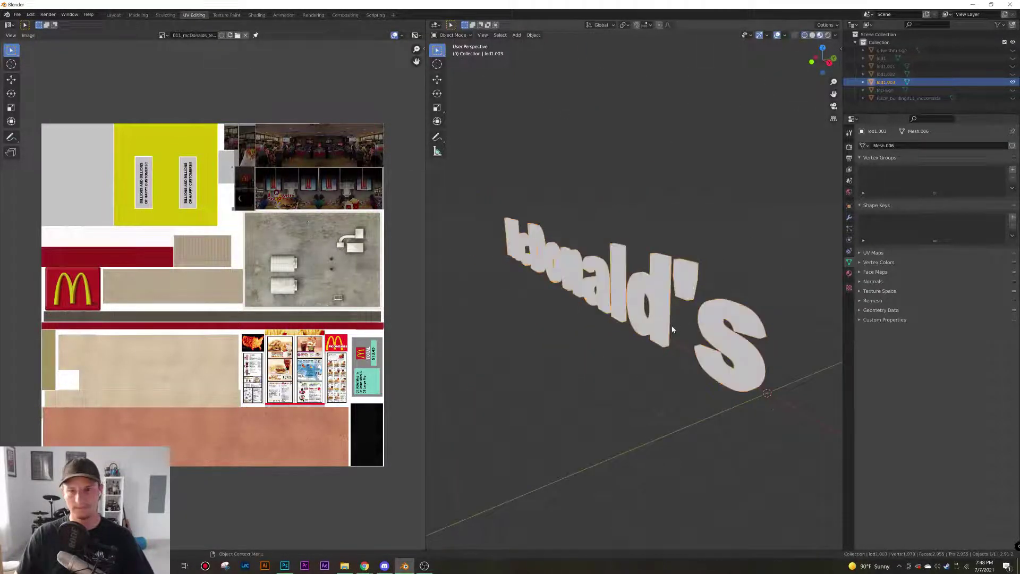
pyautogui.press('Tab')
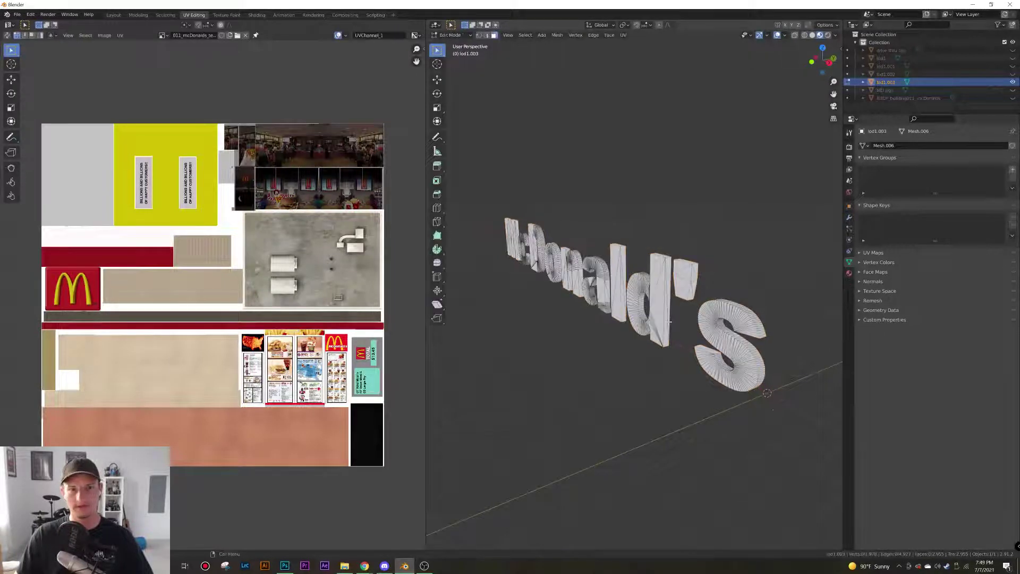
# From the right view, box-select the letters' side and back faces and delete them, keeping only the flat front faces
pyautogui.press('KP_3')
pyautogui.scroll(6, 635, 285)
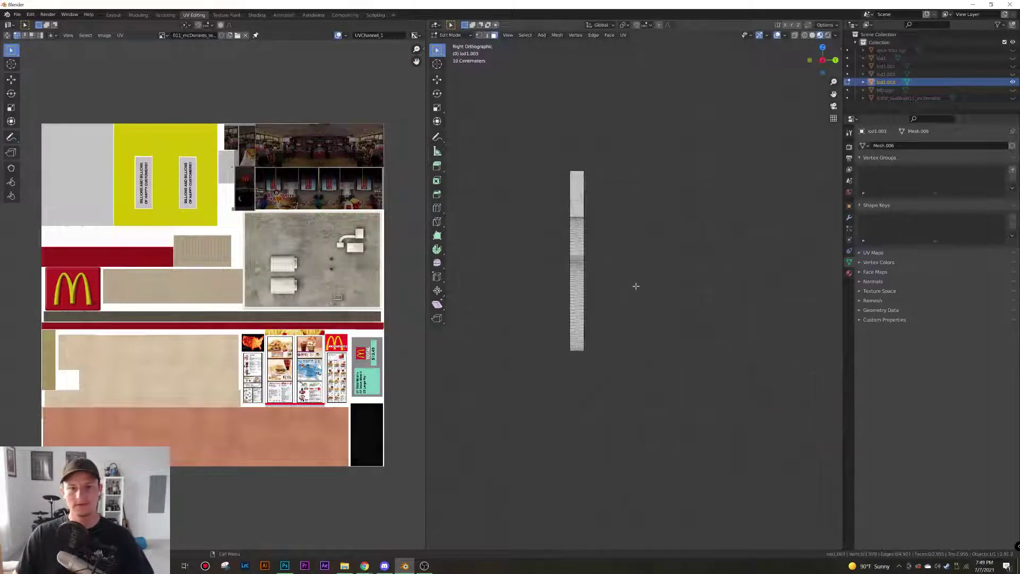
pyautogui.moveTo(573, 66); pyautogui.dragTo(525, 447)
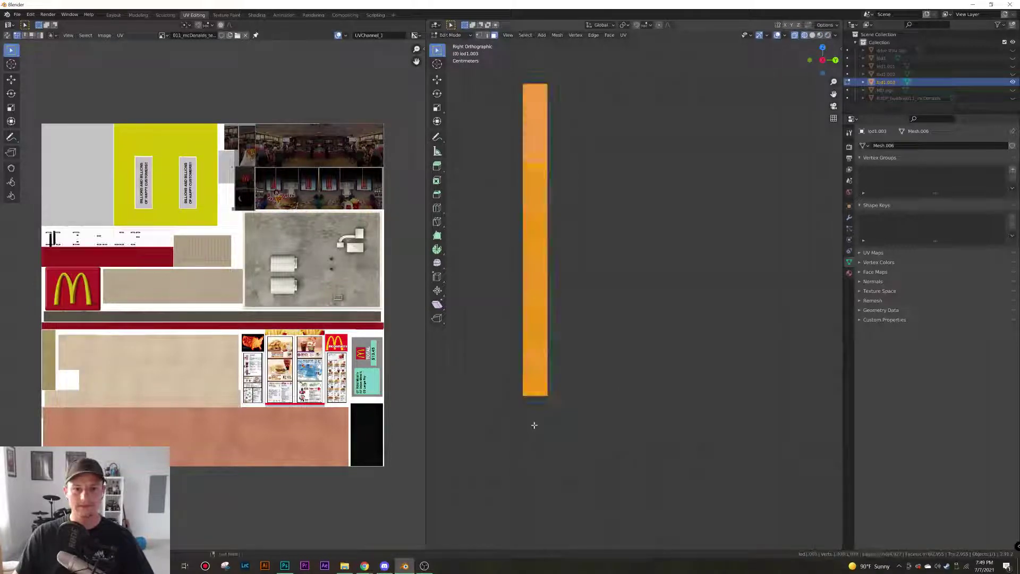
pyautogui.moveTo(533, 421); pyautogui.dragTo(585, 426, button='middle')
pyautogui.scroll(2, 564, 433)
pyautogui.scroll(-5, 565, 433)
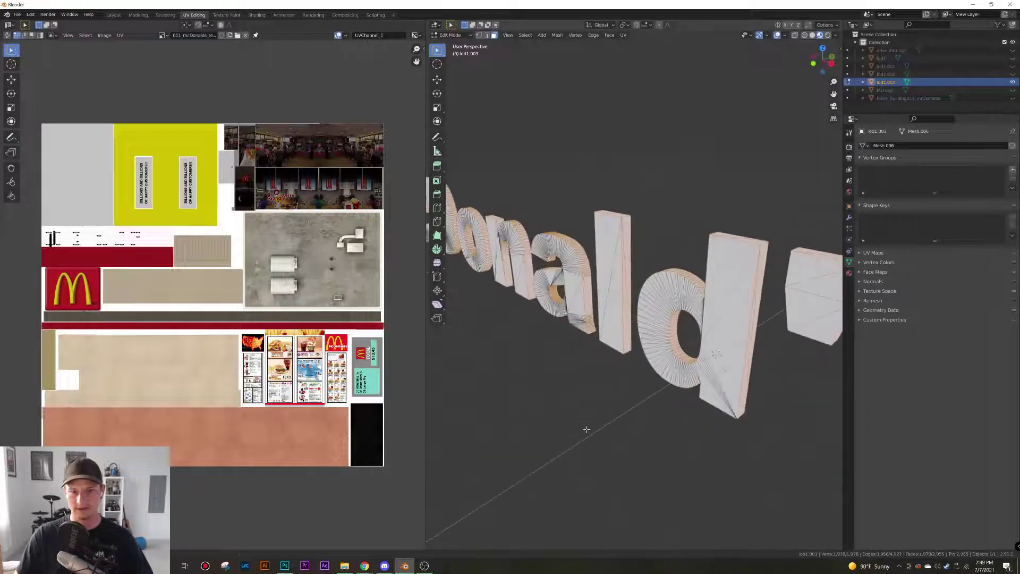
pyautogui.scroll(-3, 585, 426)
pyautogui.press('x')
pyautogui.click(587, 425)
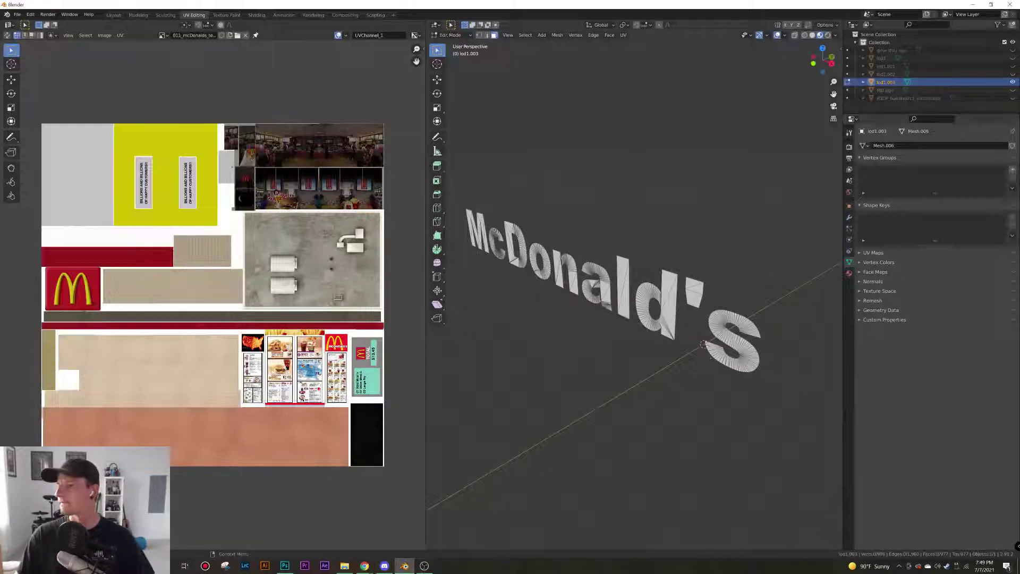
# Show lod1.002, lod1.001 and lod1 again around the flattened letters and return to Object Mode
pyautogui.moveTo(652, 244); pyautogui.dragTo(642, 248, button='middle')
pyautogui.click(1012, 74)
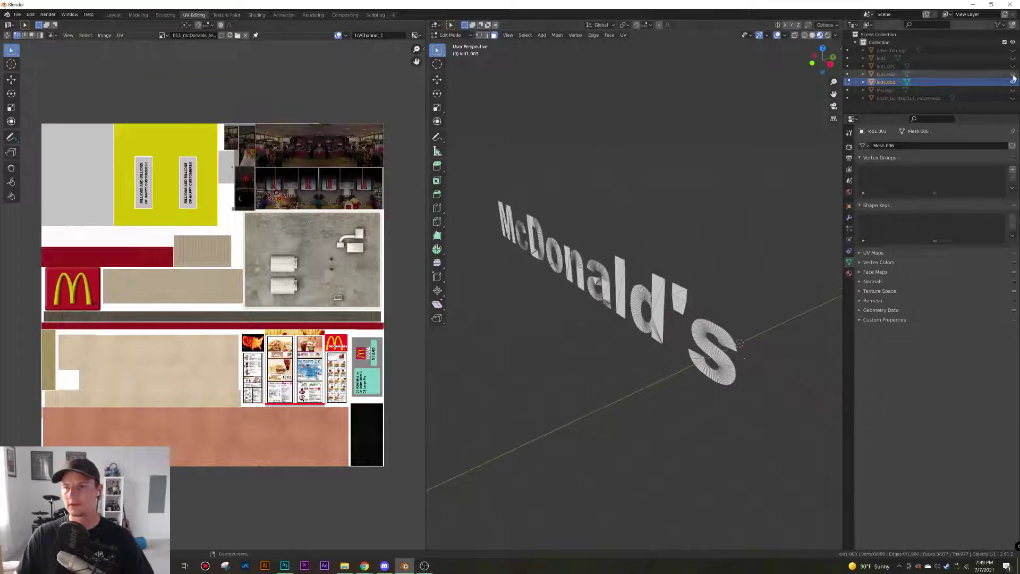
pyautogui.click(1012, 66)
pyautogui.click(1012, 58)
pyautogui.scroll(-3, 620, 248)
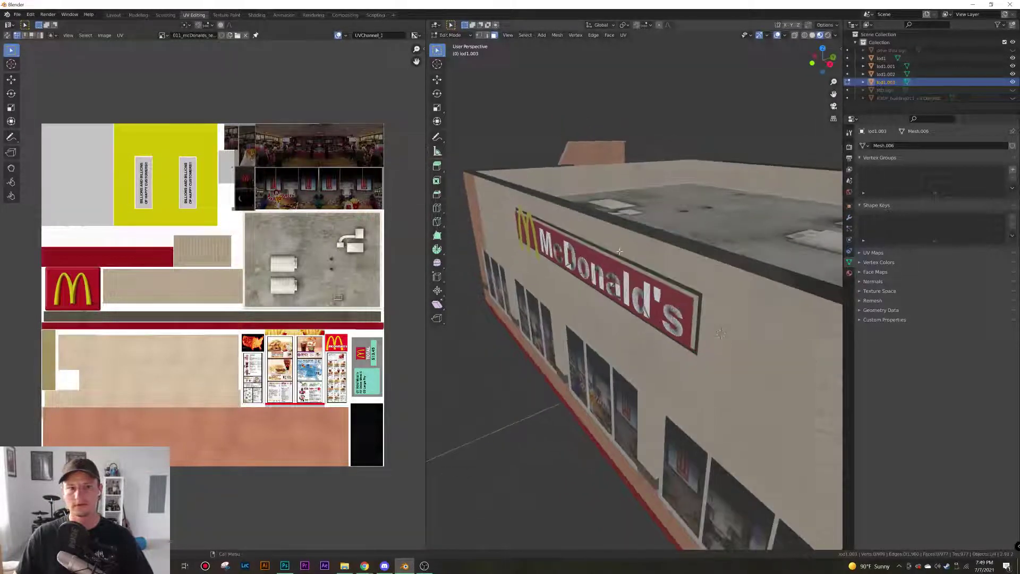
pyautogui.press('Tab')
pyautogui.moveTo(532, 260); pyautogui.dragTo(564, 272, button='middle')
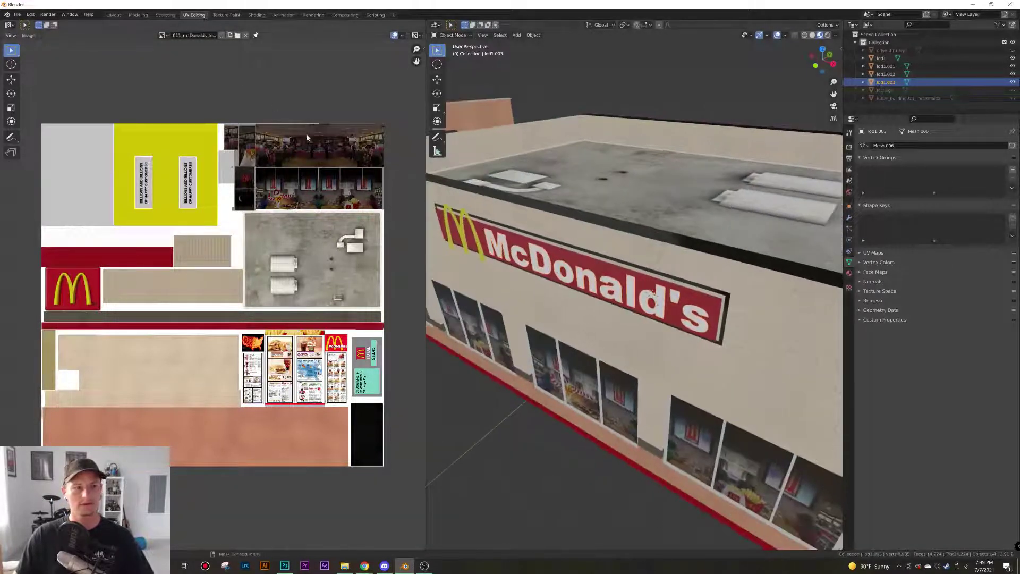
# Switch to the Layout workspace, select the arches, red panel and letters objects, and open all three for editing together
pyautogui.click(113, 15)
pyautogui.moveTo(394, 230); pyautogui.dragTo(462, 311, button='middle')
pyautogui.scroll(5, 351, 240)
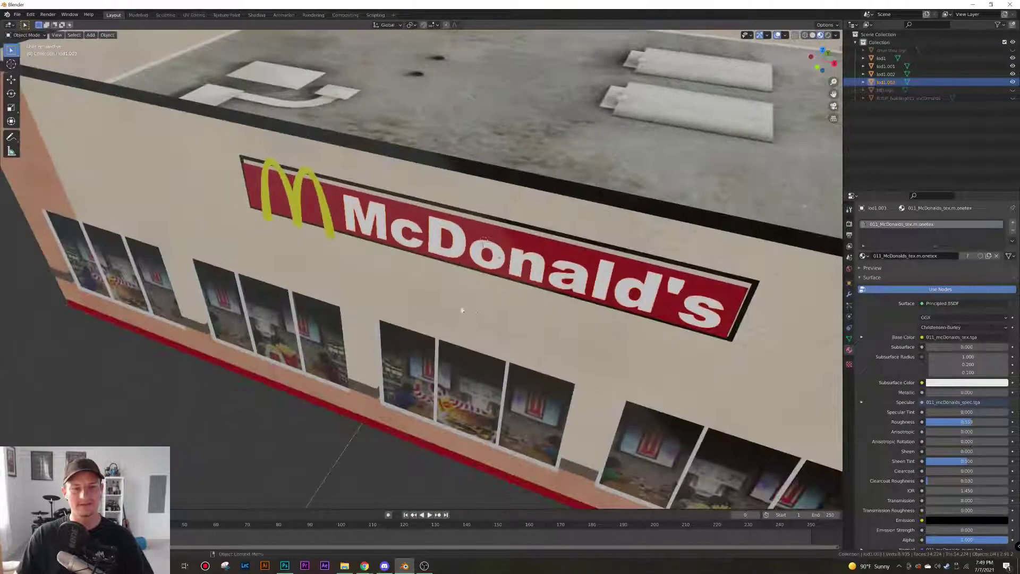
pyautogui.keyDown('shift'); pyautogui.click(327, 214); pyautogui.keyUp('shift')
pyautogui.keyDown('shift'); pyautogui.click(334, 200); pyautogui.keyUp('shift')
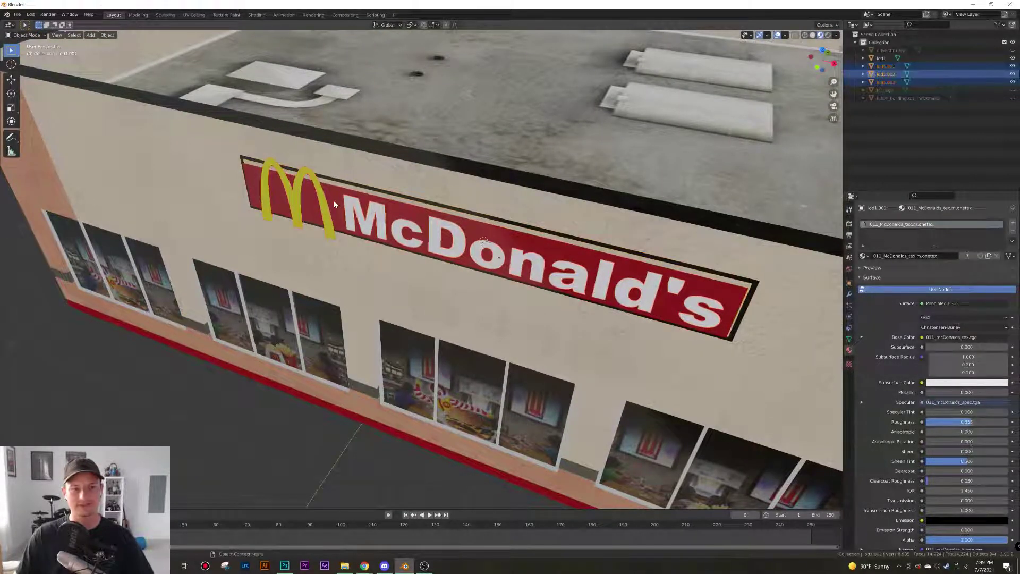
pyautogui.moveTo(345, 216); pyautogui.dragTo(402, 235, button='middle')
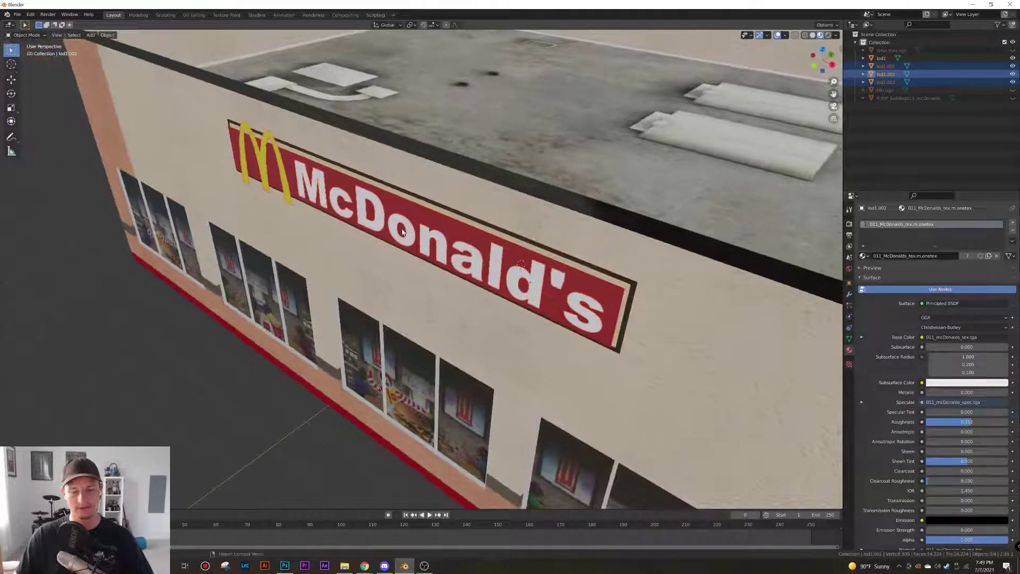
pyautogui.press('Tab')
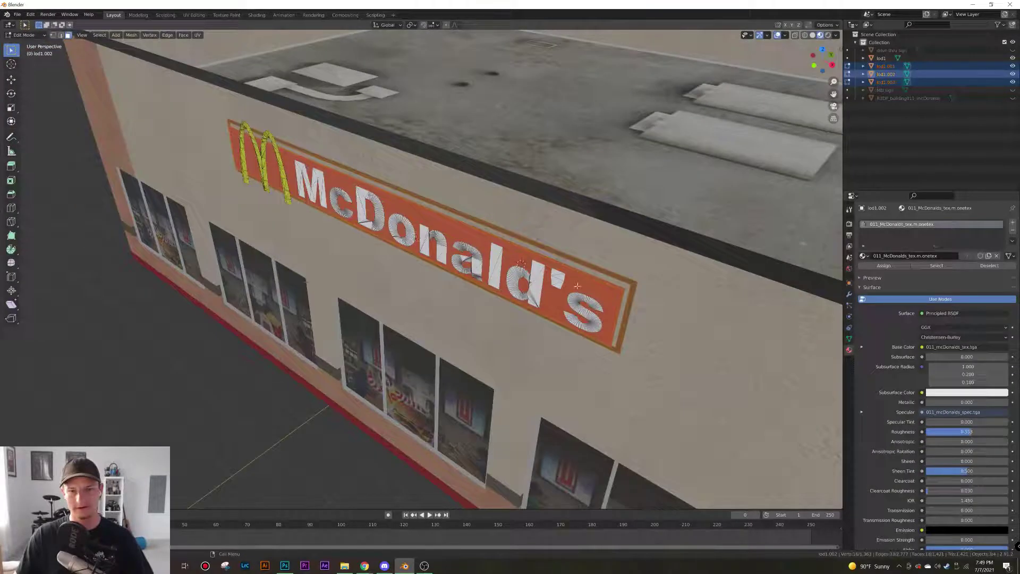
# Clear the face selection and select the red panel's front faces together with all connected faces of the arches
pyautogui.keyDown('ctrl'); pyautogui.click(621, 281); pyautogui.keyUp('ctrl')
pyautogui.keyDown('shift'); pyautogui.click(633, 285); pyautogui.keyUp('shift')
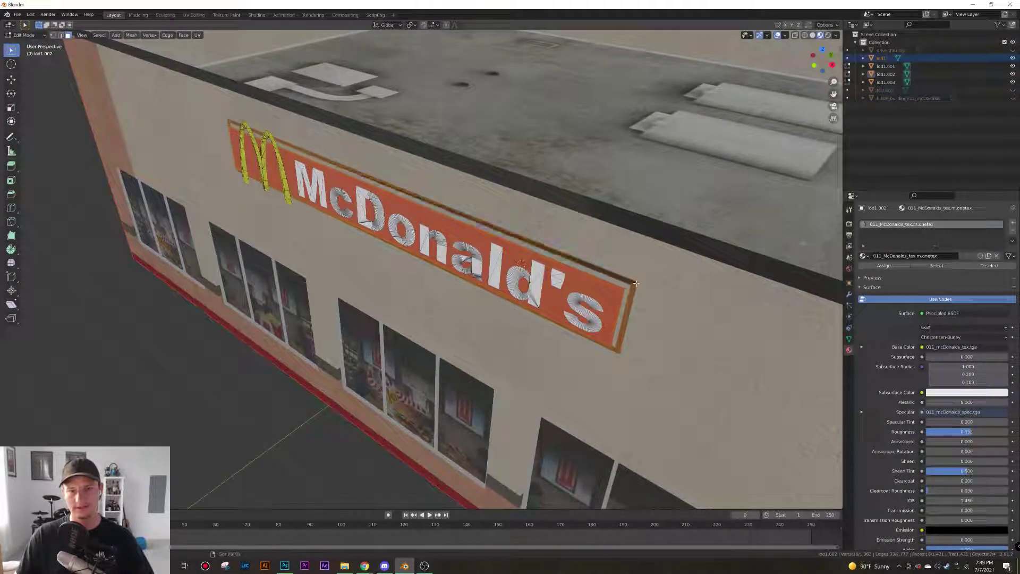
pyautogui.click(632, 304)
pyautogui.moveTo(626, 293); pyautogui.dragTo(618, 295, button='middle')
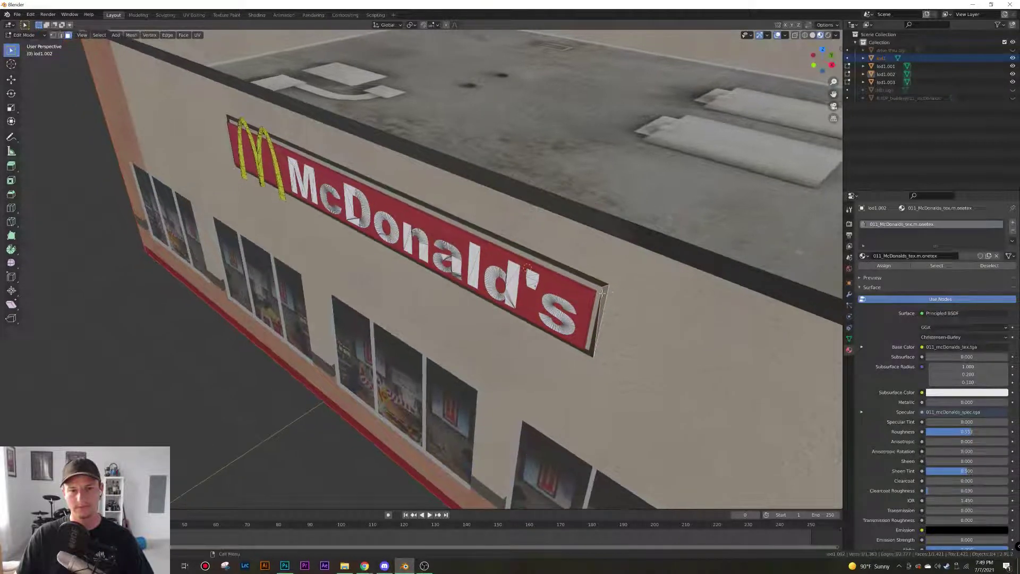
pyautogui.click(527, 297)
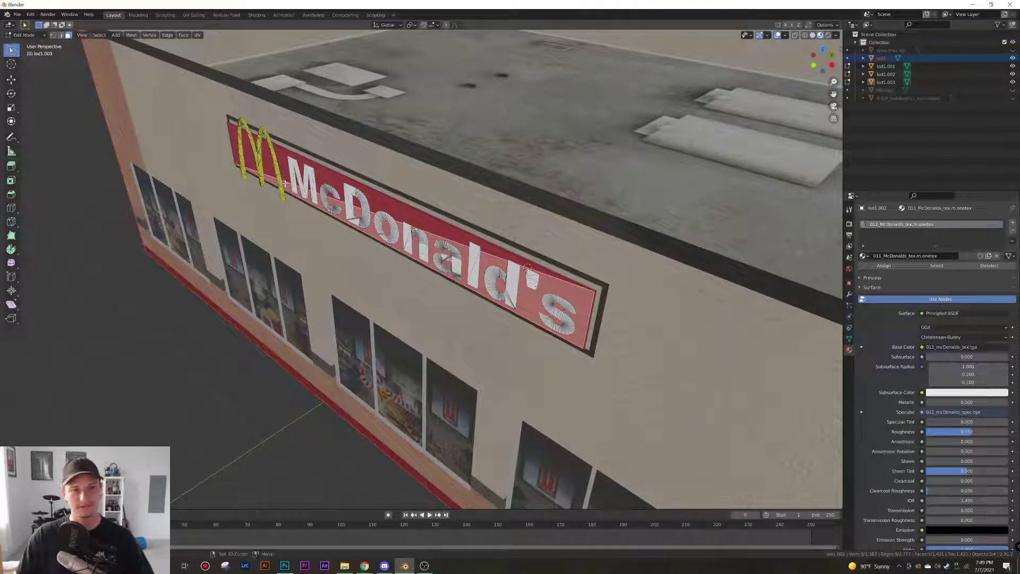
pyautogui.keyDown('shift'); pyautogui.click(277, 174); pyautogui.keyUp('shift')
pyautogui.hotkey('ctrl', 'l')
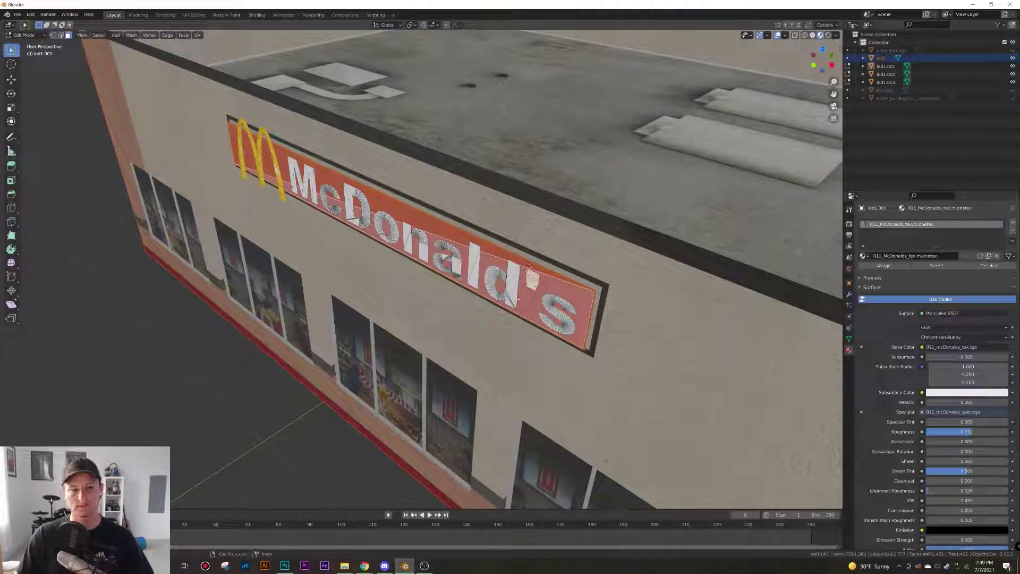
pyautogui.keyDown('shift'); pyautogui.click(512, 289); pyautogui.keyUp('shift')
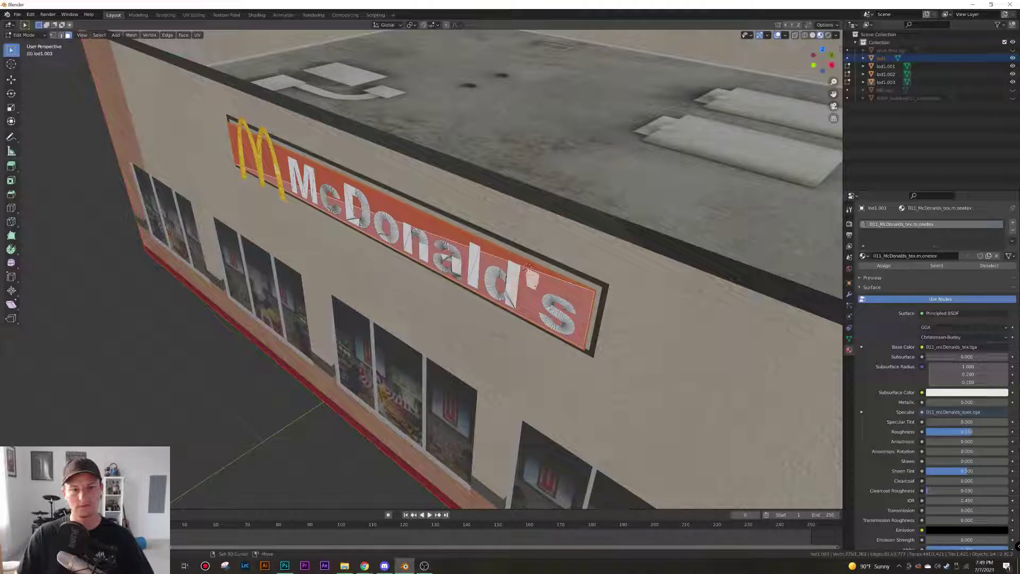
# Add all the letter faces to the selection and move the arches, panel front and letters along Y toward the wall
pyautogui.keyDown('shift'); pyautogui.click(476, 262); pyautogui.keyUp('shift')
pyautogui.keyDown('shift'); pyautogui.click(473, 271); pyautogui.keyUp('shift')
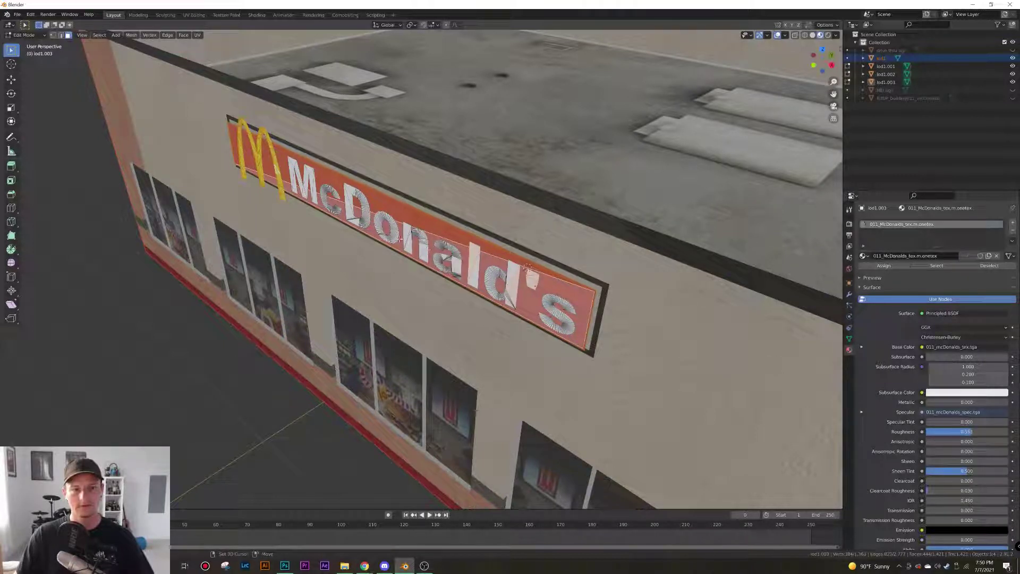
pyautogui.keyDown('shift'); pyautogui.click(369, 219); pyautogui.keyUp('shift')
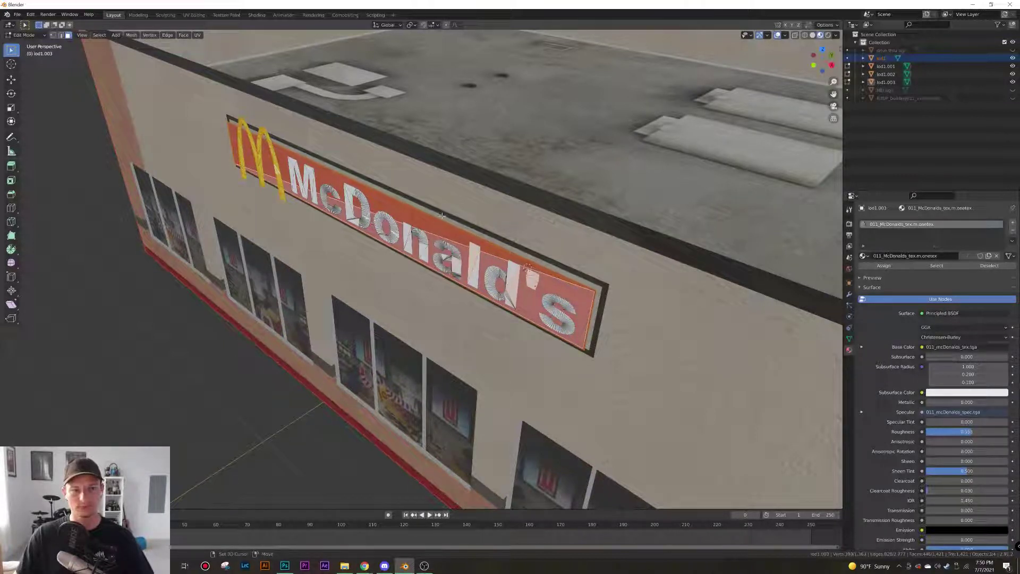
pyautogui.keyDown('shift'); pyautogui.click(360, 226); pyautogui.keyUp('shift')
pyautogui.keyDown('shift'); pyautogui.click(337, 196); pyautogui.keyUp('shift')
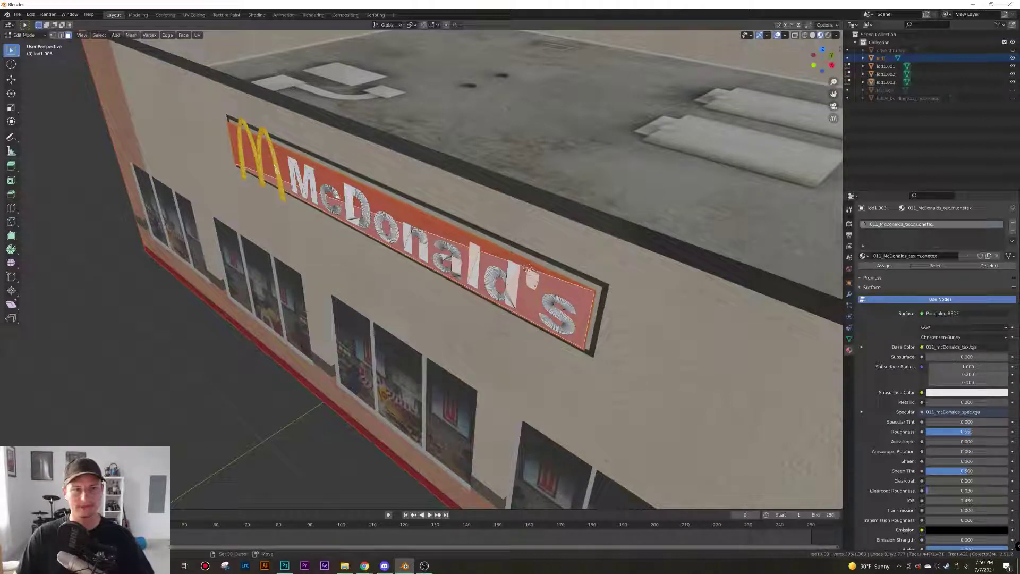
pyautogui.keyDown('ctrl'); pyautogui.click(359, 231); pyautogui.keyUp('ctrl')
pyautogui.press('ctrl+KP_Add')
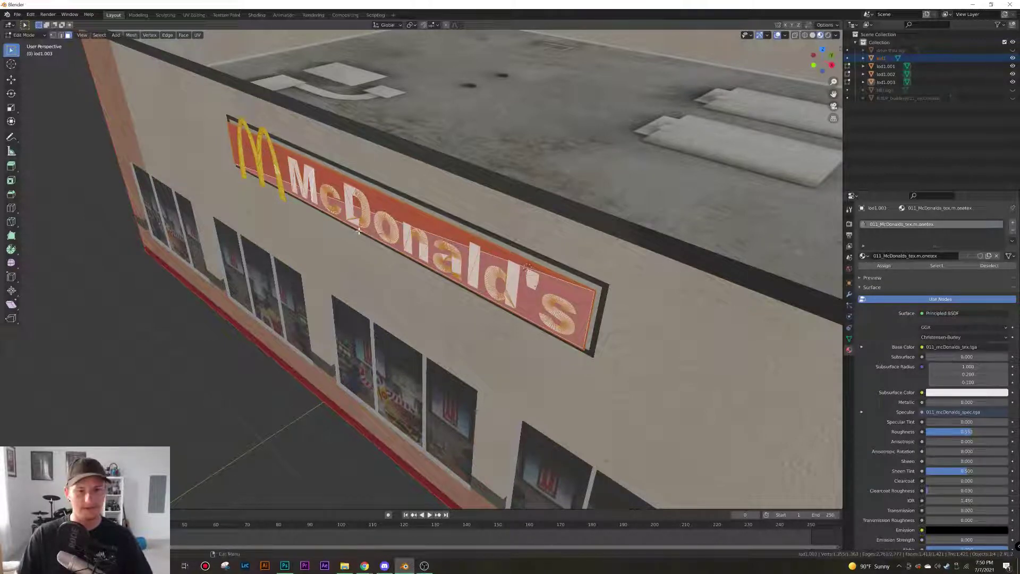
pyautogui.moveTo(466, 239); pyautogui.dragTo(490, 245, button='middle')
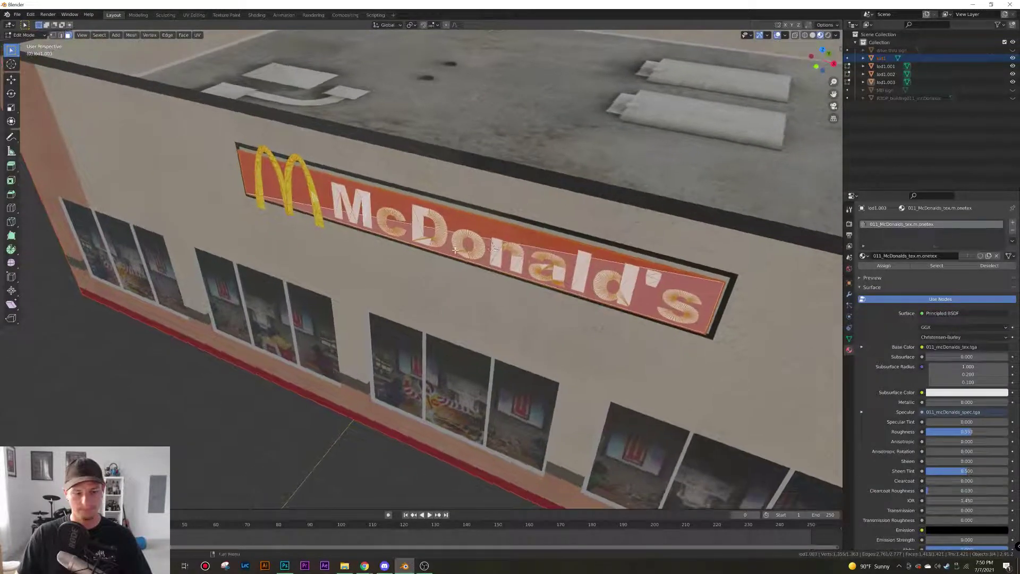
pyautogui.press('g')
pyautogui.press('y')
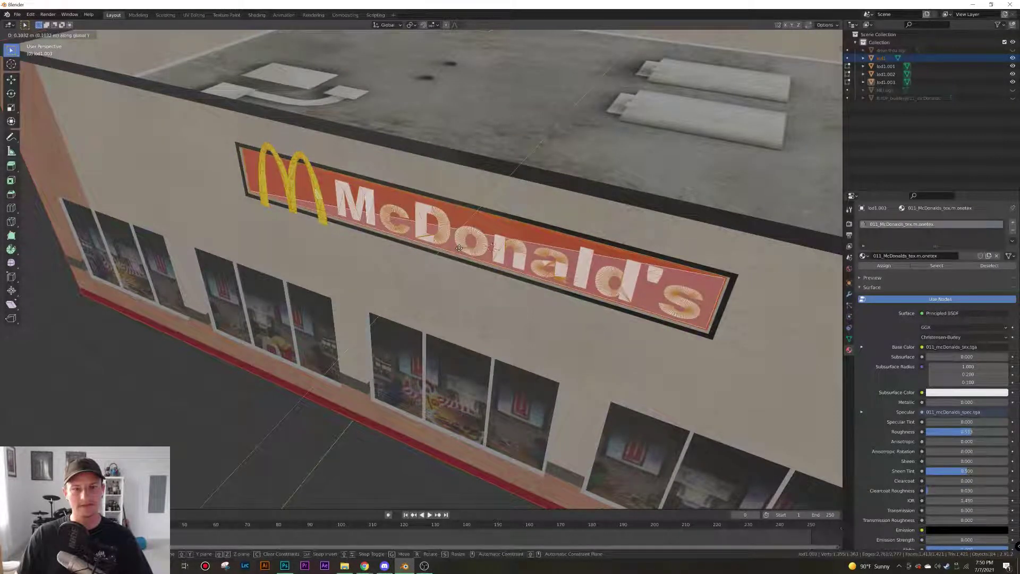
pyautogui.click(459, 248)
# Examine up close how the moved panel front, letters and arches sit within the sign frame
pyautogui.moveTo(459, 248); pyautogui.dragTo(481, 233, button='middle')
pyautogui.click(403, 166)
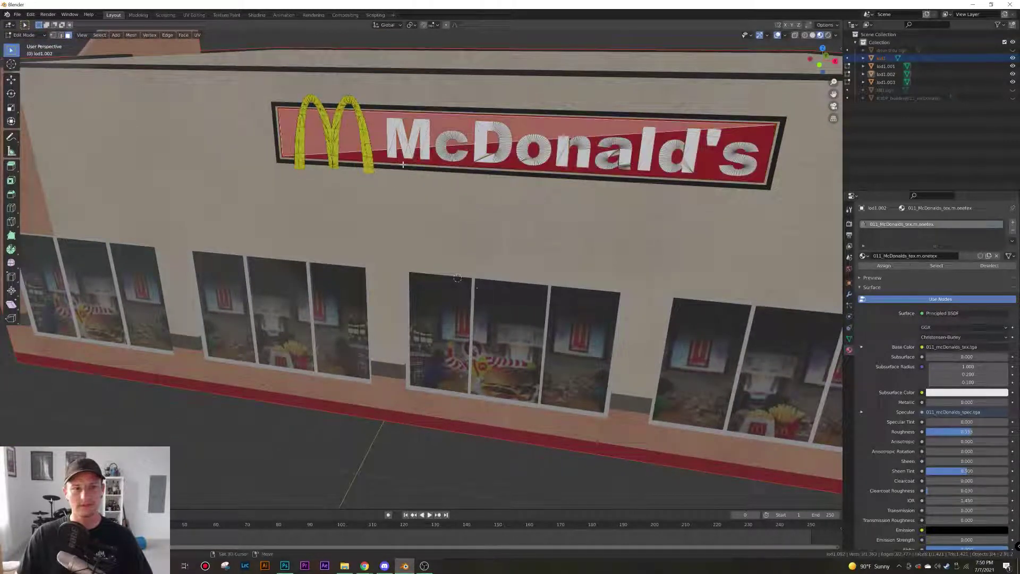
pyautogui.keyDown('shift'); pyautogui.click(443, 163); pyautogui.keyUp('shift')
pyautogui.scroll(3, 584, 172)
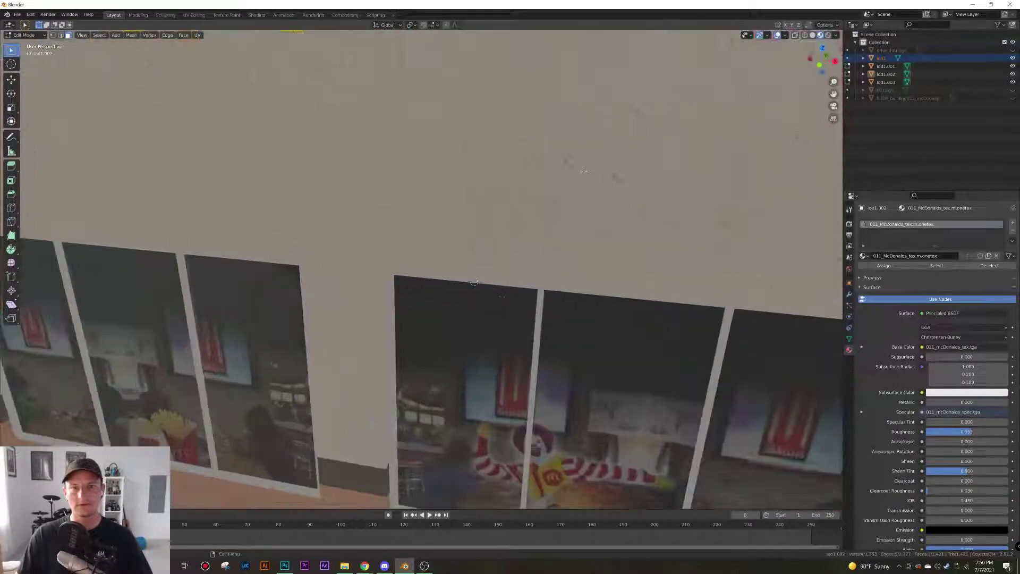
pyautogui.moveTo(584, 171); pyautogui.dragTo(556, 138, button='middle')
pyautogui.click(371, 313)
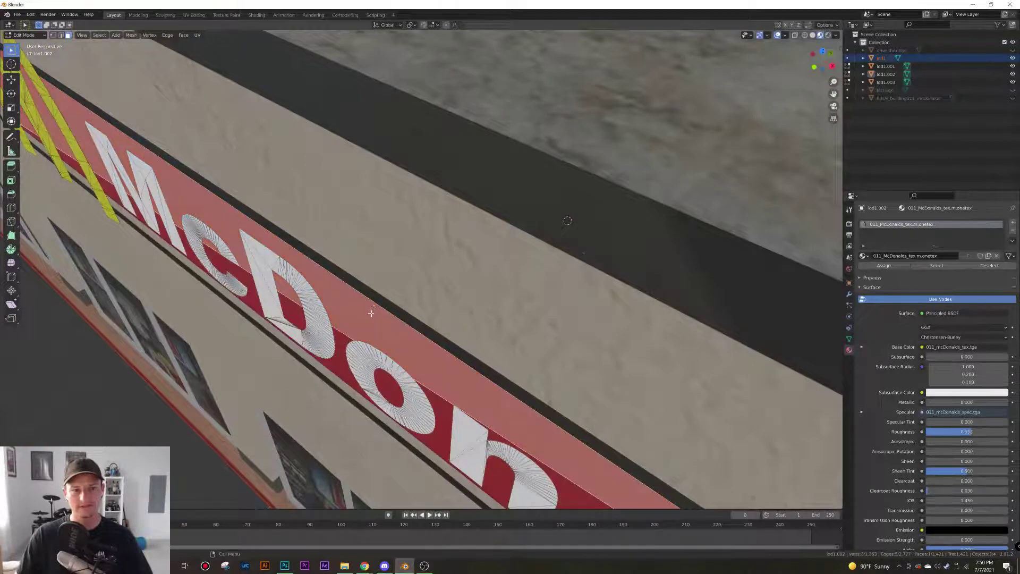
pyautogui.moveTo(369, 307); pyautogui.dragTo(381, 302, button='middle')
# Leave the shared editing, open only the red panel object lod1.002 for editing and select its top side face
pyautogui.press('Tab')
pyautogui.click(525, 188)
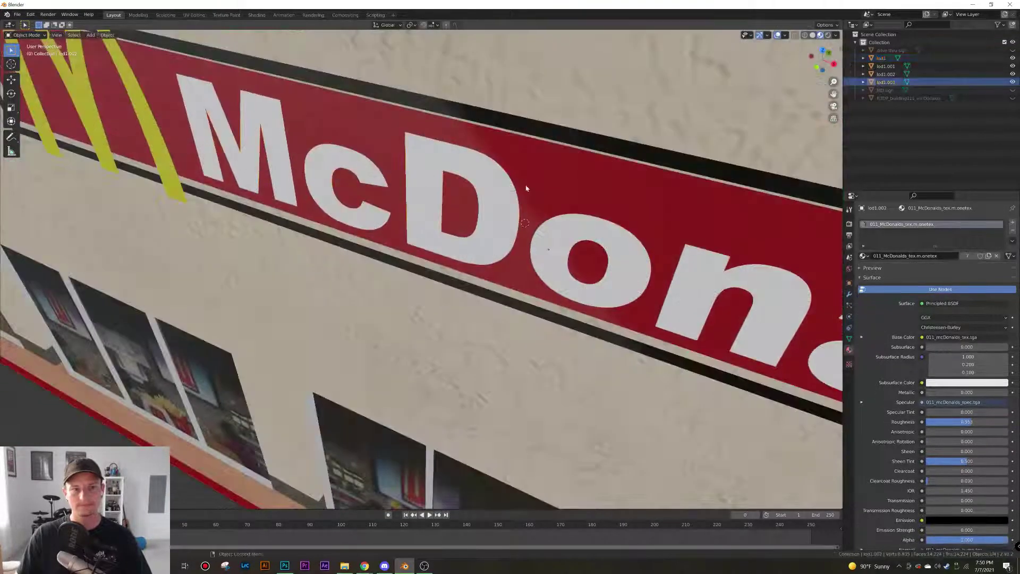
pyautogui.click(522, 188)
pyautogui.press('Tab')
pyautogui.click(561, 147)
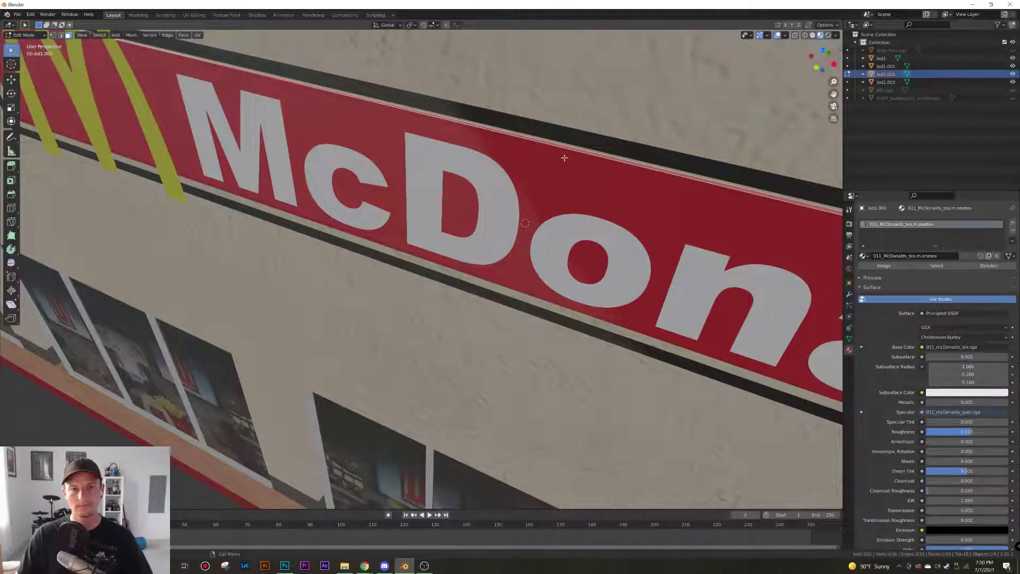
pyautogui.moveTo(564, 158); pyautogui.dragTo(392, 223, button='middle')
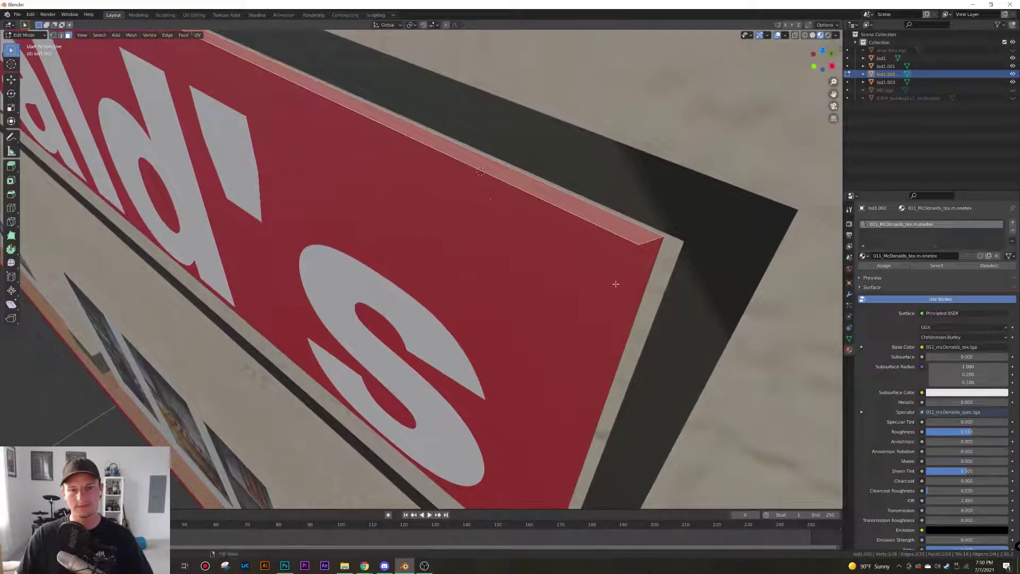
# Add the panel's remaining side faces around all four edges to the selection and delete them, keeping only the front
pyautogui.moveTo(616, 284); pyautogui.dragTo(503, 339, button='middle')
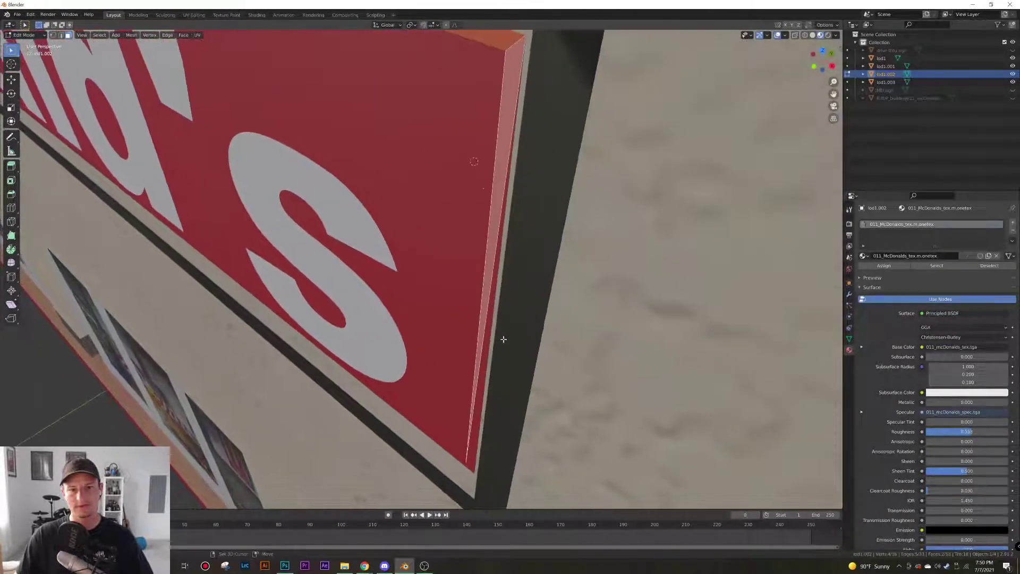
pyautogui.keyDown('shift'); pyautogui.click(485, 347); pyautogui.keyUp('shift')
pyautogui.moveTo(428, 333); pyautogui.dragTo(508, 350, button='middle')
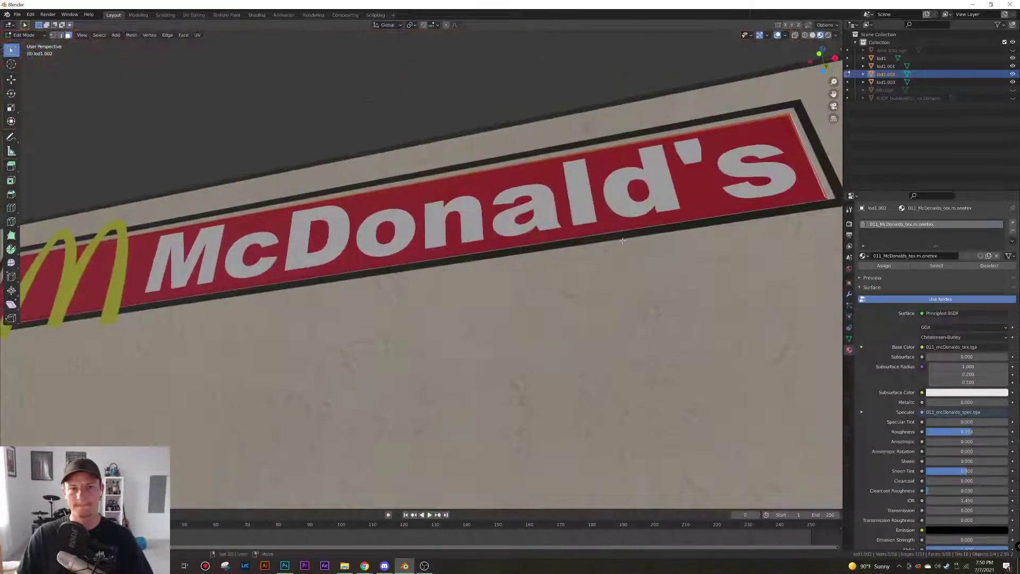
pyautogui.keyDown('shift'); pyautogui.click(627, 228); pyautogui.keyUp('shift')
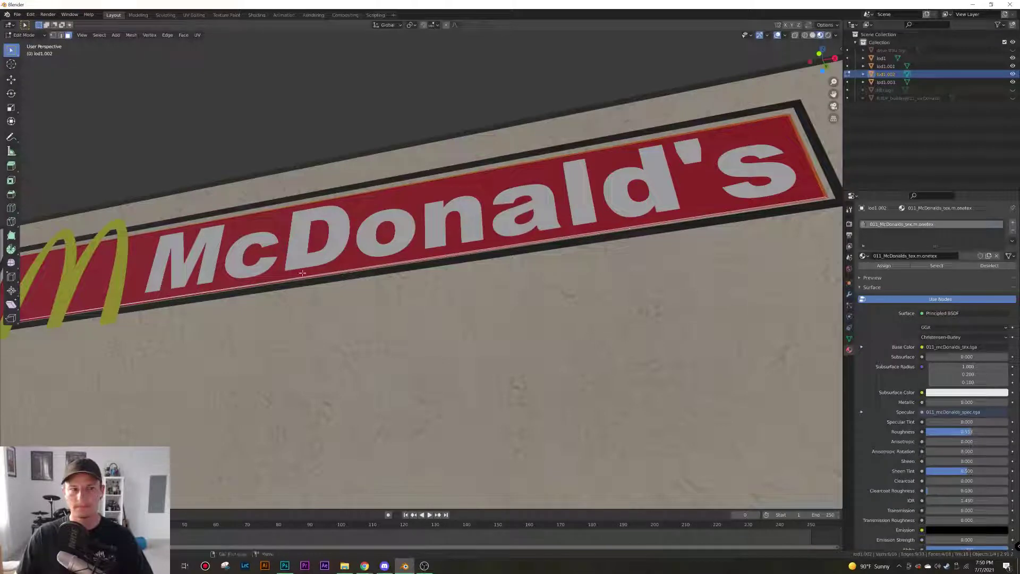
pyautogui.keyDown('shift'); pyautogui.moveTo(393, 267); pyautogui.dragTo(587, 242, button='middle'); pyautogui.keyUp('shift')
pyautogui.scroll(4, 460, 286)
pyautogui.keyDown('shift'); pyautogui.click(439, 317); pyautogui.keyUp('shift')
pyautogui.moveTo(370, 294); pyautogui.dragTo(415, 307, button='middle')
pyautogui.keyDown('shift'); pyautogui.click(502, 258); pyautogui.keyUp('shift')
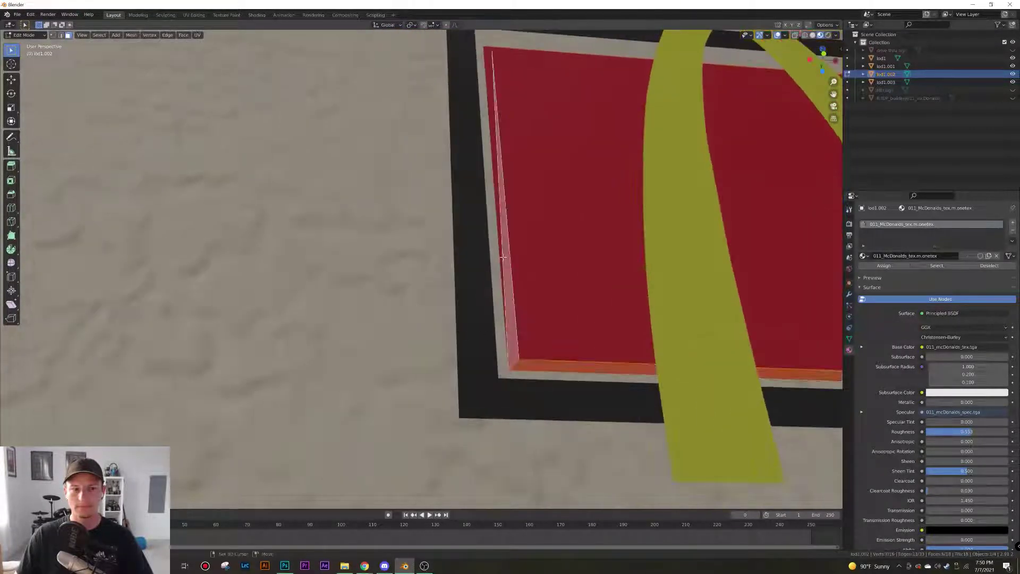
pyautogui.keyDown('shift'); pyautogui.click(496, 173); pyautogui.keyUp('shift')
pyautogui.moveTo(533, 239); pyautogui.dragTo(470, 361, button='middle')
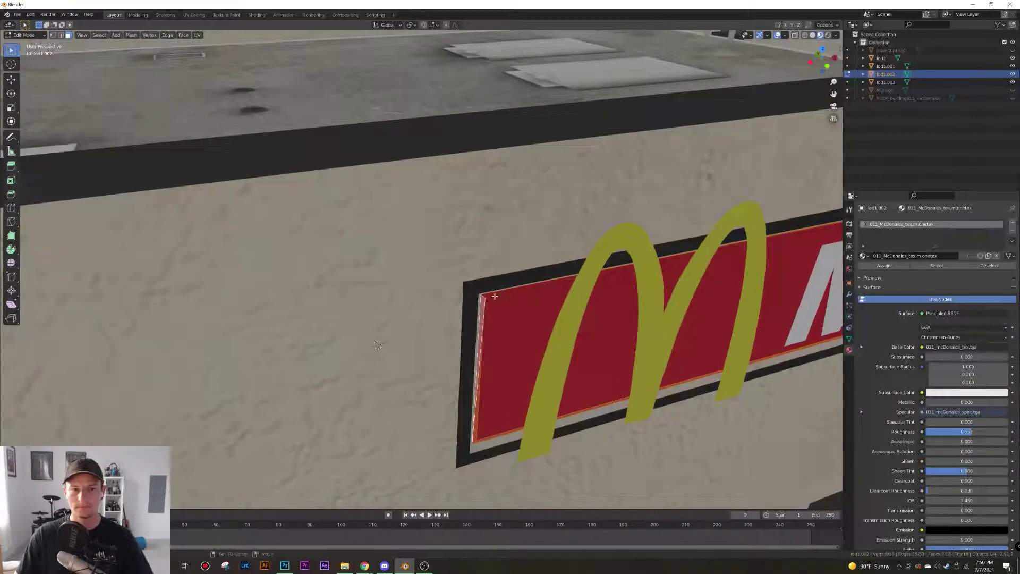
pyautogui.keyDown('shift'); pyautogui.click(494, 295); pyautogui.keyUp('shift')
pyautogui.press('x')
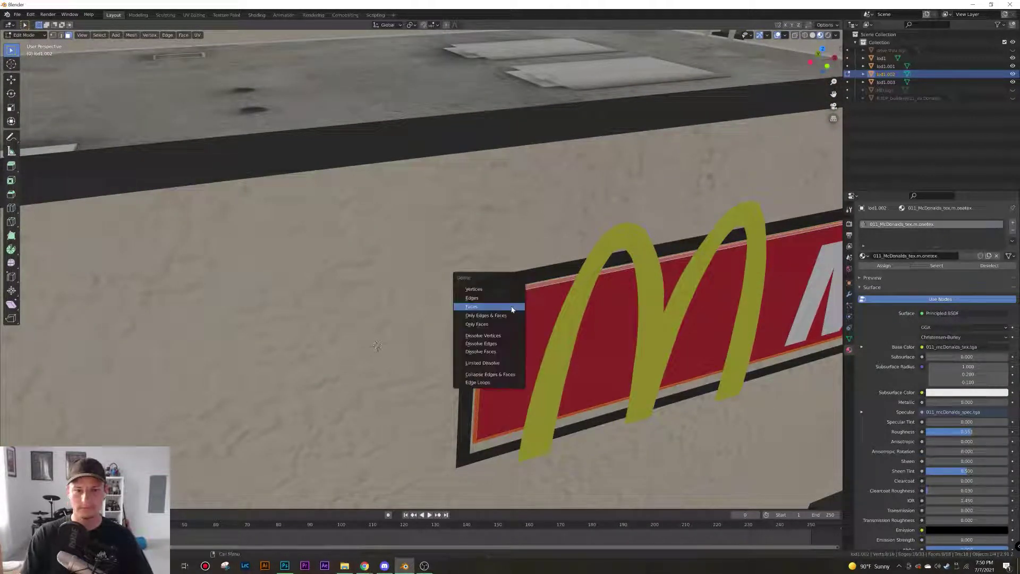
pyautogui.click(511, 306)
# In front view, scale the red panel's two front faces along Z to fit the sign frame and return to Object Mode
pyautogui.moveTo(516, 312); pyautogui.dragTo(317, 301, button='middle')
pyautogui.scroll(-5, 317, 301)
pyautogui.press('KP_1')
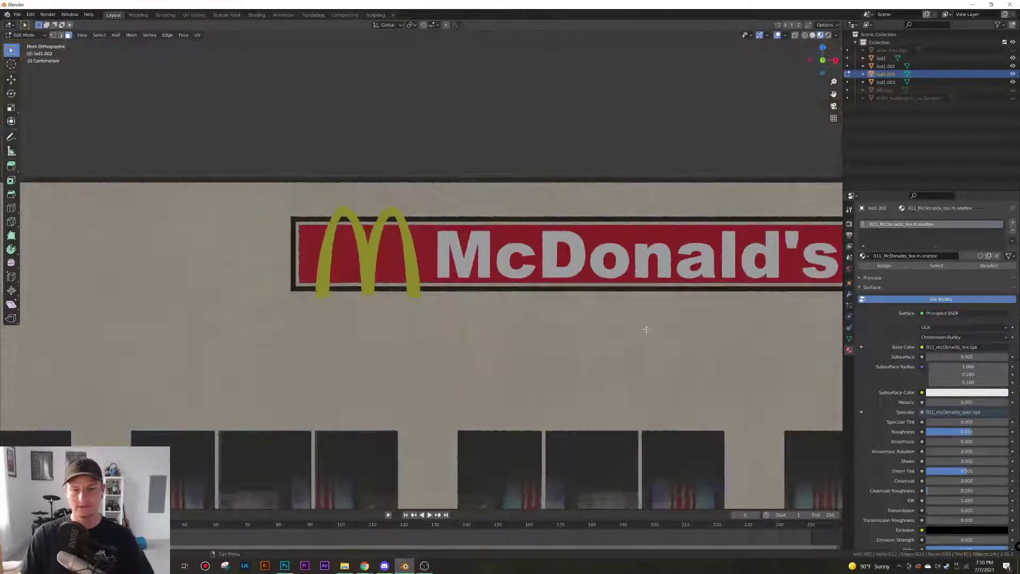
pyautogui.keyDown('shift'); pyautogui.moveTo(646, 330); pyautogui.dragTo(544, 285, button='middle'); pyautogui.keyUp('shift')
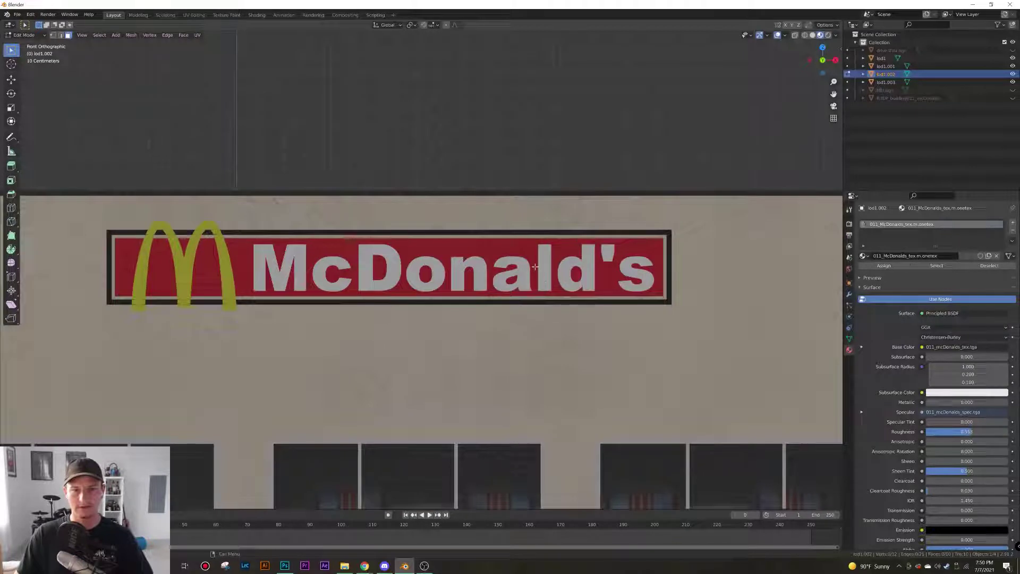
pyautogui.click(535, 267)
pyautogui.keyDown('shift'); pyautogui.click(508, 251); pyautogui.keyUp('shift')
pyautogui.press('s')
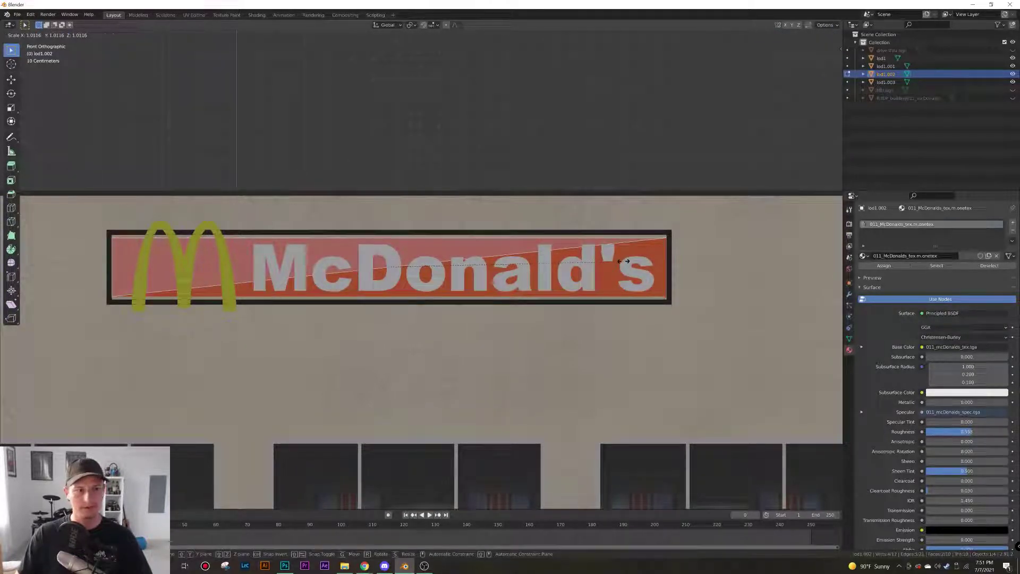
pyautogui.press('z')
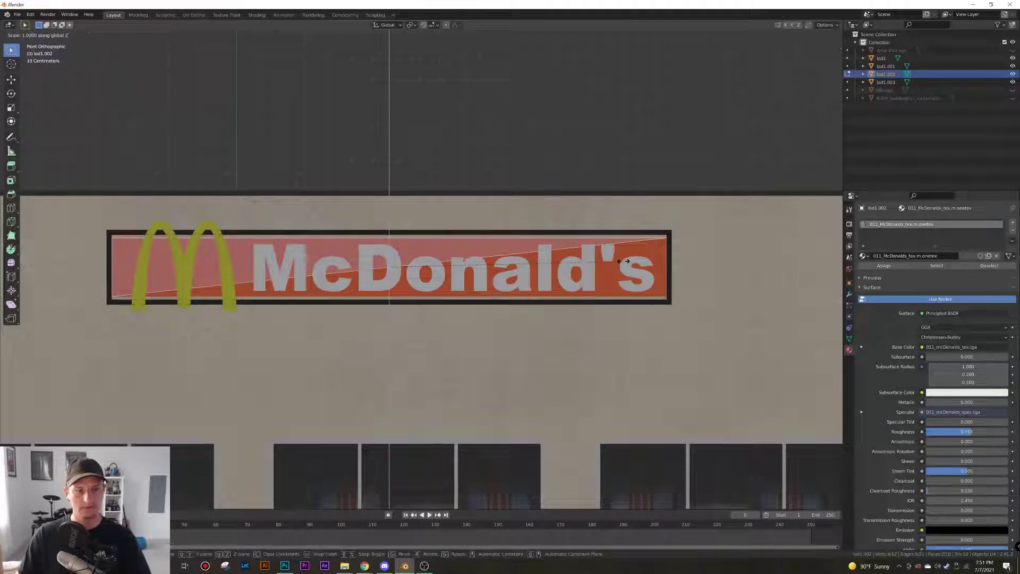
pyautogui.click(648, 244)
pyautogui.moveTo(618, 291); pyautogui.dragTo(444, 372, button='middle')
pyautogui.press('Tab')
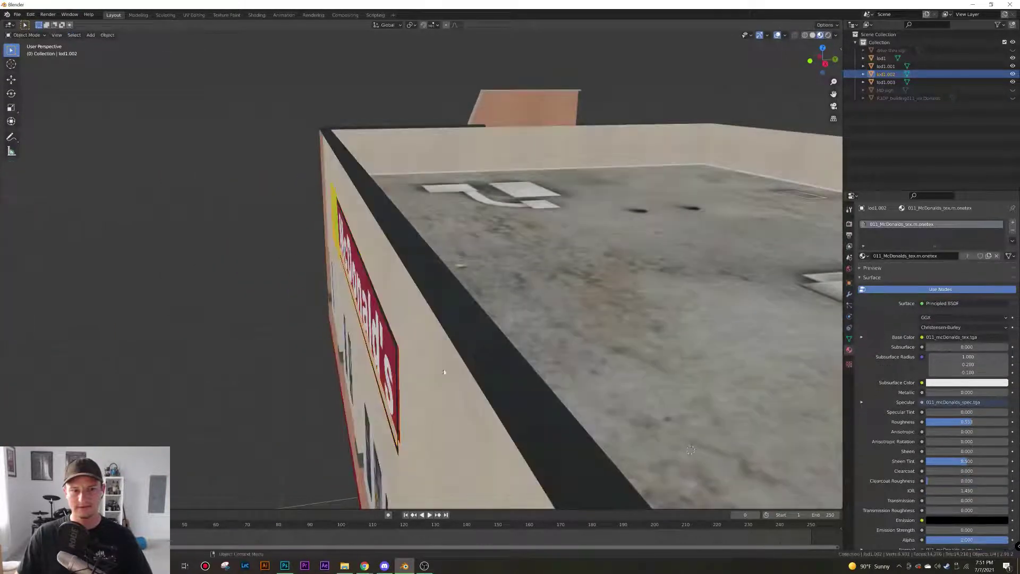
# Select lod1, lod1.001, lod1.002 and lod1.003 and move them into a newly created collection
pyautogui.click(394, 370)
pyautogui.moveTo(382, 337); pyautogui.dragTo(598, 280, button='middle')
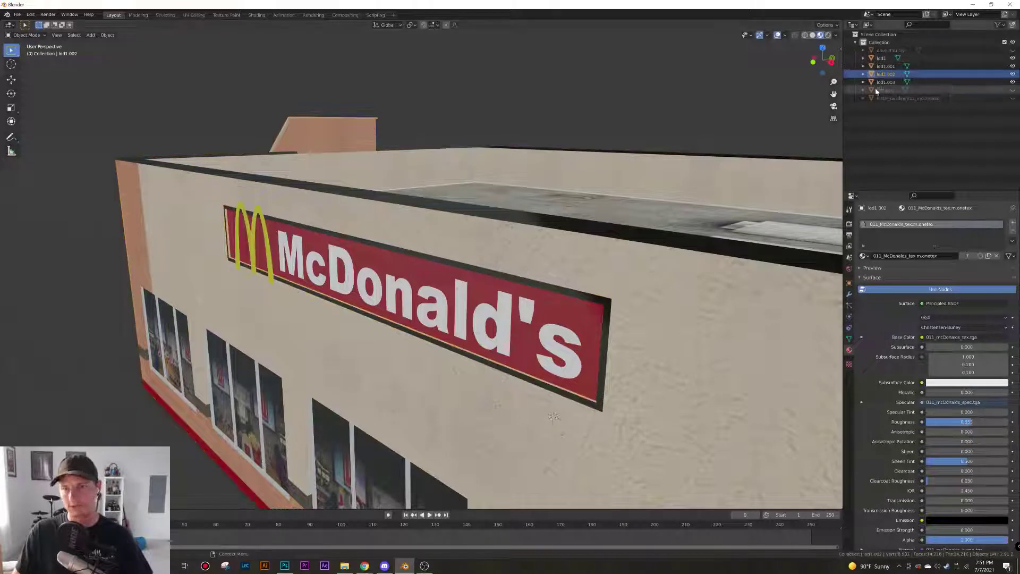
pyautogui.keyDown('shift'); pyautogui.click(893, 84); pyautogui.keyUp('shift')
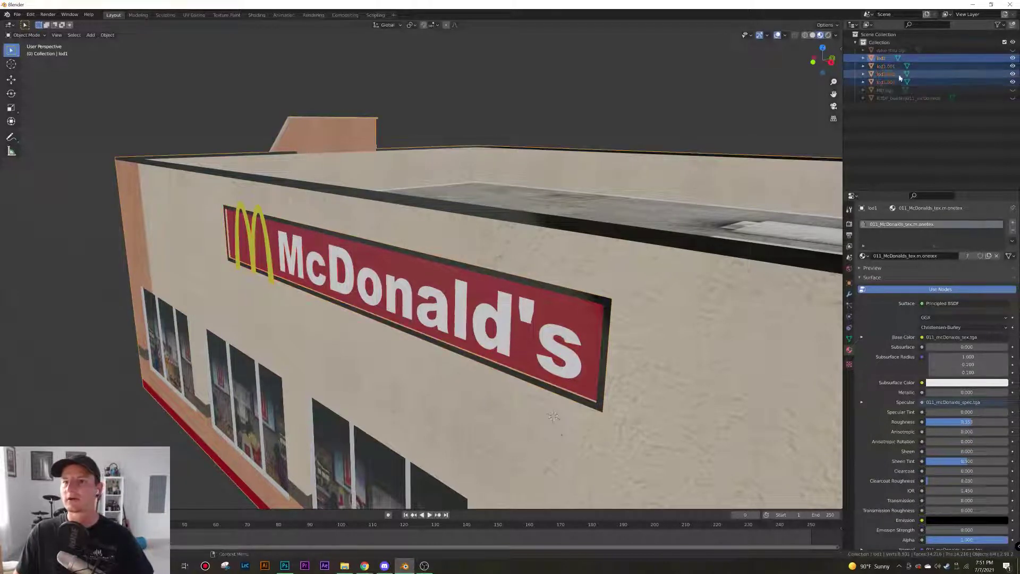
pyautogui.click(1012, 25)
pyautogui.moveTo(891, 87); pyautogui.dragTo(879, 106)
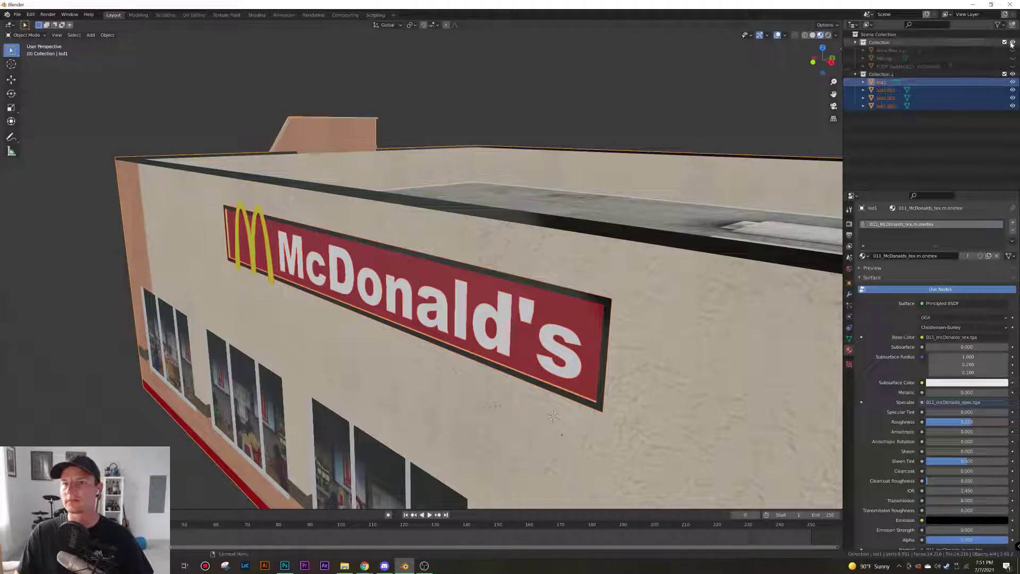
# Collapse the original Collection in the object list and deselect all the lod1 objects
pyautogui.click(856, 42)
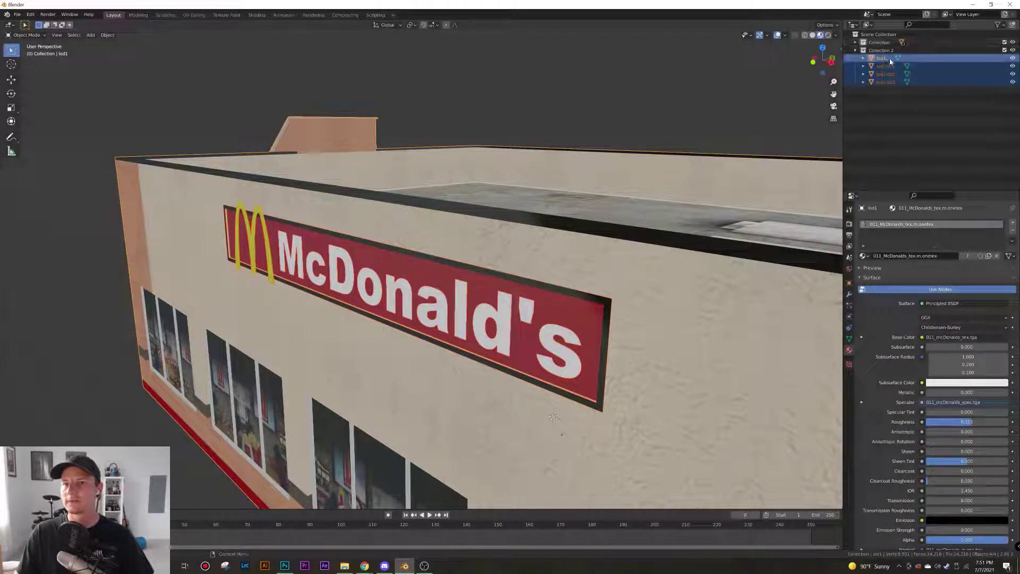
pyautogui.hotkey('alt', 'a')
pyautogui.moveTo(510, 336); pyautogui.dragTo(572, 334, button='middle')
pyautogui.scroll(-9, 572, 334)
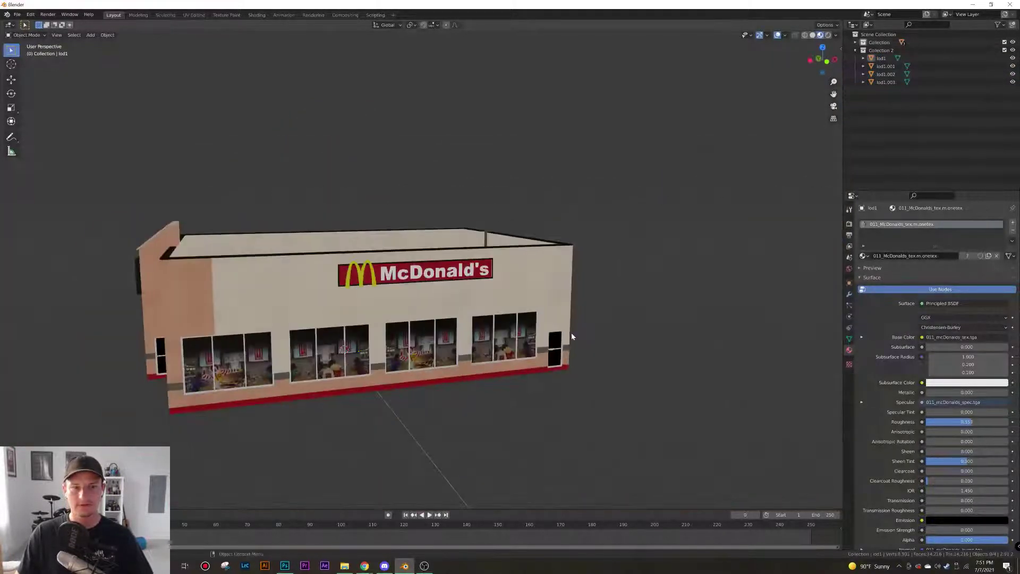
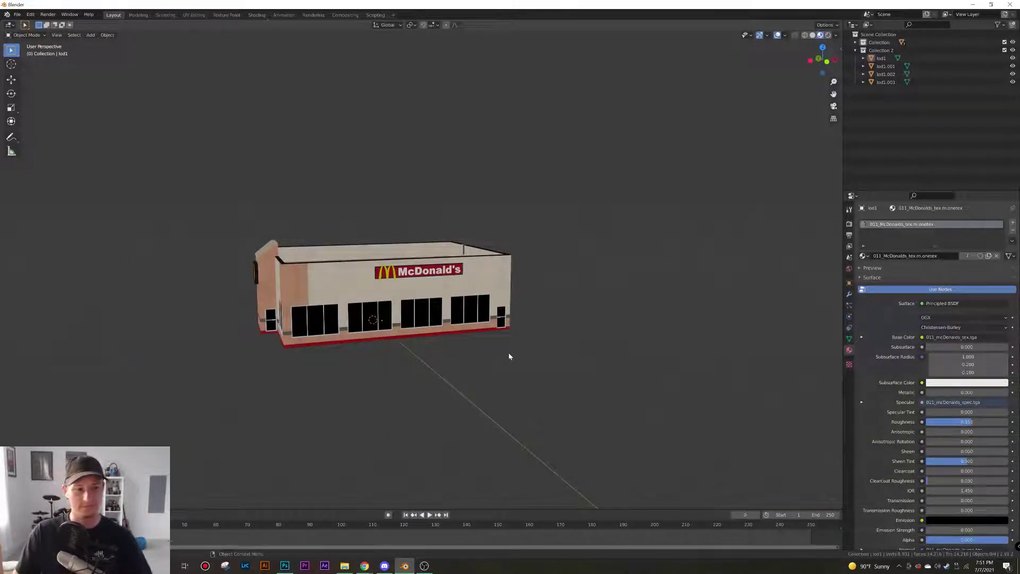
pyautogui.moveTo(509, 356); pyautogui.dragTo(391, 376, button='middle')
pyautogui.moveTo(479, 332); pyautogui.dragTo(526, 314, button='middle')
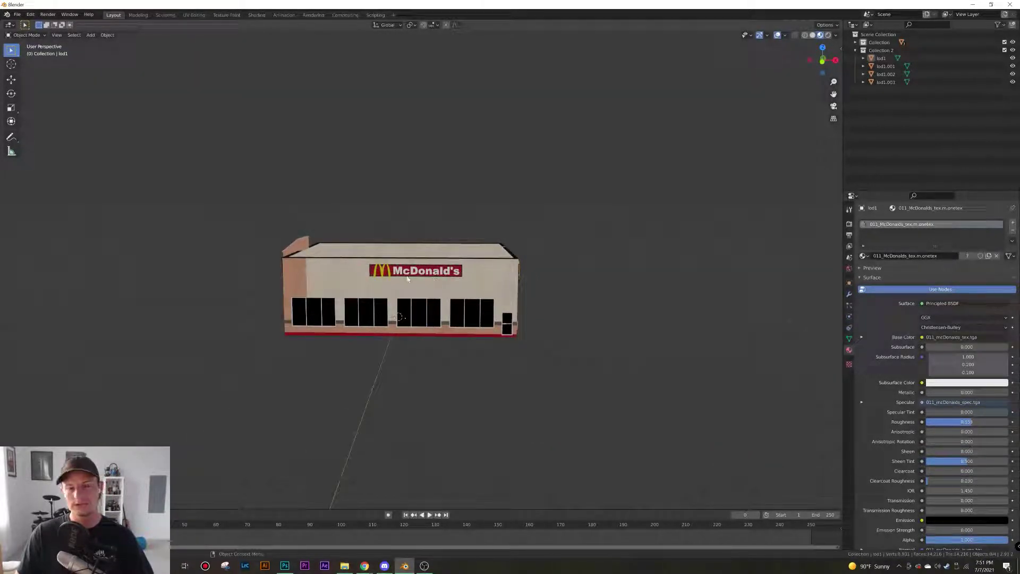
# Select the simplified arches, lettering and red panel on the front wall, duplicate them, and move the copies along Y beyond the back wall
pyautogui.click(388, 276)
pyautogui.click(385, 275)
pyautogui.moveTo(466, 284); pyautogui.dragTo(395, 294, button='middle')
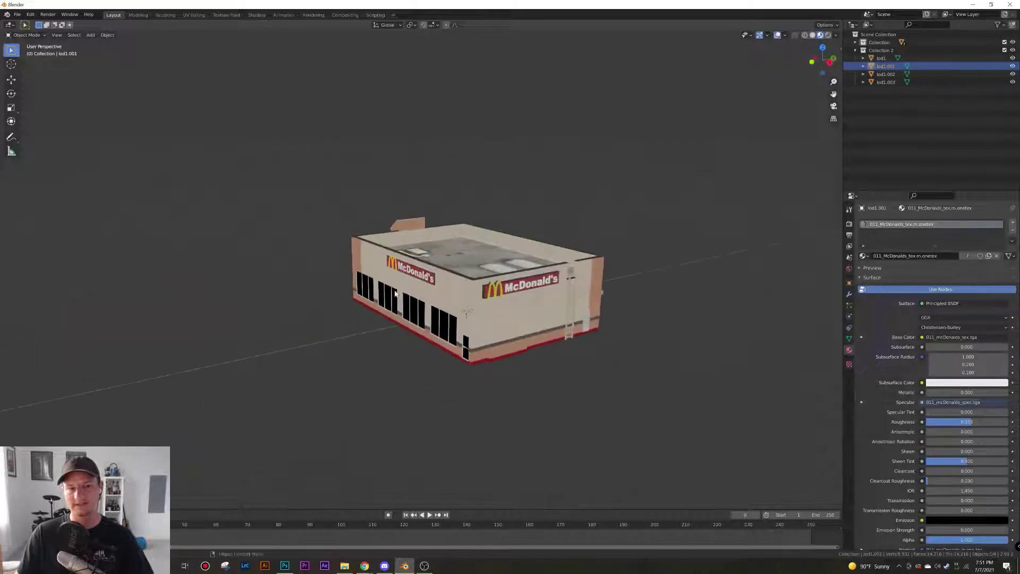
pyautogui.moveTo(489, 301); pyautogui.dragTo(552, 300, button='middle')
pyautogui.keyDown('shift'); pyautogui.click(439, 277); pyautogui.keyUp('shift')
pyautogui.scroll(7, 439, 277)
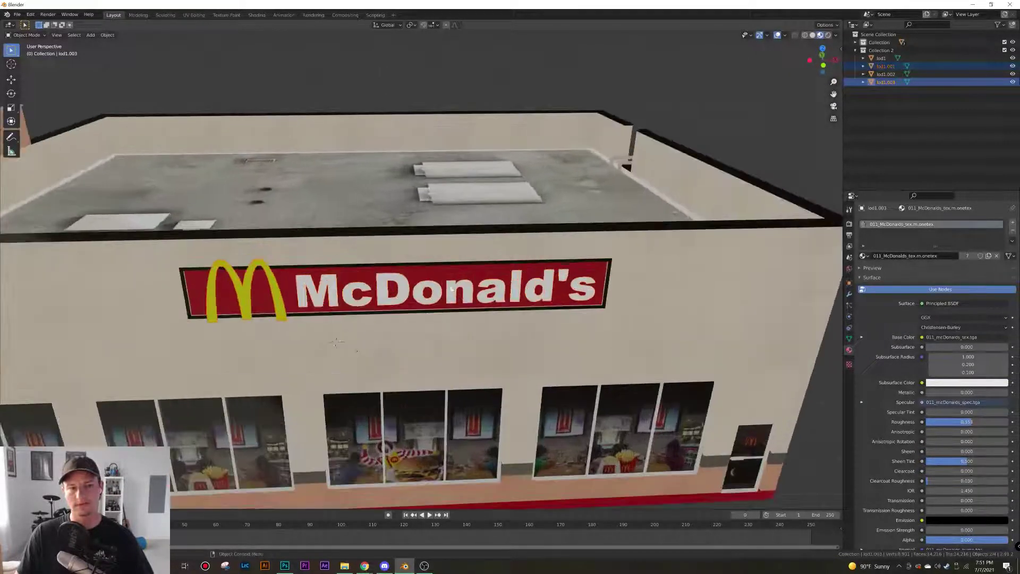
pyautogui.keyDown('shift'); pyautogui.click(444, 274); pyautogui.keyUp('shift')
pyautogui.scroll(-5, 444, 274)
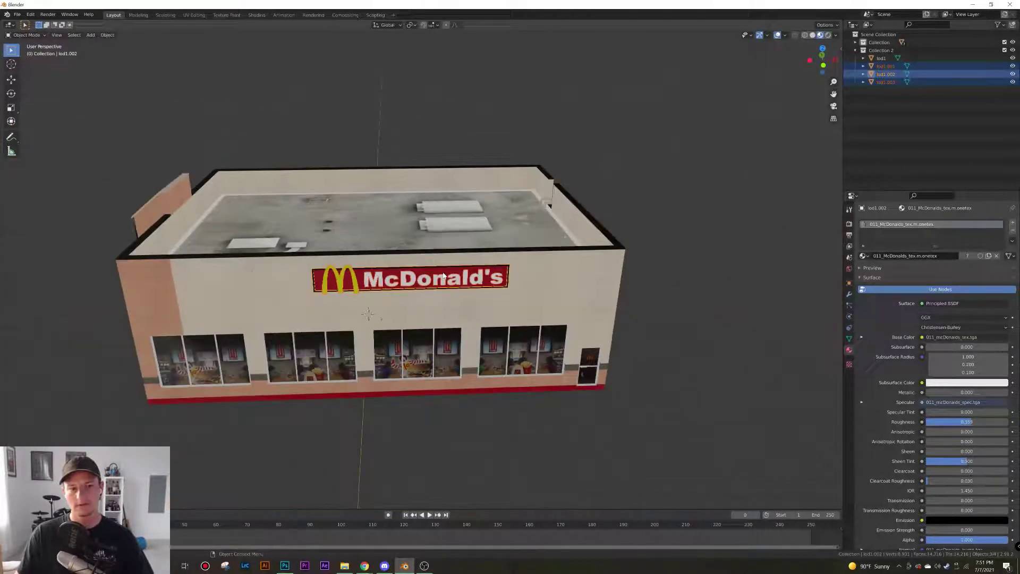
pyautogui.hotkey('shift', 'd')
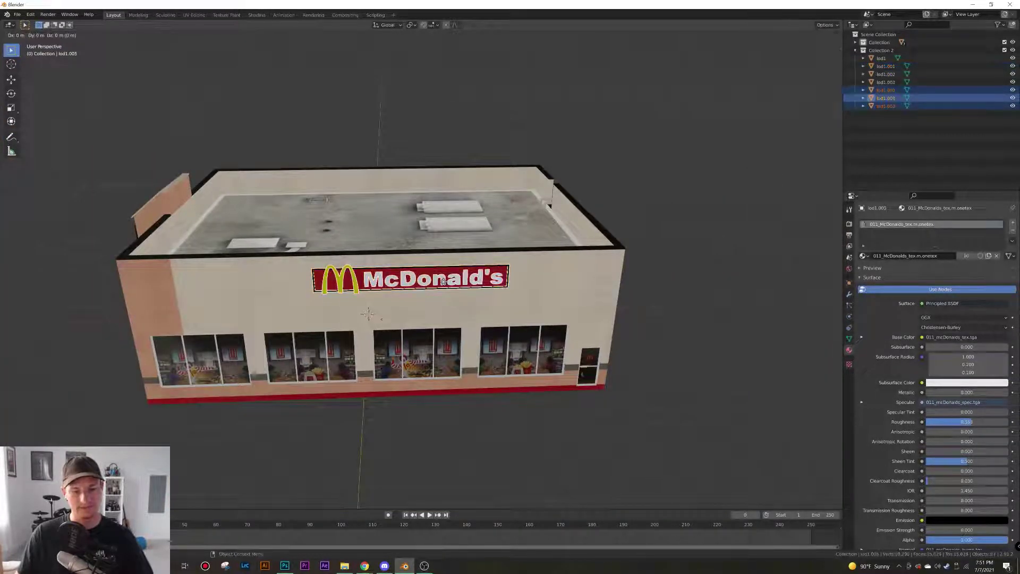
pyautogui.press('y')
pyautogui.click(426, 172)
pyautogui.moveTo(426, 173); pyautogui.dragTo(413, 374, button='middle')
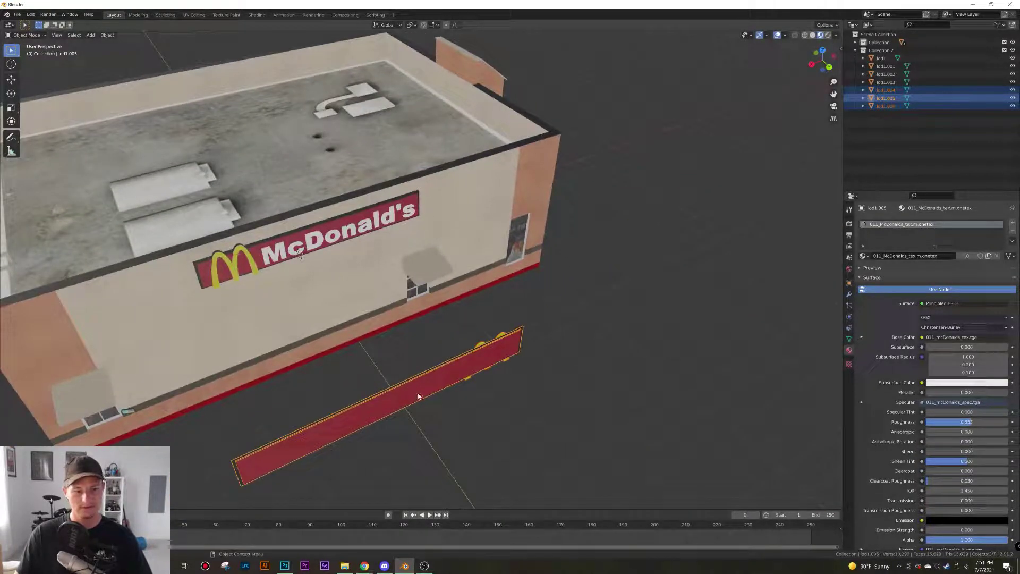
# Set the origins of the duplicated sign parts to their center of mass (volume)
pyautogui.press('g')
pyautogui.rightClick(439, 399)
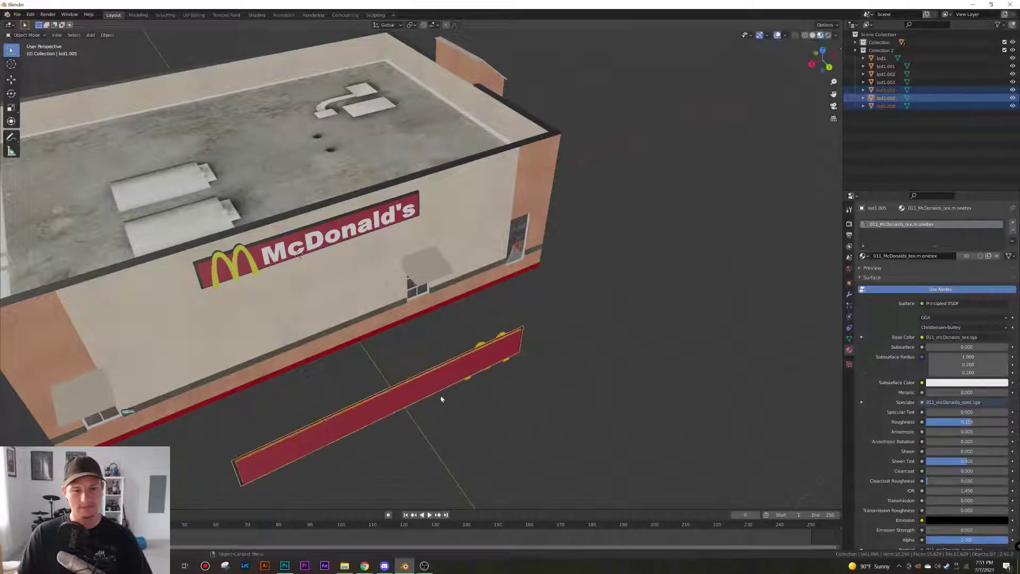
pyautogui.rightClick(422, 392)
pyautogui.moveTo(419, 410)
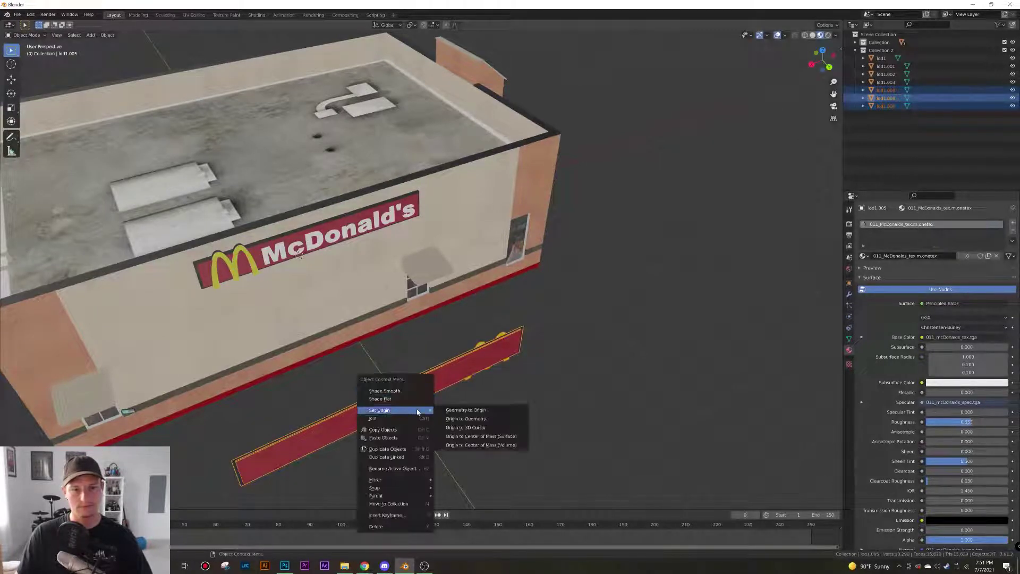
pyautogui.click(483, 446)
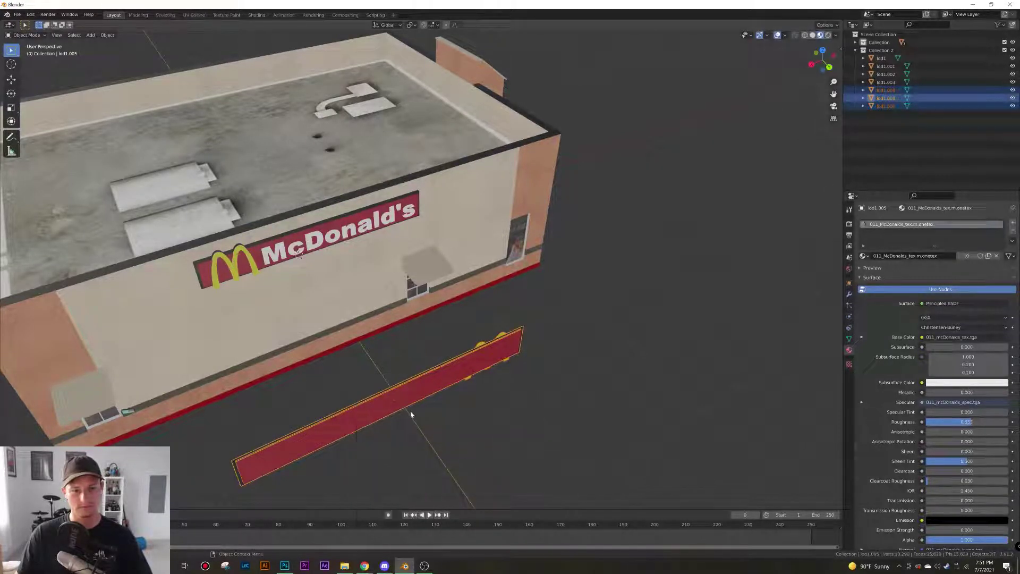
pyautogui.press('r')
pyautogui.press('z')
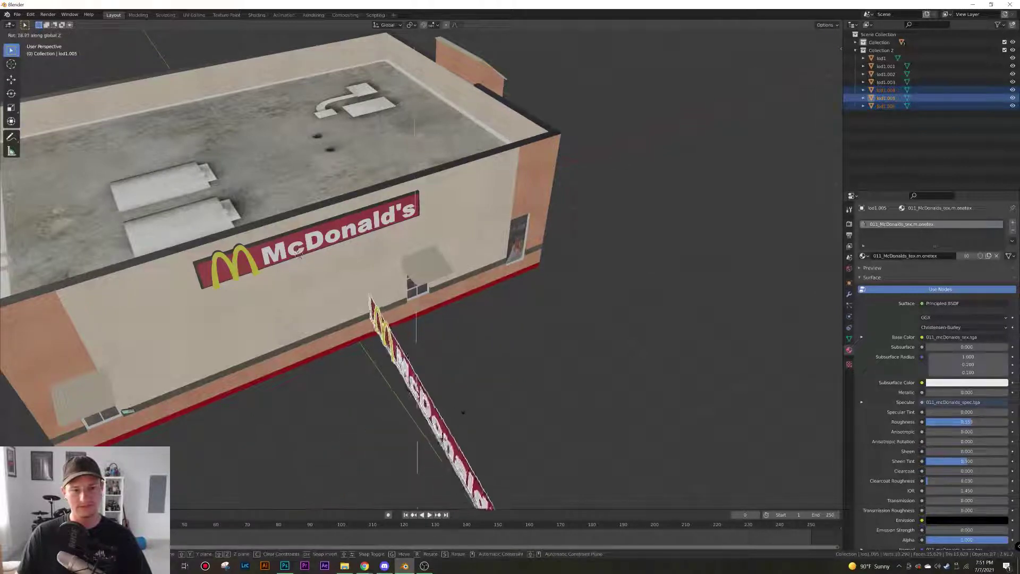
pyautogui.rightClick(615, 289)
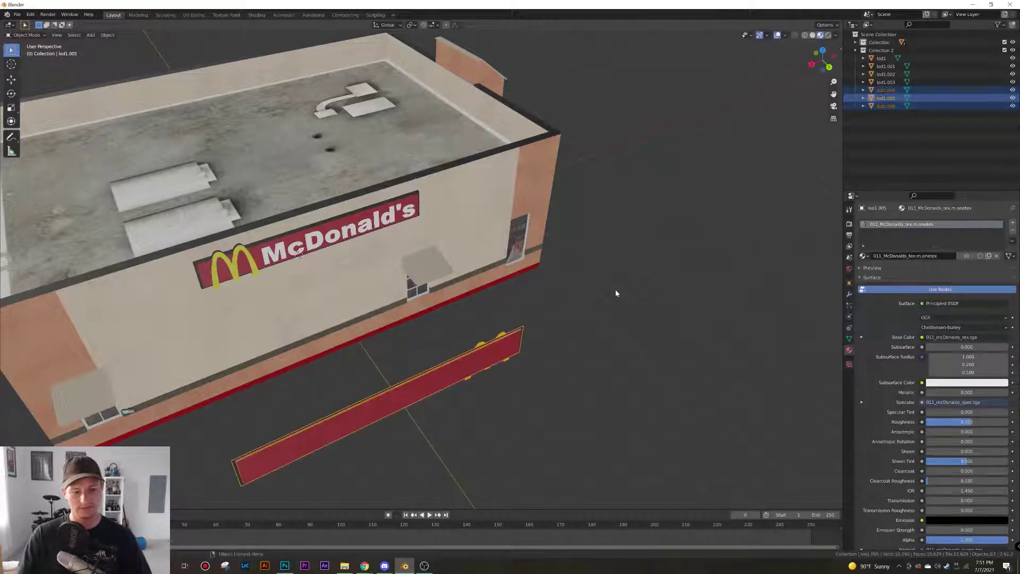
# Rotate the duplicated sign parts 180 degrees around Z to face away from the back wall
pyautogui.write('rz180')
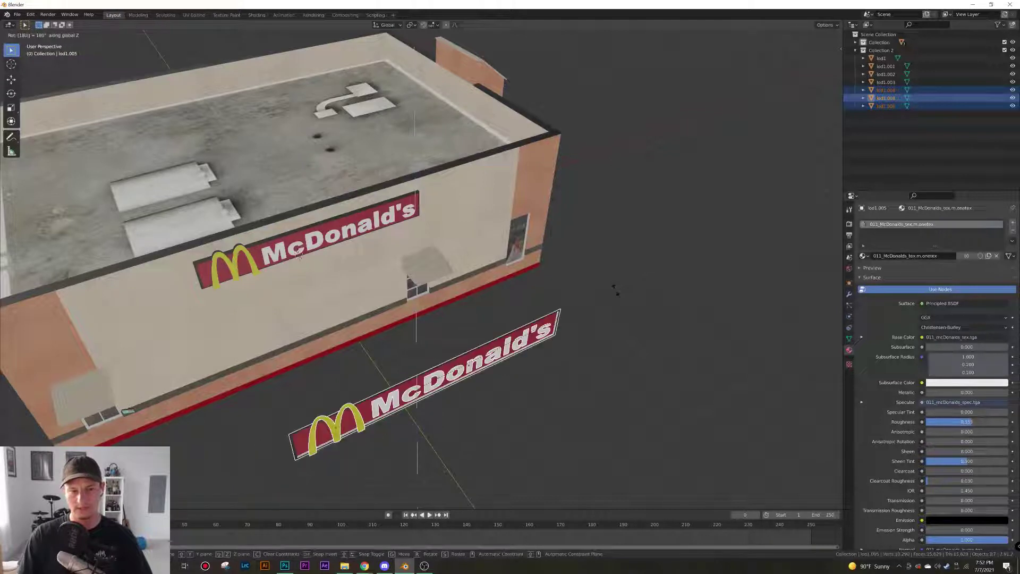
pyautogui.press('Return')
pyautogui.moveTo(615, 293); pyautogui.dragTo(535, 326, button='middle')
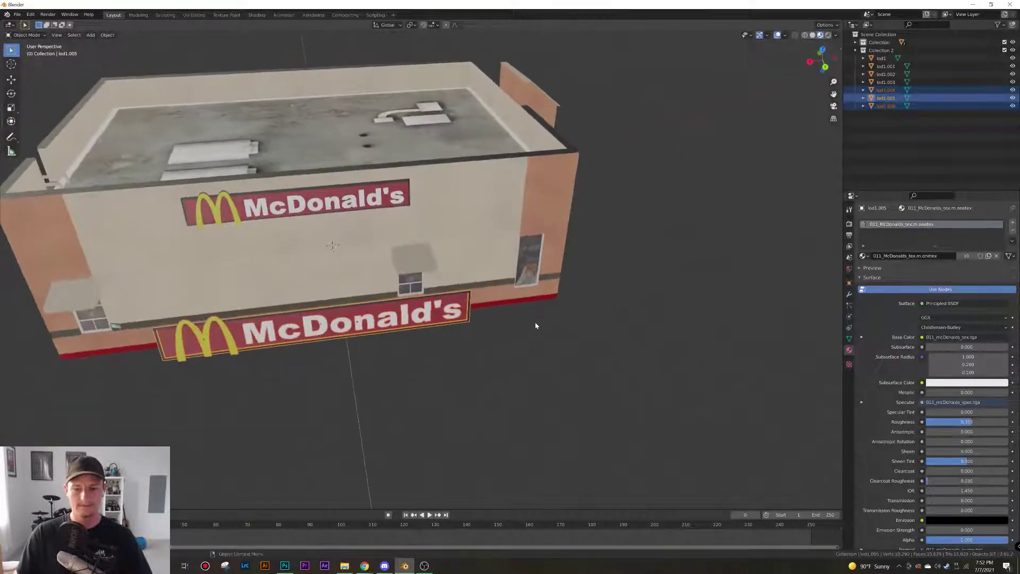
# In back view, move the duplicated sign along X to line up with the original sign on the back wall
pyautogui.press('ctrl+KP_3')
pyautogui.press('ctrl+KP_1')
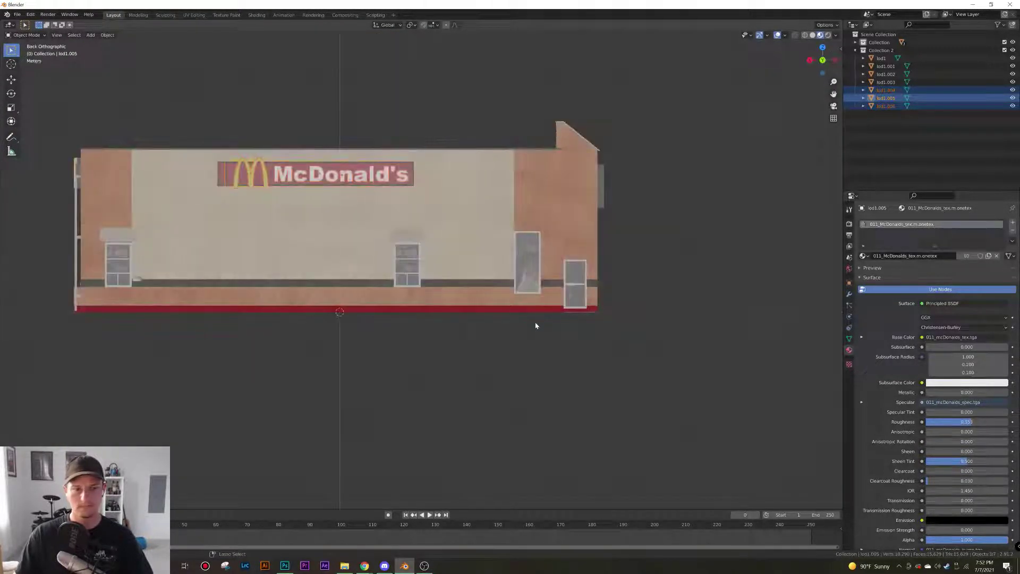
pyautogui.keyDown('shift'); pyautogui.moveTo(292, 214); pyautogui.dragTo(405, 301, button='middle'); pyautogui.keyUp('shift')
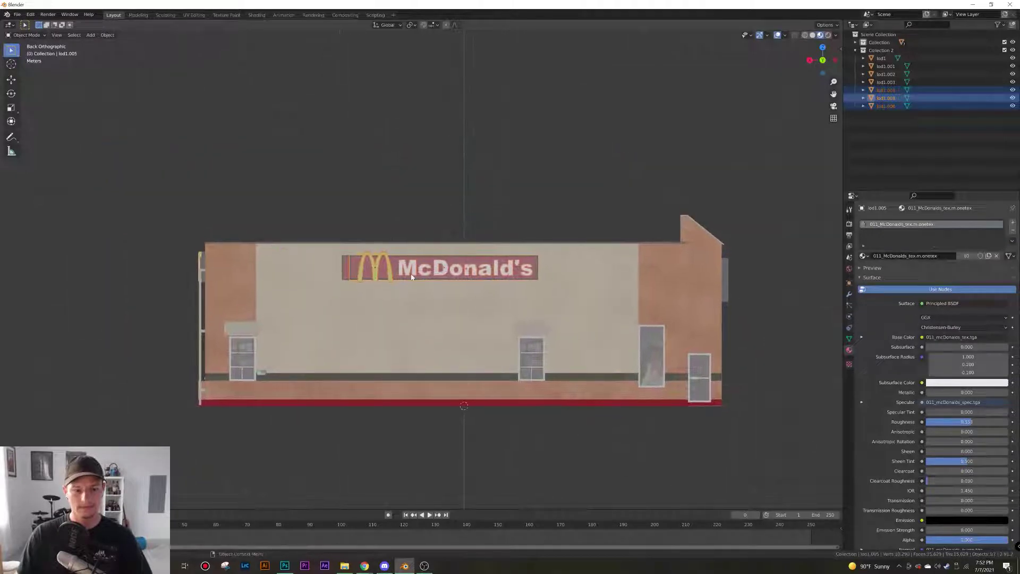
pyautogui.click(411, 276)
pyautogui.press('g')
pyautogui.press('x')
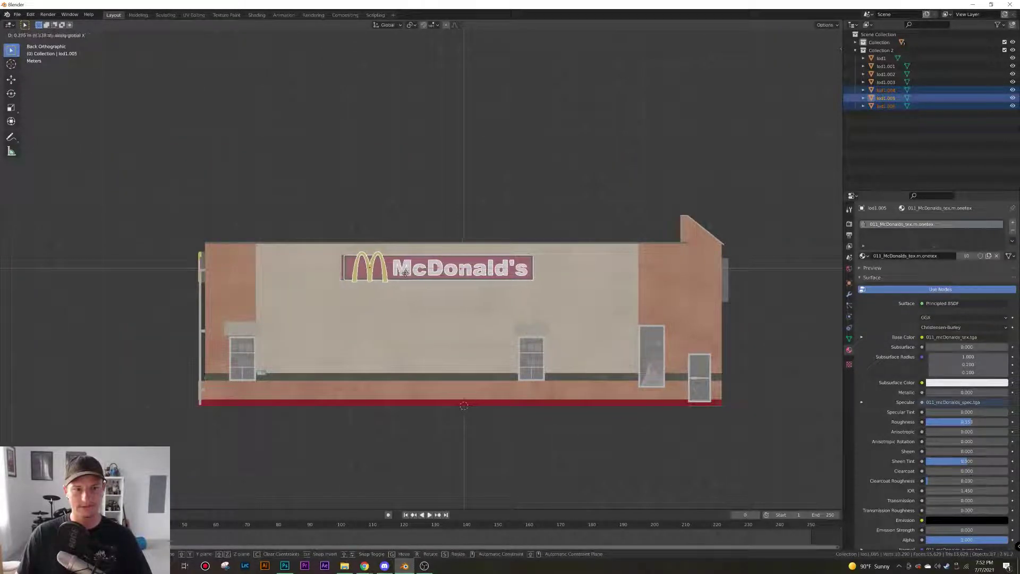
pyautogui.click(403, 273)
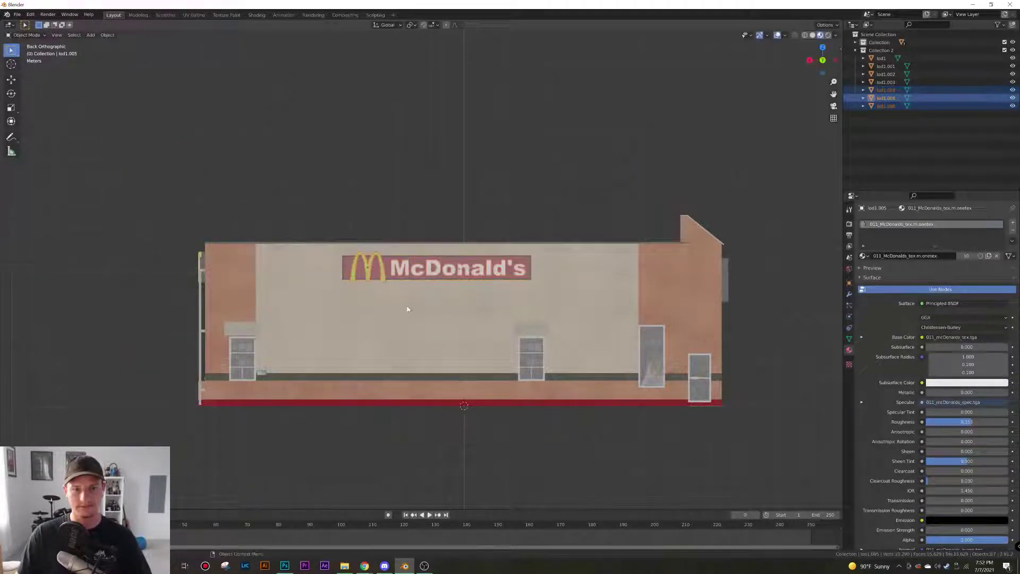
# Move the duplicated sign along Y until it sits just in front of the back wall's original sign
pyautogui.moveTo(408, 309); pyautogui.dragTo(415, 345, button='middle')
pyautogui.press('g')
pyautogui.press('y')
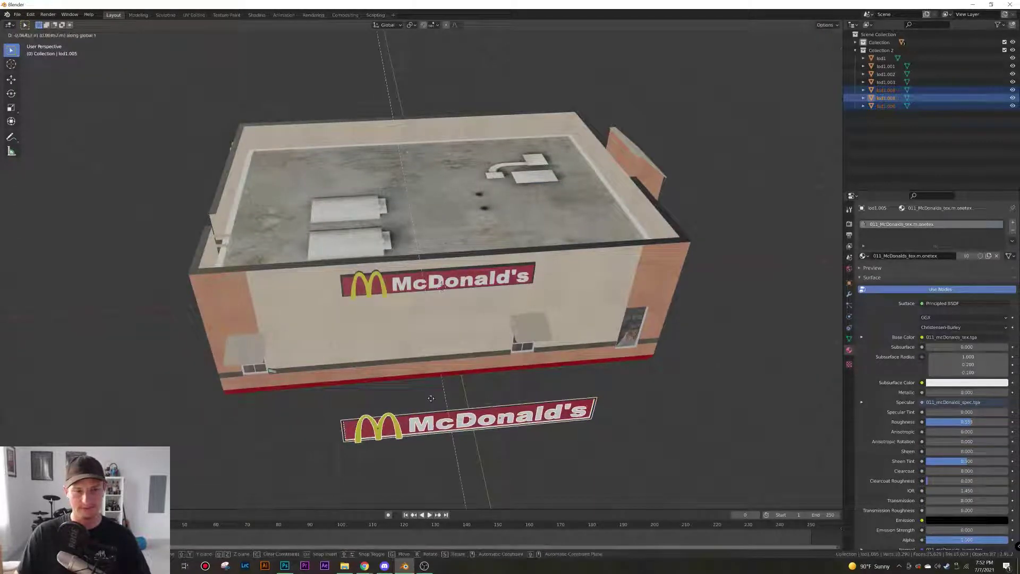
pyautogui.click(434, 256)
# Select the duplicated arches, panel and lettering (lod1.004, lod1.005 and lod1.006) and hide them
pyautogui.moveTo(434, 259); pyautogui.dragTo(713, 421, button='middle')
pyautogui.scroll(8, 471, 310)
pyautogui.click(713, 420)
pyautogui.click(526, 318)
pyautogui.click(403, 360)
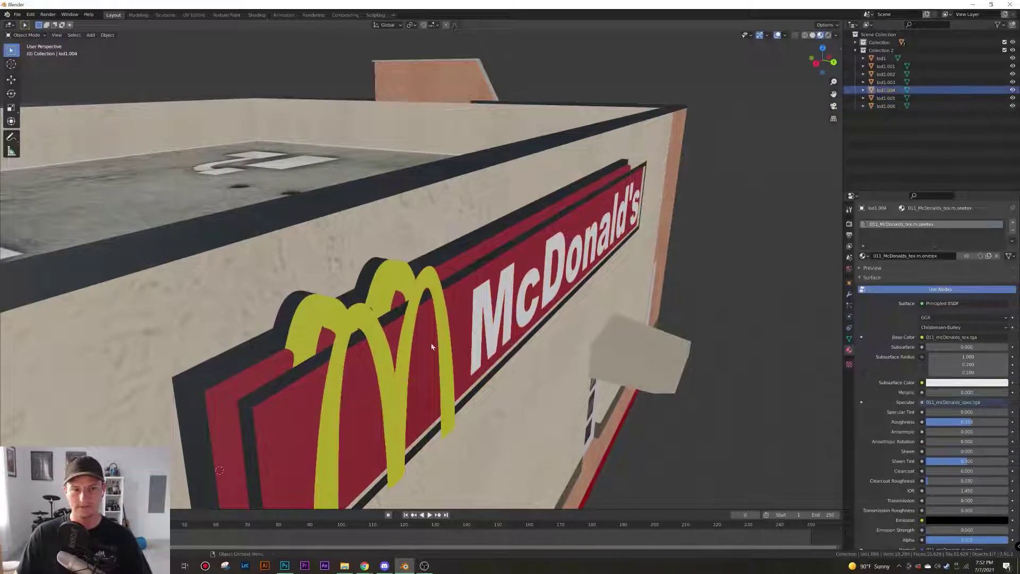
pyautogui.keyDown('shift'); pyautogui.click(437, 367); pyautogui.keyUp('shift')
pyautogui.keyDown('shift'); pyautogui.click(476, 343); pyautogui.keyUp('shift')
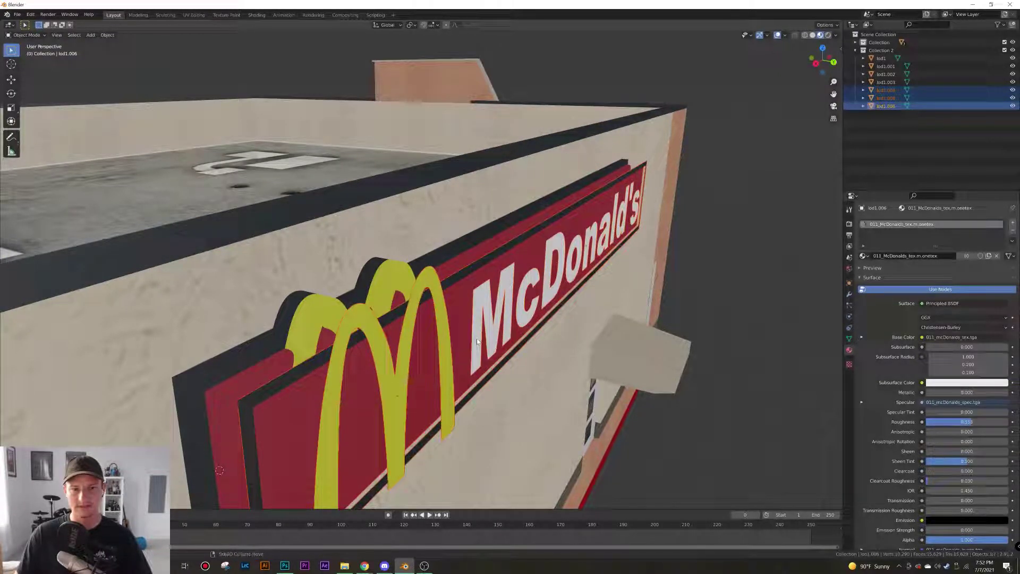
pyautogui.press('Delete')
# Edit lod1, select the whole detailed sign on the back wall, including arches, lettering and backing panel, and delete its faces
pyautogui.click(428, 343)
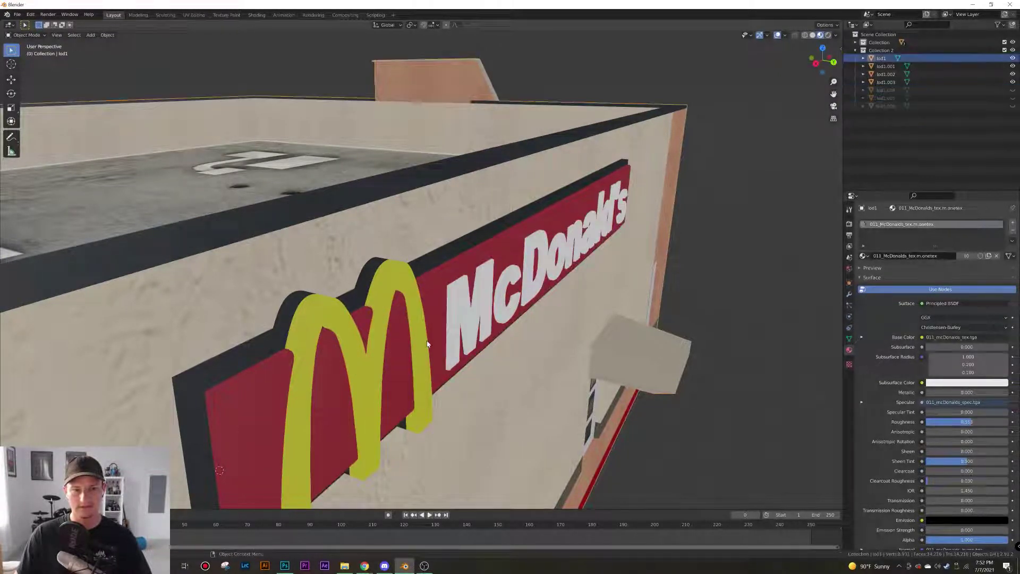
pyautogui.press('Tab')
pyautogui.click(327, 363)
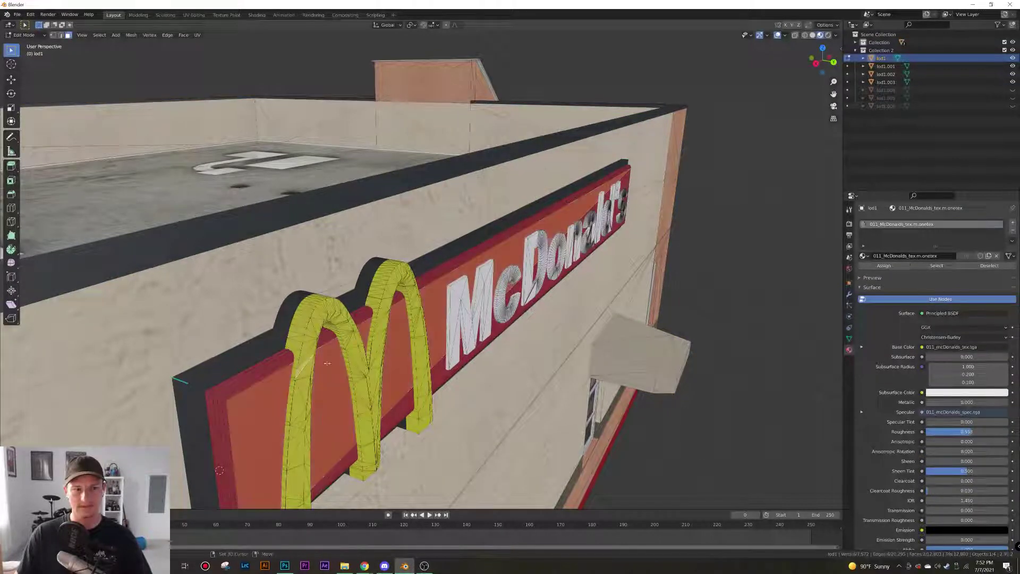
pyautogui.moveTo(487, 328); pyautogui.dragTo(437, 313, button='middle')
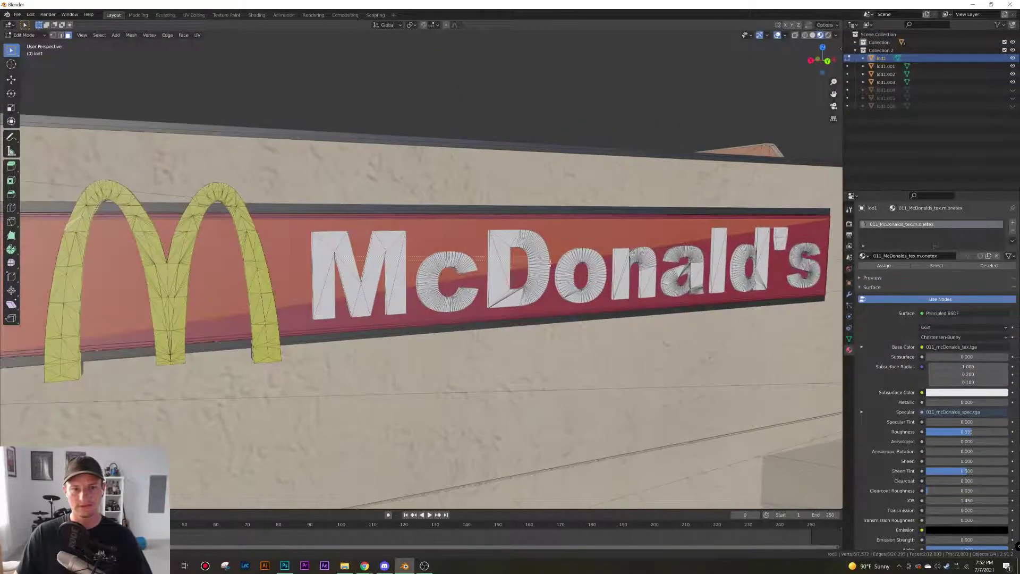
pyautogui.moveTo(550, 264); pyautogui.dragTo(686, 276)
pyautogui.keyDown('shift'); pyautogui.moveTo(687, 277); pyautogui.dragTo(601, 273, button='middle'); pyautogui.keyUp('shift')
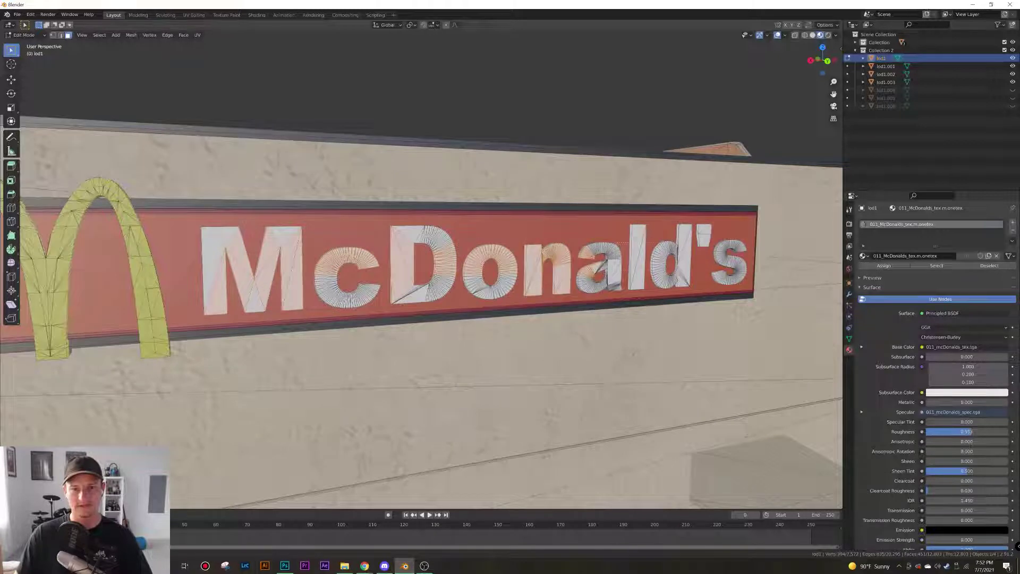
pyautogui.keyDown('shift'); pyautogui.moveTo(726, 272); pyautogui.dragTo(730, 278); pyautogui.keyUp('shift')
pyautogui.press('ctrl+KP_Add')
pyautogui.press('ctrl+KP_Add')
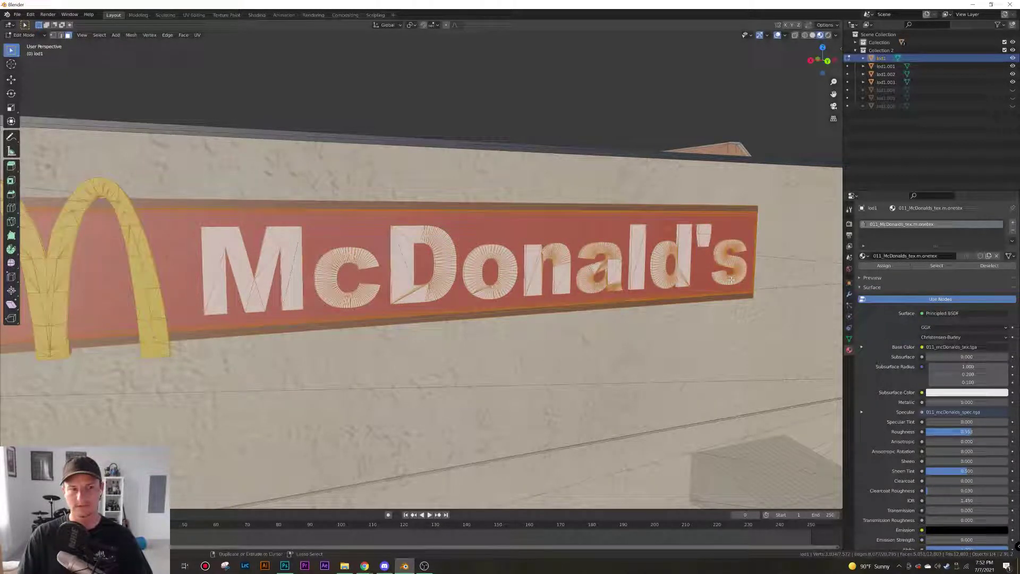
pyautogui.moveTo(731, 279); pyautogui.dragTo(678, 326, button='middle')
pyautogui.scroll(-2, 678, 325)
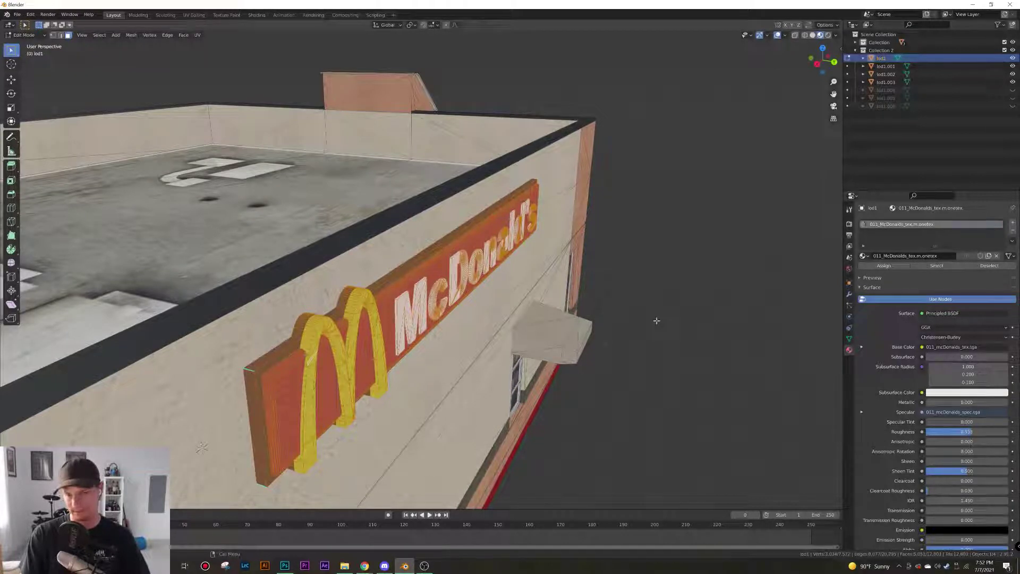
pyautogui.press('x')
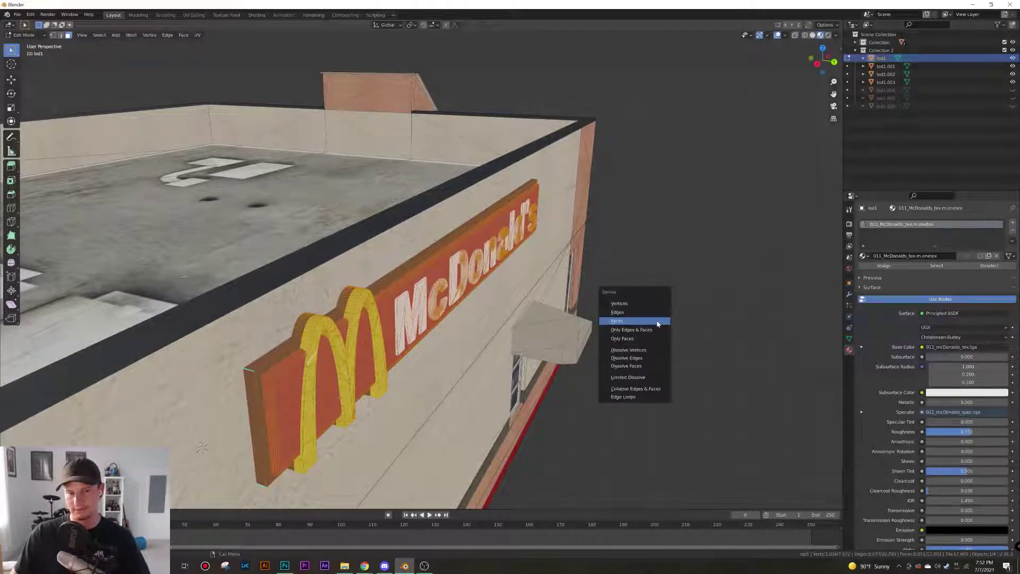
pyautogui.click(657, 321)
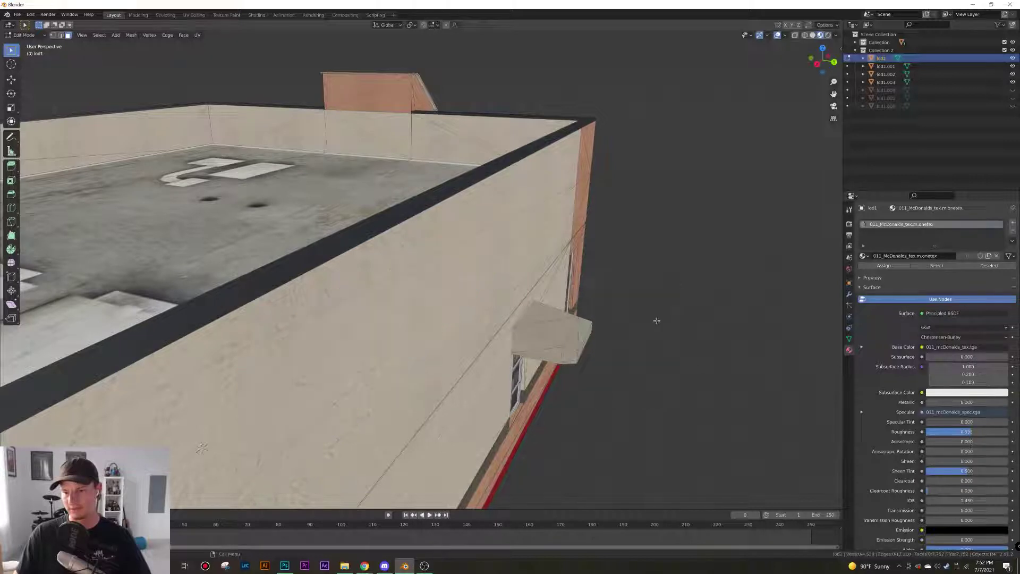
pyautogui.moveTo(553, 369); pyautogui.dragTo(484, 377, button='middle')
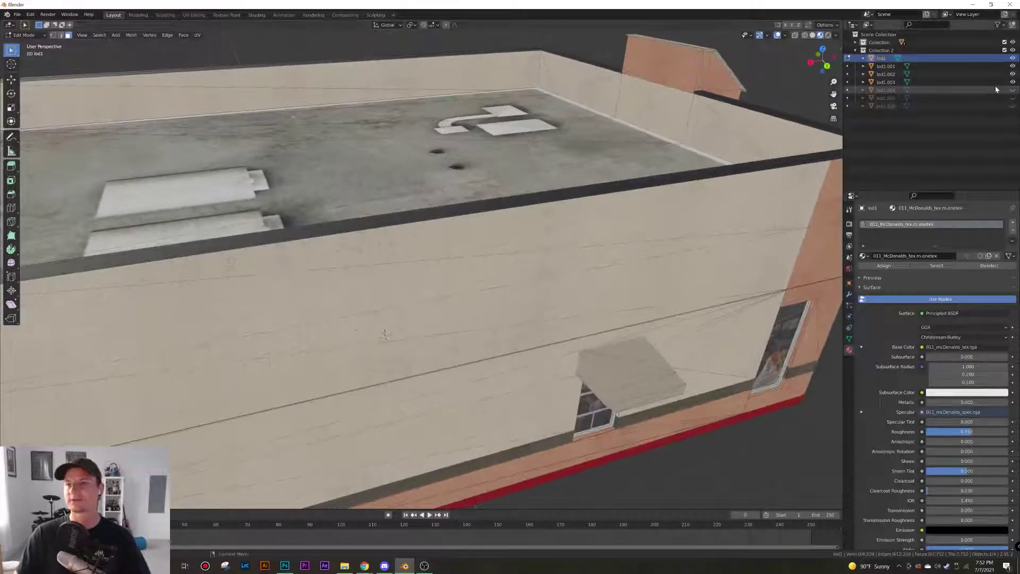
# Unhide lod1.004, lod1.005 and lod1.006 and select the copied lettering in Object Mode
pyautogui.click(1013, 91)
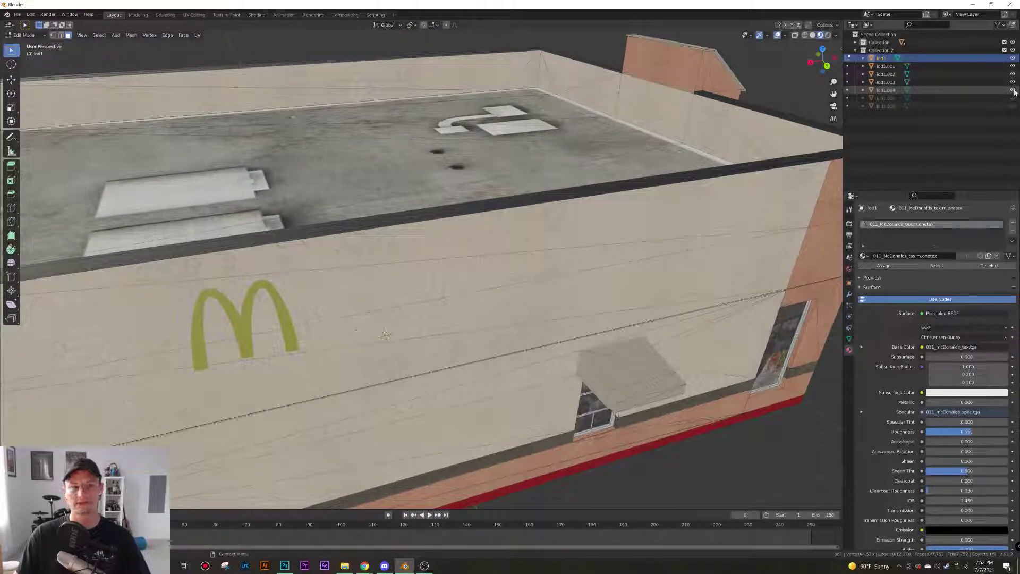
pyautogui.click(1013, 98)
pyautogui.click(1013, 106)
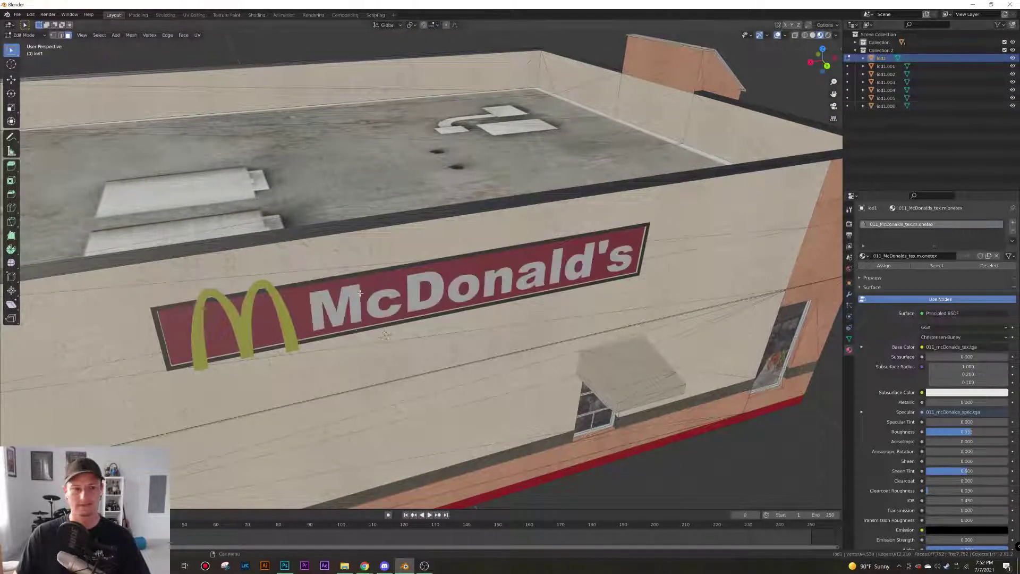
pyautogui.press('Tab')
pyautogui.click(377, 309)
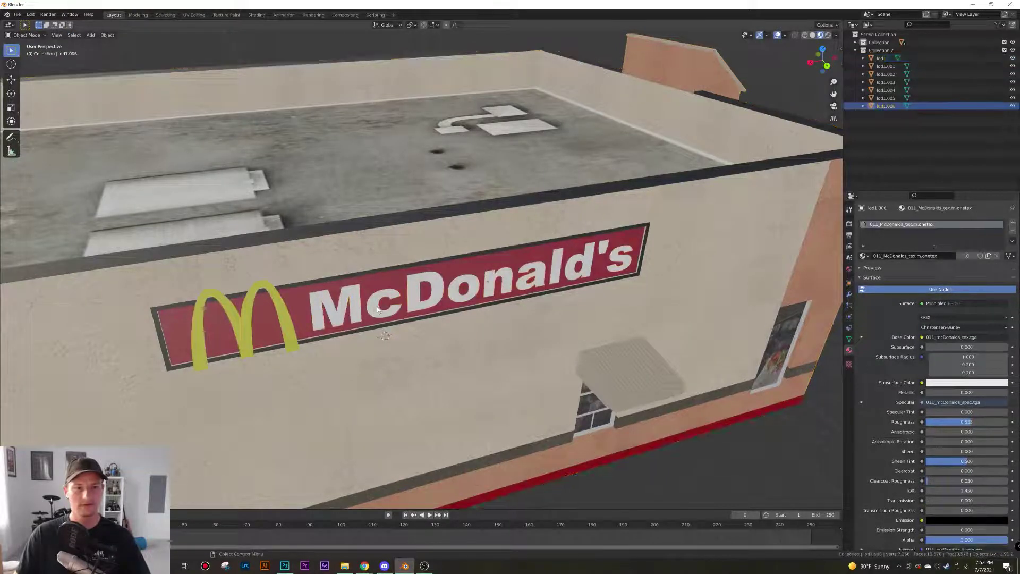
# Add the copied arches and panel to the lettering selection and move the sign about 0.35 m along Y against the back wall
pyautogui.keyDown('shift'); pyautogui.click(287, 322); pyautogui.keyUp('shift')
pyautogui.keyDown('shift'); pyautogui.click(298, 320); pyautogui.keyUp('shift')
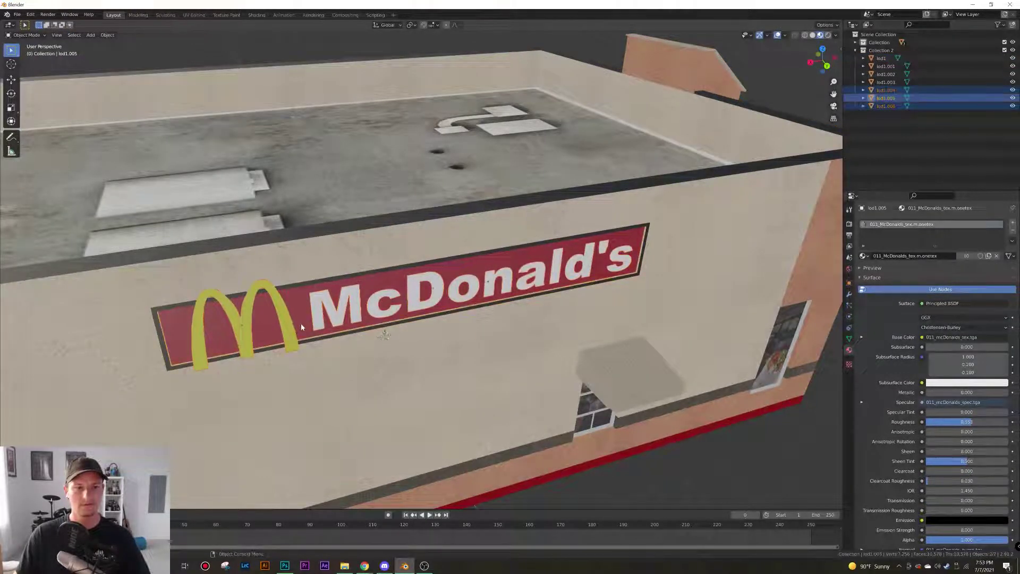
pyautogui.moveTo(301, 323); pyautogui.dragTo(393, 346, button='middle')
pyautogui.press('g')
pyautogui.press('y')
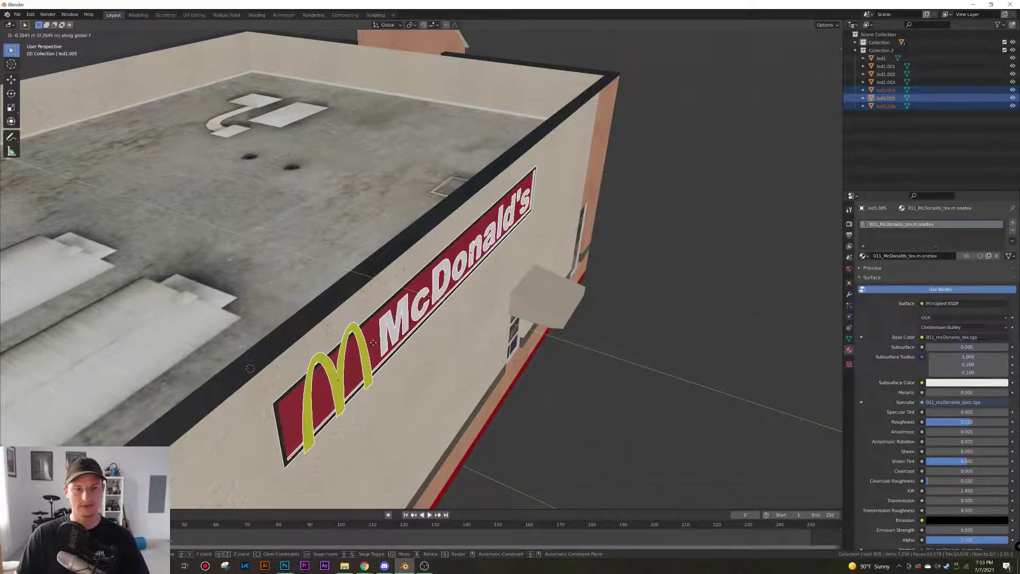
pyautogui.click(375, 345)
# Examine the building from a distance and from another side to judge how the simplified sign looks
pyautogui.scroll(-10, 382, 354)
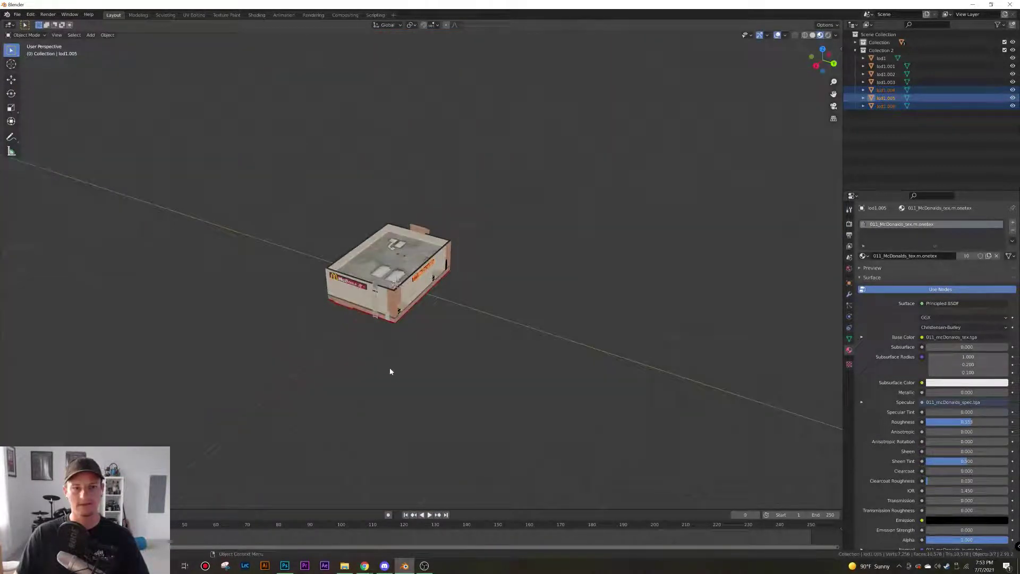
pyautogui.click(390, 371)
pyautogui.scroll(-6, 388, 367)
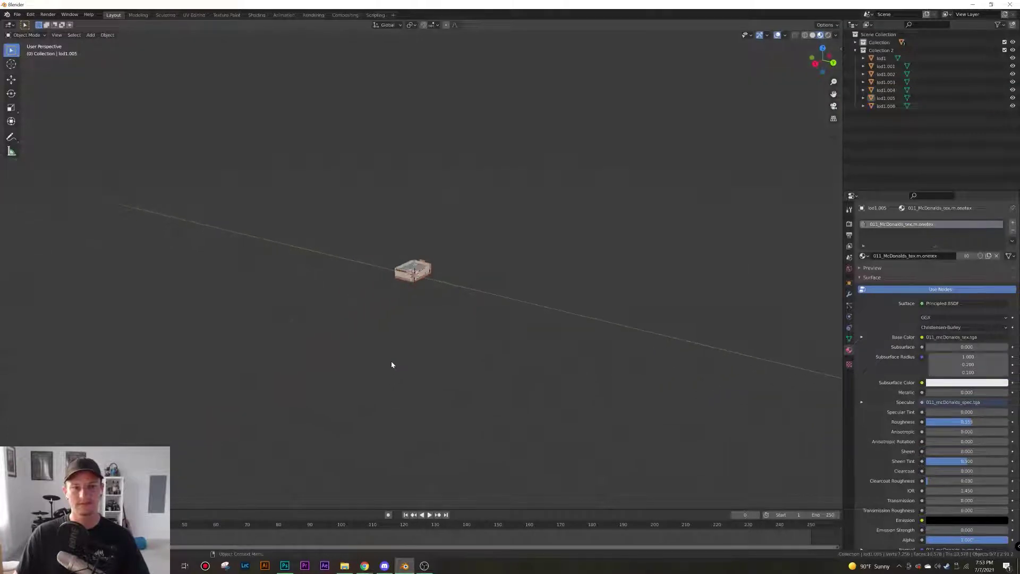
pyautogui.moveTo(391, 364); pyautogui.dragTo(278, 355, button='middle')
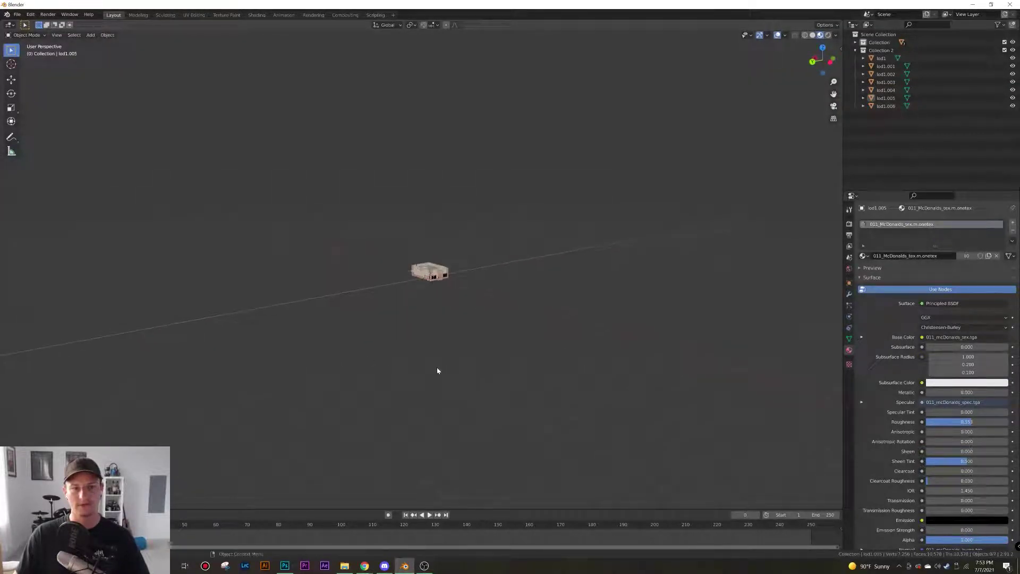
pyautogui.scroll(1, 439, 365)
pyautogui.scroll(1, 440, 361)
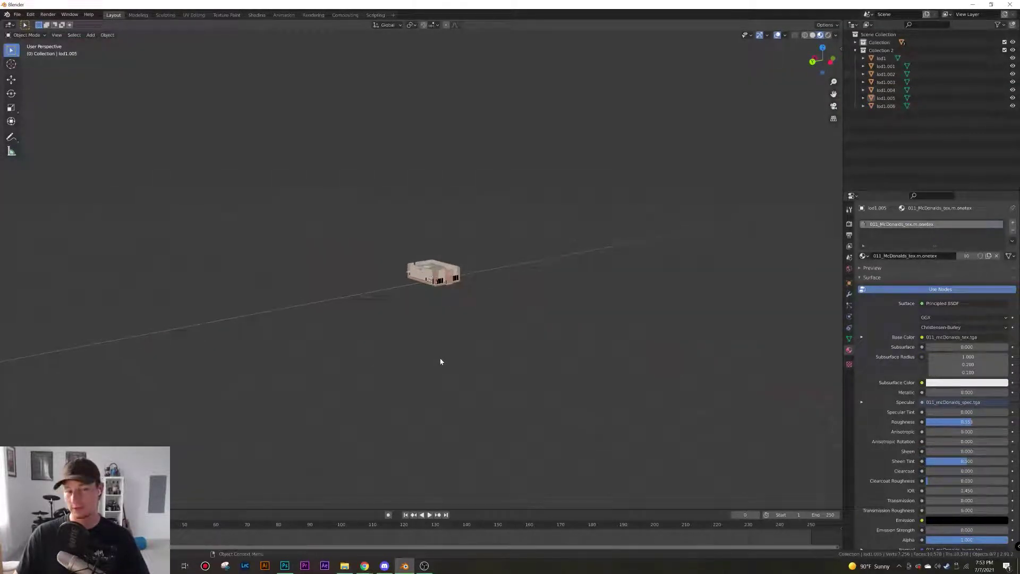
pyautogui.scroll(-2, 428, 361)
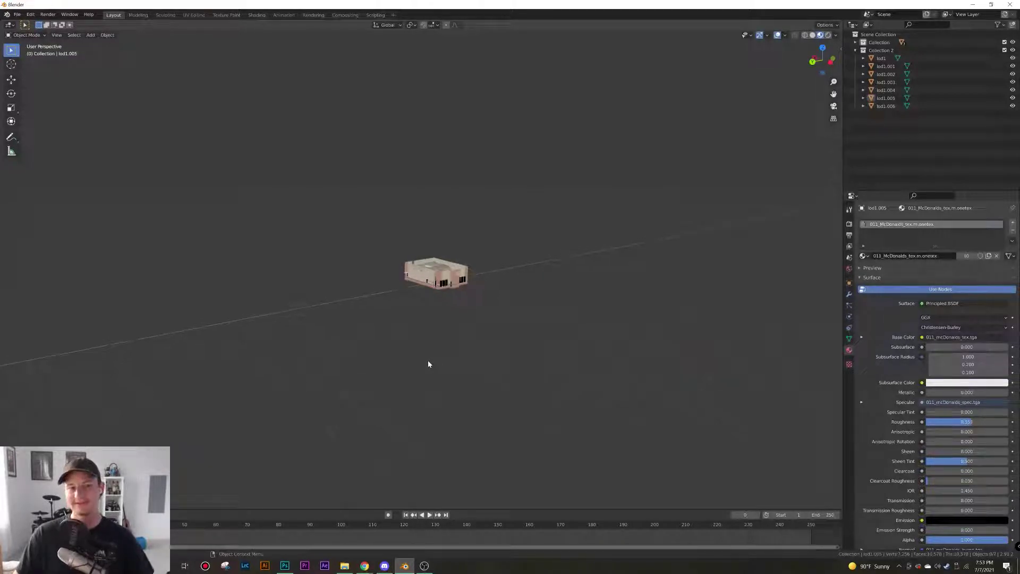
pyautogui.scroll(8, 428, 356)
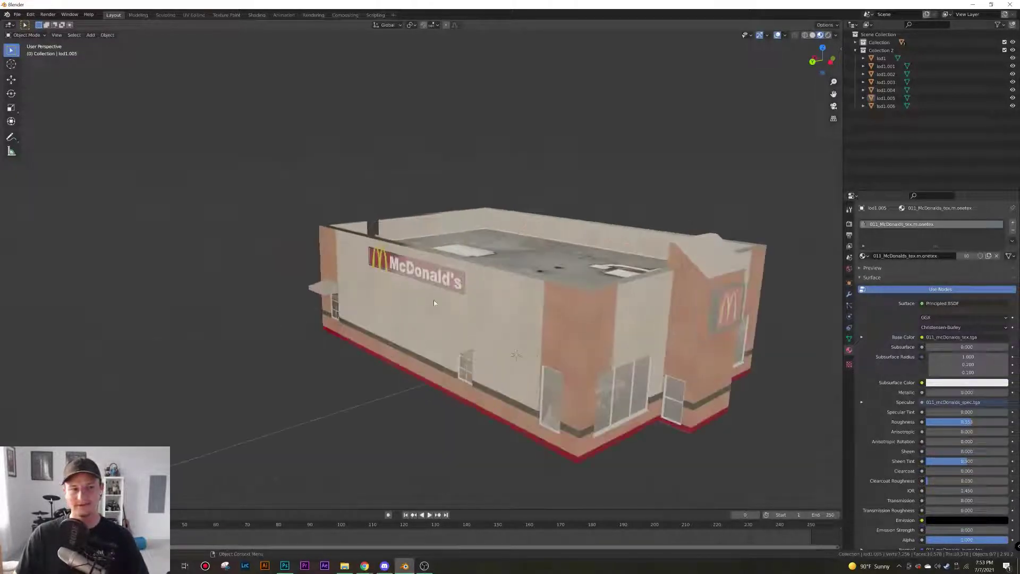
pyautogui.click(444, 289)
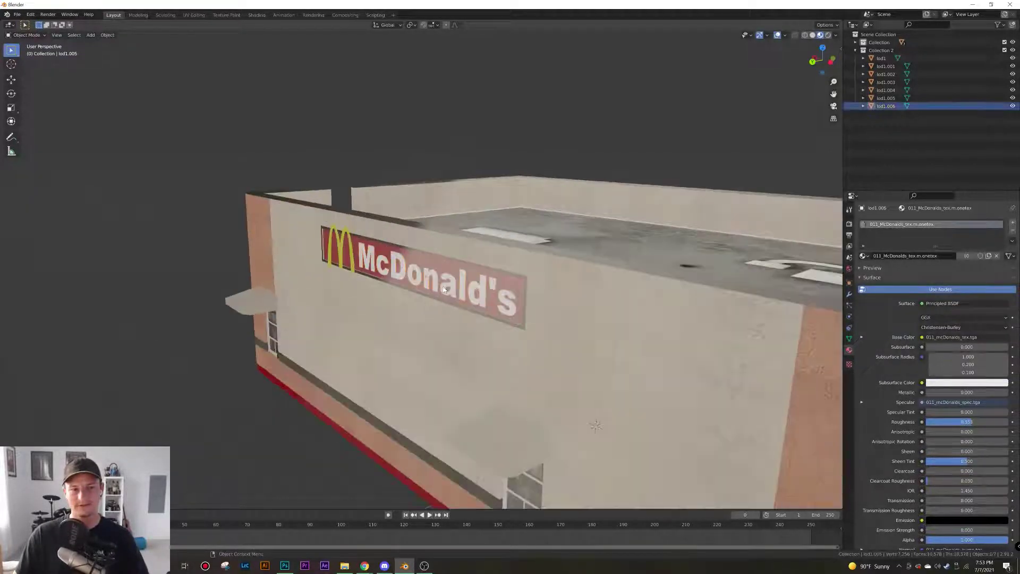
pyautogui.keyDown('shift'); pyautogui.click(506, 292); pyautogui.keyUp('shift')
pyautogui.keyDown('shift'); pyautogui.click(348, 257); pyautogui.keyUp('shift')
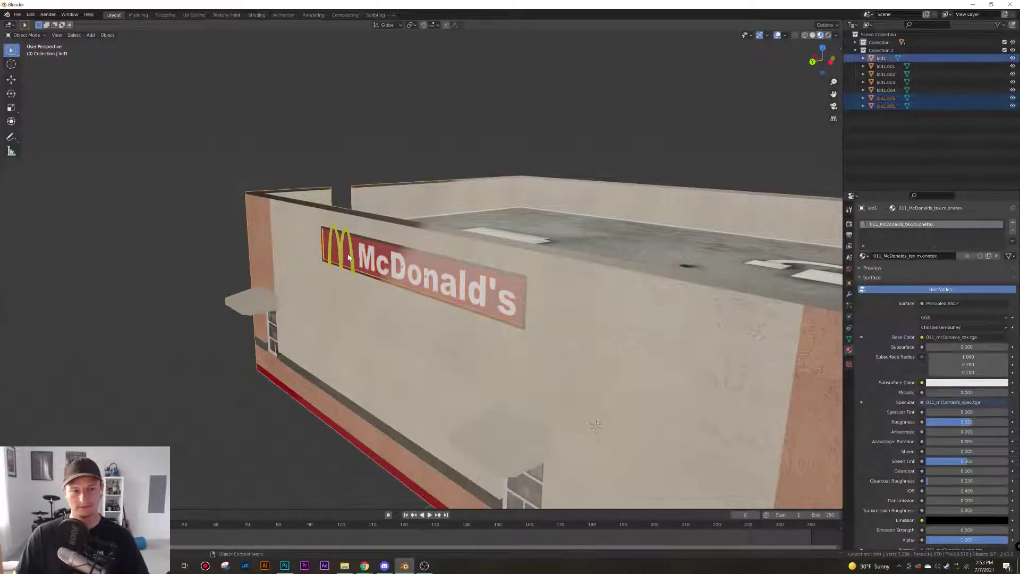
pyautogui.keyDown('shift'); pyautogui.click(348, 257); pyautogui.keyUp('shift')
pyautogui.click(186, 191)
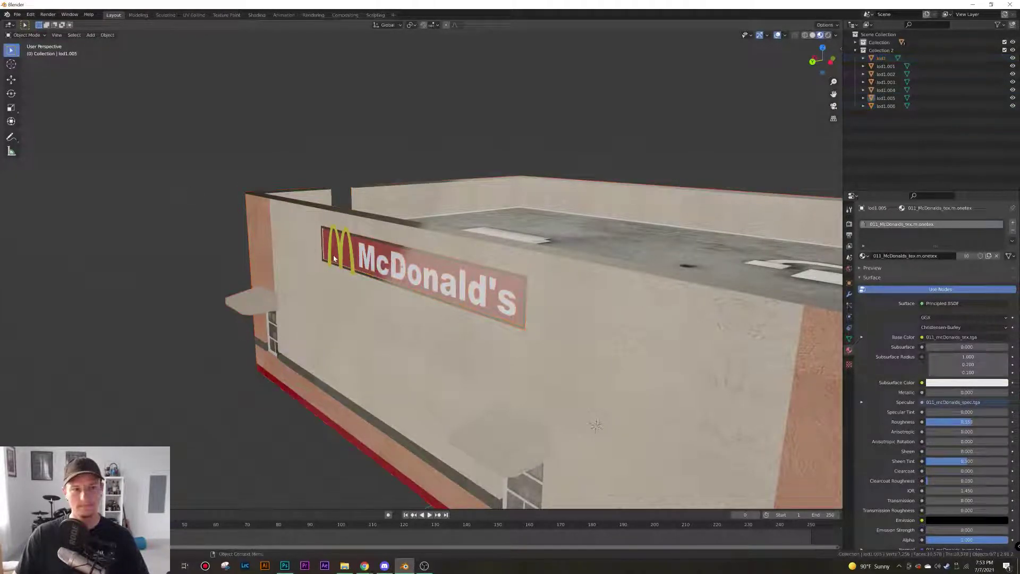
# Select the back wall's copied arches, panel and lettering (lod1.004, lod1.005 and lod1.006) and adjust their position slightly along Y
pyautogui.click(333, 256)
pyautogui.keyDown('shift'); pyautogui.click(331, 251); pyautogui.keyUp('shift')
pyautogui.keyDown('shift'); pyautogui.click(365, 257); pyautogui.keyUp('shift')
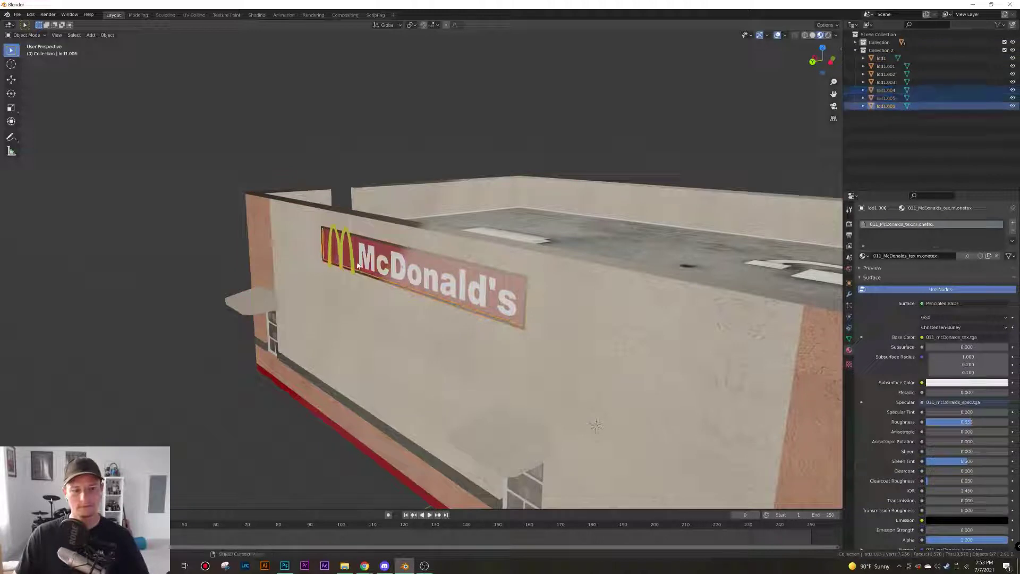
pyautogui.press('g')
pyautogui.press('y')
pyautogui.click(353, 266)
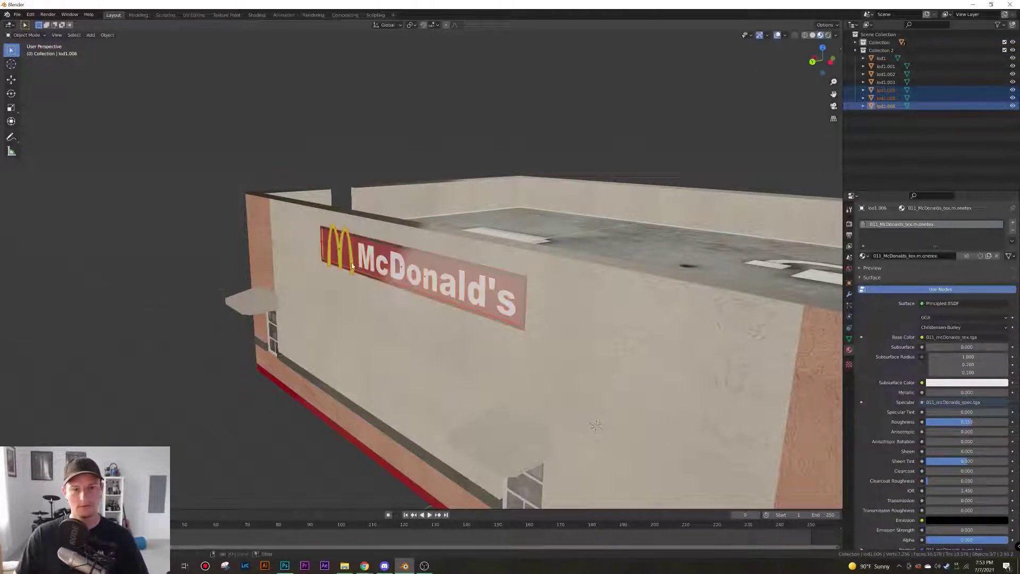
# Duplicate the back wall's simplified sign and place the copy along X, clear of the building on the ladder wall's side
pyautogui.moveTo(408, 304); pyautogui.dragTo(511, 326, button='middle')
pyautogui.scroll(2, 362, 299)
pyautogui.scroll(-5, 498, 319)
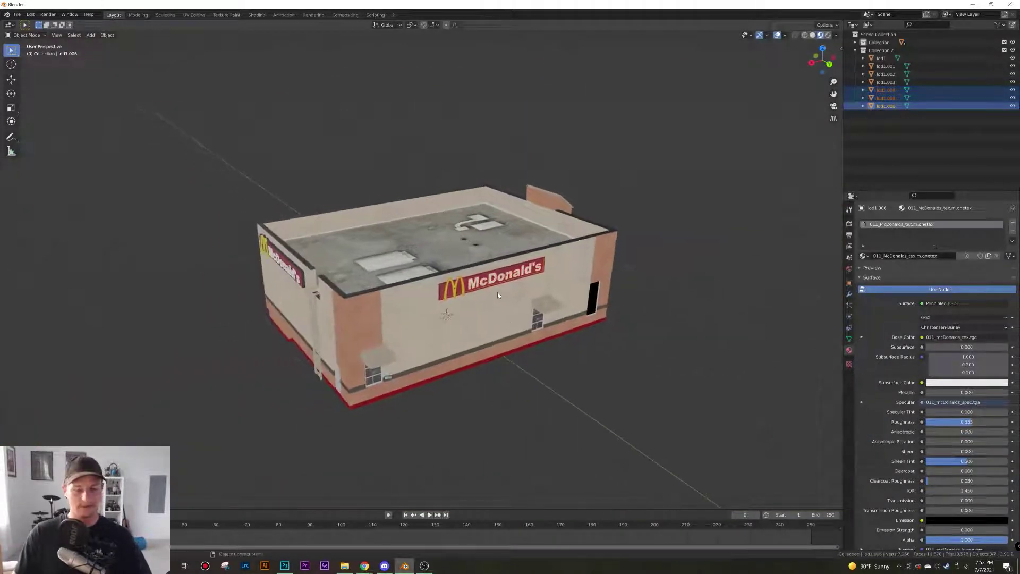
pyautogui.hotkey('shift', 'd')
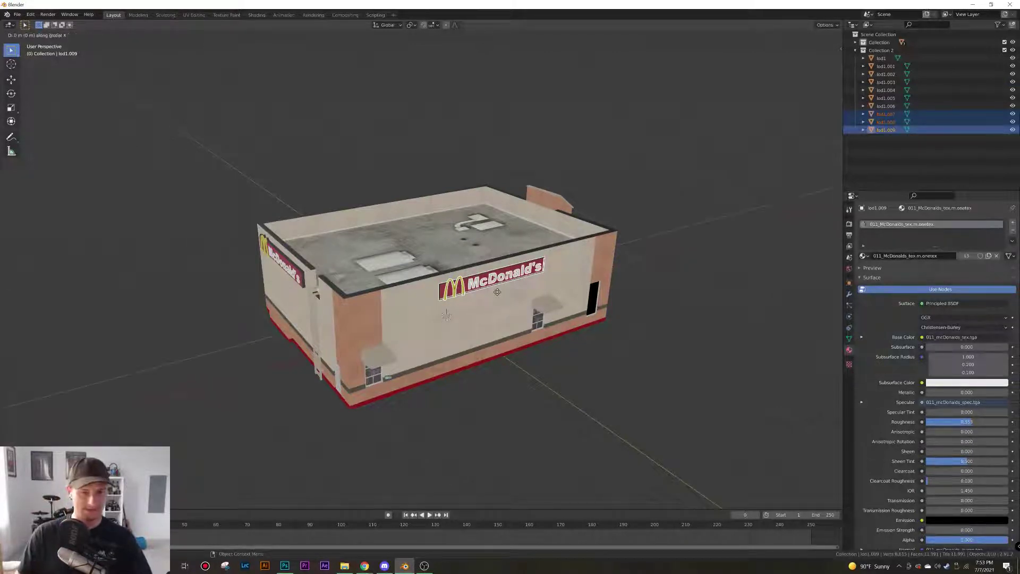
pyautogui.click(197, 351)
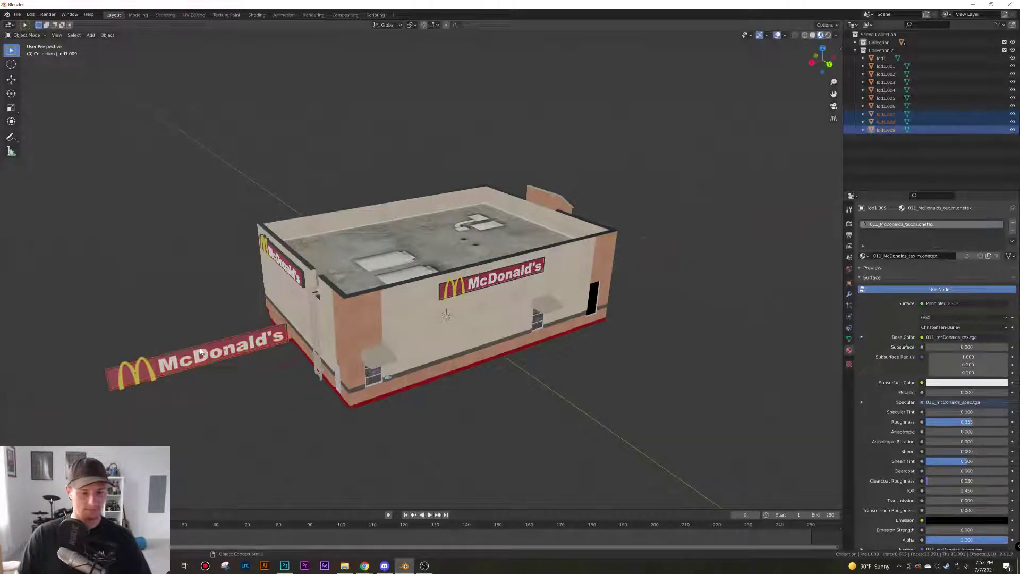
# Rotate the new sign copy 90 degrees and a further 180 degrees about Z so it faces outward from the ladder wall
pyautogui.press('r')
pyautogui.press('z')
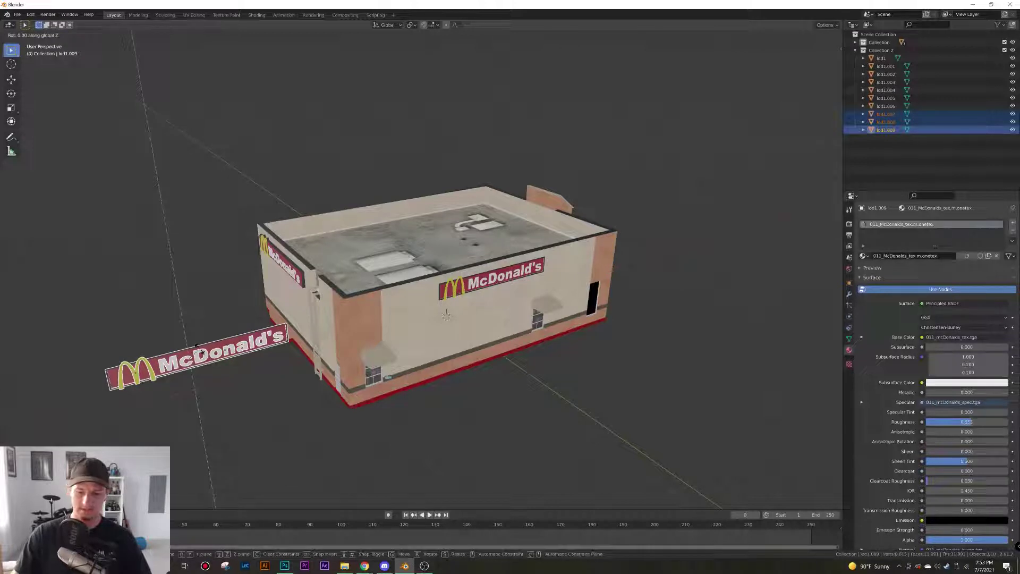
pyautogui.write('90')
pyautogui.press('Return')
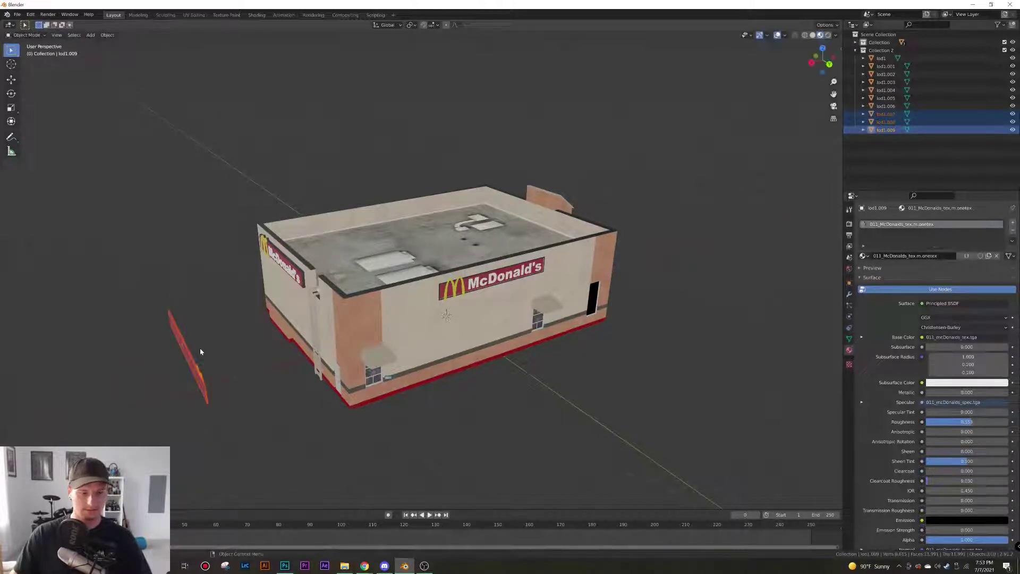
pyautogui.write('rz180')
pyautogui.press('Return')
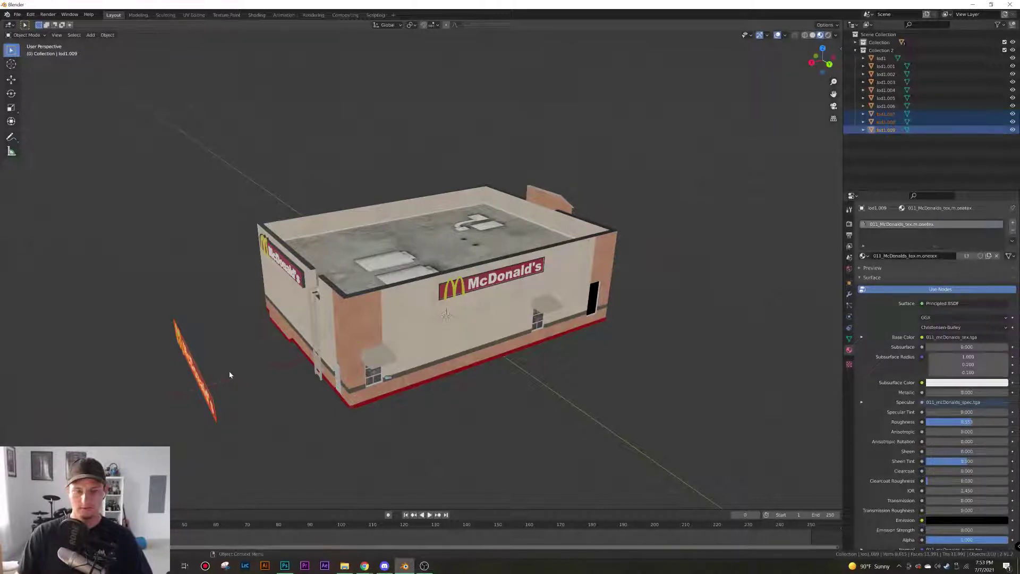
# In the right orthographic view, move the sign copy about 10.8 m along Y to align with the ladder wall's original sign
pyautogui.press('KP_1')
pyautogui.press('KP_3')
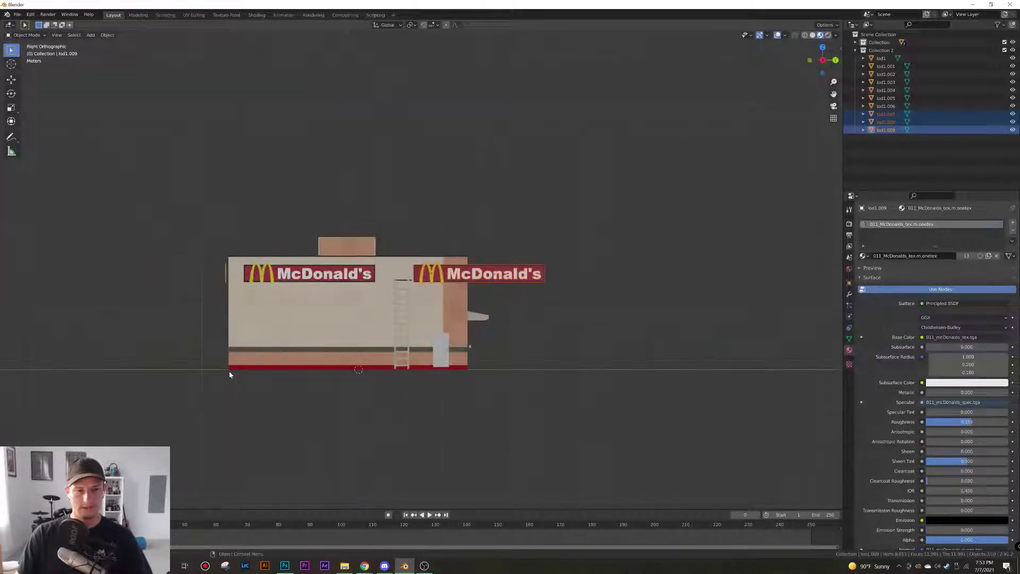
pyautogui.scroll(1, 433, 283)
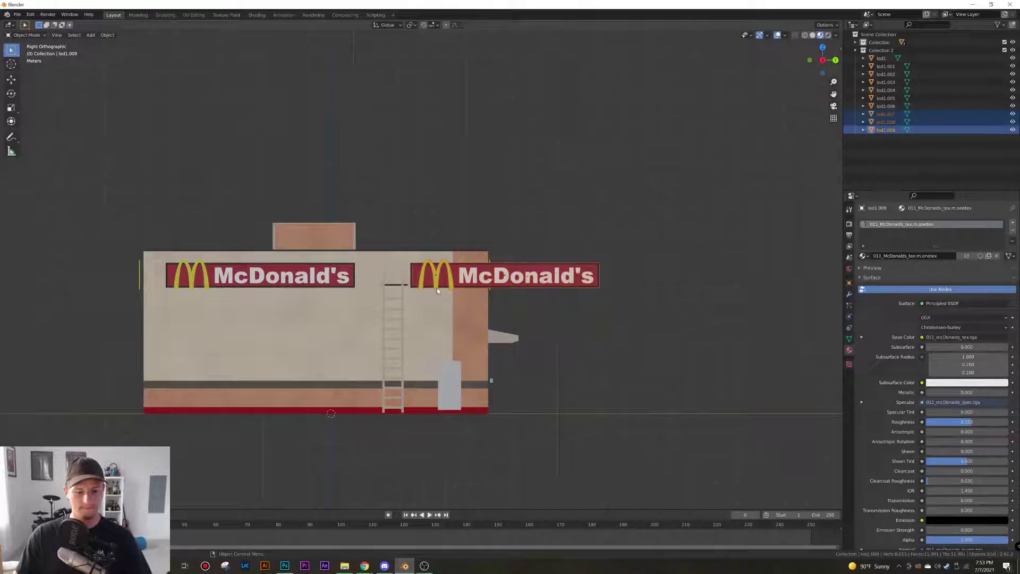
pyautogui.press('g')
pyautogui.press('y')
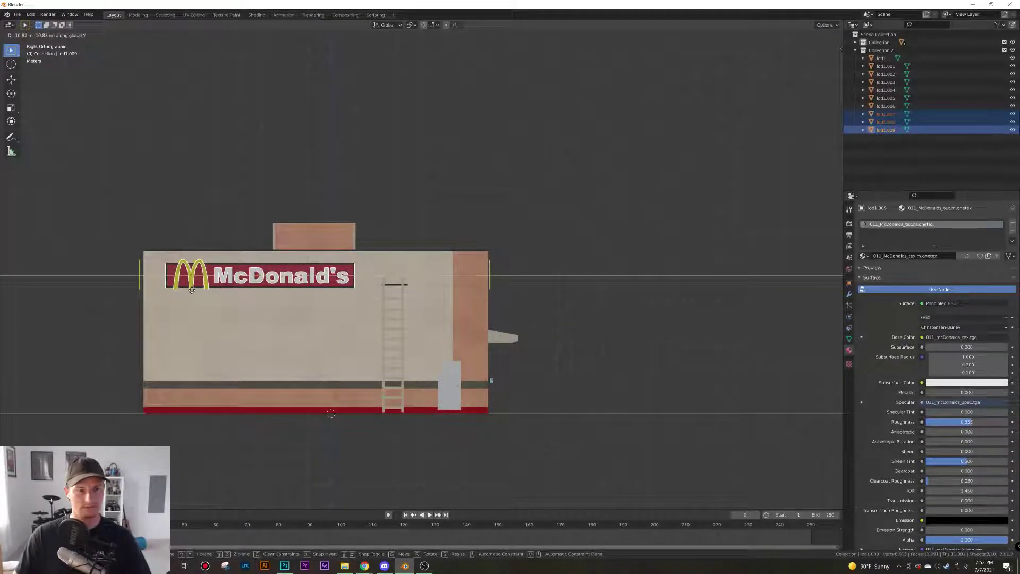
pyautogui.click(194, 291)
# Move the sign copy about 8 m along X until it sits just in front of the ladder wall's original sign
pyautogui.moveTo(212, 314); pyautogui.dragTo(309, 353, button='middle')
pyautogui.keyDown('shift'); pyautogui.moveTo(372, 428); pyautogui.dragTo(458, 159, button='middle'); pyautogui.keyUp('shift')
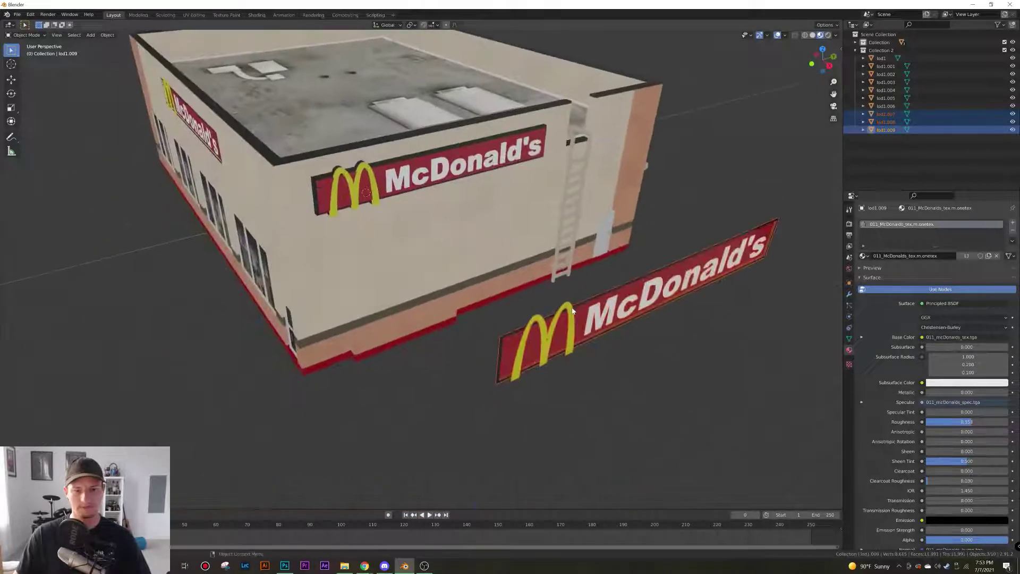
pyautogui.press('g')
pyautogui.press('x')
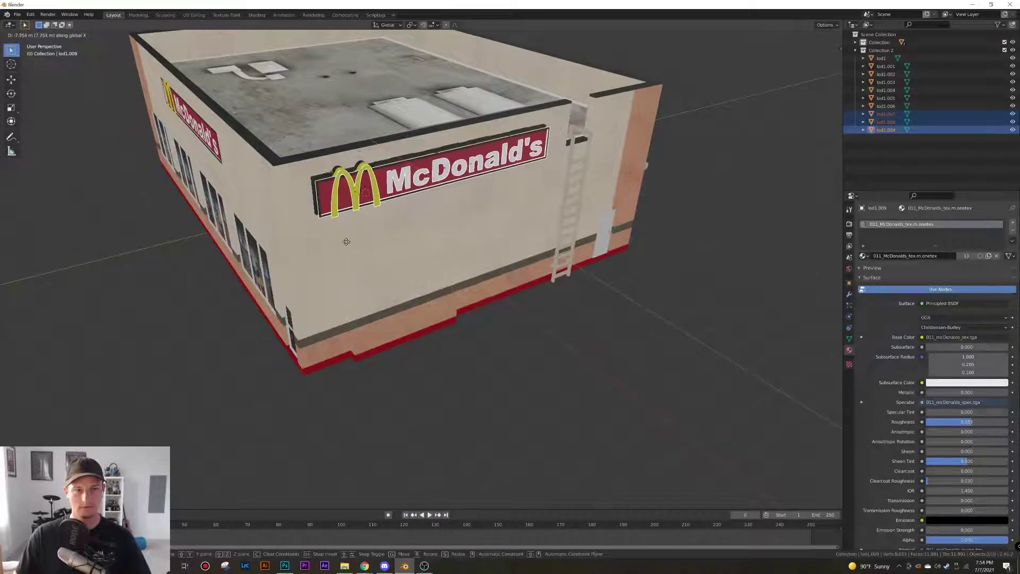
pyautogui.click(342, 240)
# Check the copy's offset from the ladder wall's original sign and hide lod1.007, lod1.008 and lod1.009
pyautogui.moveTo(342, 240); pyautogui.dragTo(364, 255, button='middle')
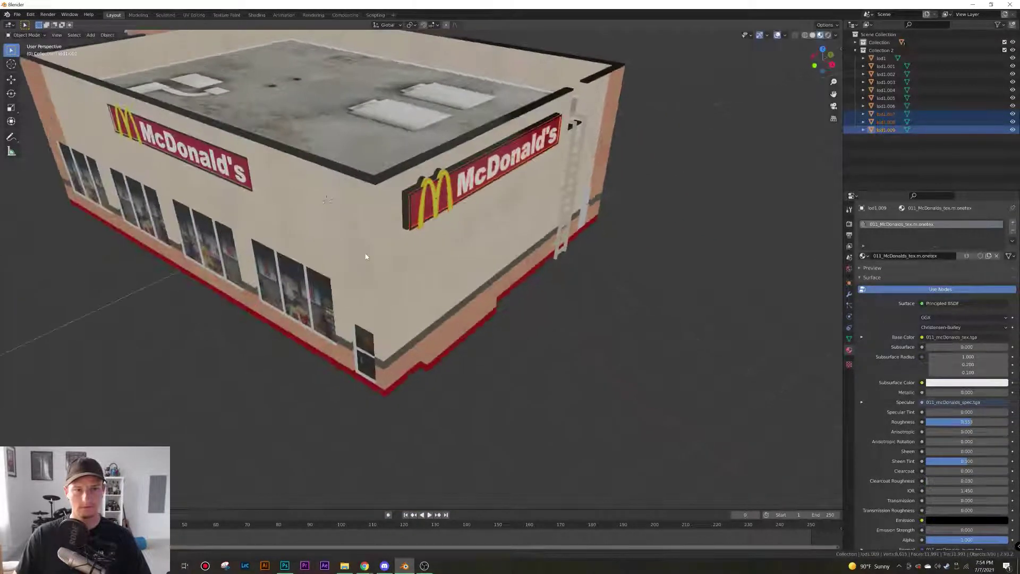
pyautogui.scroll(8, 439, 267)
pyautogui.scroll(-4, 458, 226)
pyautogui.keyDown('shift'); pyautogui.moveTo(462, 217); pyautogui.dragTo(536, 295, button='middle'); pyautogui.keyUp('shift')
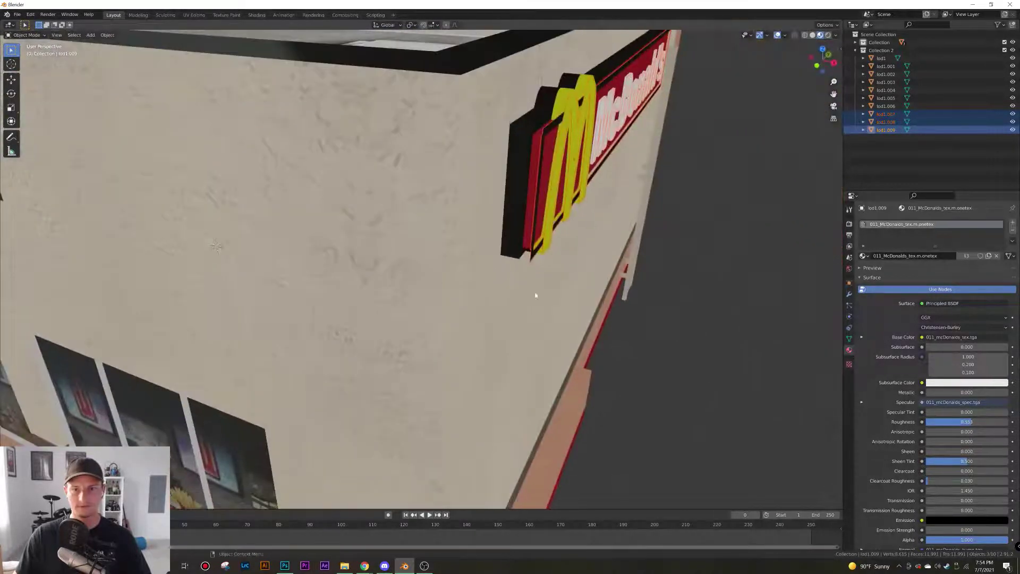
pyautogui.press('h')
# Delete the faces of the original McDonald's sign on the lod1 building's ladder wall, including its backing, frame, arches and lettering
pyautogui.moveTo(617, 276); pyautogui.dragTo(587, 274, button='middle')
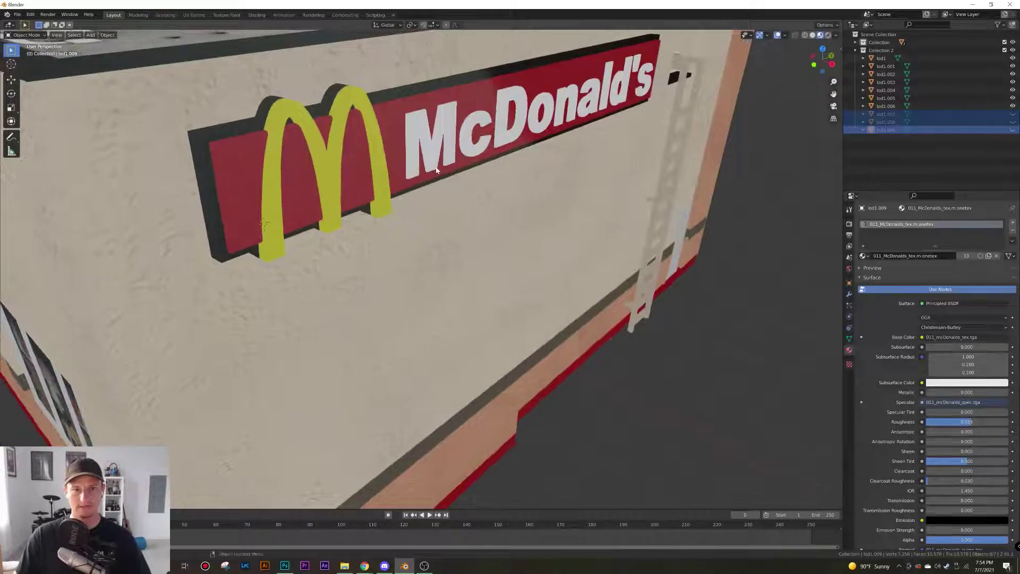
pyautogui.click(436, 170)
pyautogui.press('Tab')
pyautogui.moveTo(436, 170); pyautogui.dragTo(394, 161, button='middle')
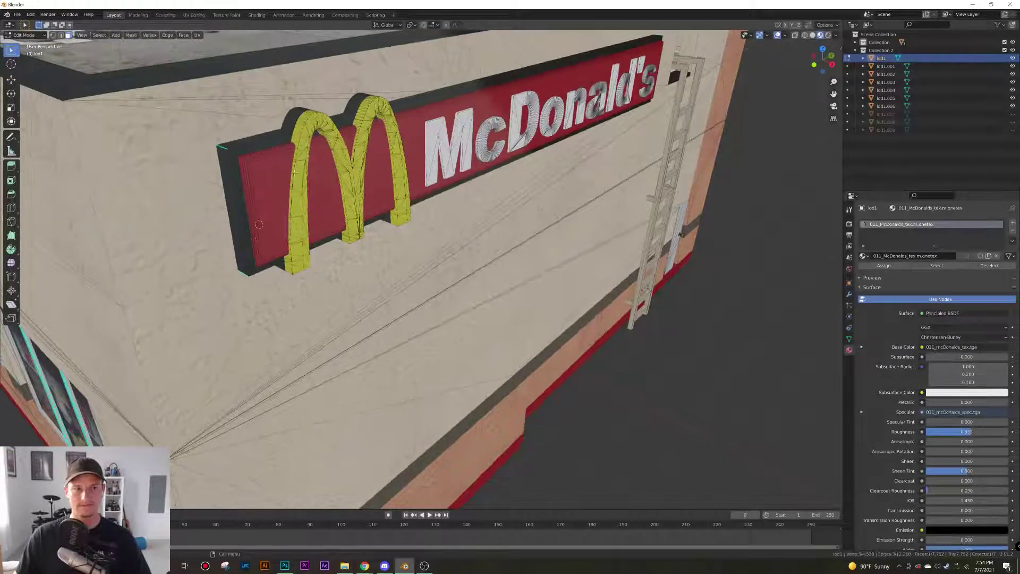
pyautogui.press('l')
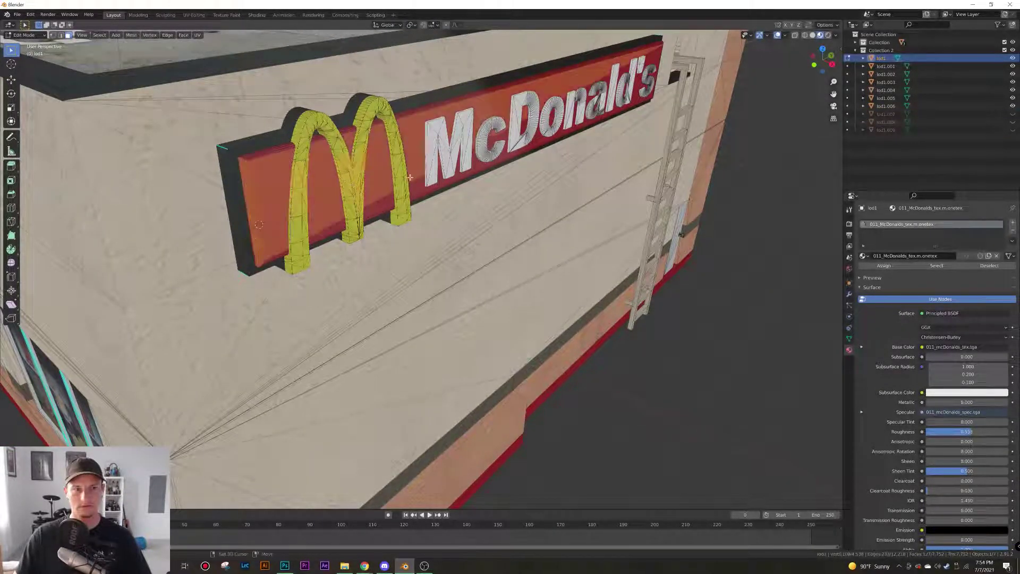
pyautogui.moveTo(416, 144); pyautogui.dragTo(379, 186, button='middle')
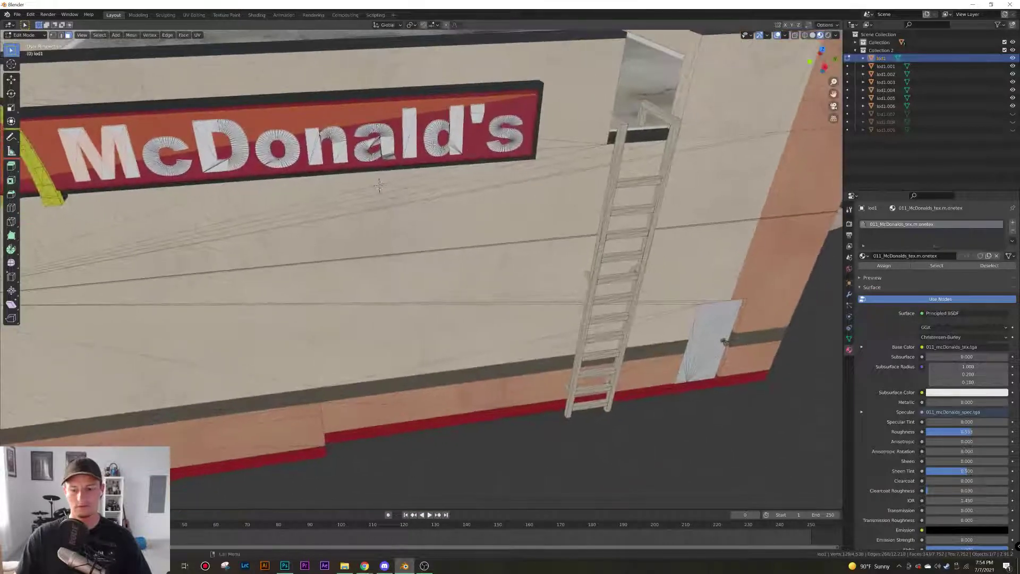
pyautogui.press('ctrl+KP_3')
pyautogui.press('KP_1')
pyautogui.press('KP_3')
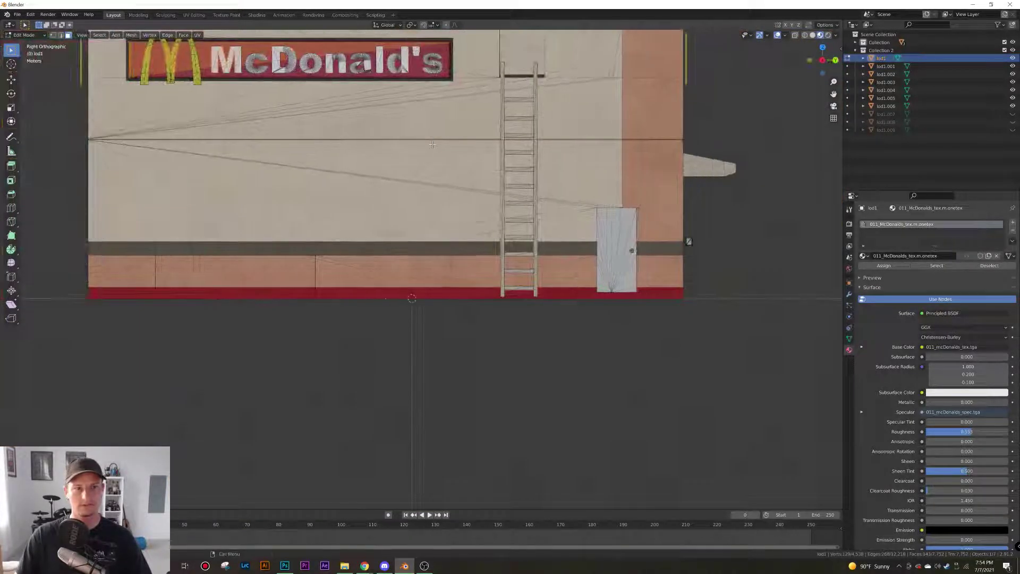
pyautogui.keyDown('shift'); pyautogui.moveTo(365, 57); pyautogui.dragTo(415, 183, button='middle'); pyautogui.keyUp('shift')
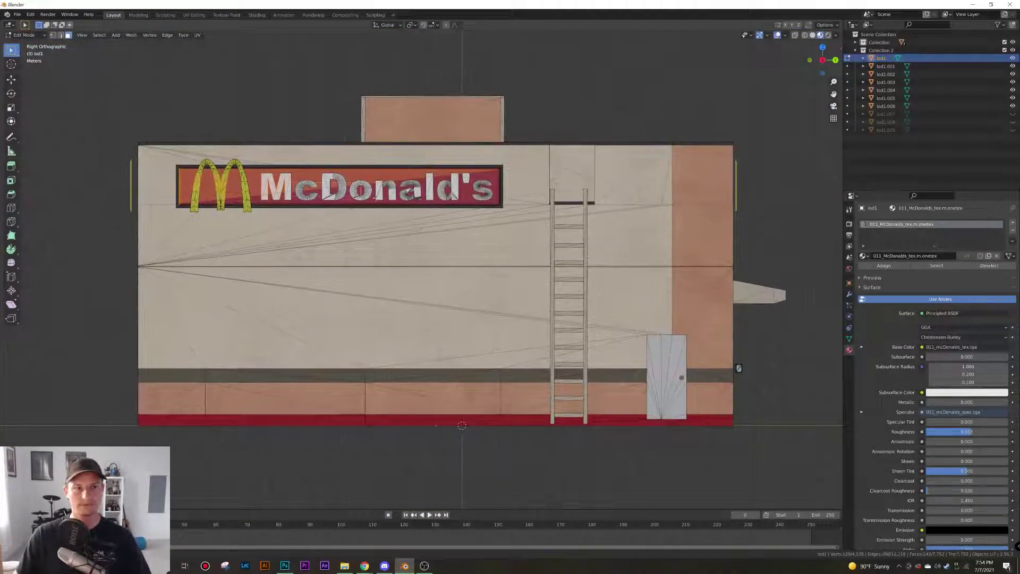
pyautogui.moveTo(376, 198); pyautogui.dragTo(490, 205)
pyautogui.hotkey('ctrl', 'l')
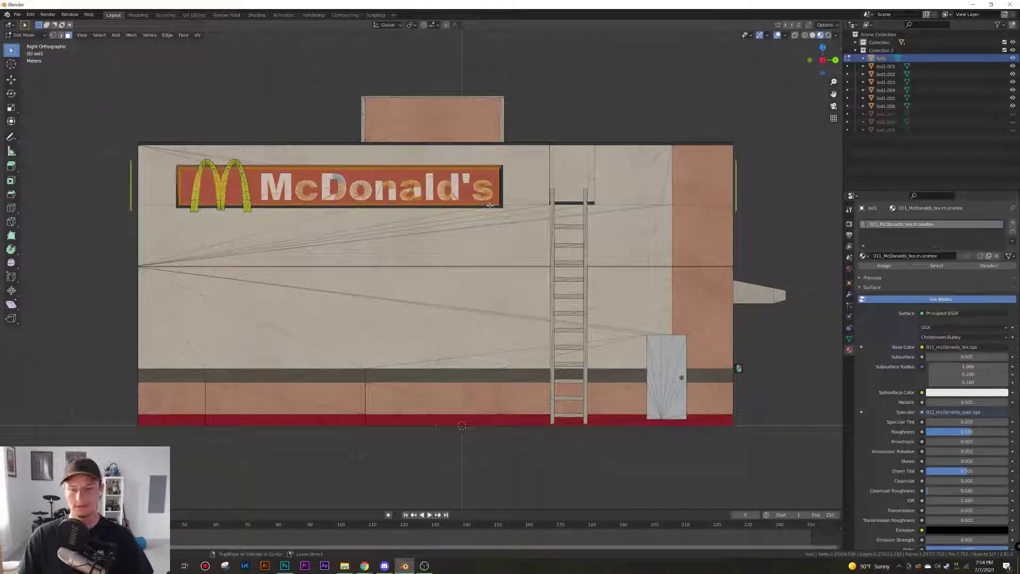
pyautogui.press('l')
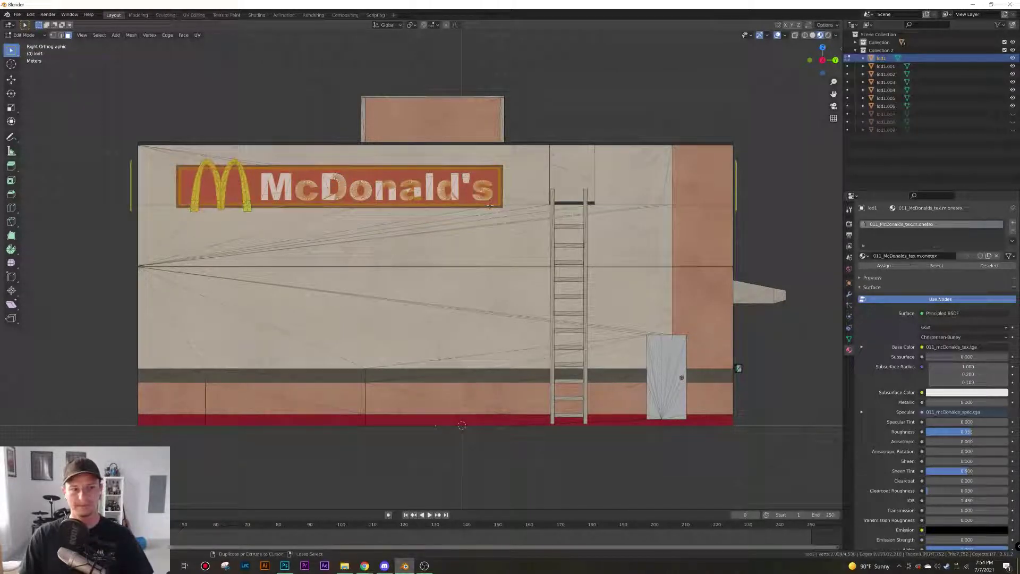
pyautogui.press('x')
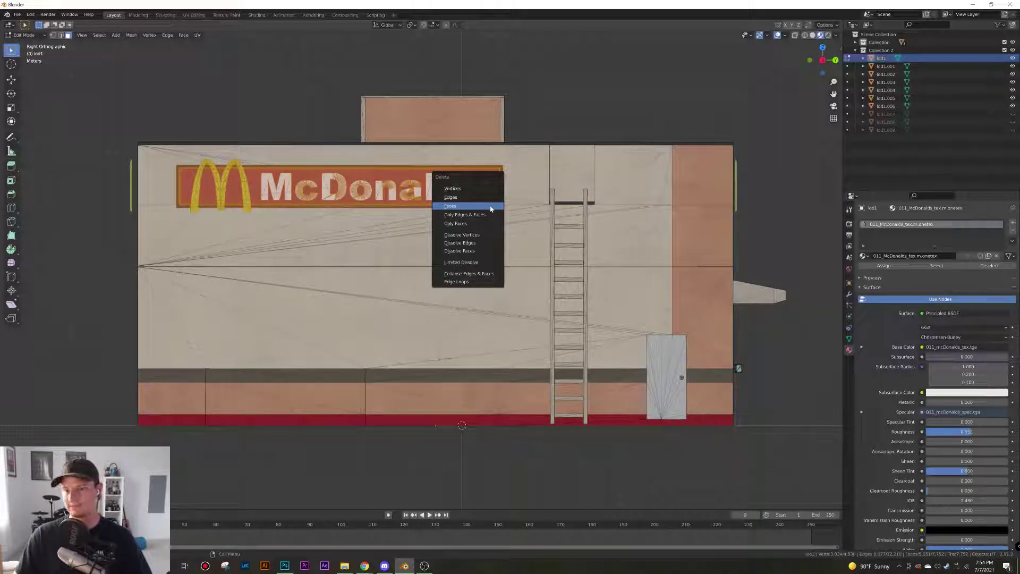
pyautogui.click(490, 206)
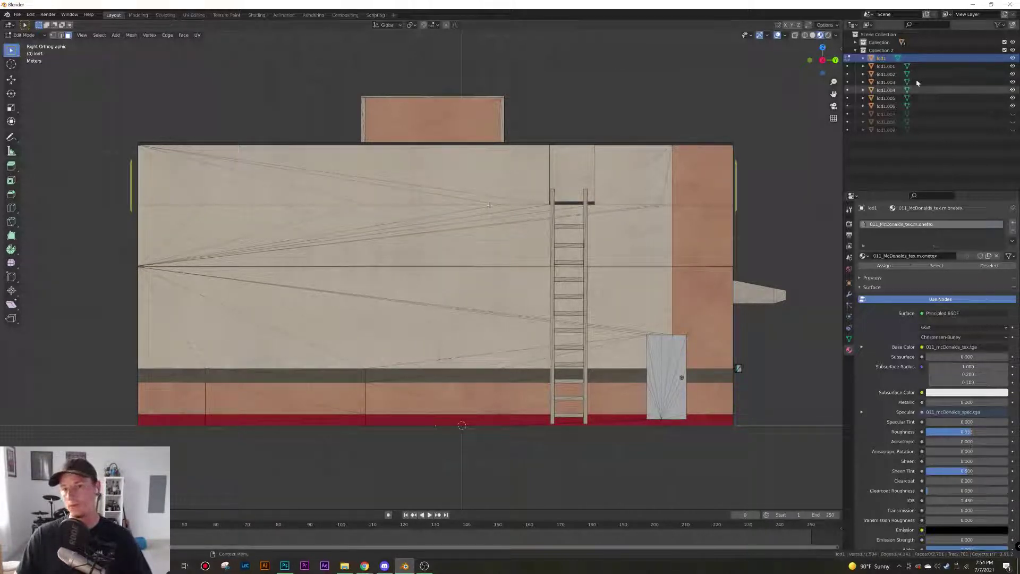
# Unhide the sign copy objects lod1.007, lod1.008 and lod1.009 on the ladder wall
pyautogui.click(929, 114)
pyautogui.click(1012, 115)
pyautogui.click(1013, 122)
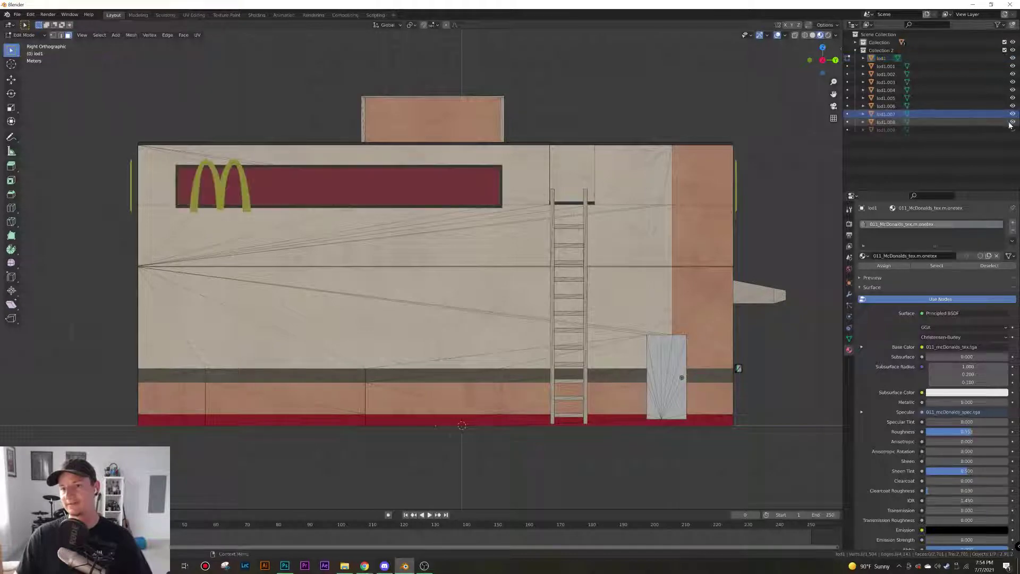
pyautogui.click(1013, 130)
pyautogui.moveTo(382, 246); pyautogui.dragTo(522, 316, button='middle')
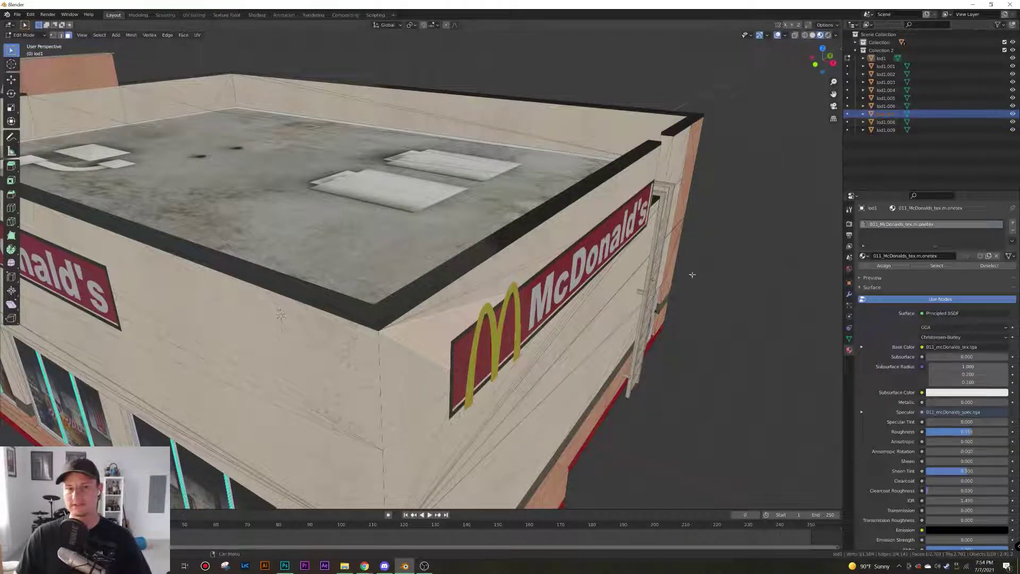
# Move lod1.007, lod1.008 and lod1.009 together along the X axis to sit close against the ladder wall
pyautogui.press('Tab')
pyautogui.keyDown('shift'); pyautogui.click(889, 131); pyautogui.keyUp('shift')
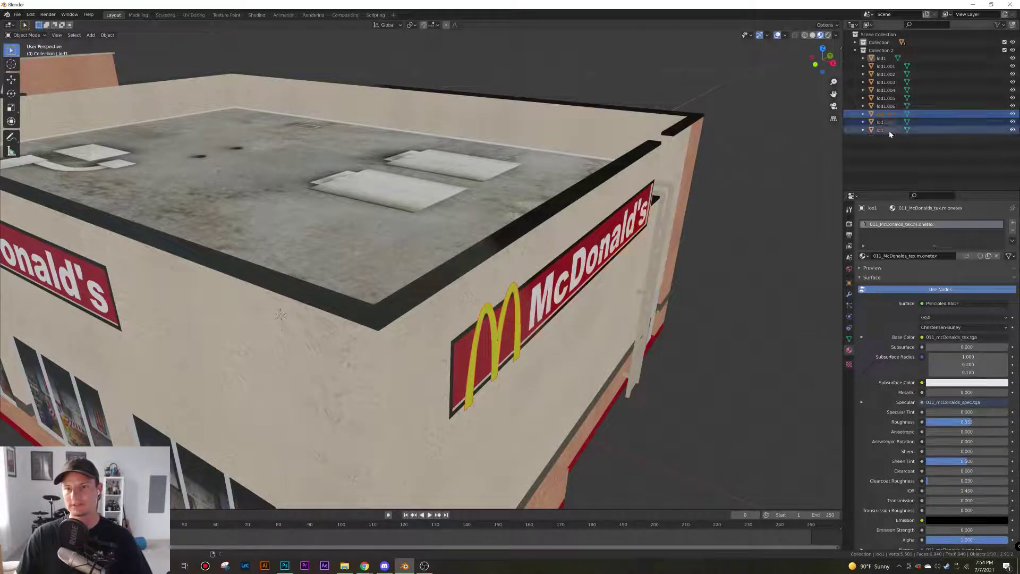
pyautogui.press('g')
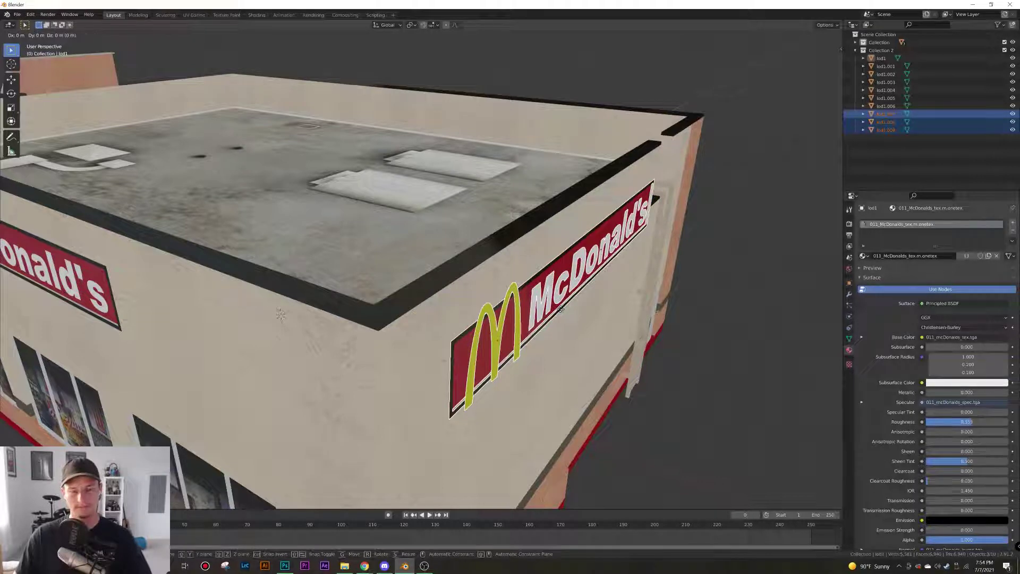
pyautogui.press('x')
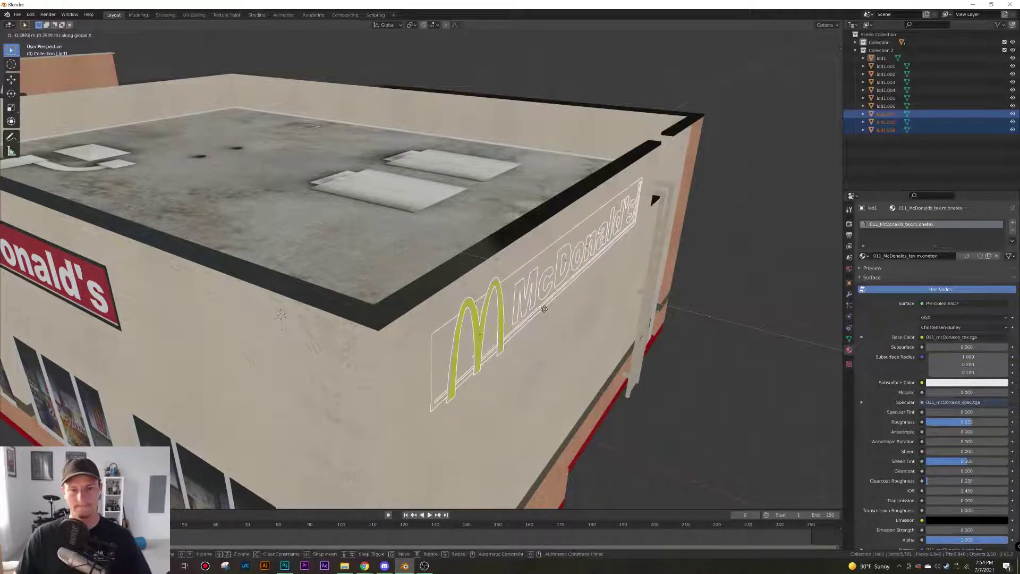
pyautogui.click(545, 320)
pyautogui.scroll(-2, 545, 320)
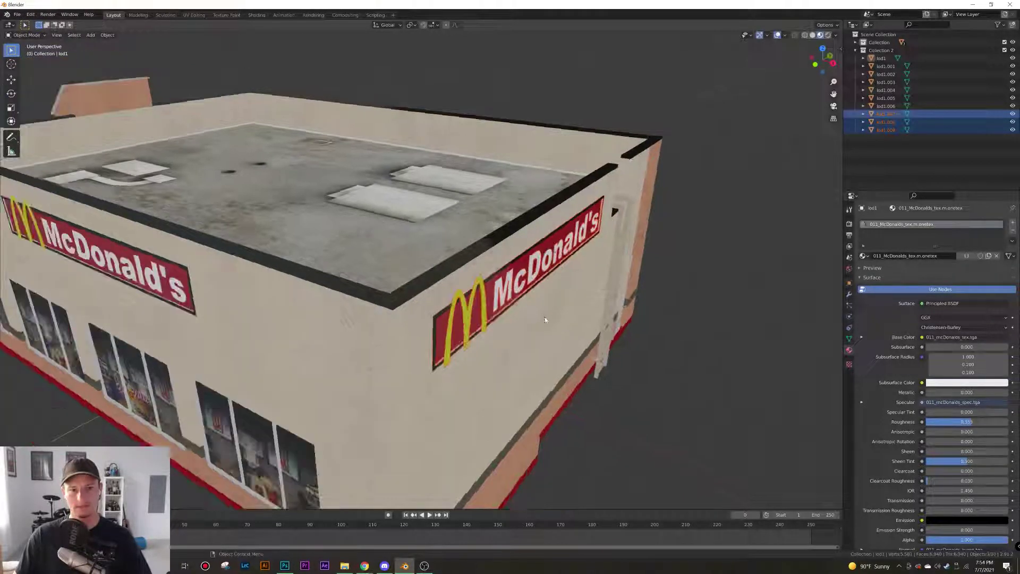
# Deselect the sign copy and put the main lod1 building mesh into Edit Mode
pyautogui.scroll(-4, 545, 320)
pyautogui.moveTo(448, 314); pyautogui.dragTo(481, 323, button='middle')
pyautogui.hotkey('alt', 'a')
pyautogui.moveTo(408, 322); pyautogui.dragTo(458, 294, button='middle')
pyautogui.click(350, 318)
pyautogui.press('Tab')
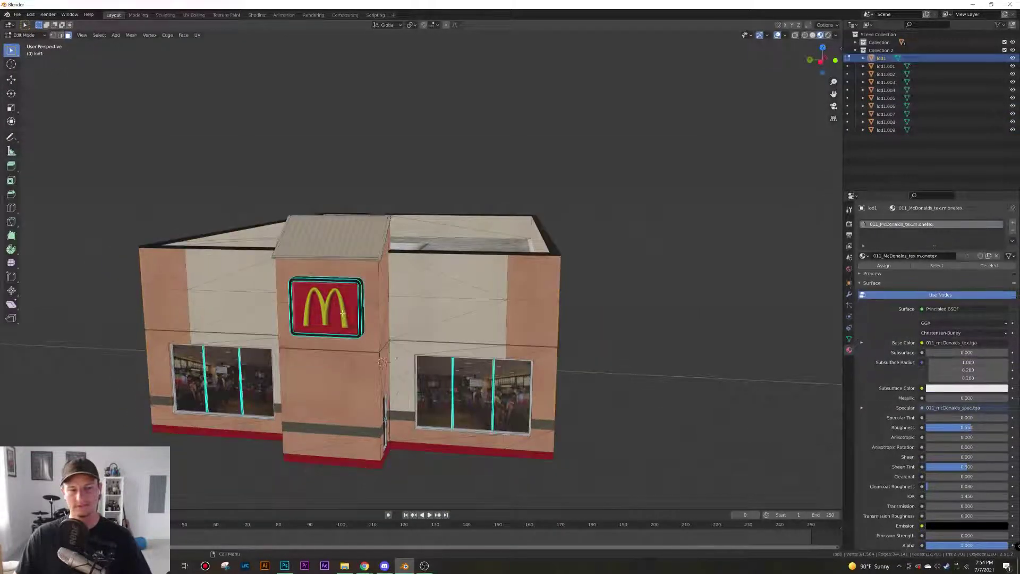
# Examine the lod1 building's front sign, awnings, windows, doors and roof for remaining detailed geometry
pyautogui.click(353, 315)
pyautogui.moveTo(354, 314); pyautogui.dragTo(385, 317, button='middle')
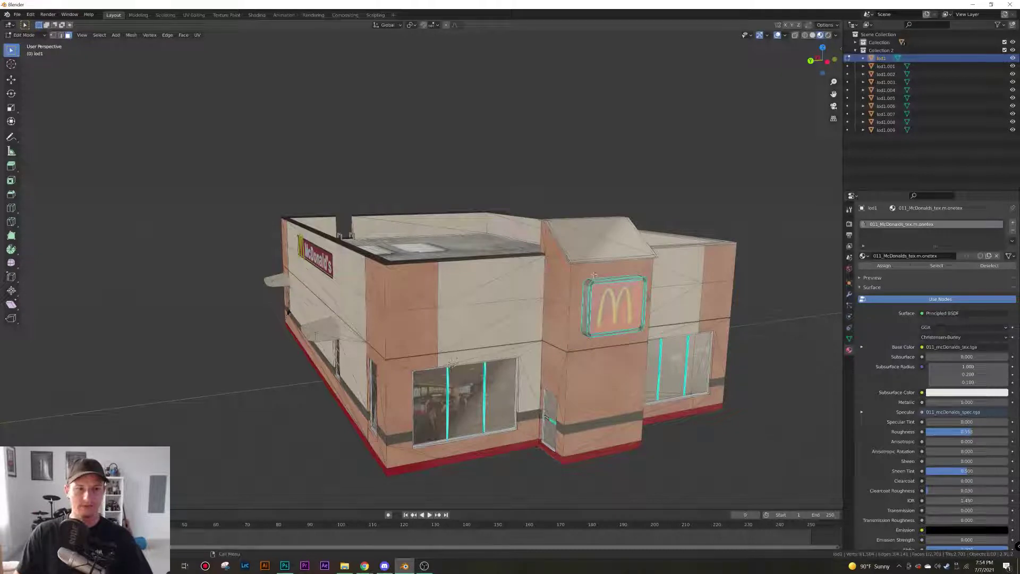
pyautogui.moveTo(400, 328); pyautogui.dragTo(485, 359, button='middle')
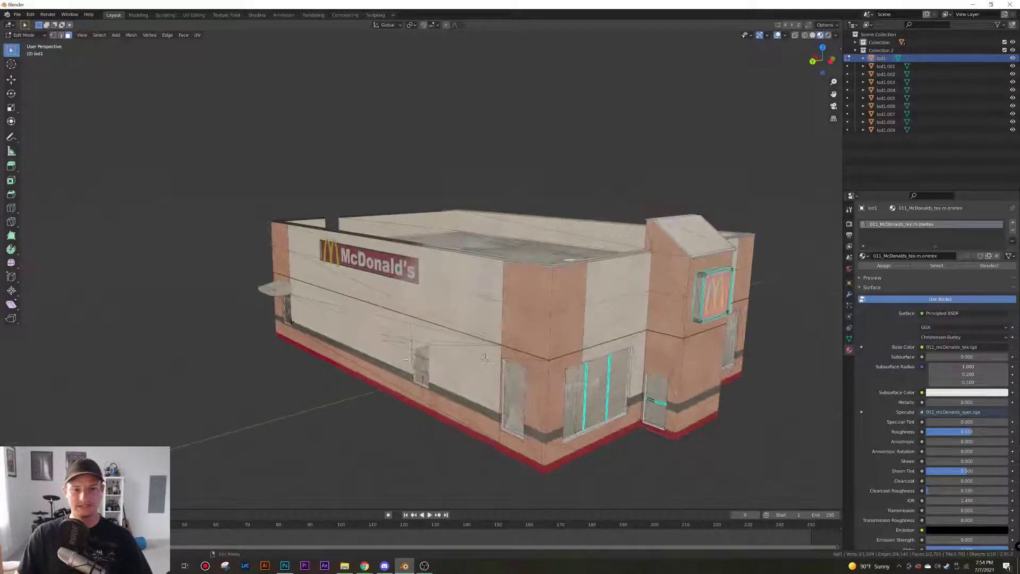
pyautogui.scroll(8, 406, 360)
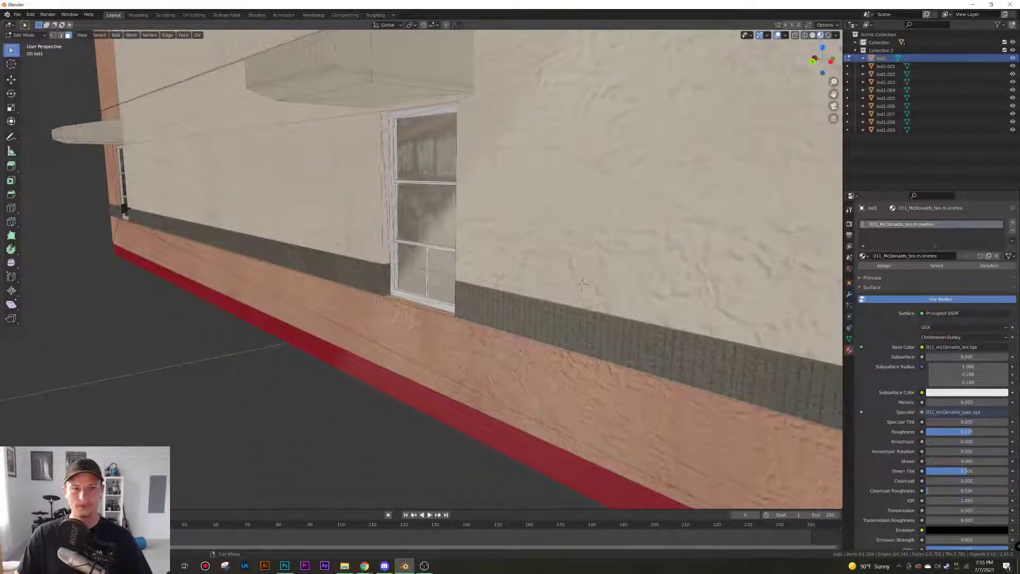
pyautogui.moveTo(420, 226); pyautogui.dragTo(426, 214, button='middle')
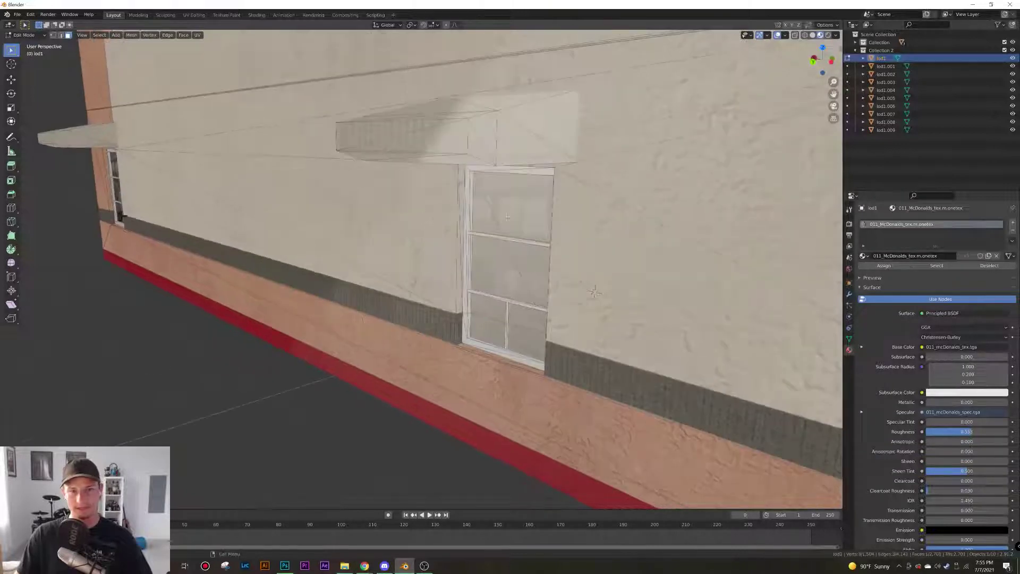
pyautogui.scroll(-8, 508, 217)
pyautogui.moveTo(553, 234); pyautogui.dragTo(322, 255, button='middle')
pyautogui.moveTo(449, 223); pyautogui.dragTo(362, 217, button='middle')
pyautogui.scroll(4, 481, 209)
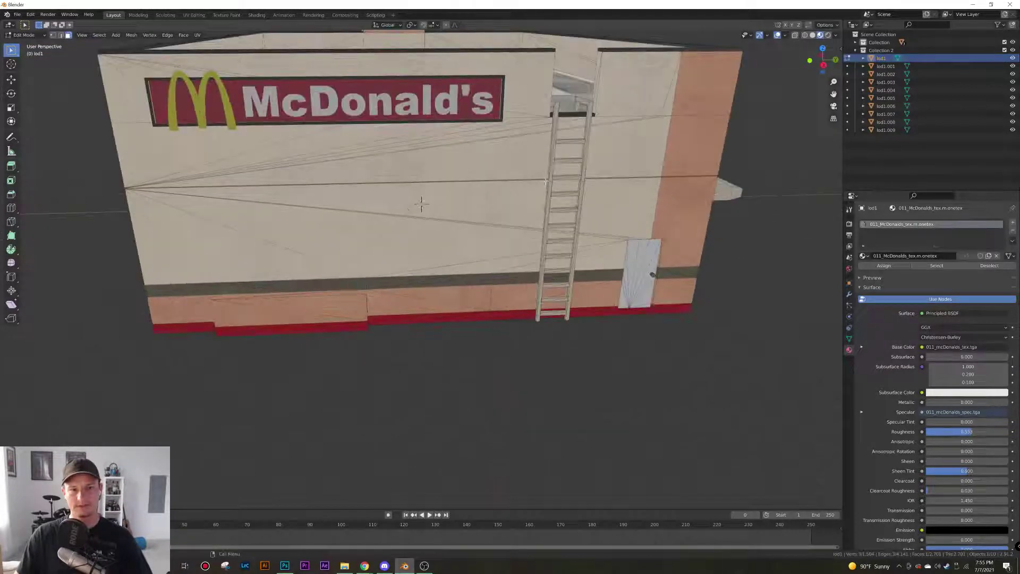
pyautogui.moveTo(439, 306); pyautogui.dragTo(421, 286, button='middle')
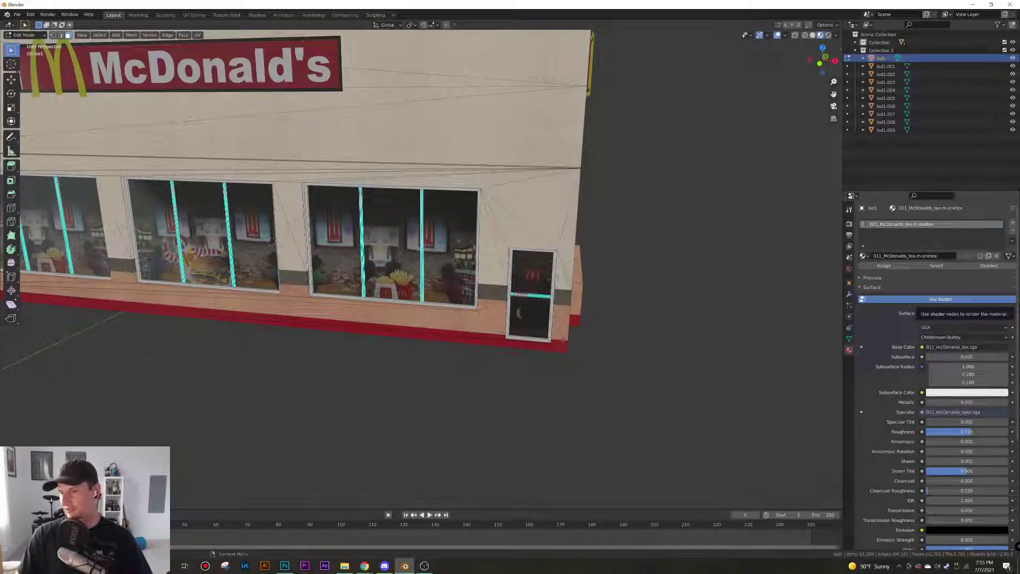
pyautogui.moveTo(445, 244); pyautogui.dragTo(440, 285, button='middle')
pyautogui.scroll(-6, 463, 259)
pyautogui.scroll(2, 478, 292)
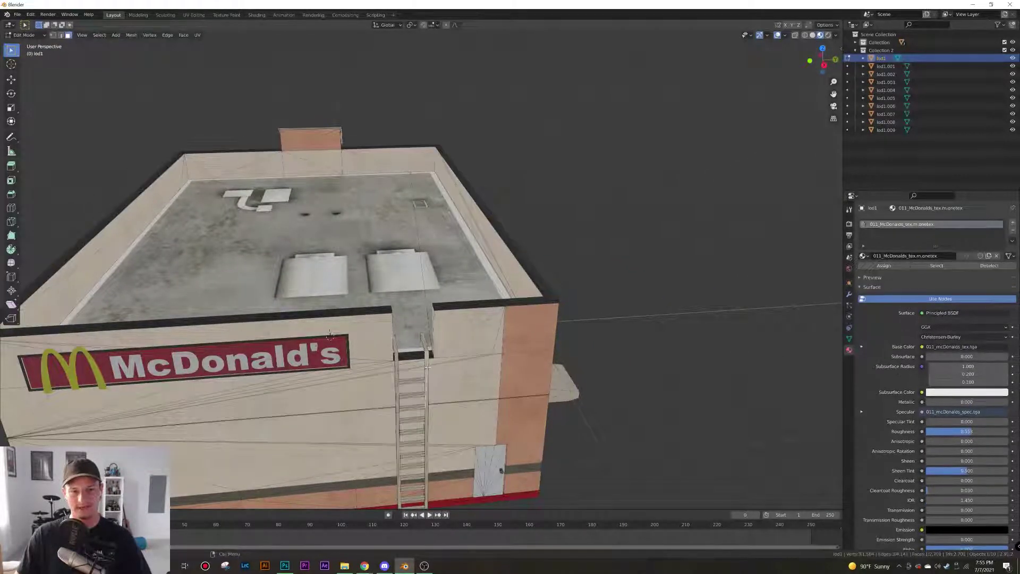
# Delete the faces of the wall ladder from lod1, including both rails and all linked rungs
pyautogui.keyDown('shift'); pyautogui.click(397, 373); pyautogui.keyUp('shift')
pyautogui.moveTo(398, 372); pyautogui.dragTo(405, 332, button='middle')
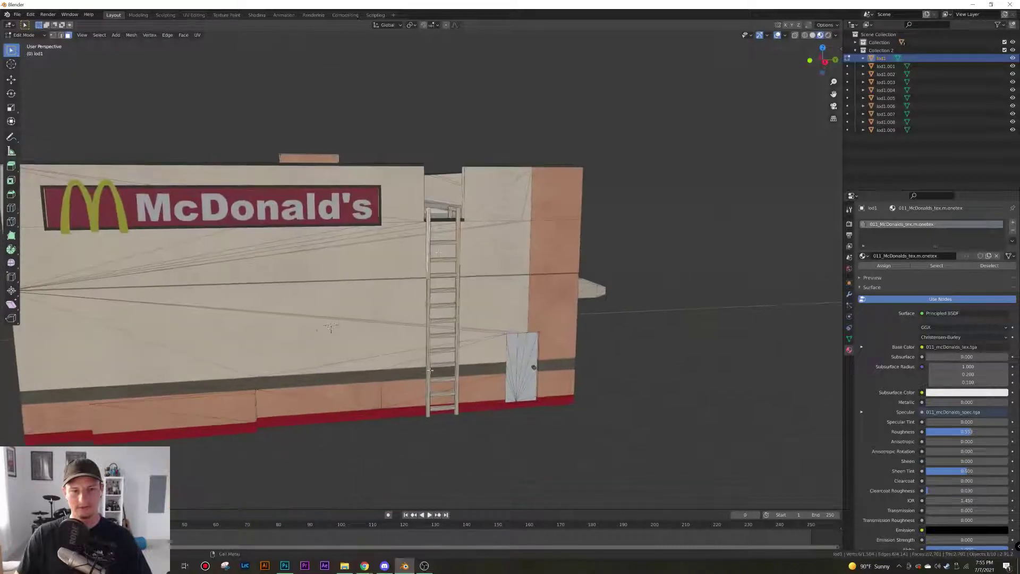
pyautogui.scroll(2, 444, 255)
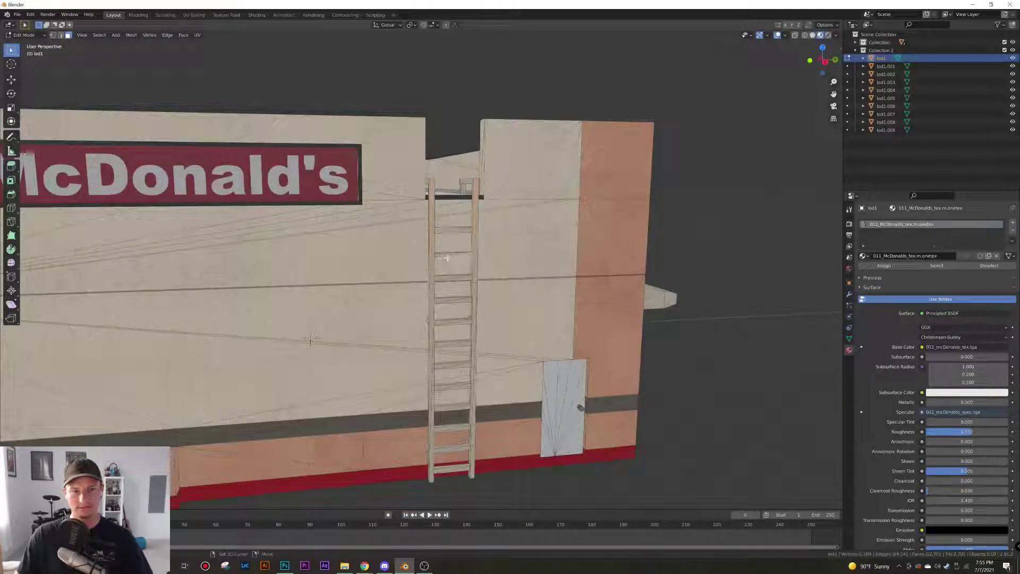
pyautogui.keyDown('shift'); pyautogui.click(458, 300); pyautogui.keyUp('shift')
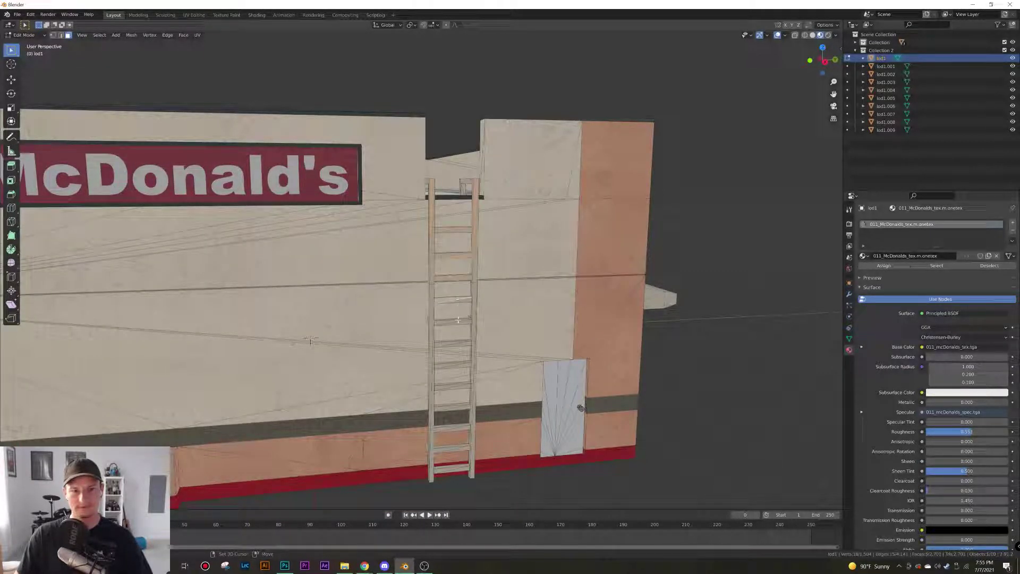
pyautogui.keyDown('shift'); pyautogui.click(463, 340); pyautogui.keyUp('shift')
pyautogui.keyDown('shift'); pyautogui.click(463, 366); pyautogui.keyUp('shift')
pyautogui.keyDown('shift'); pyautogui.click(463, 387); pyautogui.keyUp('shift')
pyautogui.keyDown('shift'); pyautogui.click(464, 409); pyautogui.keyUp('shift')
pyautogui.keyDown('shift'); pyautogui.click(465, 429); pyautogui.keyUp('shift')
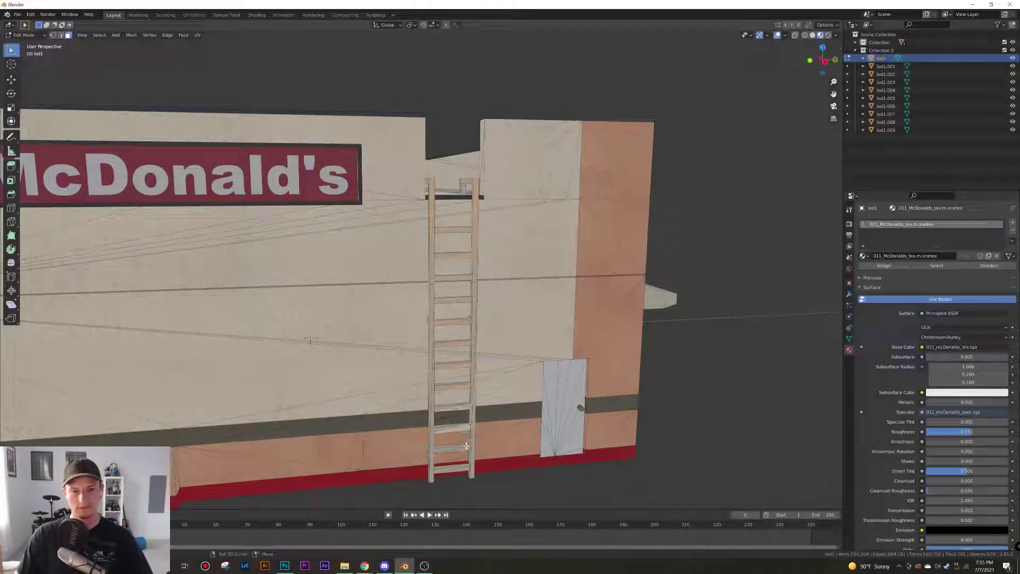
pyautogui.keyDown('shift'); pyautogui.click(466, 445); pyautogui.keyUp('shift')
pyautogui.keyDown('shift'); pyautogui.click(465, 468); pyautogui.keyUp('shift')
pyautogui.hotkey('ctrl', 'l')
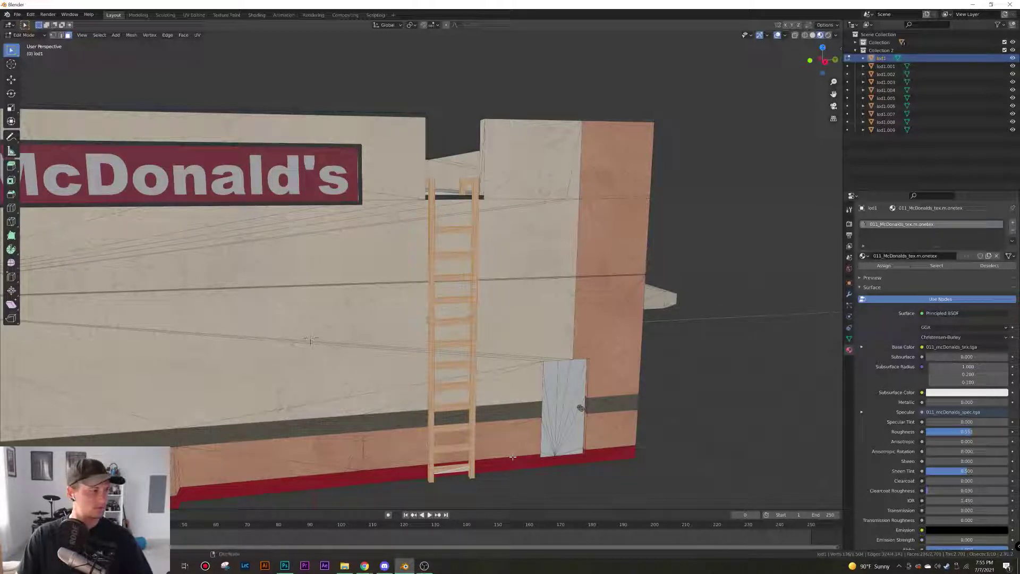
pyautogui.press('x')
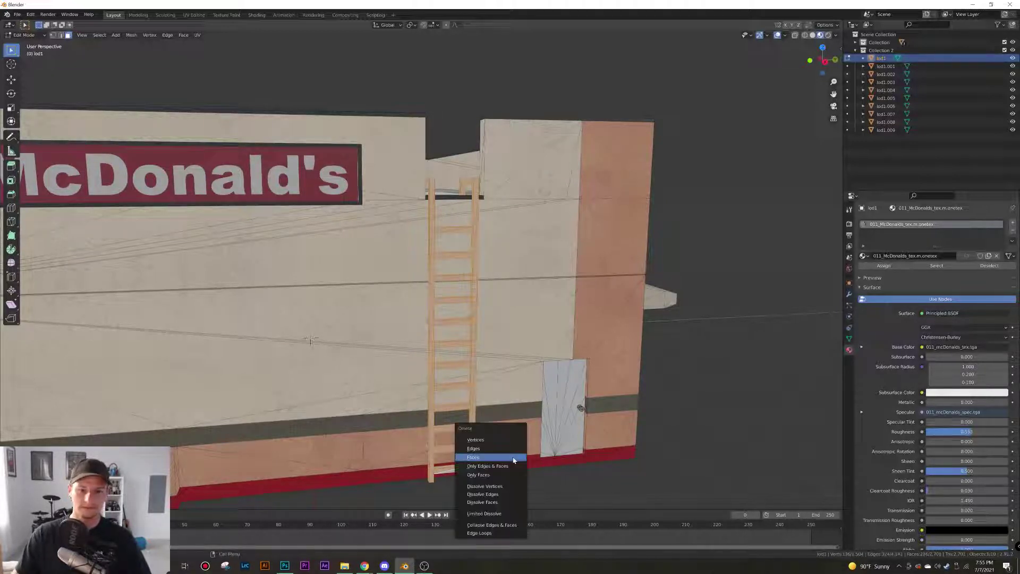
pyautogui.click(513, 457)
# Delete the leftover ladder mounting brackets from the wall, including their linked geometry
pyautogui.scroll(2, 502, 445)
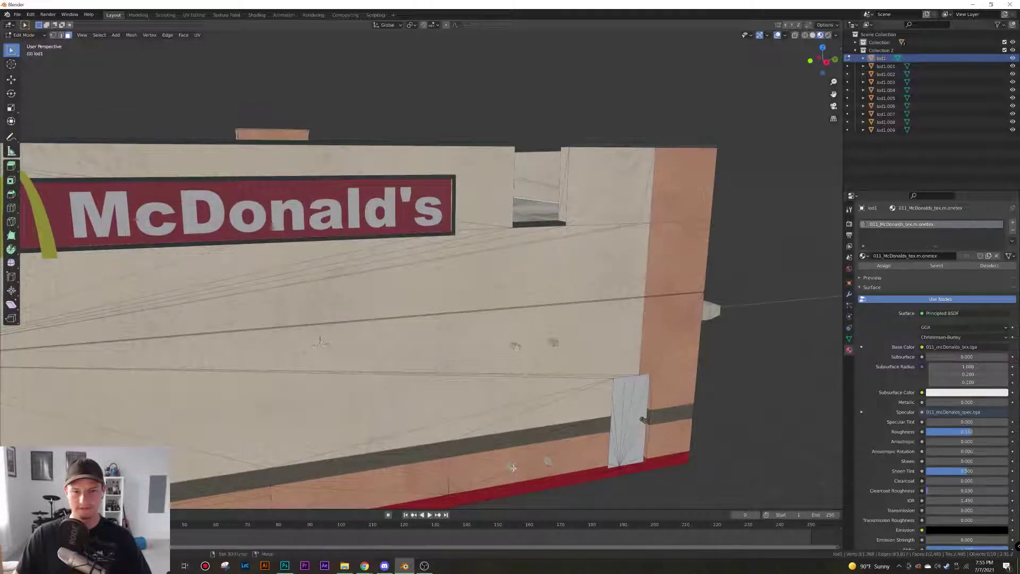
pyautogui.hotkey('ctrl', 'l')
pyautogui.press('x')
pyautogui.click(581, 366)
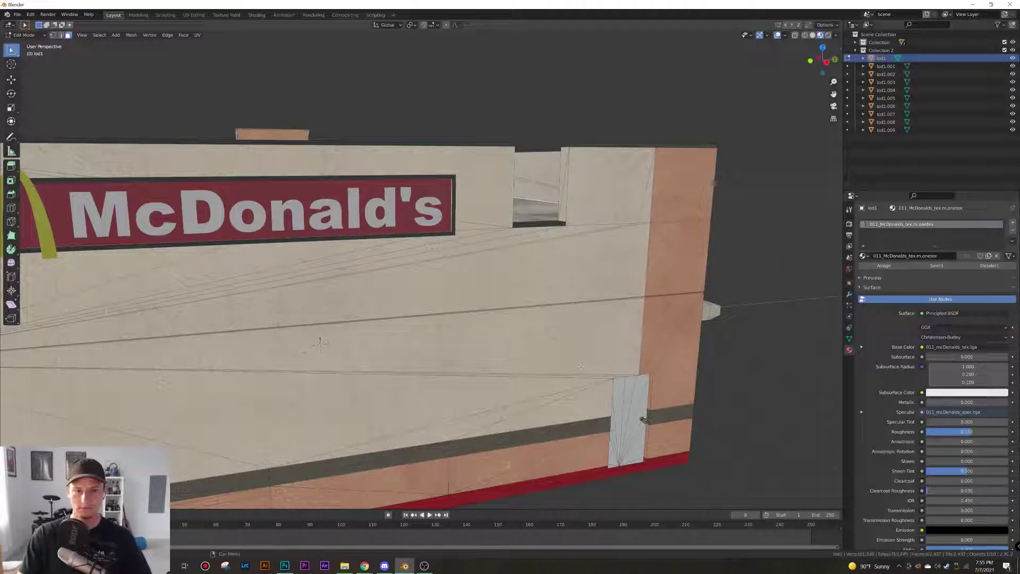
# Delete the round knob from the plain grey door on the lod1 side wall, including all its linked geometry
pyautogui.moveTo(488, 341)
pyautogui.mouseDown(button='middle')
pyautogui.moveTo(510, 353)
pyautogui.moveTo(492, 343)
pyautogui.mouseUp(button='middle')
pyautogui.keyDown('shift'); pyautogui.moveTo(670, 478); pyautogui.dragTo(555, 356, button='middle'); pyautogui.keyUp('shift')
pyautogui.scroll(5, 554, 363)
pyautogui.scroll(-5, 602, 380)
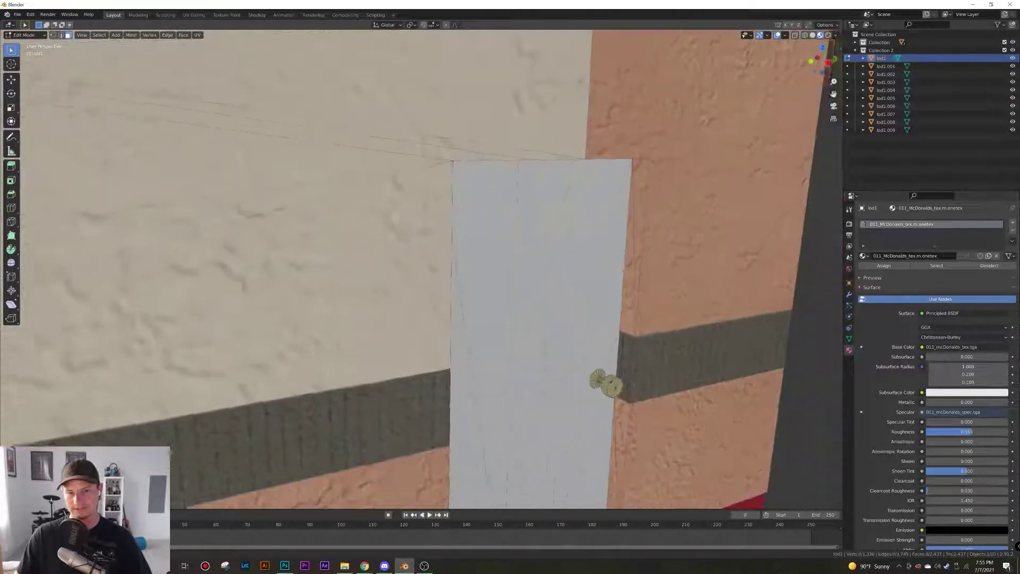
pyautogui.keyDown('shift'); pyautogui.click(603, 381); pyautogui.keyUp('shift')
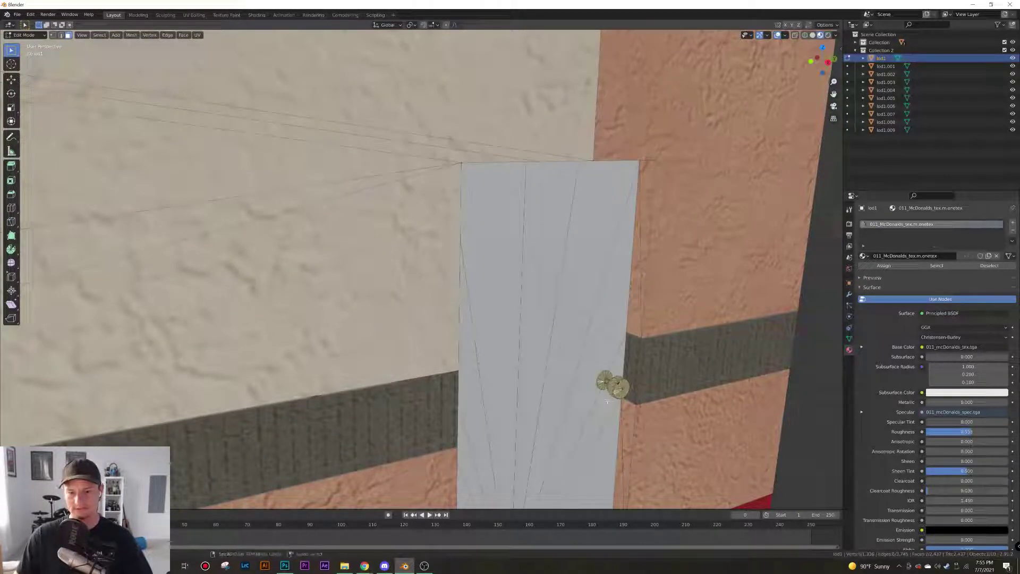
pyautogui.hotkey('ctrl', 'l')
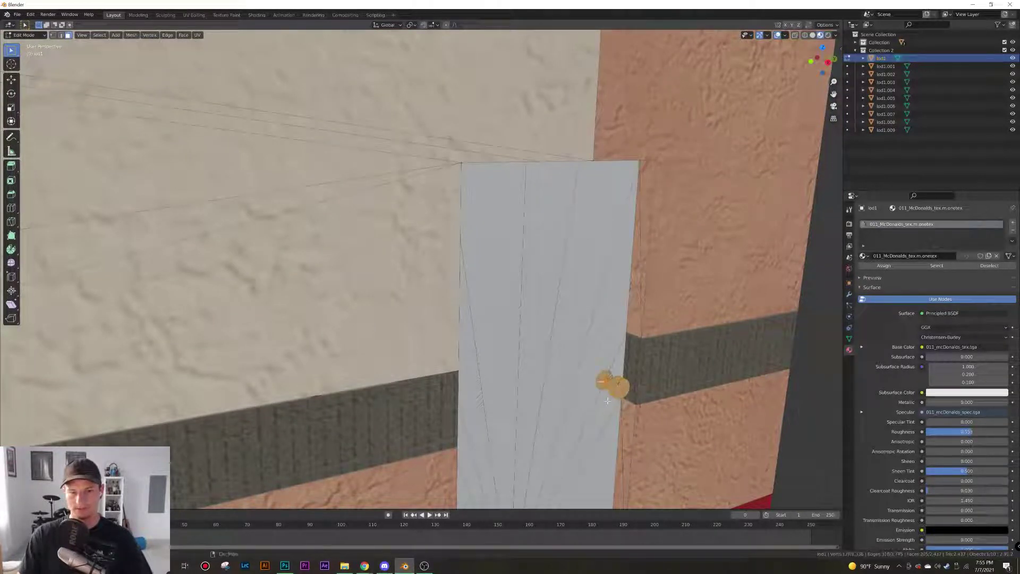
pyautogui.press('x')
pyautogui.click(608, 400)
# Delete the small protruding piece at the lower corner of the window beneath the awning near the building's end
pyautogui.scroll(-10, 607, 378)
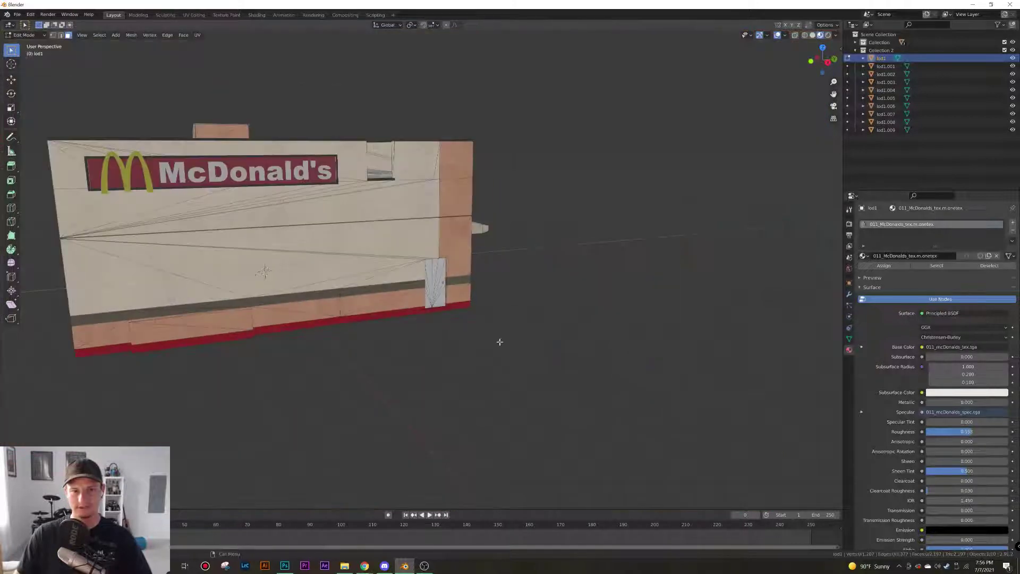
pyautogui.moveTo(497, 341); pyautogui.dragTo(352, 340, button='middle')
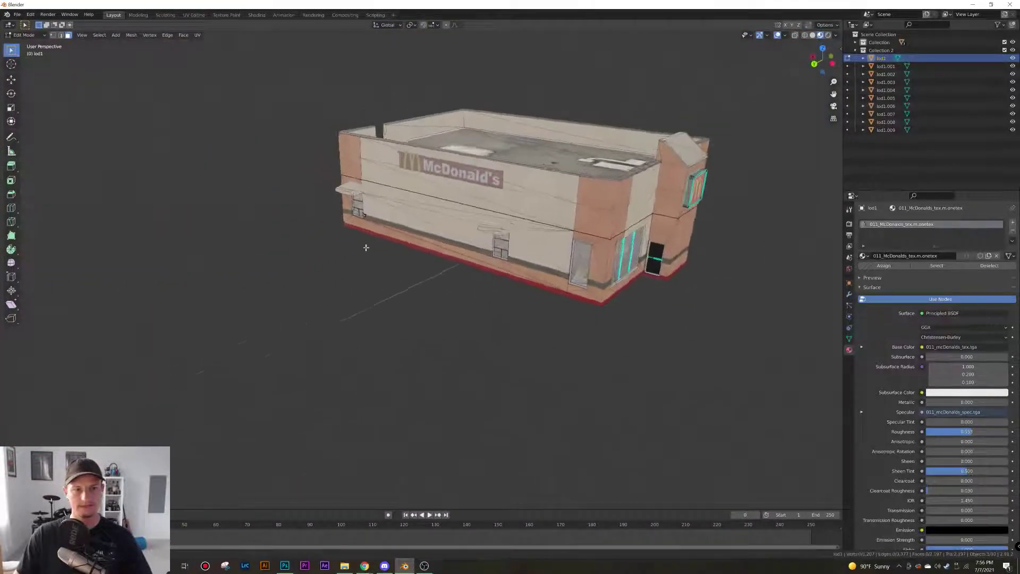
pyautogui.keyDown('shift'); pyautogui.moveTo(365, 246); pyautogui.dragTo(420, 341, button='middle'); pyautogui.keyUp('shift')
pyautogui.scroll(7, 420, 341)
pyautogui.keyDown('shift'); pyautogui.moveTo(442, 382); pyautogui.dragTo(486, 345, button='middle'); pyautogui.keyUp('shift')
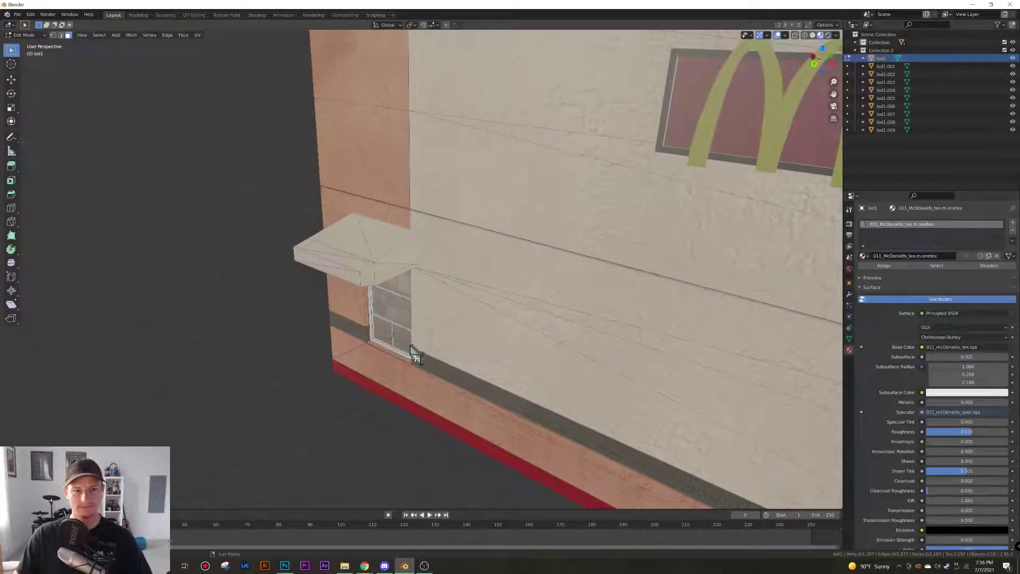
pyautogui.click(422, 369)
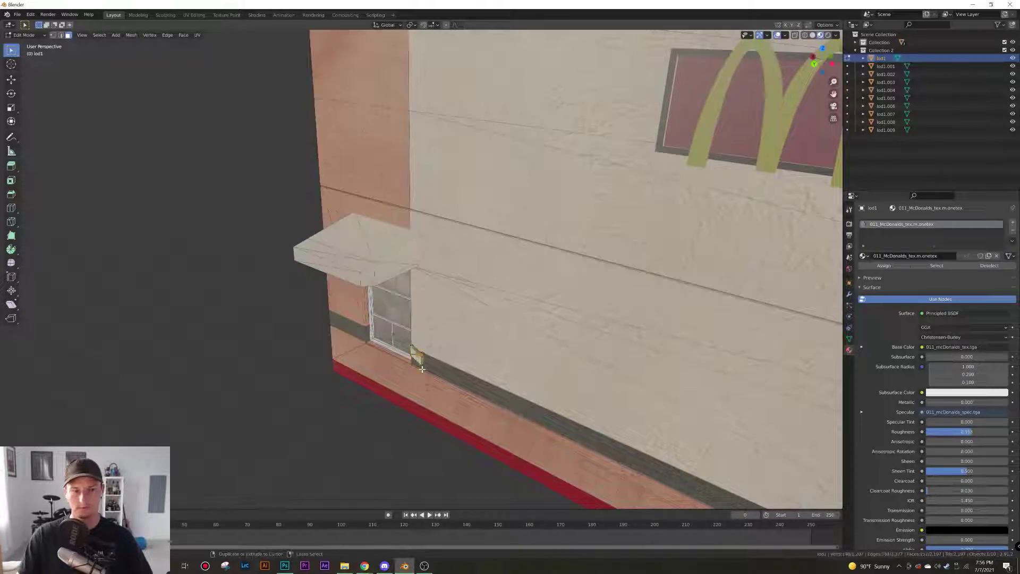
pyautogui.press('x')
pyautogui.click(423, 370)
# Delete the handle from the glass door next to the large front window, including its linked geometry
pyautogui.scroll(-5, 420, 366)
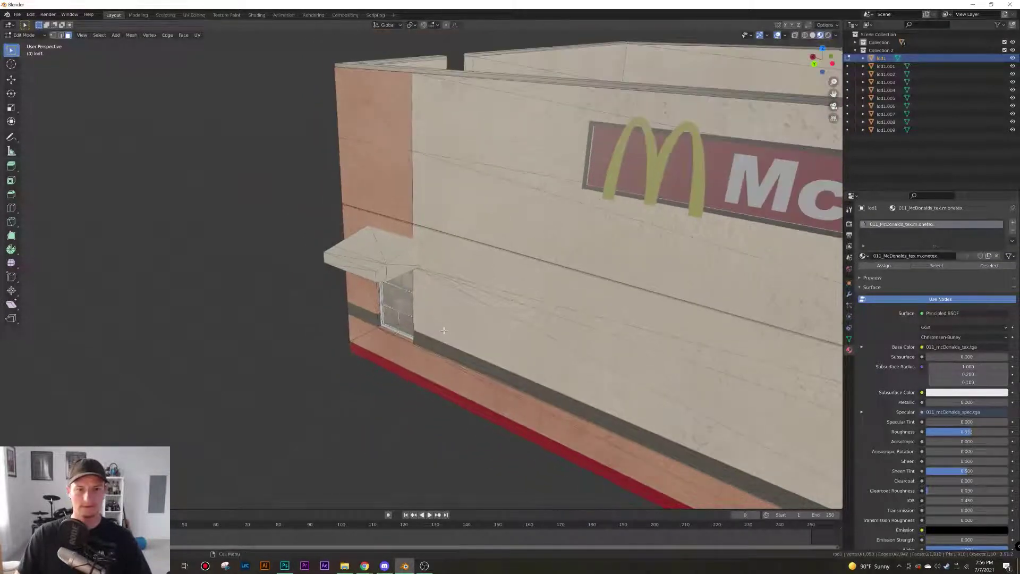
pyautogui.scroll(-1, 440, 332)
pyautogui.keyDown('shift'); pyautogui.moveTo(755, 410); pyautogui.dragTo(255, 212, button='middle'); pyautogui.keyUp('shift')
pyautogui.moveTo(492, 348); pyautogui.dragTo(549, 360, button='middle')
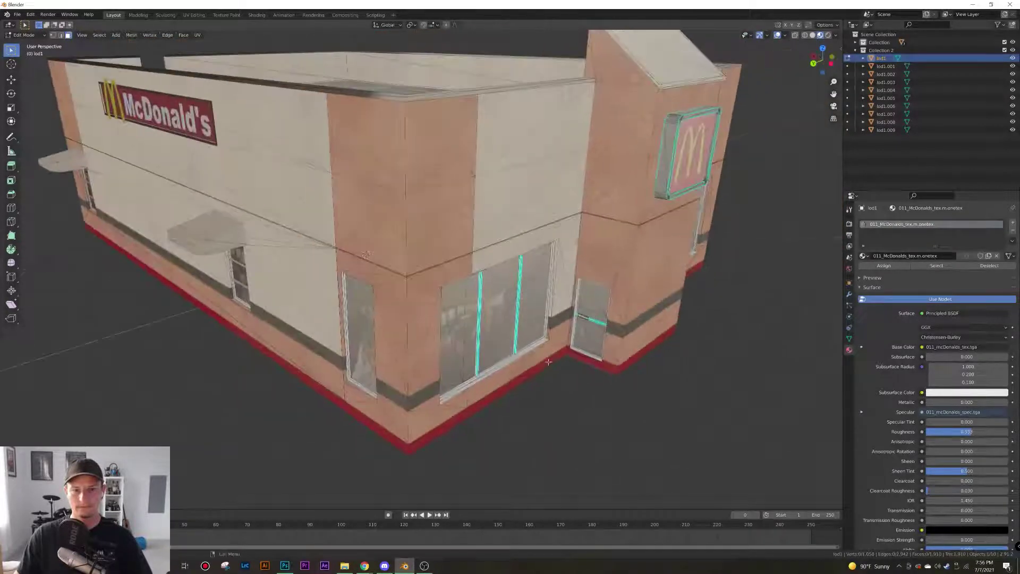
pyautogui.scroll(6, 614, 373)
pyautogui.keyDown('shift'); pyautogui.moveTo(615, 373); pyautogui.dragTo(499, 343, button='middle'); pyautogui.keyUp('shift')
pyautogui.click(529, 328)
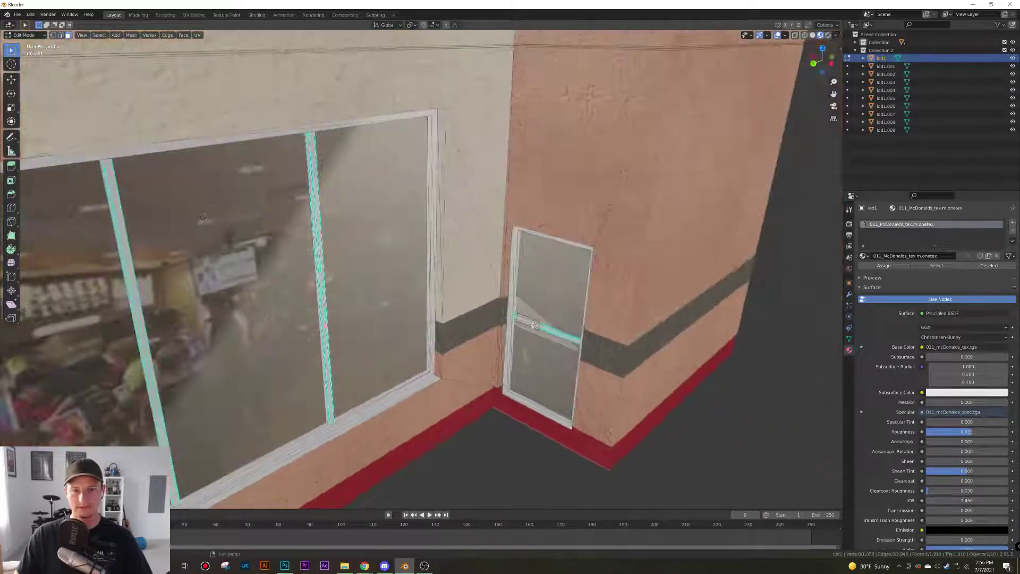
pyautogui.click(525, 323)
pyautogui.hotkey('ctrl', 'l')
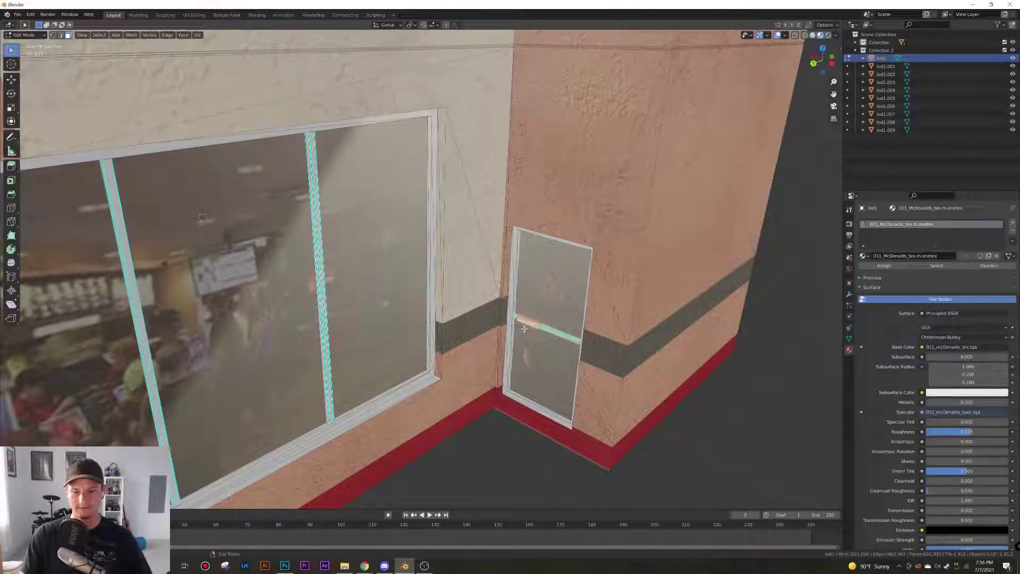
pyautogui.press('x')
pyautogui.click(523, 329)
# Select the handle on the glass door at the end of the side wall's row of four large windows
pyautogui.scroll(-7, 493, 305)
pyautogui.moveTo(493, 305); pyautogui.dragTo(333, 295, button='middle')
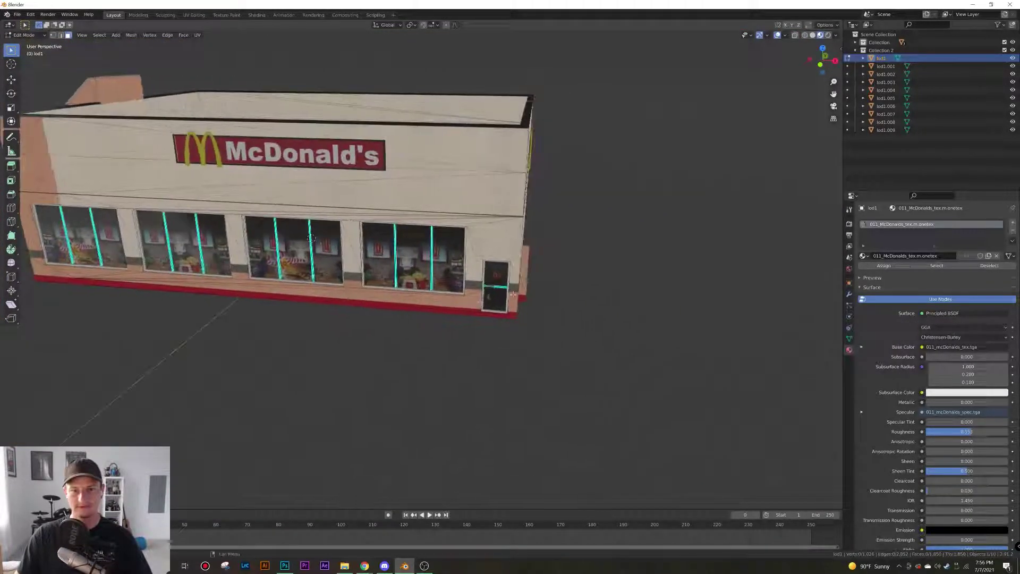
pyautogui.scroll(7, 513, 294)
pyautogui.click(650, 331)
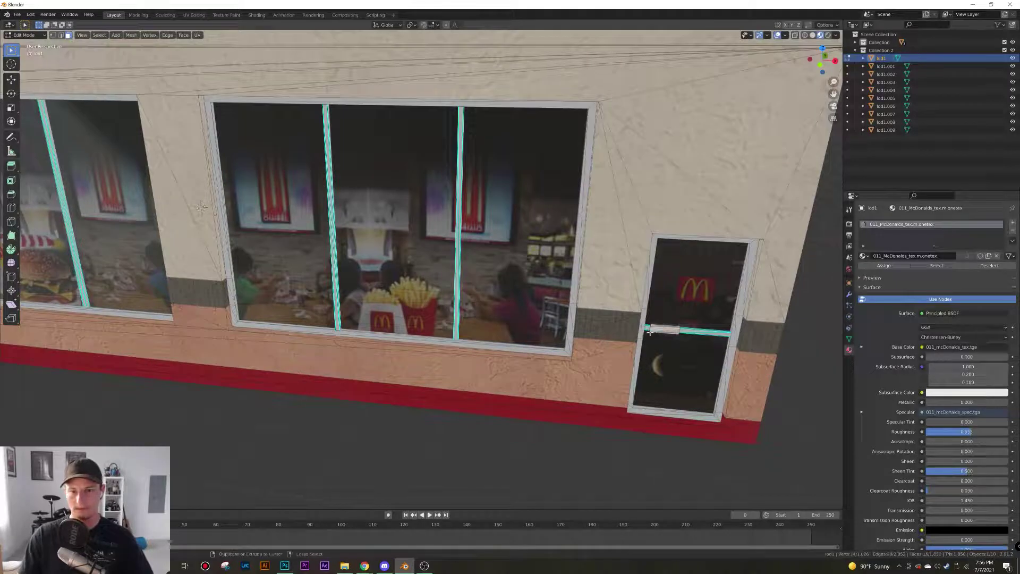
# Delete the linked handle geometry from the glass door beside the front windows
pyautogui.press('l')
pyautogui.press('x')
pyautogui.click(650, 332)
pyautogui.scroll(-10, 650, 332)
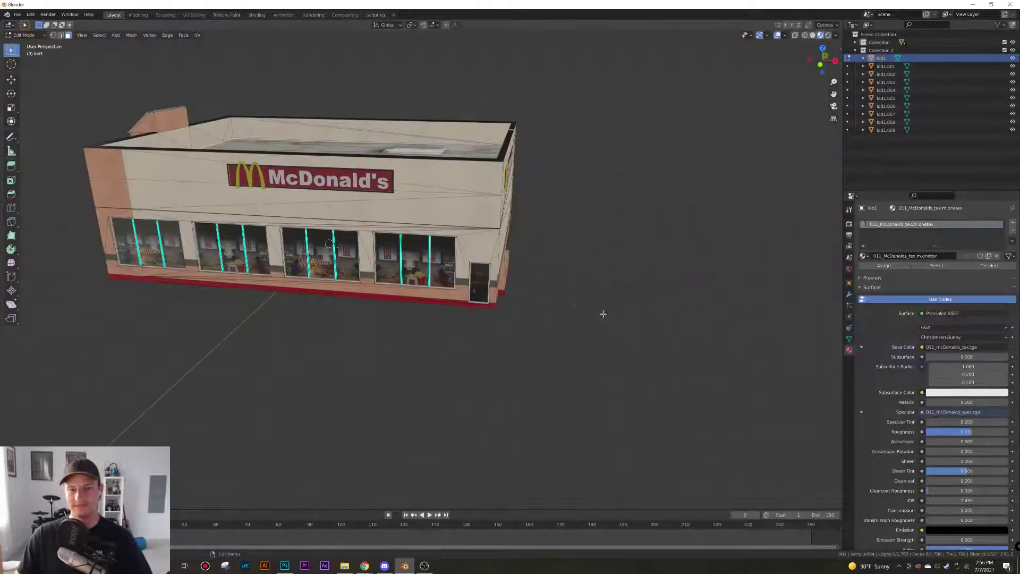
# Separate the frame around the arches sign on the roofed tower into its own object, expanding the selection to cover the whole frame
pyautogui.moveTo(601, 312); pyautogui.dragTo(326, 293, button='middle')
pyautogui.moveTo(470, 151); pyautogui.dragTo(554, 297, button='middle')
pyautogui.scroll(5, 532, 300)
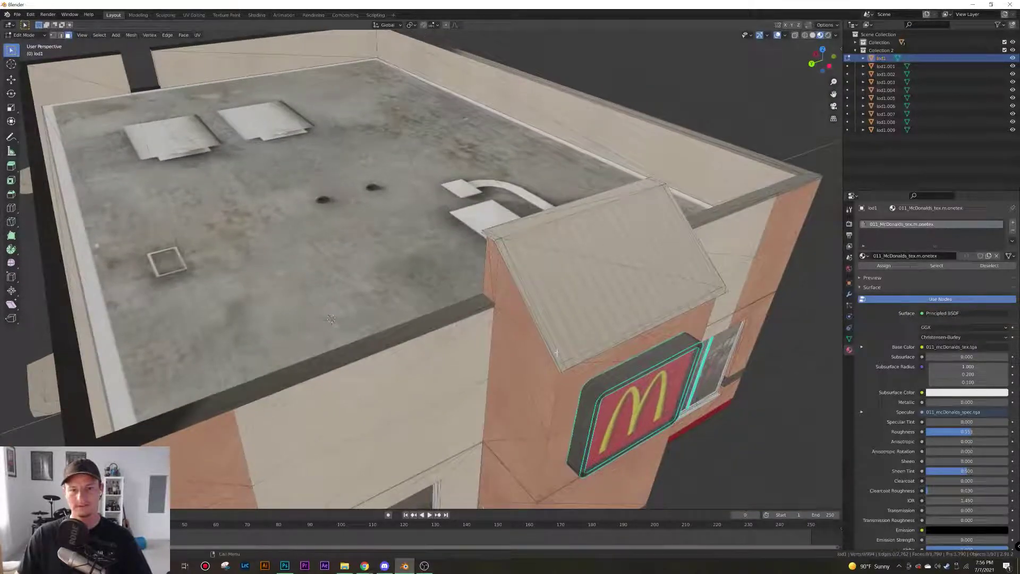
pyautogui.moveTo(611, 391)
pyautogui.mouseDown(button='middle')
pyautogui.moveTo(622, 396)
pyautogui.moveTo(605, 377)
pyautogui.mouseUp(button='middle')
pyautogui.click(553, 334)
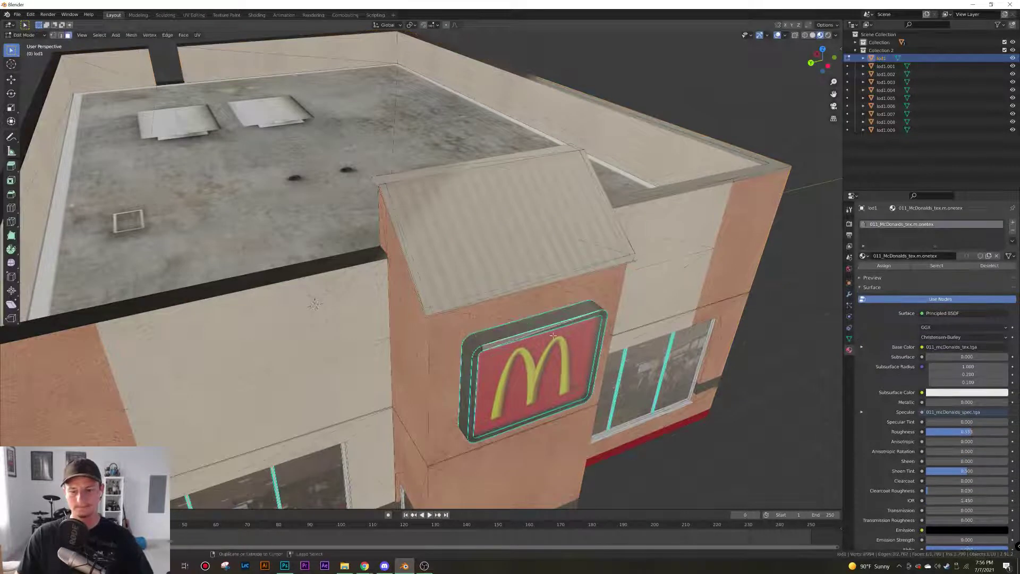
pyautogui.press('ctrl+KP_Add')
pyautogui.press('ctrl+KP_Add')
pyautogui.press('ctrl+KP_Add')
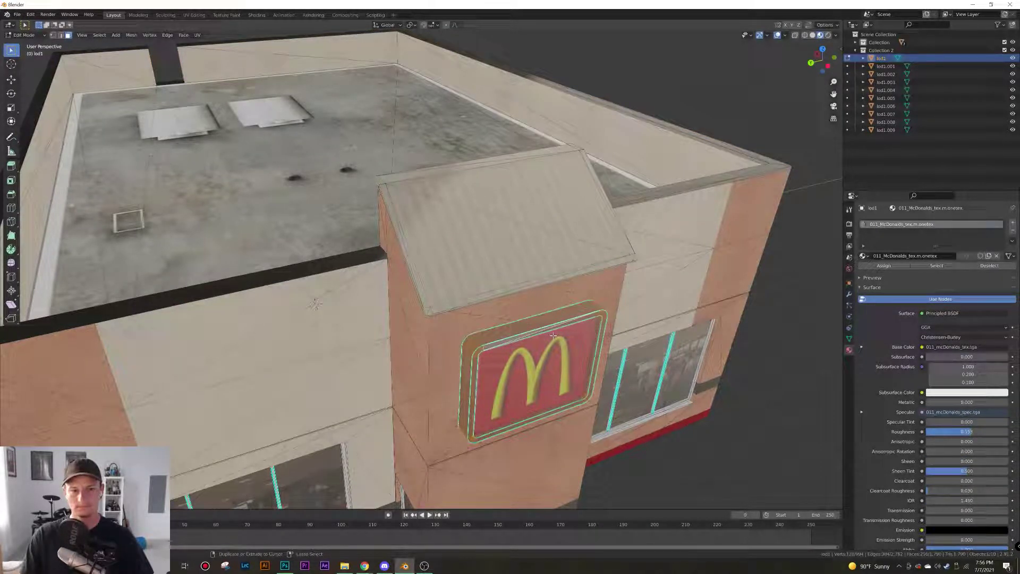
pyautogui.press('p')
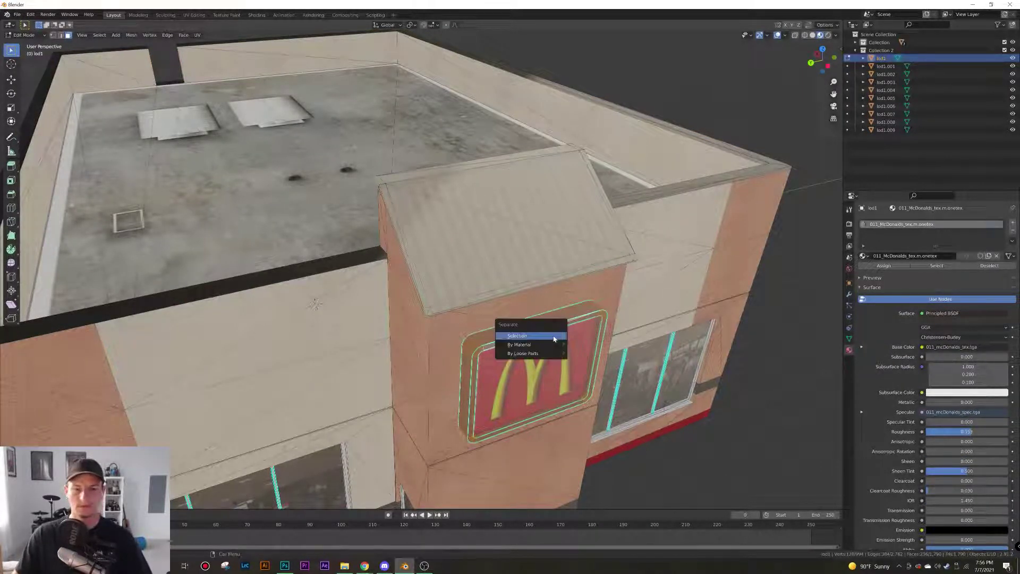
pyautogui.click(553, 337)
# Hide the building object and open the separated sign frame for mesh editing in the front orthographic view
pyautogui.click(1012, 58)
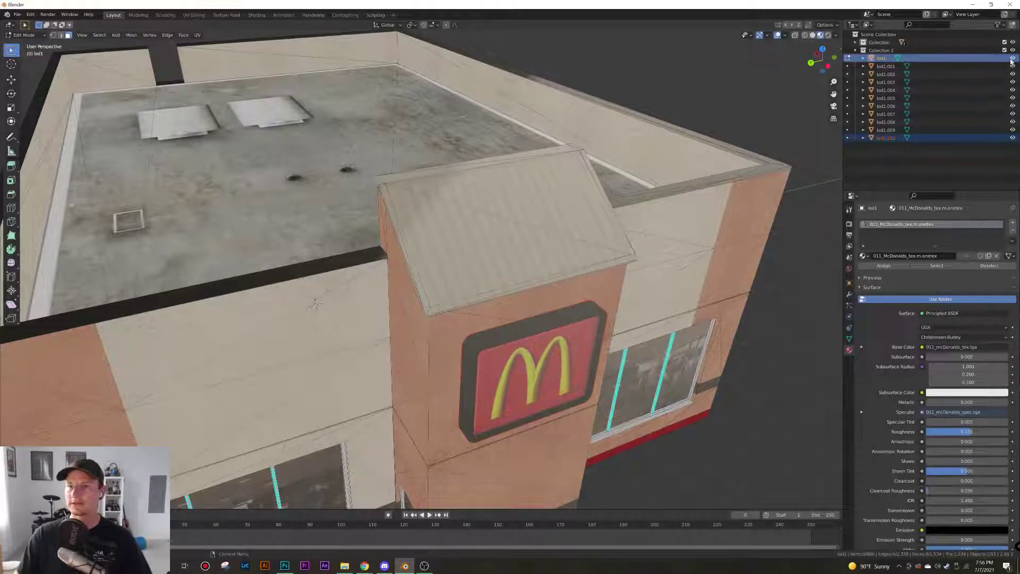
pyautogui.click(947, 139)
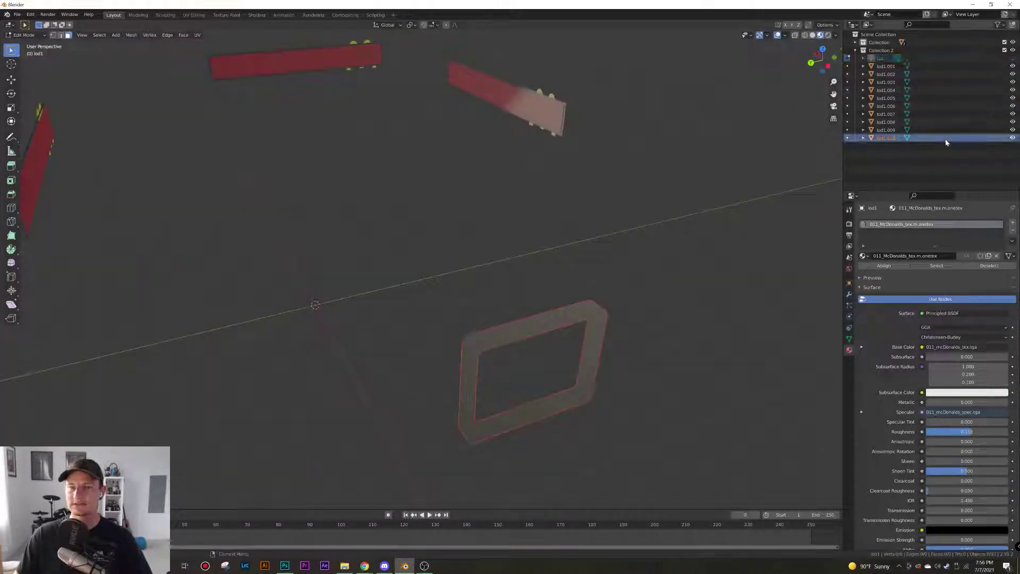
pyautogui.press('Tab')
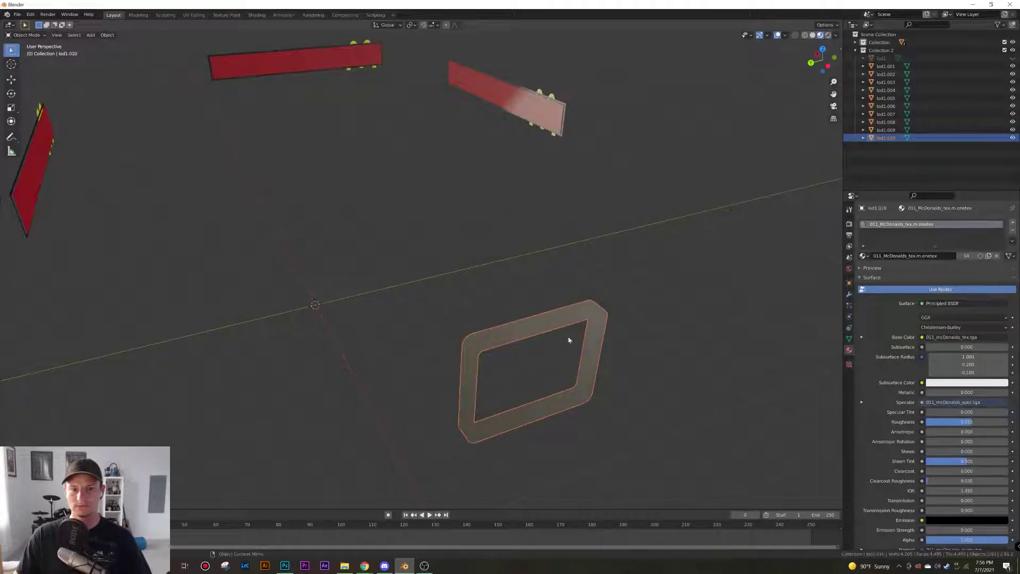
pyautogui.press('KP_3')
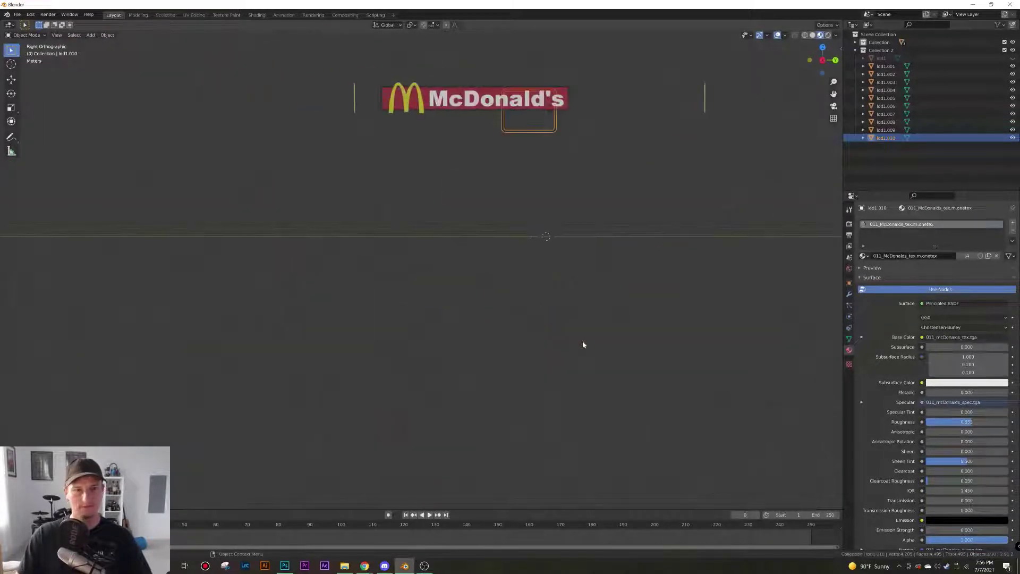
pyautogui.press('KP_1')
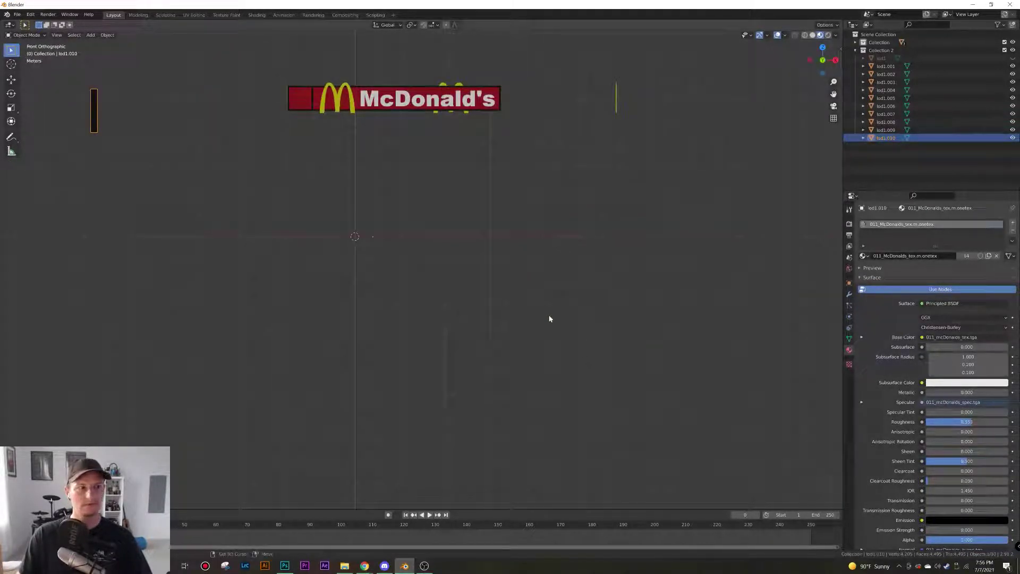
pyautogui.keyDown('shift'); pyautogui.moveTo(350, 168); pyautogui.dragTo(704, 270, button='middle'); pyautogui.keyUp('shift')
pyautogui.scroll(6, 511, 215)
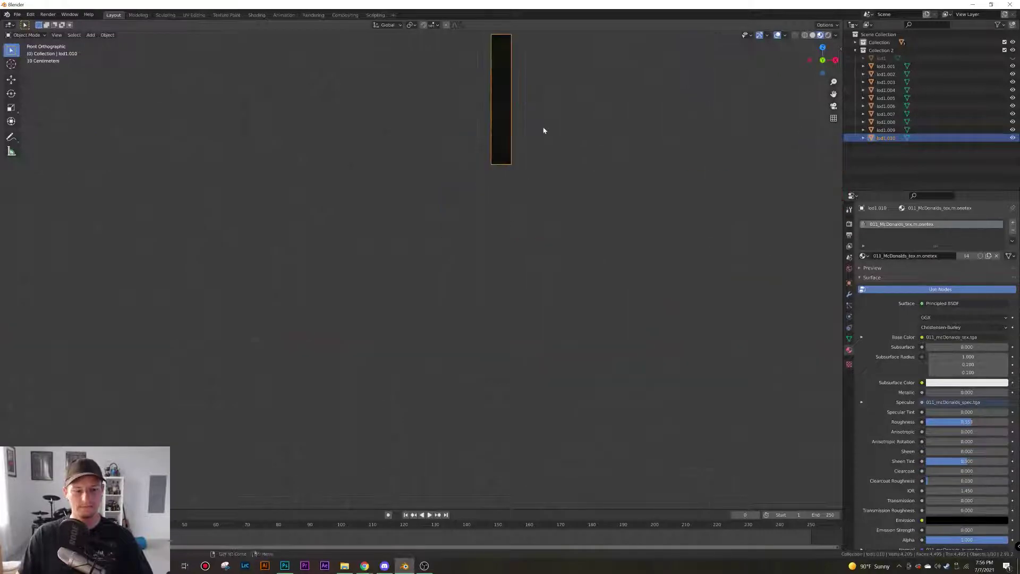
pyautogui.press('Tab')
pyautogui.keyDown('shift'); pyautogui.moveTo(556, 113); pyautogui.dragTo(535, 201, button='middle'); pyautogui.keyUp('shift')
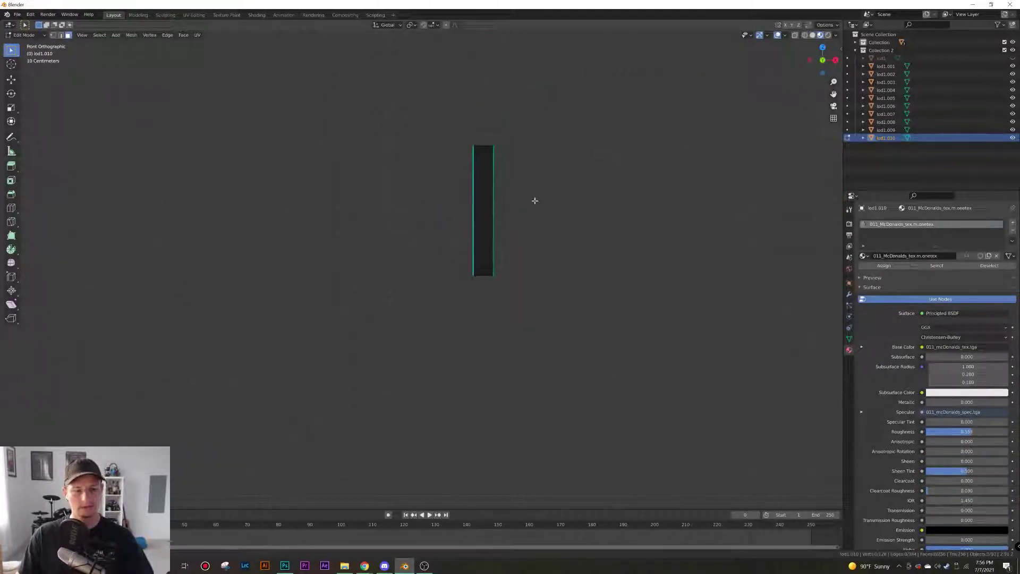
# Delete the inner and outer side faces of the sign frame, keeping only its flat front border
pyautogui.moveTo(559, 107); pyautogui.dragTo(482, 323)
pyautogui.moveTo(482, 324); pyautogui.dragTo(584, 379, button='middle')
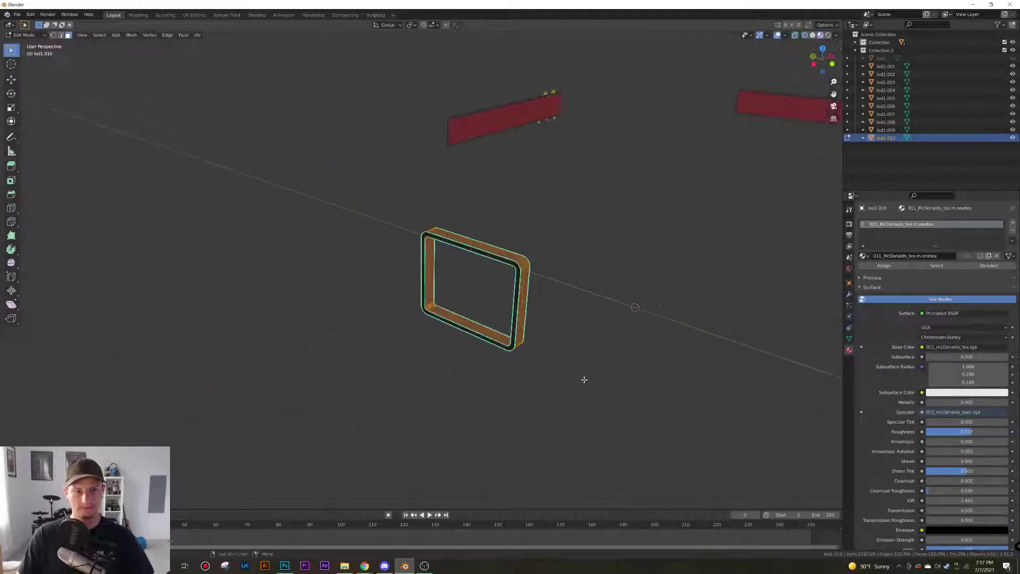
pyautogui.press('x')
pyautogui.click(584, 380)
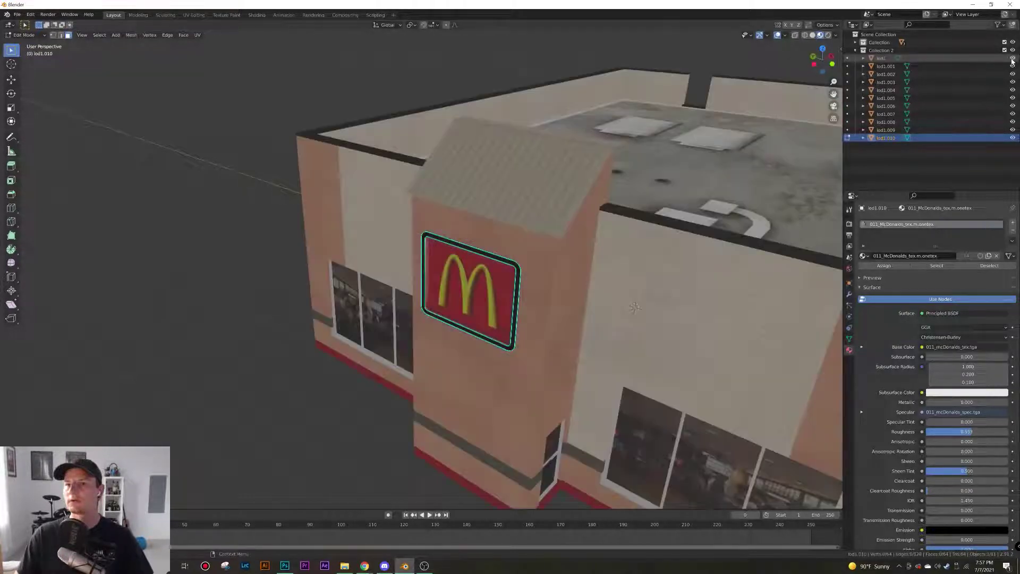
# Show the building again and select the red arches panel faces in its mesh
pyautogui.click(1012, 58)
pyautogui.moveTo(589, 307)
pyautogui.mouseDown(button='middle')
pyautogui.moveTo(528, 308)
pyautogui.moveTo(583, 307)
pyautogui.mouseUp(button='middle')
pyautogui.press('Tab')
pyautogui.click(528, 308)
pyautogui.press('Tab')
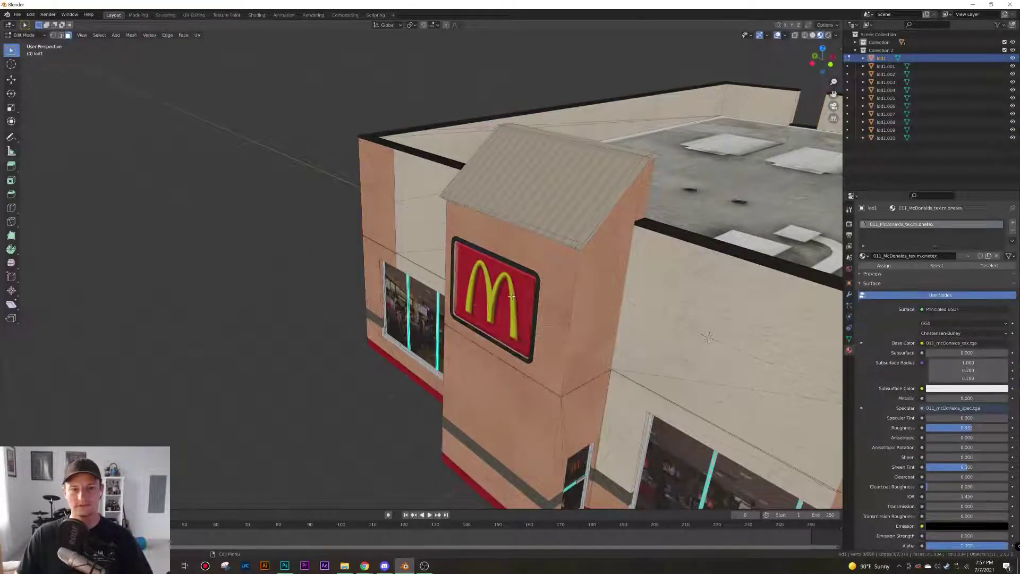
pyautogui.click(515, 306)
pyautogui.keyDown('shift'); pyautogui.click(498, 282); pyautogui.keyUp('shift')
pyautogui.scroll(2, 522, 311)
pyautogui.scroll(3, 524, 316)
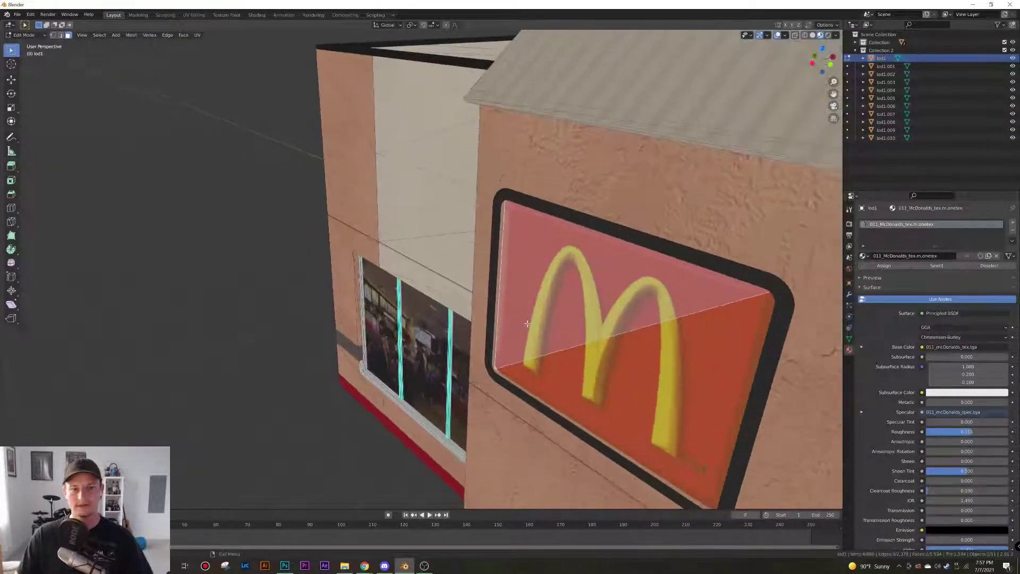
# Move the separated sign frame about 0.04 m along the global X axis, toward the tower wall
pyautogui.press('Tab')
pyautogui.click(653, 245)
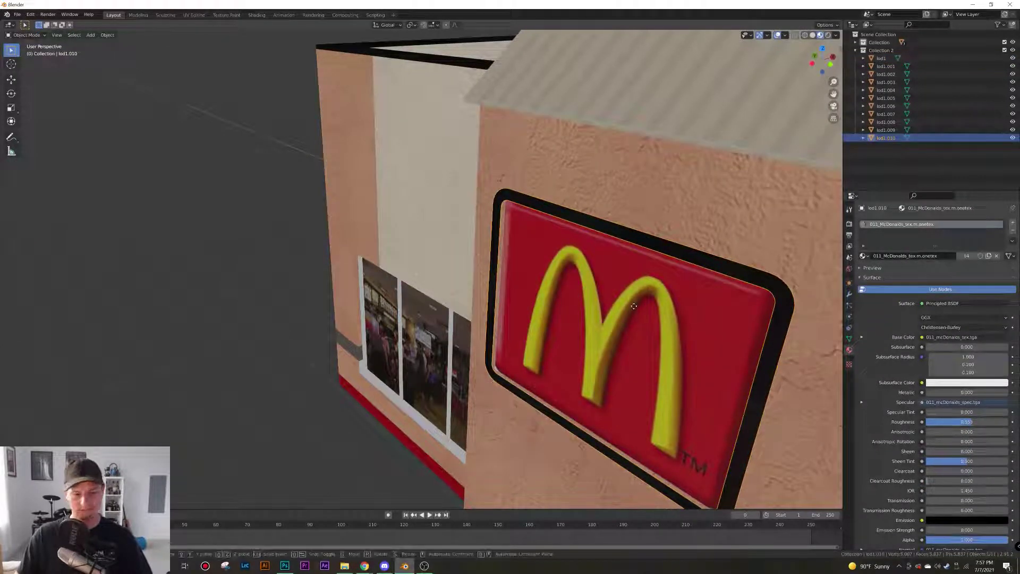
pyautogui.press('g')
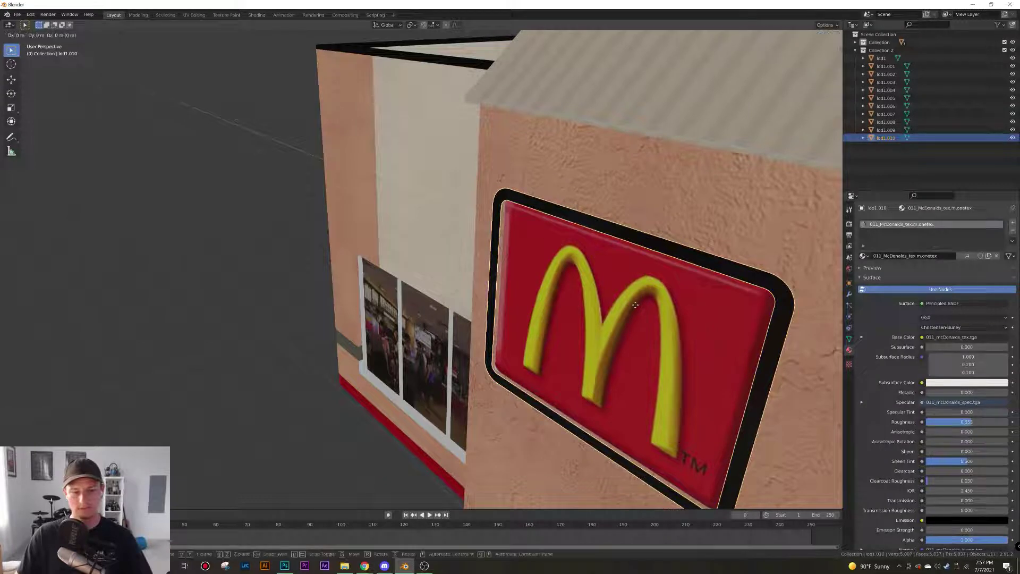
pyautogui.press('x')
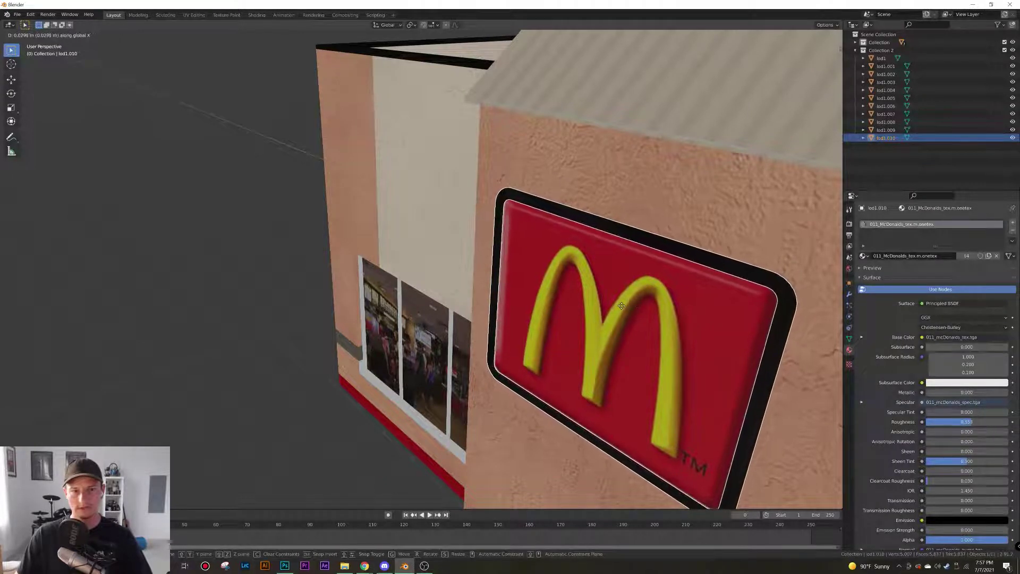
pyautogui.click(633, 344)
# Join the sign frame object into the building object
pyautogui.keyDown('shift'); pyautogui.click(634, 346); pyautogui.keyUp('shift')
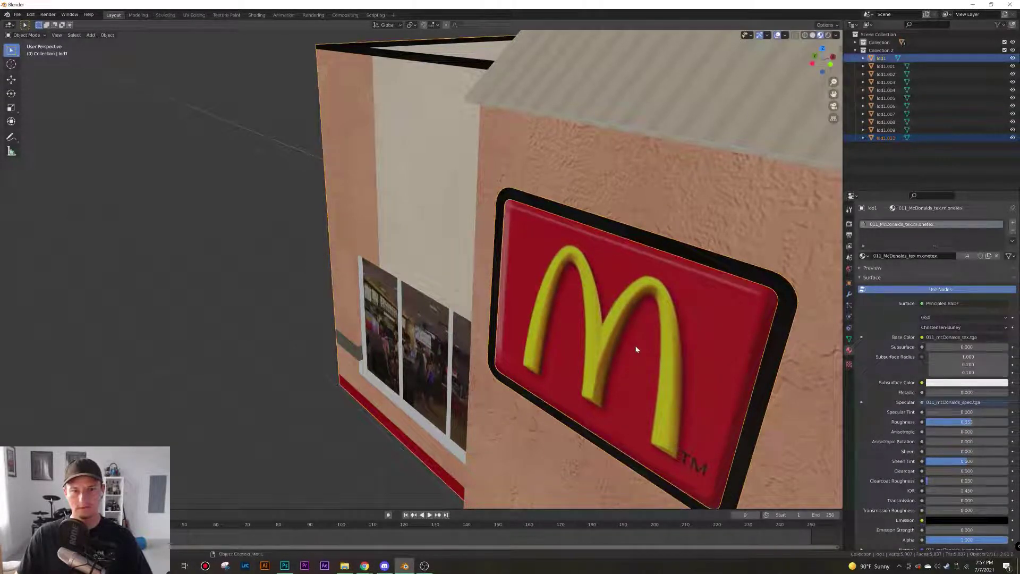
pyautogui.click(722, 274)
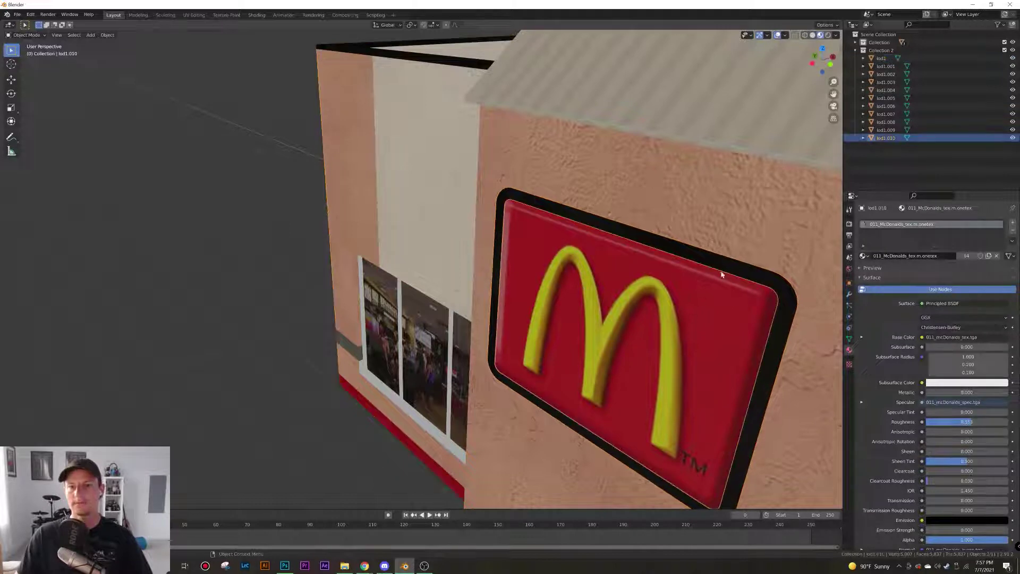
pyautogui.keyDown('shift'); pyautogui.click(712, 316); pyautogui.keyUp('shift')
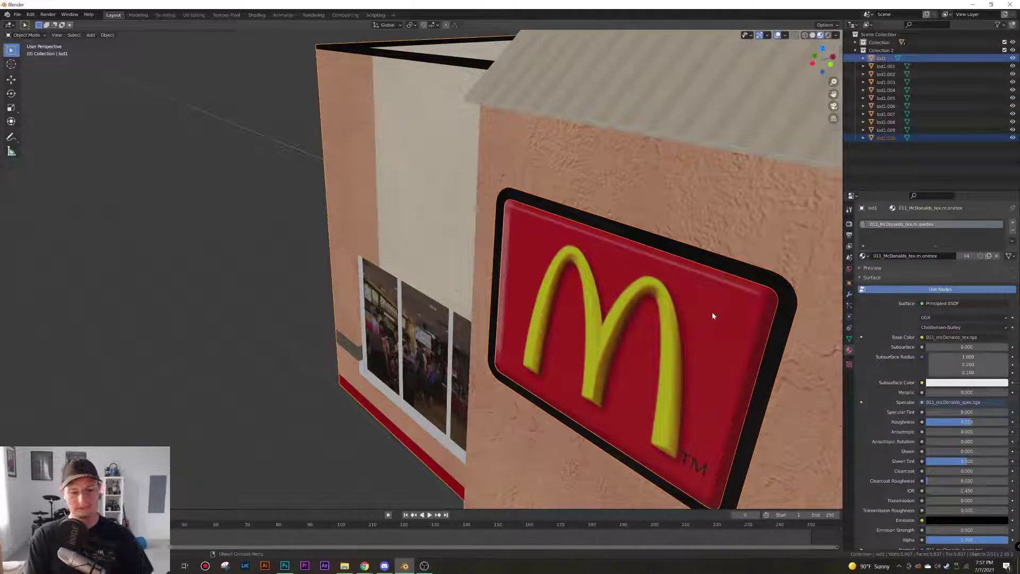
pyautogui.hotkey('ctrl', 'j')
# Select the red arches panel together with its black frame and move them about 0.23 m along the global X axis
pyautogui.press('Tab')
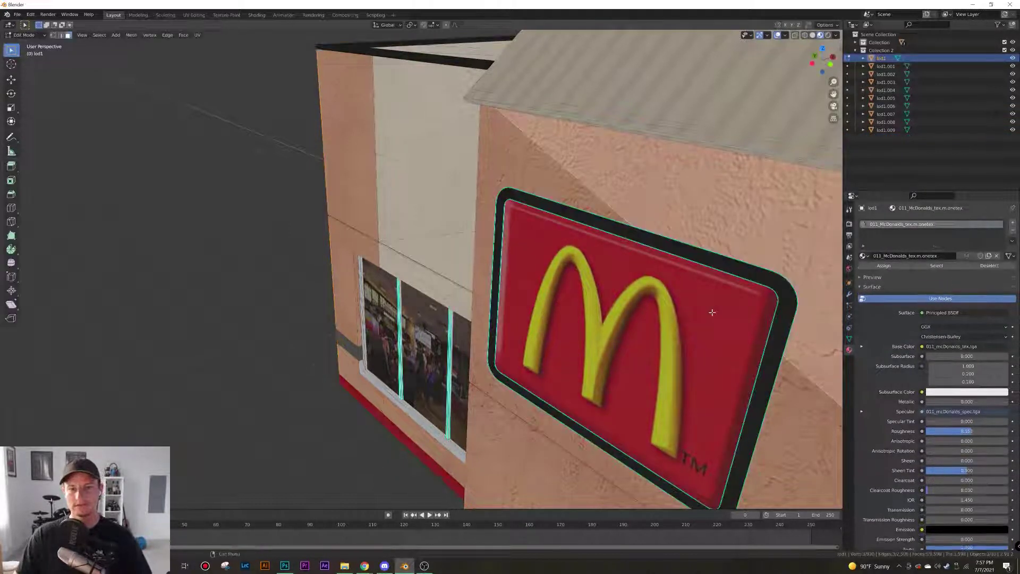
pyautogui.press('3')
pyautogui.click(711, 292)
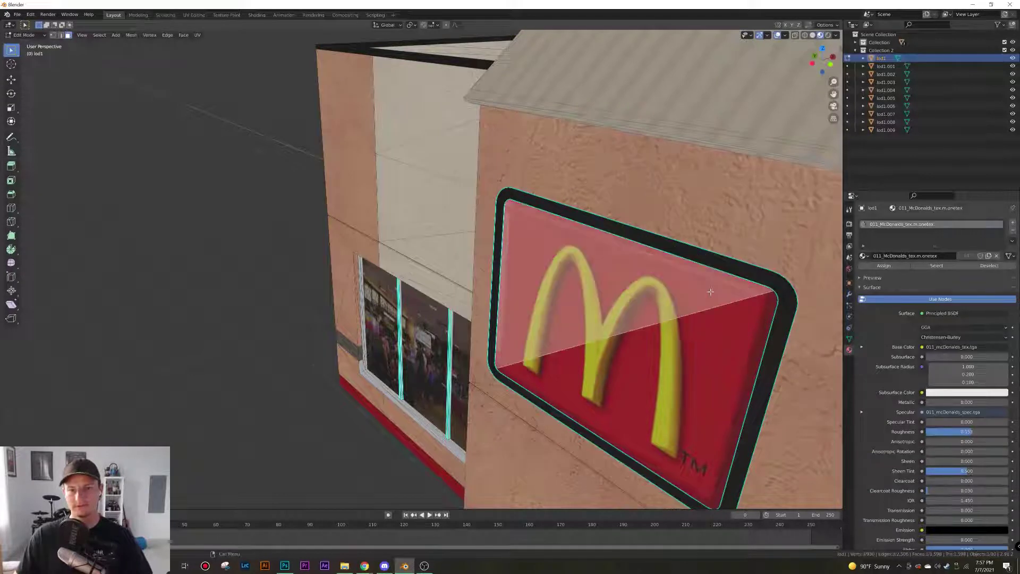
pyautogui.keyDown('shift'); pyautogui.click(731, 272); pyautogui.keyUp('shift')
pyautogui.press('ctrl+KP_Add')
pyautogui.press('ctrl+KP_Add')
pyautogui.press('ctrl+KP_Add')
pyautogui.press('ctrl+KP_Add')
pyautogui.press('ctrl+KP_Add')
pyautogui.press('ctrl+KP_Add')
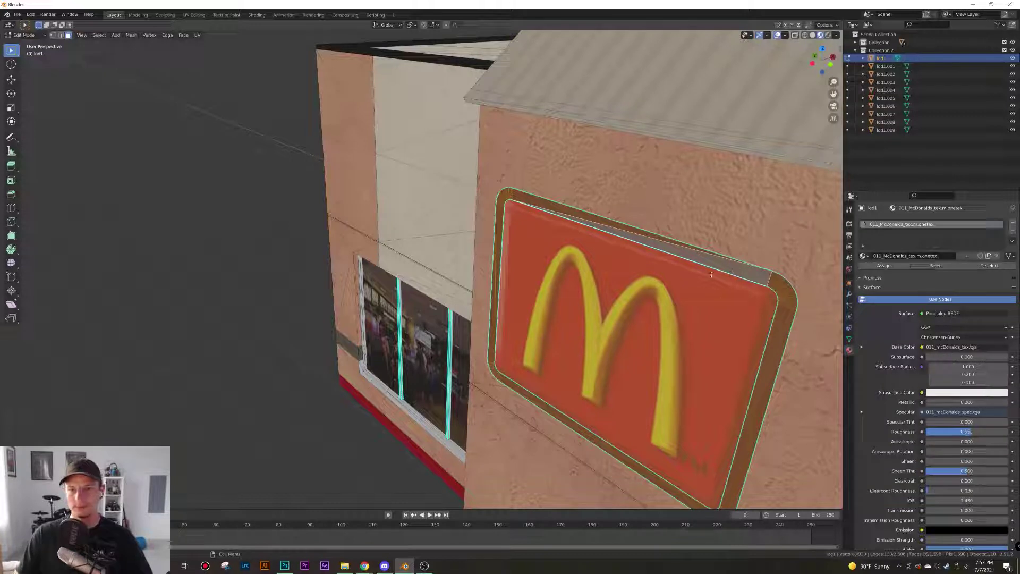
pyautogui.press('g')
pyautogui.press('x')
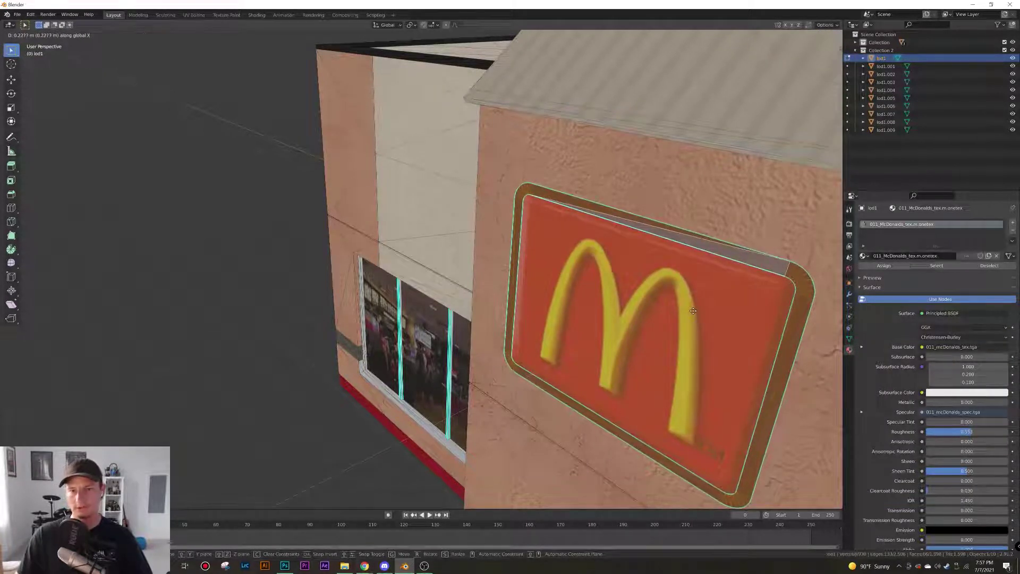
pyautogui.click(694, 312)
# Separate the selected panel and frame into one sign object and select it in the scene hierarchy
pyautogui.moveTo(694, 311); pyautogui.dragTo(647, 342, button='middle')
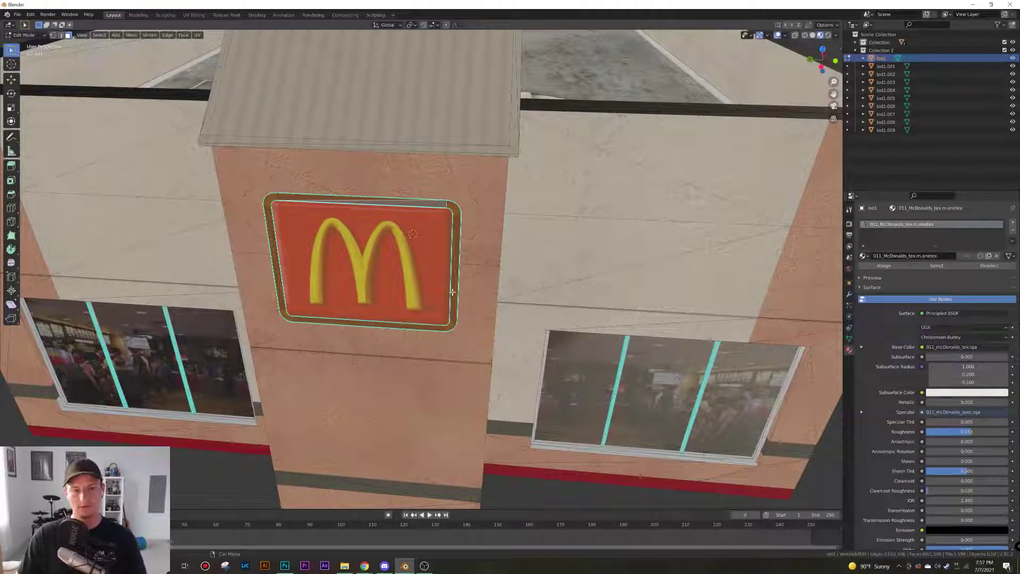
pyautogui.press('p')
pyautogui.click(453, 292)
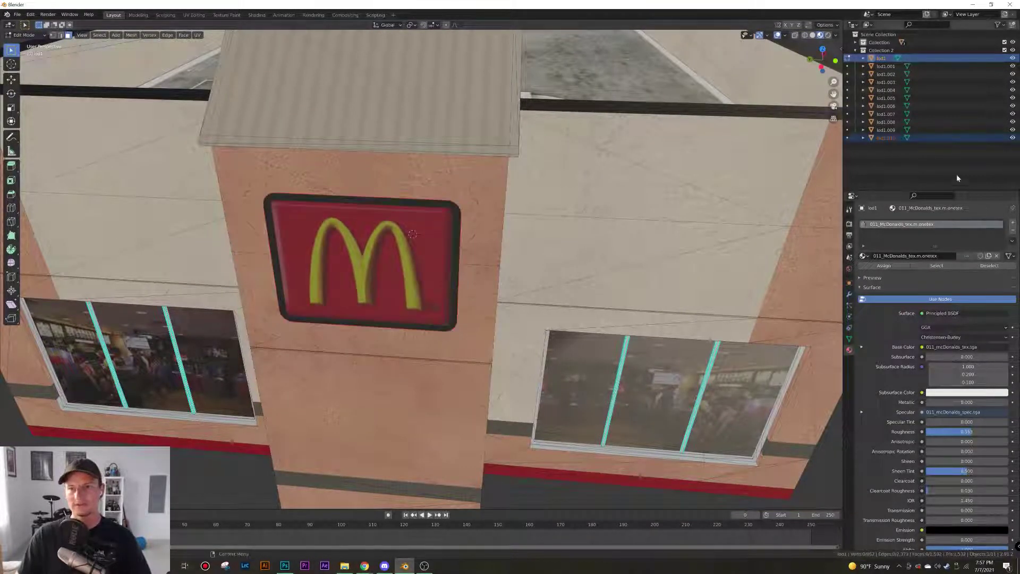
pyautogui.click(886, 138)
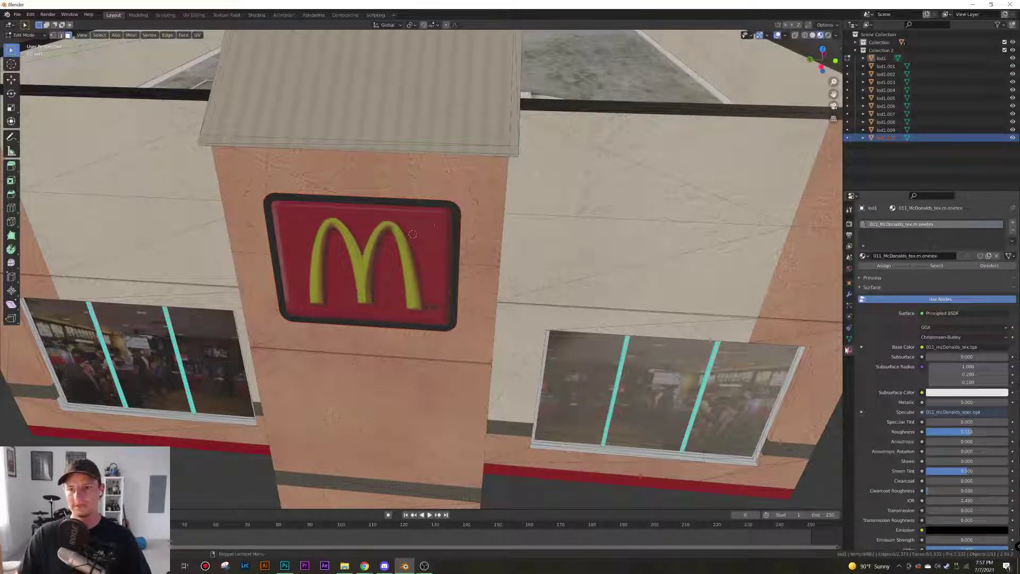
# Return to Object Mode and add a Decimate modifier to the building object
pyautogui.click(849, 294)
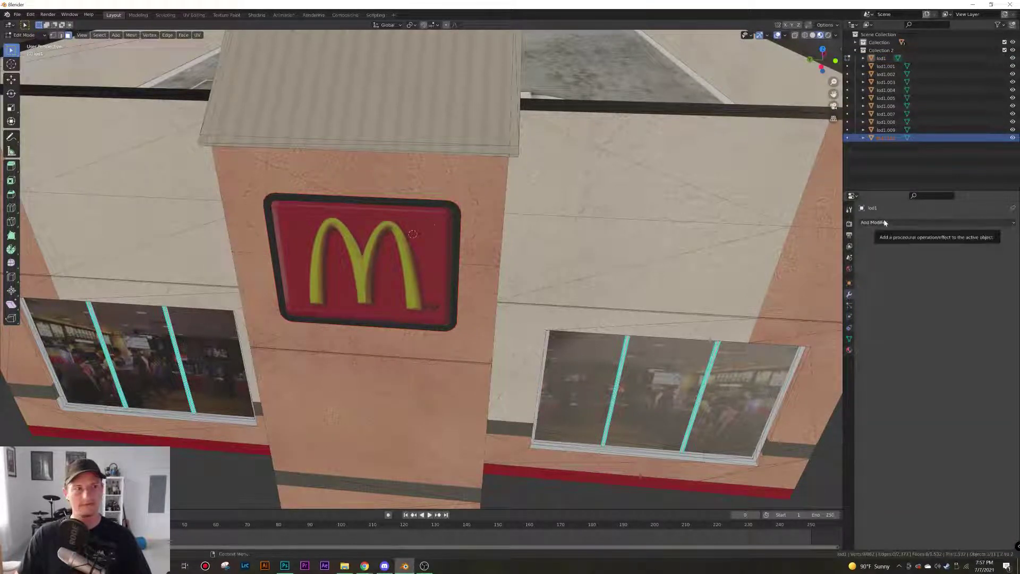
pyautogui.press('Tab')
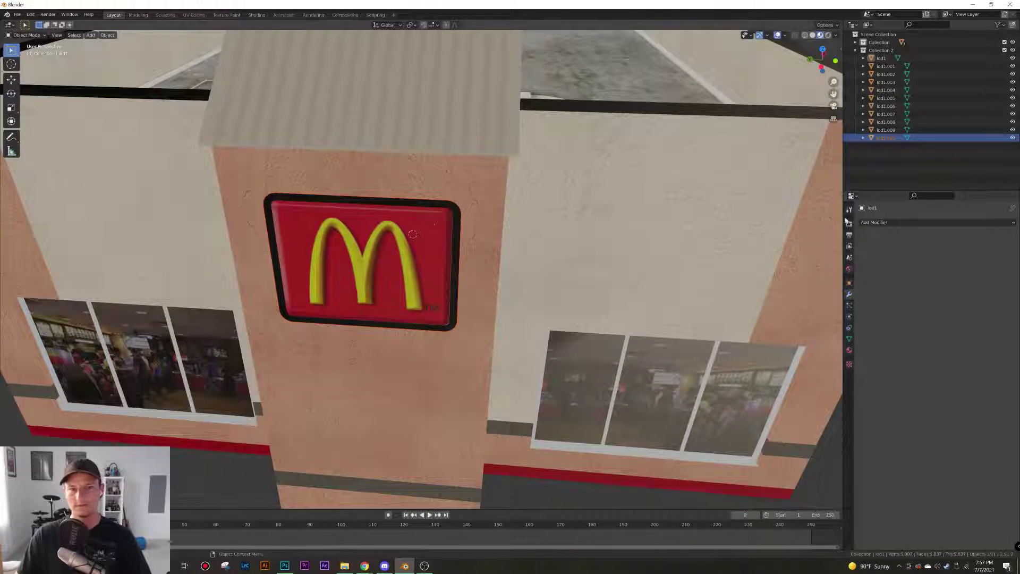
pyautogui.click(903, 224)
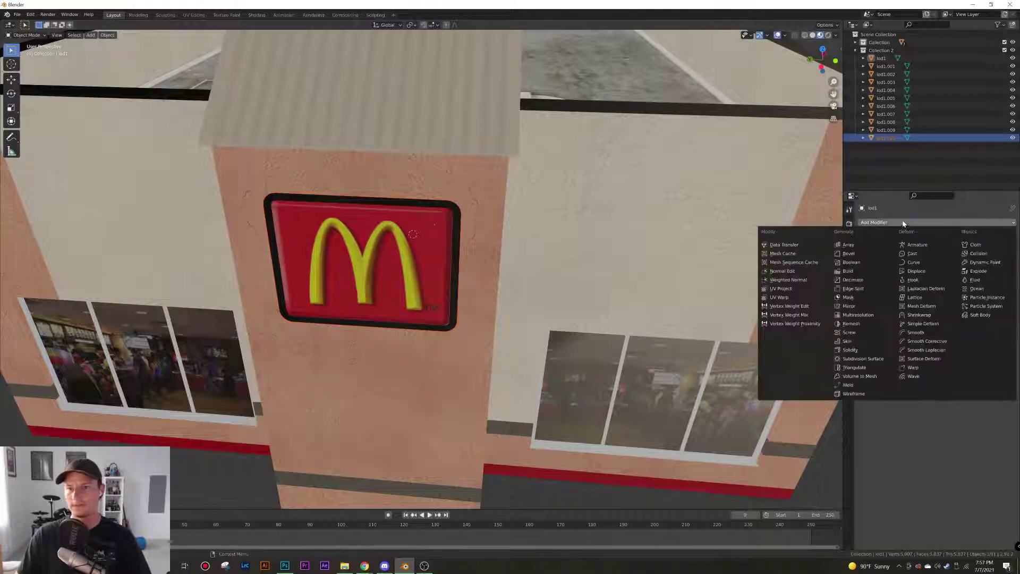
pyautogui.click(852, 280)
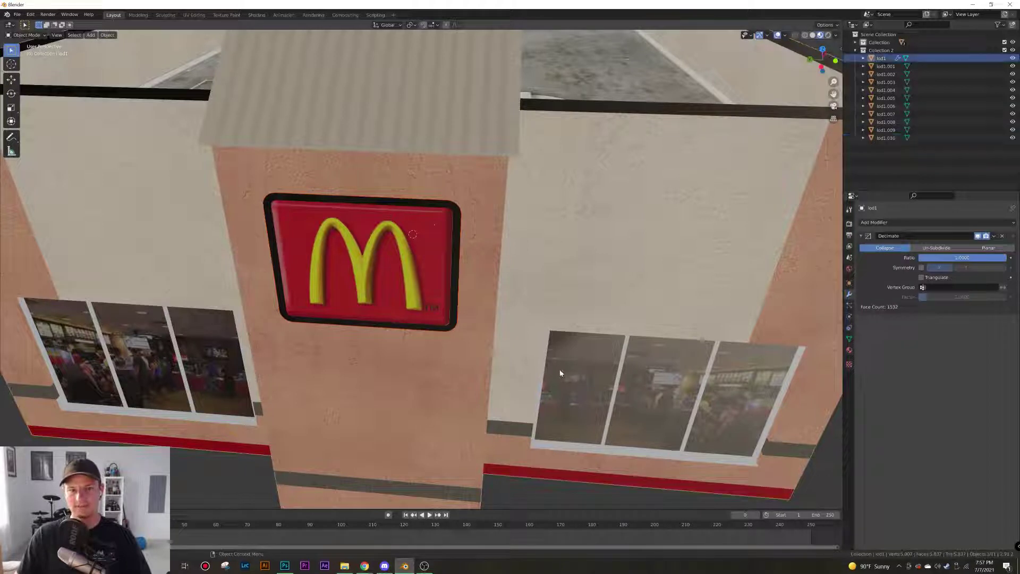
# Alternate the selection between the arches sign and the building to compare their modifiers, ending on the sign
pyautogui.click(418, 294)
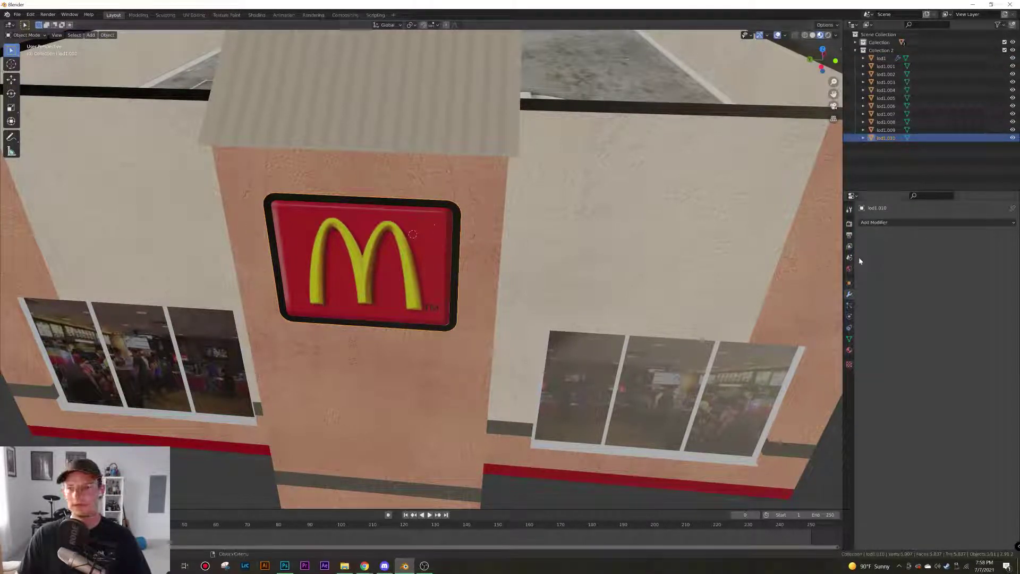
pyautogui.click(510, 246)
pyautogui.click(427, 270)
pyautogui.click(527, 264)
pyautogui.click(409, 260)
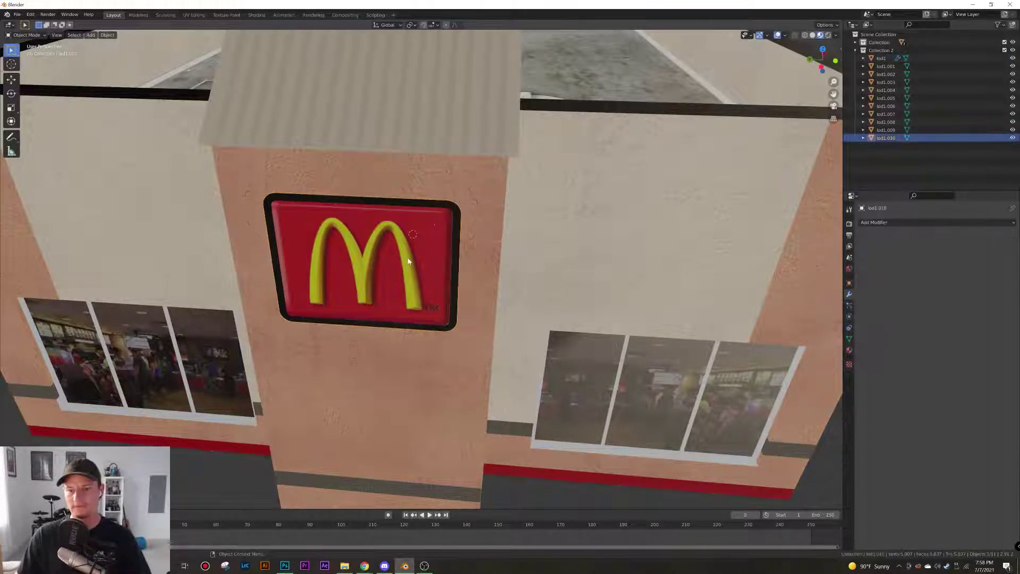
# Add a Decimate modifier to the red arches sign, reduce its ratio to about 0.16 and apply it
pyautogui.click(882, 223)
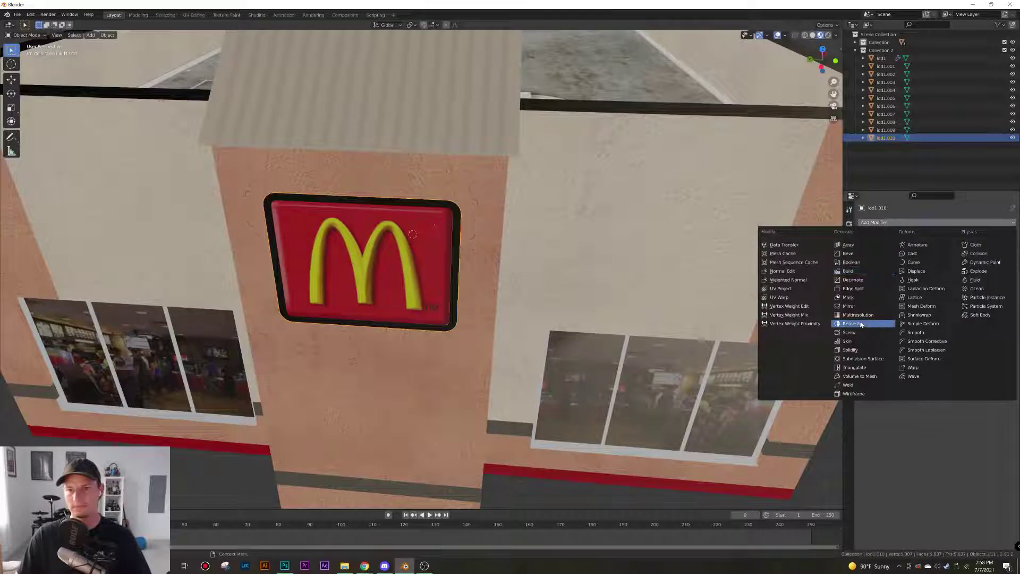
pyautogui.click(854, 279)
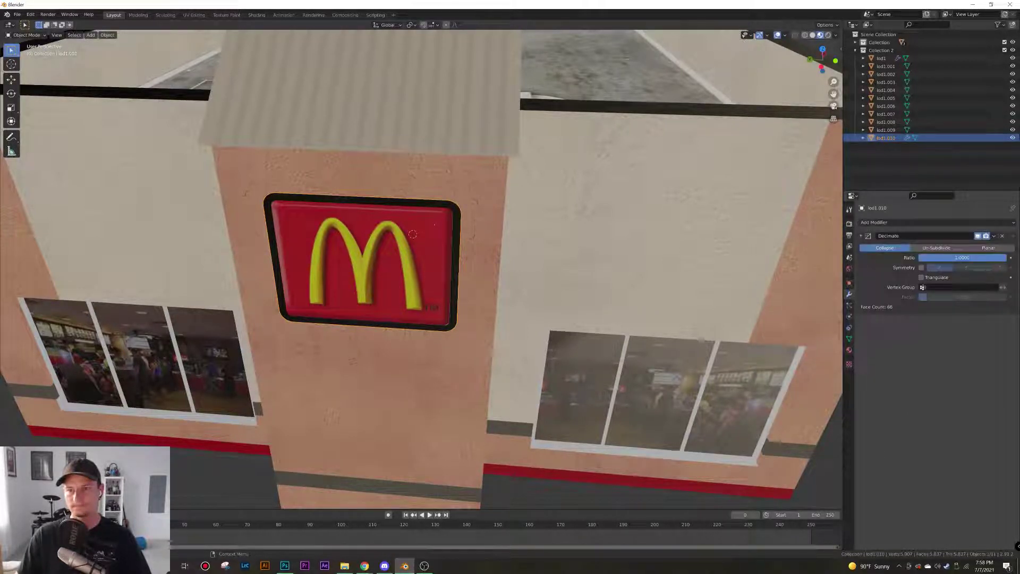
pyautogui.moveTo(1002, 258); pyautogui.dragTo(935, 257)
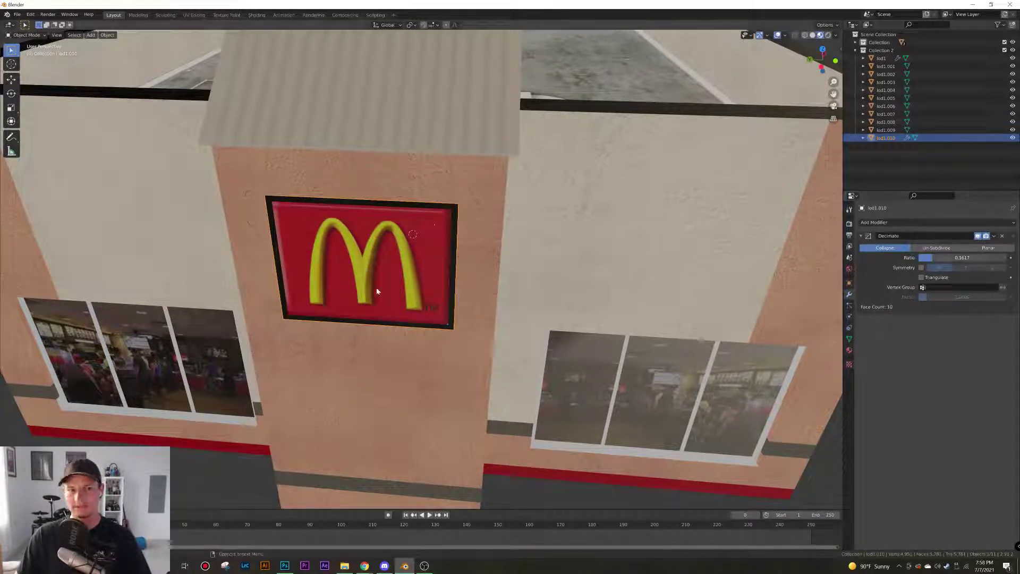
pyautogui.moveTo(376, 291); pyautogui.dragTo(428, 290, button='middle')
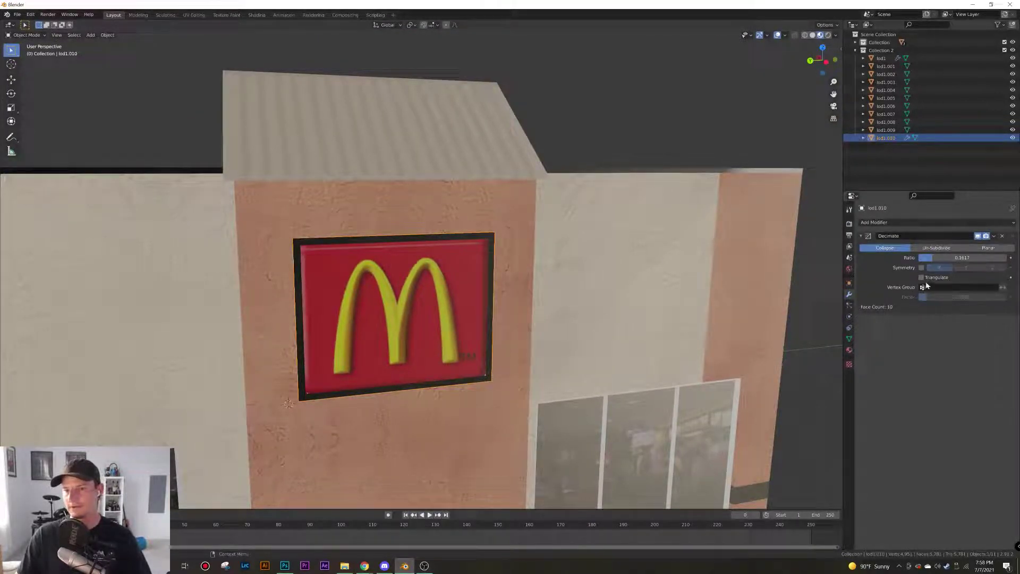
pyautogui.click(994, 238)
pyautogui.click(983, 244)
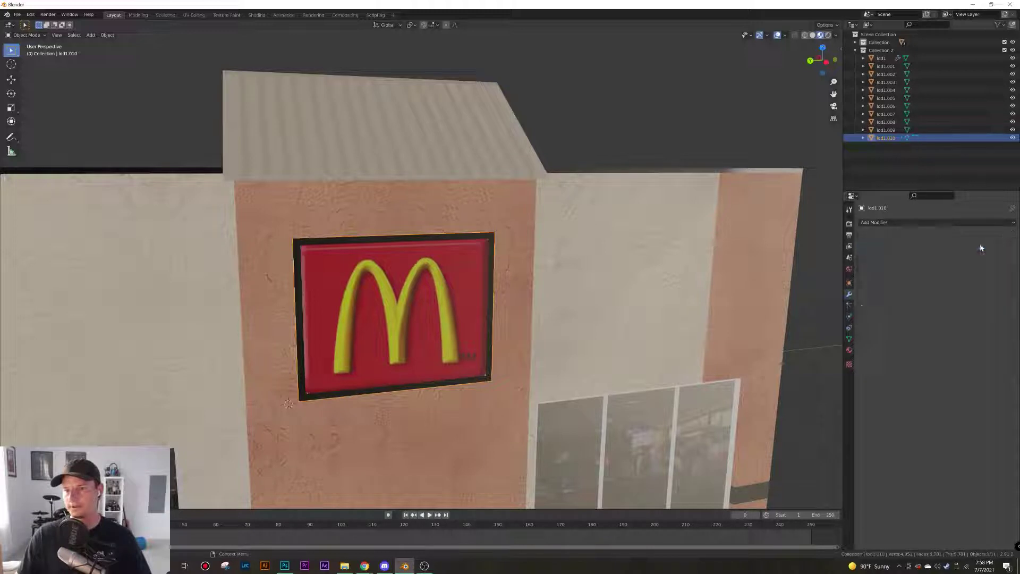
# Join the arches sign into the main building object, keeping the building as the active object
pyautogui.scroll(-6, 713, 319)
pyautogui.moveTo(579, 330); pyautogui.dragTo(551, 286, button='middle')
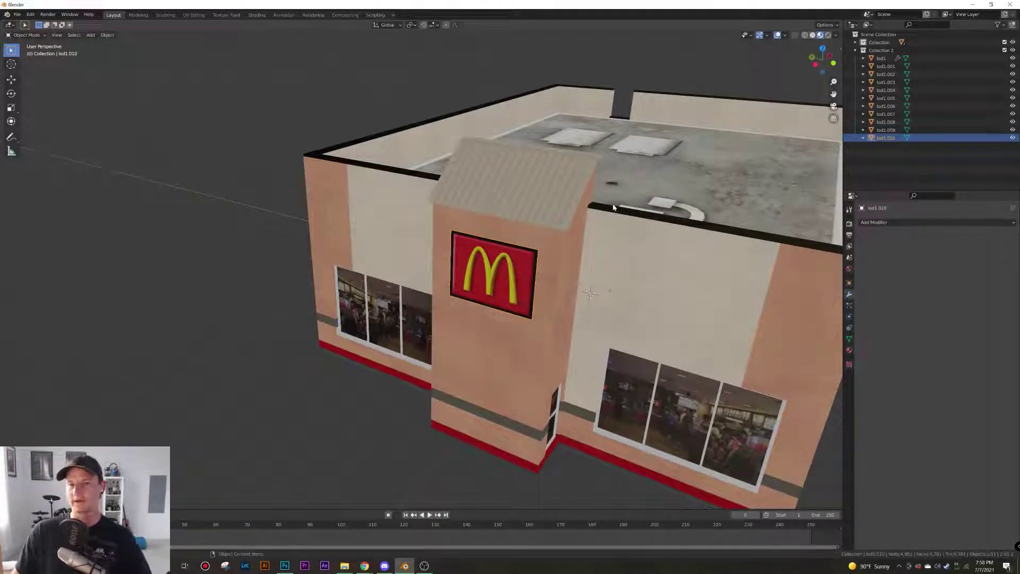
pyautogui.click(554, 268)
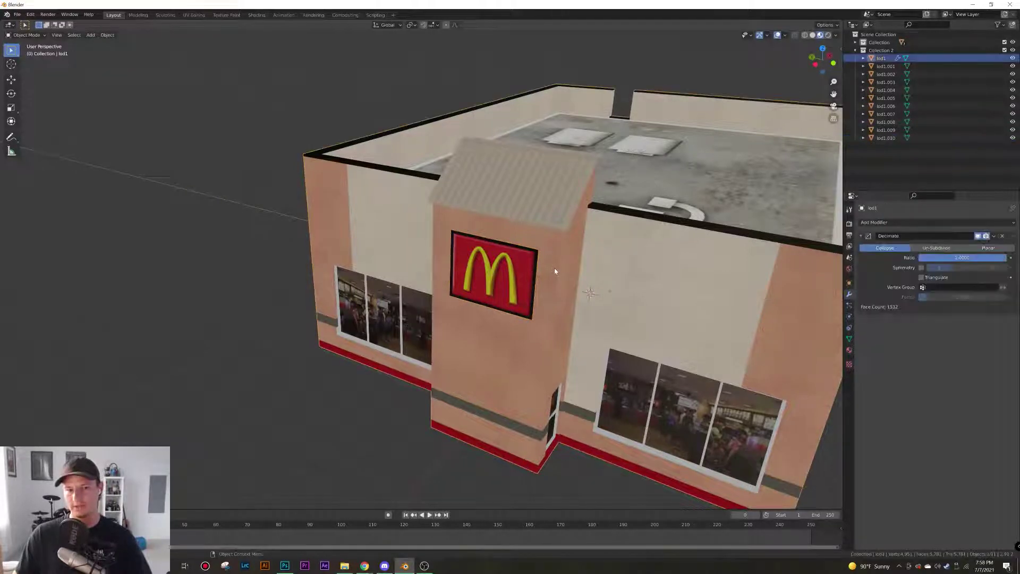
pyautogui.click(529, 271)
pyautogui.click(552, 266)
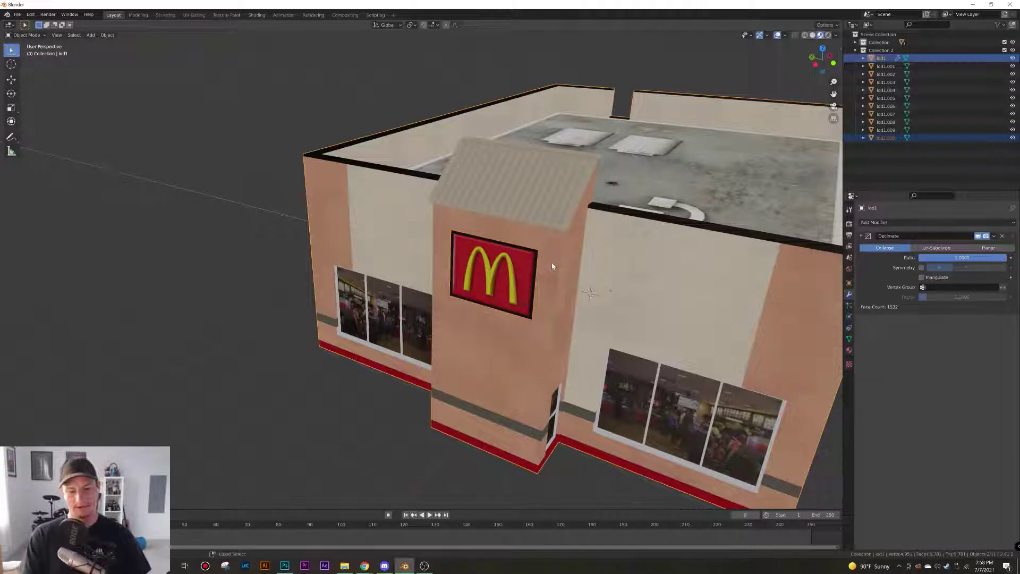
pyautogui.hotkey('ctrl', 'j')
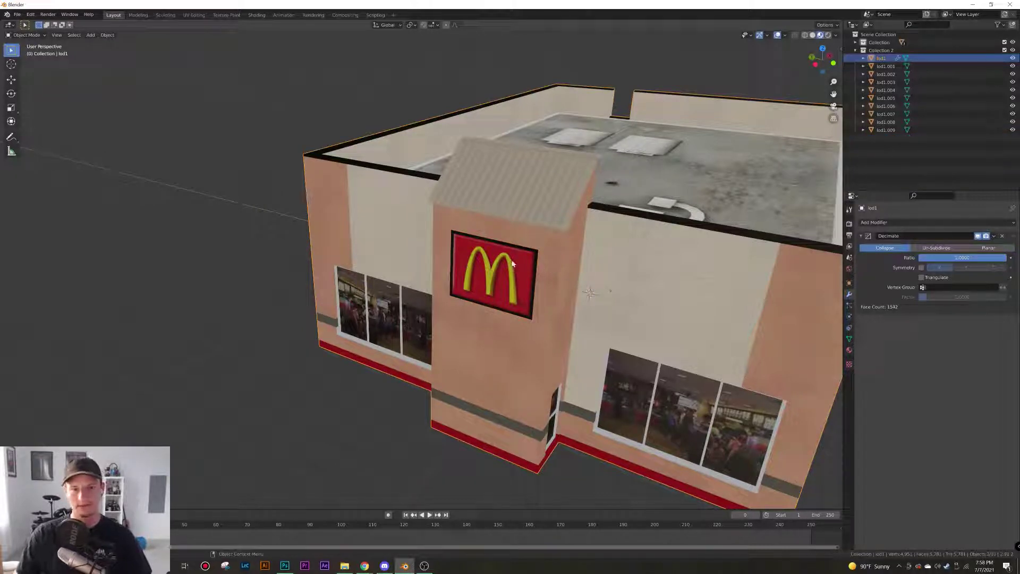
# Enter Edit Mode on the joined building and remove its Decimate modifier
pyautogui.press('Tab')
pyautogui.scroll(5, 536, 258)
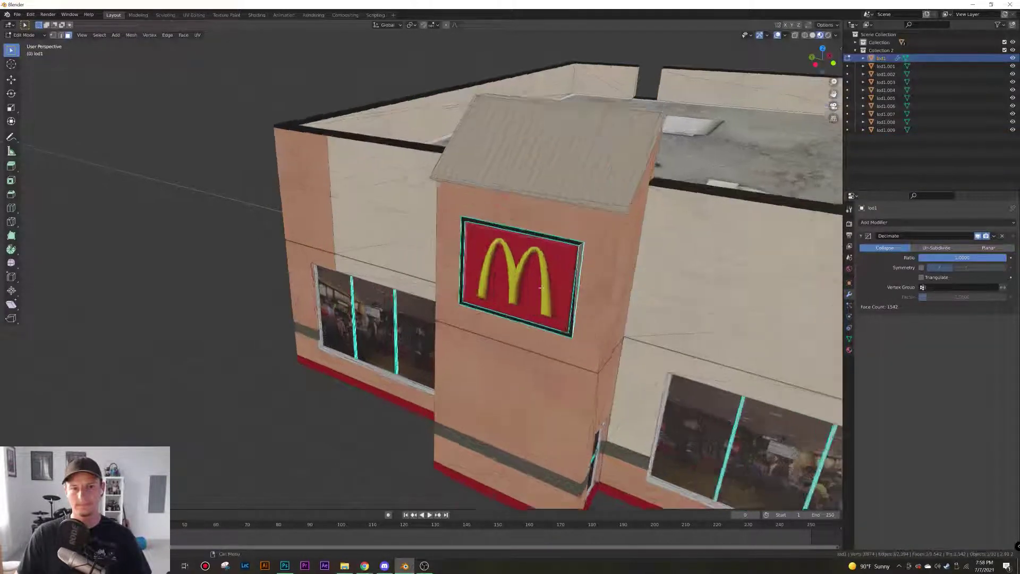
pyautogui.scroll(-5, 543, 287)
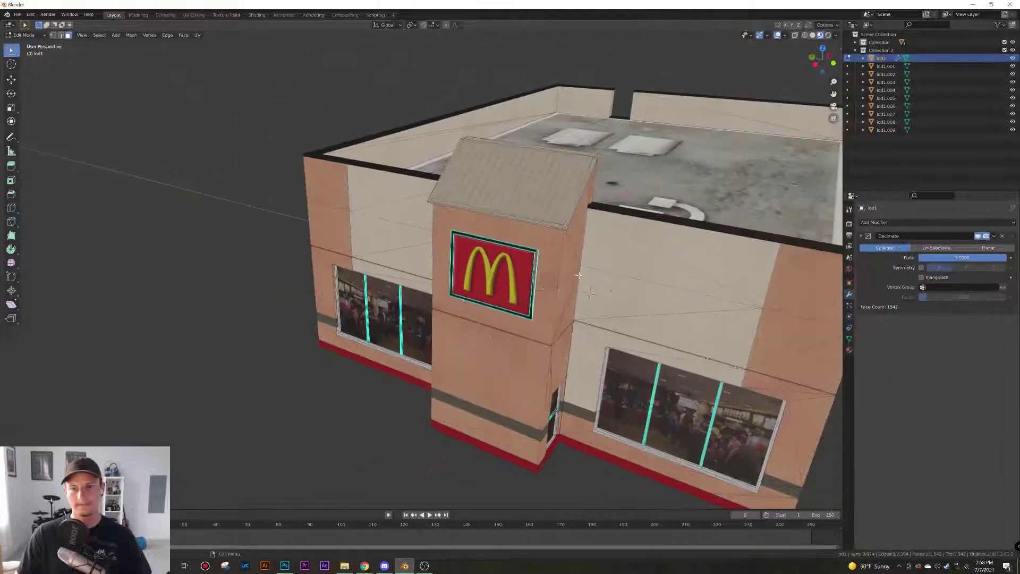
pyautogui.scroll(-1, 579, 276)
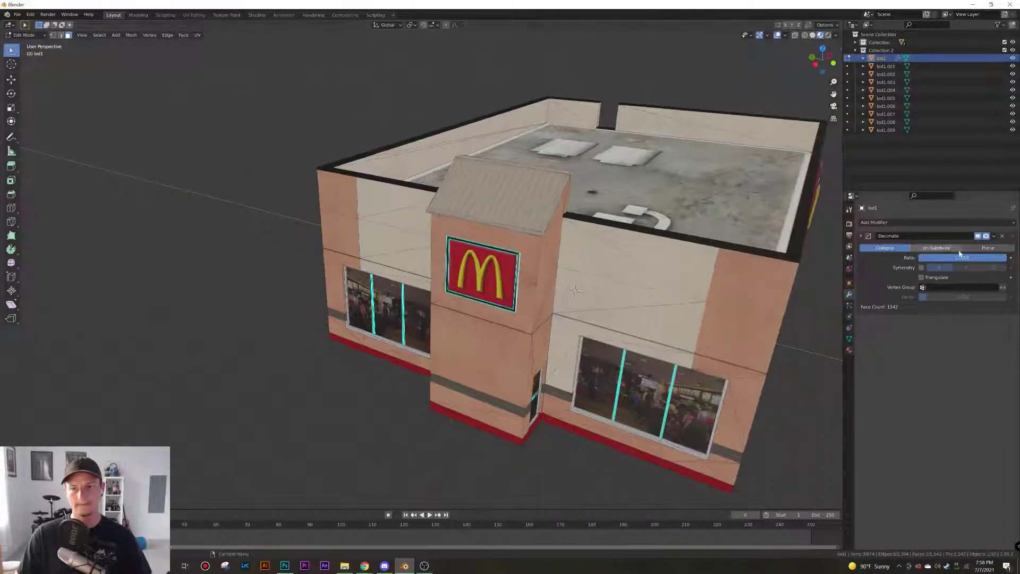
pyautogui.click(1002, 235)
# Select the linked geometry of the bar across the entrance tower's side door and delete it
pyautogui.moveTo(682, 334); pyautogui.dragTo(414, 336, button='middle')
pyautogui.click(408, 378)
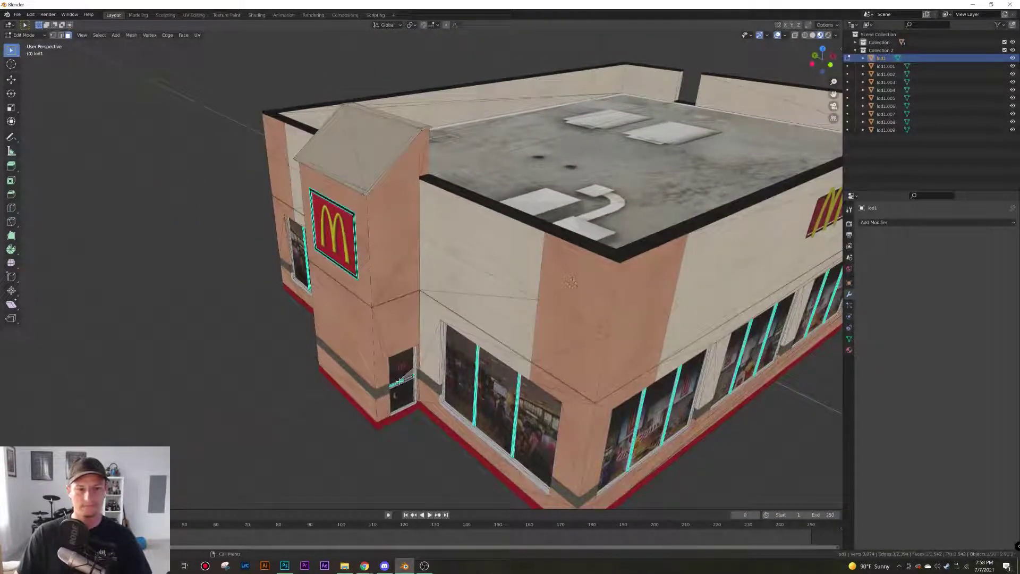
pyautogui.click(401, 381)
pyautogui.hotkey('ctrl', 'l')
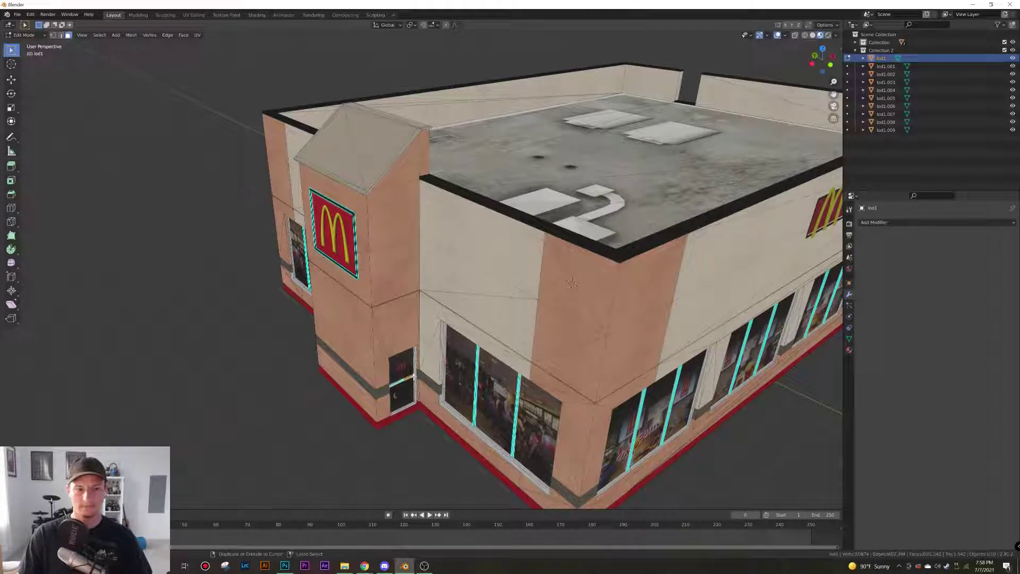
pyautogui.press('x')
pyautogui.click(414, 377)
# Examine the building's walls, signs, awnings and roof from all sides for remaining unneeded geometry
pyautogui.moveTo(619, 354); pyautogui.dragTo(298, 346, button='middle')
pyautogui.moveTo(799, 298); pyautogui.dragTo(693, 289, button='middle')
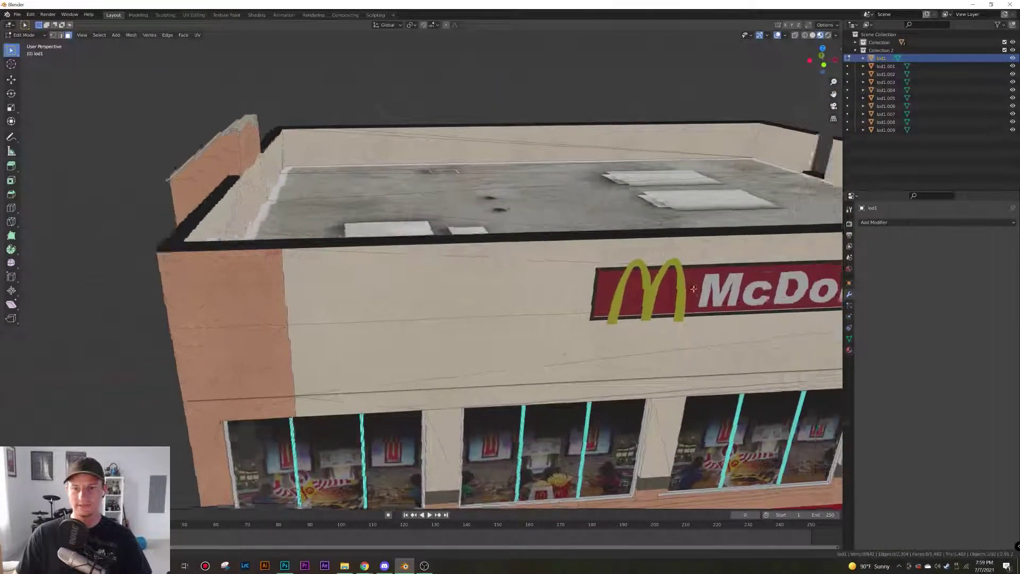
pyautogui.scroll(-12, 694, 289)
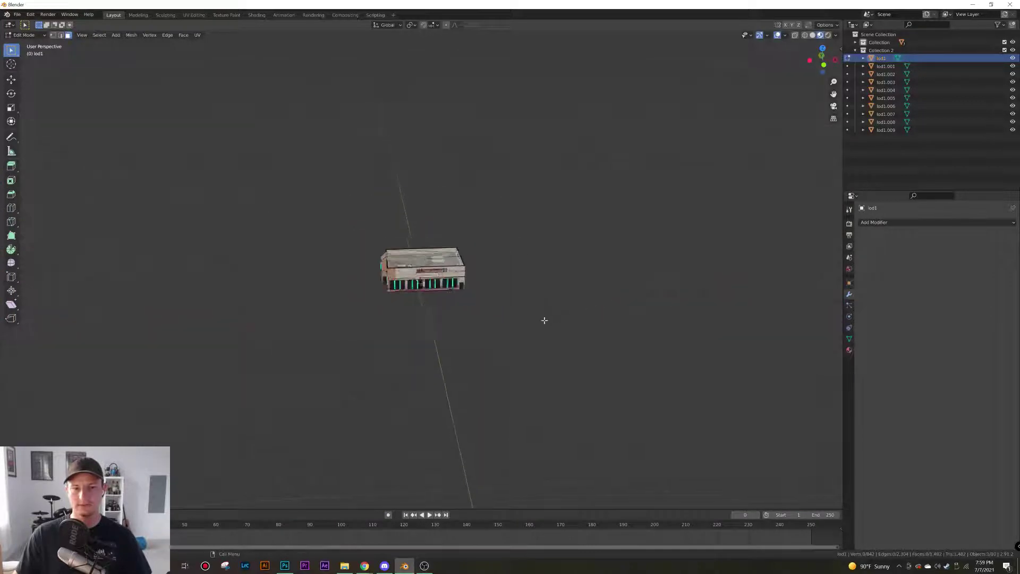
pyautogui.scroll(10, 545, 321)
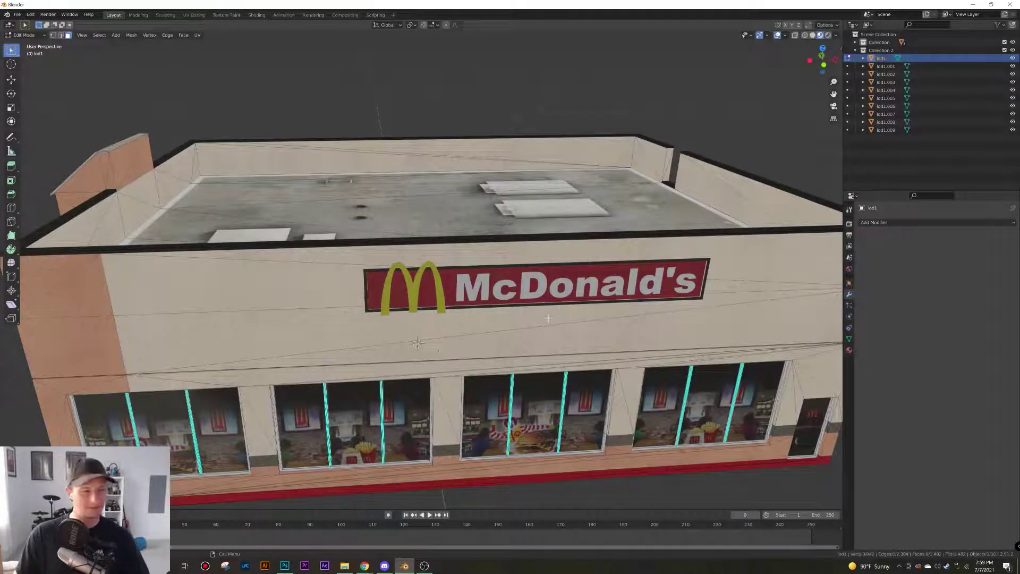
pyautogui.moveTo(548, 318); pyautogui.dragTo(616, 359, button='middle')
pyautogui.scroll(-4, 505, 335)
pyautogui.scroll(4, 625, 363)
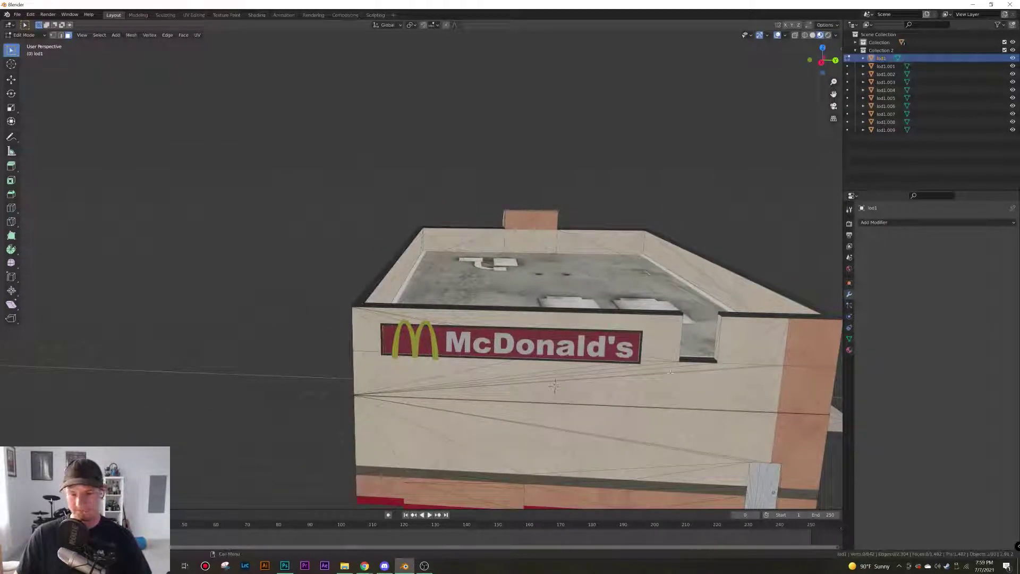
pyautogui.moveTo(665, 429); pyautogui.dragTo(574, 383, button='middle')
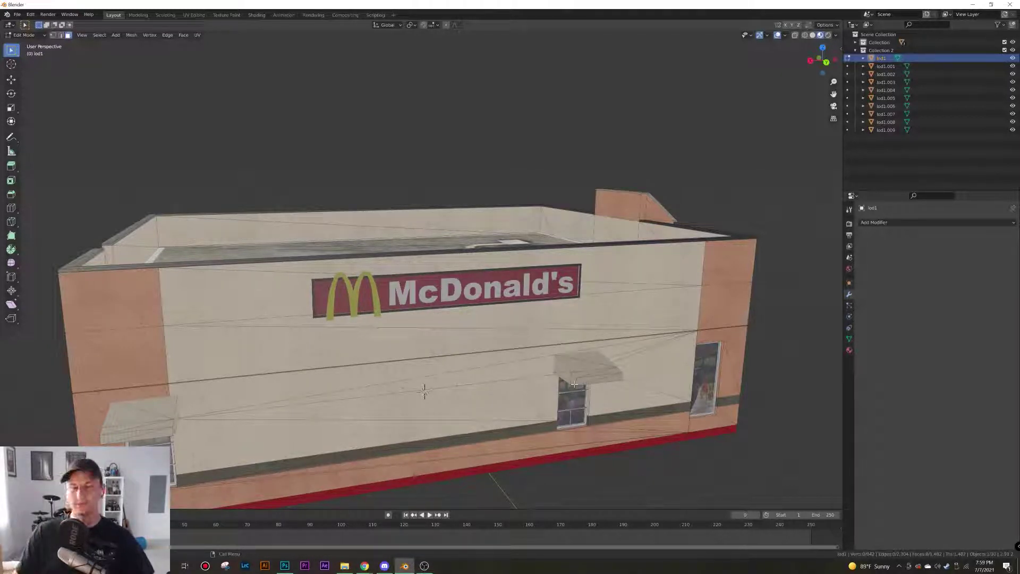
pyautogui.moveTo(529, 313); pyautogui.dragTo(460, 328, button='middle')
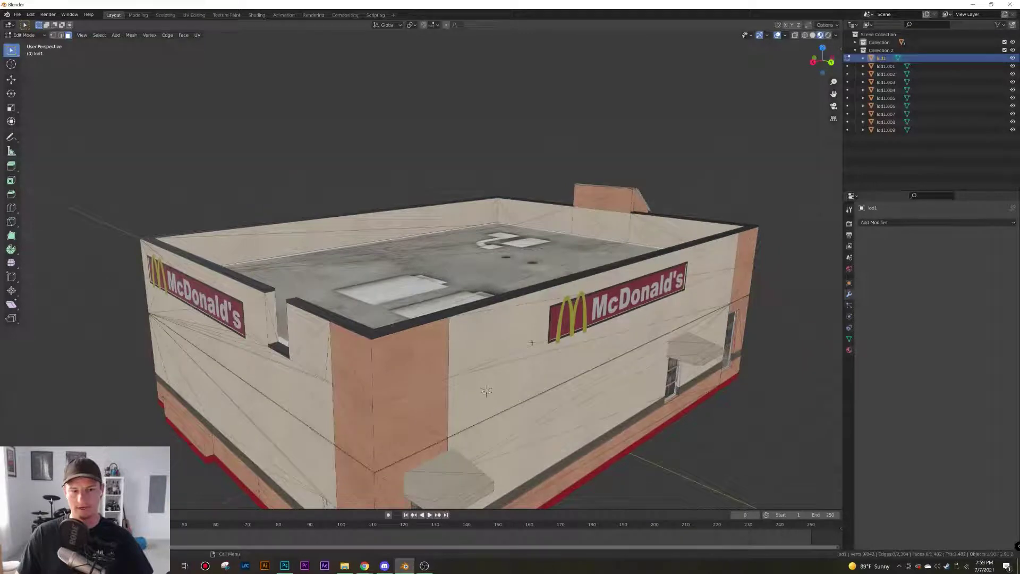
pyautogui.moveTo(531, 342); pyautogui.dragTo(465, 348, button='middle')
# Return to Object Mode and select only the McDonald's lettering on the wall with the awnings
pyautogui.press('Tab')
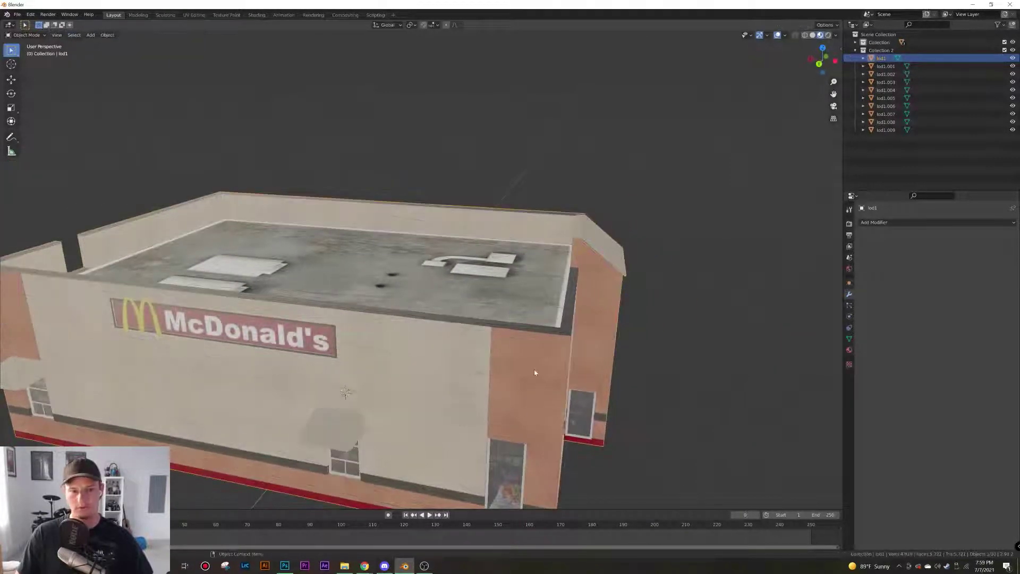
pyautogui.press('a')
pyautogui.press('KP_Decimal')
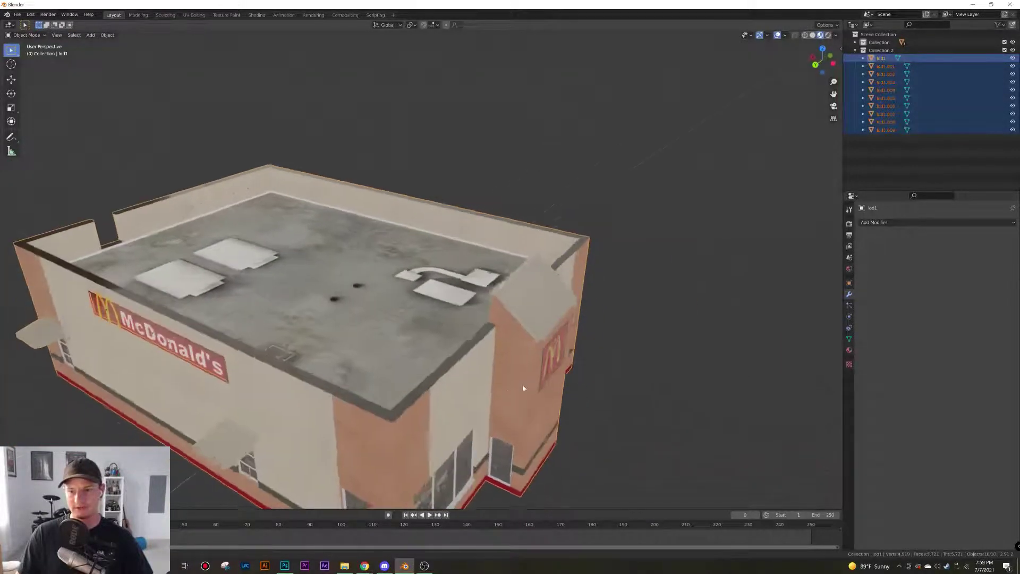
pyautogui.scroll(3, 506, 385)
pyautogui.moveTo(508, 386); pyautogui.dragTo(317, 327, button='middle')
pyautogui.click(316, 325)
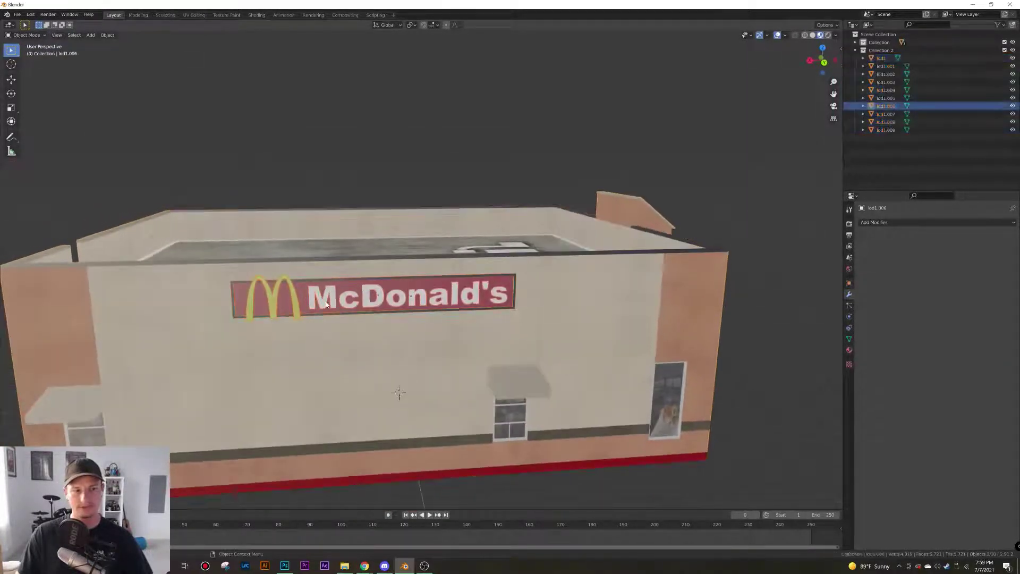
# Add a Decimate modifier to the selected lettering and reduce its ratio to about 0.14
pyautogui.click(891, 222)
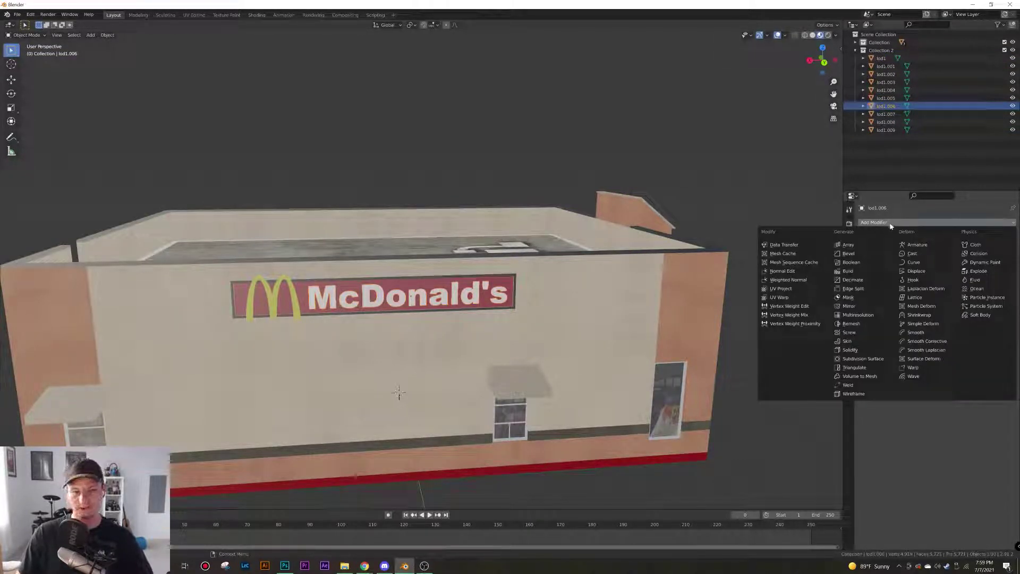
pyautogui.click(858, 280)
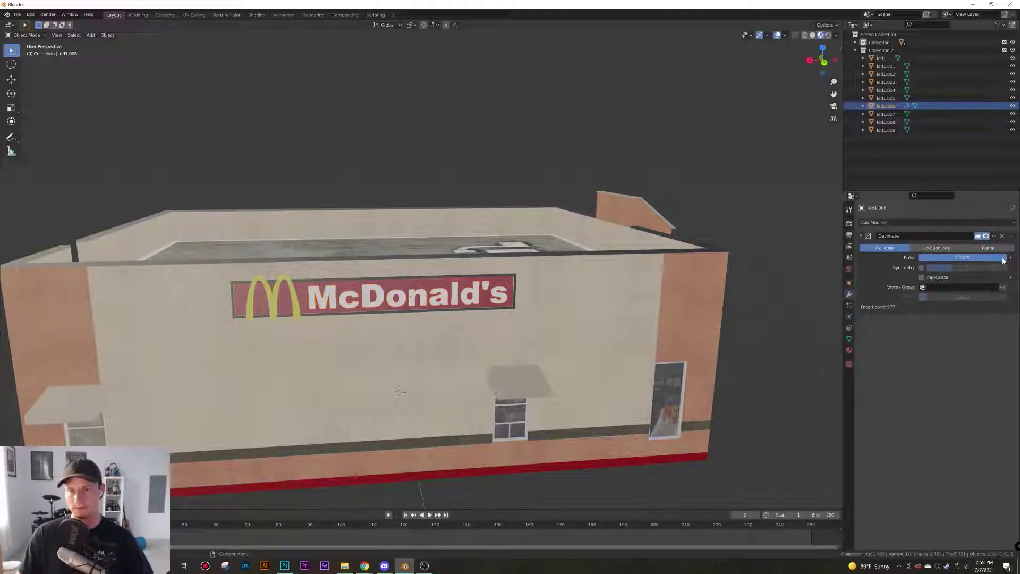
pyautogui.moveTo(1004, 260); pyautogui.dragTo(929, 258)
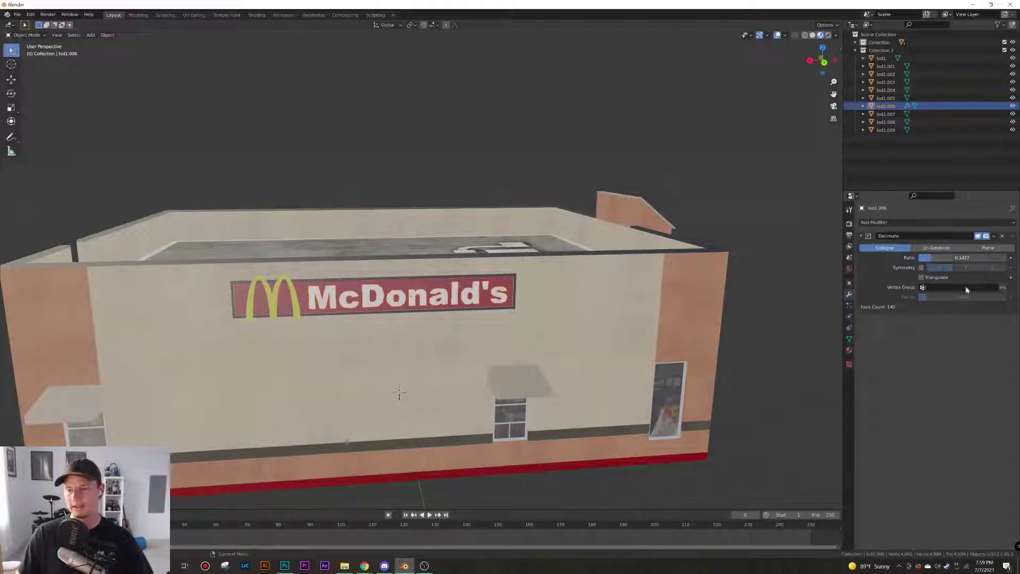
# Alternate the selection between the lettering on the two long walls to compare modifiers, ending on the decimated one
pyautogui.moveTo(763, 319); pyautogui.dragTo(744, 321, button='middle')
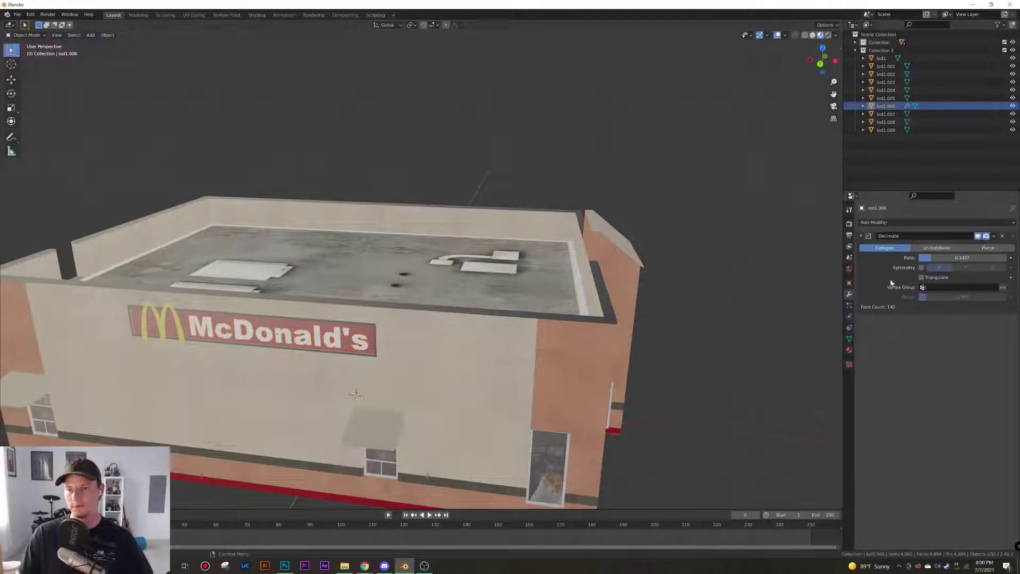
pyautogui.moveTo(557, 349); pyautogui.dragTo(483, 296, button='middle')
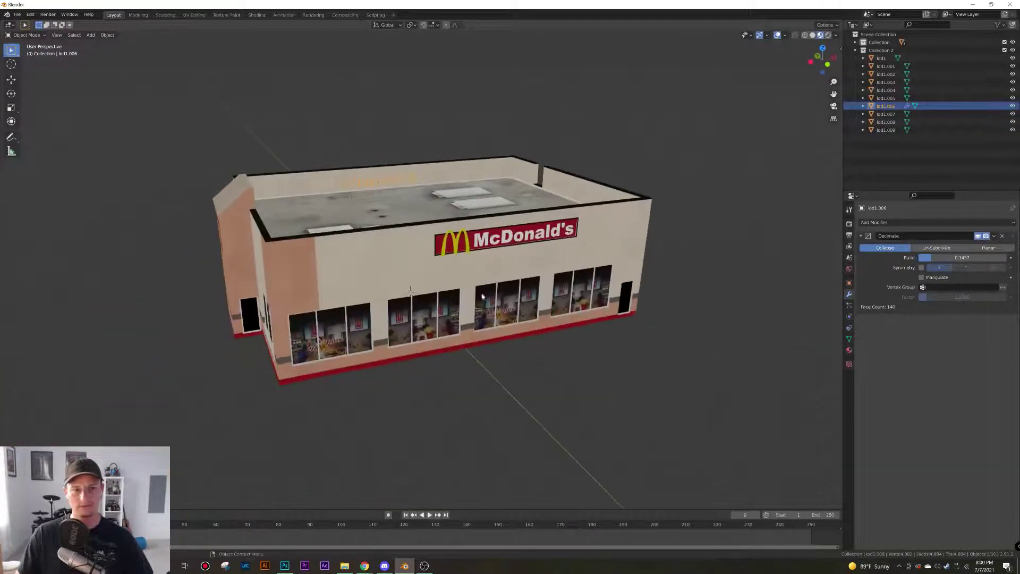
pyautogui.keyDown('shift'); pyautogui.click(486, 243); pyautogui.keyUp('shift')
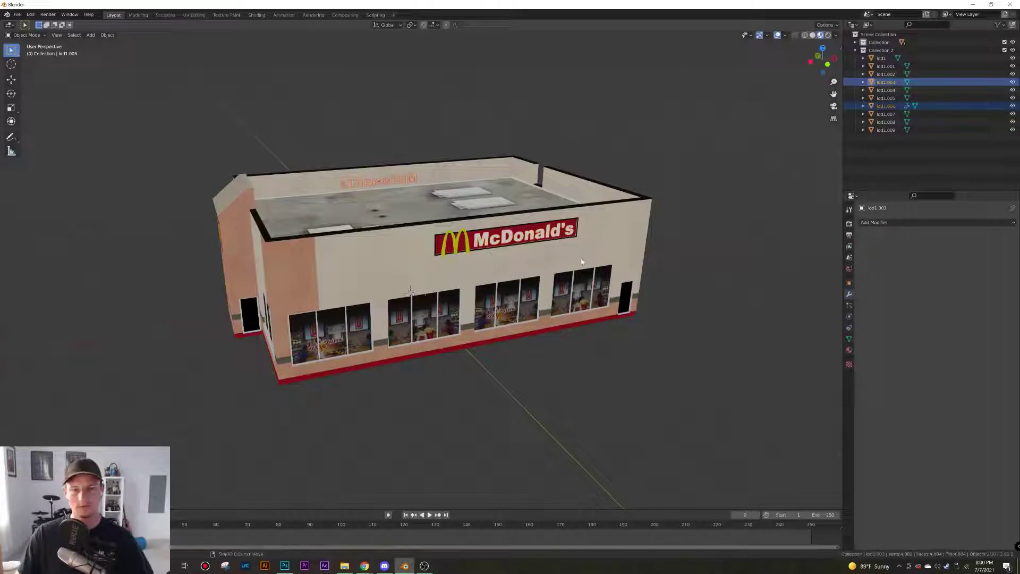
pyautogui.moveTo(612, 257); pyautogui.dragTo(479, 286, button='middle')
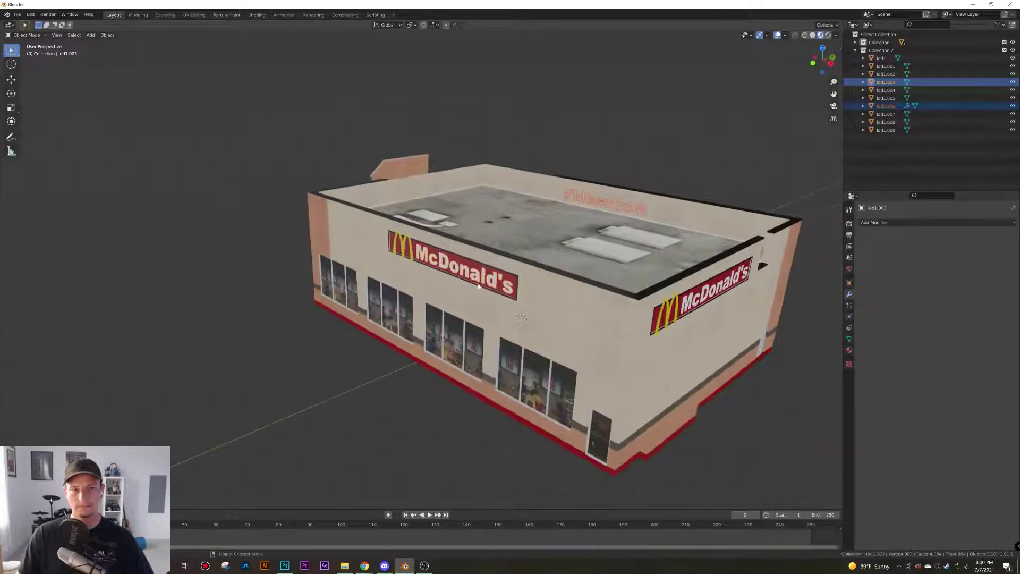
pyautogui.click(476, 281)
pyautogui.click(478, 283)
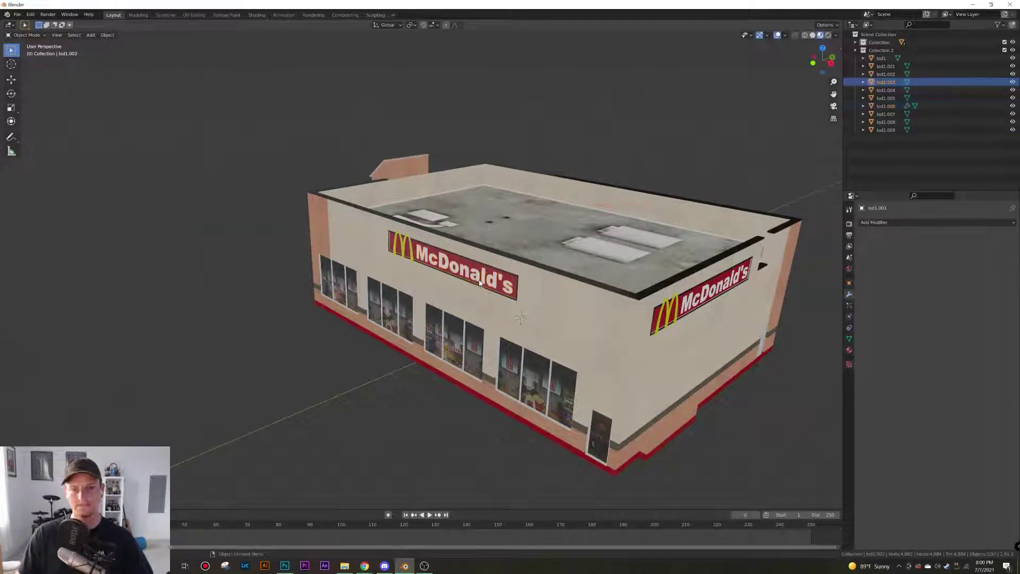
pyautogui.moveTo(644, 291); pyautogui.dragTo(562, 354, button='middle')
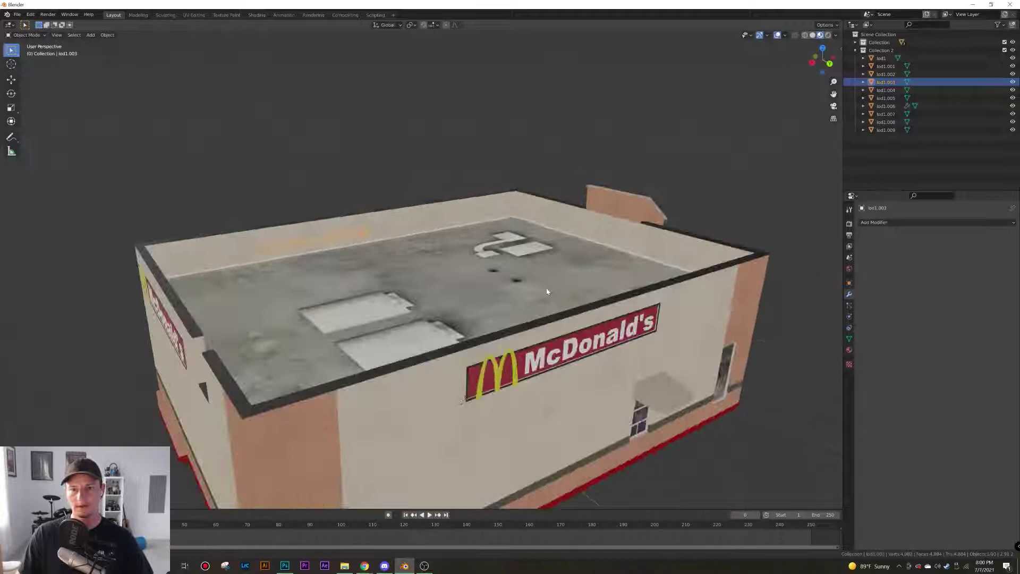
pyautogui.click(589, 344)
# Add a Decimate modifier to the McDonald's lettering on the short wall and reduce its ratio to about 0.14
pyautogui.moveTo(519, 320); pyautogui.dragTo(574, 321, button='middle')
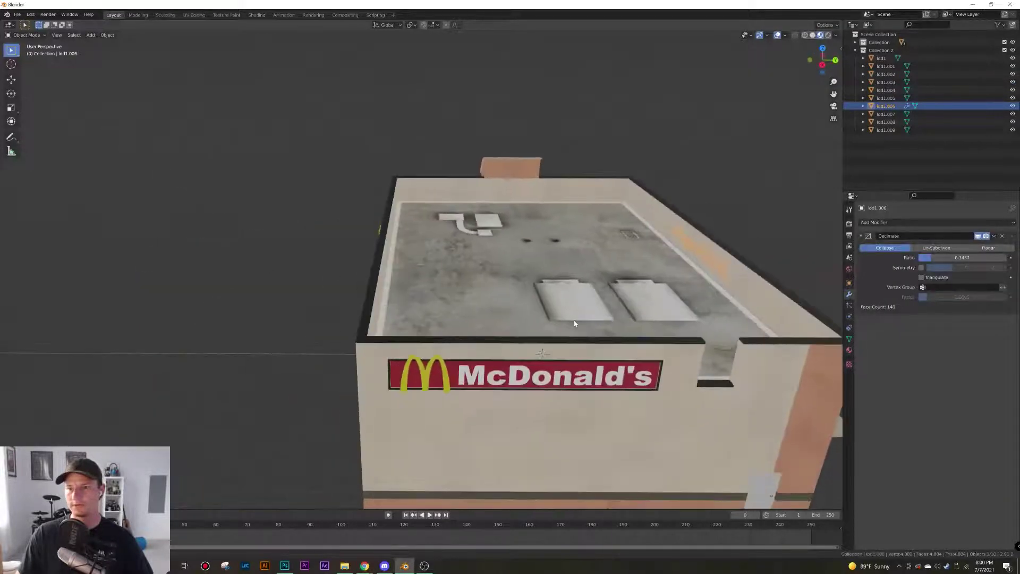
pyautogui.click(591, 373)
pyautogui.click(875, 223)
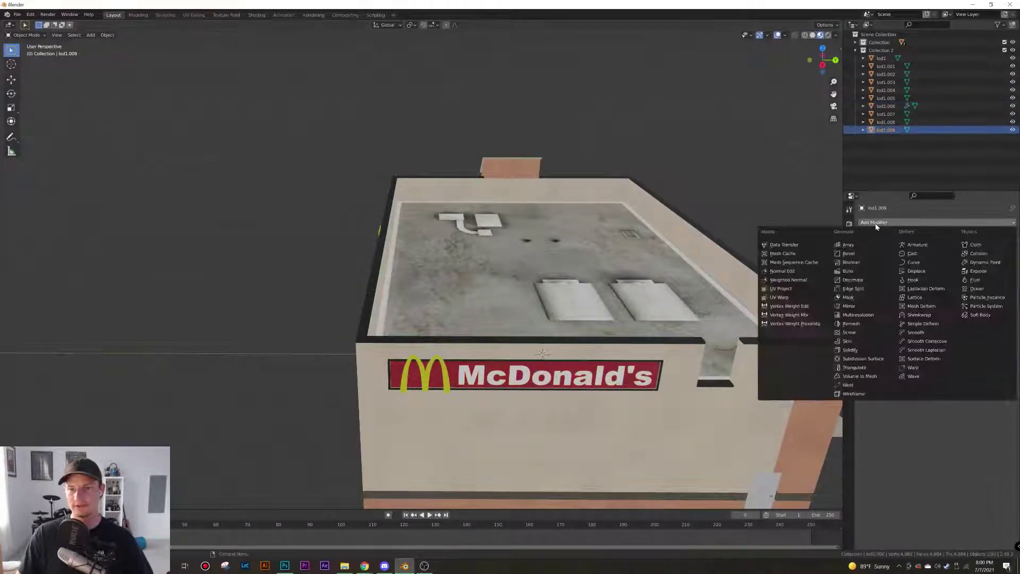
pyautogui.click(852, 279)
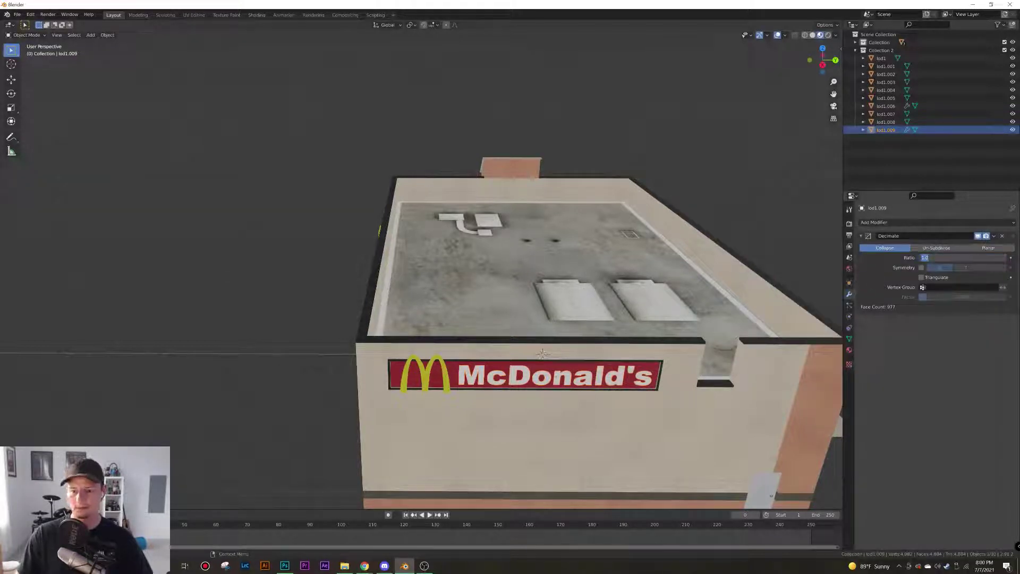
pyautogui.moveTo(951, 258); pyautogui.dragTo(932, 257)
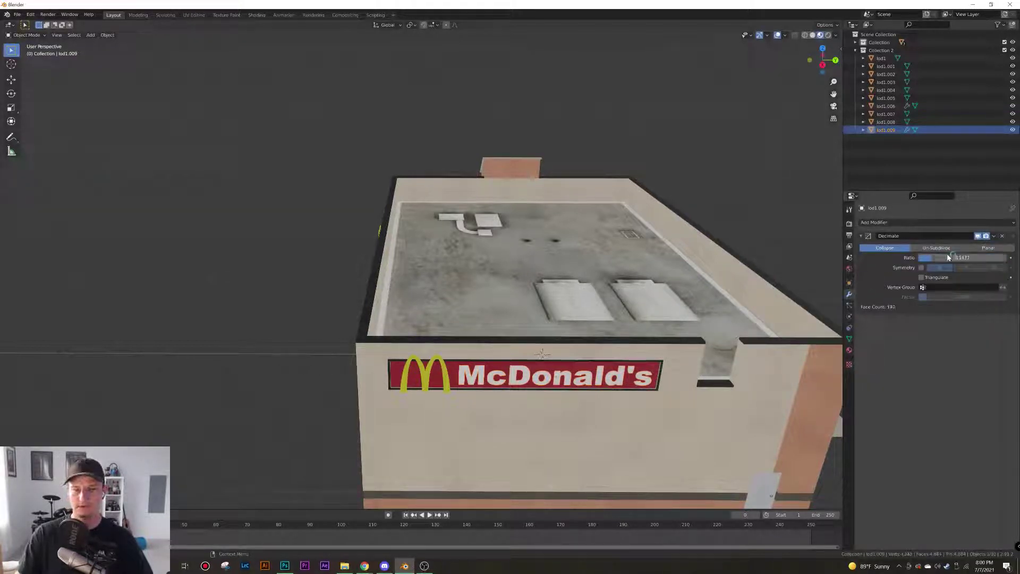
# Check the lettering on the wall with the large windows, then apply the Decimate modifier on the short wall's lettering
pyautogui.moveTo(548, 328); pyautogui.dragTo(611, 319, button='middle')
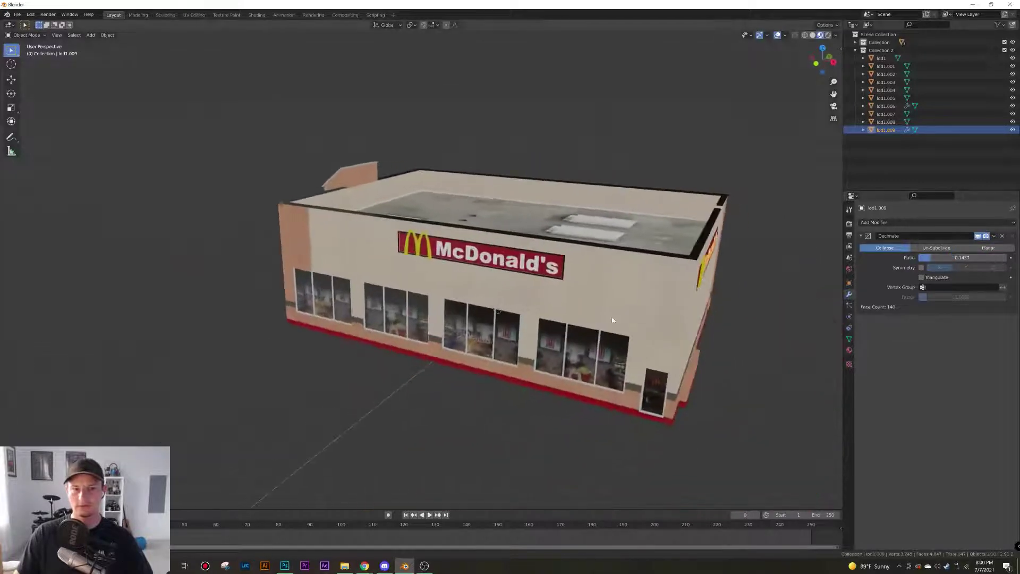
pyautogui.click(539, 268)
pyautogui.moveTo(699, 276); pyautogui.dragTo(674, 302, button='middle')
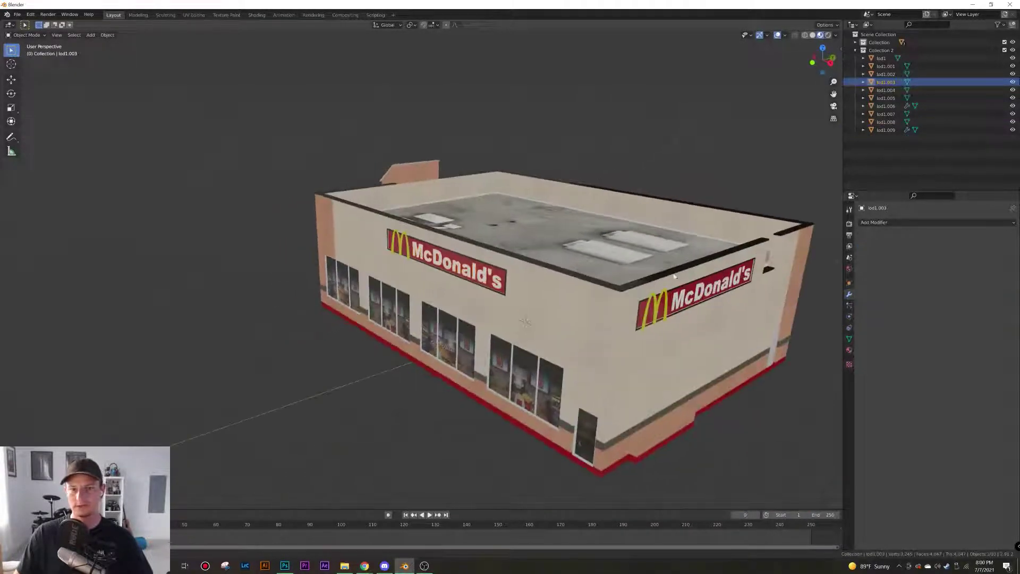
pyautogui.click(674, 302)
pyautogui.click(994, 236)
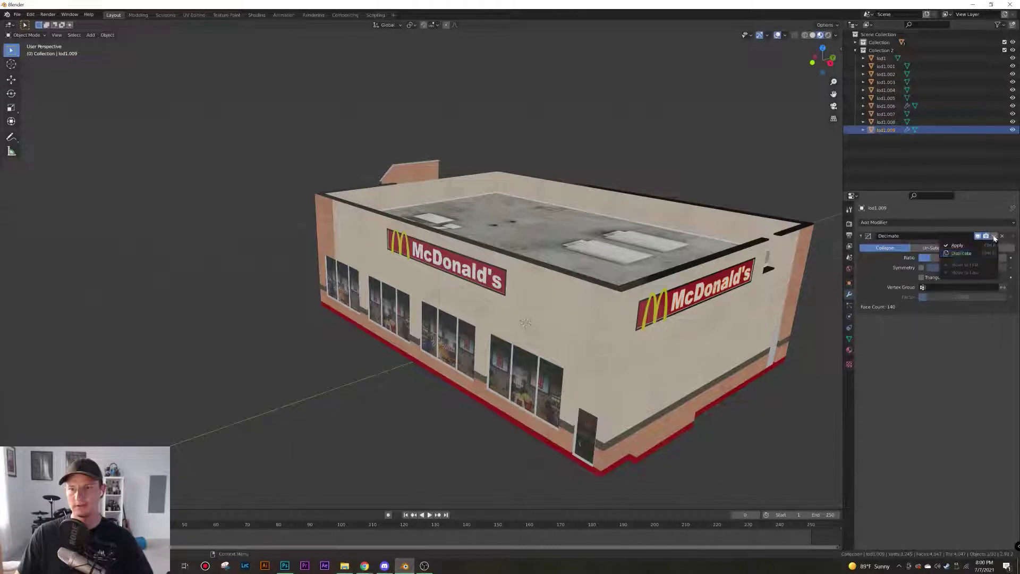
pyautogui.click(945, 249)
# Add a Decimate modifier with a ratio of about 0.14 to the lettering above the large windows and apply it
pyautogui.click(494, 284)
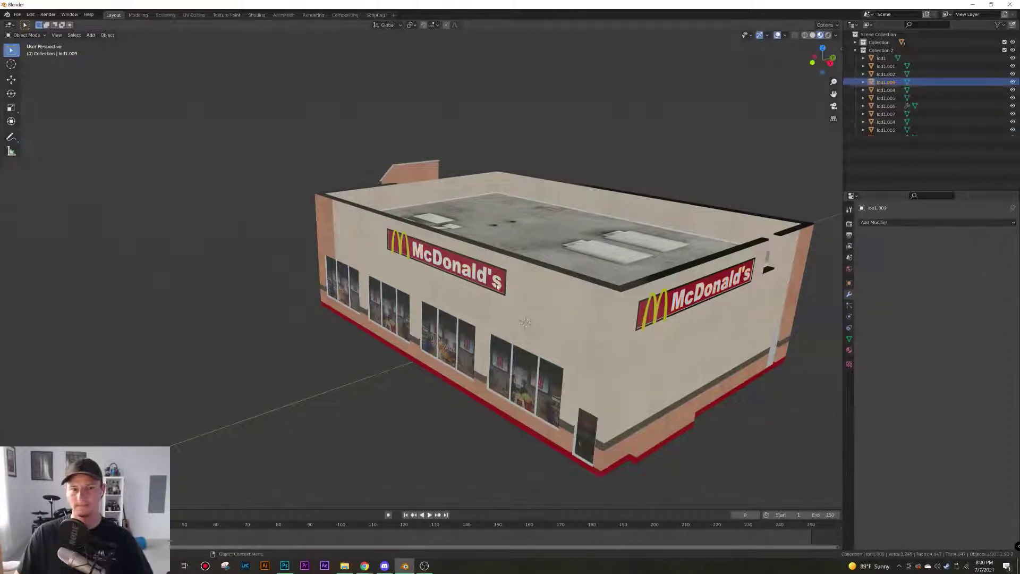
pyautogui.click(898, 222)
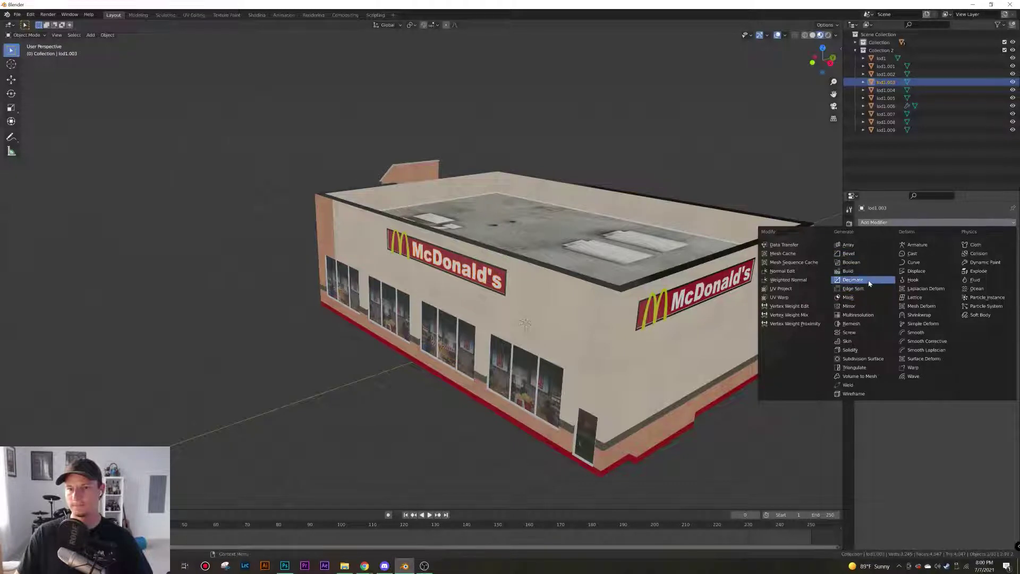
pyautogui.click(853, 279)
pyautogui.doubleClick(943, 258)
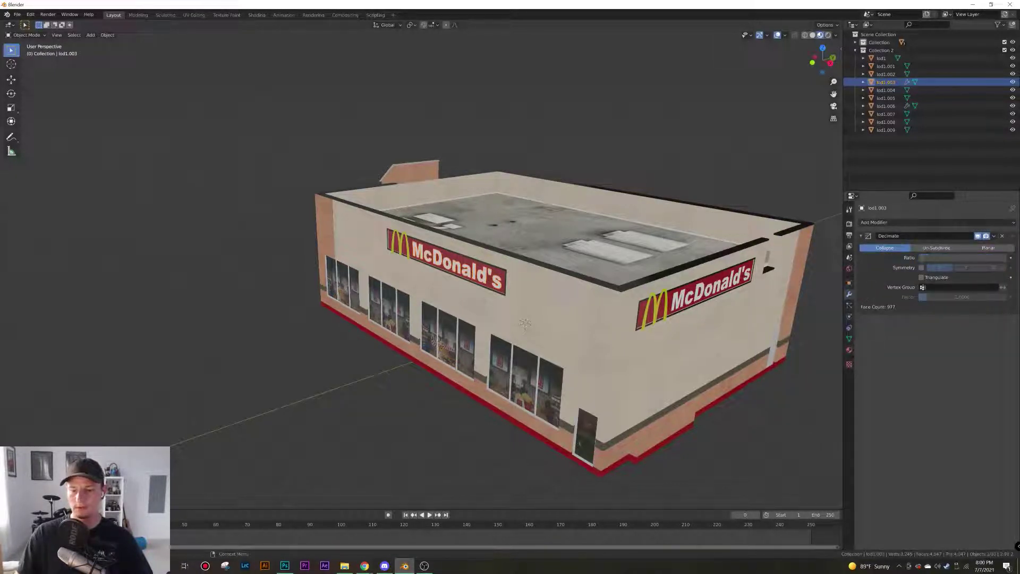
pyautogui.press('Return')
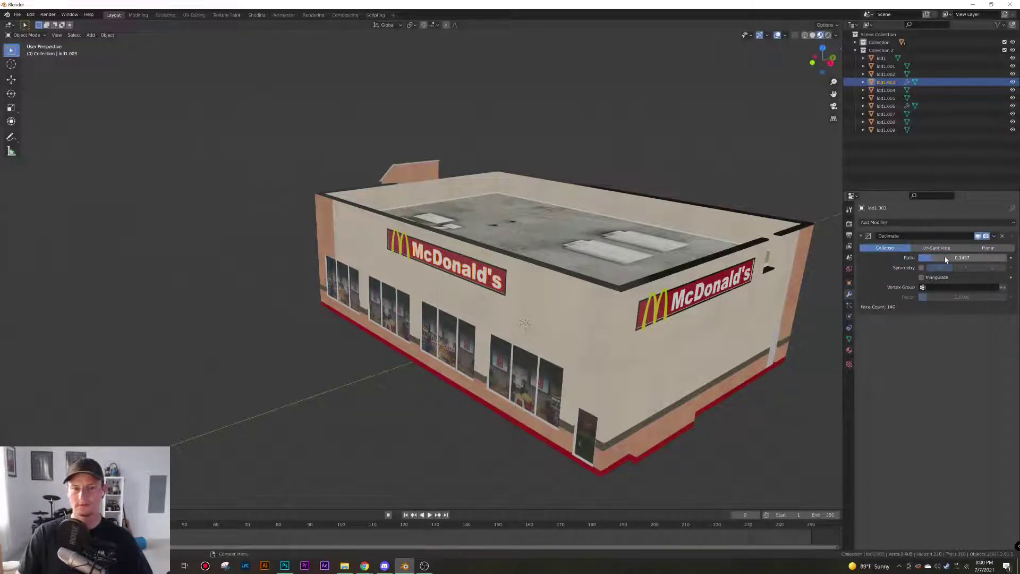
pyautogui.click(994, 236)
pyautogui.click(981, 246)
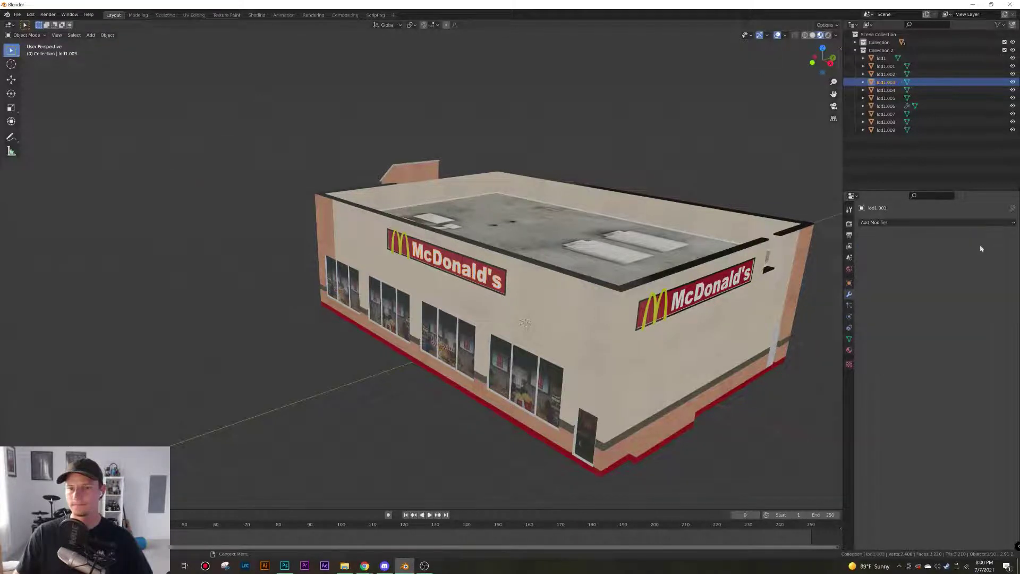
# Select the McDonald's lettering on the wall with the awnings and apply its Decimate modifier
pyautogui.moveTo(675, 313); pyautogui.dragTo(541, 299, button='middle')
pyautogui.click(541, 297)
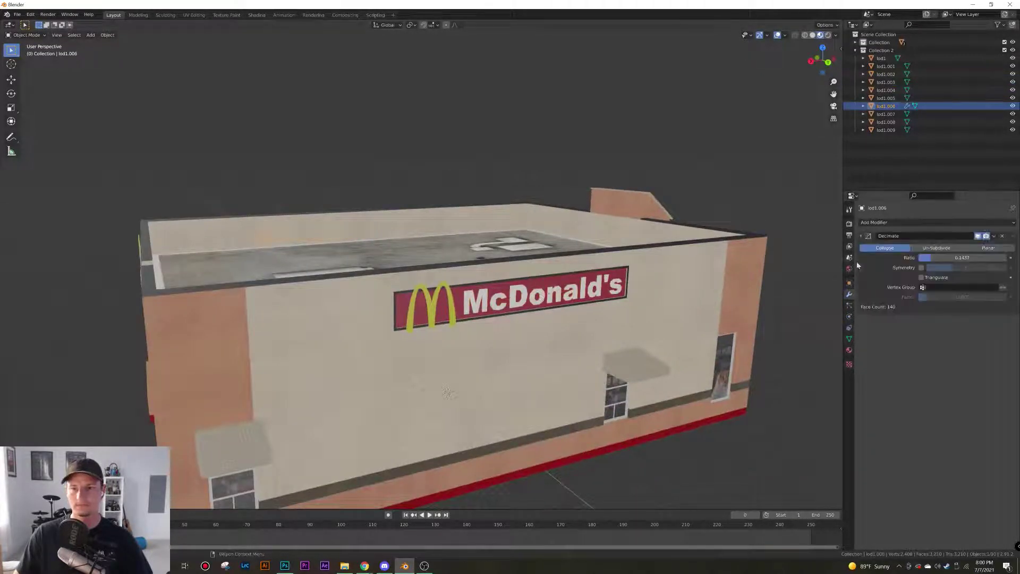
pyautogui.click(994, 236)
pyautogui.click(981, 246)
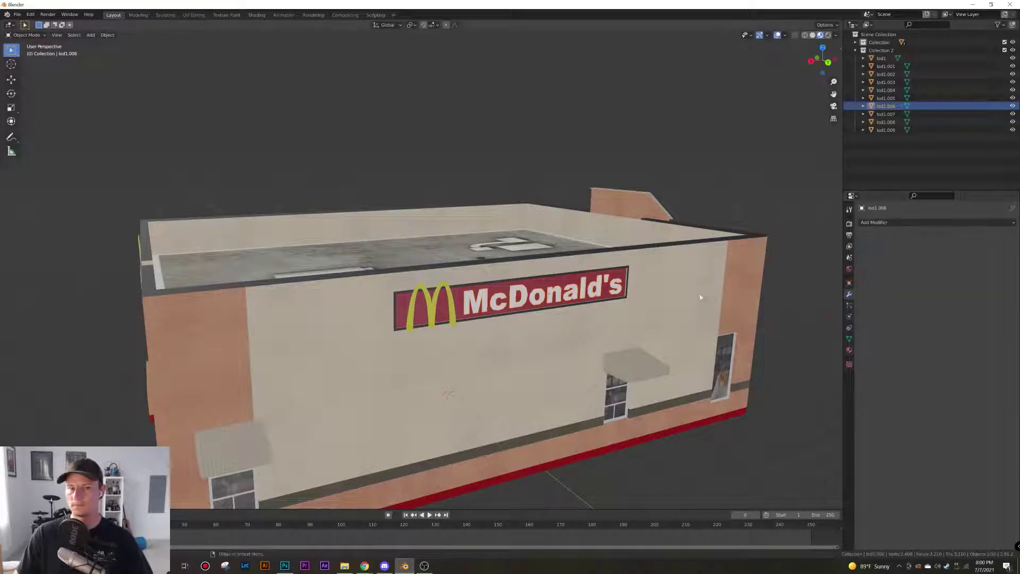
# Examine the mesh of all the building's objects in Edit Mode, especially the sign arches on the wall with the awnings
pyautogui.moveTo(691, 383); pyautogui.dragTo(678, 389, button='middle')
pyautogui.press('Tab')
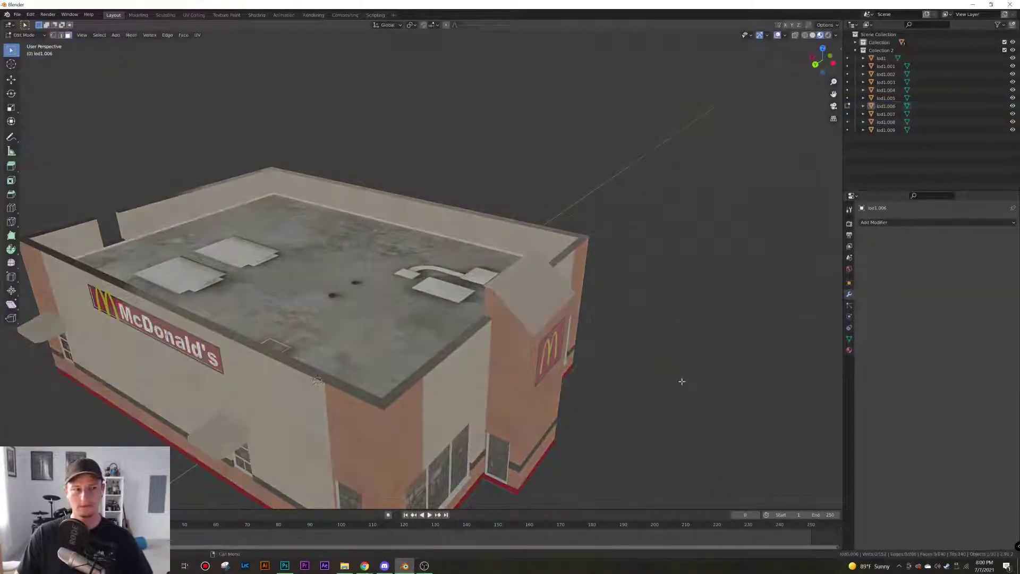
pyautogui.press('Tab')
pyautogui.scroll(-6, 683, 383)
pyautogui.press('a')
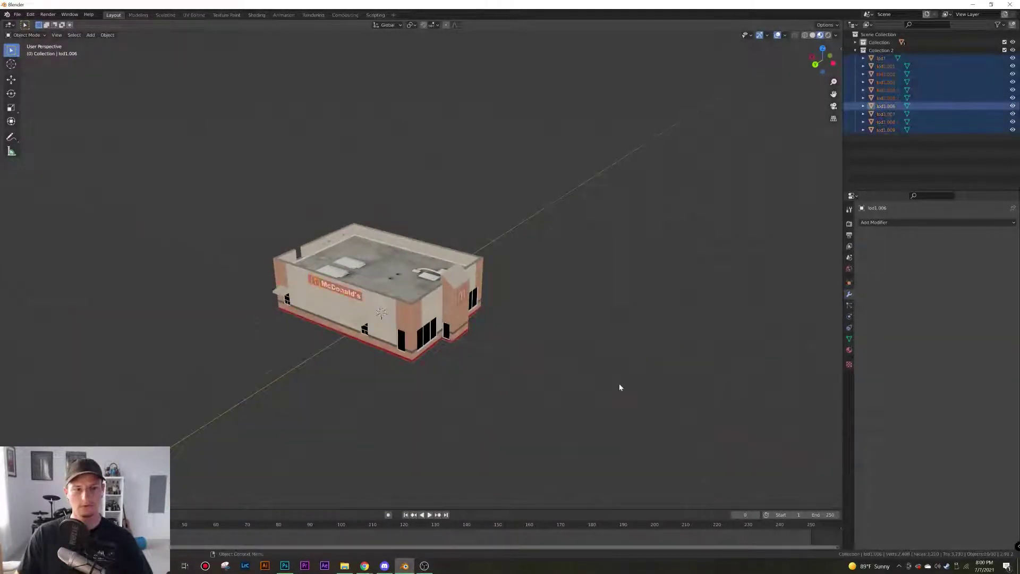
pyautogui.moveTo(620, 388); pyautogui.dragTo(519, 364, button='middle')
pyautogui.scroll(5, 478, 369)
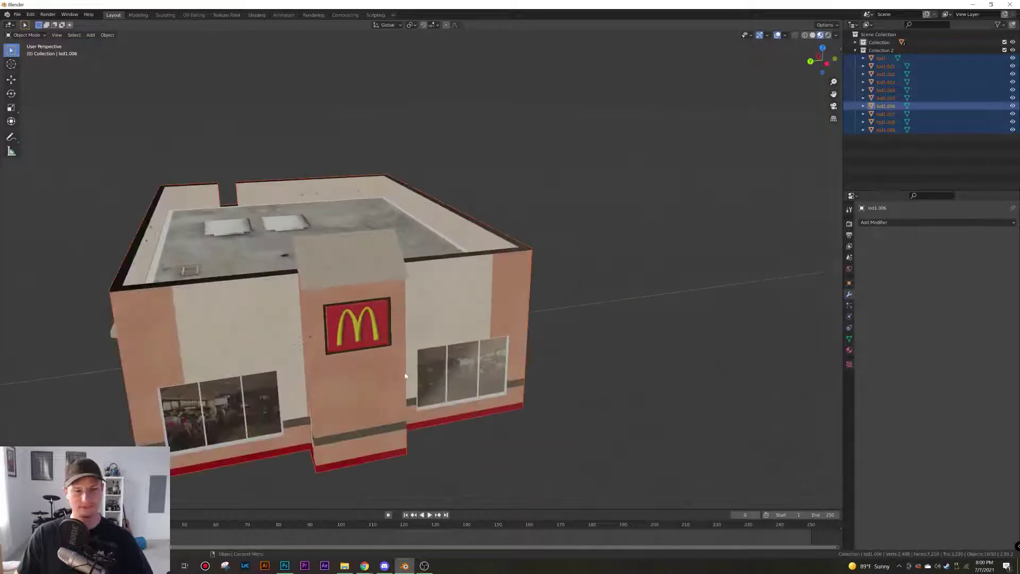
pyautogui.moveTo(367, 377); pyautogui.dragTo(400, 353, button='middle')
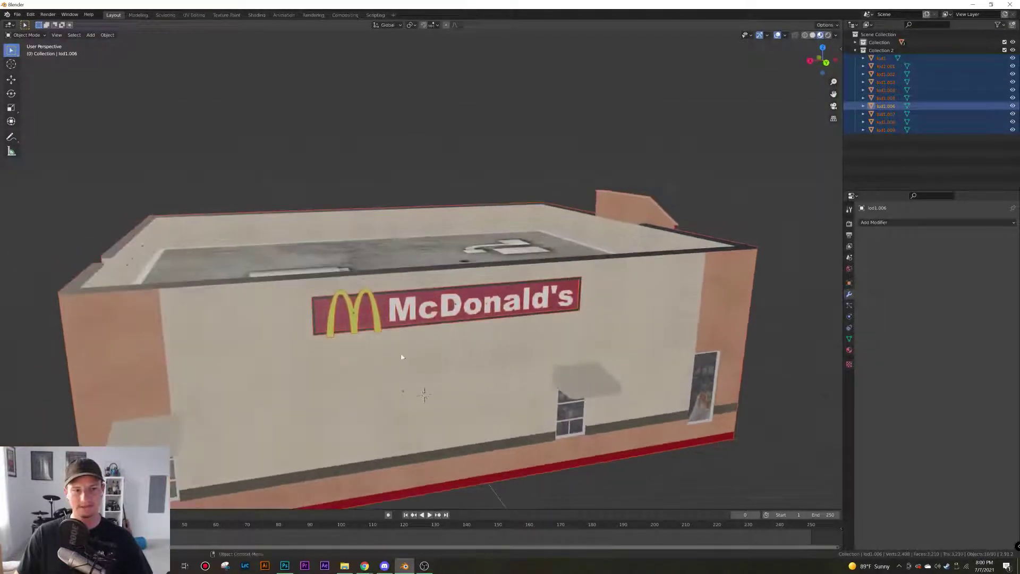
pyautogui.scroll(5, 346, 359)
pyautogui.press('Tab')
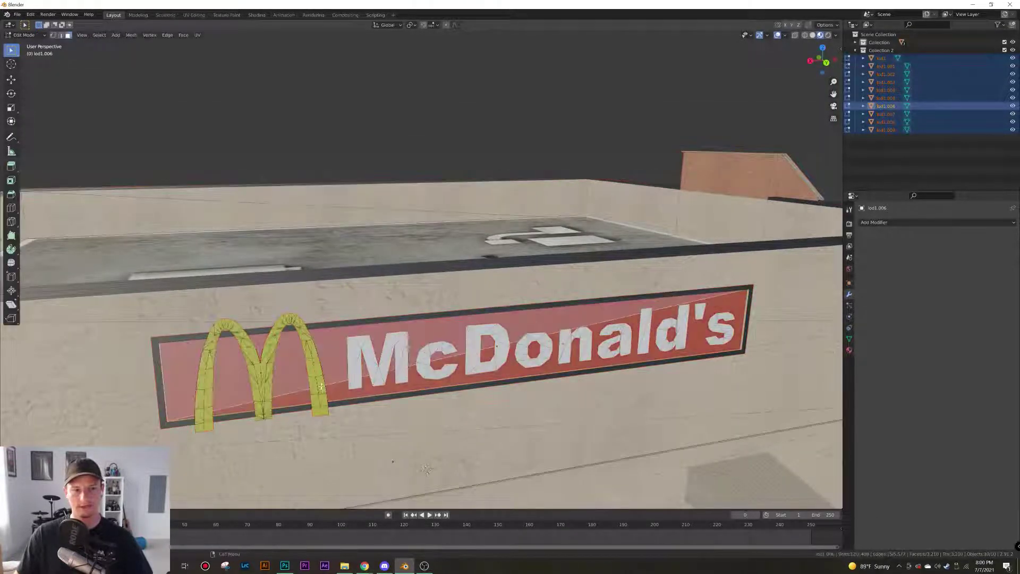
pyautogui.click(318, 375)
pyautogui.press('Tab')
pyautogui.click(387, 386)
pyautogui.scroll(-5, 464, 408)
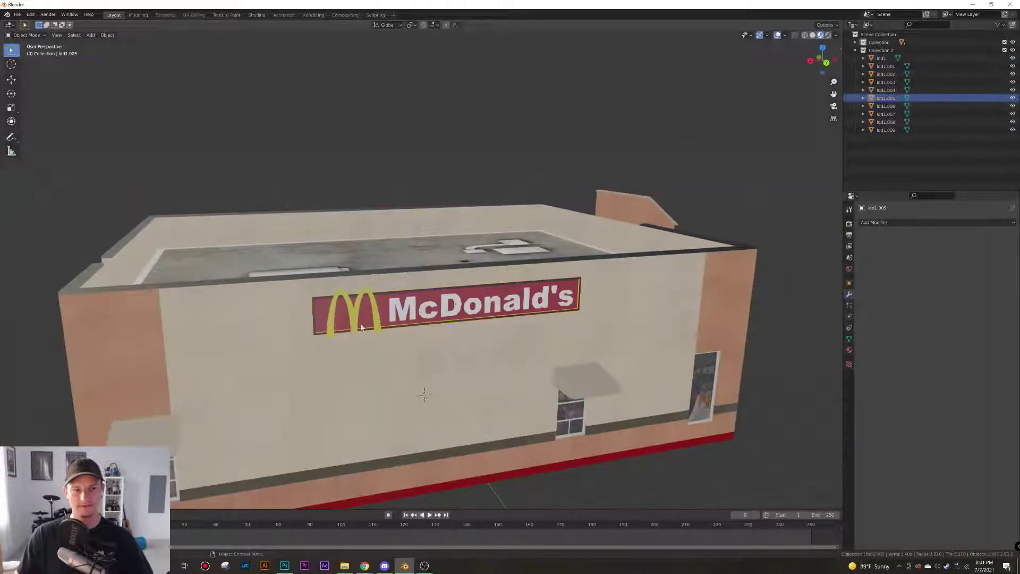
# Select the yellow arches of the three McDonald's signs together, ending with the arches on the short wall
pyautogui.click(355, 327)
pyautogui.scroll(-3, 554, 334)
pyautogui.moveTo(553, 334); pyautogui.dragTo(454, 335, button='middle')
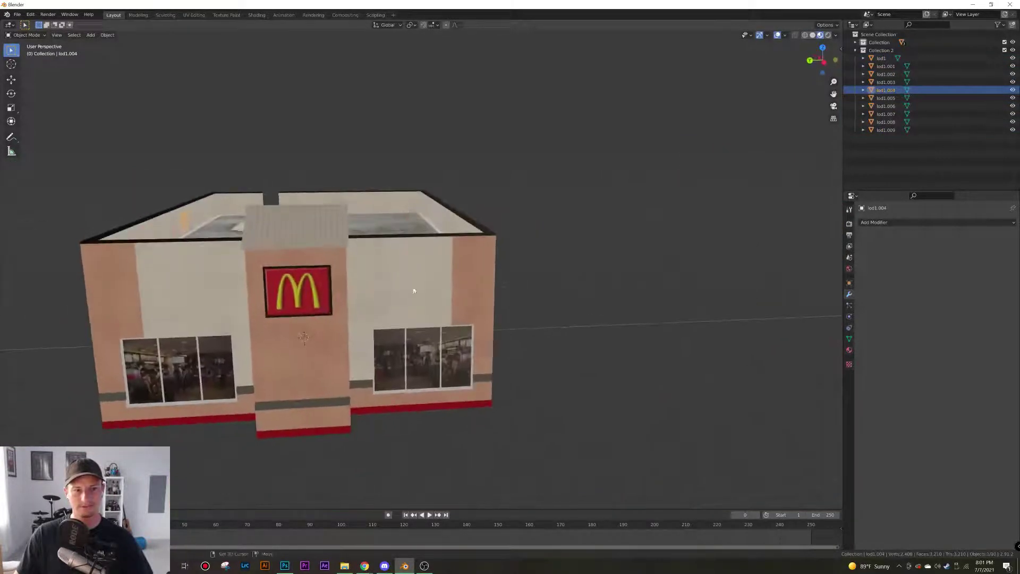
pyautogui.moveTo(414, 289); pyautogui.dragTo(346, 298, button='middle')
pyautogui.keyDown('shift'); pyautogui.click(458, 247); pyautogui.keyUp('shift')
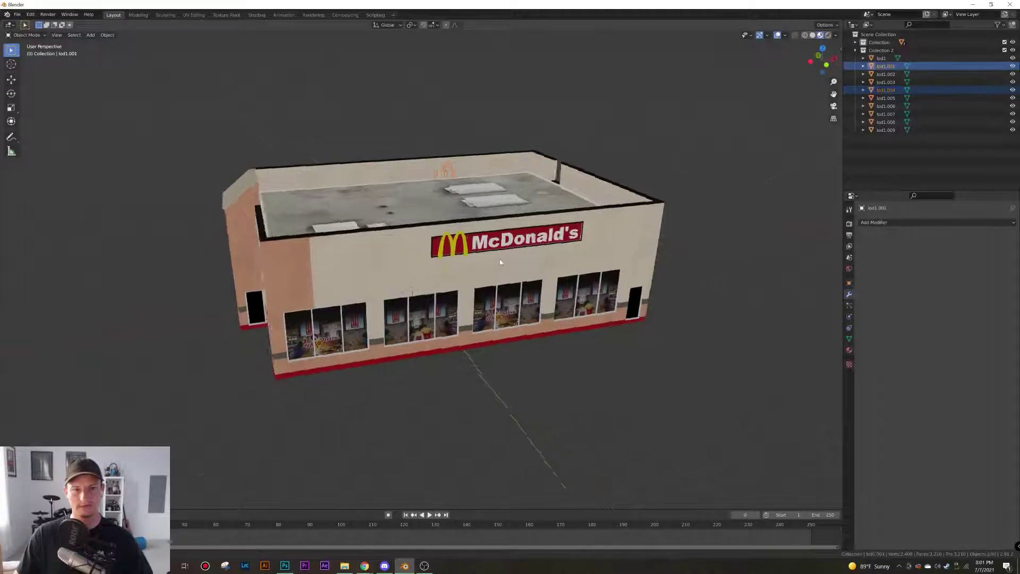
pyautogui.moveTo(500, 259); pyautogui.dragTo(421, 260, button='middle')
pyautogui.keyDown('shift'); pyautogui.click(566, 341); pyautogui.keyUp('shift')
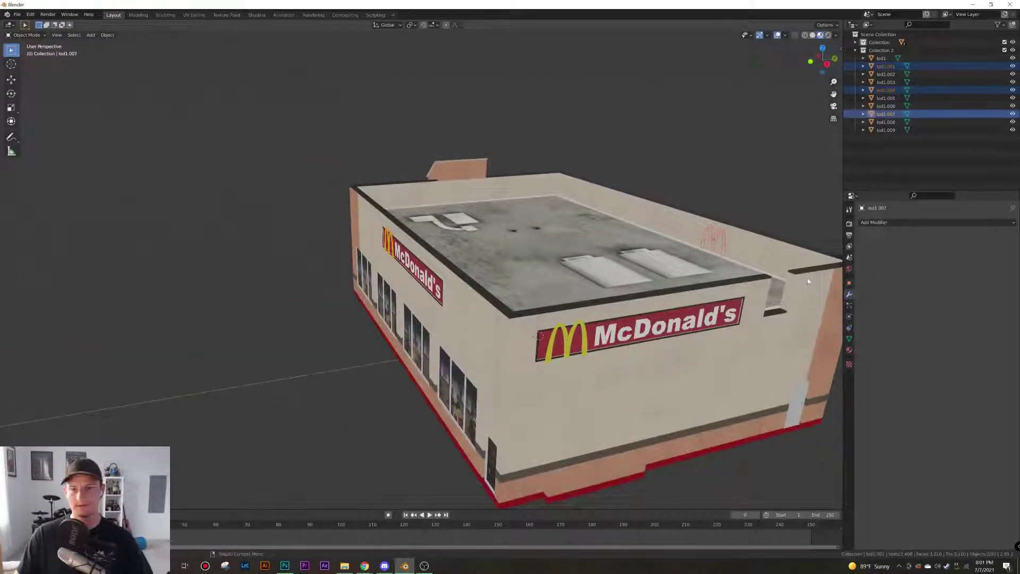
# Add a Decimate modifier to the short wall's arches, reduce its ratio to about 0.08, and apply it
pyautogui.click(881, 223)
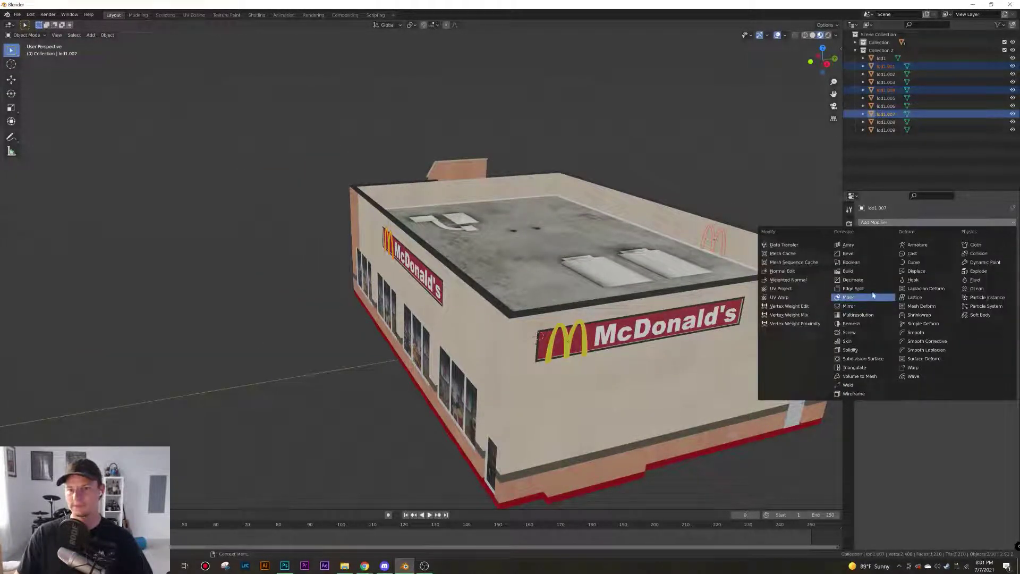
pyautogui.click(874, 280)
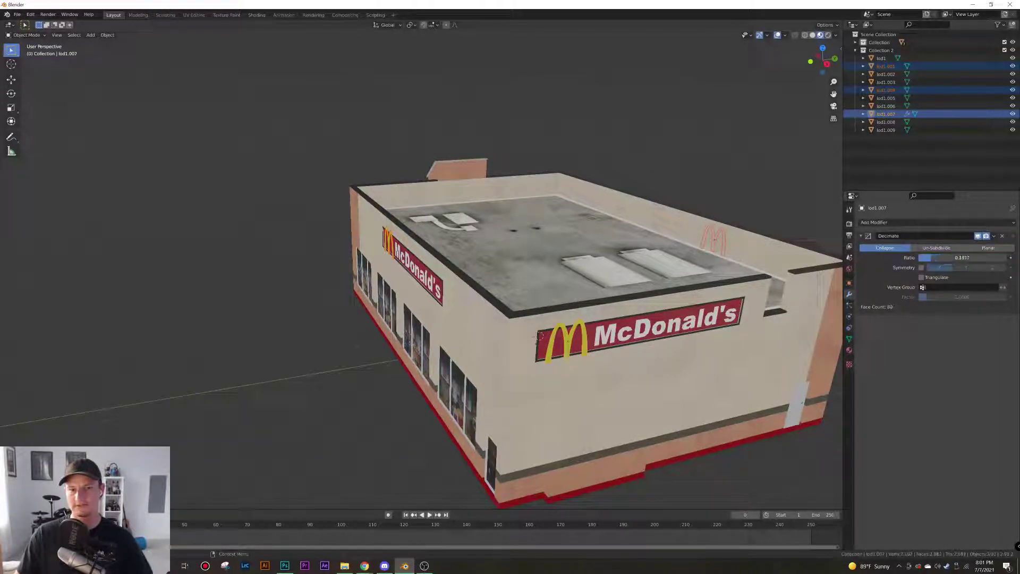
pyautogui.moveTo(931, 257); pyautogui.dragTo(927, 257)
pyautogui.moveTo(539, 336); pyautogui.dragTo(677, 372, button='middle')
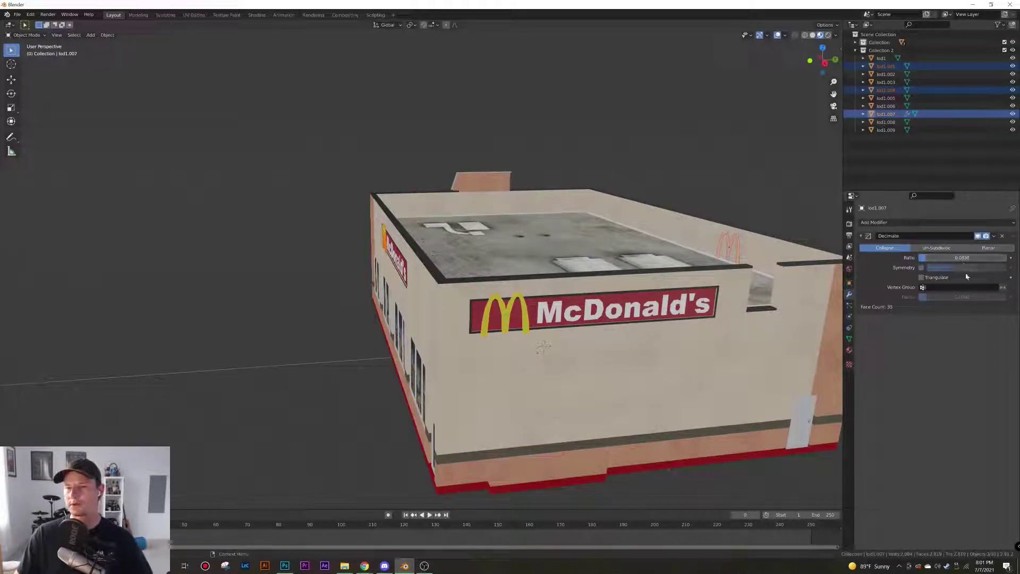
pyautogui.click(994, 236)
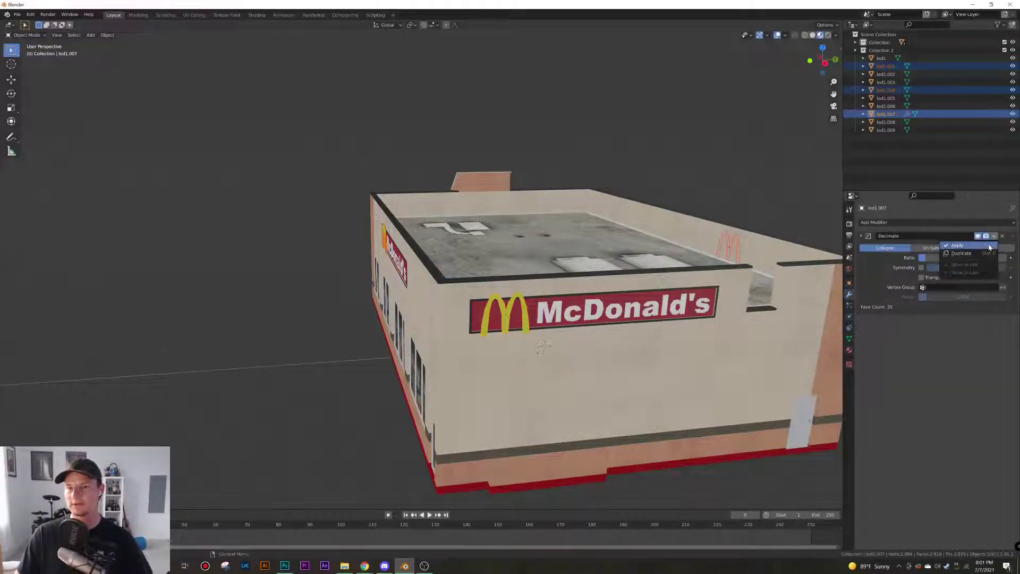
pyautogui.click(989, 244)
# Select only the arches above the large windows and add a Decimate modifier with a ratio of about 0.08
pyautogui.moveTo(543, 321); pyautogui.dragTo(432, 287, button='middle')
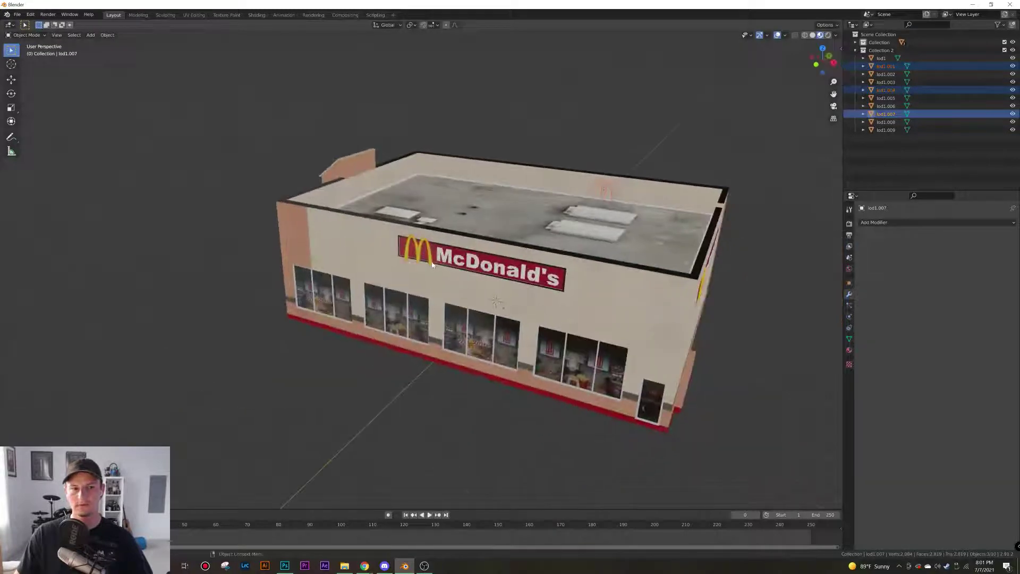
pyautogui.click(432, 265)
pyautogui.click(880, 222)
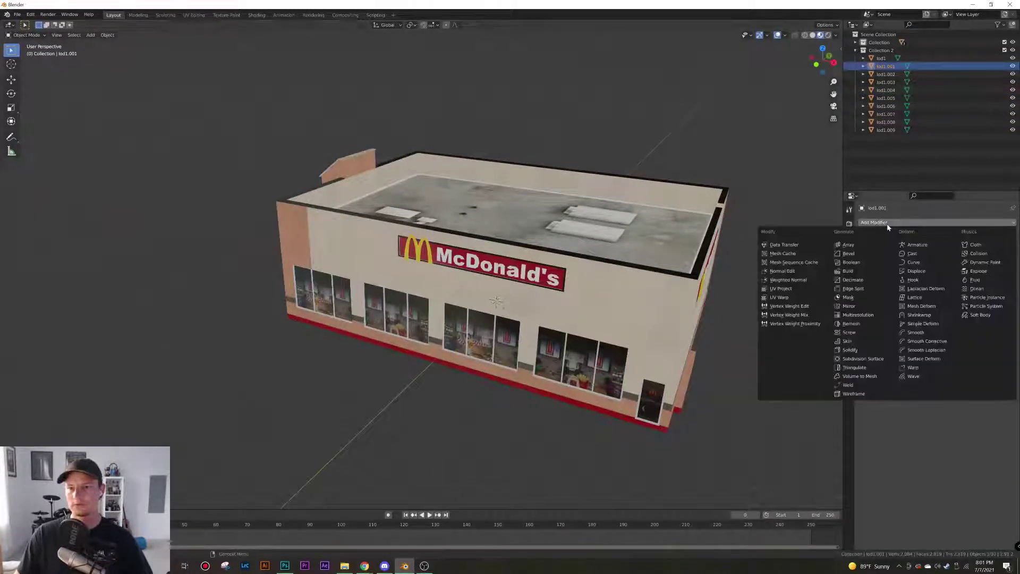
pyautogui.click(852, 280)
pyautogui.click(944, 258)
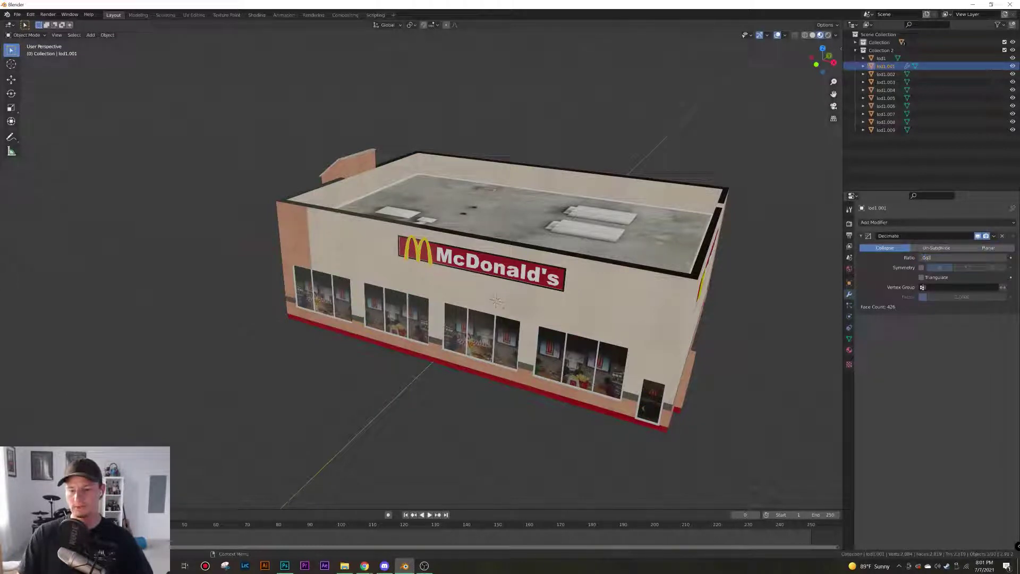
pyautogui.press('Return')
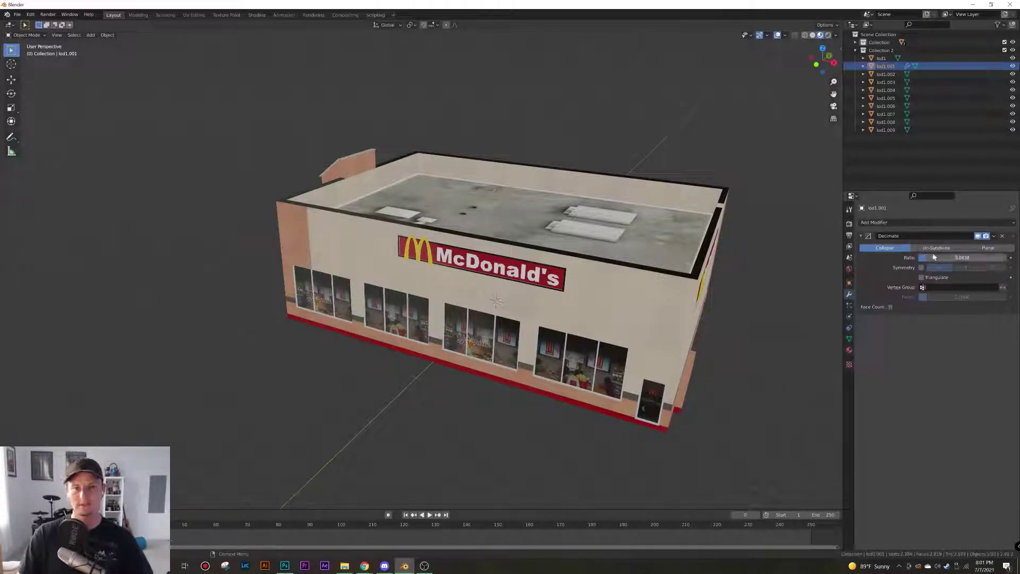
# Add a Decimate modifier with a ratio of 0.0838 to the yellow arches on the wall with the awnings
pyautogui.moveTo(494, 276); pyautogui.dragTo(533, 215, button='middle')
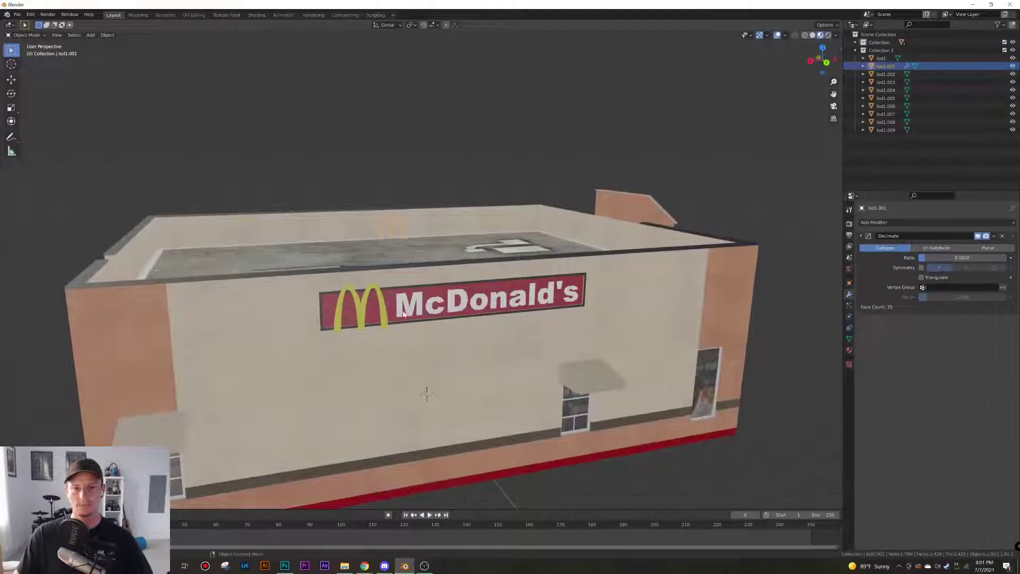
pyautogui.click(380, 308)
pyautogui.click(893, 222)
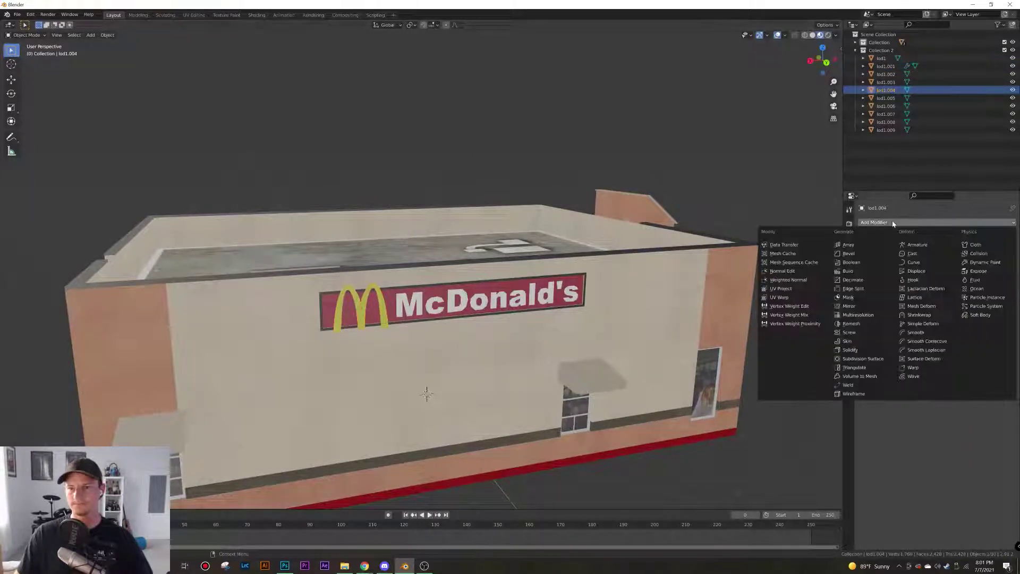
pyautogui.click(861, 280)
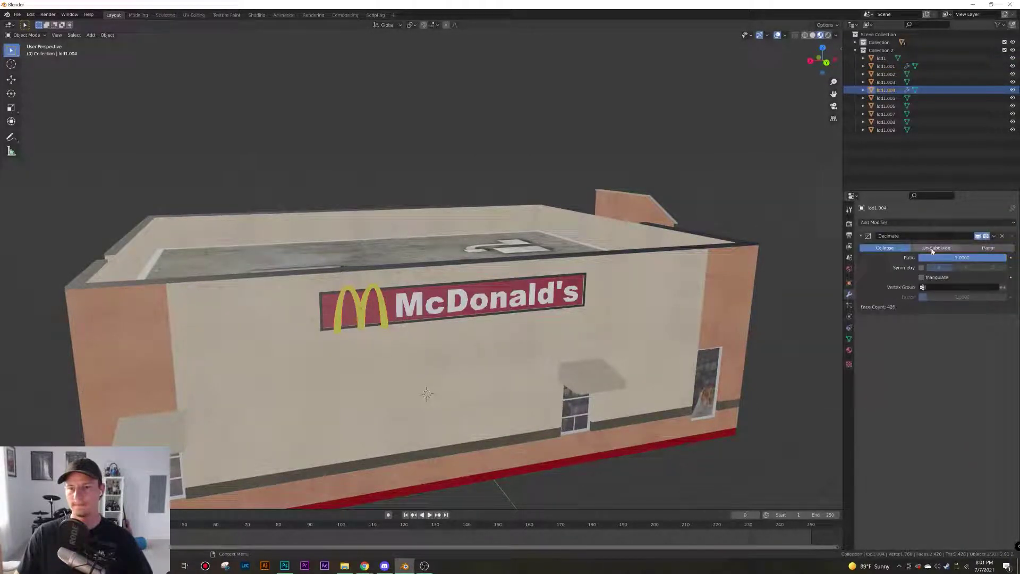
pyautogui.click(937, 259)
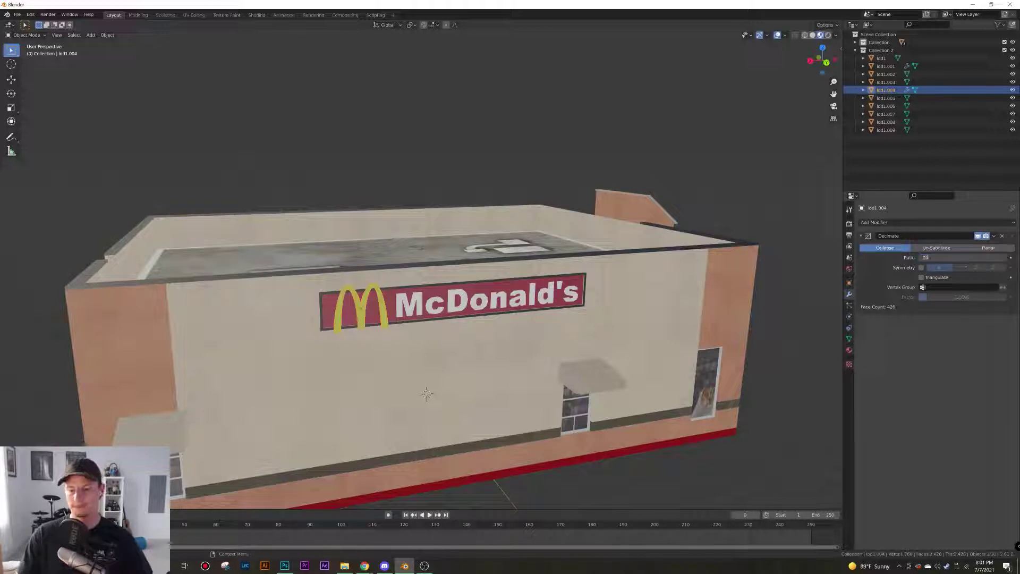
pyautogui.write('.0838')
pyautogui.press('Return')
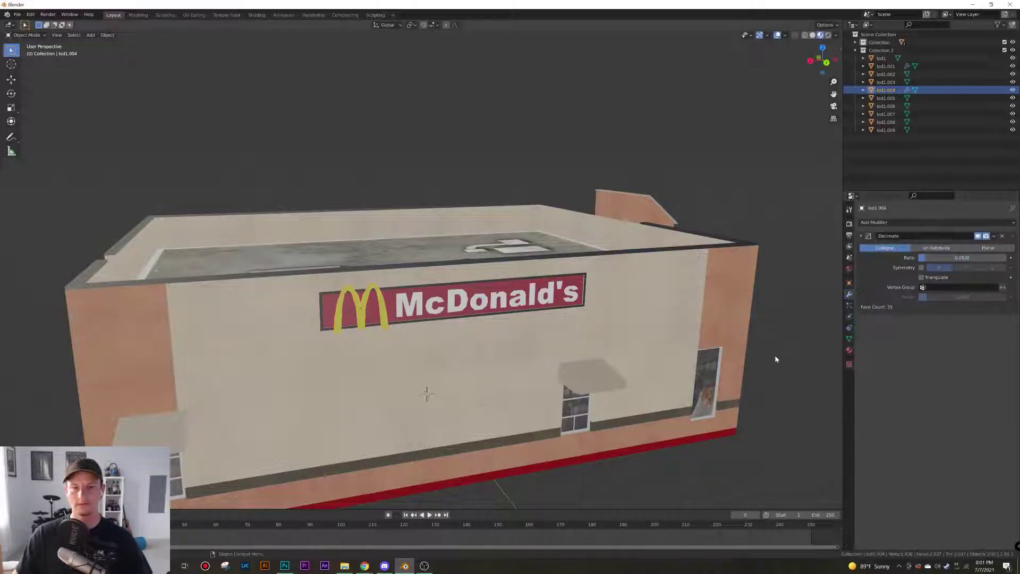
pyautogui.click(776, 358)
# Examine the whole building from a distance, selecting and deselecting all of its objects
pyautogui.scroll(-6, 765, 358)
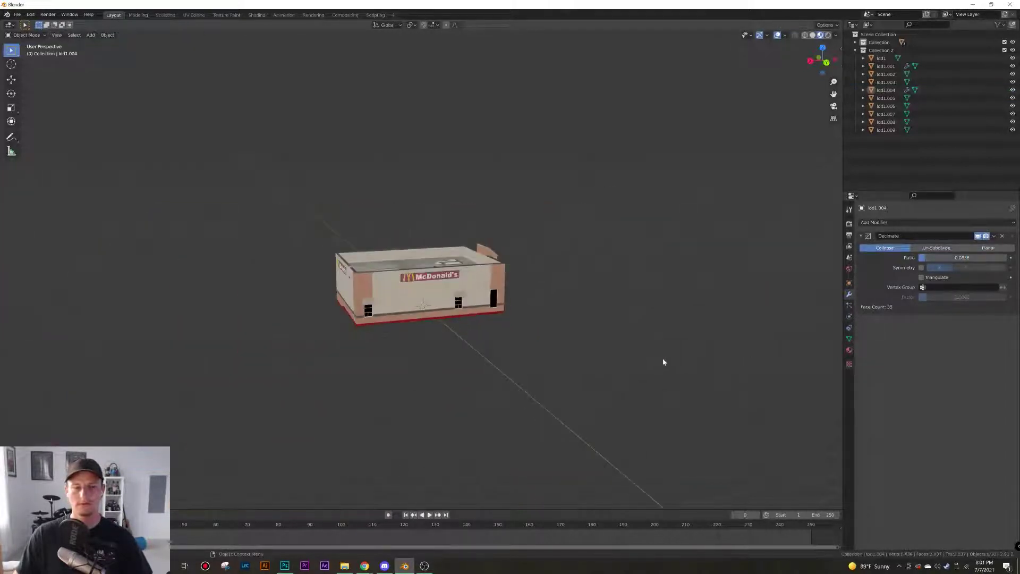
pyautogui.scroll(-3, 660, 363)
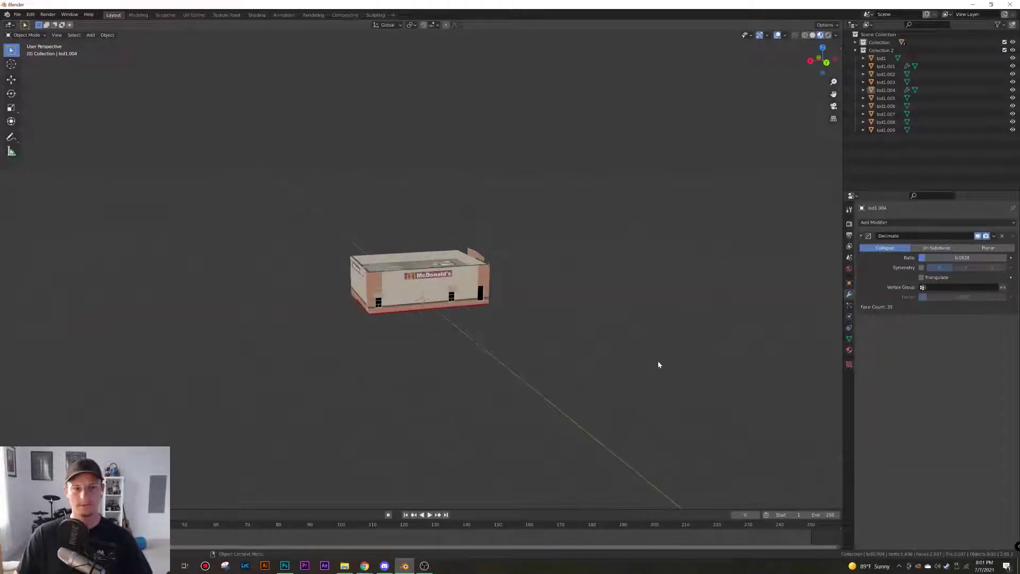
pyautogui.press('a')
pyautogui.hotkey('alt', 'a')
pyautogui.press('a')
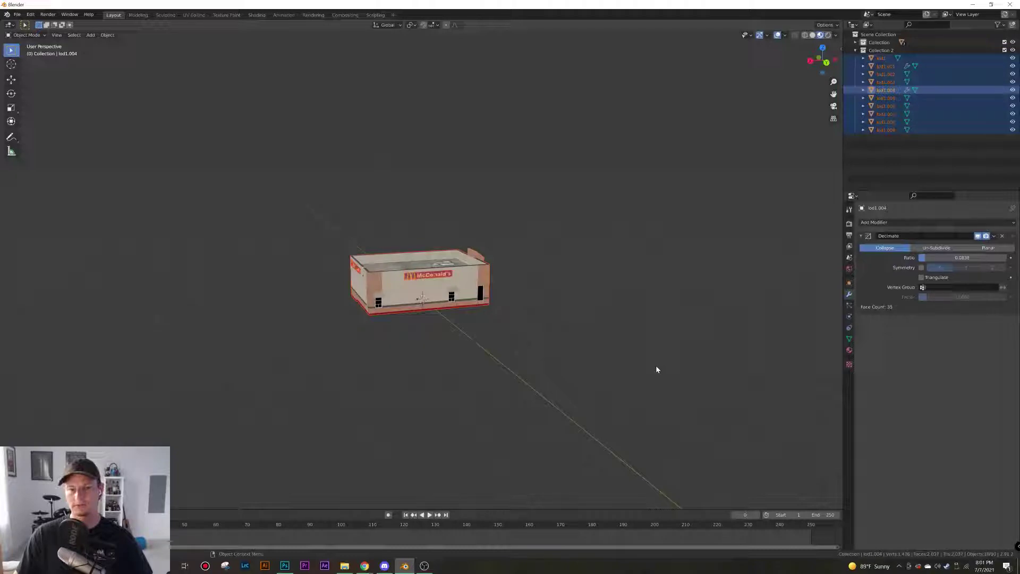
pyautogui.moveTo(658, 365); pyautogui.dragTo(526, 351, button='middle')
pyautogui.hotkey('alt', 'a')
# Try a Decimate modifier on the building's main body, lowering its ratio to about 0.05, and remove the modifier
pyautogui.scroll(5, 426, 335)
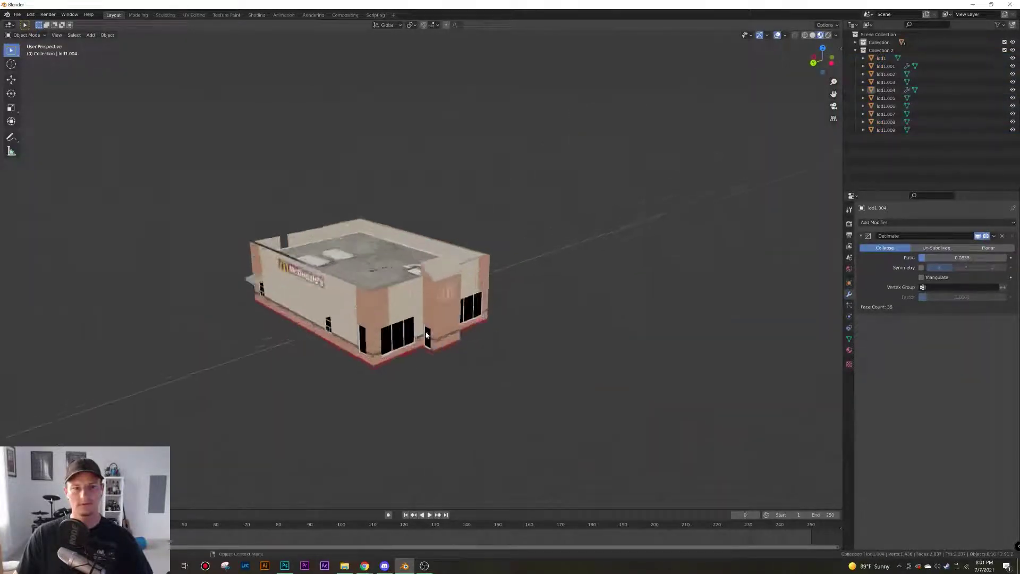
pyautogui.click(417, 333)
pyautogui.keyDown('shift'); pyautogui.moveTo(474, 373); pyautogui.dragTo(521, 364, button='middle'); pyautogui.keyUp('shift')
pyautogui.click(889, 225)
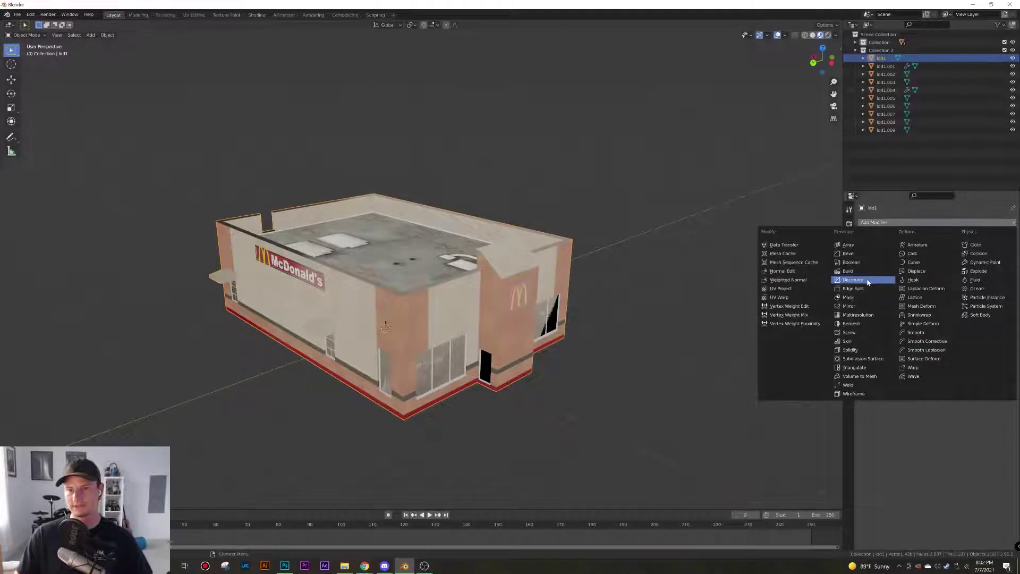
pyautogui.click(868, 282)
pyautogui.moveTo(1002, 262); pyautogui.dragTo(924, 257)
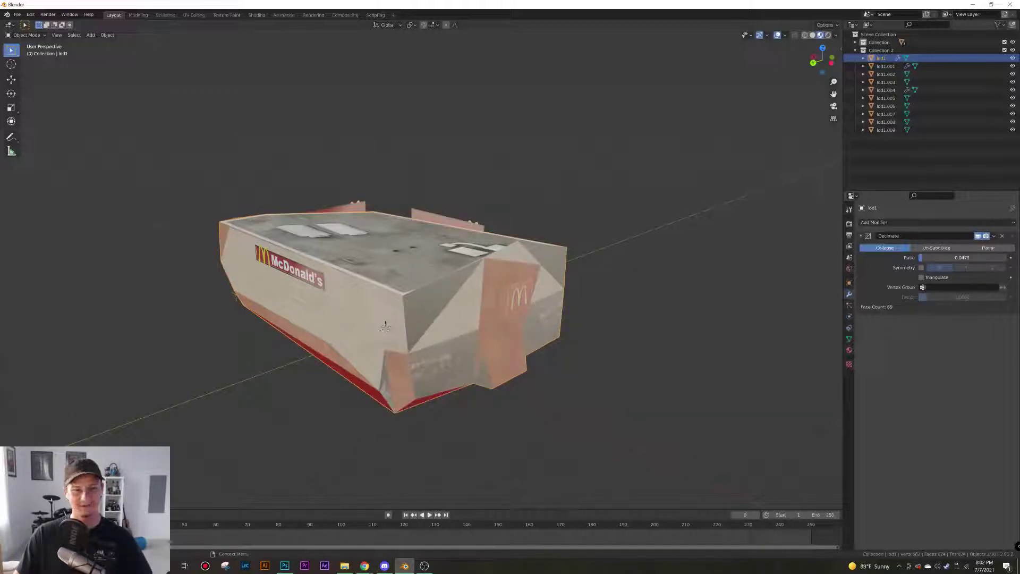
pyautogui.moveTo(924, 257); pyautogui.dragTo(1005, 257)
pyautogui.click(1002, 236)
# Examine the main body's mesh in Edit Mode, especially the large windows and the arches panel on the entrance tower
pyautogui.moveTo(486, 338); pyautogui.dragTo(509, 373, button='middle')
pyautogui.press('Tab')
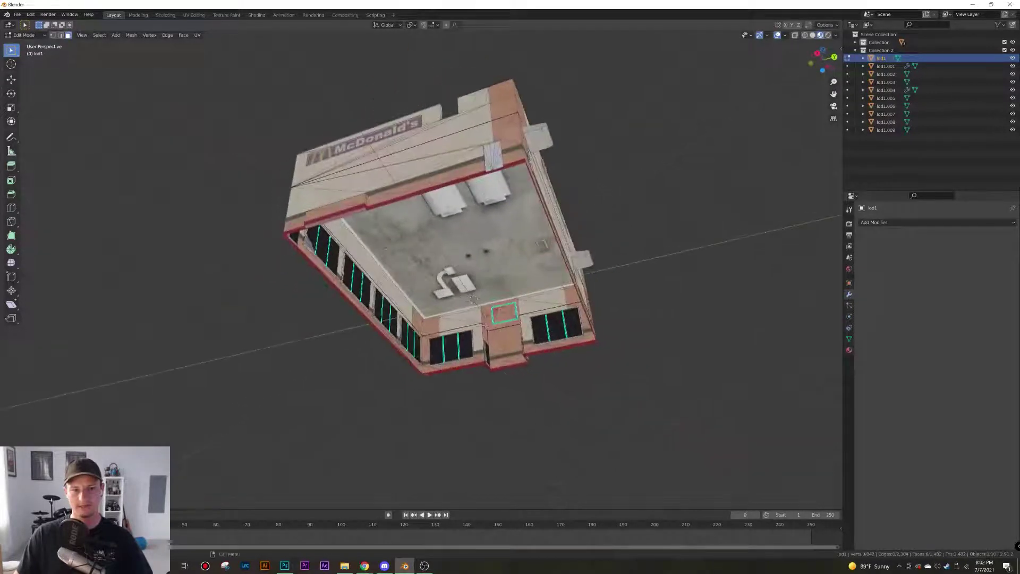
pyautogui.scroll(5, 507, 373)
pyautogui.moveTo(584, 406); pyautogui.dragTo(709, 367, button='middle')
pyautogui.moveTo(340, 398); pyautogui.dragTo(436, 424, button='middle')
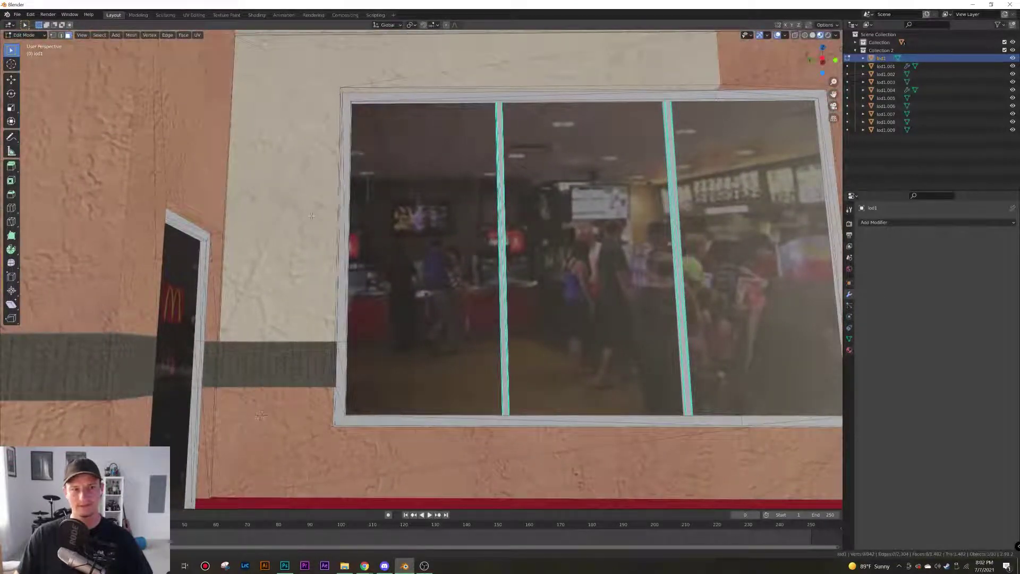
pyautogui.moveTo(311, 216); pyautogui.dragTo(304, 224, button='middle')
pyautogui.moveTo(233, 281); pyautogui.dragTo(266, 306, button='middle')
pyautogui.scroll(-3, 253, 292)
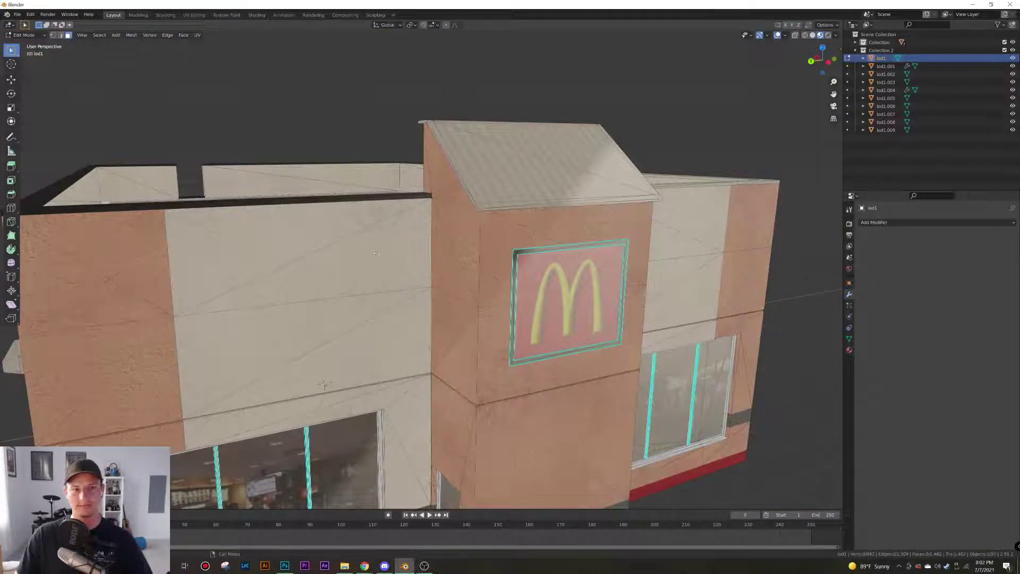
# Delete the underside faces of the two awnings above the small windows
pyautogui.moveTo(377, 254); pyautogui.dragTo(293, 311, button='middle')
pyautogui.moveTo(287, 350); pyautogui.dragTo(402, 377, button='middle')
pyautogui.press('x')
pyautogui.click(453, 96)
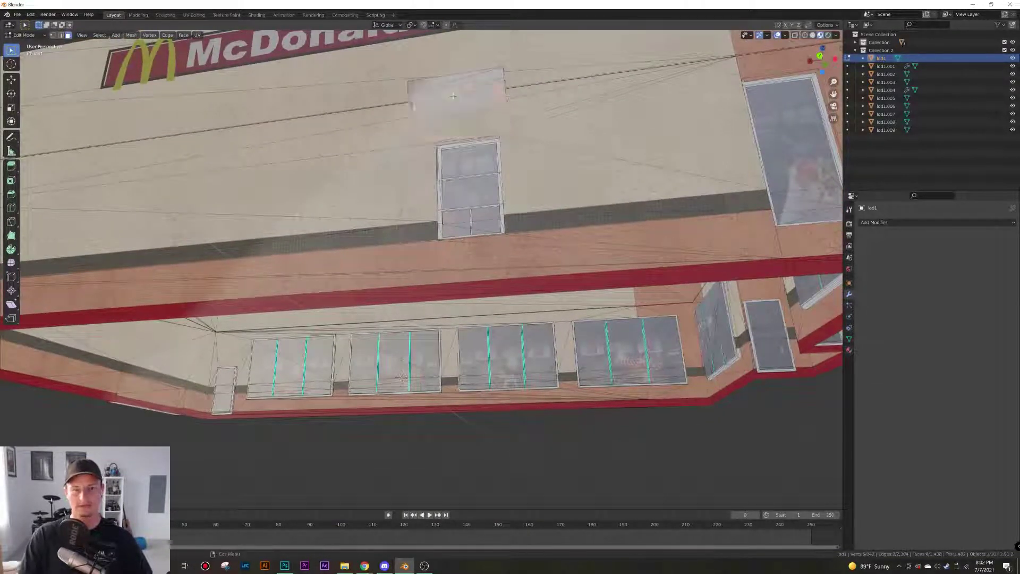
pyautogui.moveTo(411, 106); pyautogui.dragTo(294, 124, button='middle')
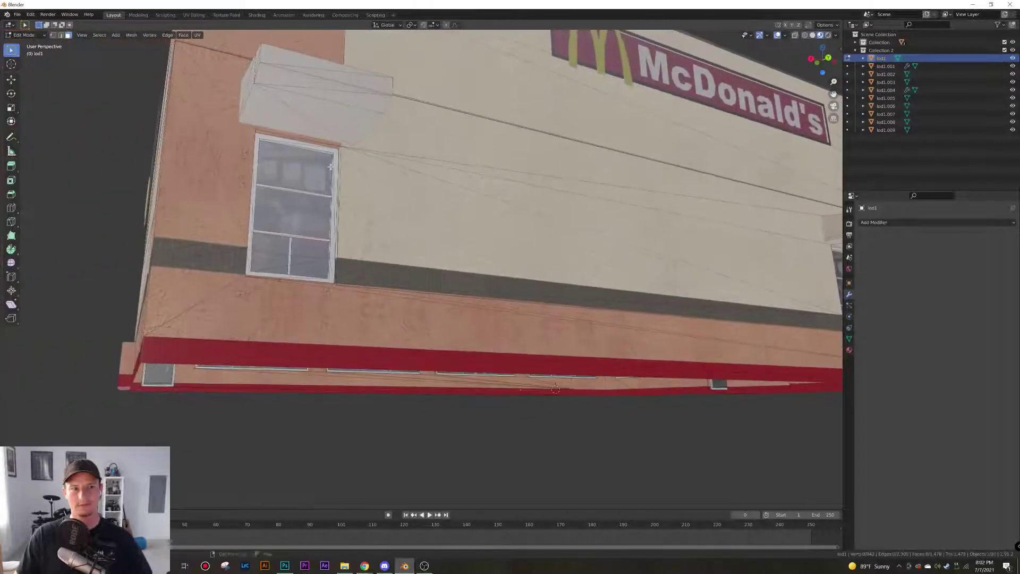
pyautogui.click(312, 91)
pyautogui.press('x')
pyautogui.click(317, 93)
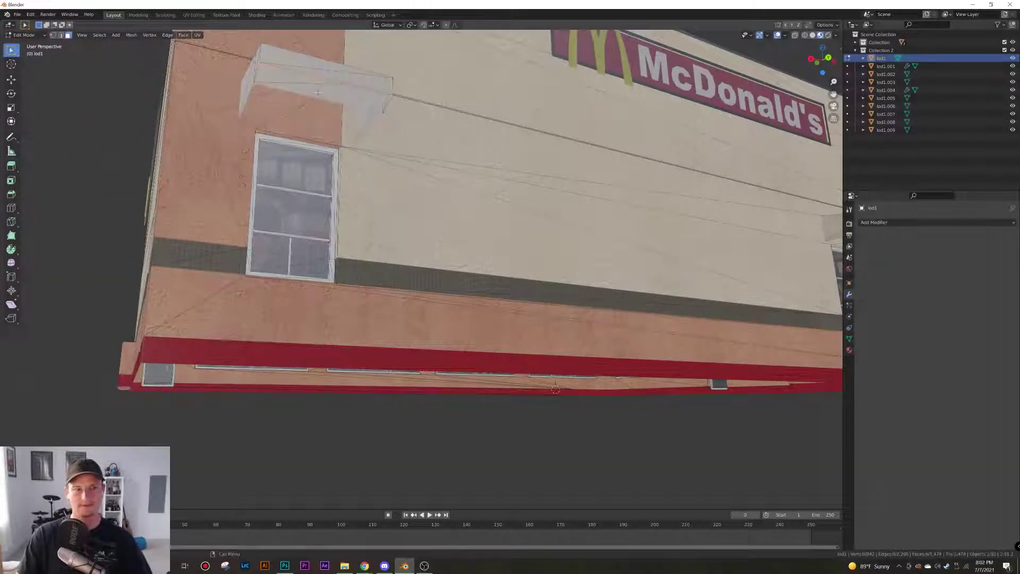
# Delete the thin divider bars in the small window under the corner awning
pyautogui.moveTo(329, 112); pyautogui.dragTo(318, 167, button='middle')
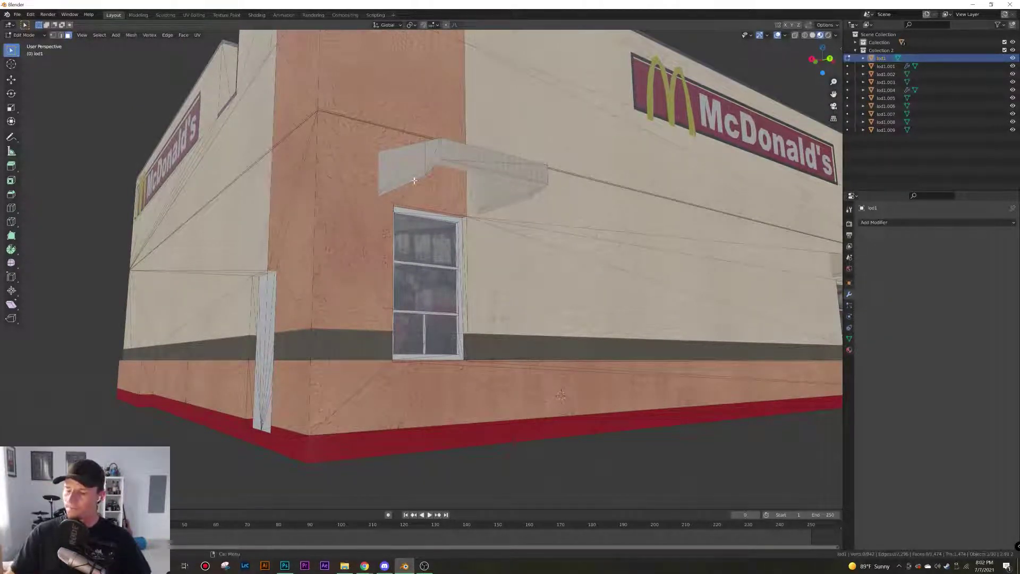
pyautogui.click(447, 218)
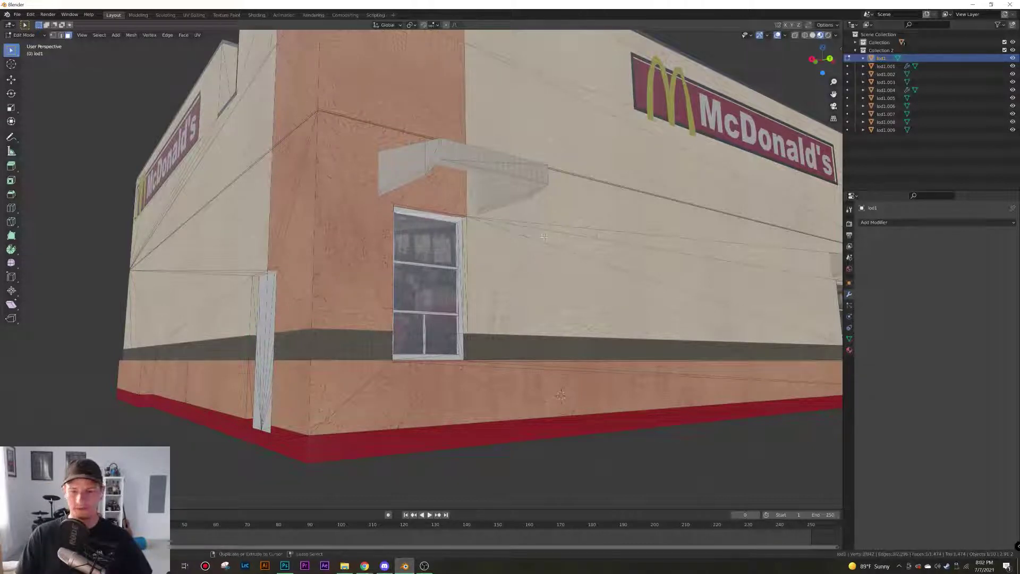
pyautogui.hotkey('ctrl', 'l')
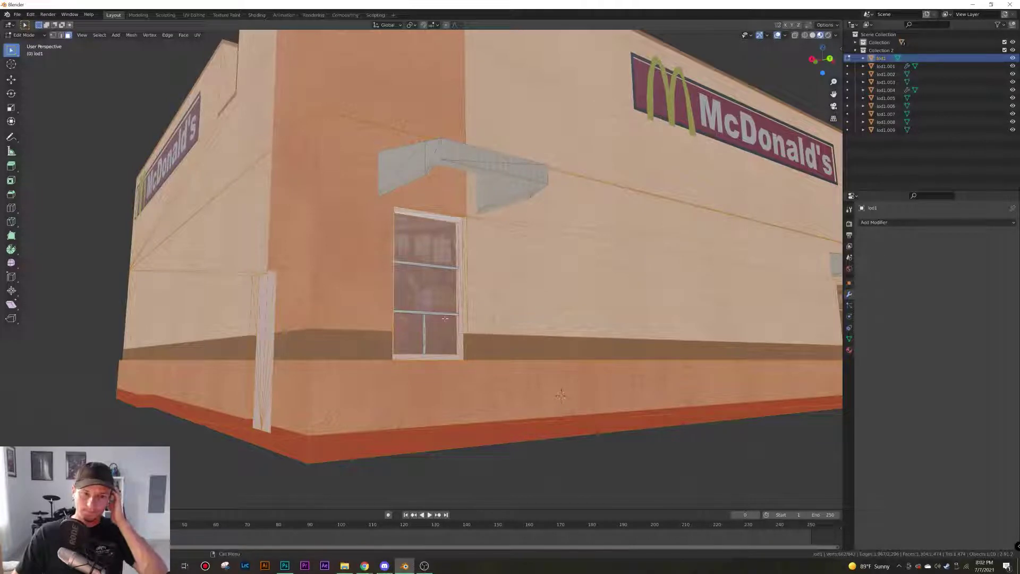
pyautogui.scroll(4, 427, 330)
pyautogui.click(451, 241)
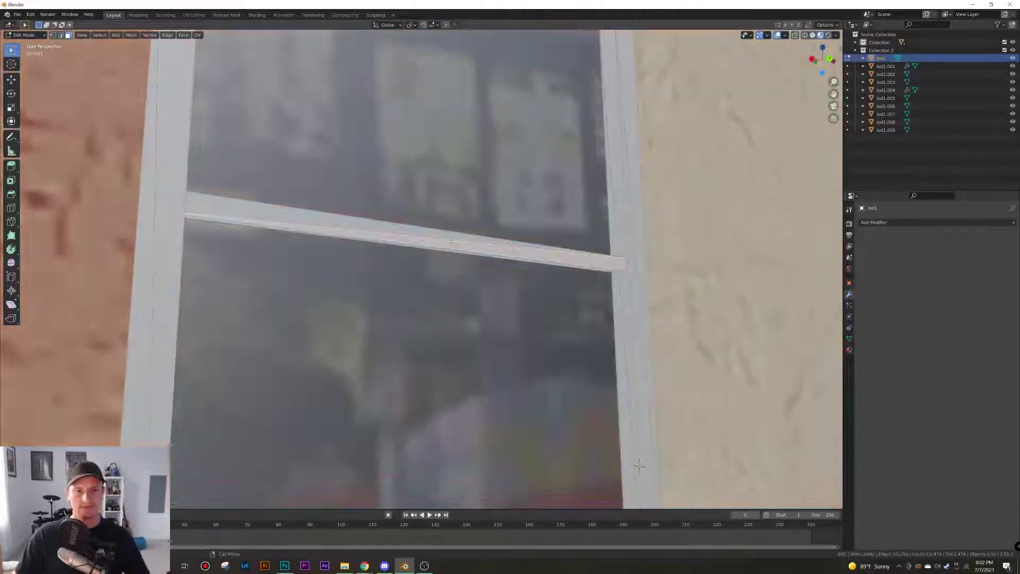
pyautogui.scroll(-8, 447, 291)
pyautogui.scroll(2, 430, 333)
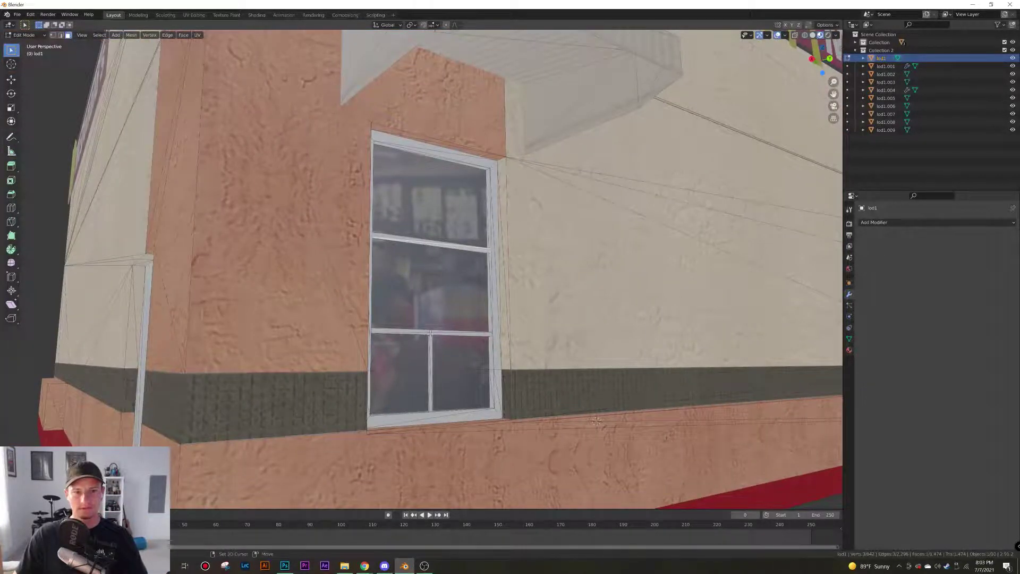
pyautogui.click(430, 333)
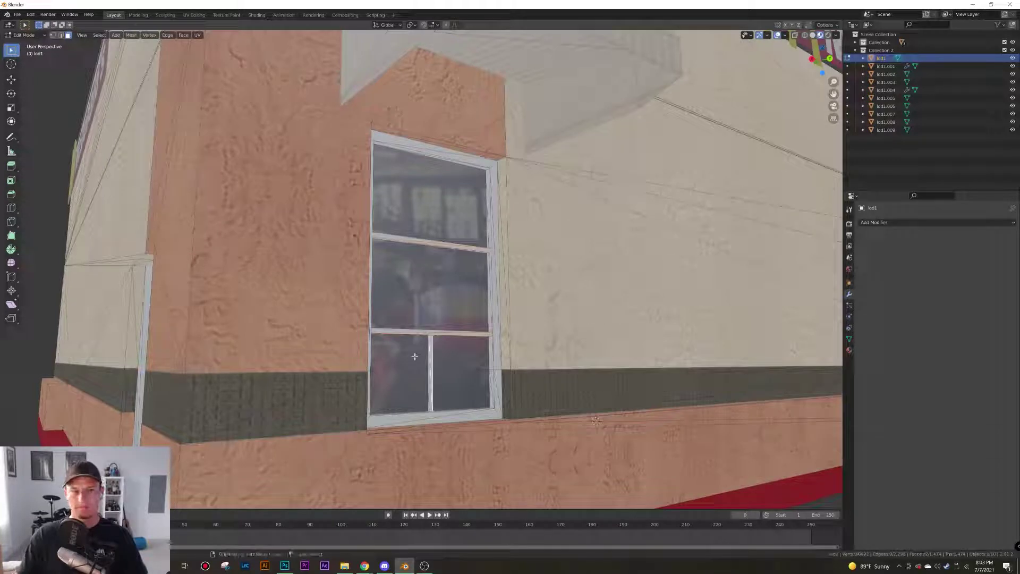
pyautogui.press('x')
pyautogui.click(415, 356)
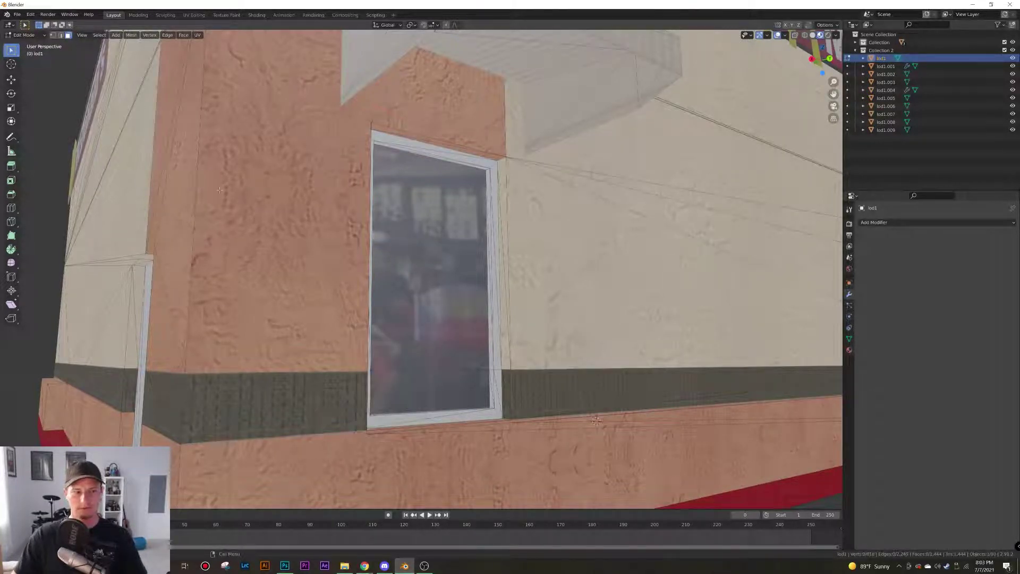
# Delete the two horizontal bars and the short vertical bar in the small window under the other awning
pyautogui.moveTo(198, 260); pyautogui.dragTo(162, 270, button='middle')
pyautogui.keyDown('shift'); pyautogui.moveTo(532, 308); pyautogui.dragTo(327, 236, button='middle'); pyautogui.keyUp('shift')
pyautogui.keyDown('shift'); pyautogui.moveTo(734, 382); pyautogui.dragTo(350, 257, button='middle'); pyautogui.keyUp('shift')
pyautogui.scroll(3, 498, 276)
pyautogui.click(499, 255)
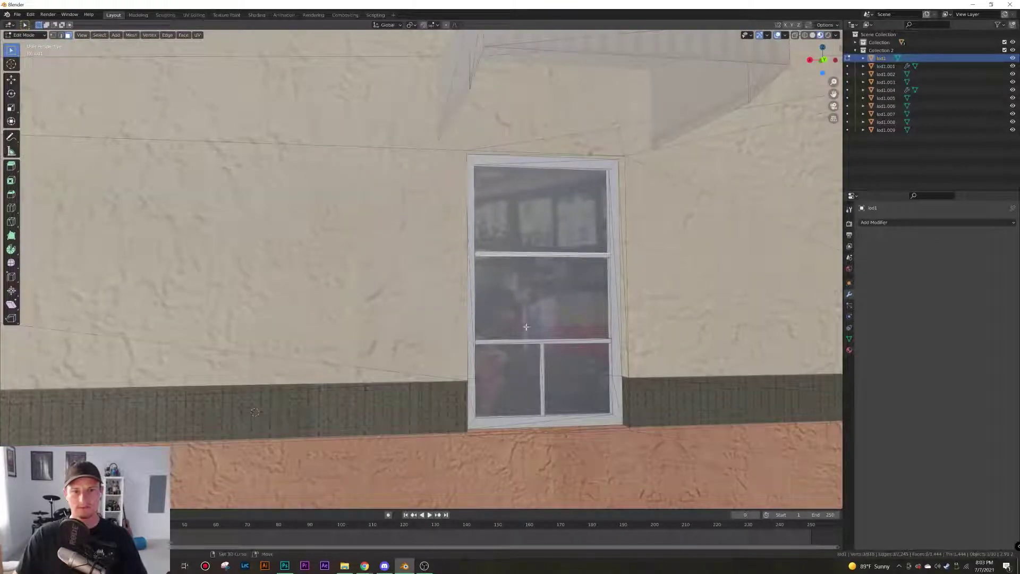
pyautogui.keyDown('shift'); pyautogui.click(530, 341); pyautogui.keyUp('shift')
pyautogui.keyDown('shift'); pyautogui.click(542, 353); pyautogui.keyUp('shift')
pyautogui.hotkey('ctrl', 'l')
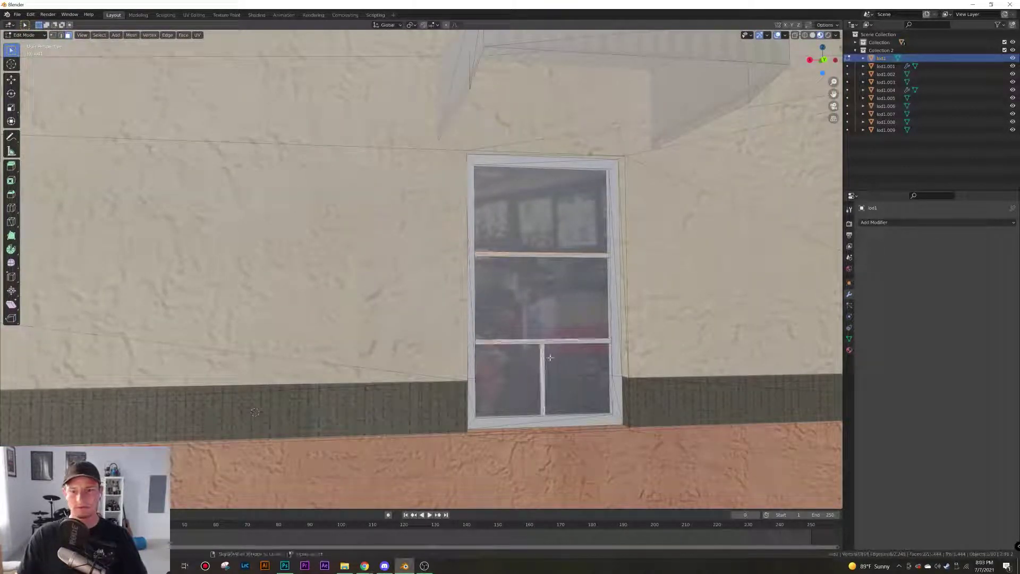
pyautogui.press('x')
pyautogui.click(550, 357)
# Delete the vertical divider bar closest to the door in the large window beside it
pyautogui.scroll(-5, 572, 353)
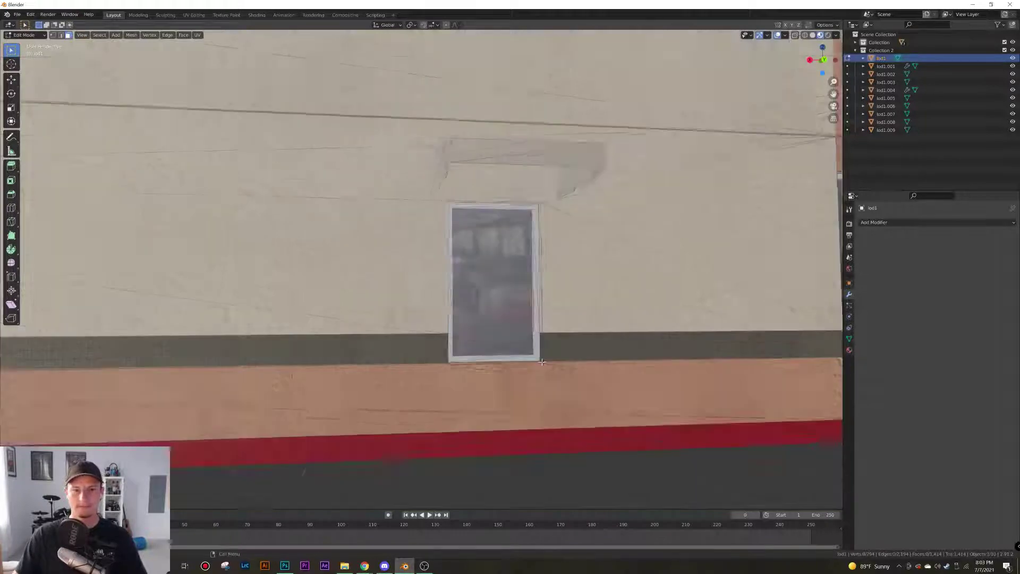
pyautogui.moveTo(572, 354); pyautogui.dragTo(277, 384, button='middle')
pyautogui.moveTo(500, 389); pyautogui.dragTo(273, 352, button='middle')
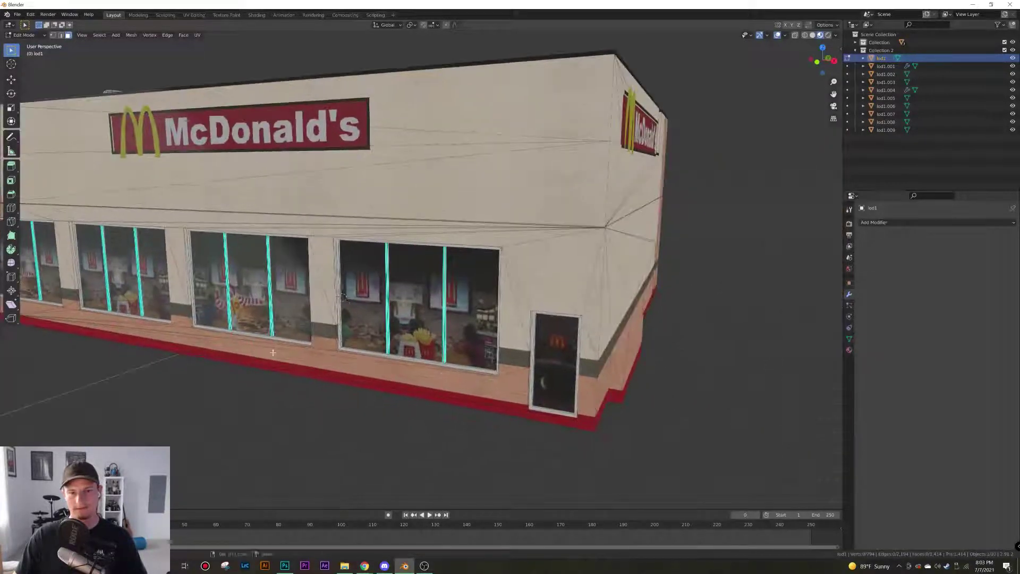
pyautogui.scroll(4, 470, 356)
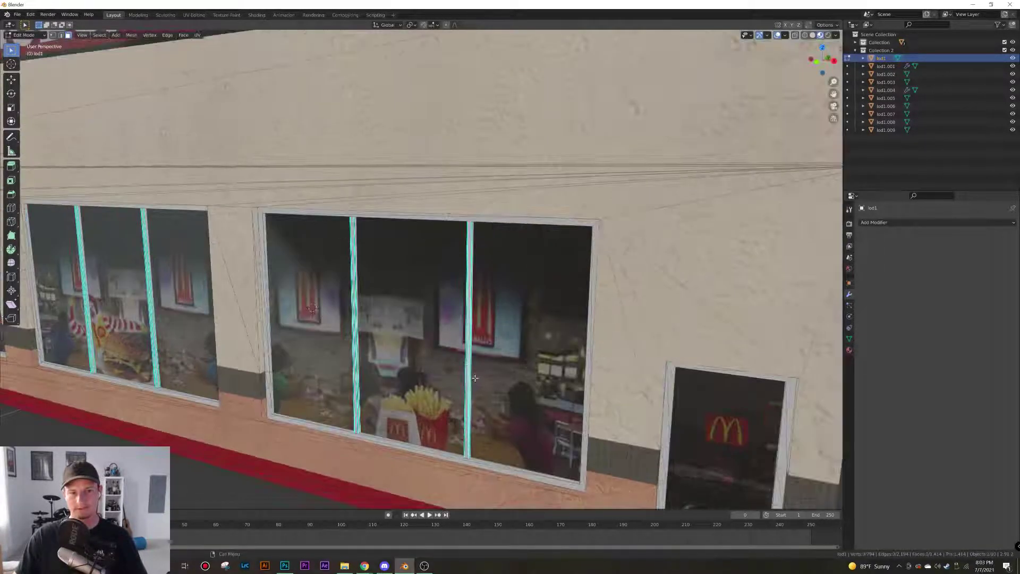
pyautogui.scroll(3, 483, 372)
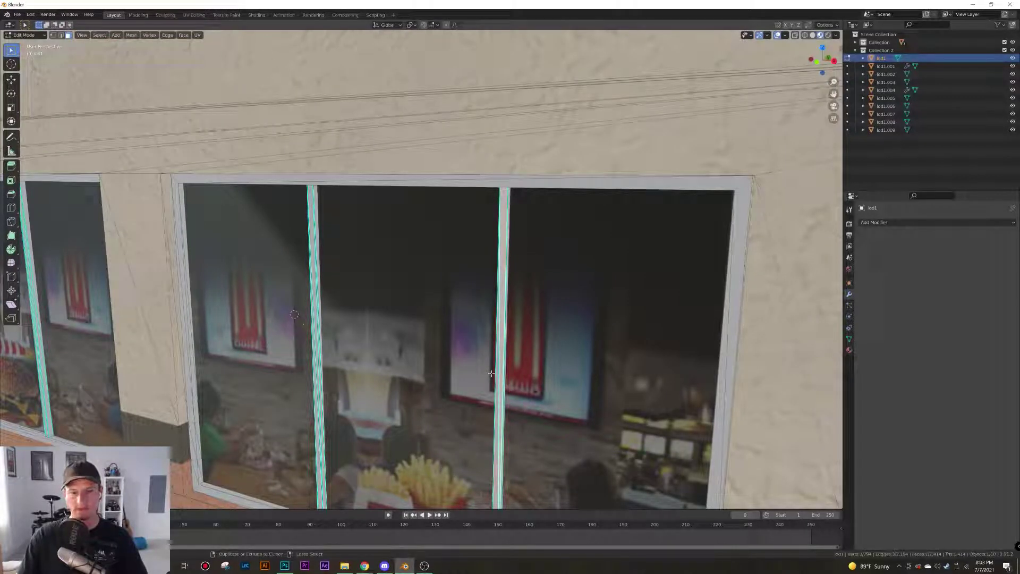
pyautogui.press('x')
pyautogui.click(487, 372)
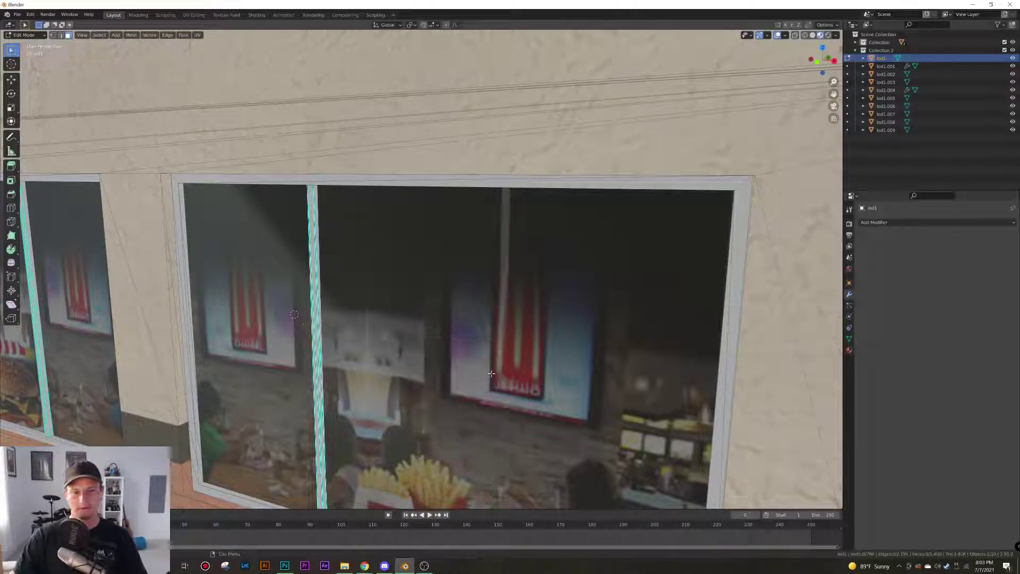
# Delete the remaining vertical divider bars in the row of large windows along the wall with the McDonald's sign
pyautogui.click(322, 367)
pyautogui.moveTo(312, 369); pyautogui.dragTo(337, 372, button='middle')
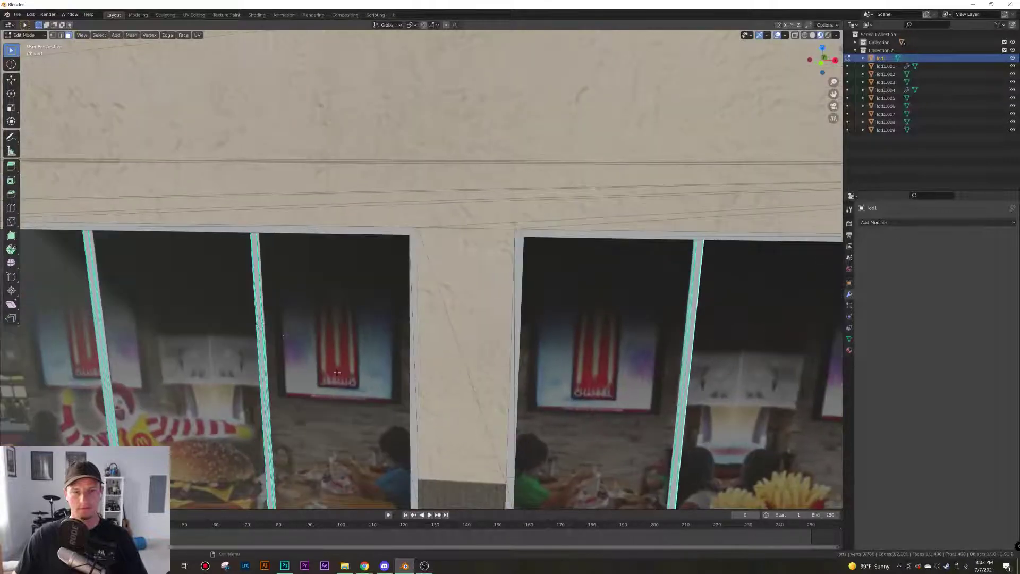
pyautogui.scroll(-5, 355, 373)
pyautogui.scroll(3, 399, 320)
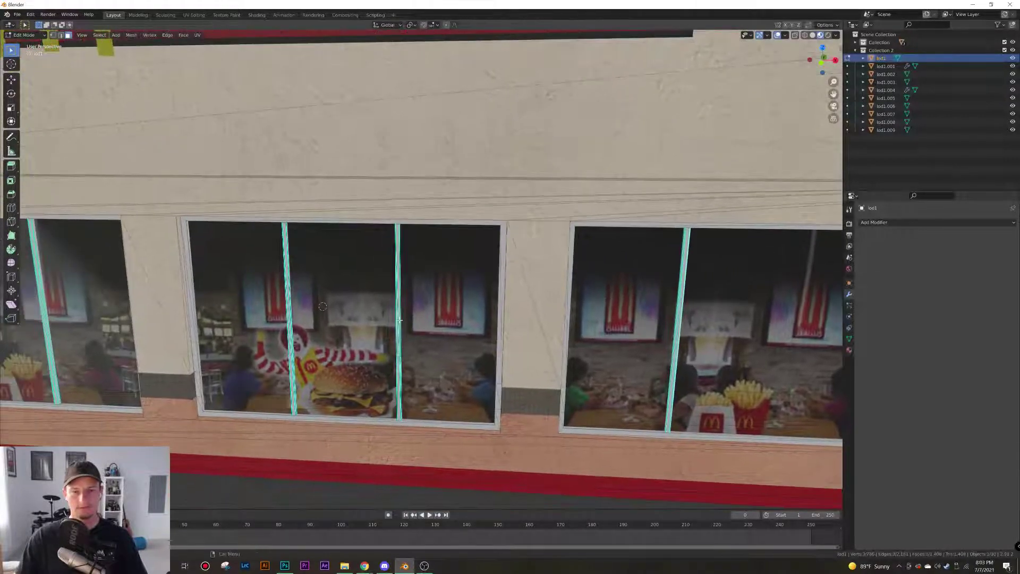
pyautogui.keyDown('shift'); pyautogui.click(397, 300); pyautogui.keyUp('shift')
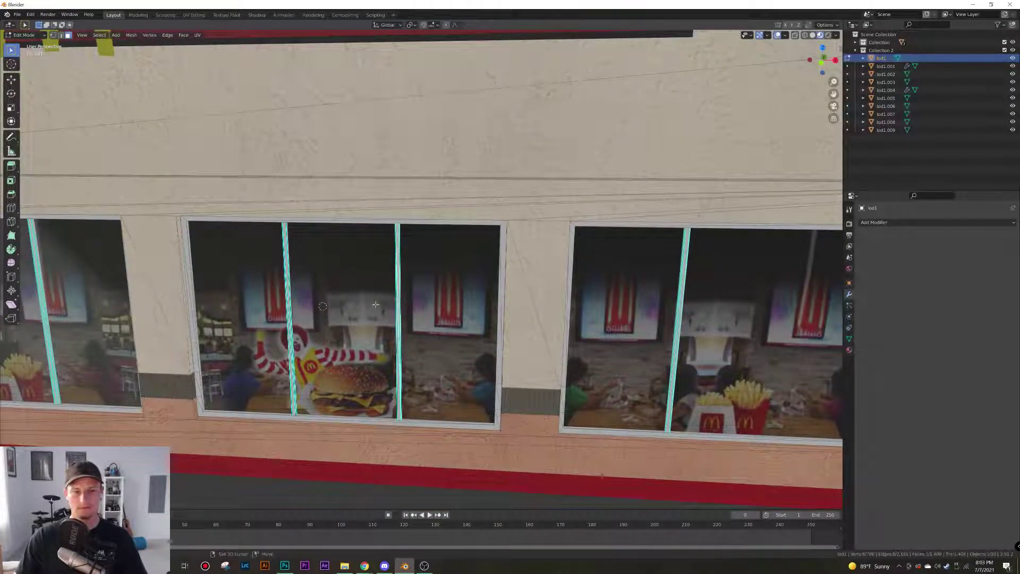
pyautogui.keyDown('shift'); pyautogui.click(290, 296); pyautogui.keyUp('shift')
pyautogui.keyDown('shift'); pyautogui.moveTo(290, 296); pyautogui.dragTo(429, 335, button='middle'); pyautogui.keyUp('shift')
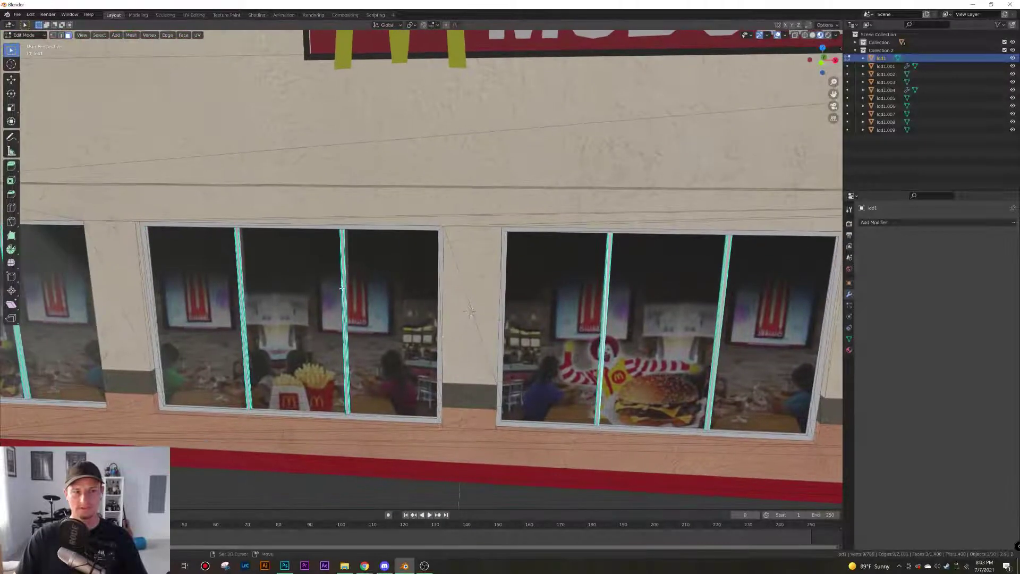
pyautogui.keyDown('shift'); pyautogui.click(343, 288); pyautogui.keyUp('shift')
pyautogui.keyDown('shift'); pyautogui.click(238, 297); pyautogui.keyUp('shift')
pyautogui.keyDown('shift'); pyautogui.moveTo(238, 297); pyautogui.dragTo(462, 317, button='middle'); pyautogui.keyUp('shift')
pyautogui.keyDown('shift'); pyautogui.click(502, 296); pyautogui.keyUp('shift')
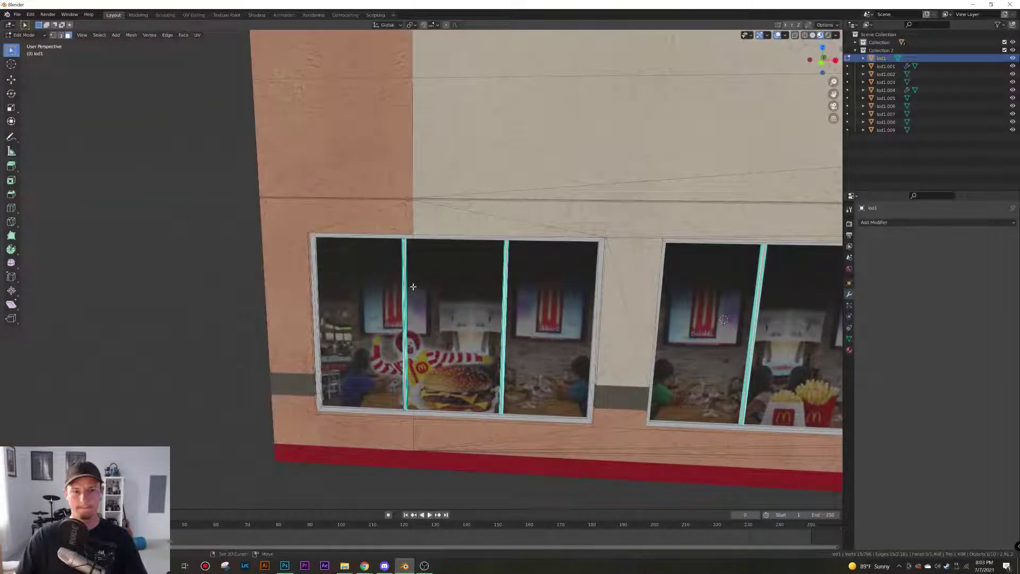
pyautogui.keyDown('shift'); pyautogui.click(405, 285); pyautogui.keyUp('shift')
pyautogui.scroll(-5, 611, 317)
pyautogui.keyDown('shift'); pyautogui.moveTo(697, 327); pyautogui.dragTo(630, 332, button='middle'); pyautogui.keyUp('shift')
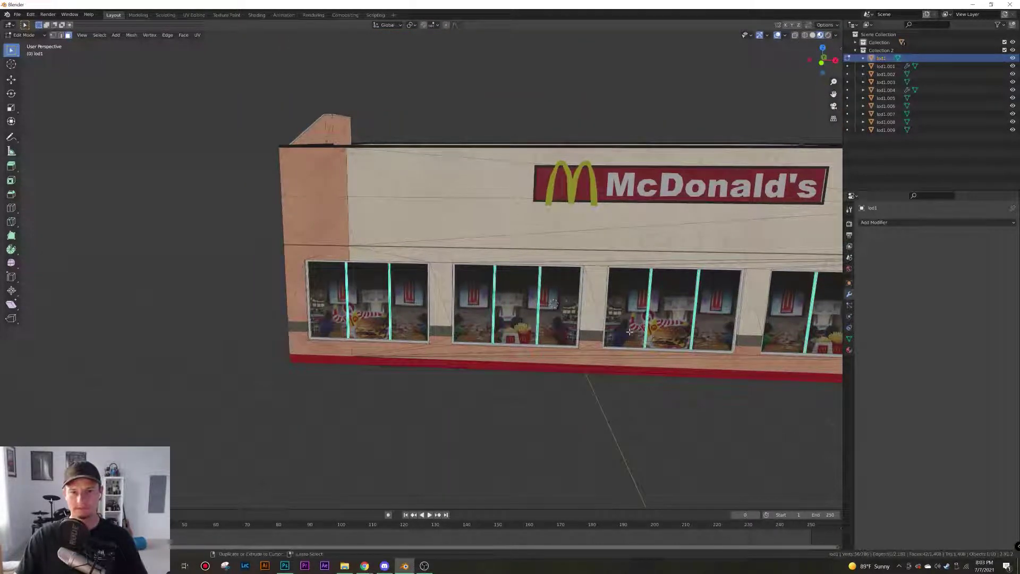
pyautogui.press('x')
pyautogui.click(630, 332)
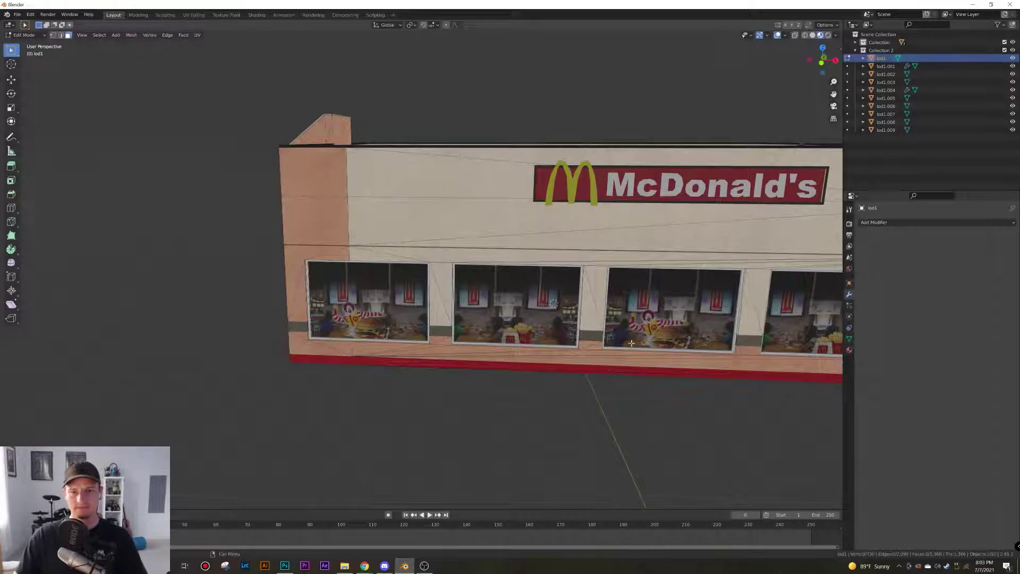
# Delete the vertical divider bars in the two large windows on either side of the tower with the arches sign
pyautogui.moveTo(629, 332); pyautogui.dragTo(498, 360, button='middle')
pyautogui.moveTo(463, 260); pyautogui.dragTo(478, 308, button='middle')
pyautogui.scroll(5, 303, 330)
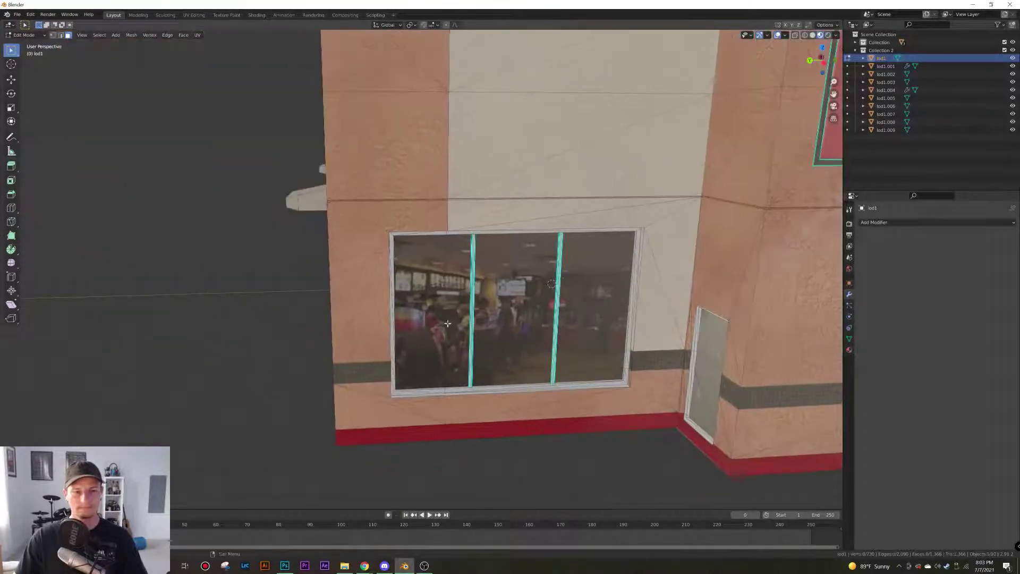
pyautogui.scroll(3, 496, 305)
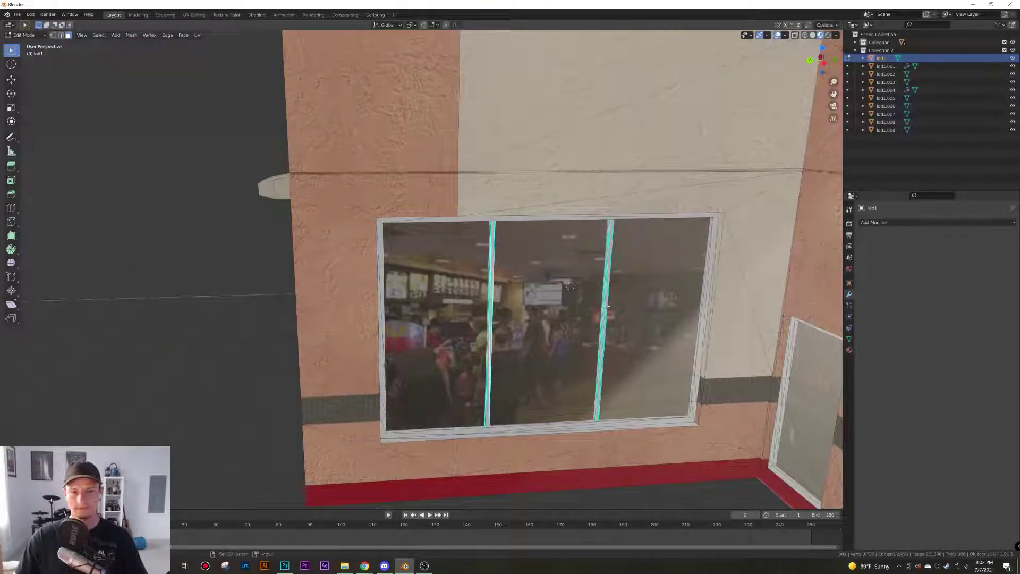
pyautogui.moveTo(790, 354); pyautogui.dragTo(542, 275, button='middle')
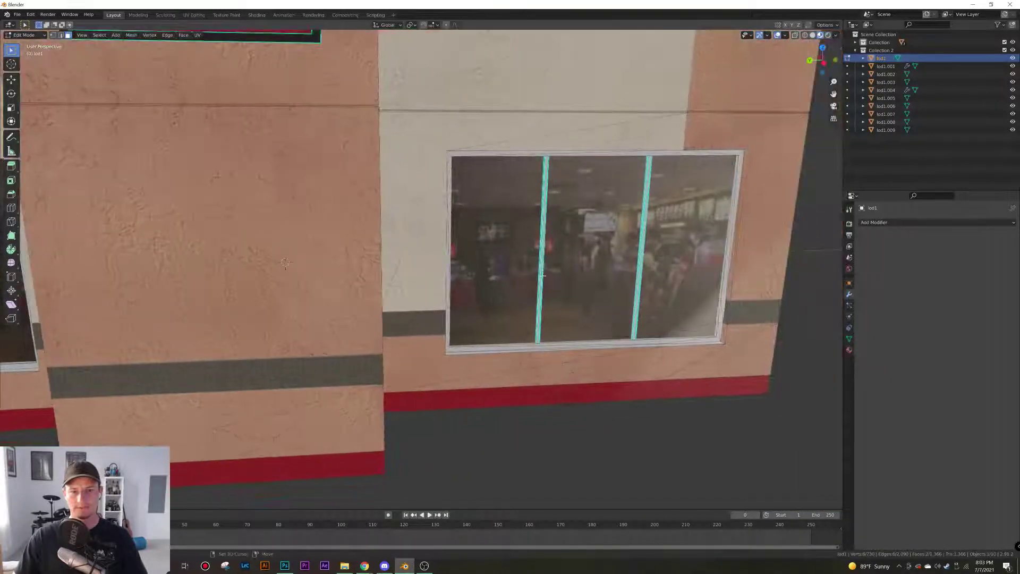
pyautogui.keyDown('shift'); pyautogui.click(543, 270); pyautogui.keyUp('shift')
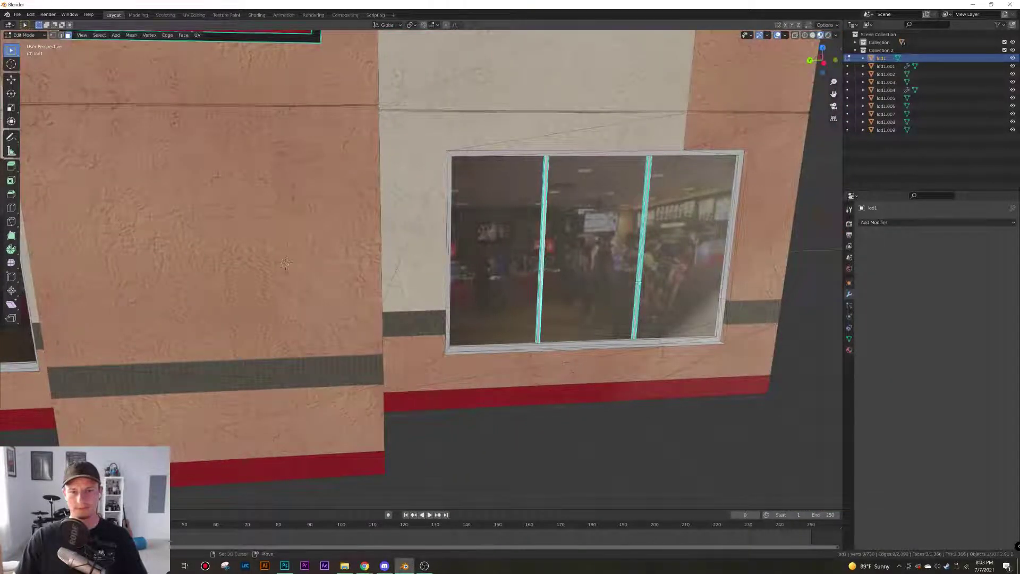
pyautogui.keyDown('shift'); pyautogui.click(637, 282); pyautogui.keyUp('shift')
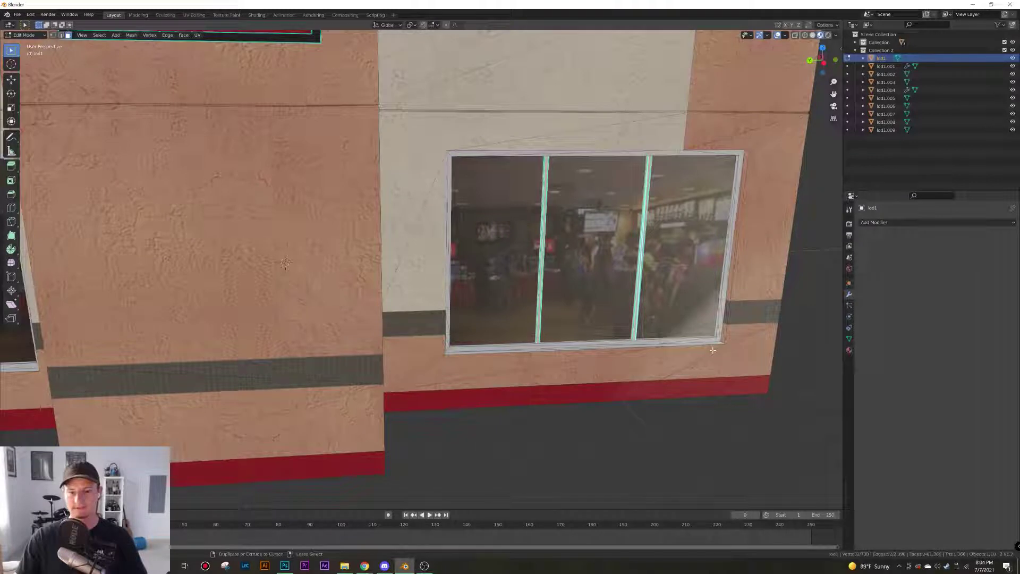
pyautogui.press('x')
pyautogui.click(714, 352)
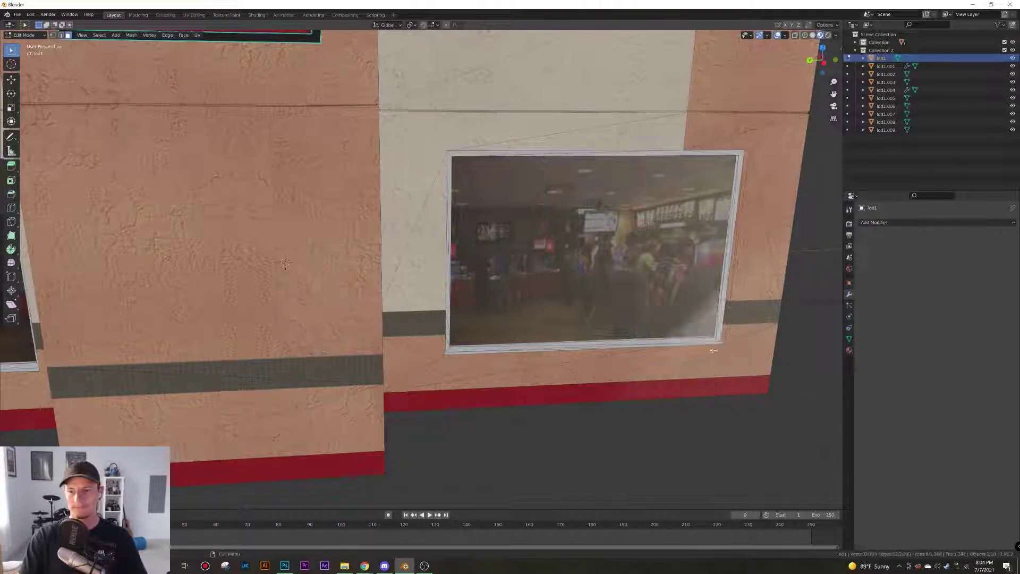
pyautogui.click(655, 343)
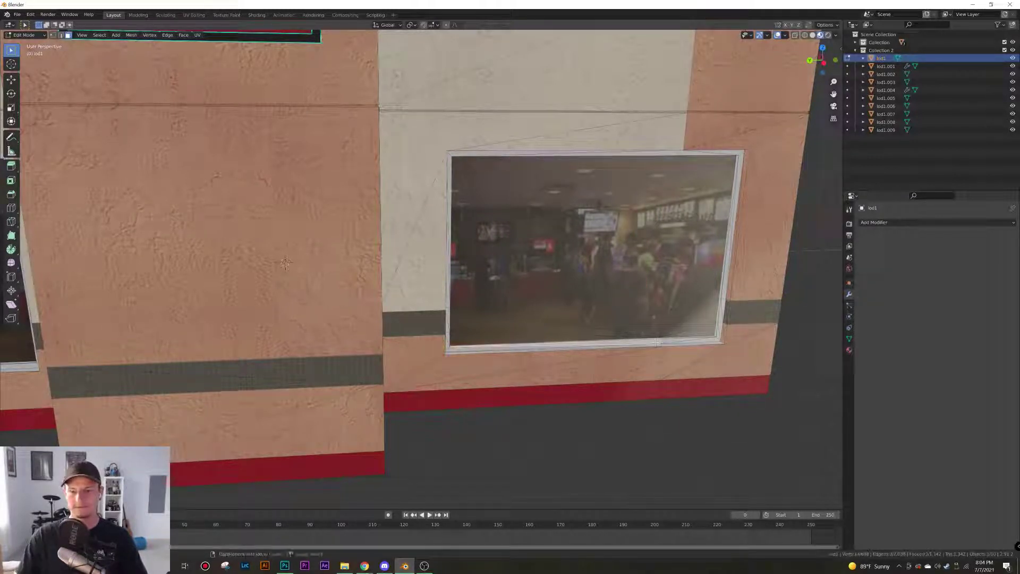
pyautogui.hotkey('ctrl', 'l')
pyautogui.scroll(-3, 622, 383)
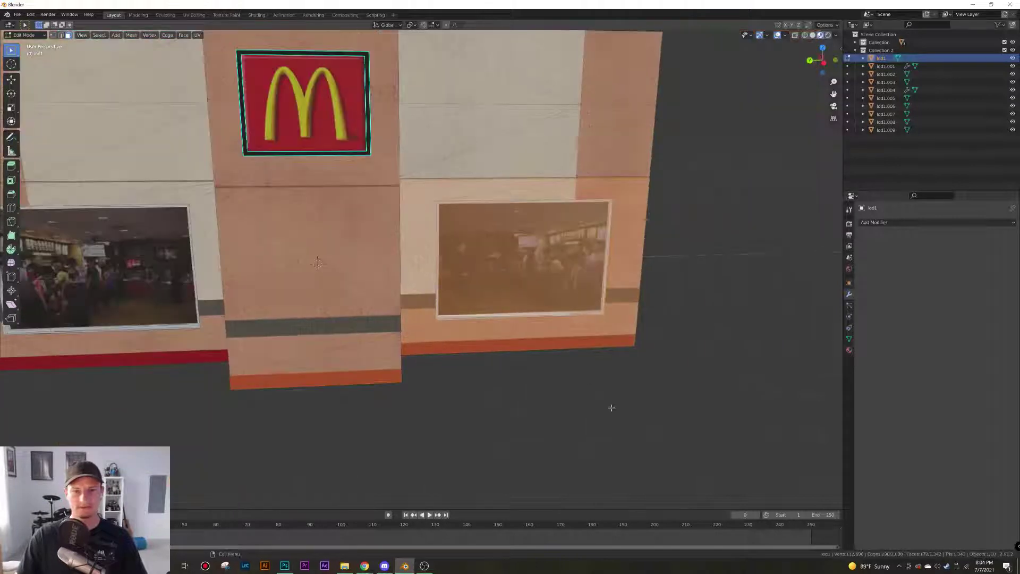
pyautogui.click(594, 417)
pyautogui.moveTo(448, 388); pyautogui.dragTo(509, 390, button='middle')
pyautogui.scroll(5, 478, 392)
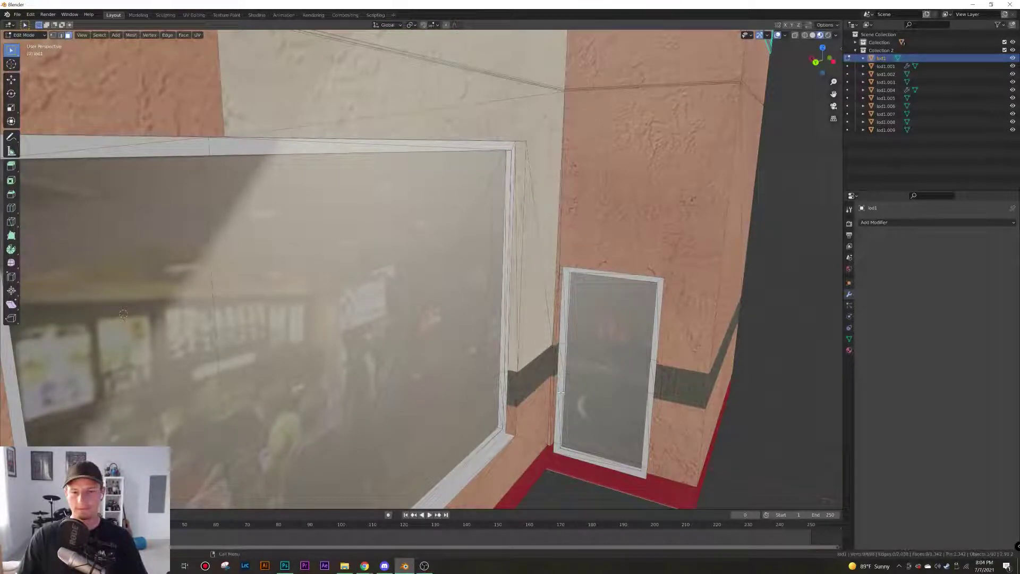
pyautogui.moveTo(561, 392); pyautogui.dragTo(551, 392, button='middle')
pyautogui.click(411, 301)
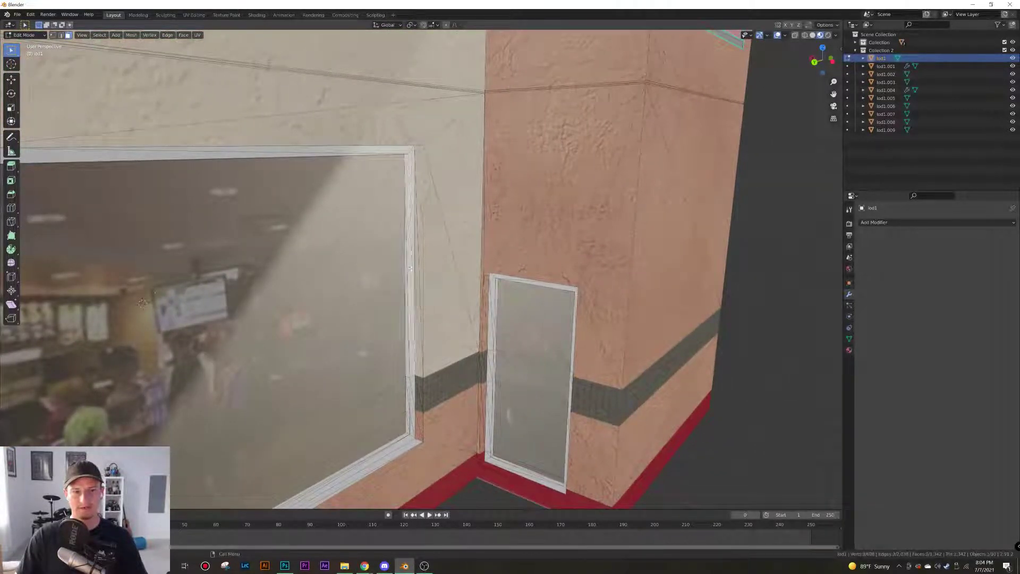
# Try deleting the thin horizontal strip faces on the beige wall and tower side above the narrow window, and undo the deletion
pyautogui.scroll(-4, 419, 208)
pyautogui.moveTo(420, 208); pyautogui.dragTo(442, 204, button='middle')
pyautogui.scroll(5, 442, 204)
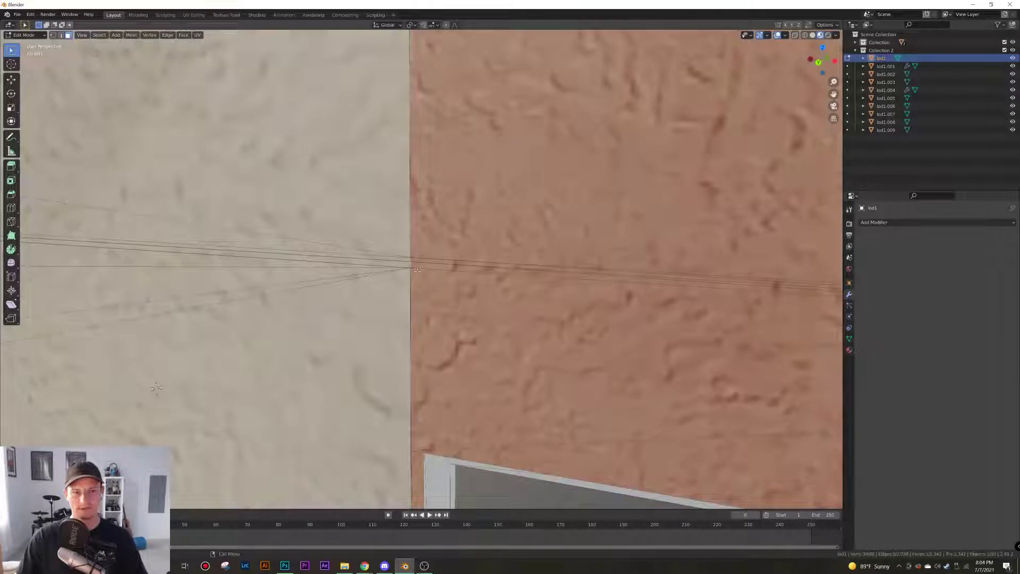
pyautogui.keyDown('shift'); pyautogui.moveTo(417, 268); pyautogui.dragTo(416, 267, button='middle'); pyautogui.keyUp('shift')
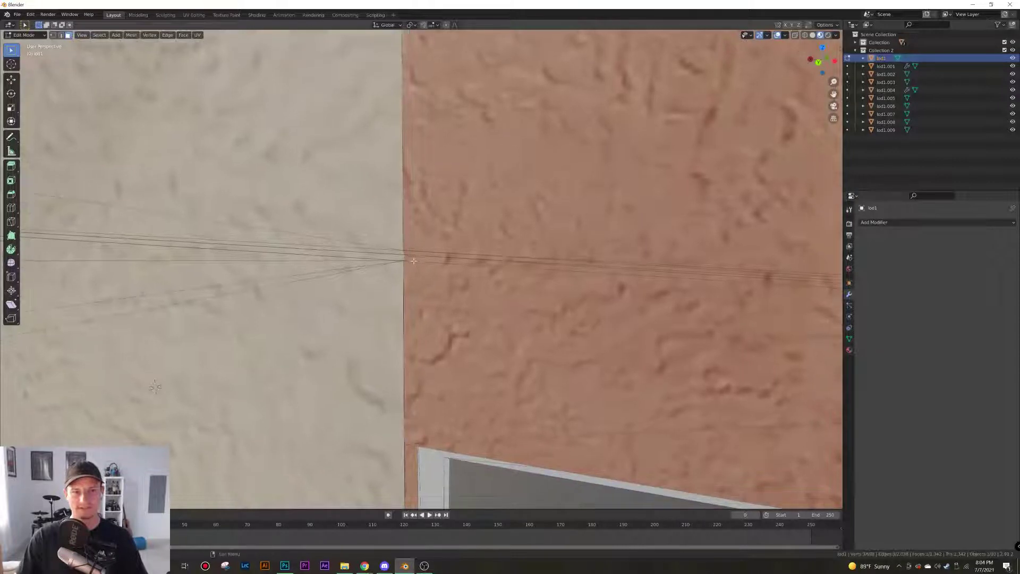
pyautogui.click(412, 257)
pyautogui.keyDown('shift'); pyautogui.click(405, 255); pyautogui.keyUp('shift')
pyautogui.keyDown('shift'); pyautogui.click(401, 253); pyautogui.keyUp('shift')
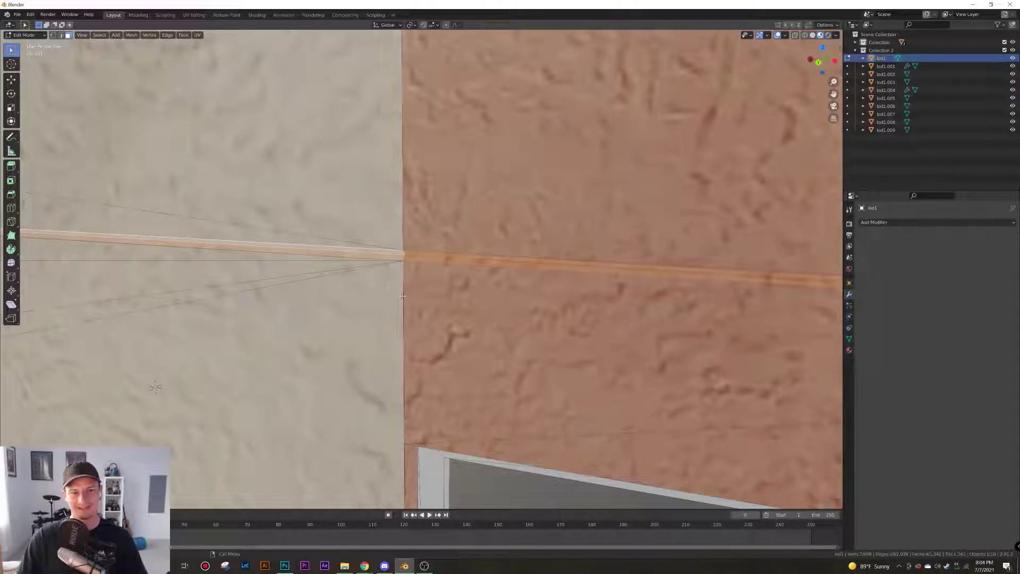
pyautogui.press('x')
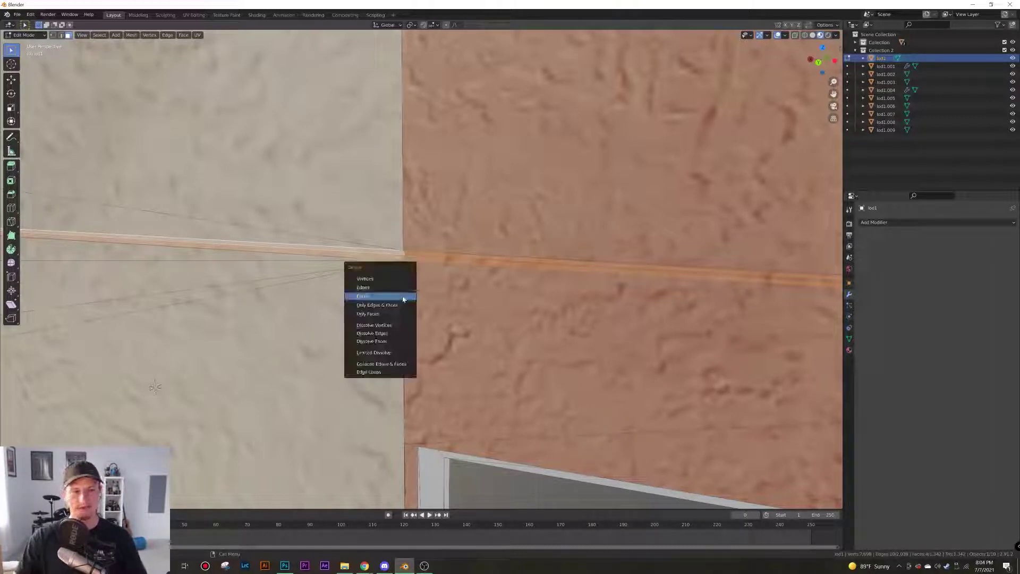
pyautogui.click(402, 295)
pyautogui.moveTo(408, 268); pyautogui.dragTo(422, 273, button='middle')
pyautogui.hotkey('ctrl', 'z')
pyautogui.scroll(-9, 403, 274)
pyautogui.moveTo(304, 270); pyautogui.dragTo(389, 263, button='middle')
pyautogui.scroll(8, 336, 265)
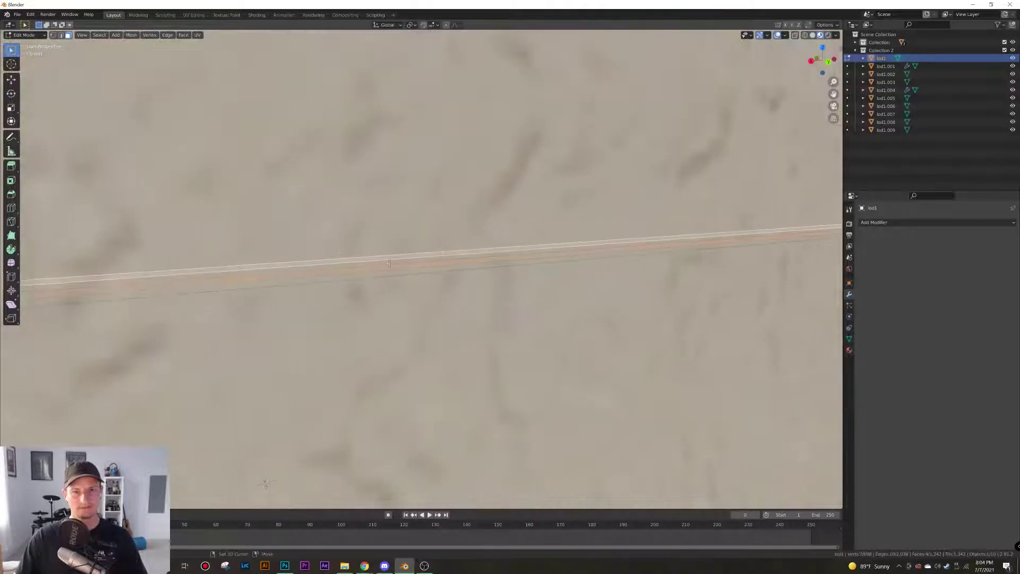
# Try lifting the tower's sloped roof and its edge trim faces along the Z axis to check the geometry underneath
pyautogui.scroll(-10, 728, 299)
pyautogui.moveTo(694, 311); pyautogui.dragTo(445, 360, button='middle')
pyautogui.scroll(2, 557, 310)
pyautogui.click(467, 306)
pyautogui.moveTo(494, 311); pyautogui.dragTo(331, 337, button='middle')
pyautogui.keyDown('shift'); pyautogui.click(257, 365); pyautogui.keyUp('shift')
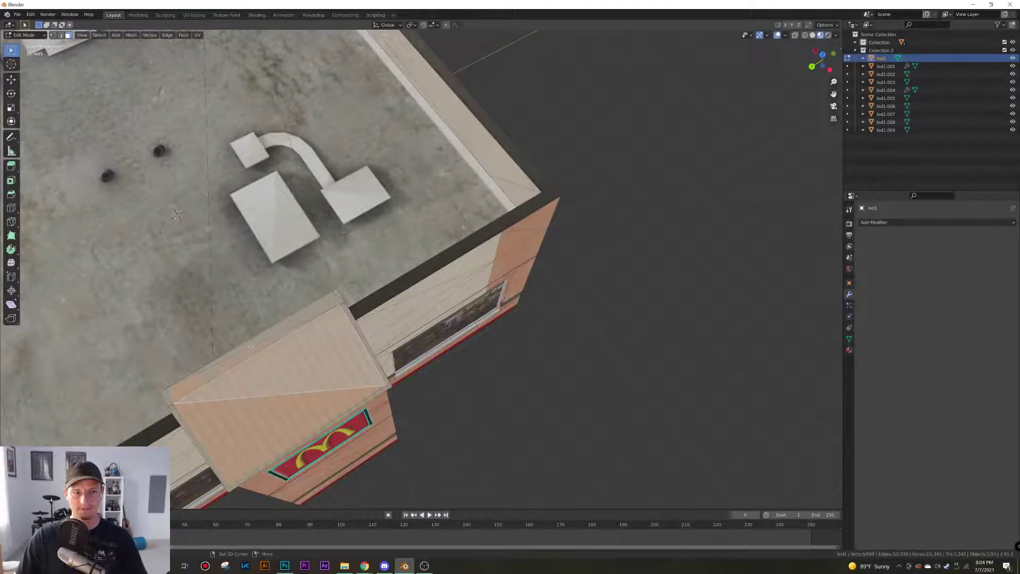
pyautogui.hotkey('alt', 'j')
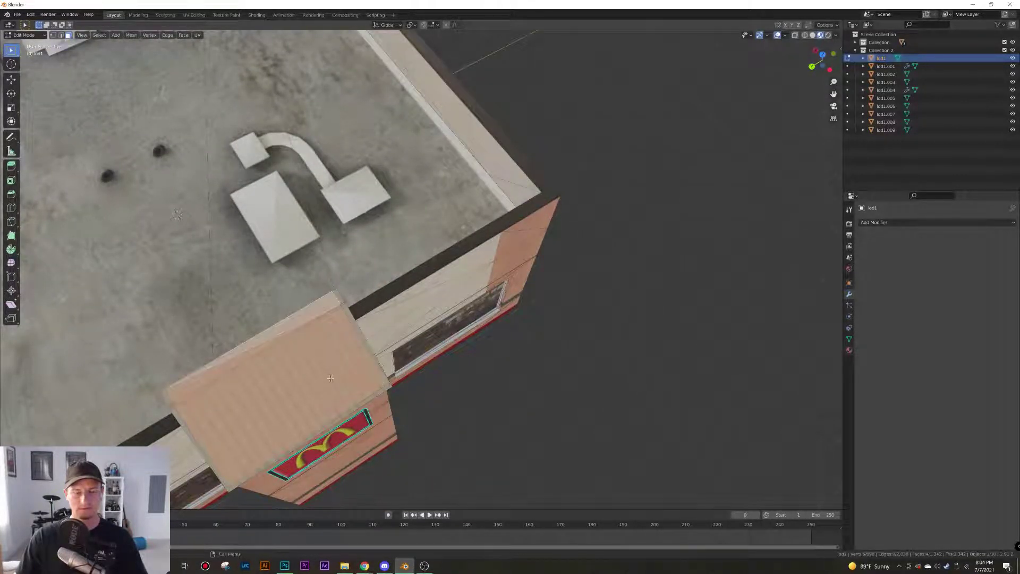
pyautogui.moveTo(330, 377); pyautogui.dragTo(408, 234, button='middle')
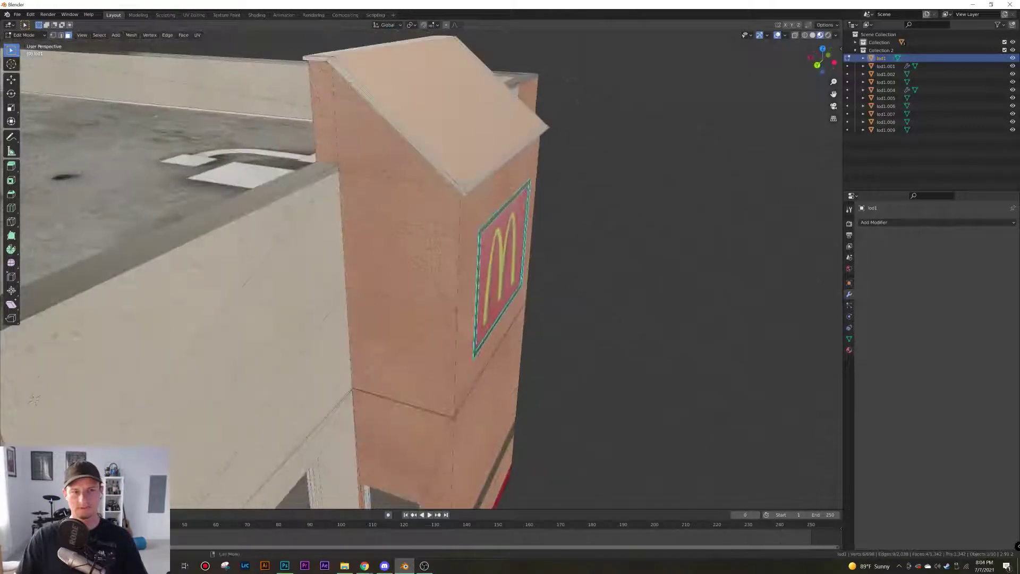
pyautogui.moveTo(391, 140); pyautogui.dragTo(253, 212, button='middle')
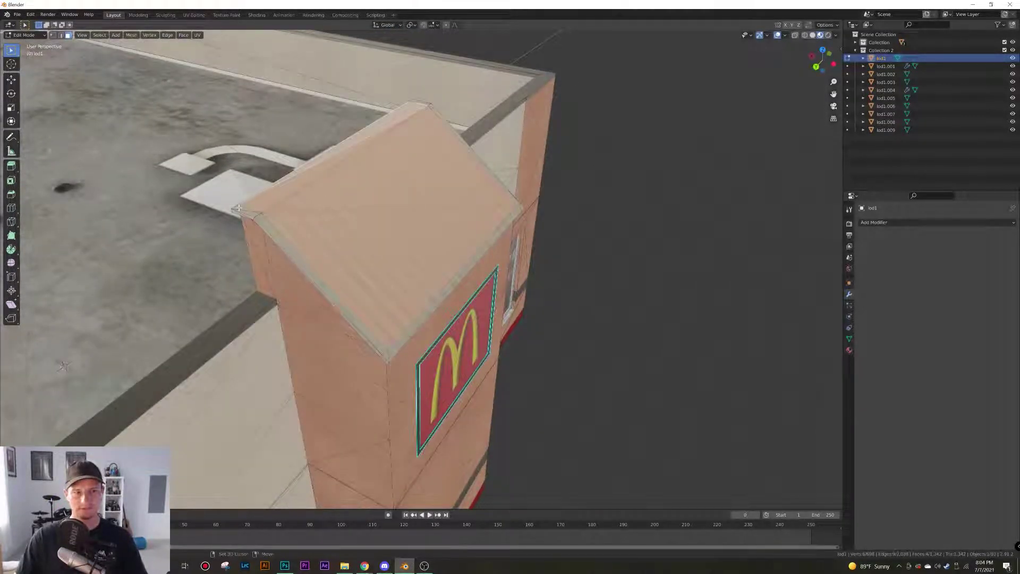
pyautogui.keyDown('shift'); pyautogui.click(240, 208); pyautogui.keyUp('shift')
pyautogui.keyDown('shift'); pyautogui.click(245, 213); pyautogui.keyUp('shift')
pyautogui.keyDown('shift'); pyautogui.click(265, 227); pyautogui.keyUp('shift')
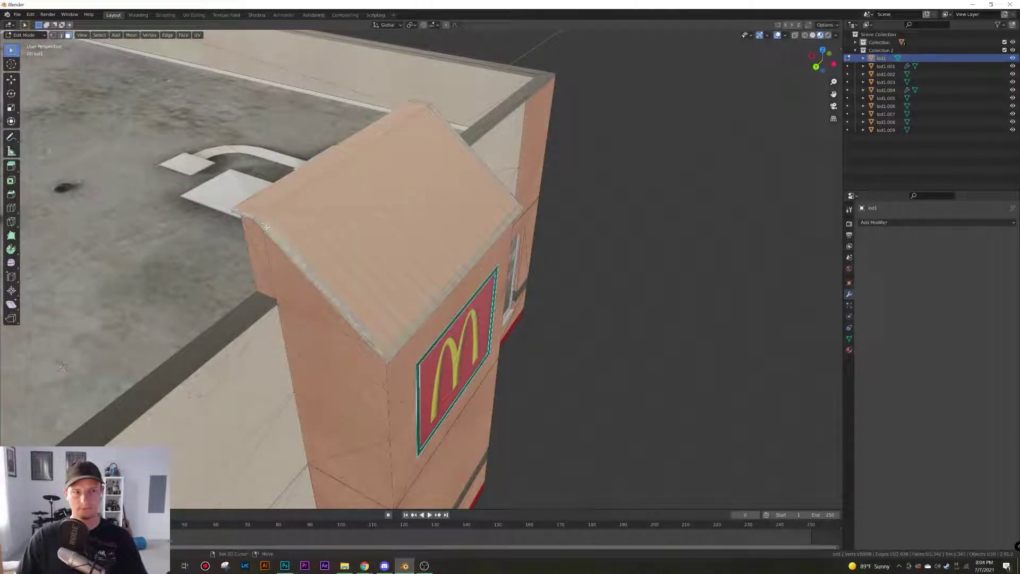
pyautogui.keyDown('shift'); pyautogui.click(359, 323); pyautogui.keyUp('shift')
pyautogui.keyDown('shift'); pyautogui.click(420, 323); pyautogui.keyUp('shift')
pyautogui.keyDown('shift'); pyautogui.click(388, 360); pyautogui.keyUp('shift')
pyautogui.moveTo(394, 322); pyautogui.dragTo(329, 332, button='middle')
pyautogui.keyDown('shift'); pyautogui.click(338, 308); pyautogui.keyUp('shift')
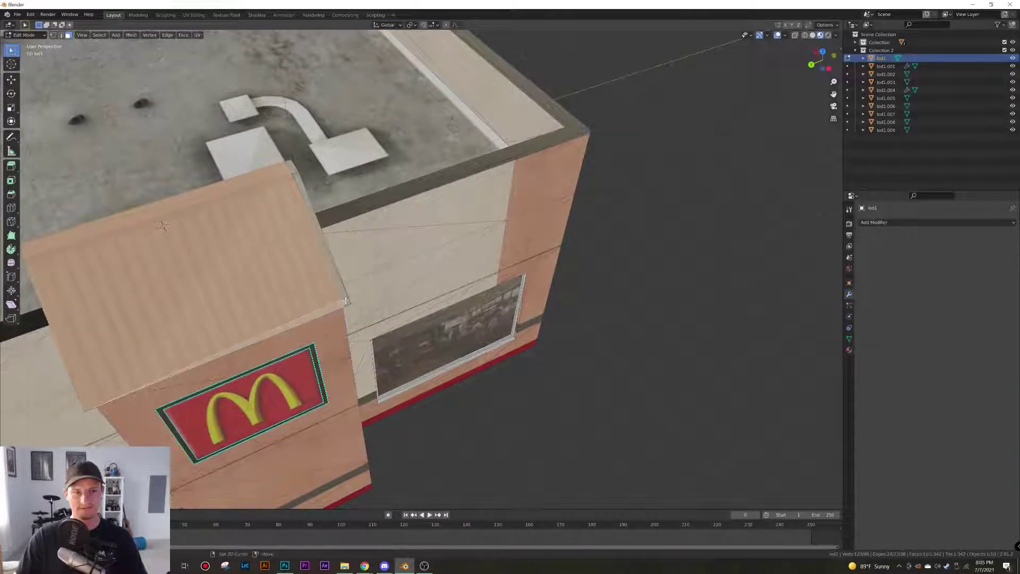
pyautogui.keyDown('shift'); pyautogui.click(339, 286); pyautogui.keyUp('shift')
pyautogui.keyDown('shift'); pyautogui.click(301, 182); pyautogui.keyUp('shift')
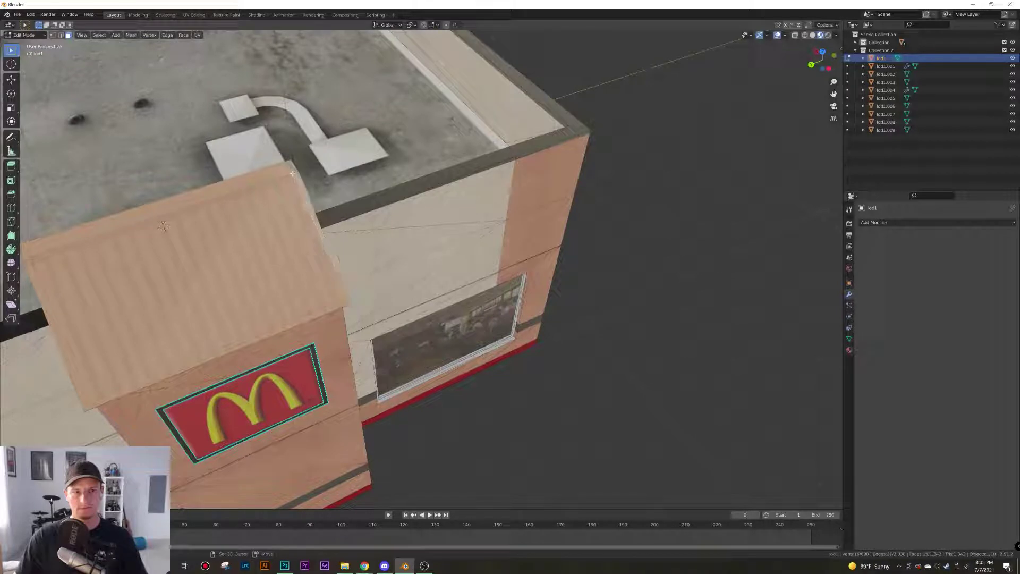
pyautogui.moveTo(274, 255); pyautogui.dragTo(309, 229, button='middle')
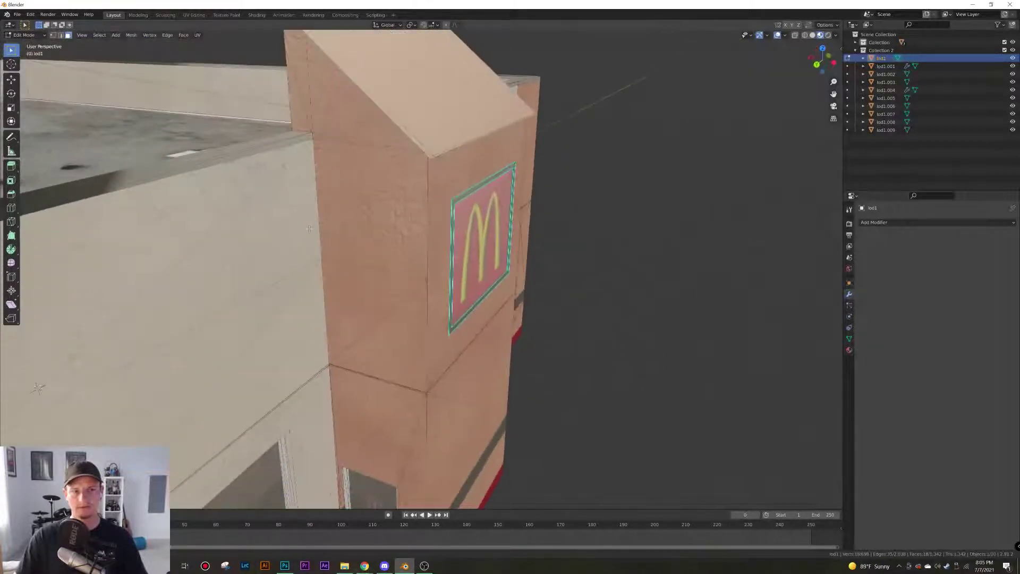
pyautogui.press('g')
pyautogui.press('z')
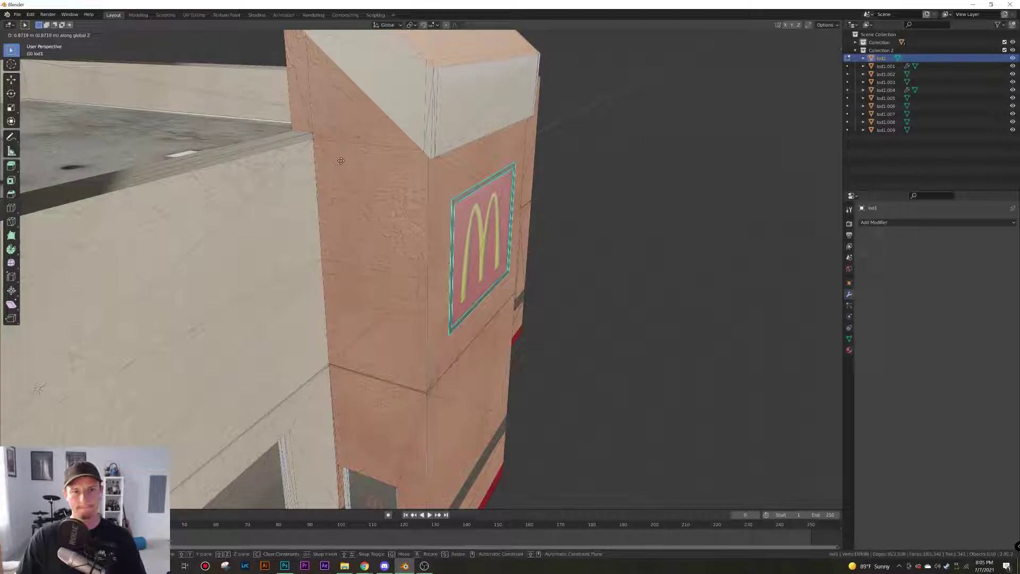
pyautogui.click(345, 206)
# Examine the whole building from a distance and the frames of the narrow tower windows up close
pyautogui.moveTo(345, 206); pyautogui.dragTo(428, 215, button='middle')
pyautogui.scroll(-4, 428, 215)
pyautogui.scroll(-8, 426, 286)
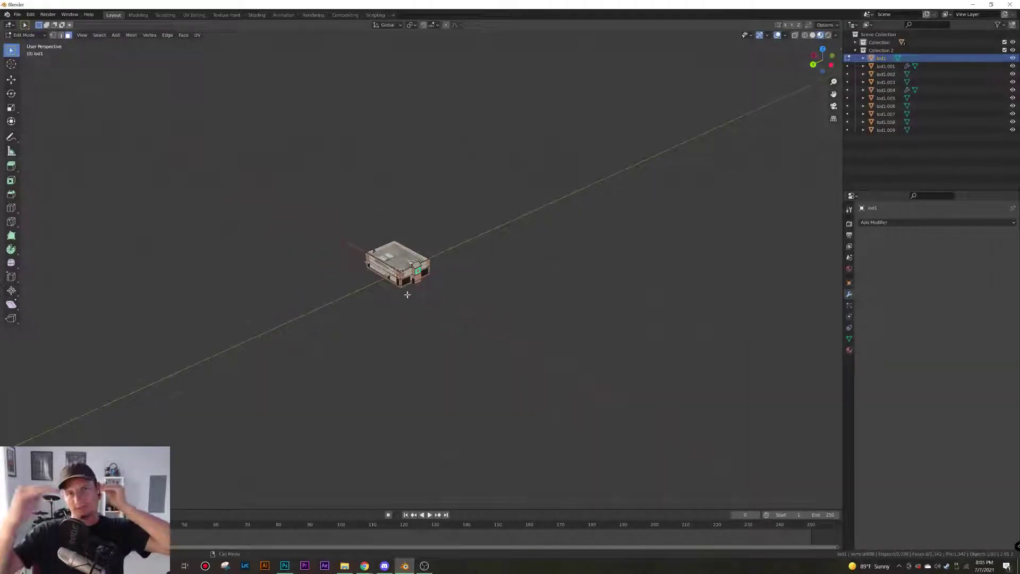
pyautogui.scroll(8, 382, 309)
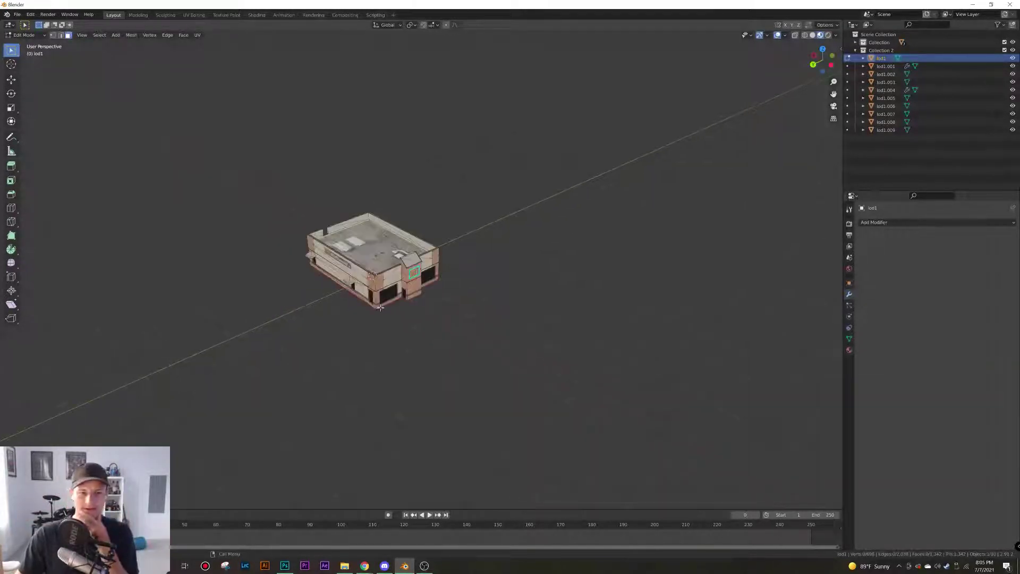
pyautogui.scroll(2, 372, 333)
pyautogui.moveTo(340, 333); pyautogui.dragTo(352, 268, button='middle')
pyautogui.scroll(3, 311, 395)
pyautogui.scroll(2, 353, 359)
pyautogui.moveTo(353, 359); pyautogui.dragTo(311, 329, button='middle')
pyautogui.keyDown('shift'); pyautogui.moveTo(311, 330); pyautogui.dragTo(334, 355, button='middle'); pyautogui.keyUp('shift')
pyautogui.moveTo(370, 323); pyautogui.dragTo(288, 337, button='middle')
pyautogui.scroll(3, 264, 334)
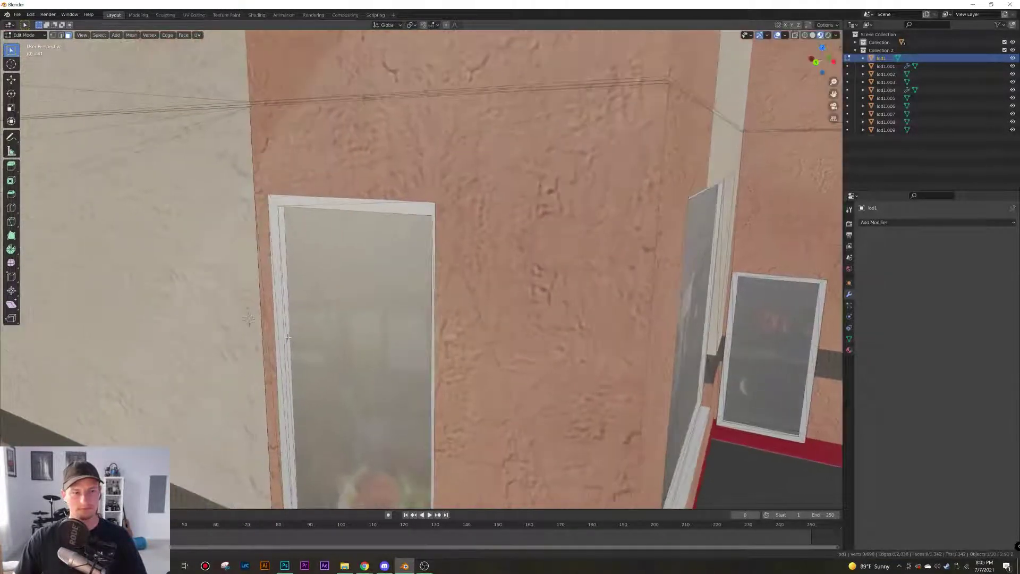
pyautogui.scroll(1, 295, 288)
pyautogui.scroll(-1, 292, 290)
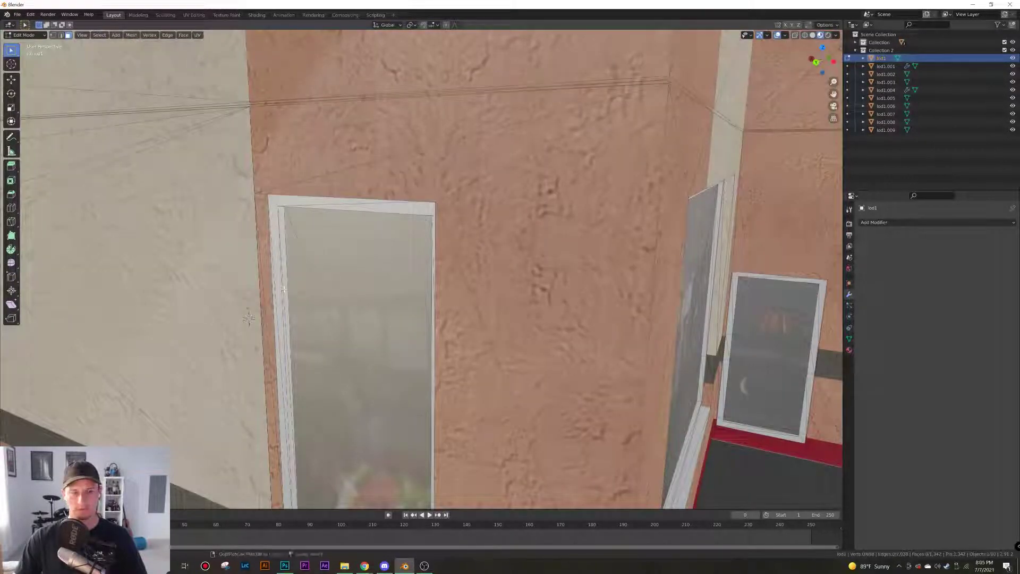
# Delete all the white frame faces, including the inner reveals, around the narrow window at the edge of the beige wall
pyautogui.scroll(2, 284, 289)
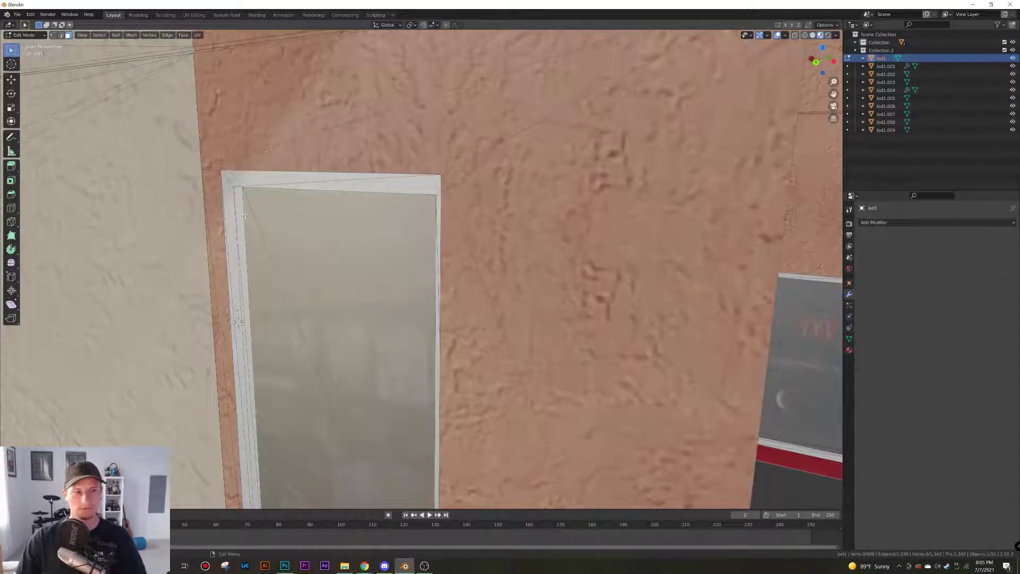
pyautogui.click(283, 179)
pyautogui.keyDown('shift'); pyautogui.click(327, 185); pyautogui.keyUp('shift')
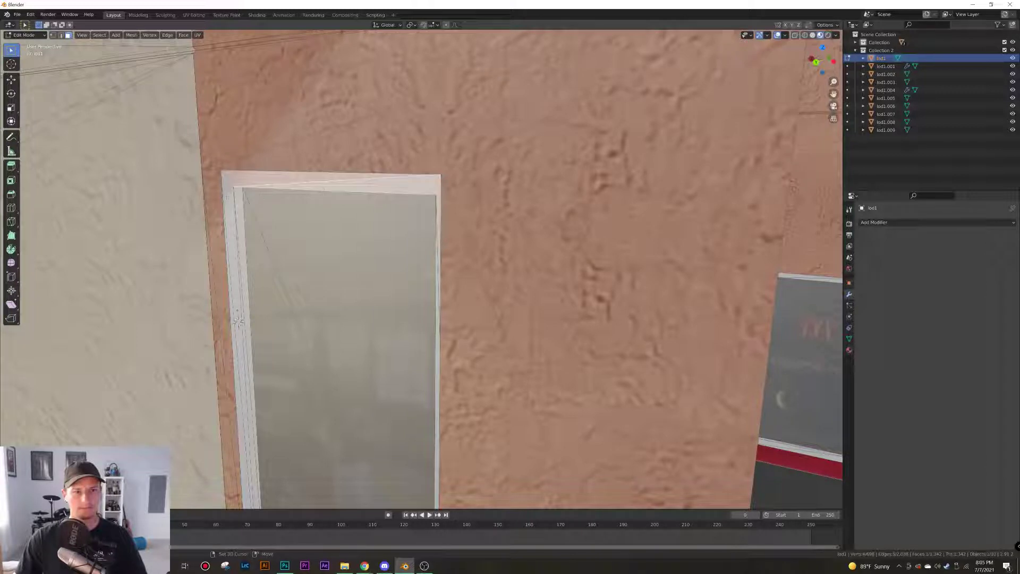
pyautogui.keyDown('shift'); pyautogui.click(228, 199); pyautogui.keyUp('shift')
pyautogui.keyDown('shift'); pyautogui.click(243, 301); pyautogui.keyUp('shift')
pyautogui.keyDown('shift'); pyautogui.moveTo(254, 311); pyautogui.dragTo(288, 241, button='middle'); pyautogui.keyUp('shift')
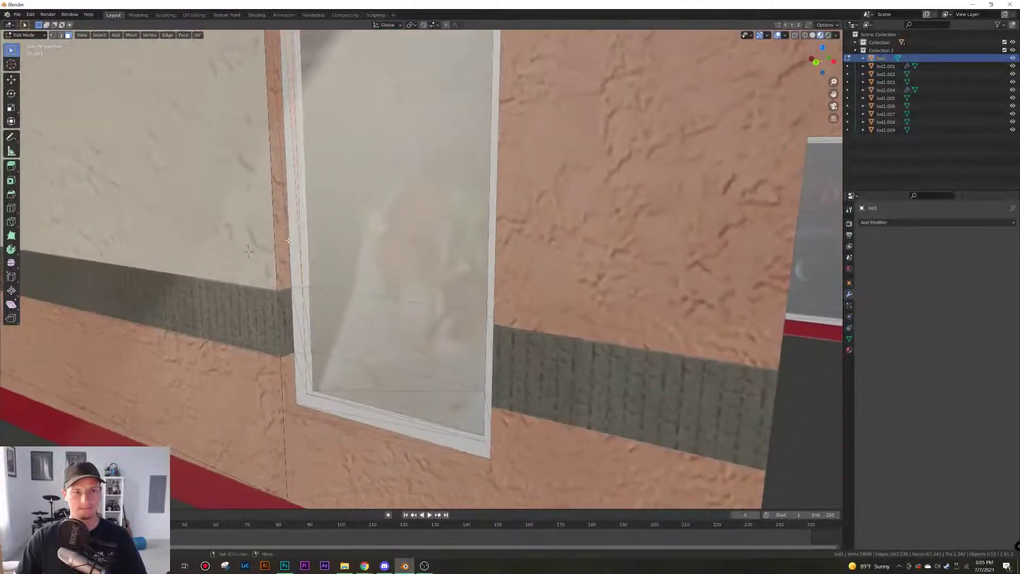
pyautogui.keyDown('shift'); pyautogui.click(304, 237); pyautogui.keyUp('shift')
pyautogui.keyDown('shift'); pyautogui.click(295, 239); pyautogui.keyUp('shift')
pyautogui.keyDown('shift'); pyautogui.click(297, 301); pyautogui.keyUp('shift')
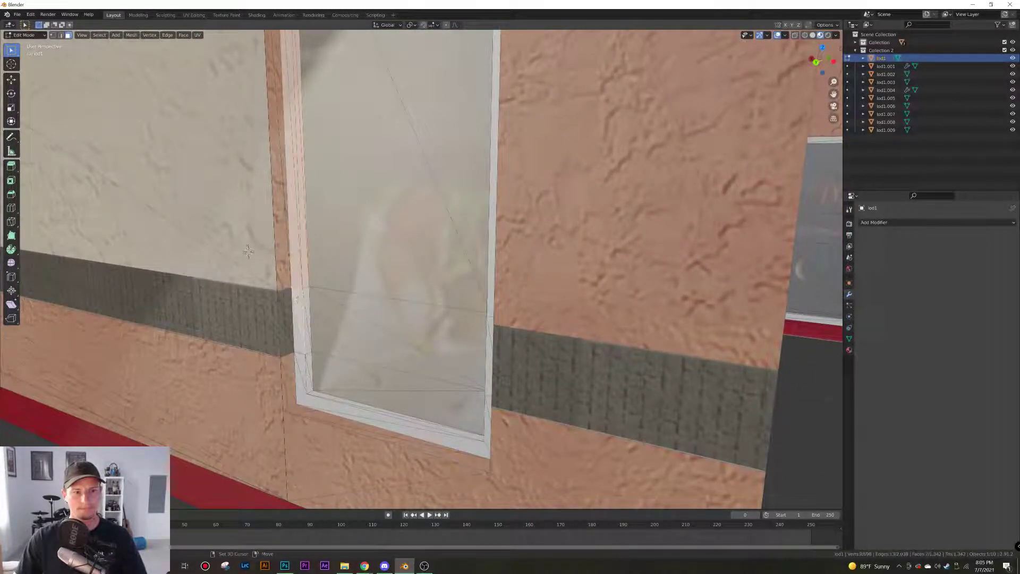
pyautogui.keyDown('shift'); pyautogui.click(308, 322); pyautogui.keyUp('shift')
pyautogui.keyDown('shift'); pyautogui.click(300, 366); pyautogui.keyUp('shift')
pyautogui.keyDown('shift'); pyautogui.click(326, 405); pyautogui.keyUp('shift')
pyautogui.keyDown('shift'); pyautogui.click(357, 406); pyautogui.keyUp('shift')
pyautogui.keyDown('shift'); pyautogui.click(433, 444); pyautogui.keyUp('shift')
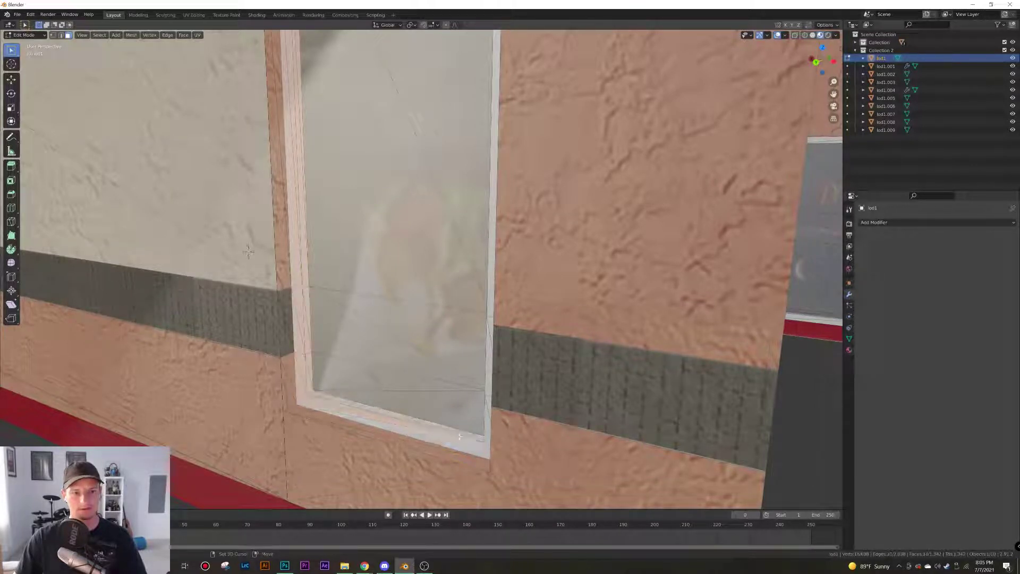
pyautogui.keyDown('shift'); pyautogui.click(486, 423); pyautogui.keyUp('shift')
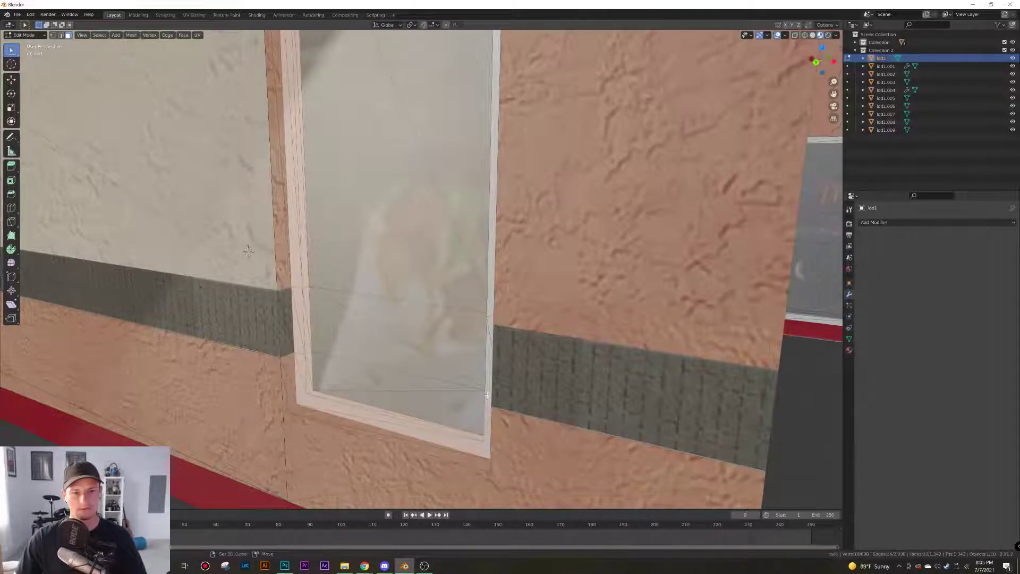
pyautogui.keyDown('shift'); pyautogui.click(486, 393); pyautogui.keyUp('shift')
pyautogui.moveTo(487, 394); pyautogui.dragTo(508, 360, button='middle')
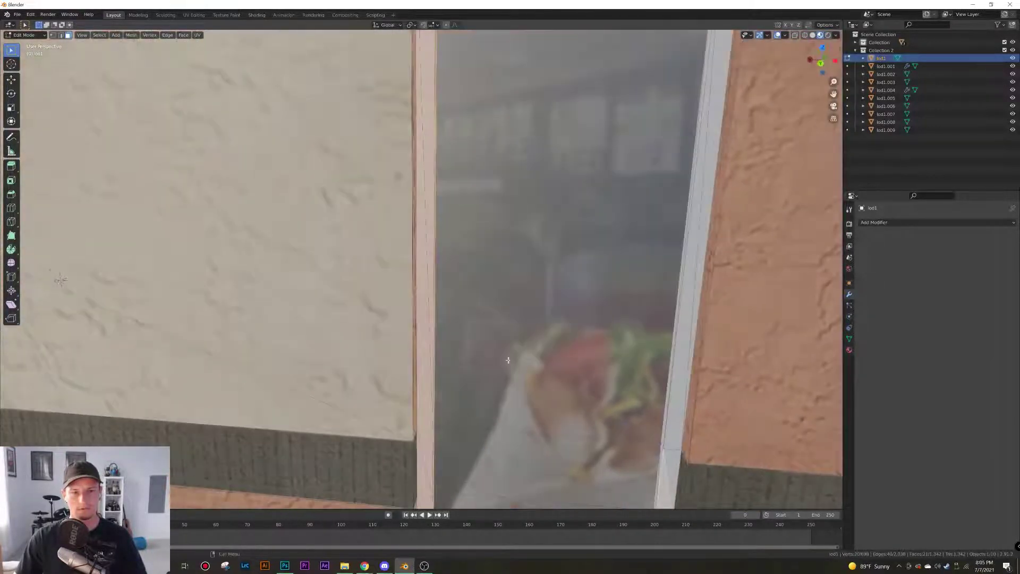
pyautogui.keyDown('shift'); pyautogui.click(665, 464); pyautogui.keyUp('shift')
pyautogui.keyDown('shift'); pyautogui.click(672, 438); pyautogui.keyUp('shift')
pyautogui.keyDown('shift'); pyautogui.moveTo(672, 223); pyautogui.dragTo(661, 259, button='middle'); pyautogui.keyUp('shift')
pyautogui.keyDown('shift'); pyautogui.click(661, 259); pyautogui.keyUp('shift')
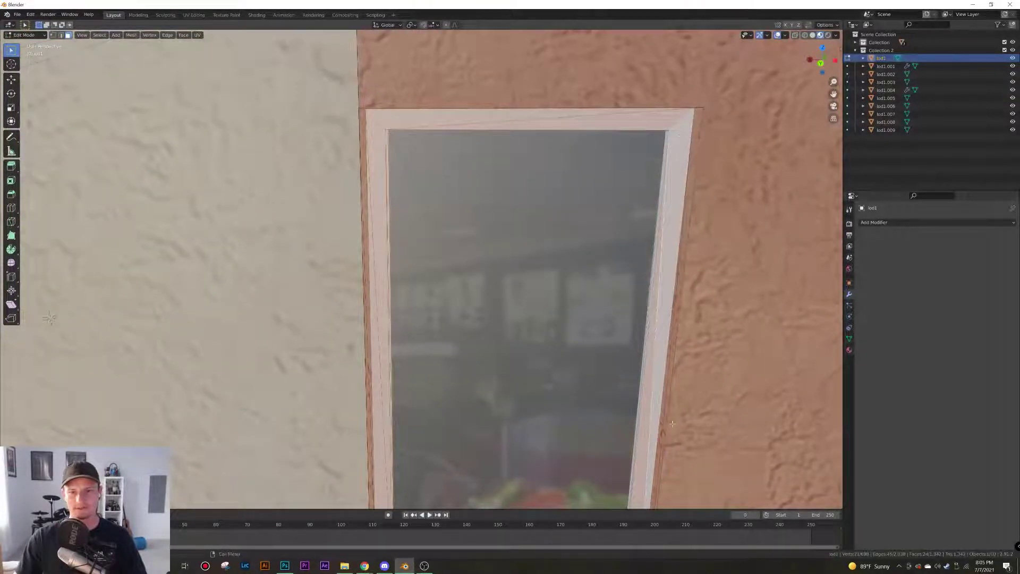
pyautogui.moveTo(593, 173); pyautogui.dragTo(642, 326, button='middle')
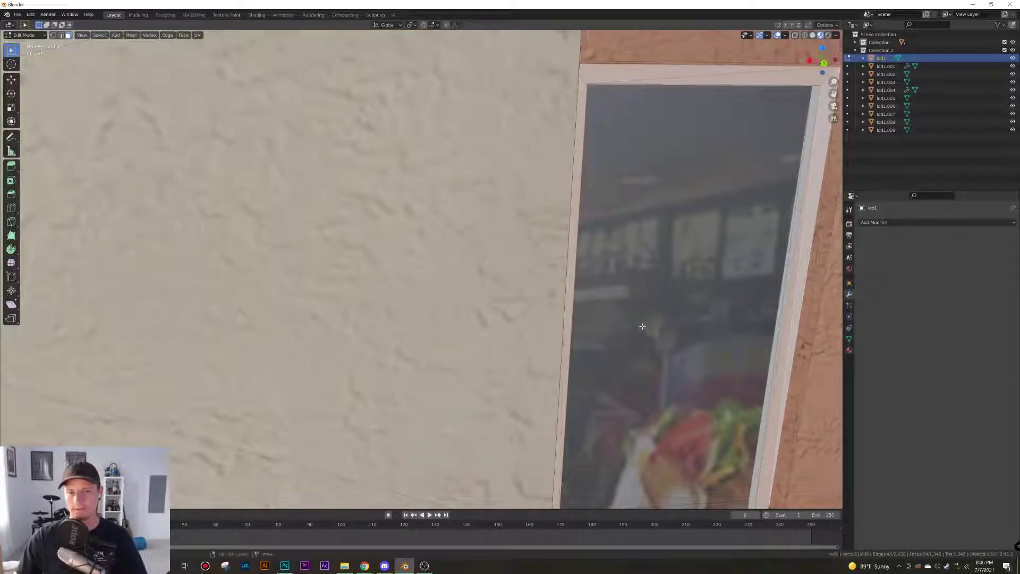
pyautogui.keyDown('shift'); pyautogui.click(775, 353); pyautogui.keyUp('shift')
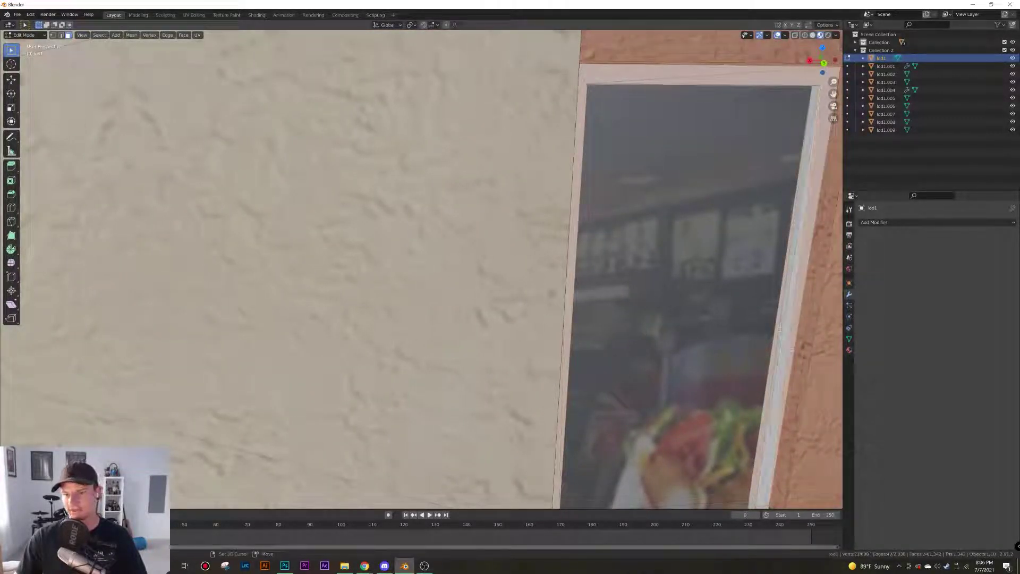
pyautogui.moveTo(786, 351); pyautogui.dragTo(726, 415, button='middle')
pyautogui.keyDown('shift'); pyautogui.click(764, 375); pyautogui.keyUp('shift')
pyautogui.keyDown('shift'); pyautogui.click(748, 394); pyautogui.keyUp('shift')
pyautogui.moveTo(440, 404); pyautogui.dragTo(518, 290, button='middle')
pyautogui.scroll(-6, 519, 234)
pyautogui.scroll(6, 518, 233)
pyautogui.moveTo(517, 398); pyautogui.dragTo(515, 369, button='middle')
pyautogui.keyDown('shift'); pyautogui.moveTo(544, 159); pyautogui.dragTo(540, 290, button='middle'); pyautogui.keyUp('shift')
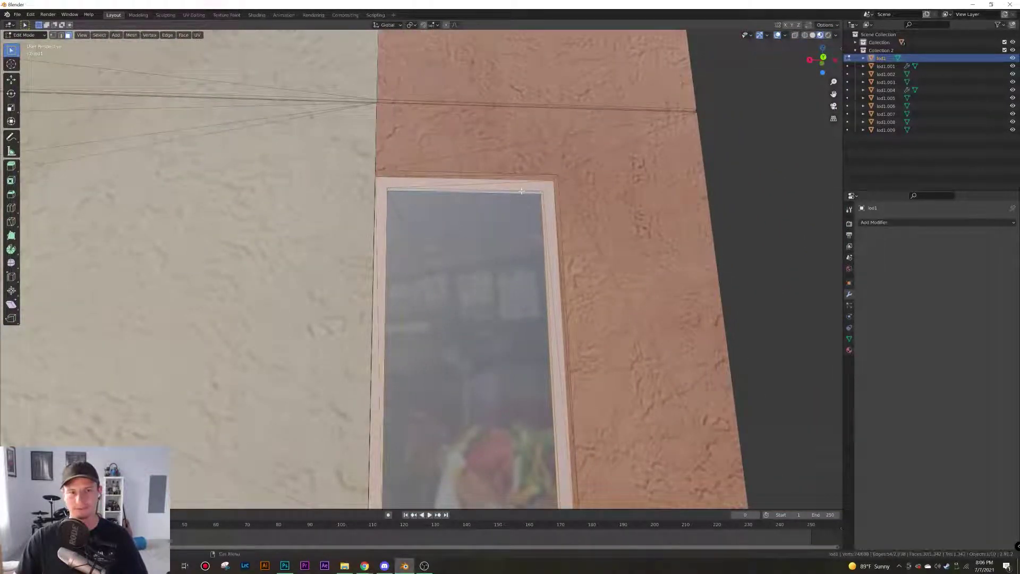
pyautogui.scroll(4, 521, 190)
pyautogui.click(404, 43)
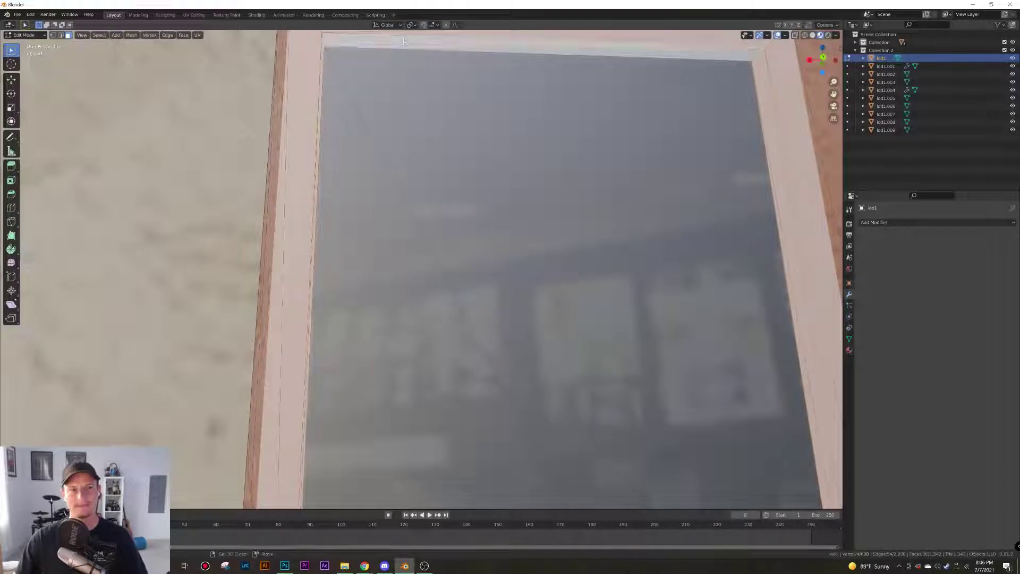
pyautogui.click(649, 56)
pyautogui.press('x')
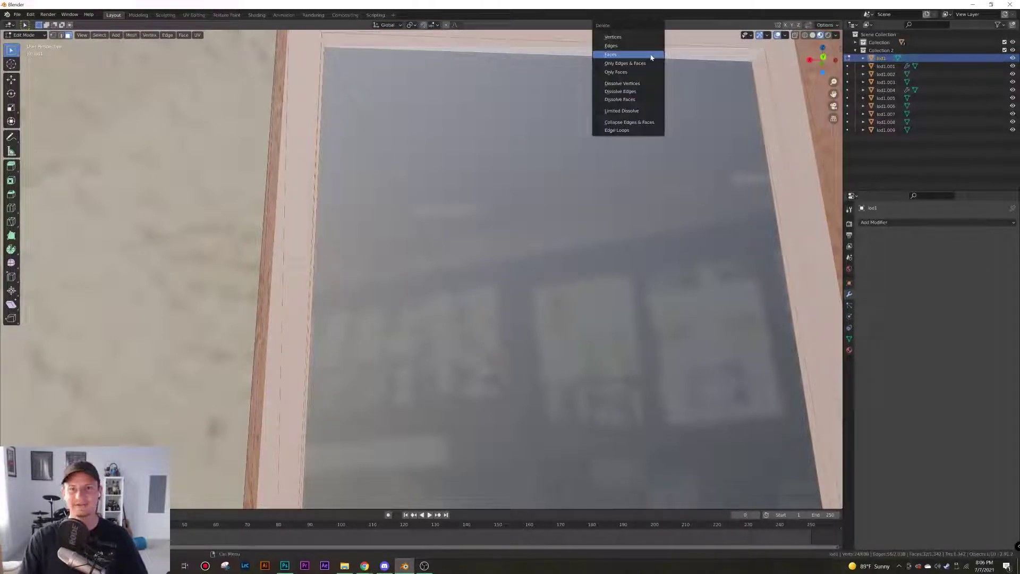
pyautogui.click(650, 54)
# Select the glass pane of the now frameless narrow window and scale it along the X axis to fill the opening's width
pyautogui.scroll(-6, 579, 90)
pyautogui.moveTo(503, 287)
pyautogui.mouseDown(button='middle')
pyautogui.moveTo(511, 284)
pyautogui.moveTo(505, 298)
pyautogui.mouseUp(button='middle')
pyautogui.click(441, 337)
pyautogui.keyDown('shift'); pyautogui.click(425, 383); pyautogui.keyUp('shift')
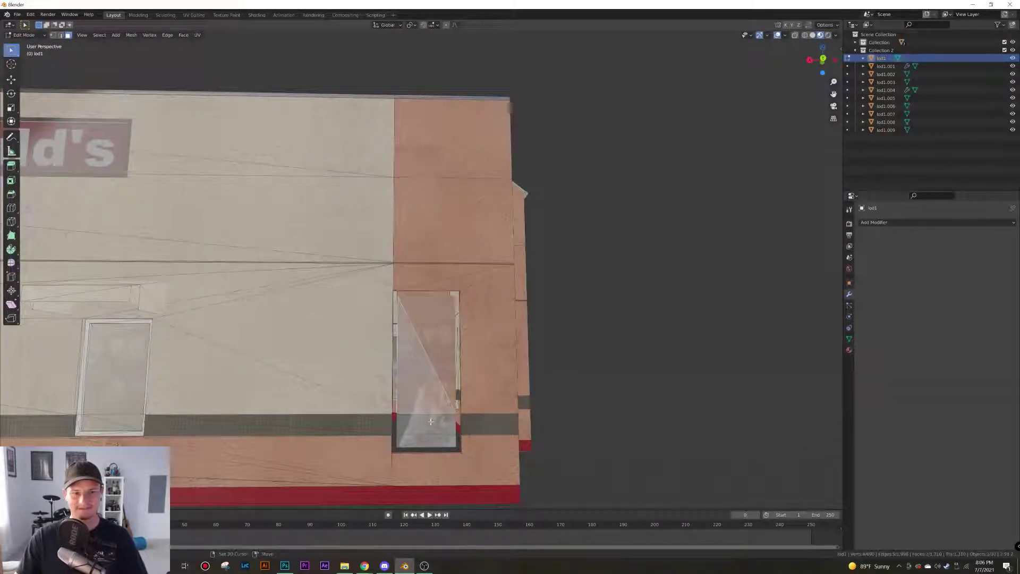
pyautogui.press('l')
pyautogui.press('KP_3')
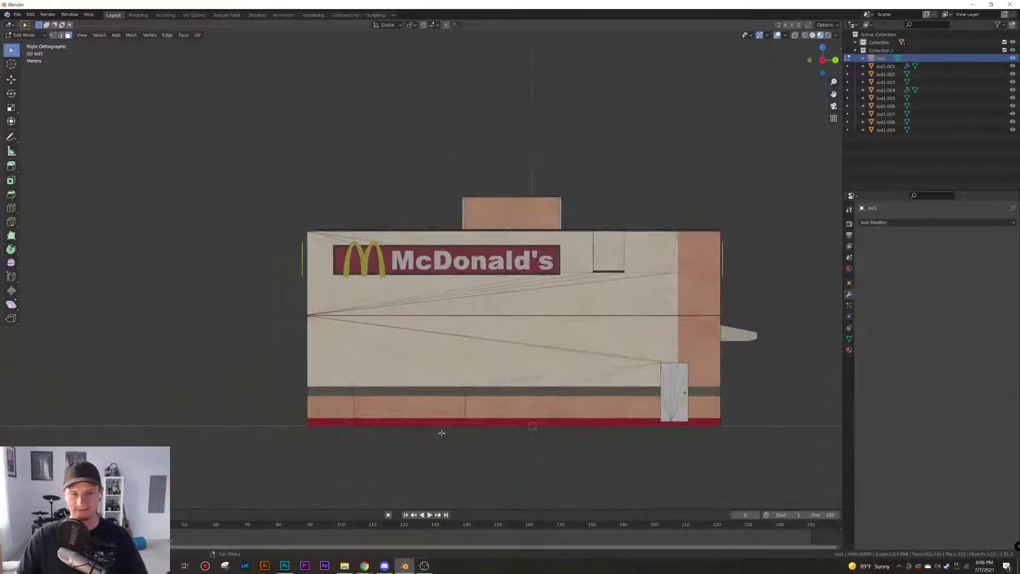
pyautogui.press('ctrl+KP_3')
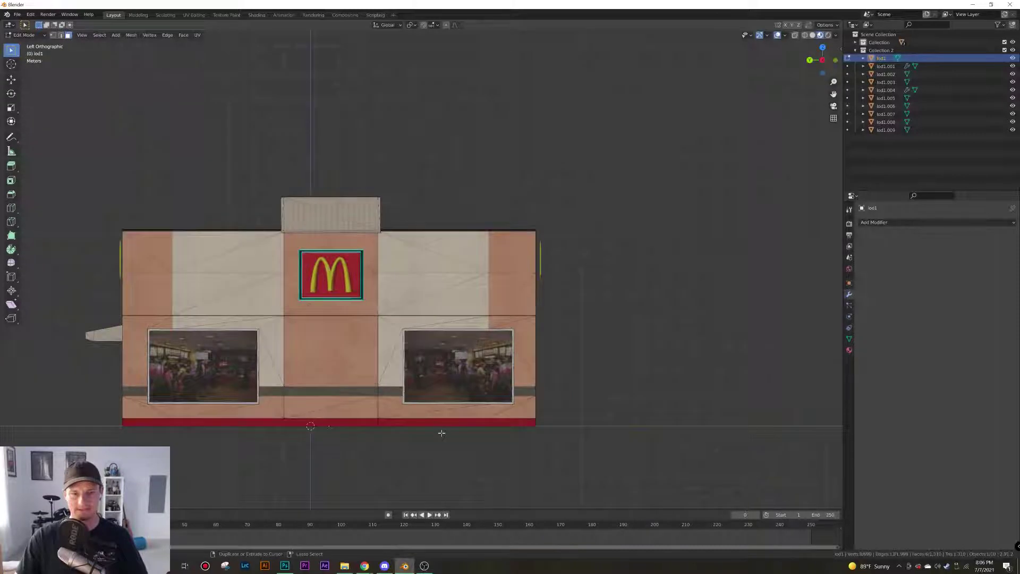
pyautogui.press('KP_1')
pyautogui.press('ctrl+KP_1')
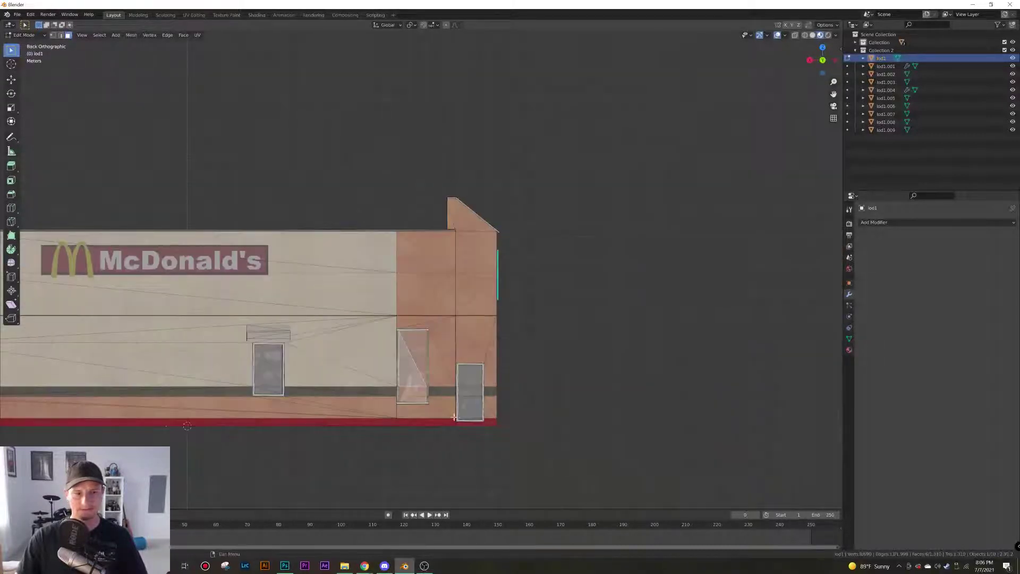
pyautogui.scroll(9, 454, 418)
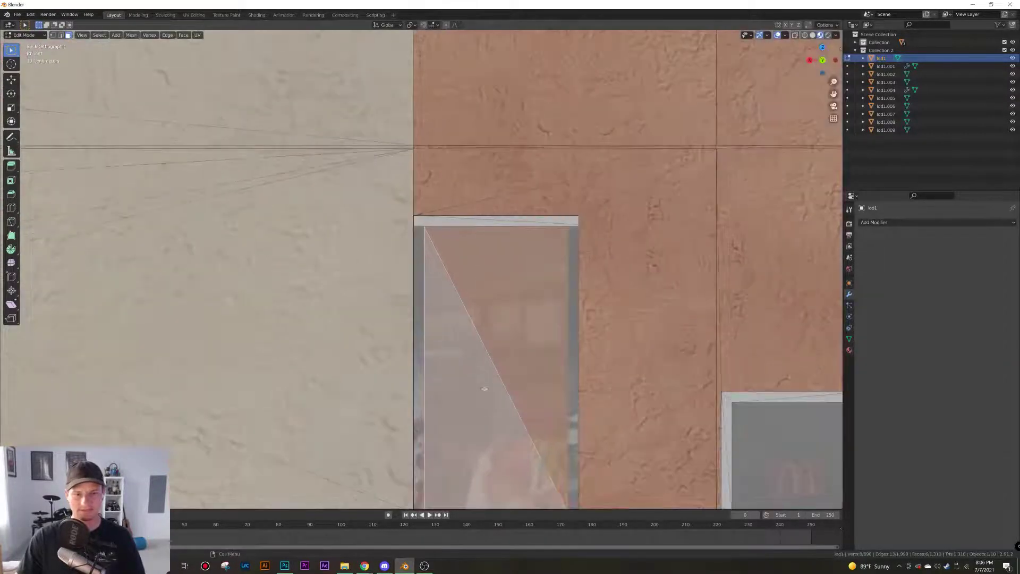
pyautogui.press('s')
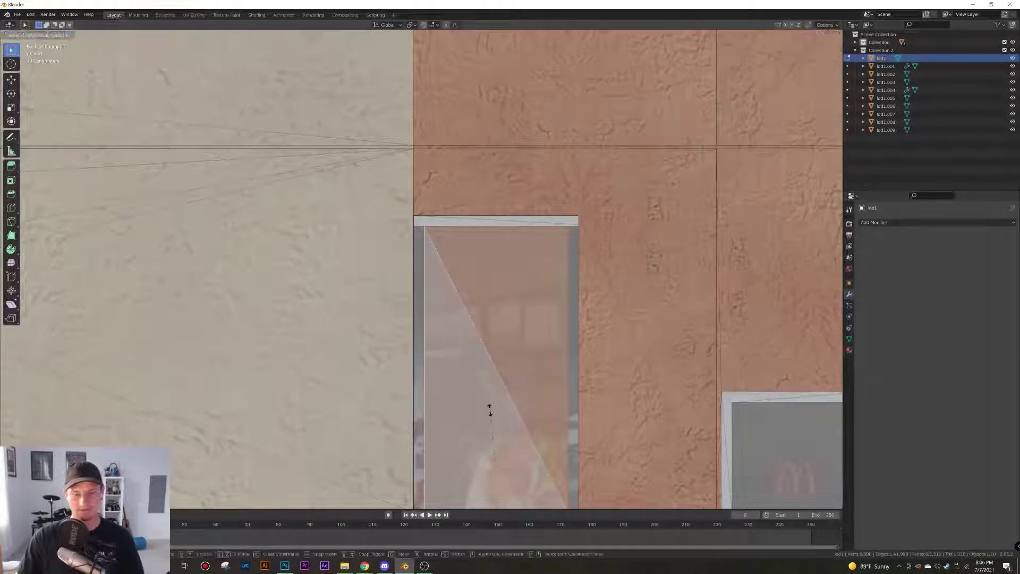
pyautogui.press('x')
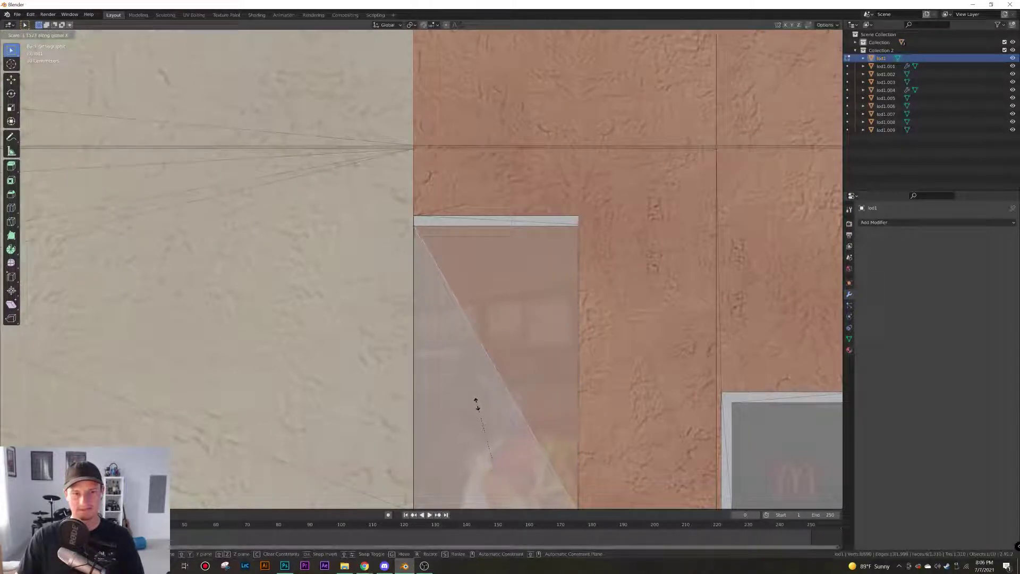
pyautogui.click(472, 403)
# Move the glass pane along the Y axis towards the outer wall surface and scale it to fill the opening's height
pyautogui.moveTo(473, 402); pyautogui.dragTo(497, 285, button='middle')
pyautogui.scroll(-5, 496, 284)
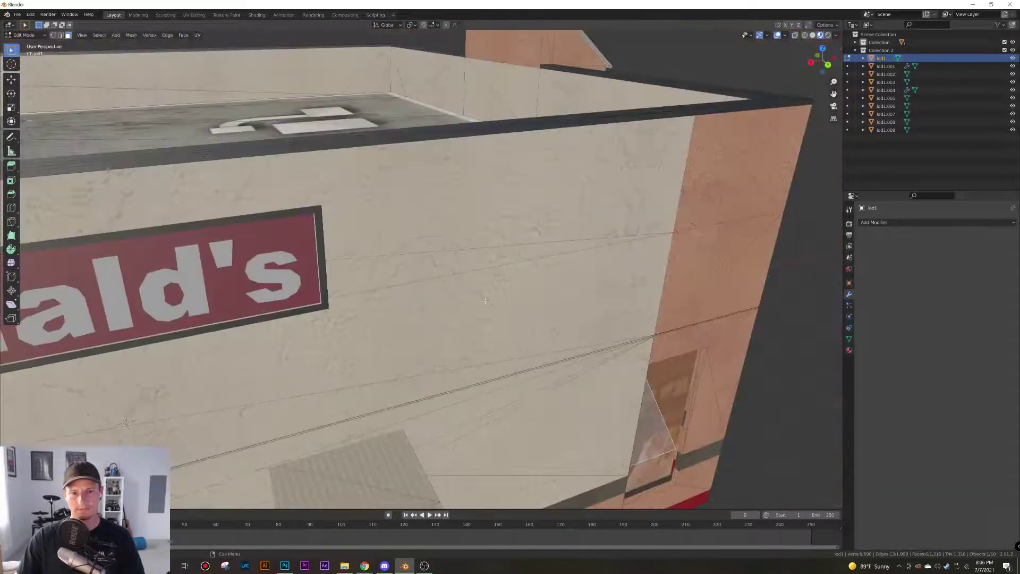
pyautogui.keyDown('shift'); pyautogui.moveTo(661, 465); pyautogui.dragTo(533, 363, button='middle'); pyautogui.keyUp('shift')
pyautogui.press('g')
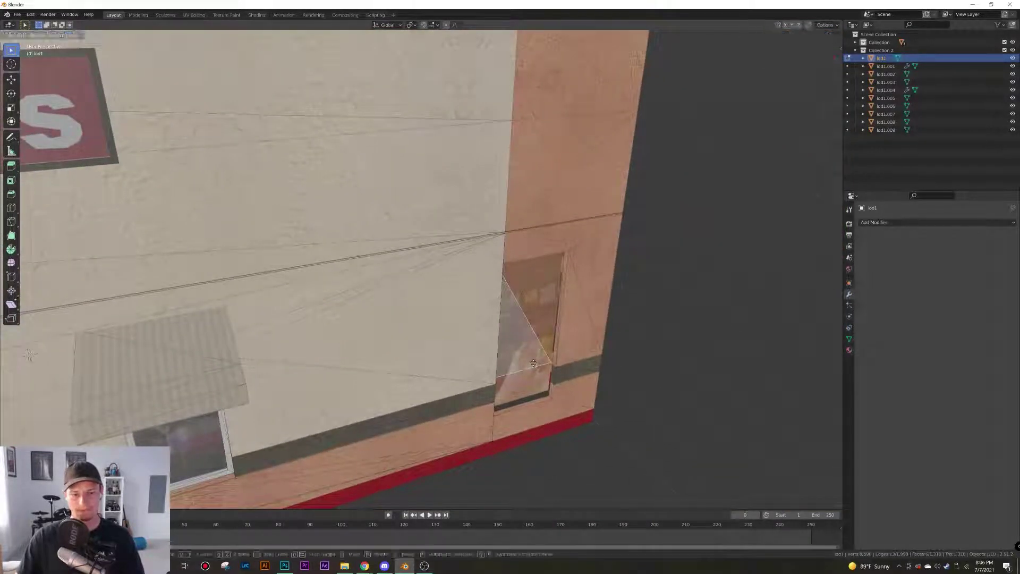
pyautogui.press('y')
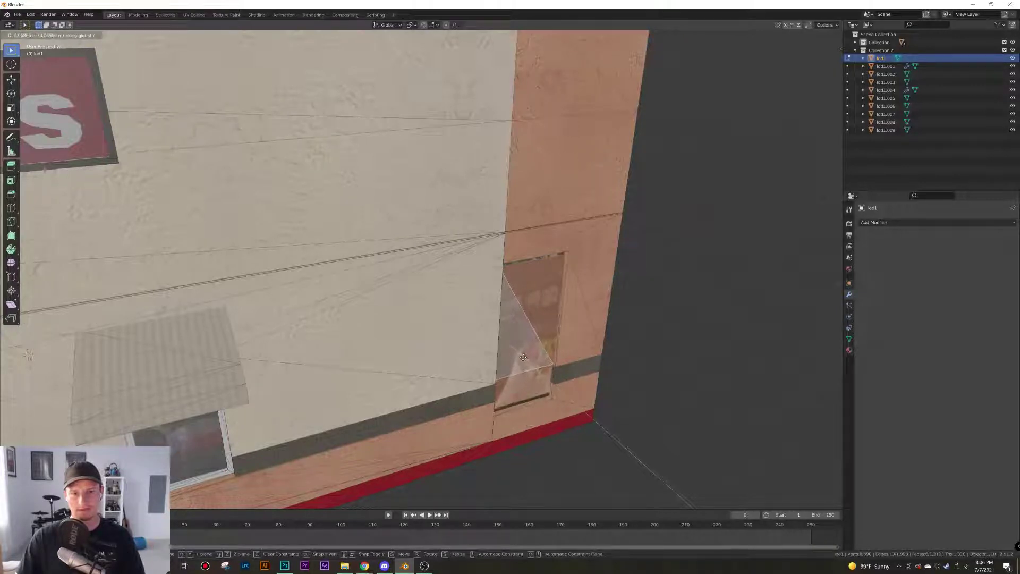
pyautogui.click(536, 365)
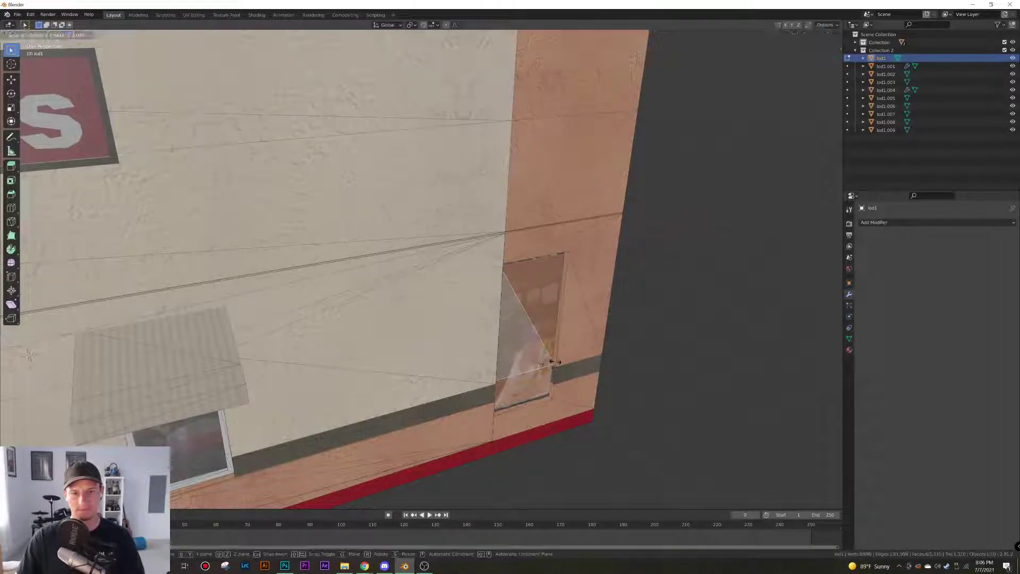
pyautogui.moveTo(573, 358); pyautogui.dragTo(511, 398, button='middle')
pyautogui.click(533, 380)
# Delete all the white frame faces, including the inner reveals, around the window under the awning in the middle of the beige wall
pyautogui.scroll(-6, 511, 398)
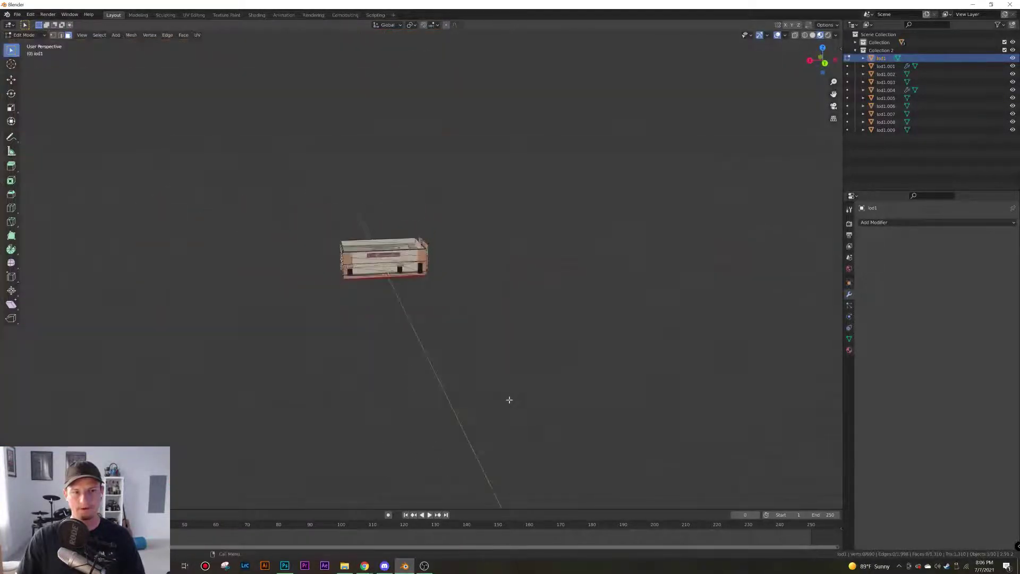
pyautogui.scroll(10, 507, 401)
pyautogui.moveTo(425, 397); pyautogui.dragTo(475, 402, button='middle')
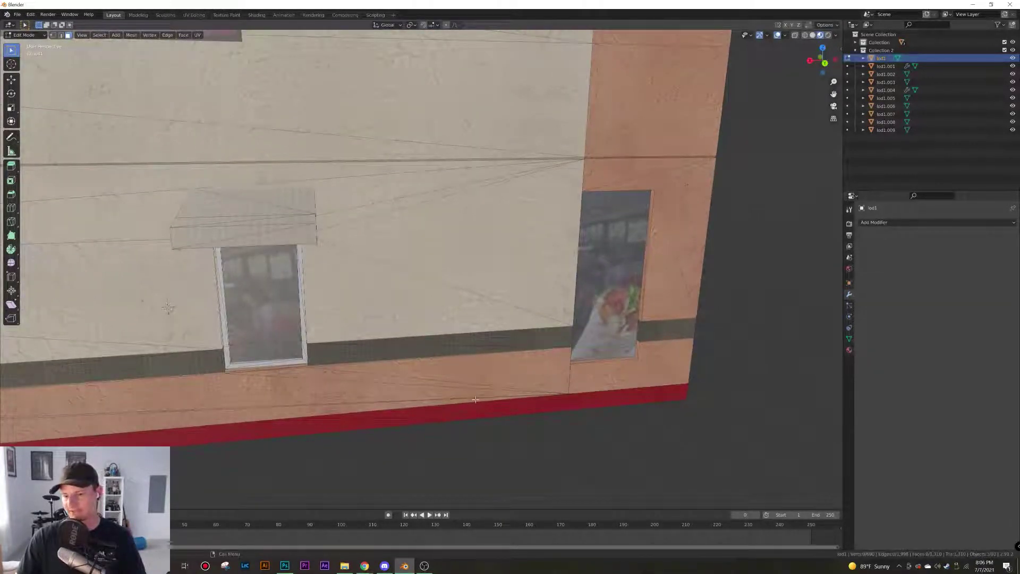
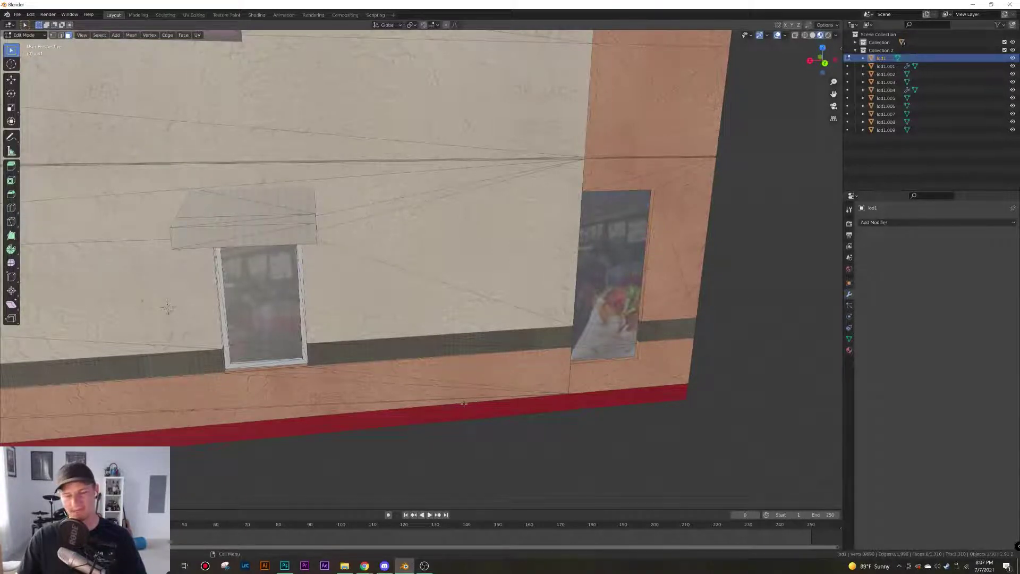
pyautogui.moveTo(464, 404); pyautogui.dragTo(480, 403, button='middle')
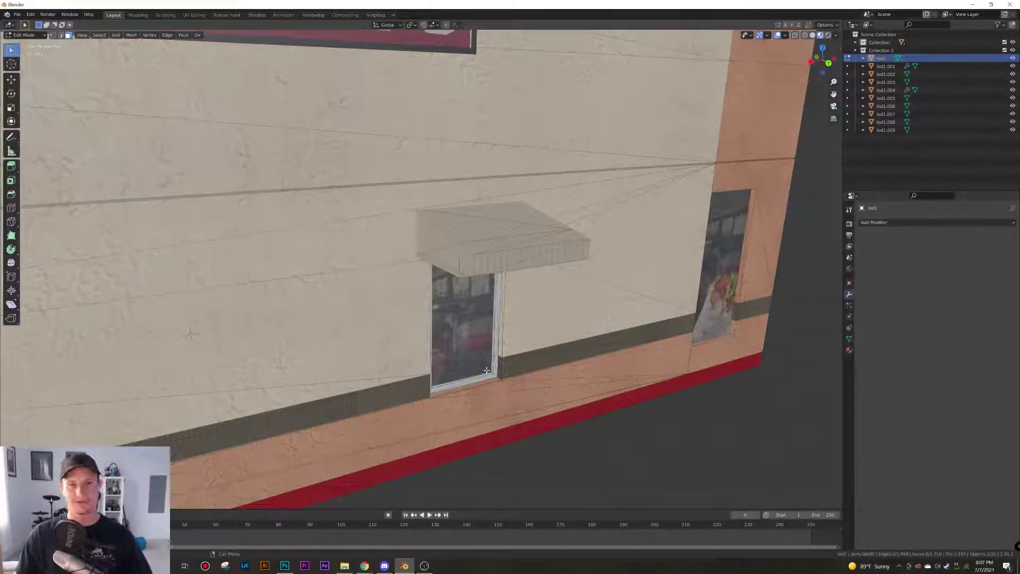
pyautogui.scroll(3, 464, 360)
pyautogui.moveTo(463, 360); pyautogui.dragTo(461, 345, button='middle')
pyautogui.keyDown('shift'); pyautogui.moveTo(461, 388); pyautogui.dragTo(459, 486, button='middle'); pyautogui.keyUp('shift')
pyautogui.scroll(4, 498, 355)
pyautogui.keyDown('shift'); pyautogui.moveTo(498, 355); pyautogui.dragTo(489, 310, button='middle'); pyautogui.keyUp('shift')
pyautogui.scroll(2, 496, 322)
pyautogui.click(396, 88)
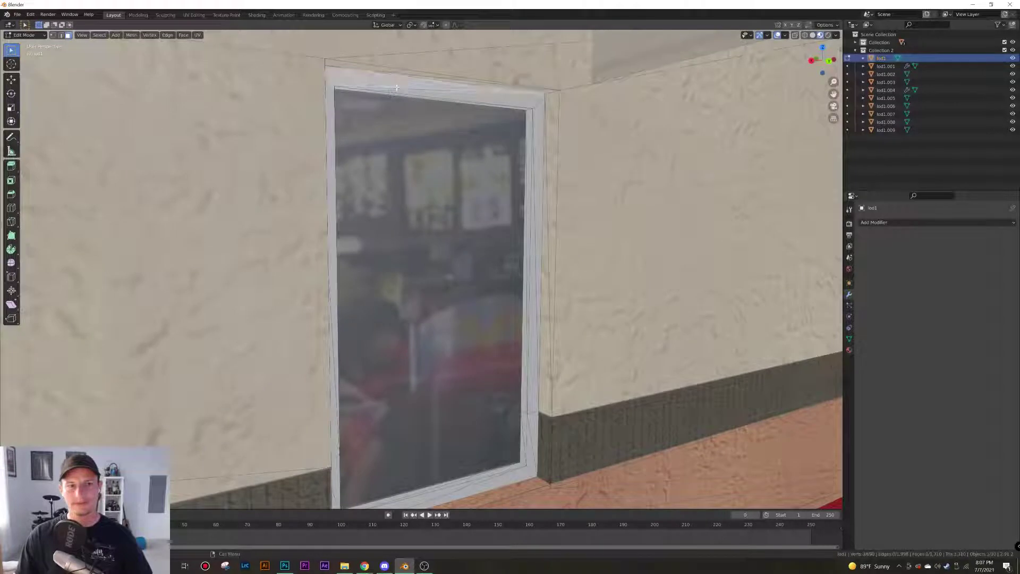
pyautogui.click(449, 96)
pyautogui.keyDown('shift'); pyautogui.click(537, 114); pyautogui.keyUp('shift')
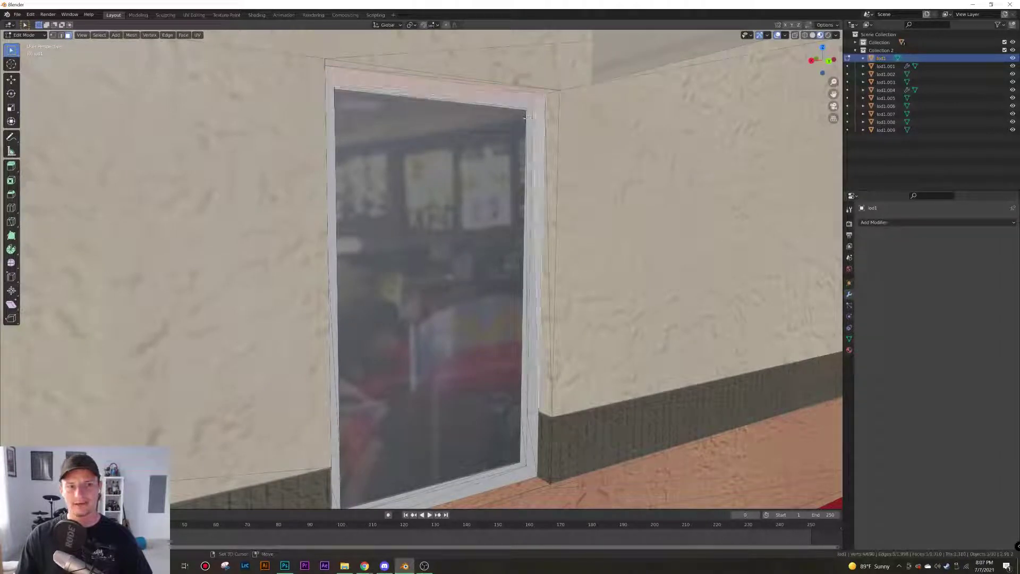
pyautogui.keyDown('shift'); pyautogui.click(530, 121); pyautogui.keyUp('shift')
pyautogui.keyDown('shift'); pyautogui.click(526, 111); pyautogui.keyUp('shift')
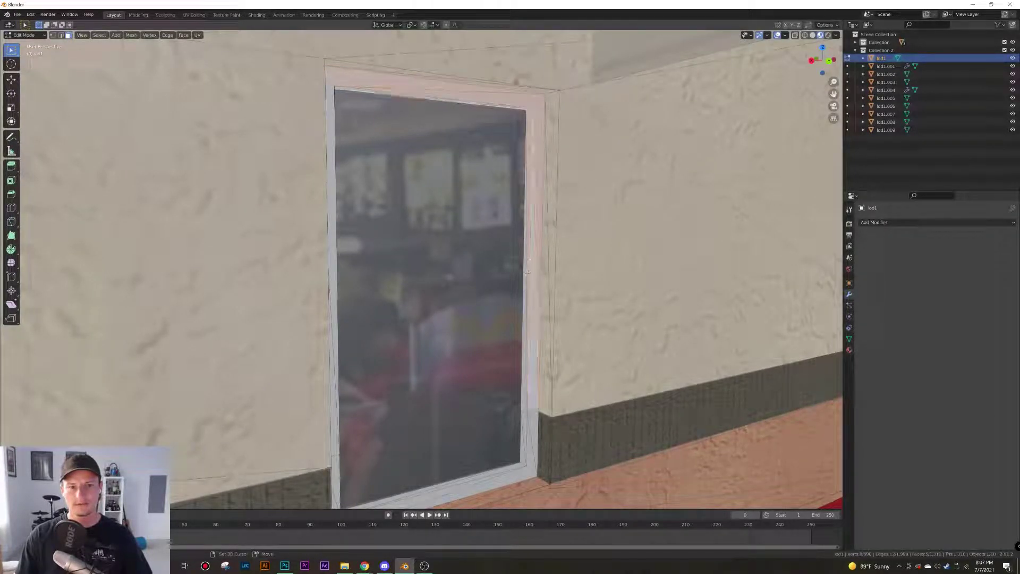
pyautogui.keyDown('shift'); pyautogui.click(523, 315); pyautogui.keyUp('shift')
pyautogui.keyDown('shift'); pyautogui.click(535, 428); pyautogui.keyUp('shift')
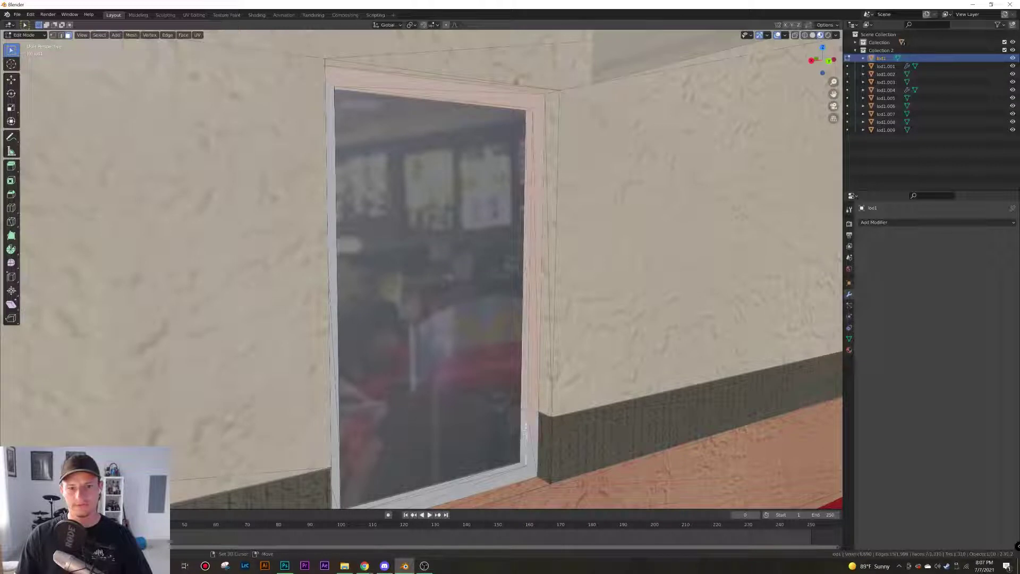
pyautogui.keyDown('shift'); pyautogui.click(529, 450); pyautogui.keyUp('shift')
pyautogui.keyDown('shift'); pyautogui.click(523, 452); pyautogui.keyUp('shift')
pyautogui.keyDown('shift'); pyautogui.click(513, 469); pyautogui.keyUp('shift')
pyautogui.keyDown('shift'); pyautogui.click(507, 478); pyautogui.keyUp('shift')
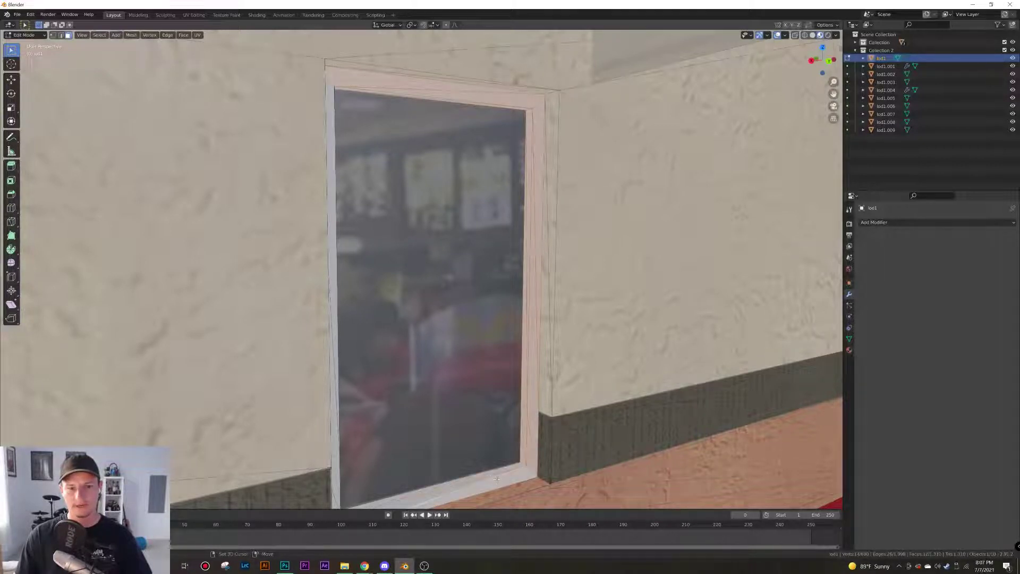
pyautogui.keyDown('shift'); pyautogui.click(436, 495); pyautogui.keyUp('shift')
pyautogui.keyDown('shift'); pyautogui.moveTo(443, 474); pyautogui.dragTo(433, 367, button='middle'); pyautogui.keyUp('shift')
pyautogui.keyDown('shift'); pyautogui.click(463, 469); pyautogui.keyUp('shift')
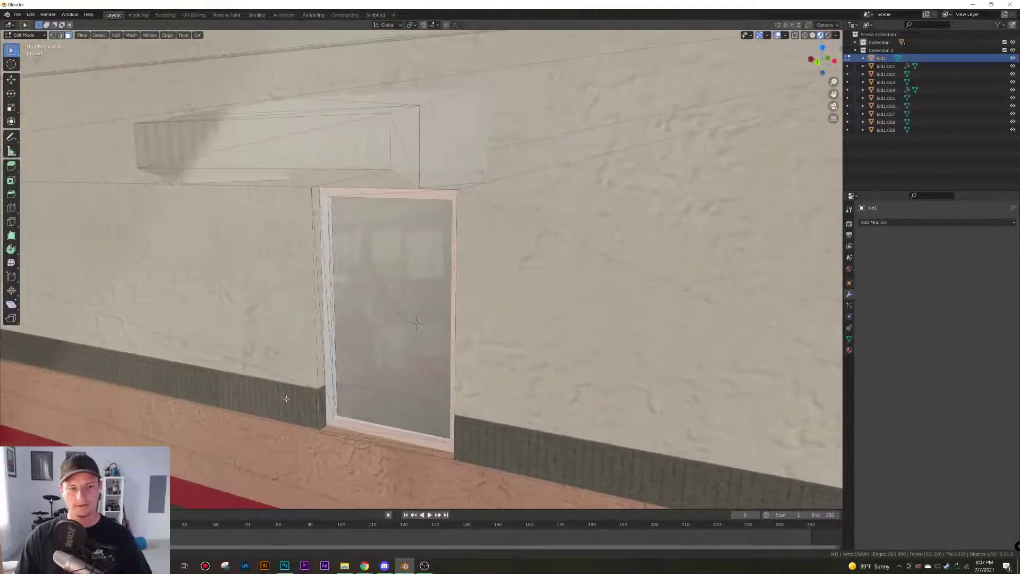
pyautogui.keyDown('shift'); pyautogui.moveTo(287, 398); pyautogui.dragTo(341, 341, button='middle'); pyautogui.keyUp('shift')
pyautogui.scroll(3, 368, 390)
pyautogui.keyDown('shift'); pyautogui.click(351, 419); pyautogui.keyUp('shift')
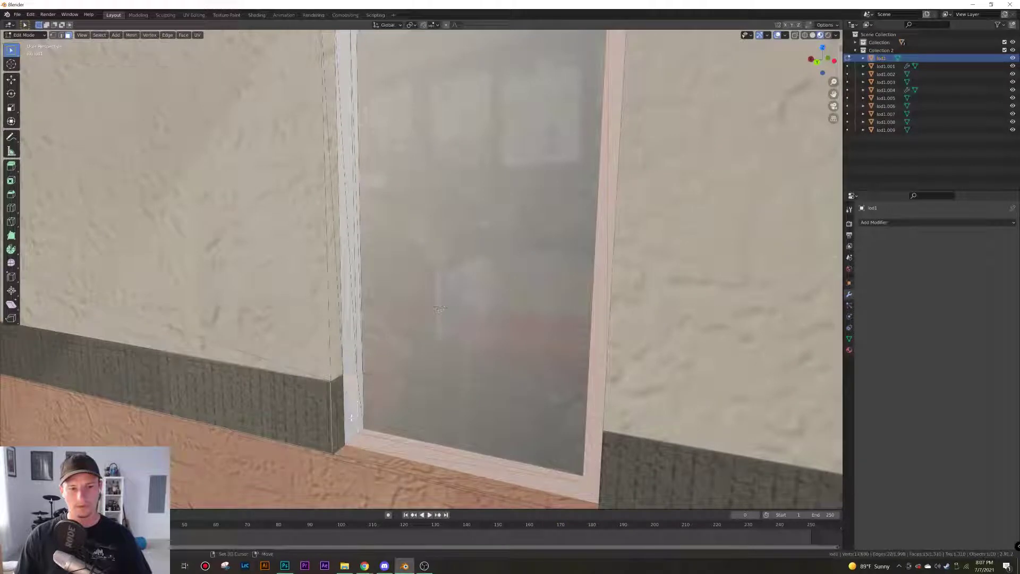
pyautogui.keyDown('shift'); pyautogui.click(362, 417); pyautogui.keyUp('shift')
pyautogui.keyDown('shift'); pyautogui.click(358, 370); pyautogui.keyUp('shift')
pyautogui.keyDown('shift'); pyautogui.click(346, 369); pyautogui.keyUp('shift')
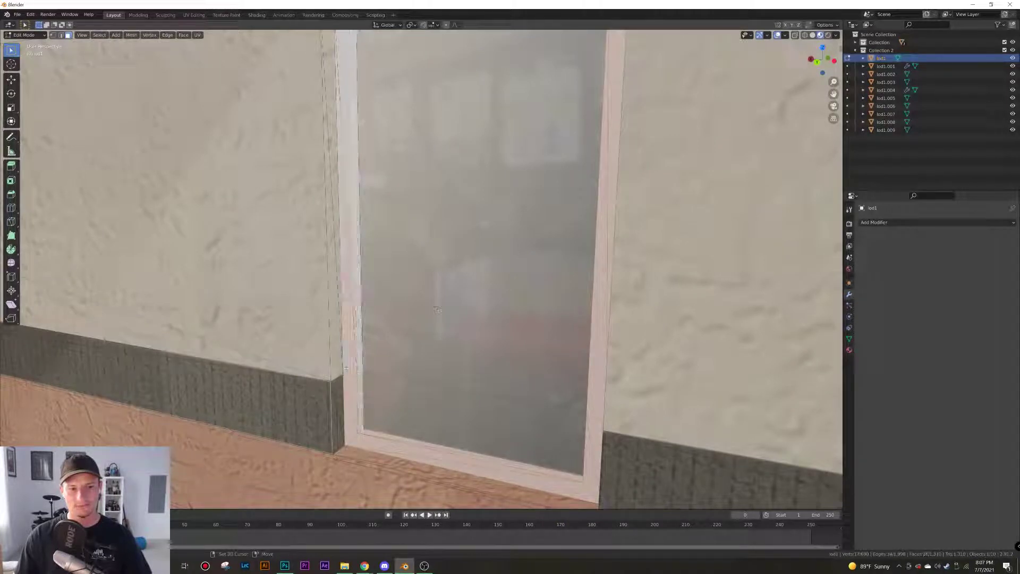
pyautogui.keyDown('shift'); pyautogui.click(349, 205); pyautogui.keyUp('shift')
pyautogui.keyDown('shift'); pyautogui.click(359, 205); pyautogui.keyUp('shift')
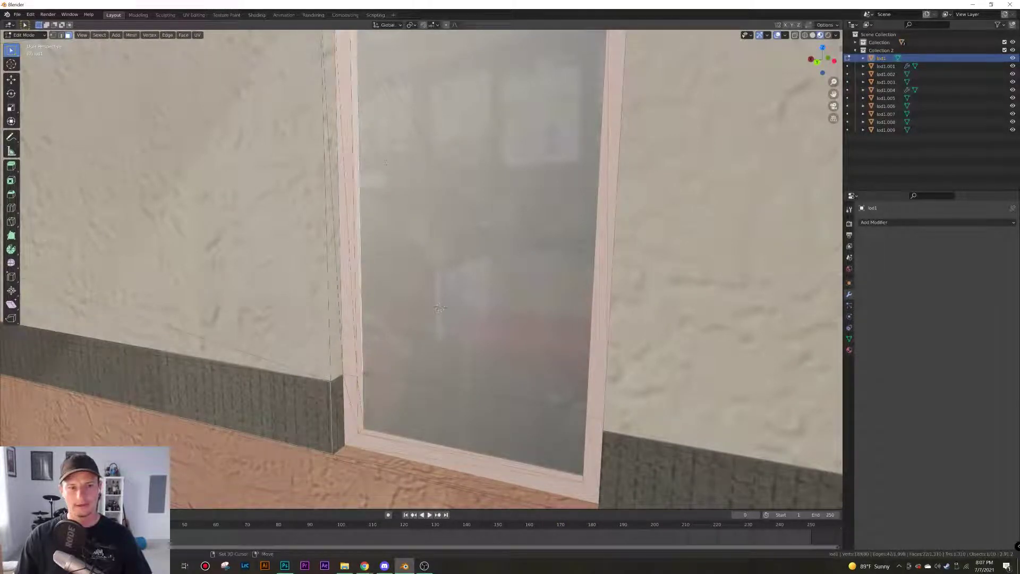
pyautogui.keyDown('shift'); pyautogui.moveTo(384, 72); pyautogui.dragTo(398, 138, button='middle'); pyautogui.keyUp('shift')
pyautogui.scroll(-10, 407, 184)
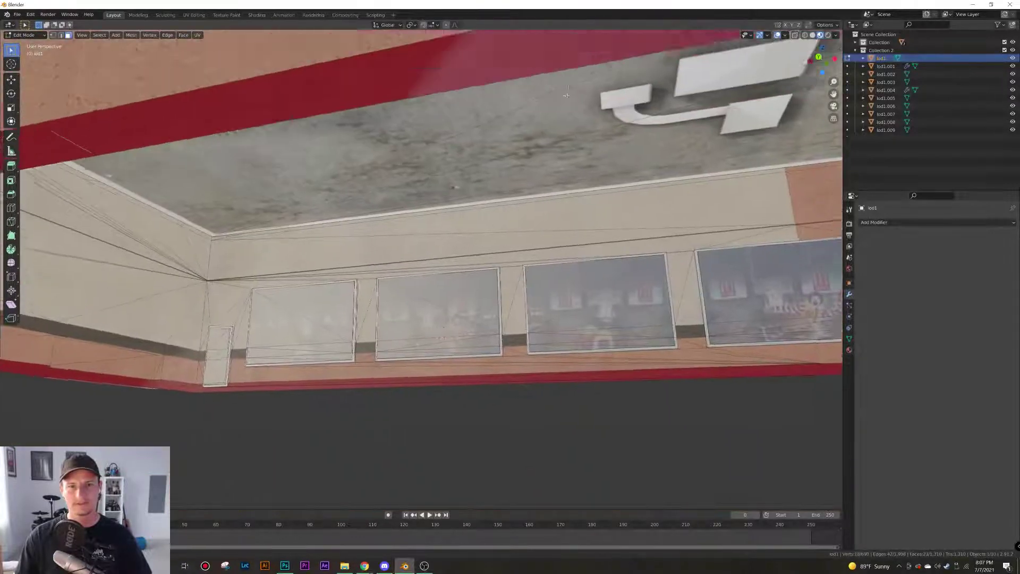
pyautogui.scroll(9, 319, 170)
pyautogui.keyDown('shift'); pyautogui.moveTo(298, 166); pyautogui.dragTo(287, 192, button='middle'); pyautogui.keyUp('shift')
pyautogui.keyDown('shift'); pyautogui.click(290, 181); pyautogui.keyUp('shift')
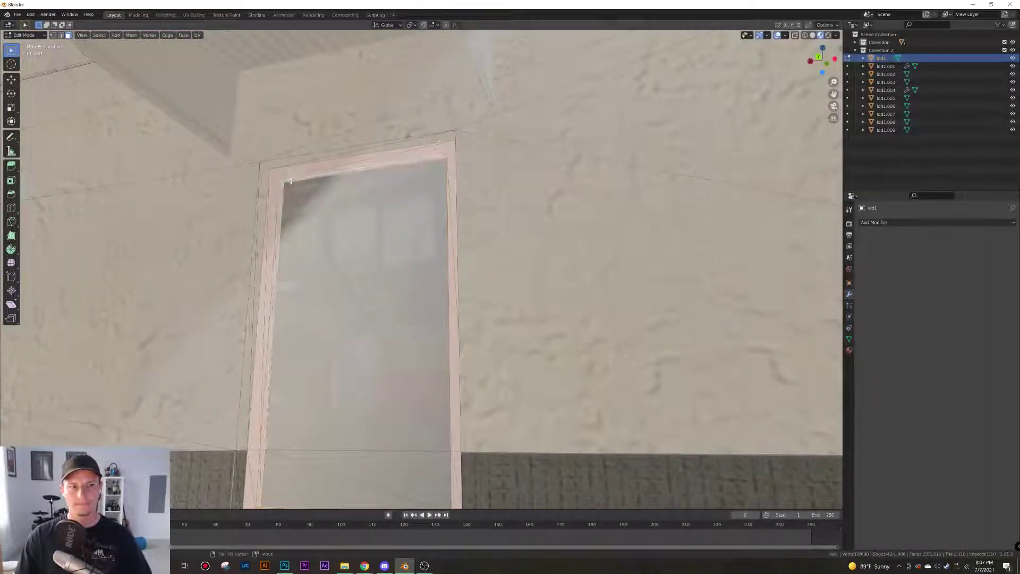
pyautogui.press('x')
pyautogui.click(412, 212)
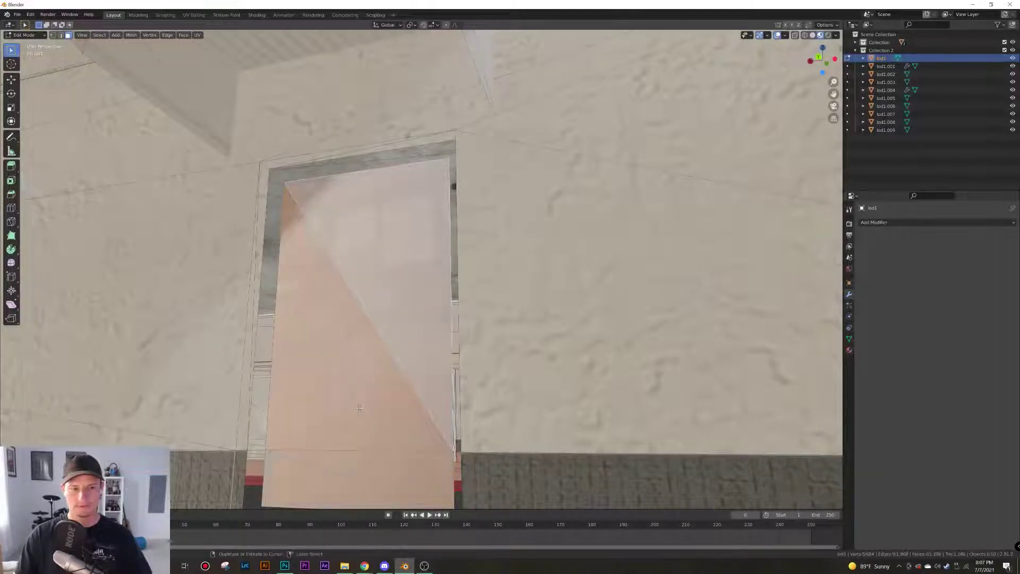
# Scale up the now frameless glass pane in the back view to fill the opening under the middle awning
pyautogui.scroll(-5, 359, 408)
pyautogui.press('ctrl+KP_3')
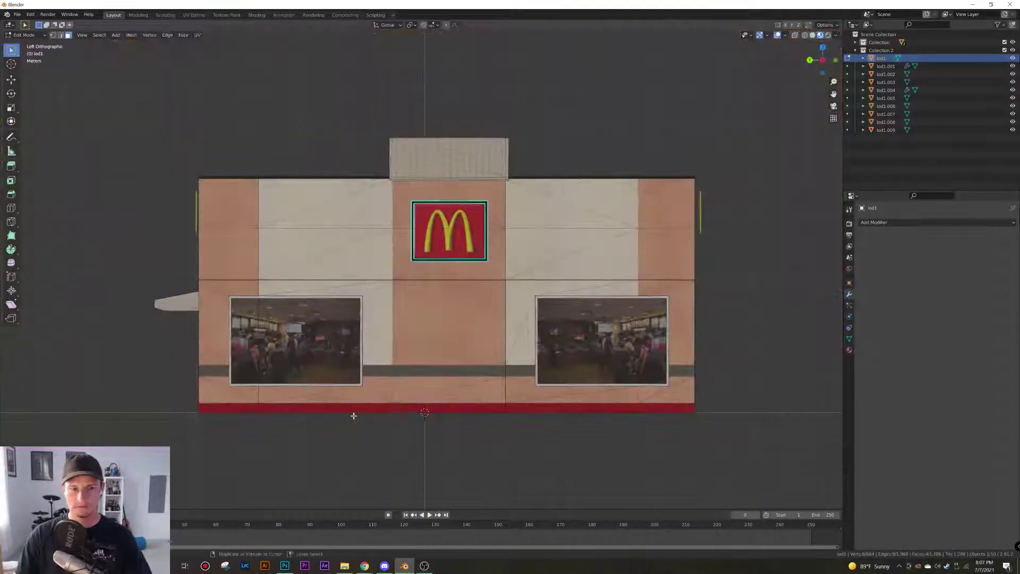
pyautogui.press('ctrl+KP_1')
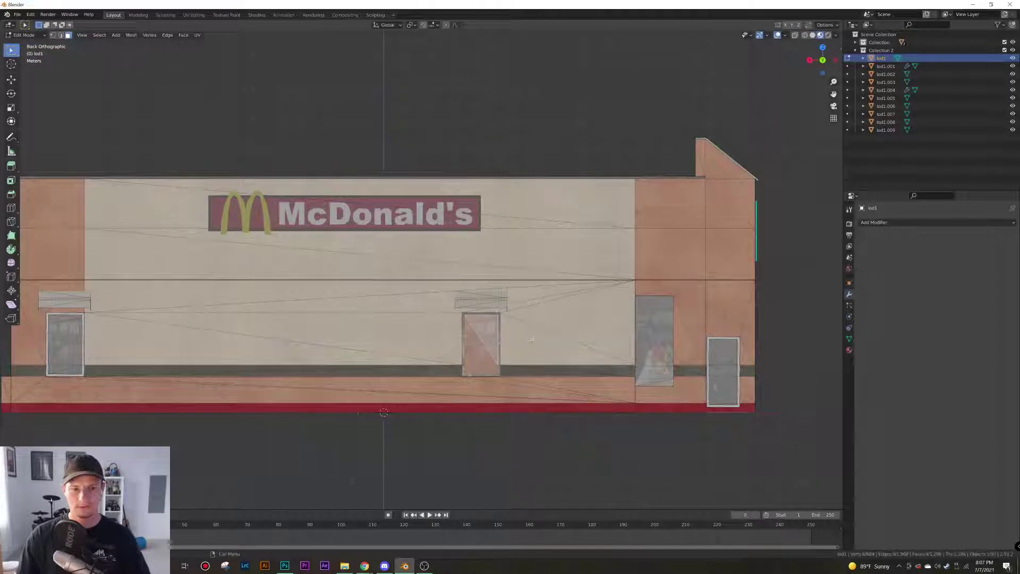
pyautogui.press('s')
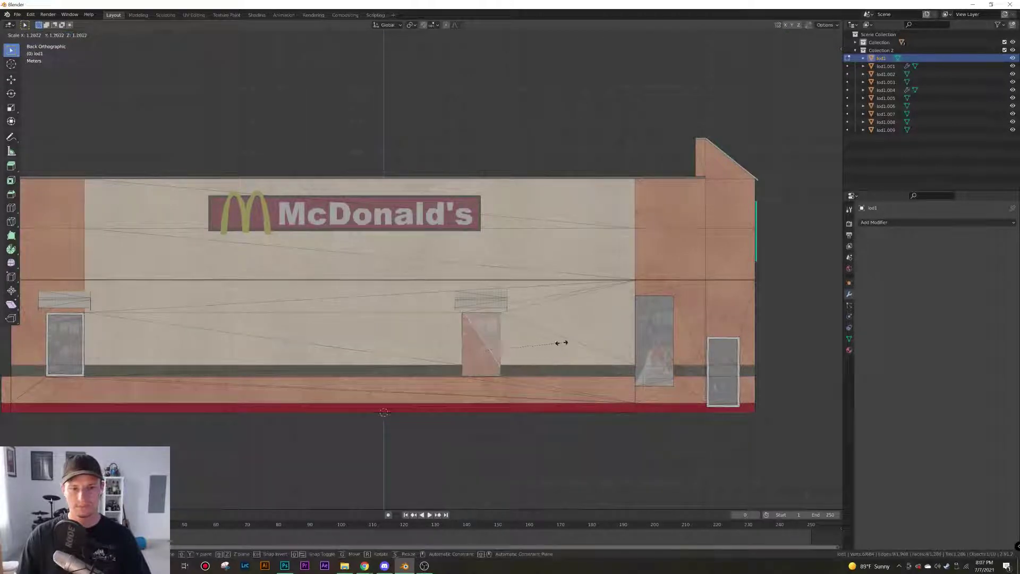
pyautogui.click(562, 343)
# Move the enlarged glass pane along the Y axis towards the outer wall surface to close the gaps around it
pyautogui.scroll(-2, 525, 404)
pyautogui.moveTo(525, 404); pyautogui.dragTo(526, 443, button='middle')
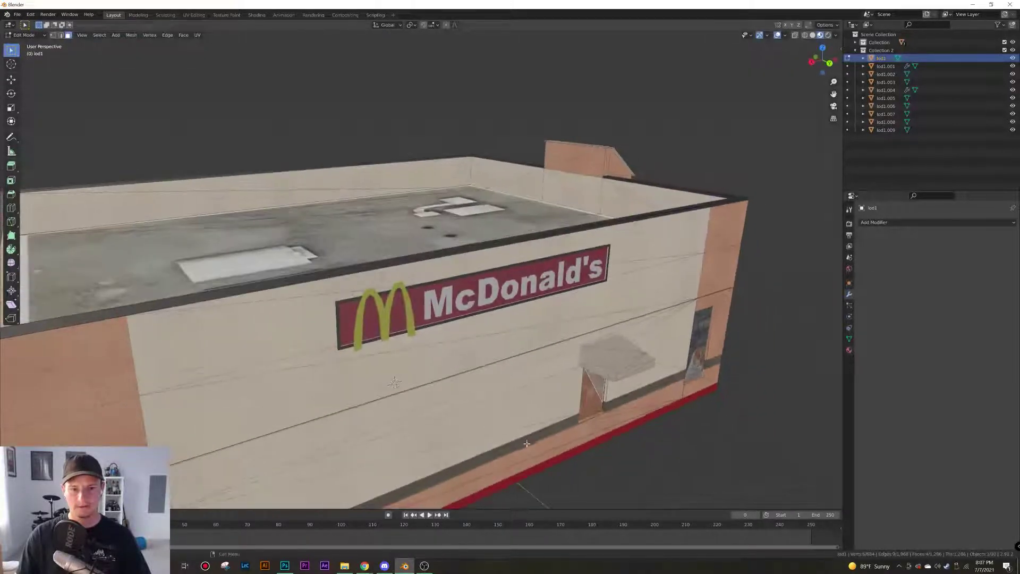
pyautogui.scroll(8, 526, 444)
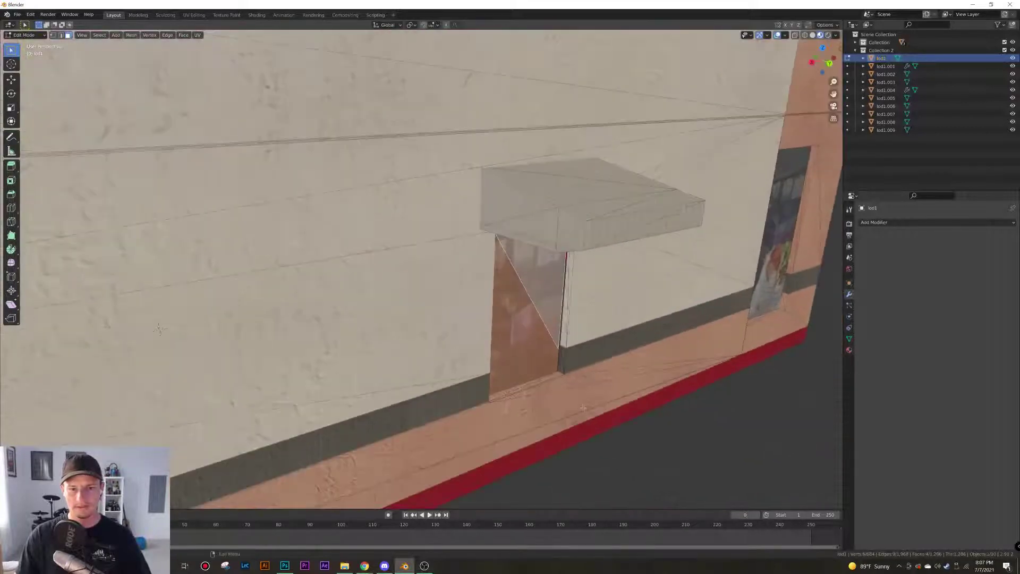
pyautogui.scroll(3, 582, 408)
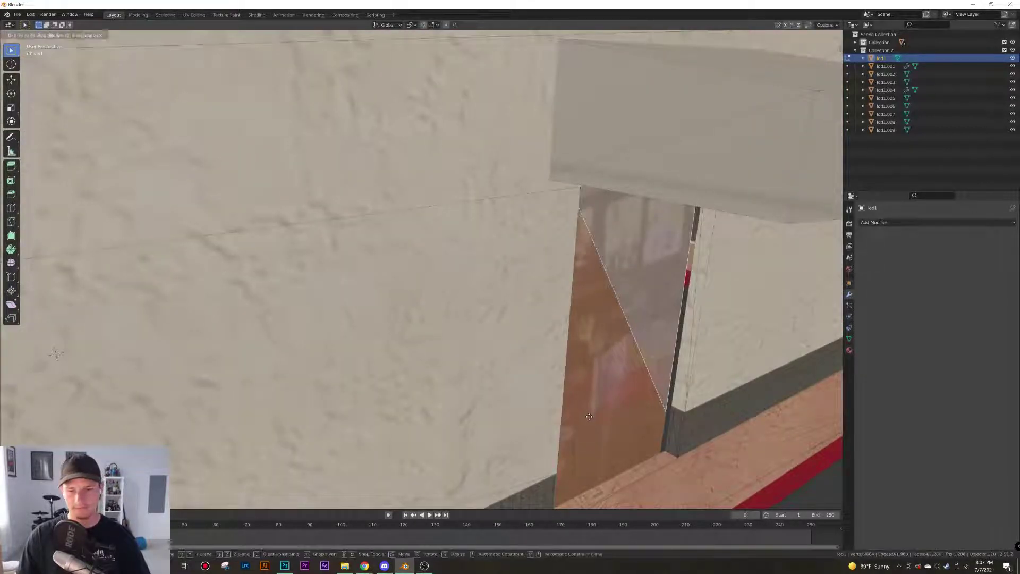
pyautogui.press('g')
pyautogui.press('y')
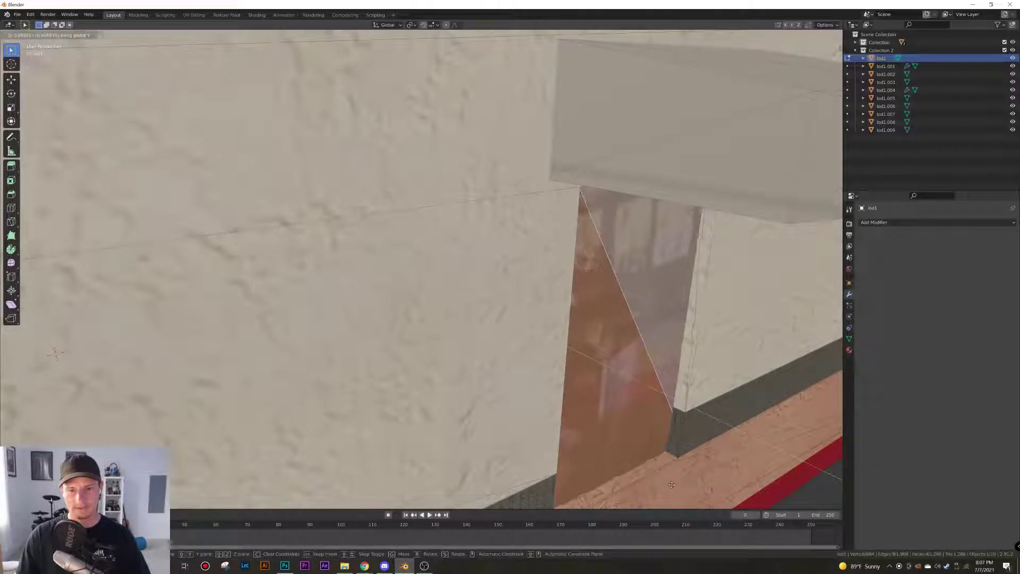
pyautogui.click(643, 463)
# Select the linked white frame faces of the awning window near the building's corner, leaving out the glass, and delete them
pyautogui.scroll(-6, 652, 423)
pyautogui.keyDown('shift'); pyautogui.moveTo(425, 385); pyautogui.dragTo(786, 303, button='middle'); pyautogui.keyUp('shift')
pyautogui.keyDown('shift'); pyautogui.moveTo(180, 420); pyautogui.dragTo(423, 355, button='middle'); pyautogui.keyUp('shift')
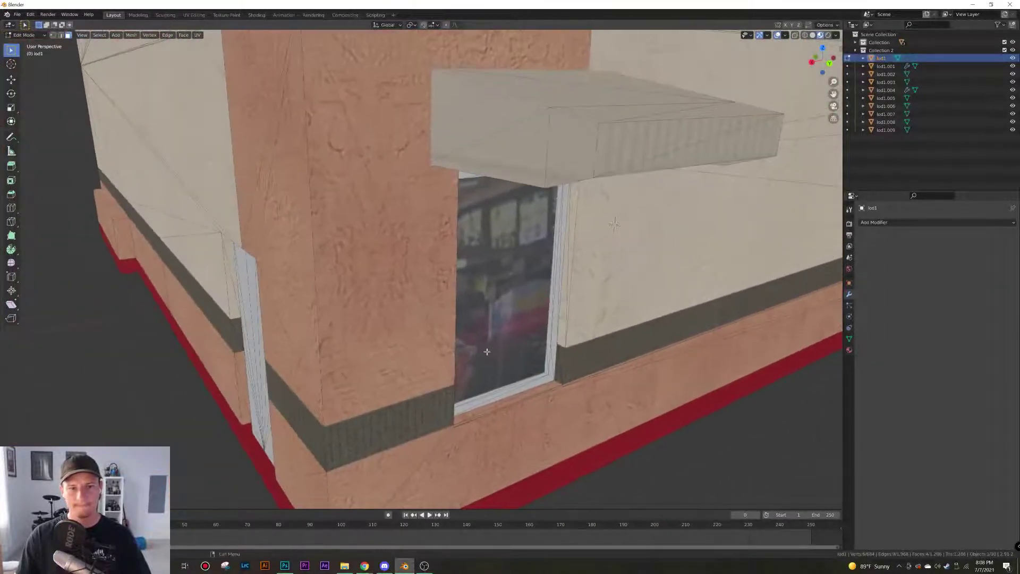
pyautogui.moveTo(486, 352); pyautogui.dragTo(478, 344, button='middle')
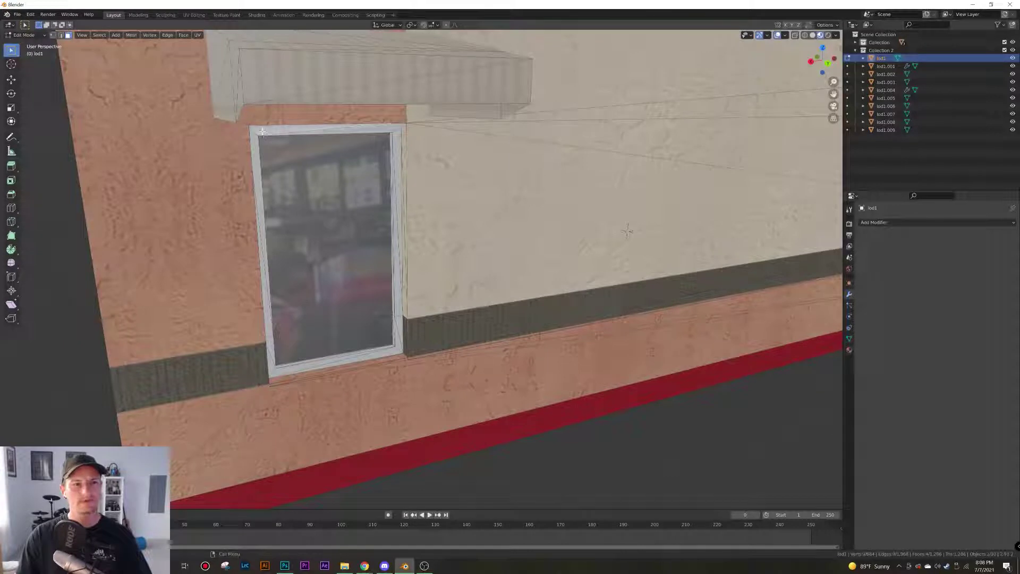
pyautogui.press('ctrl+KP_1')
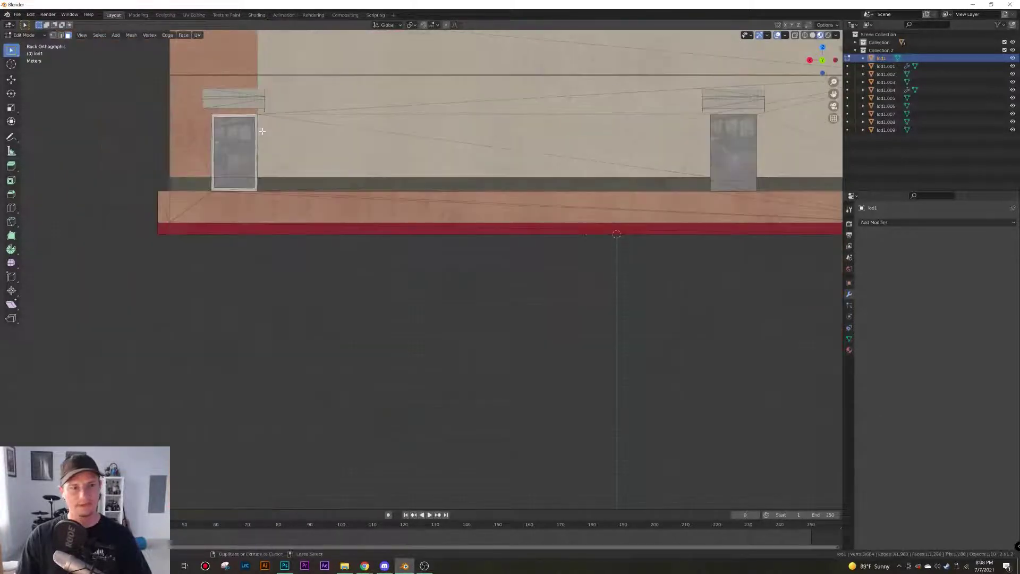
pyautogui.scroll(3, 230, 160)
pyautogui.keyDown('shift'); pyautogui.moveTo(187, 123); pyautogui.dragTo(437, 295, button='middle'); pyautogui.keyUp('shift')
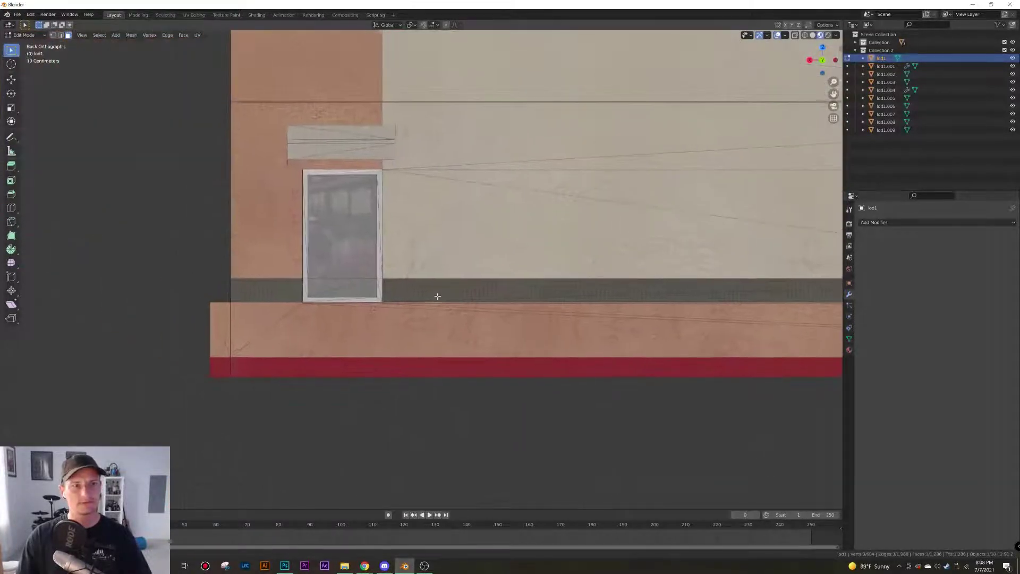
pyautogui.scroll(4, 333, 229)
pyautogui.keyDown('shift'); pyautogui.moveTo(260, 159); pyautogui.dragTo(464, 216, button='middle'); pyautogui.keyUp('shift')
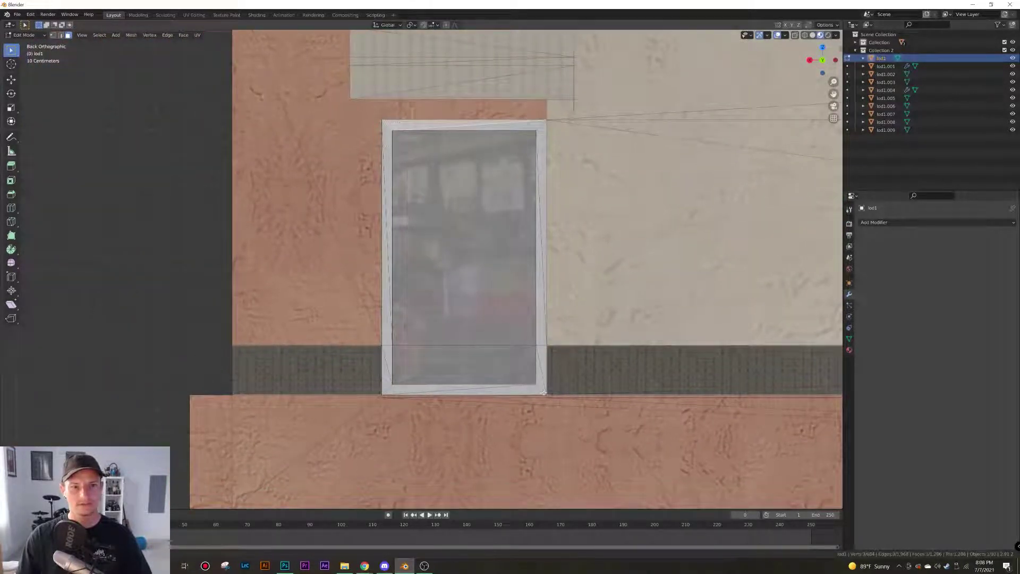
pyautogui.press('l')
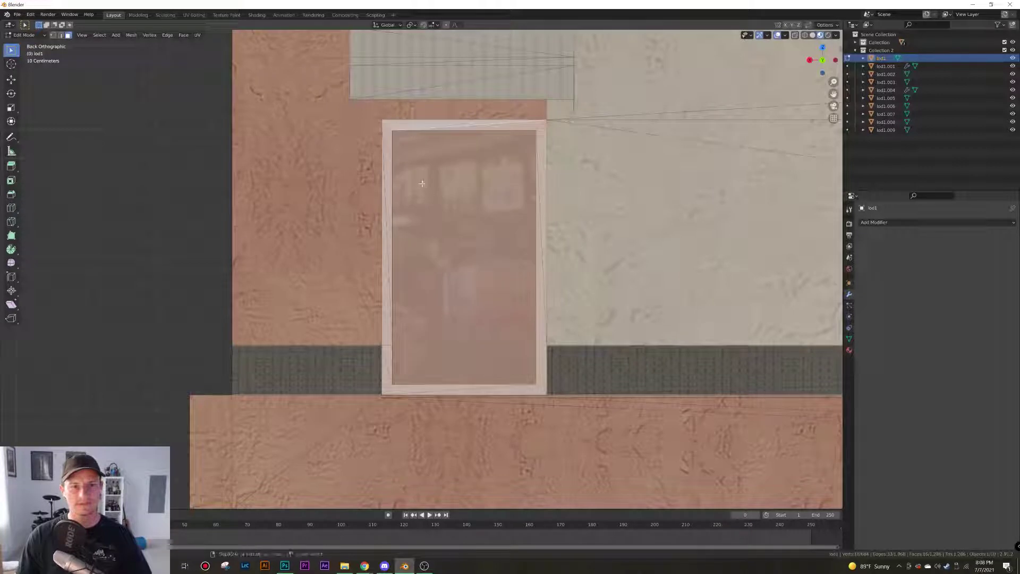
pyautogui.click(460, 359)
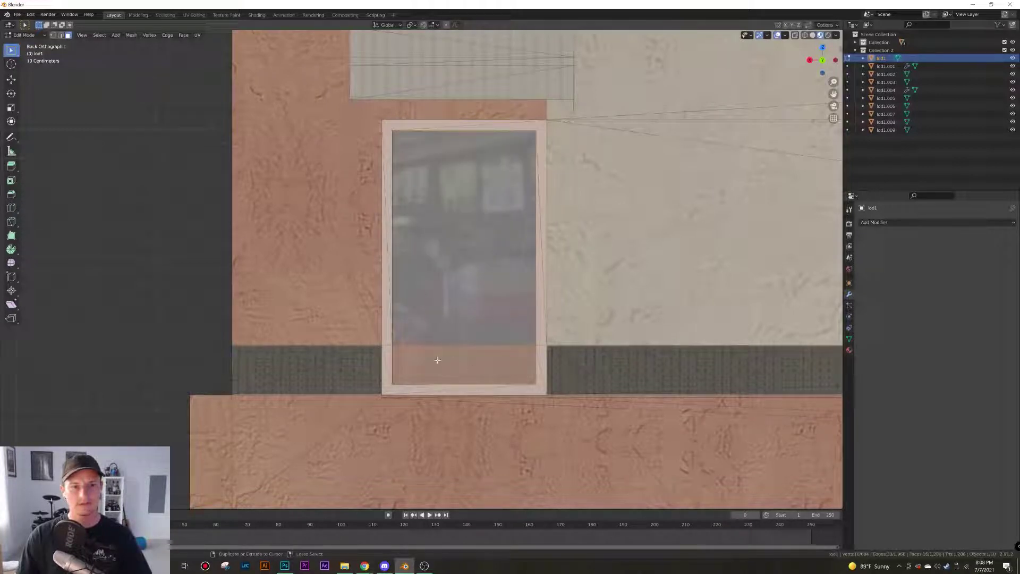
pyautogui.hotkey('ctrl', 'z')
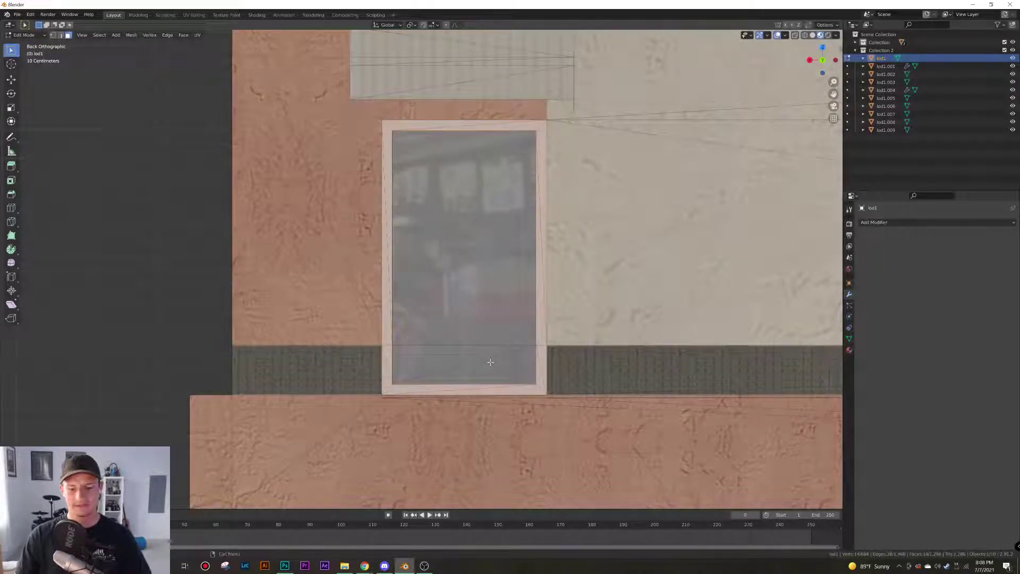
pyautogui.press('x')
pyautogui.click(491, 363)
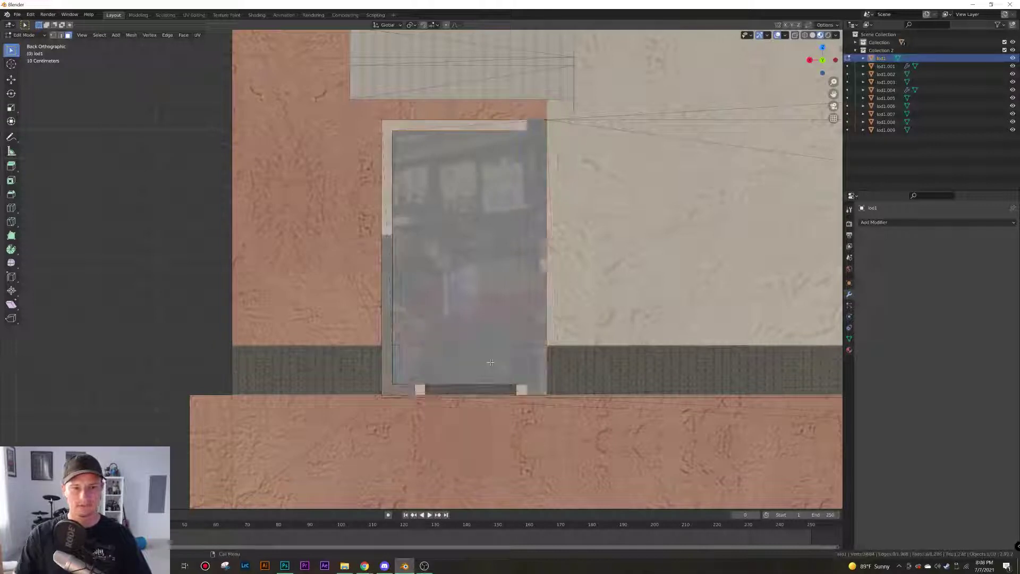
# Select the remaining thin frame edge faces on all sides of the glass under the corner awning and delete them
pyautogui.moveTo(491, 365); pyautogui.dragTo(582, 381, button='middle')
pyautogui.scroll(-1, 503, 378)
pyautogui.scroll(-3, 483, 323)
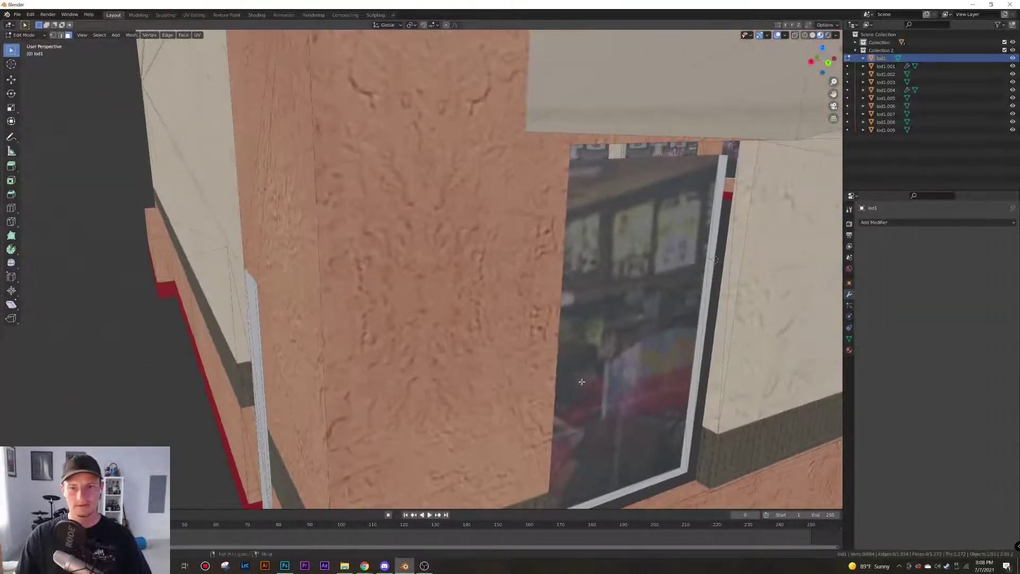
pyautogui.click(718, 181)
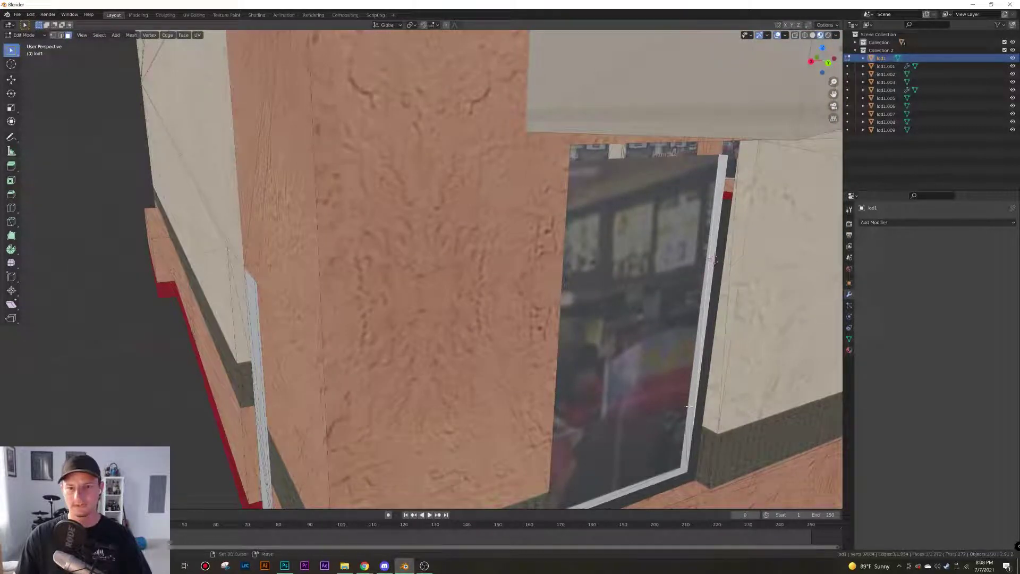
pyautogui.keyDown('shift'); pyautogui.click(675, 472); pyautogui.keyUp('shift')
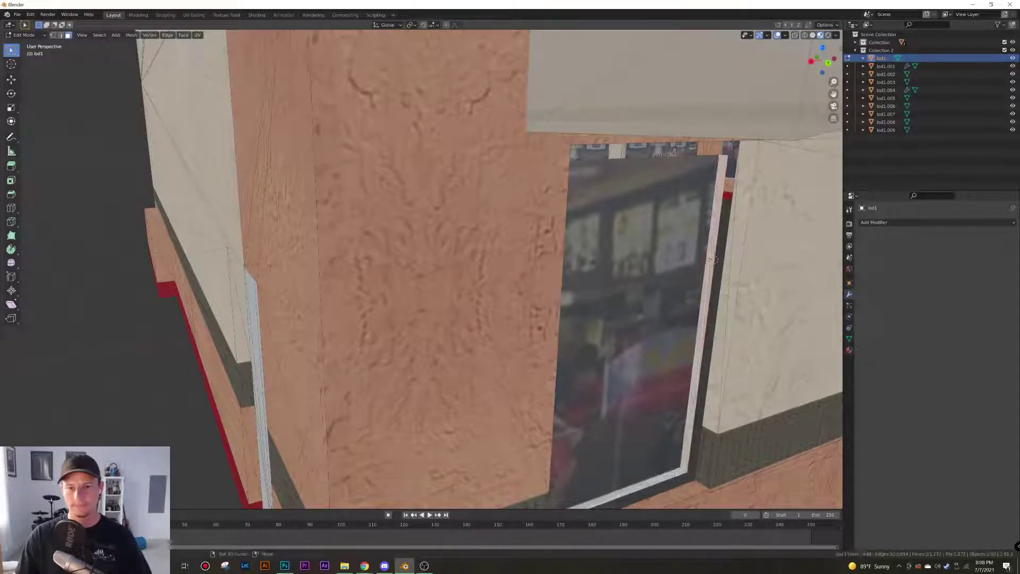
pyautogui.keyDown('shift'); pyautogui.click(612, 494); pyautogui.keyUp('shift')
pyautogui.moveTo(612, 493); pyautogui.dragTo(439, 390, button='middle')
pyautogui.scroll(3, 432, 379)
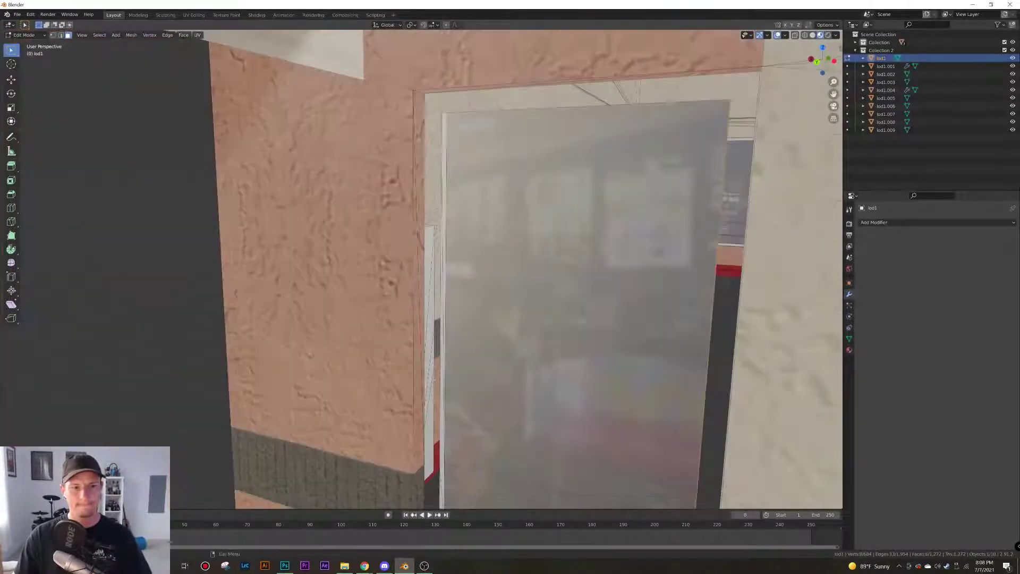
pyautogui.moveTo(496, 339); pyautogui.dragTo(344, 139, button='middle')
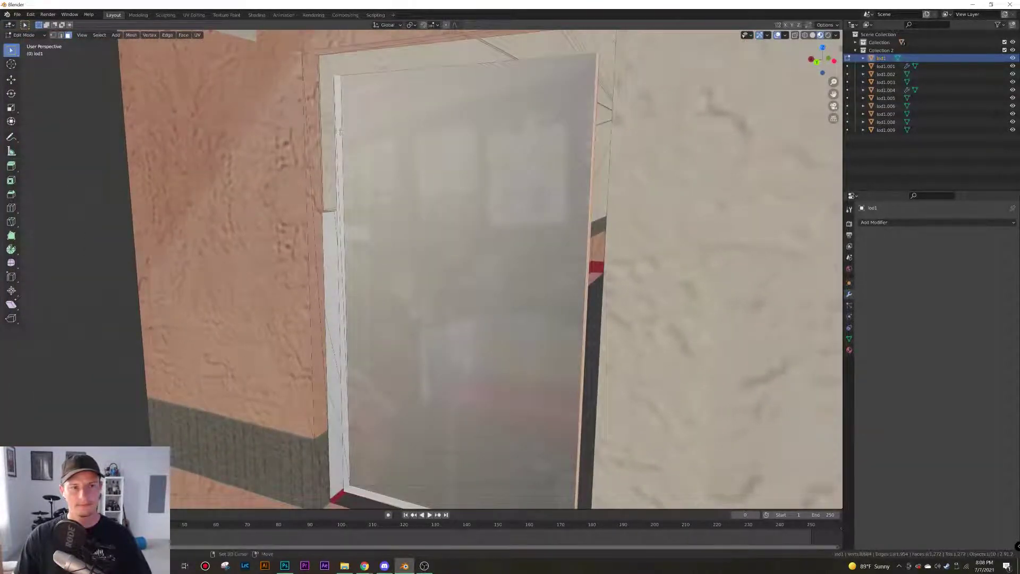
pyautogui.keyDown('shift'); pyautogui.click(343, 276); pyautogui.keyUp('shift')
pyautogui.keyDown('shift'); pyautogui.click(348, 415); pyautogui.keyUp('shift')
pyautogui.keyDown('shift'); pyautogui.click(347, 442); pyautogui.keyUp('shift')
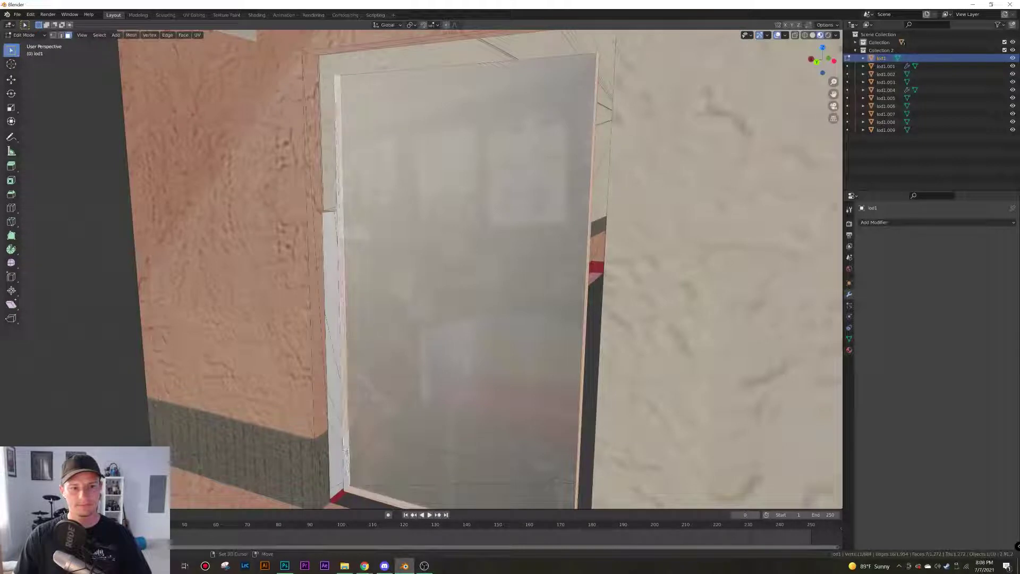
pyautogui.keyDown('shift'); pyautogui.click(346, 461); pyautogui.keyUp('shift')
pyautogui.moveTo(405, 432); pyautogui.dragTo(468, 211, button='middle')
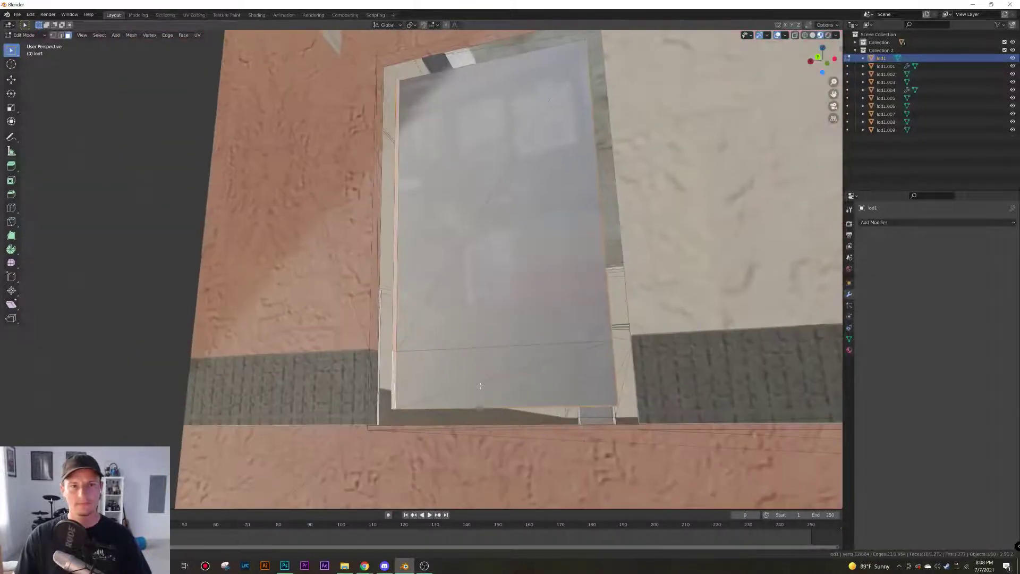
pyautogui.press('x')
pyautogui.click(468, 211)
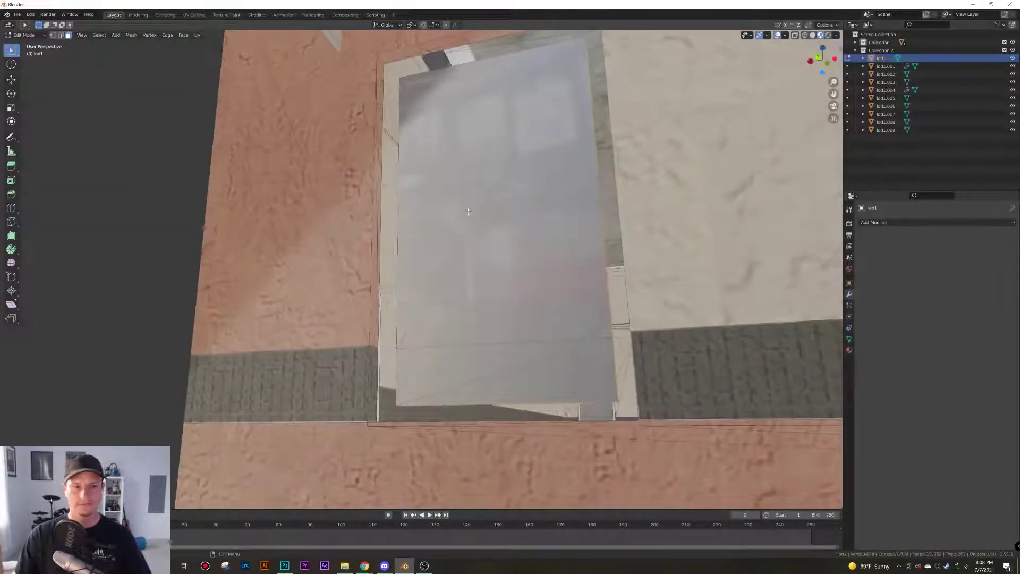
# Select the whole linked glass pane under the corner awning and scale it up in the back view to fill the opening
pyautogui.click(479, 207)
pyautogui.keyDown('ctrl'); pyautogui.click(479, 207); pyautogui.keyUp('ctrl')
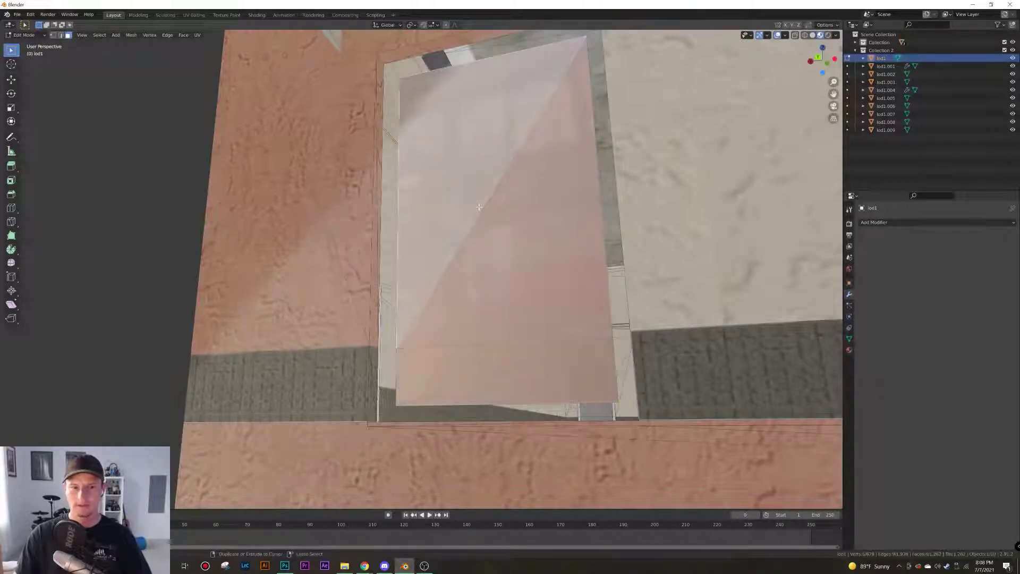
pyautogui.press('ctrl+KP_1')
pyautogui.press('s')
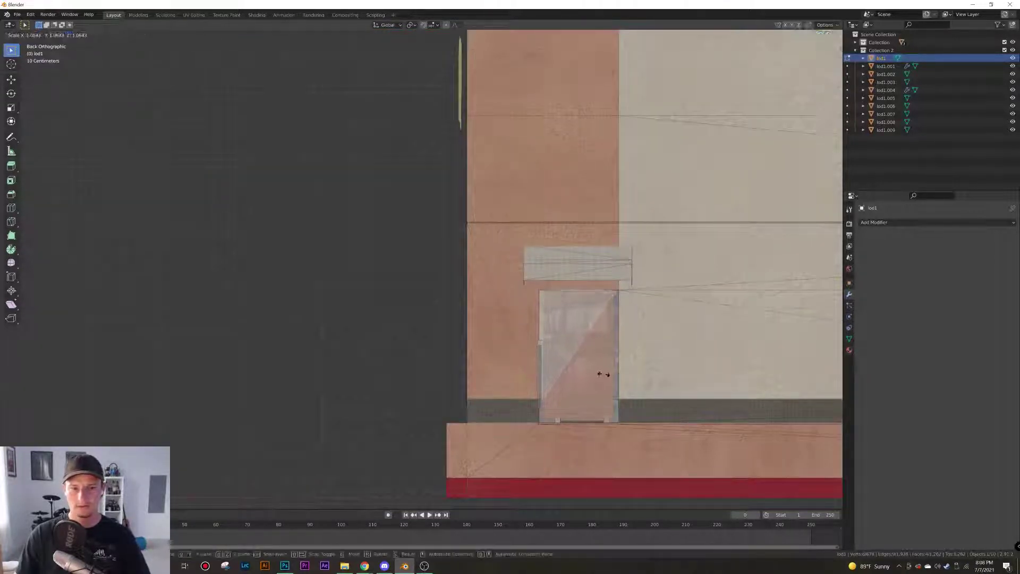
pyautogui.click(532, 367)
# Move the enlarged corner glass pane along the Y axis towards the outer wall surface
pyautogui.moveTo(533, 366); pyautogui.dragTo(607, 330, button='middle')
pyautogui.press('g')
pyautogui.press('y')
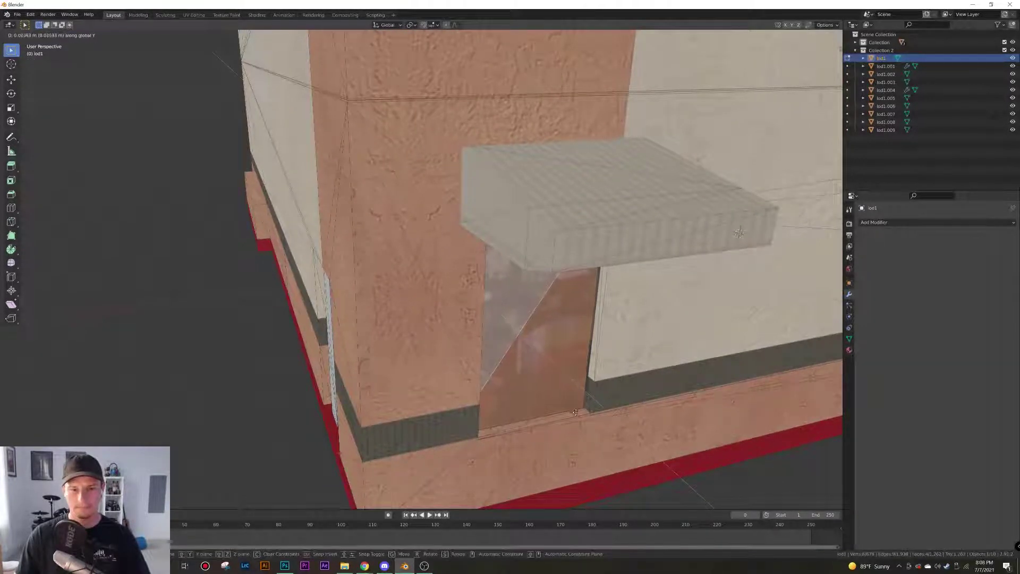
pyautogui.click(590, 433)
# In the front view, delete the white frame faces around the large window nearest the right-hand door, keeping its glass
pyautogui.moveTo(590, 434); pyautogui.dragTo(537, 404, button='middle')
pyautogui.keyDown('shift'); pyautogui.moveTo(346, 394); pyautogui.dragTo(640, 300, button='middle'); pyautogui.keyUp('shift')
pyautogui.scroll(-3, 640, 301)
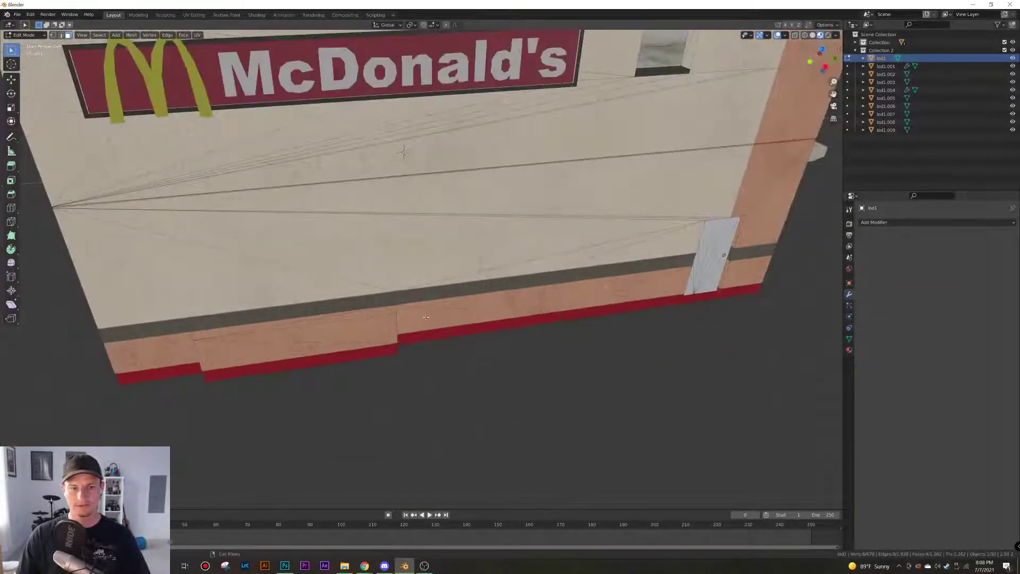
pyautogui.keyDown('shift'); pyautogui.moveTo(269, 312); pyautogui.dragTo(515, 322, button='middle'); pyautogui.keyUp('shift')
pyautogui.keyDown('shift'); pyautogui.moveTo(285, 245); pyautogui.dragTo(394, 283, button='middle'); pyautogui.keyUp('shift')
pyautogui.scroll(5, 395, 283)
pyautogui.press('KP_1')
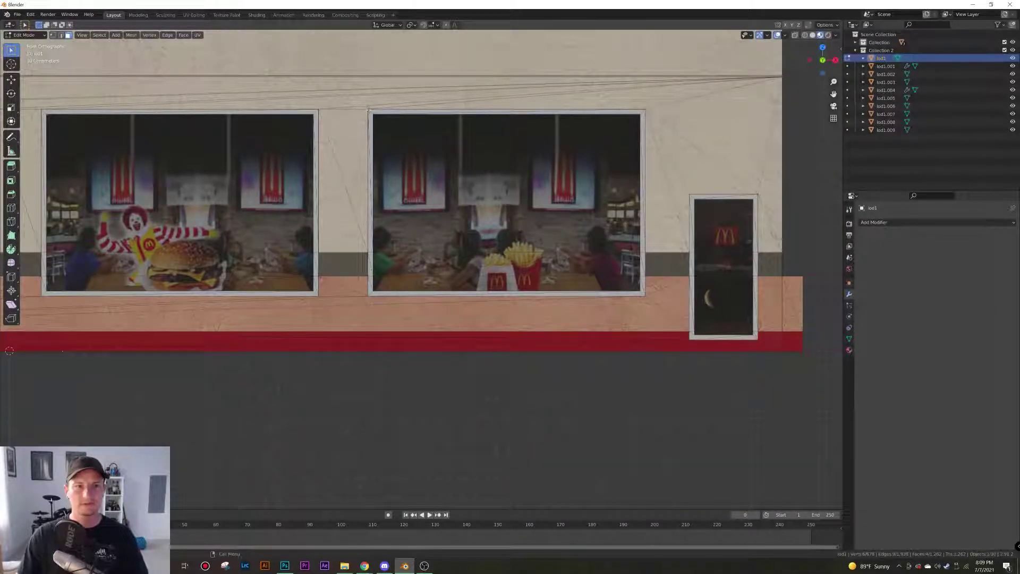
pyautogui.moveTo(368, 110); pyautogui.dragTo(643, 294)
pyautogui.keyDown('ctrl'); pyautogui.moveTo(421, 152); pyautogui.dragTo(590, 284); pyautogui.keyUp('ctrl')
pyautogui.press('x')
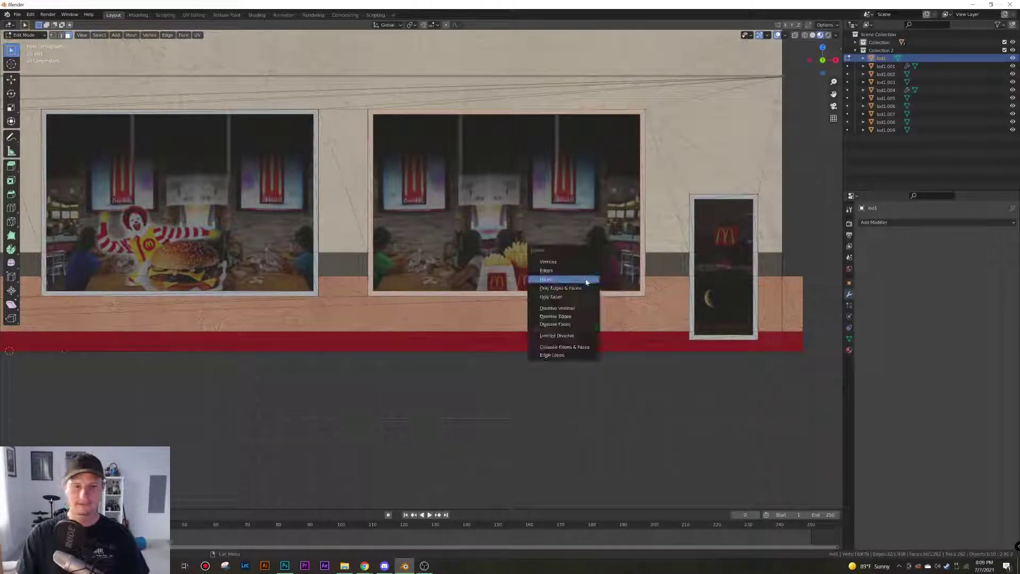
pyautogui.click(585, 279)
# Select the white frame faces of the other three large front windows, leaving out the glass, and delete them
pyautogui.keyDown('shift'); pyautogui.moveTo(586, 279); pyautogui.dragTo(824, 318, button='middle'); pyautogui.keyUp('shift')
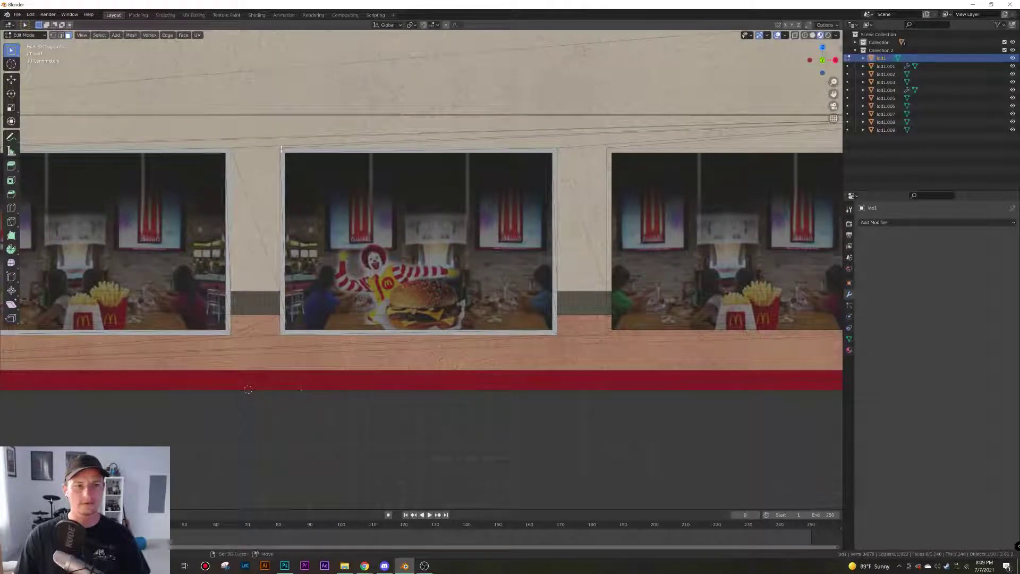
pyautogui.moveTo(282, 148); pyautogui.dragTo(556, 332)
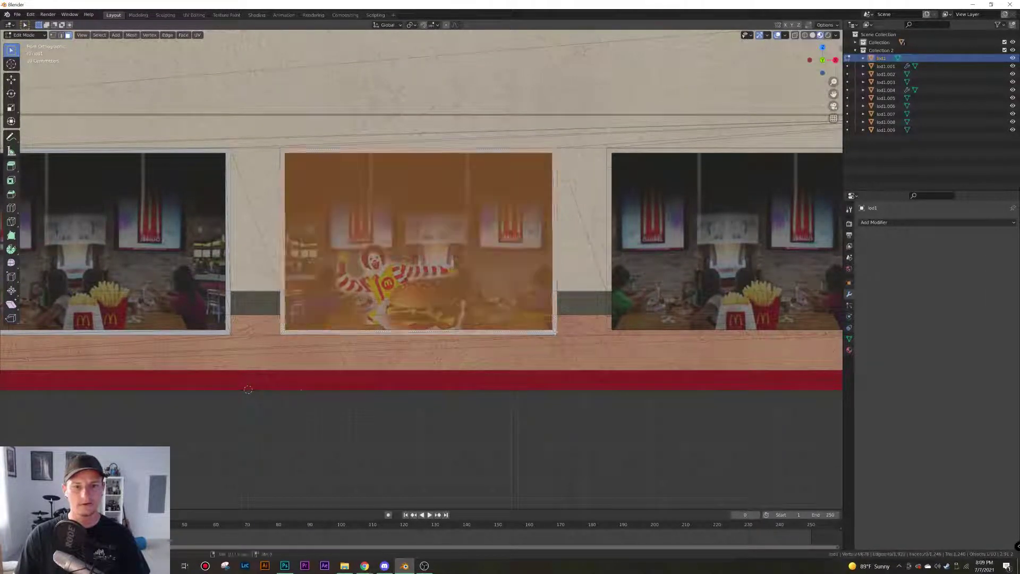
pyautogui.keyDown('ctrl'); pyautogui.moveTo(312, 187); pyautogui.dragTo(507, 320); pyautogui.keyUp('ctrl')
pyautogui.keyDown('shift'); pyautogui.moveTo(336, 240); pyautogui.dragTo(721, 224, button='middle'); pyautogui.keyUp('shift')
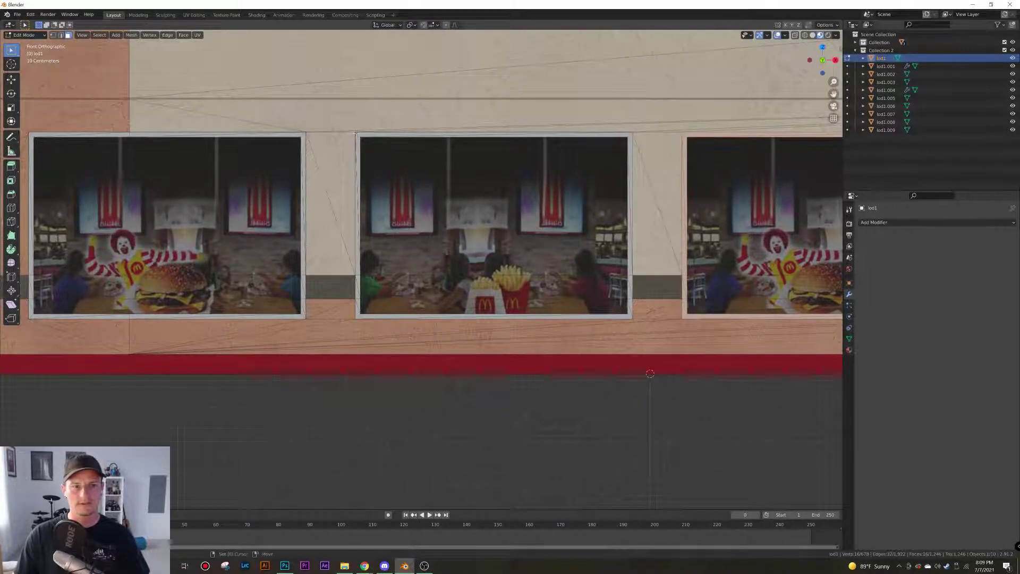
pyautogui.moveTo(355, 133); pyautogui.dragTo(632, 319)
pyautogui.moveTo(552, 172); pyautogui.dragTo(432, 312)
pyautogui.keyDown('shift'); pyautogui.moveTo(336, 259); pyautogui.dragTo(623, 270, button='middle'); pyautogui.keyUp('shift')
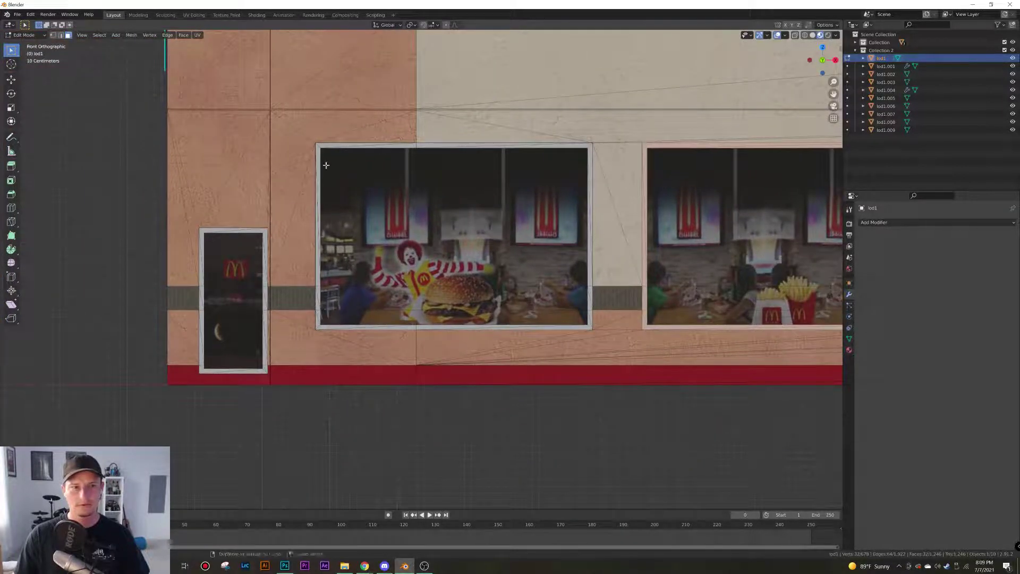
pyautogui.moveTo(318, 146); pyautogui.dragTo(591, 328)
pyautogui.moveTo(550, 202); pyautogui.dragTo(359, 322)
pyautogui.press('x')
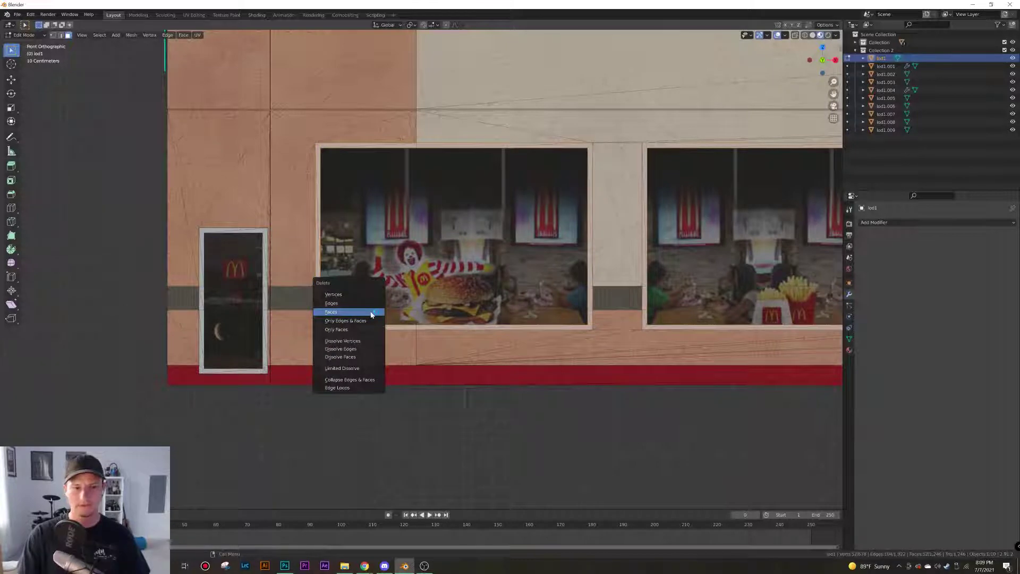
pyautogui.click(371, 315)
# Delete the leftover inner frame faces linked to the four large front window panes, keeping the glass, and return to Object Mode
pyautogui.moveTo(371, 315); pyautogui.dragTo(615, 380, button='middle')
pyautogui.scroll(2, 547, 385)
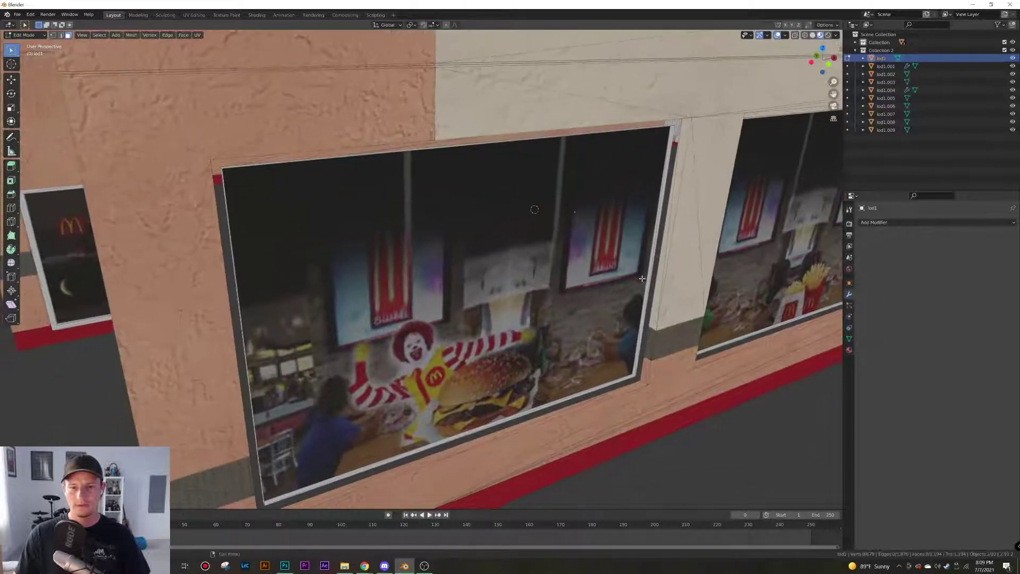
pyautogui.click(660, 204)
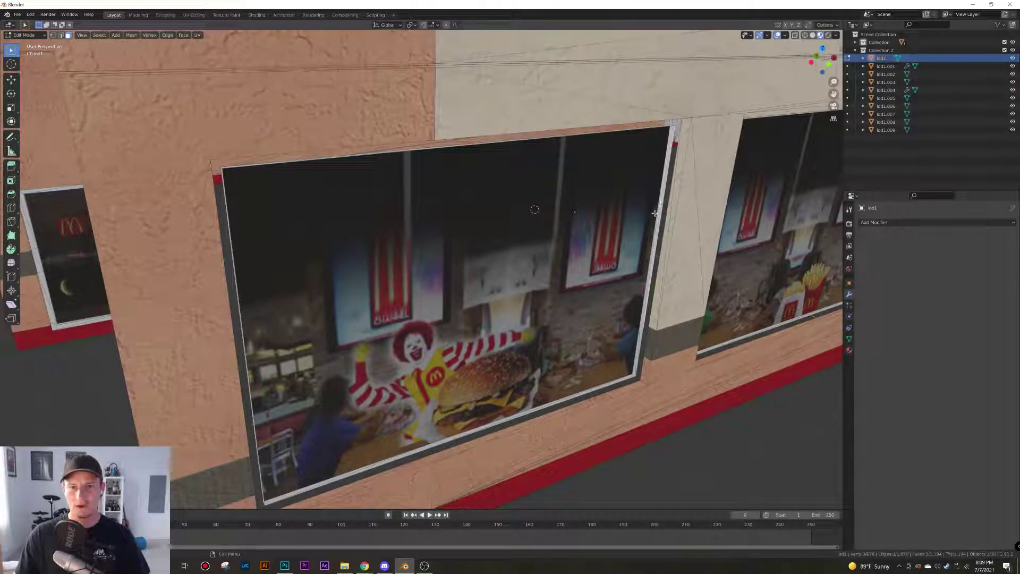
pyautogui.click(592, 245)
pyautogui.scroll(-2, 594, 244)
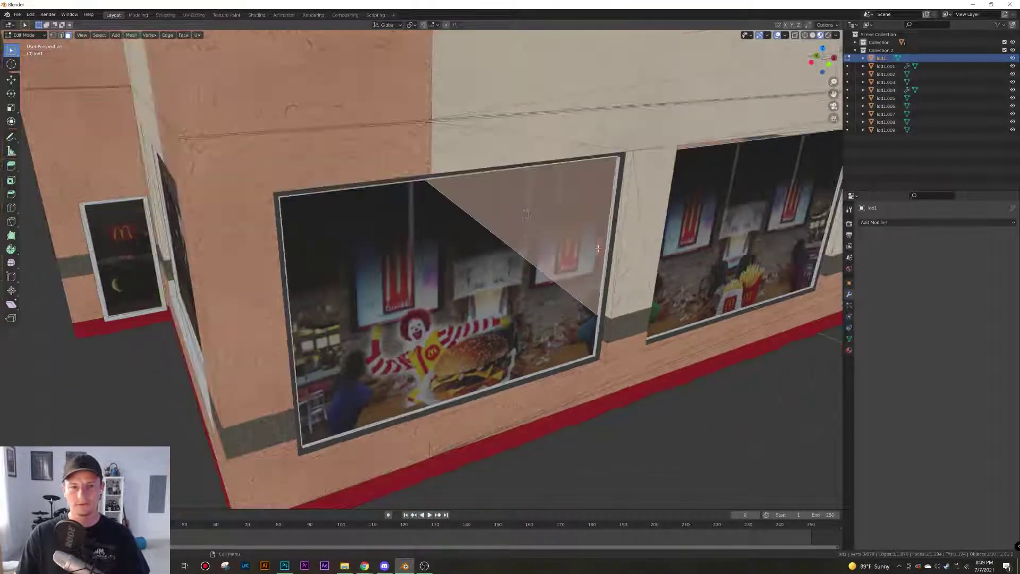
pyautogui.press('KP_3')
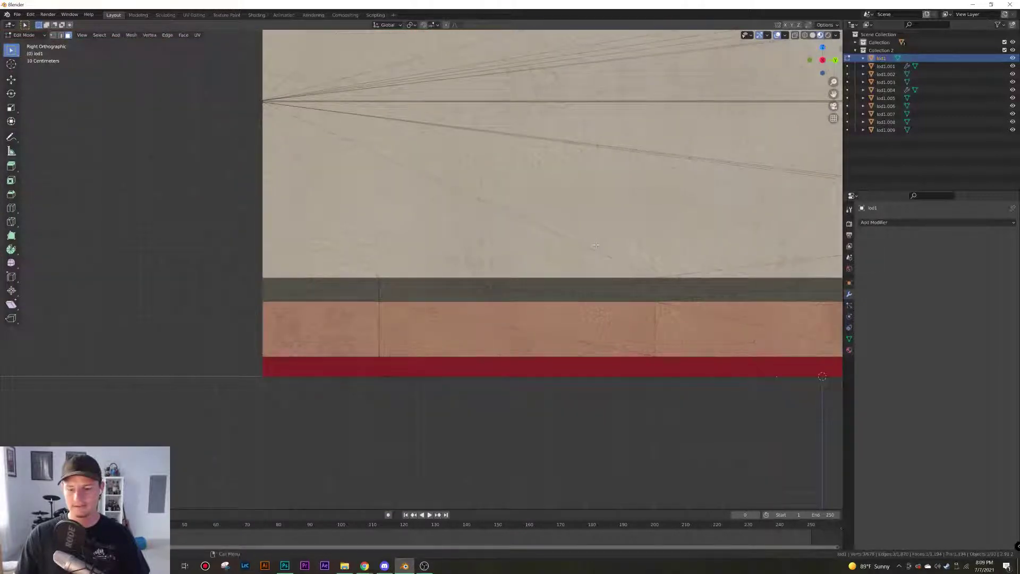
pyautogui.press('KP_1')
pyautogui.scroll(-3, 488, 234)
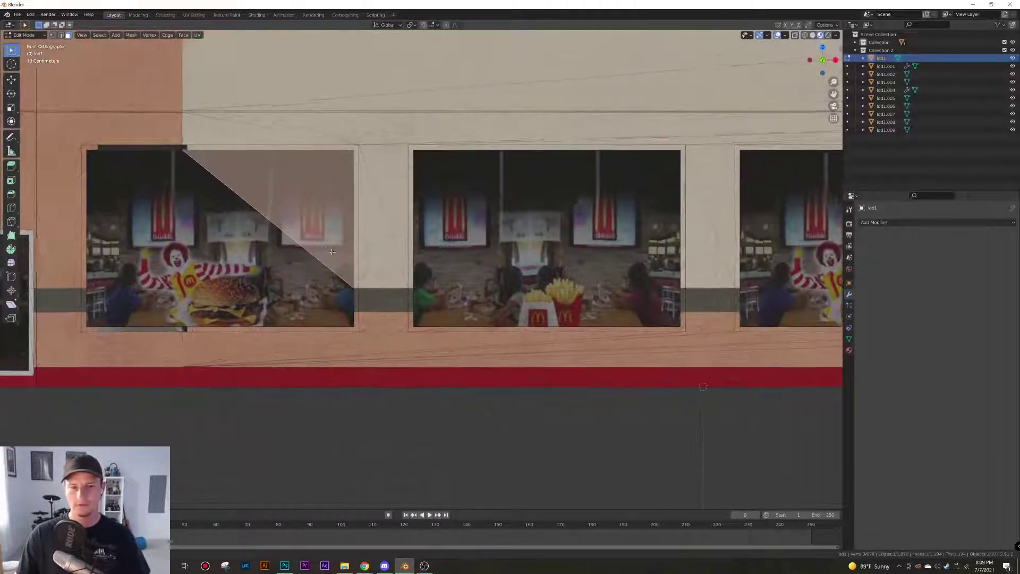
pyautogui.keyDown('shift'); pyautogui.click(513, 252); pyautogui.keyUp('shift')
pyautogui.keyDown('shift'); pyautogui.click(712, 259); pyautogui.keyUp('shift')
pyautogui.keyDown('shift'); pyautogui.moveTo(712, 260); pyautogui.dragTo(458, 249, button='middle'); pyautogui.keyUp('shift')
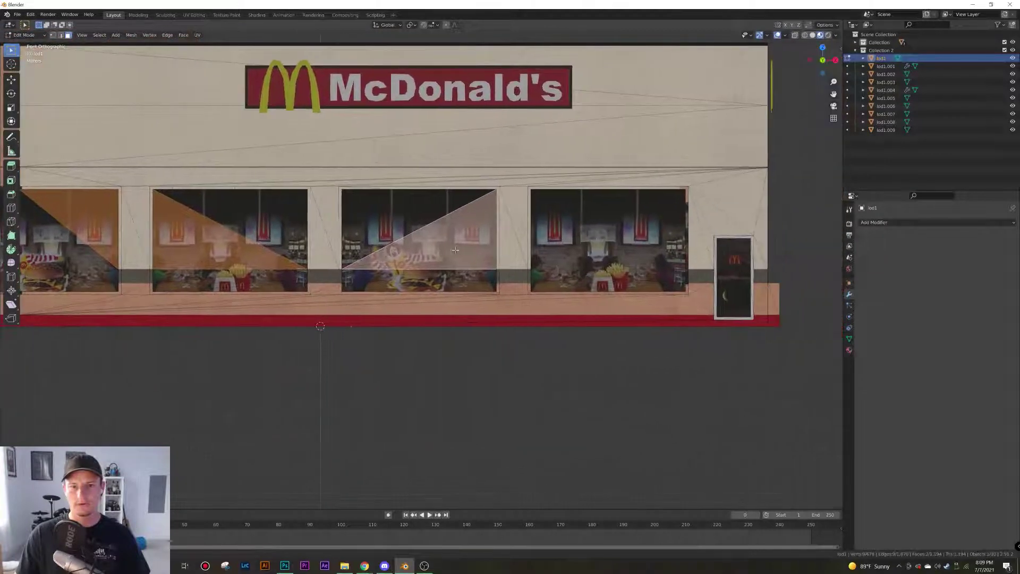
pyautogui.keyDown('shift'); pyautogui.click(632, 249); pyautogui.keyUp('shift')
pyautogui.keyDown('shift'); pyautogui.moveTo(384, 249); pyautogui.dragTo(492, 264, button='middle'); pyautogui.keyUp('shift')
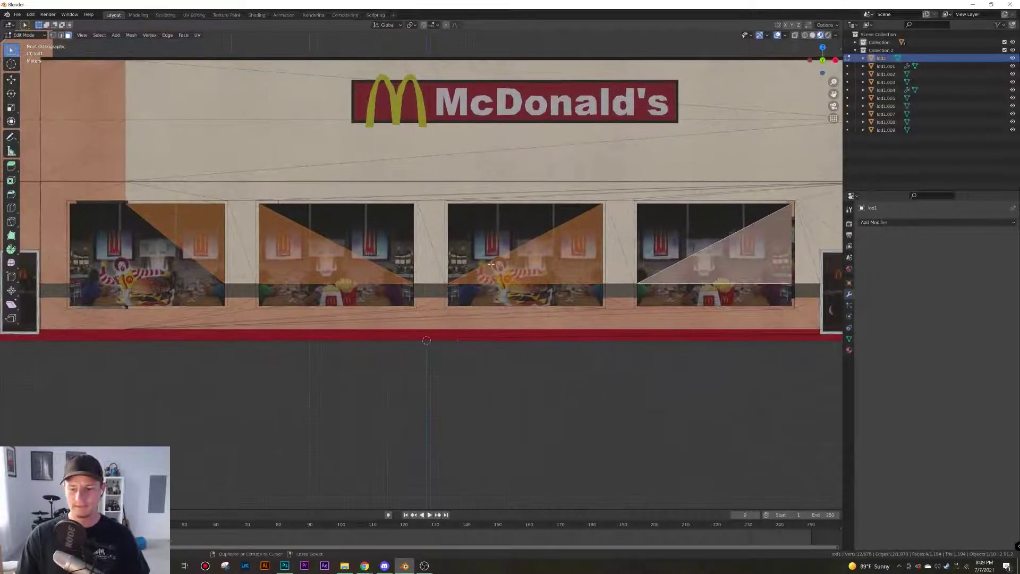
pyautogui.hotkey('ctrl', 'l')
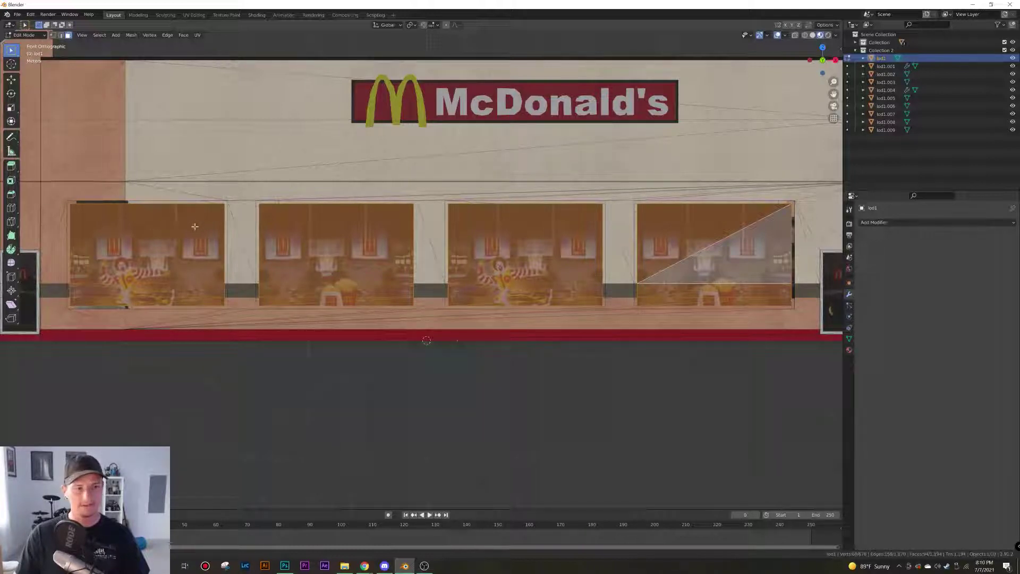
pyautogui.moveTo(203, 220); pyautogui.dragTo(90, 300)
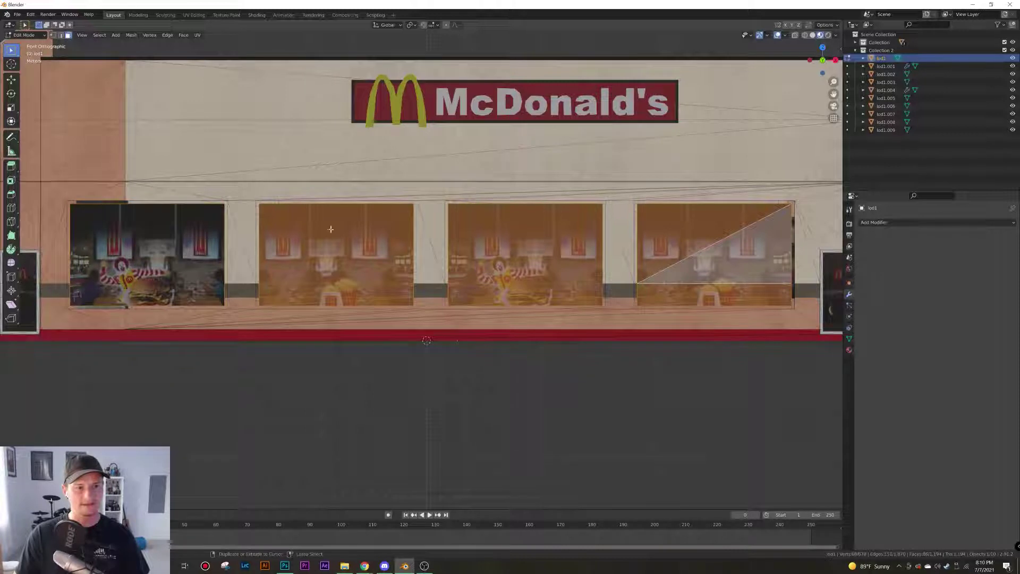
pyautogui.keyDown('ctrl'); pyautogui.moveTo(393, 223); pyautogui.dragTo(306, 299); pyautogui.keyUp('ctrl')
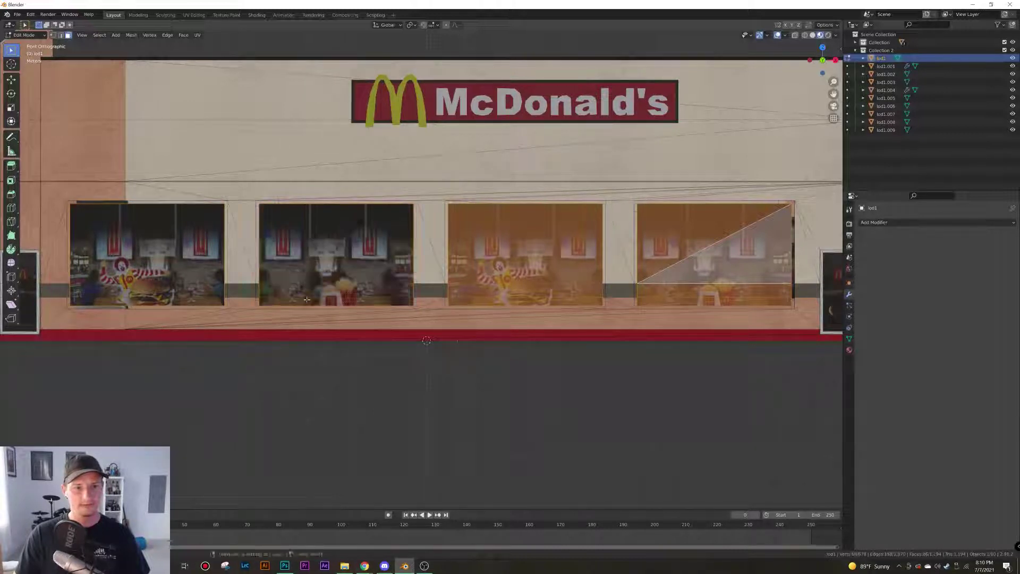
pyautogui.keyDown('ctrl'); pyautogui.moveTo(466, 222); pyautogui.dragTo(587, 304); pyautogui.keyUp('ctrl')
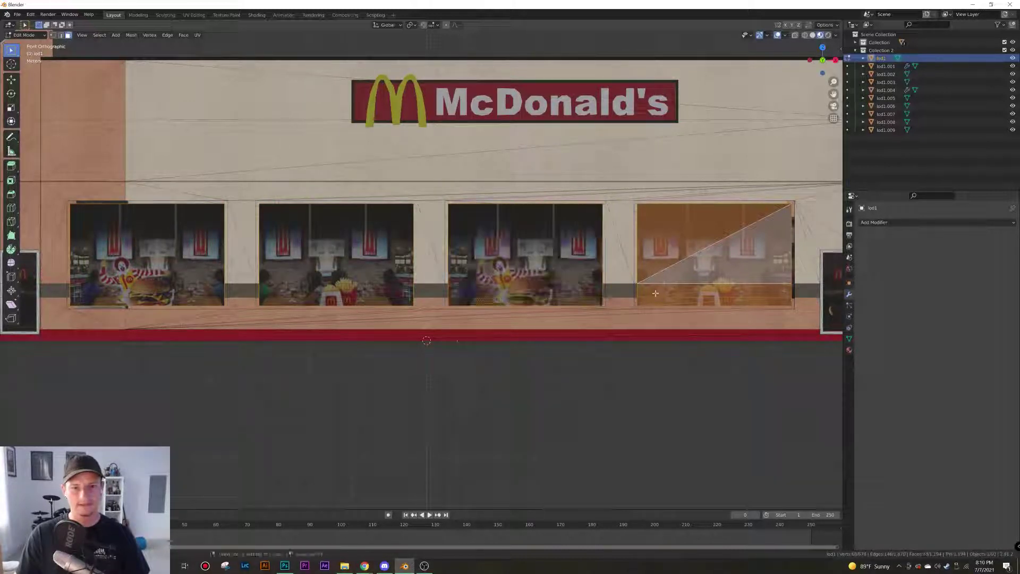
pyautogui.keyDown('ctrl'); pyautogui.moveTo(662, 227); pyautogui.dragTo(768, 301); pyautogui.keyUp('ctrl')
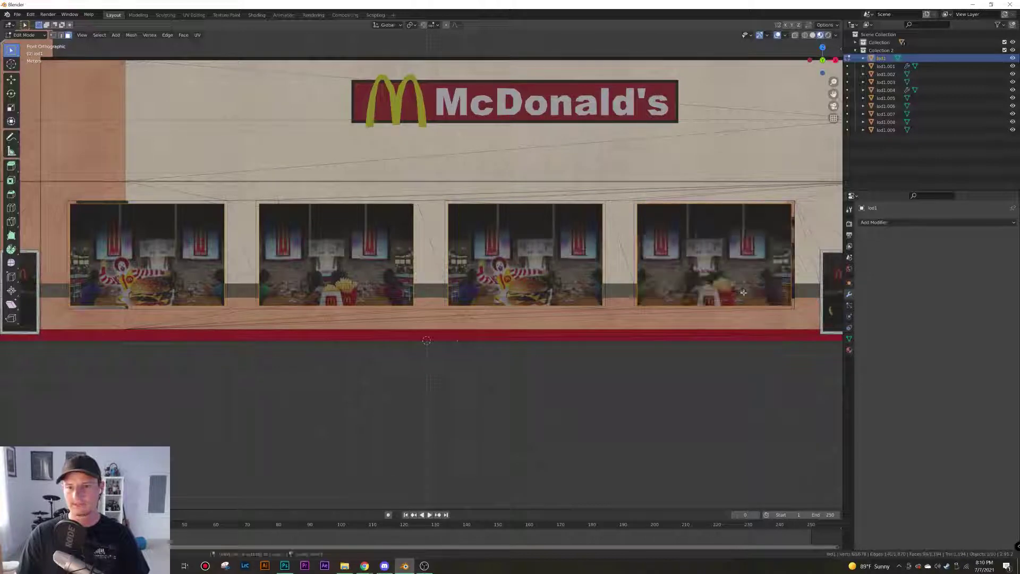
pyautogui.moveTo(769, 301); pyautogui.dragTo(534, 323, button='middle')
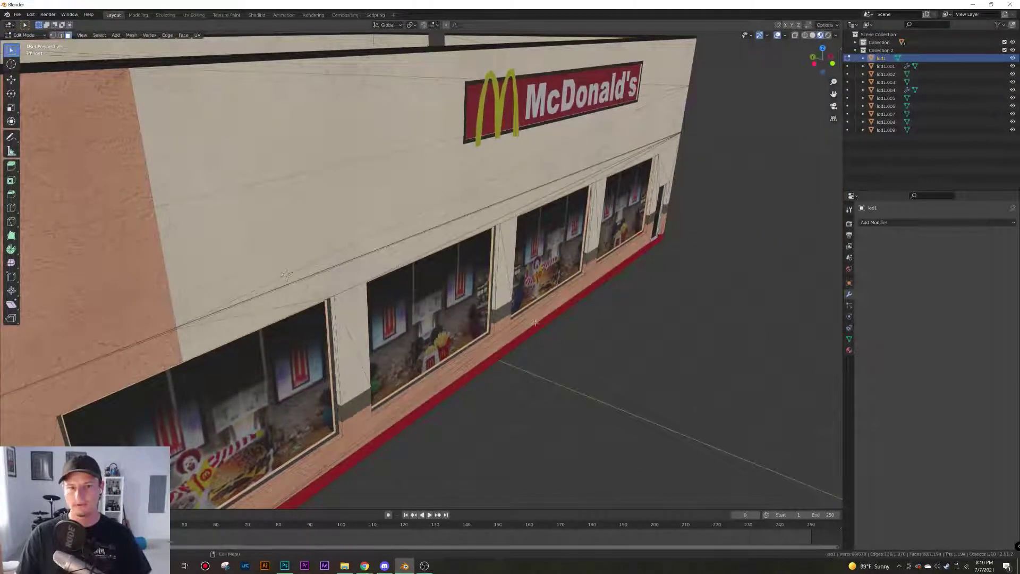
pyautogui.press('x')
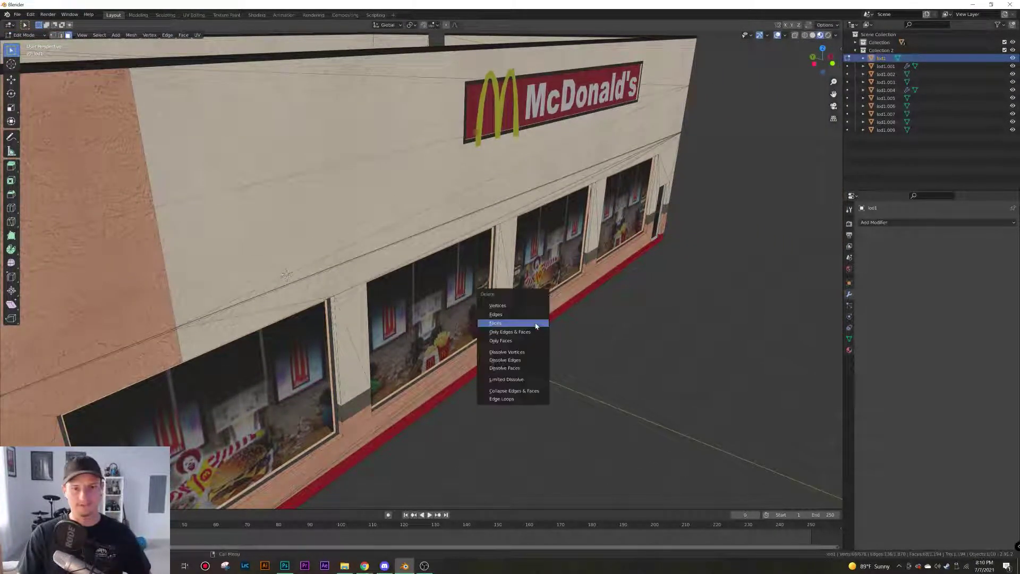
pyautogui.click(536, 326)
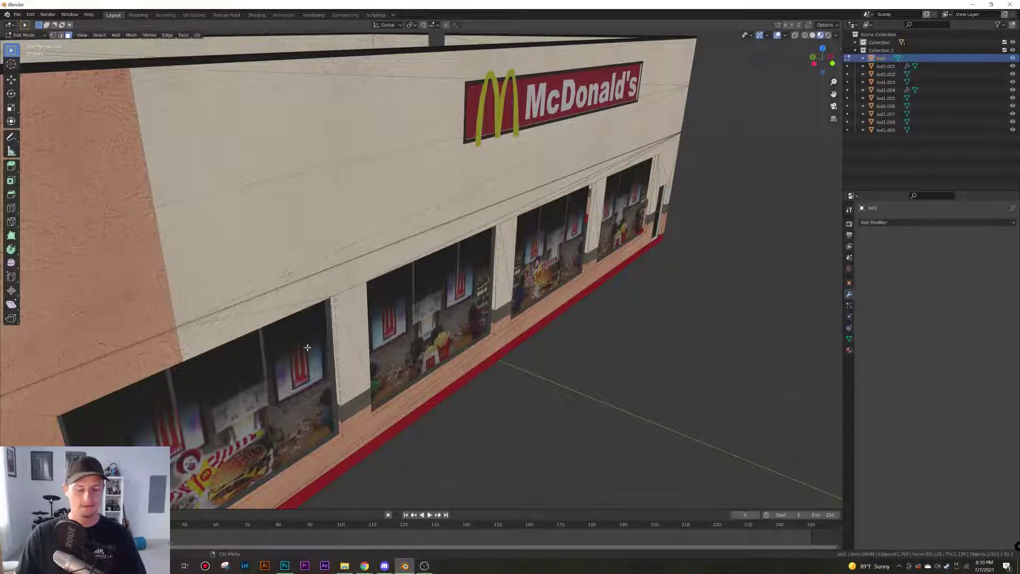
pyautogui.press('Tab')
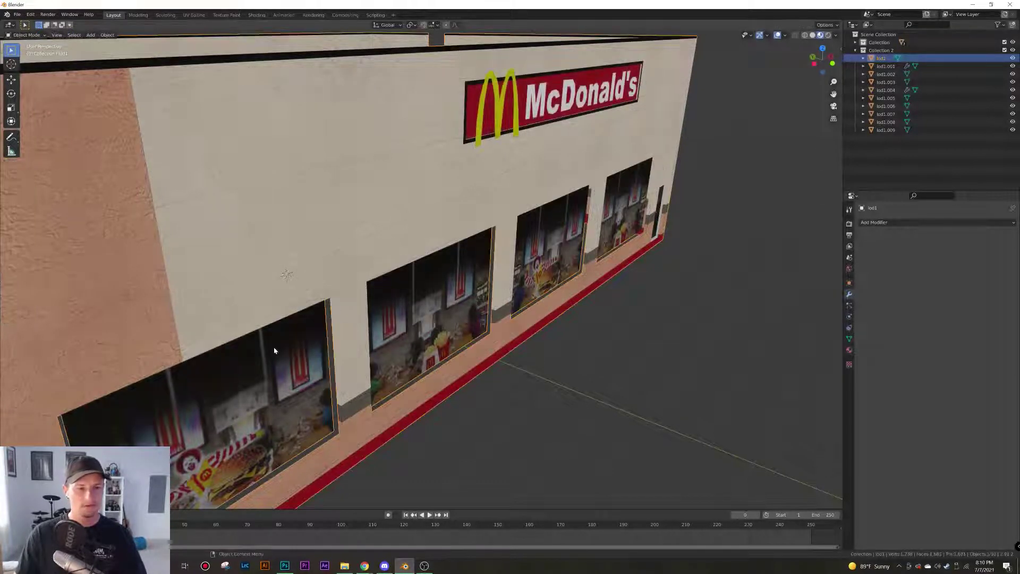
# In Edit Mode, select the glass of the four large front windows and grow the selection to cover each complete pane
pyautogui.press('Tab')
pyautogui.click(298, 361)
pyautogui.click(577, 236)
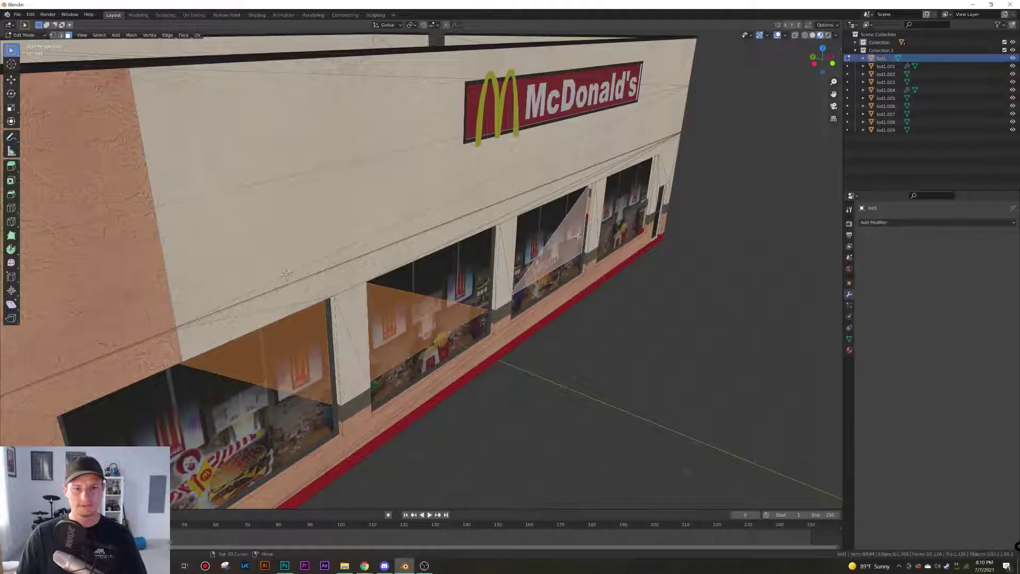
pyautogui.click(643, 209)
pyautogui.press('KP_1')
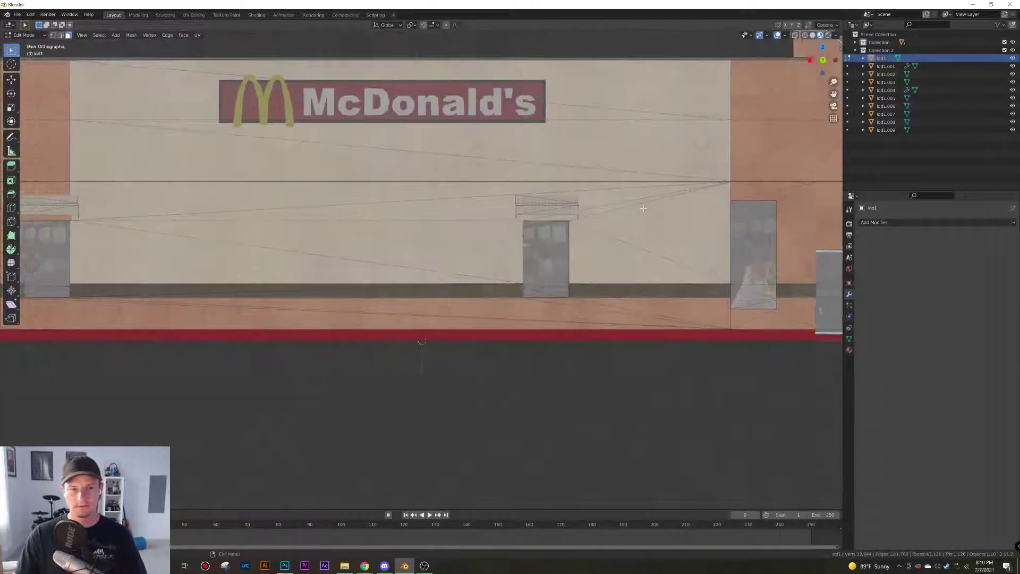
pyautogui.press('ctrl+KP_Add')
pyautogui.press('ctrl+KP_Add')
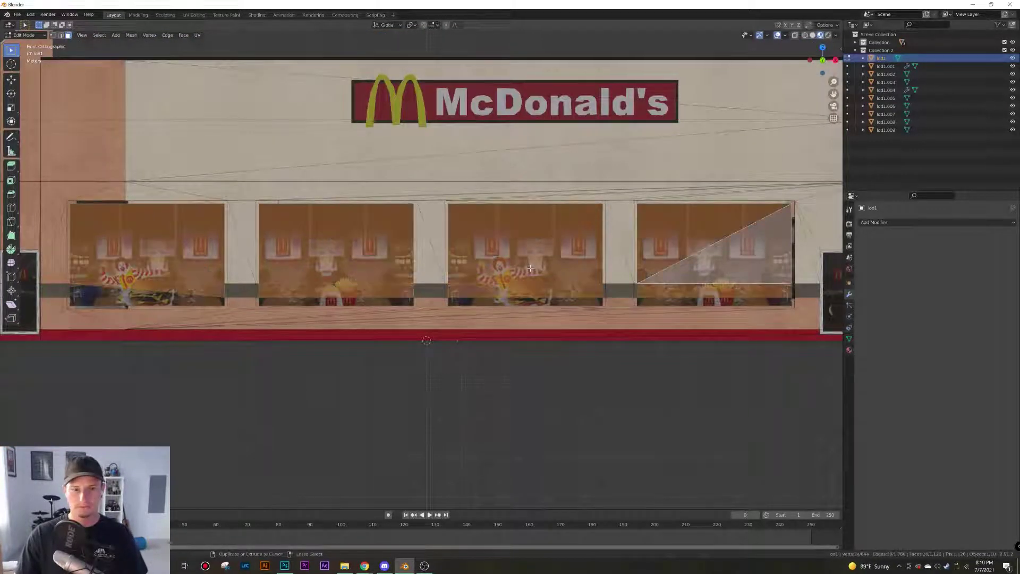
# Set the transform pivot point to Individual Origins so that each selected front pane scales about its own centre
pyautogui.press('s')
pyautogui.rightClick(654, 236)
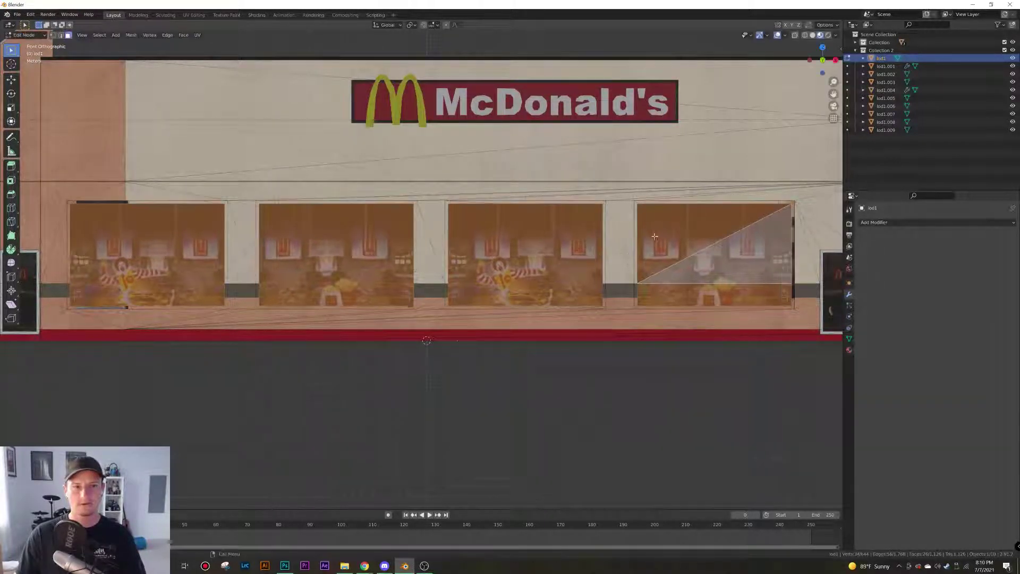
pyautogui.click(415, 28)
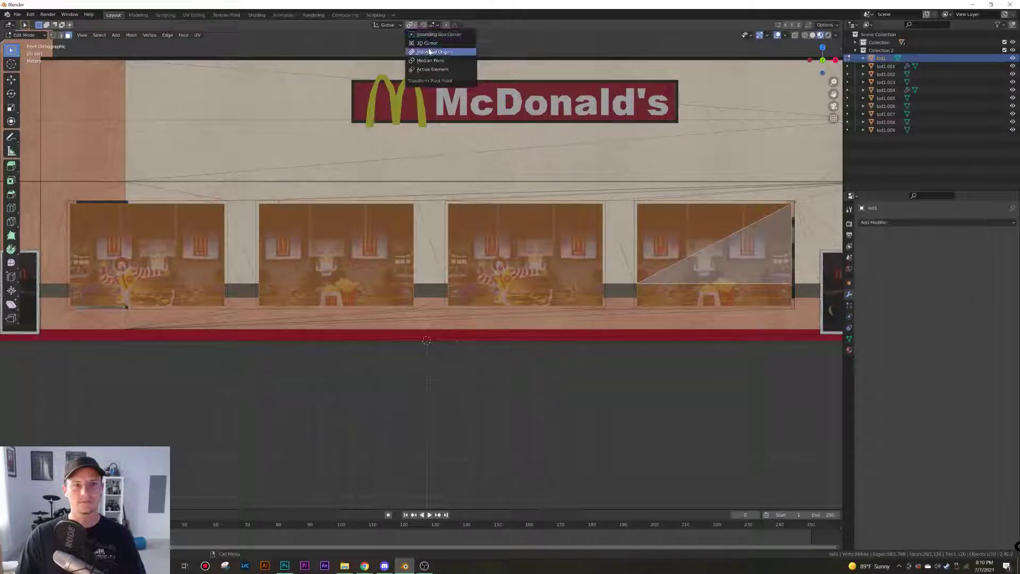
pyautogui.click(428, 49)
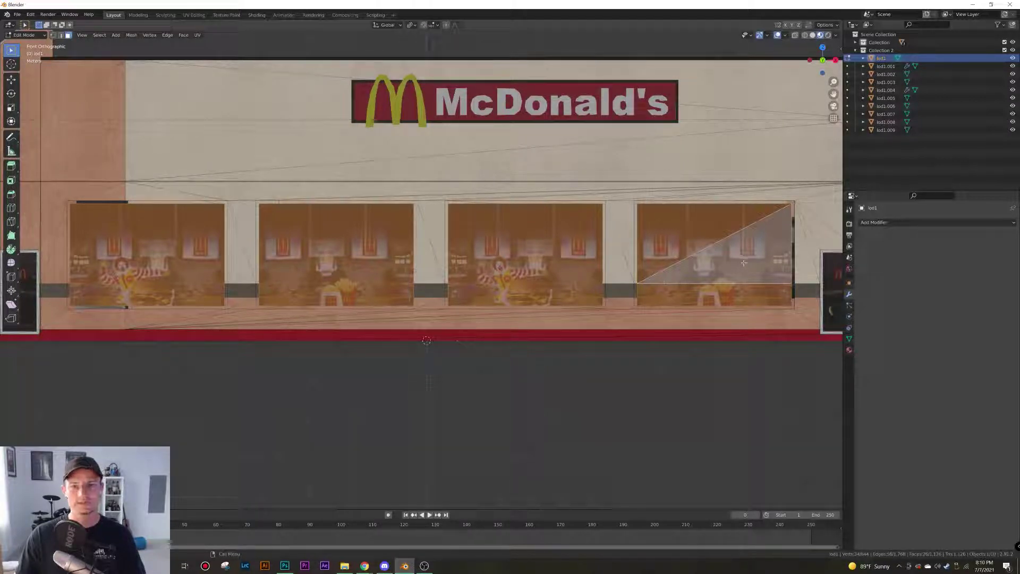
pyautogui.press('s')
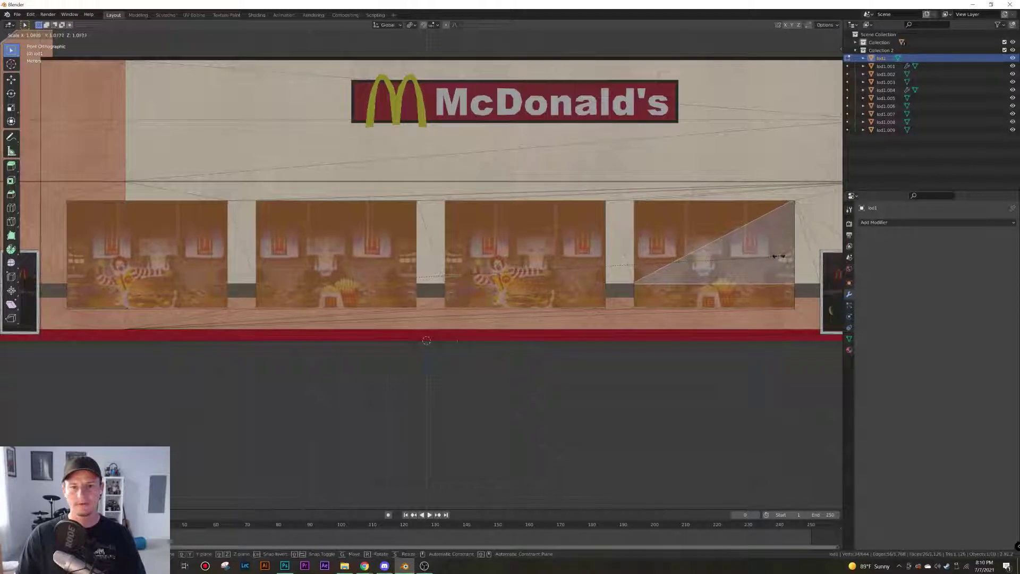
pyautogui.rightClick(722, 259)
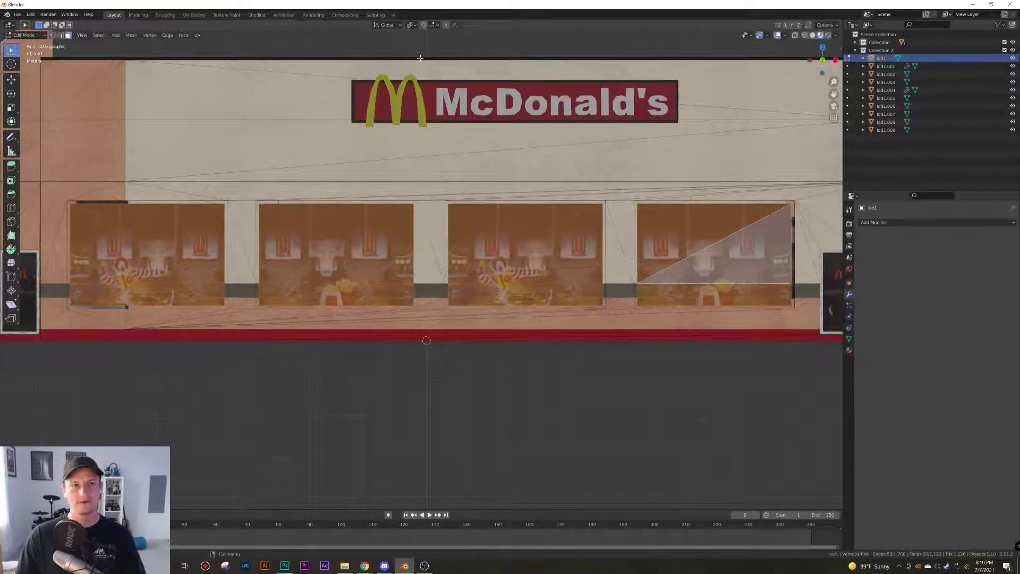
pyautogui.click(414, 25)
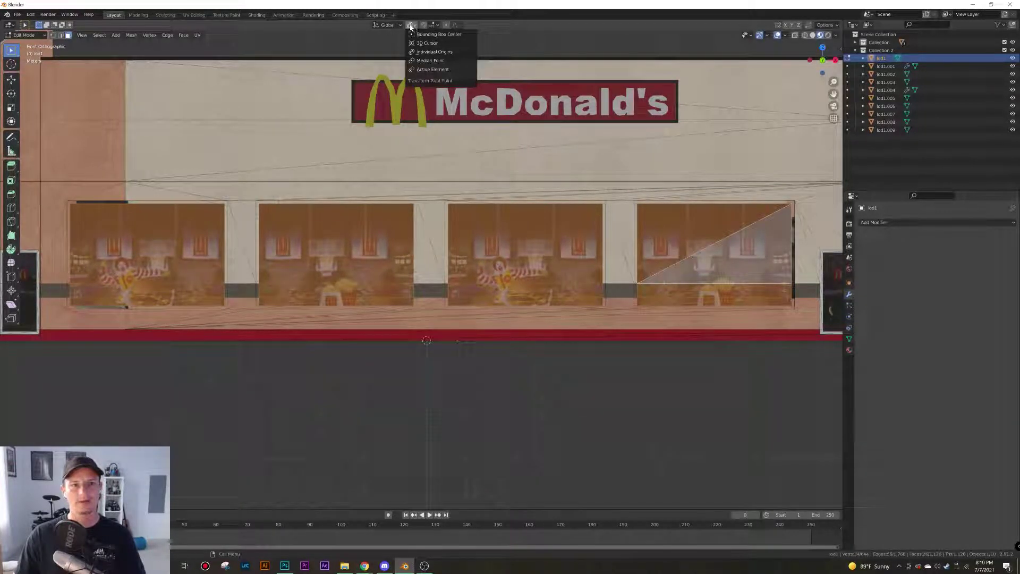
pyautogui.click(452, 53)
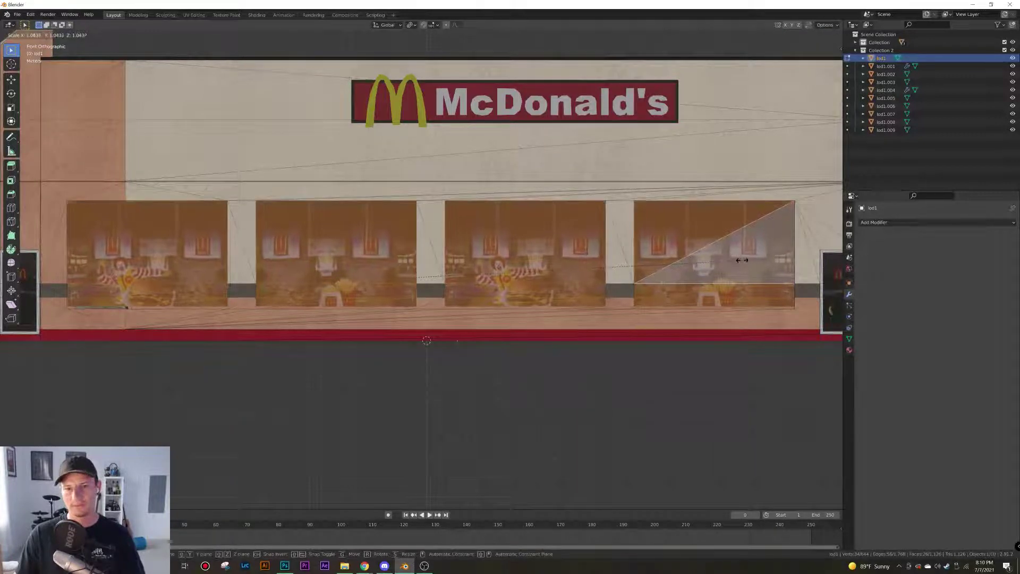
# Try rotating the four front panes around the Z axis, each about its own origin
pyautogui.moveTo(729, 263); pyautogui.dragTo(651, 285, button='middle')
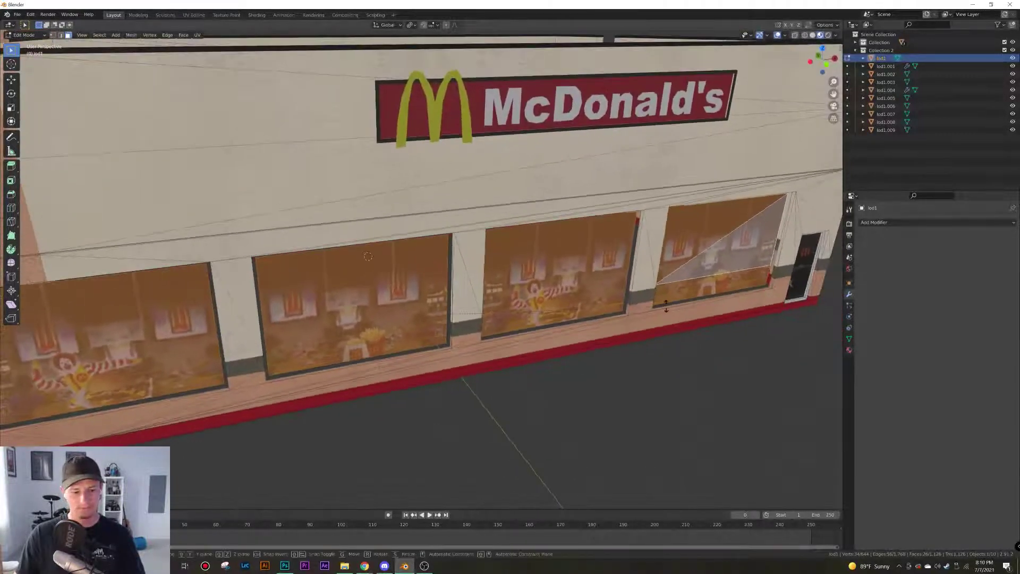
pyautogui.press('r')
pyautogui.press('z')
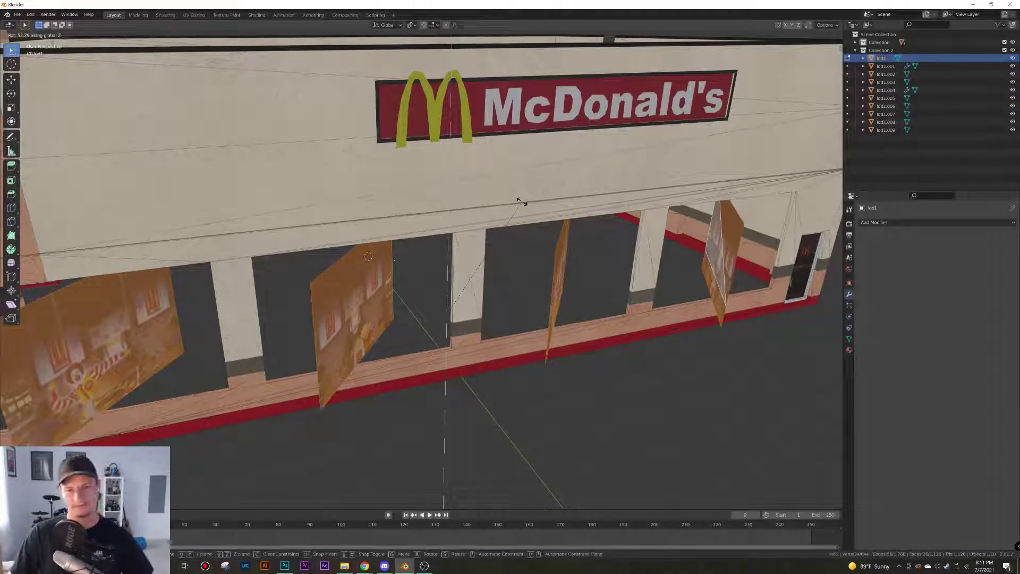
pyautogui.press('Escape')
pyautogui.press('KP_1')
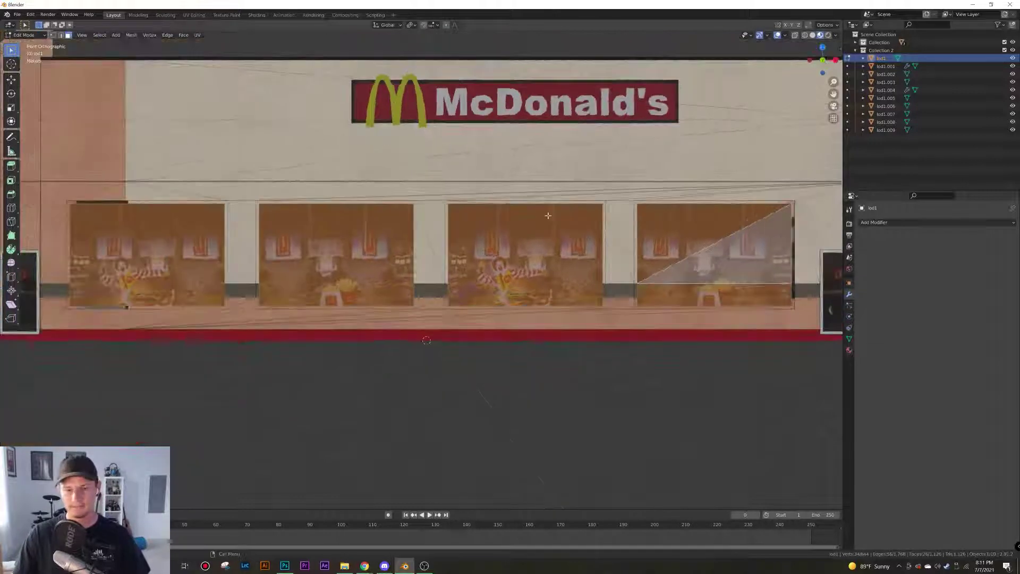
# Scale the four front panes by about 1.05 to fill their openings and move them along the Y axis to the outer wall surface
pyautogui.press('s')
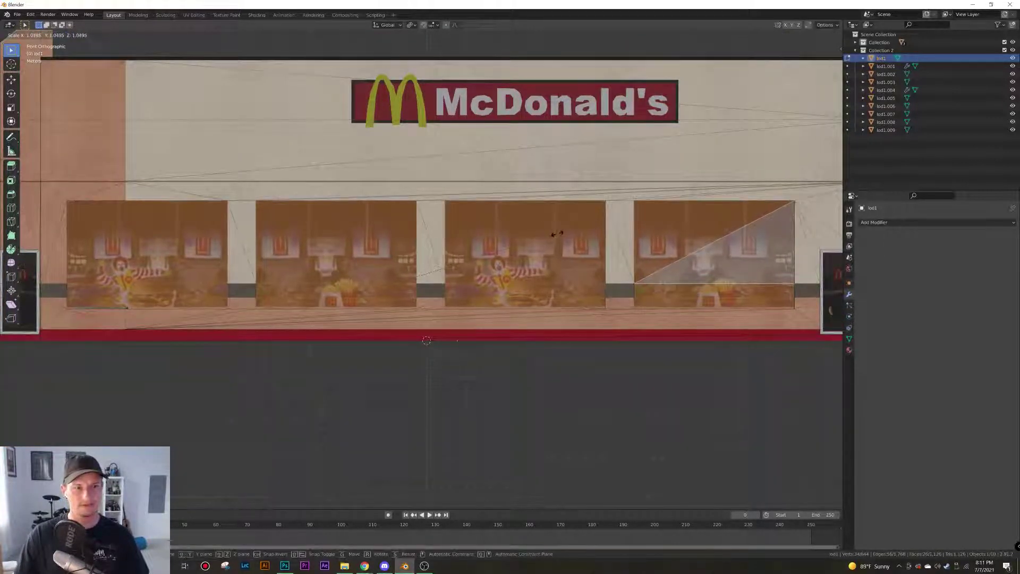
pyautogui.press('Escape')
pyautogui.moveTo(564, 232); pyautogui.dragTo(581, 327, button='middle')
pyautogui.press('g')
pyautogui.press('y')
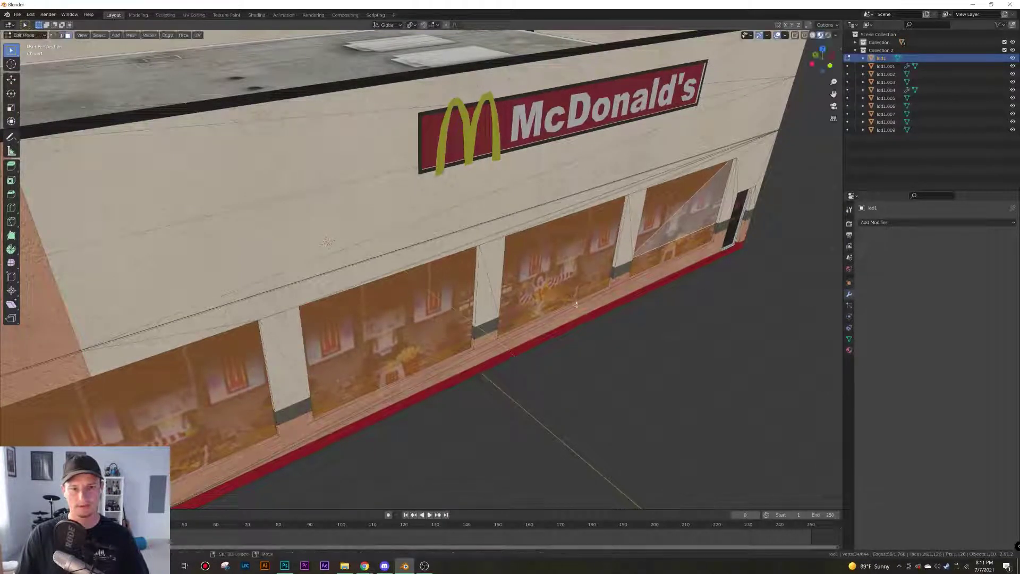
pyautogui.click(574, 303)
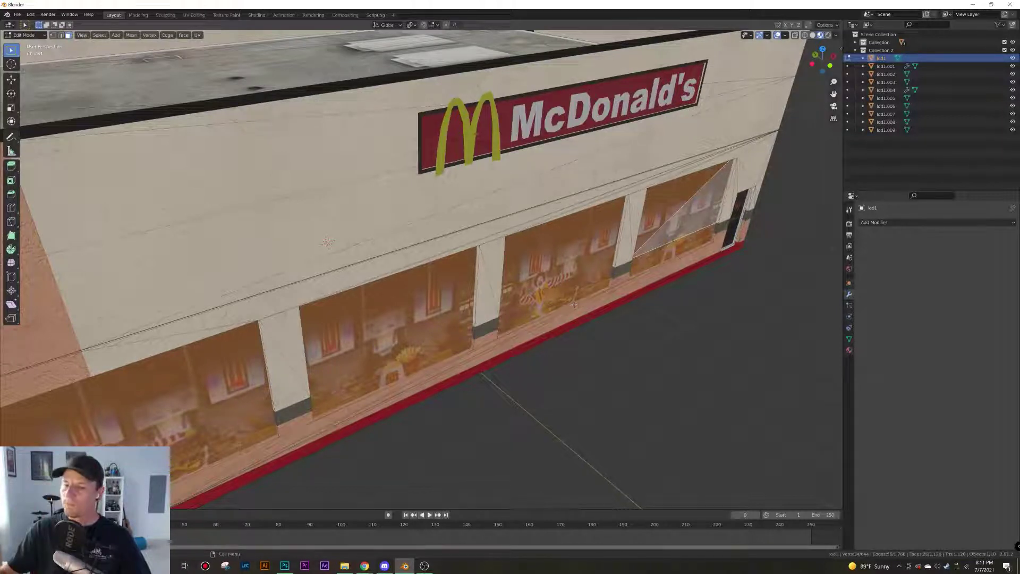
# In the left view, select the white frame faces around both large side windows, leaving out the glass, and delete them
pyautogui.scroll(-4, 621, 299)
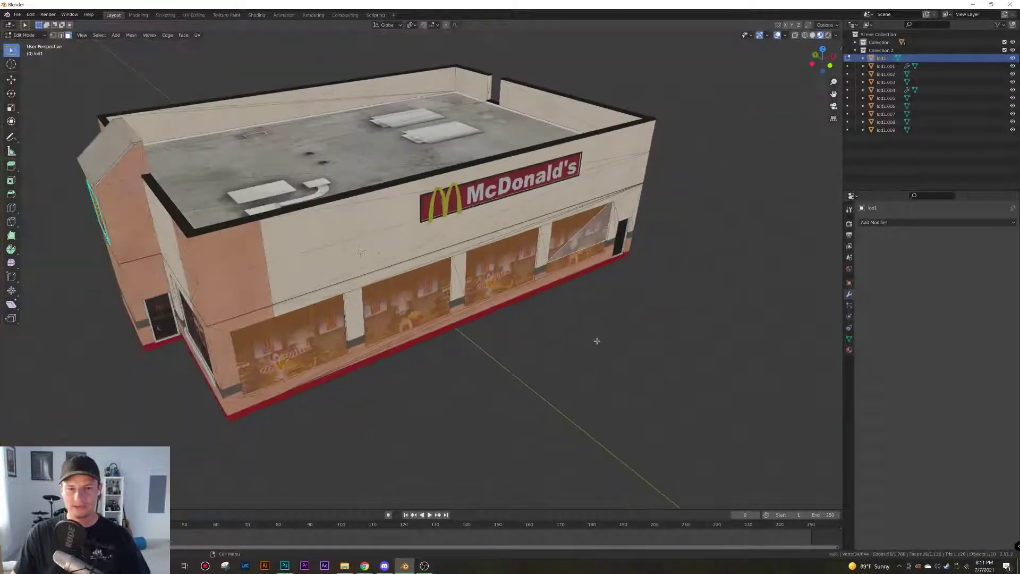
pyautogui.click(596, 339)
pyautogui.moveTo(372, 315); pyautogui.dragTo(424, 297, button='middle')
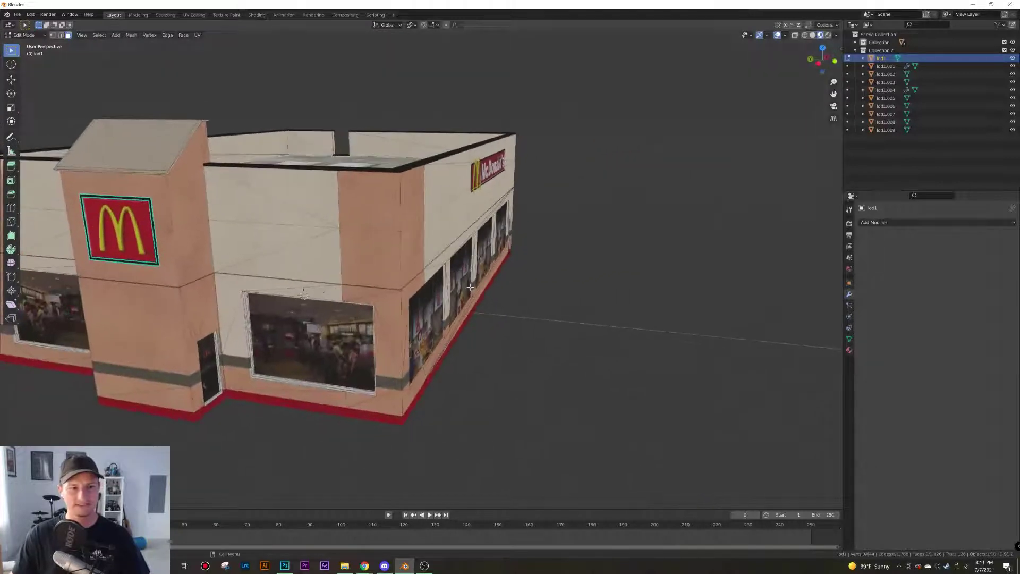
pyautogui.moveTo(366, 354); pyautogui.dragTo(384, 346, button='middle')
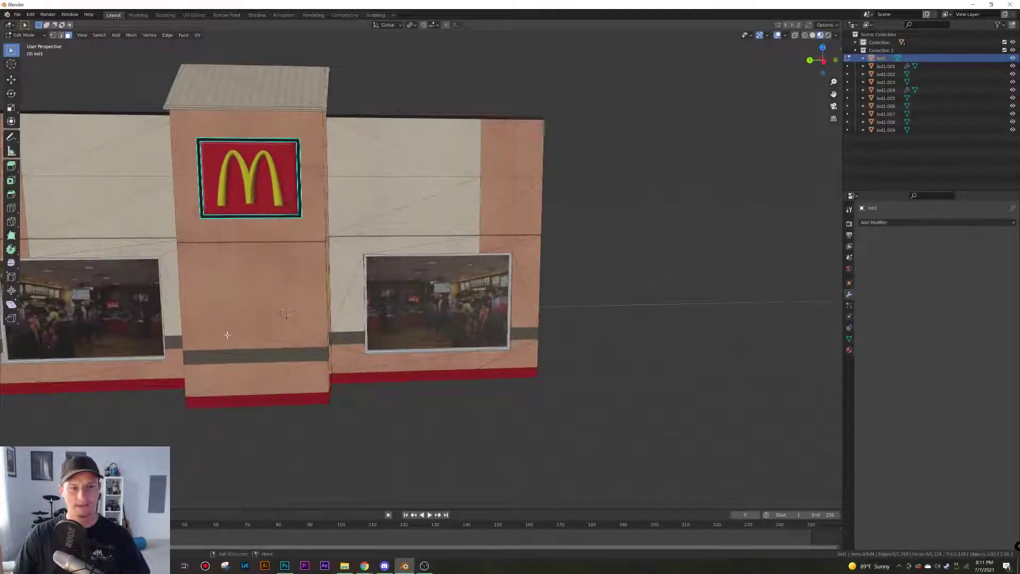
pyautogui.moveTo(226, 335); pyautogui.dragTo(366, 329, button='middle')
pyautogui.press('KP_1')
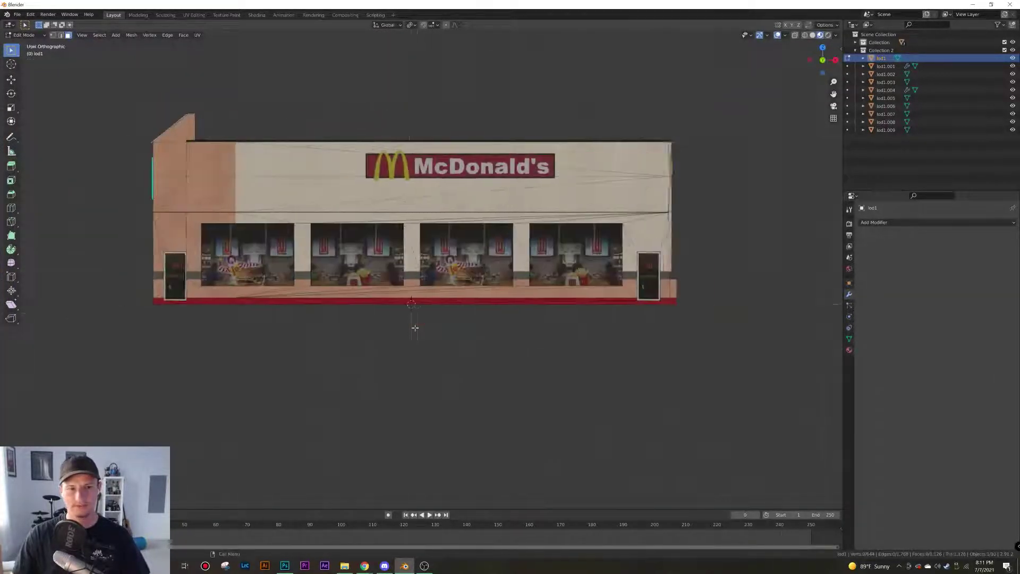
pyautogui.press('KP_3')
pyautogui.press('ctrl+KP_3')
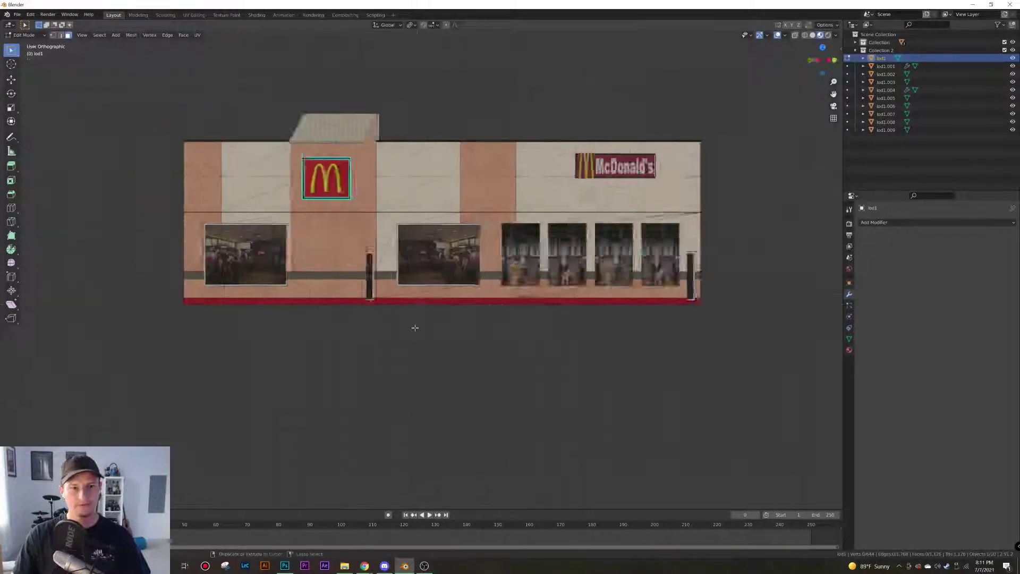
pyautogui.scroll(5, 409, 328)
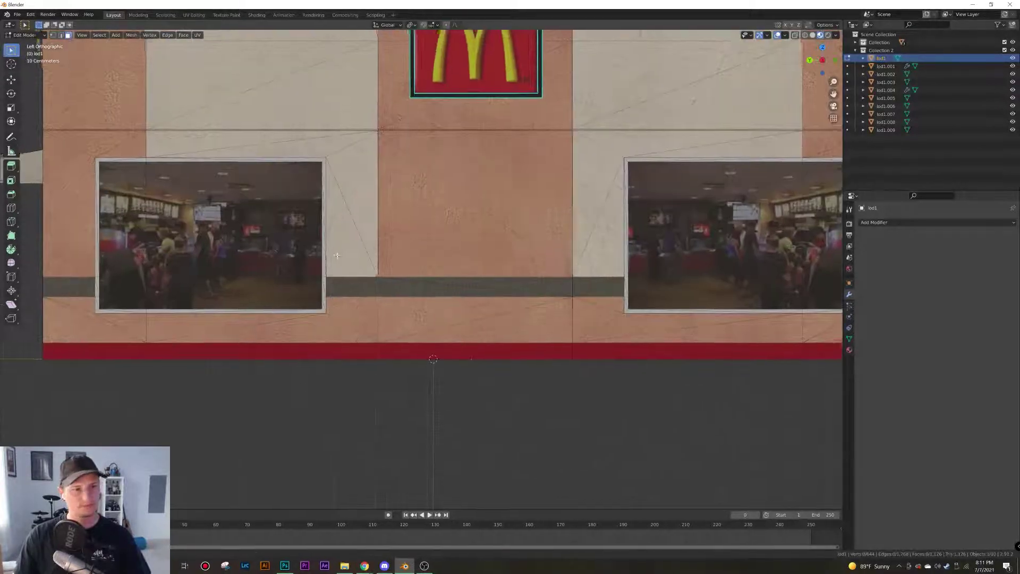
pyautogui.scroll(1, 171, 203)
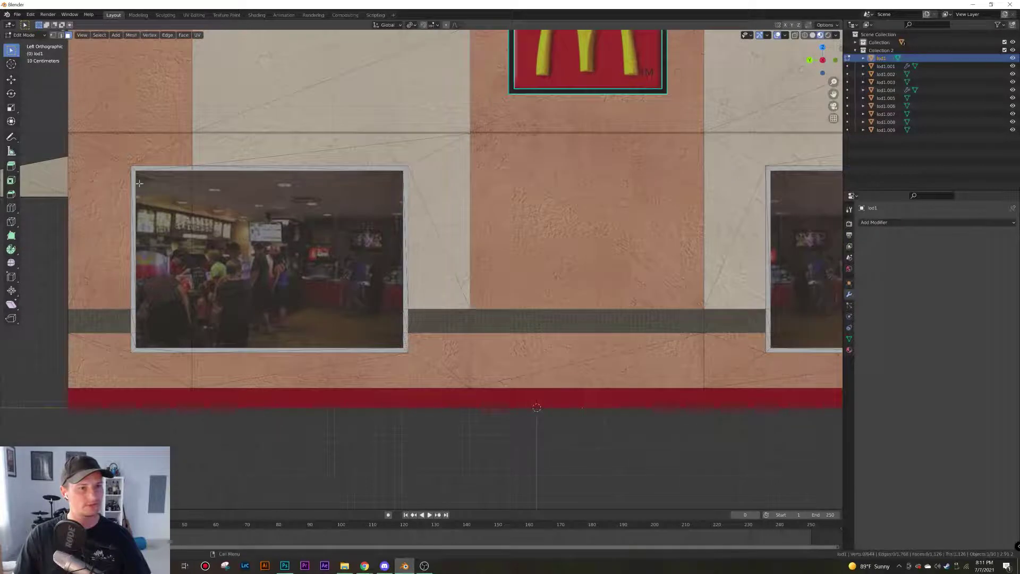
pyautogui.scroll(1, 124, 177)
pyautogui.moveTo(73, 147); pyautogui.dragTo(99, 226)
pyautogui.keyDown('shift'); pyautogui.moveTo(354, 250); pyautogui.dragTo(2, 257, button='middle'); pyautogui.keyUp('shift')
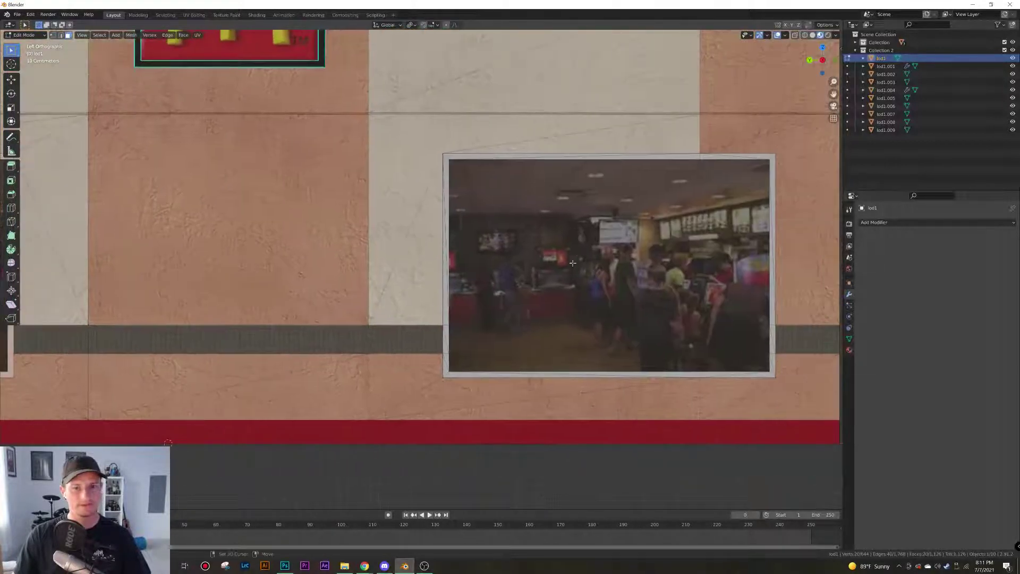
pyautogui.keyDown('shift'); pyautogui.moveTo(502, 213); pyautogui.dragTo(430, 213, button='middle'); pyautogui.keyUp('shift')
pyautogui.moveTo(373, 154); pyautogui.dragTo(404, 219)
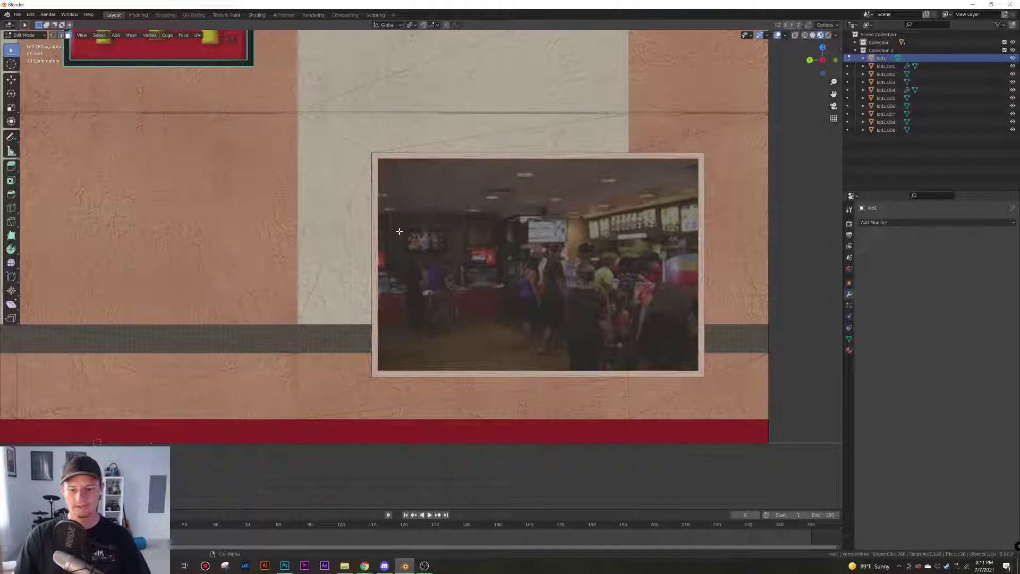
pyautogui.press('x')
pyautogui.click(400, 234)
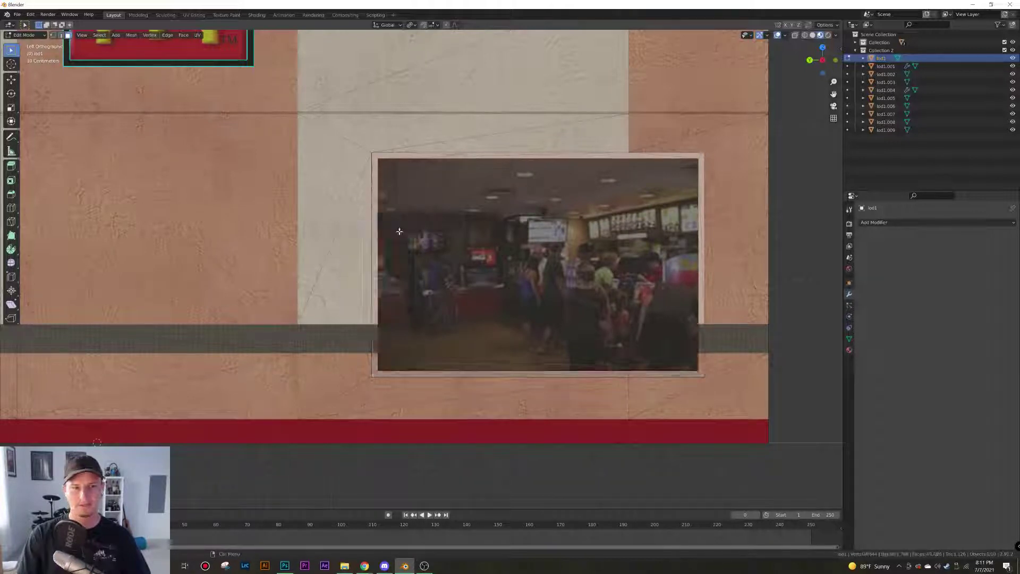
# Select the glass of both large side windows and grow the selection to include their connected inner frame faces
pyautogui.click(515, 228)
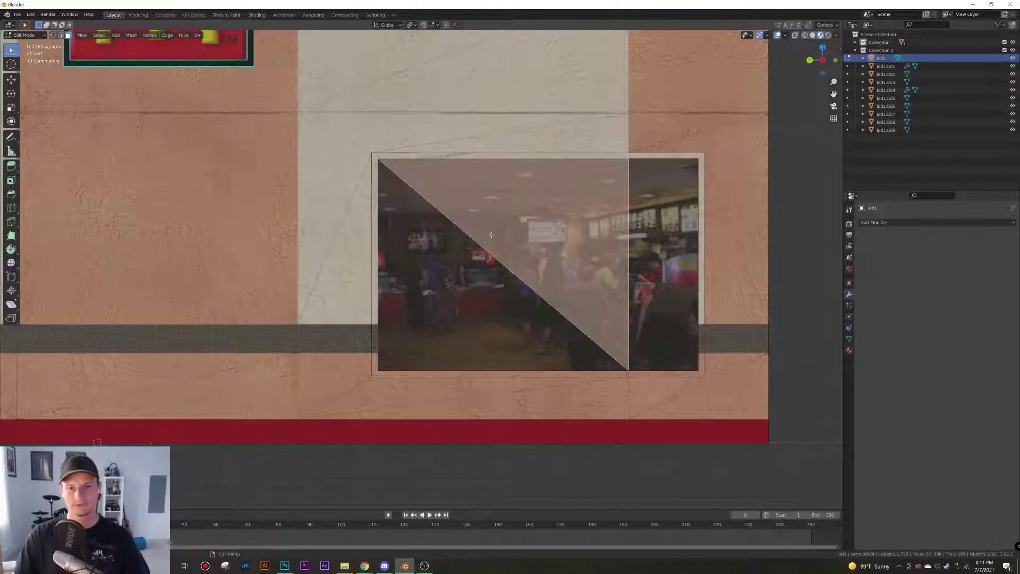
pyautogui.keyDown('shift'); pyautogui.moveTo(510, 229); pyautogui.dragTo(750, 240, button='middle'); pyautogui.keyUp('shift')
pyautogui.keyDown('shift'); pyautogui.click(130, 263); pyautogui.keyUp('shift')
pyautogui.press('f')
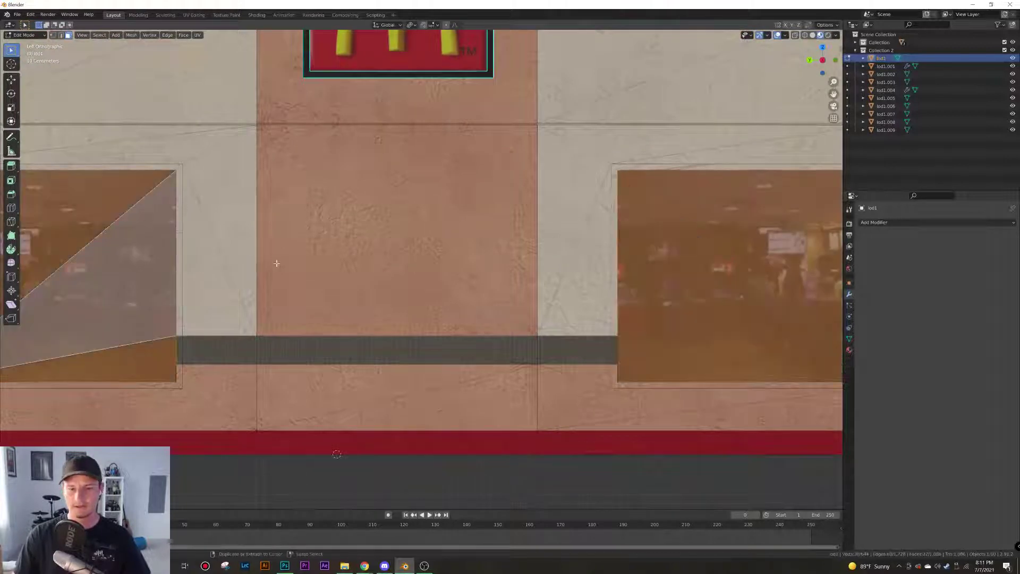
pyautogui.press('ctrl+KP_Add')
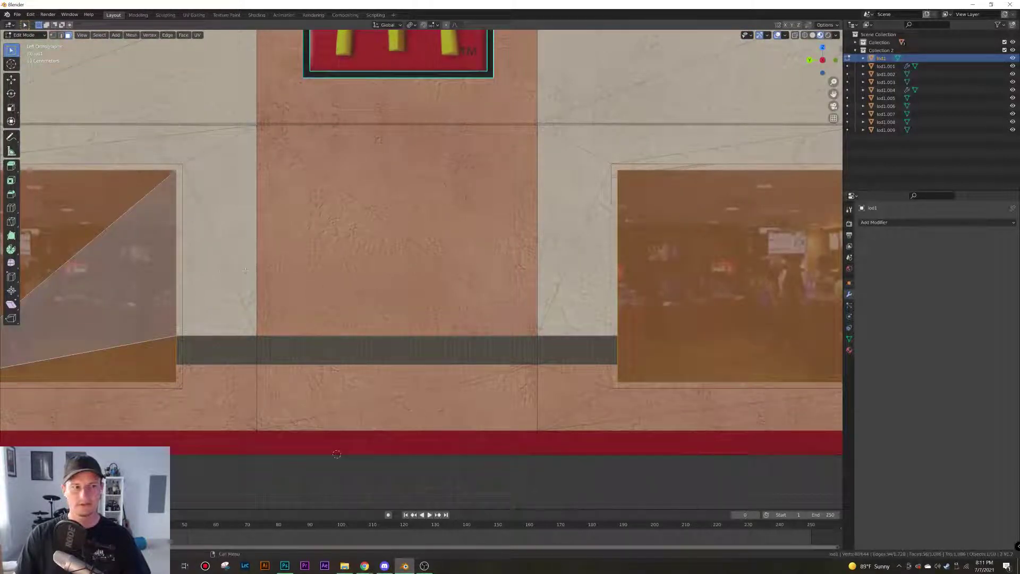
# Remove the glass of both side windows from the selection and delete the remaining inner frame faces
pyautogui.keyDown('shift'); pyautogui.moveTo(276, 263); pyautogui.dragTo(602, 234, button='middle'); pyautogui.keyUp('shift')
pyautogui.keyDown('ctrl'); pyautogui.moveTo(479, 345); pyautogui.dragTo(203, 262); pyautogui.keyUp('ctrl')
pyautogui.keyDown('shift'); pyautogui.moveTo(635, 259); pyautogui.dragTo(192, 247, button='middle'); pyautogui.keyUp('shift')
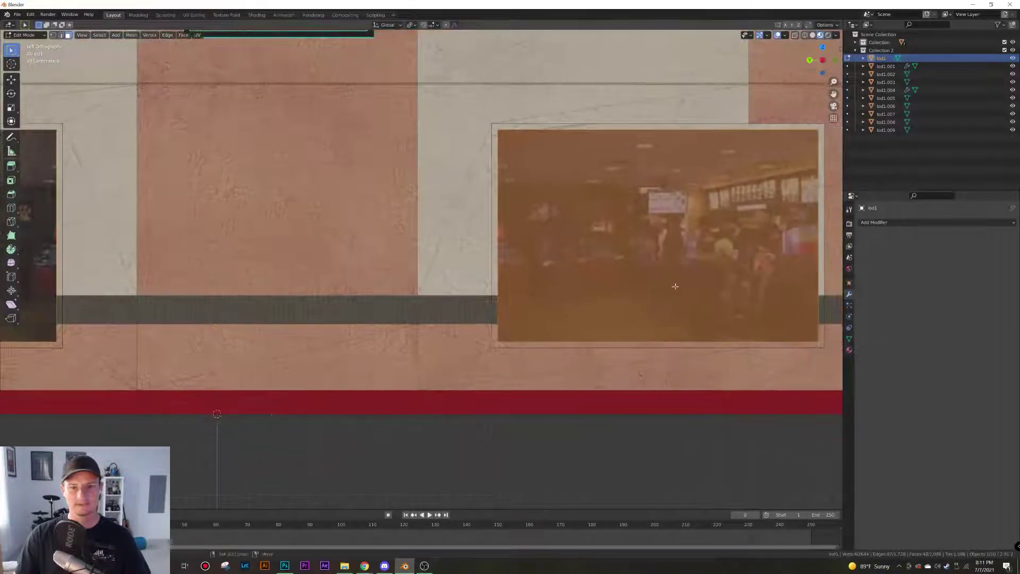
pyautogui.keyDown('shift'); pyautogui.moveTo(674, 285); pyautogui.dragTo(566, 293, button='middle'); pyautogui.keyUp('shift')
pyautogui.keyDown('ctrl'); pyautogui.moveTo(699, 342); pyautogui.dragTo(435, 237); pyautogui.keyUp('ctrl')
pyautogui.moveTo(555, 266); pyautogui.dragTo(593, 291, button='middle')
pyautogui.scroll(-13, 593, 291)
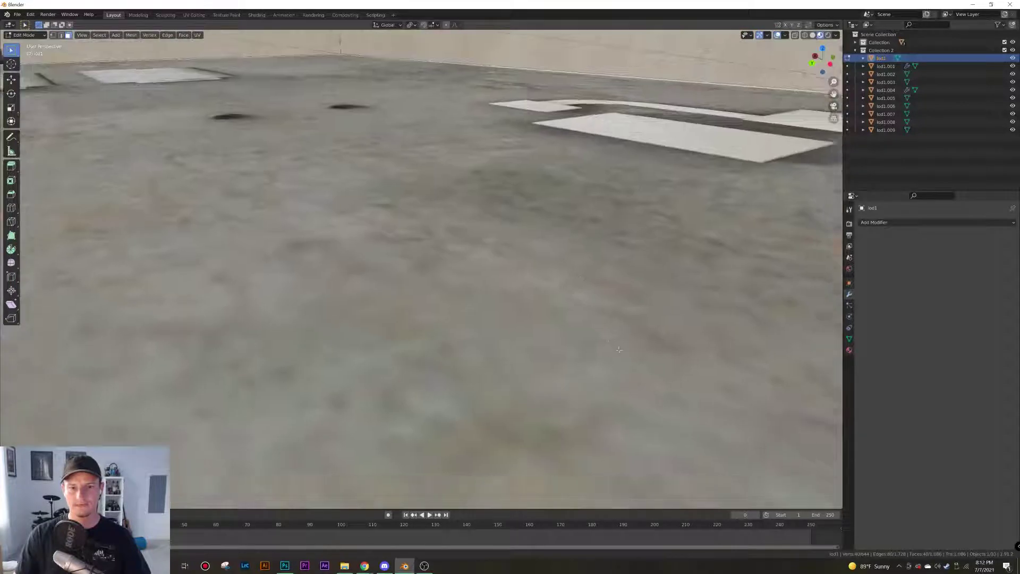
pyautogui.moveTo(501, 304); pyautogui.dragTo(573, 258, button='middle')
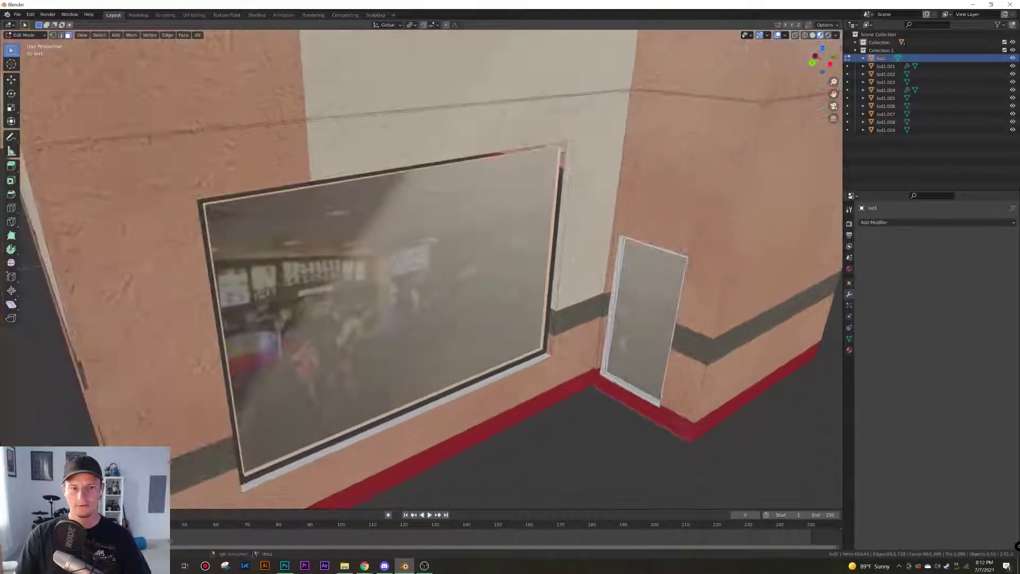
pyautogui.rightClick(541, 293)
pyautogui.click(540, 294)
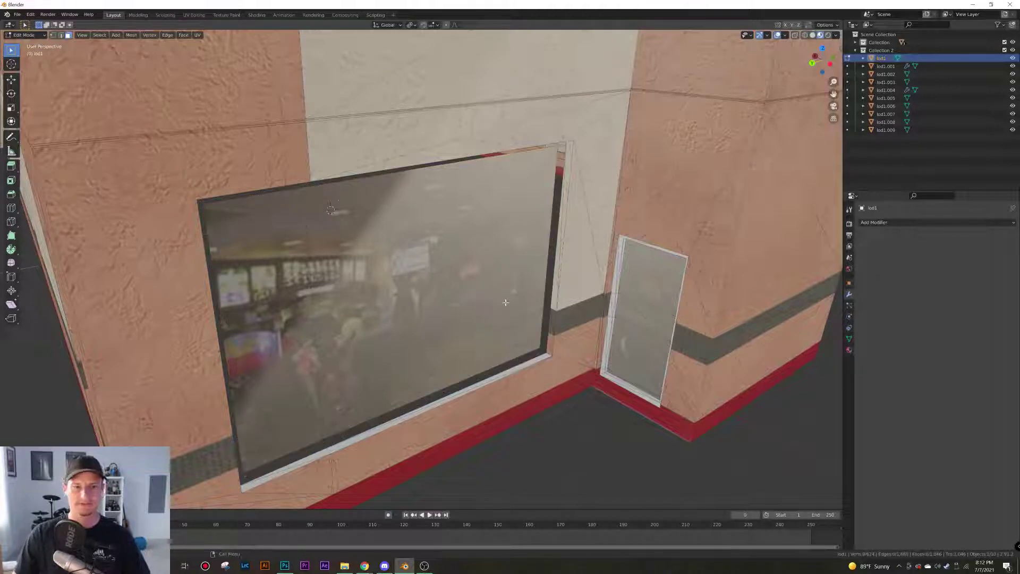
# Select the linked glass of both large side windows and scale it by about 1.04 to fill the openings
pyautogui.press('ctrl+KP_3')
pyautogui.scroll(-2, 494, 296)
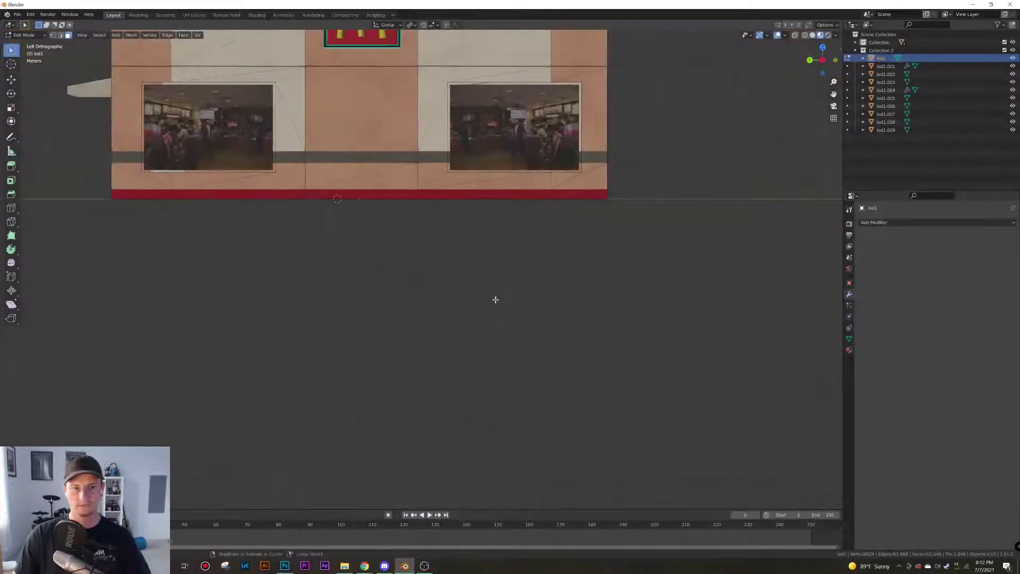
pyautogui.keyDown('shift'); pyautogui.moveTo(467, 198); pyautogui.dragTo(536, 351, button='middle'); pyautogui.keyUp('shift')
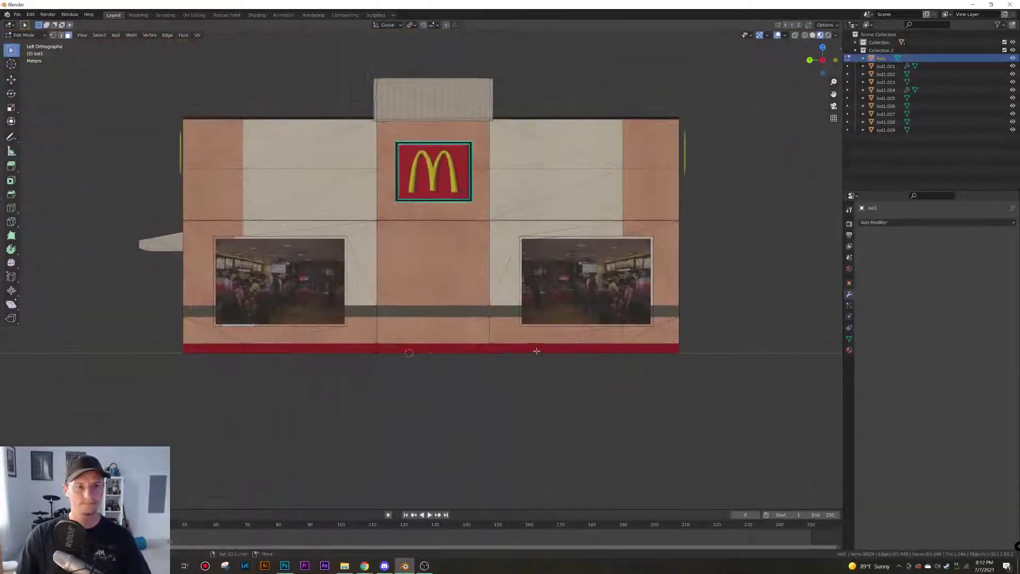
pyautogui.click(284, 290)
pyautogui.keyDown('shift'); pyautogui.click(604, 302); pyautogui.keyUp('shift')
pyautogui.hotkey('ctrl', 'l')
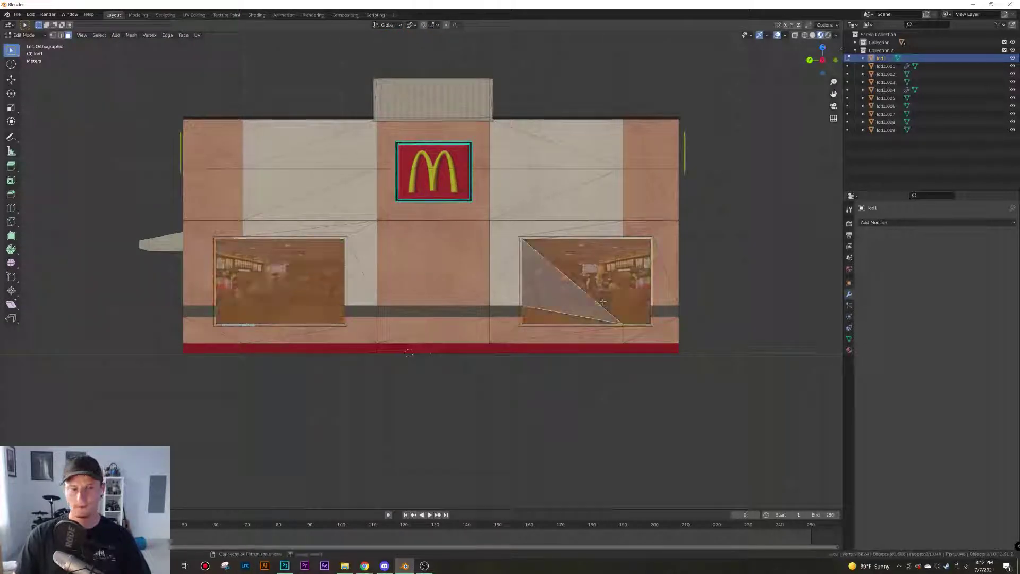
pyautogui.scroll(1, 596, 303)
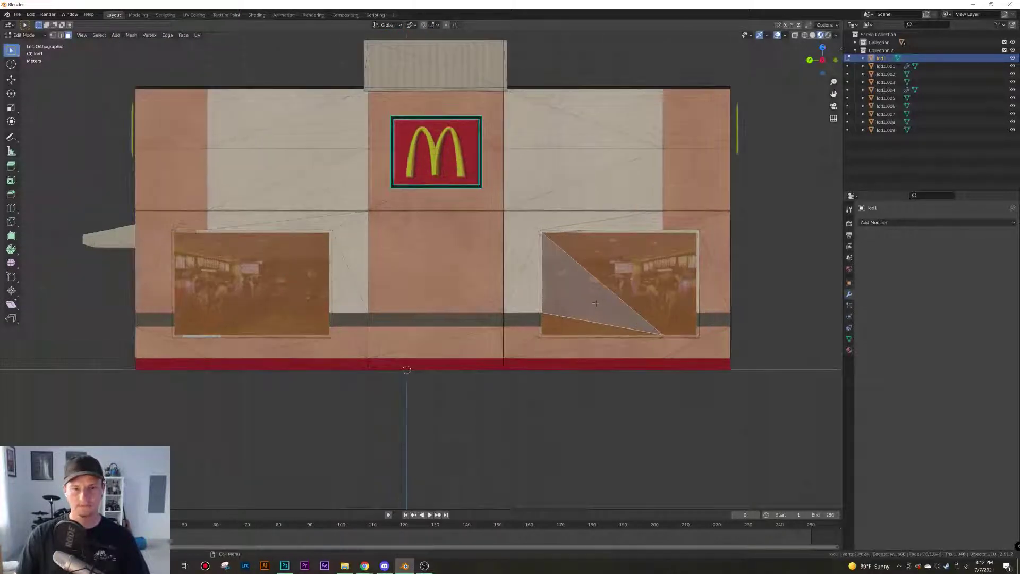
pyautogui.press('s')
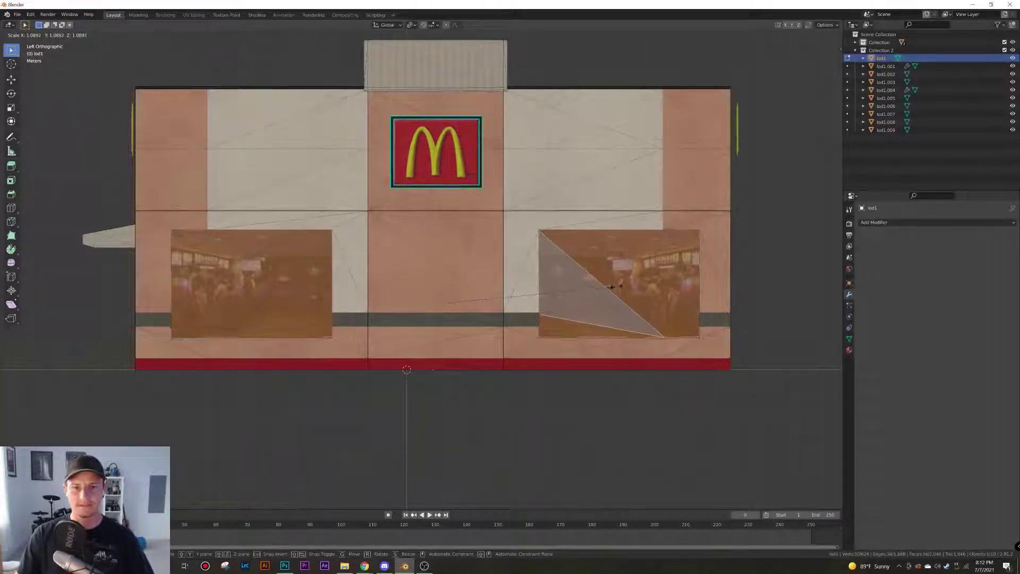
pyautogui.click(597, 317)
# Move both enlarged side window panes about 0.07 m outward along the X axis to the outer wall surface
pyautogui.moveTo(597, 317); pyautogui.dragTo(675, 352, button='middle')
pyautogui.press('g')
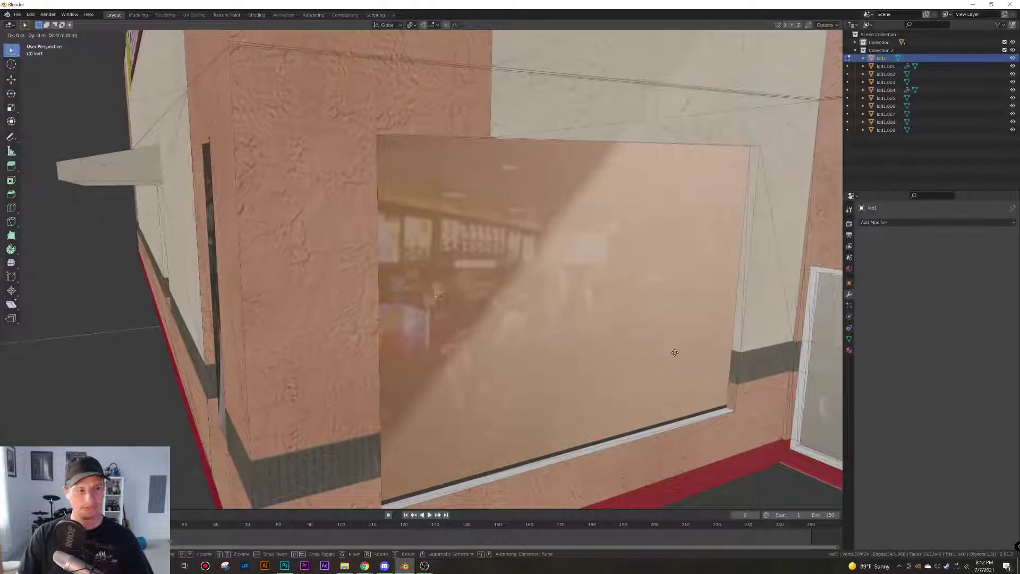
pyautogui.press('x')
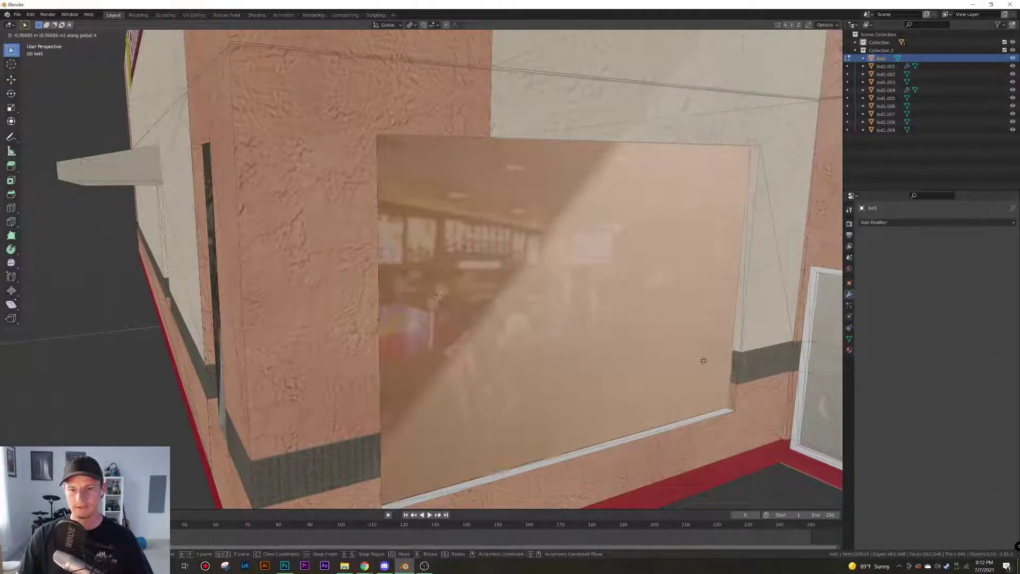
pyautogui.click(704, 361)
pyautogui.scroll(-8, 691, 376)
pyautogui.click(695, 395)
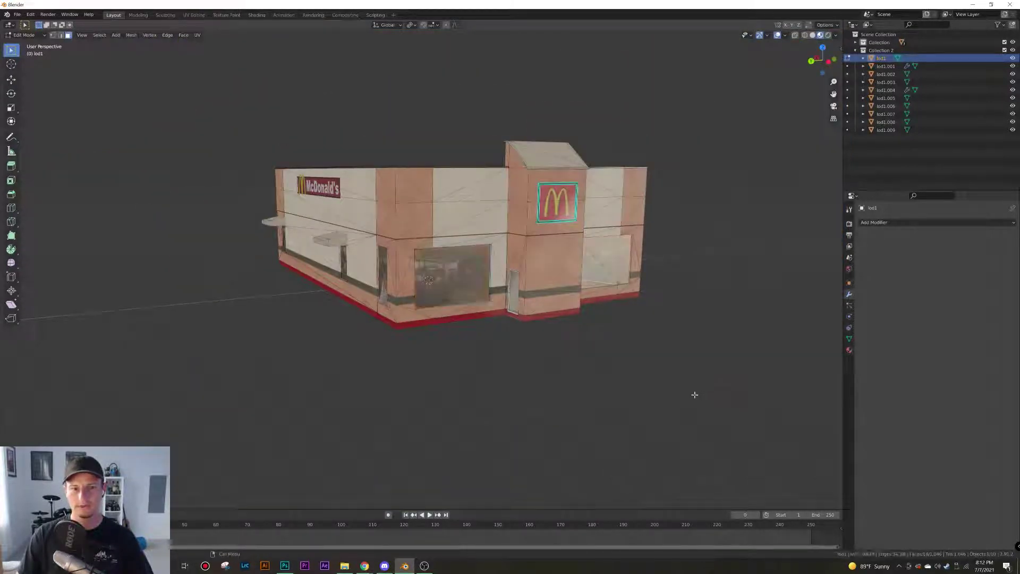
# In the front view, select the tower's small door frame faces, leaving out the glass, and delete them
pyautogui.moveTo(577, 389); pyautogui.dragTo(394, 347, button='middle')
pyautogui.scroll(4, 529, 333)
pyautogui.moveTo(492, 344); pyautogui.dragTo(458, 343, button='middle')
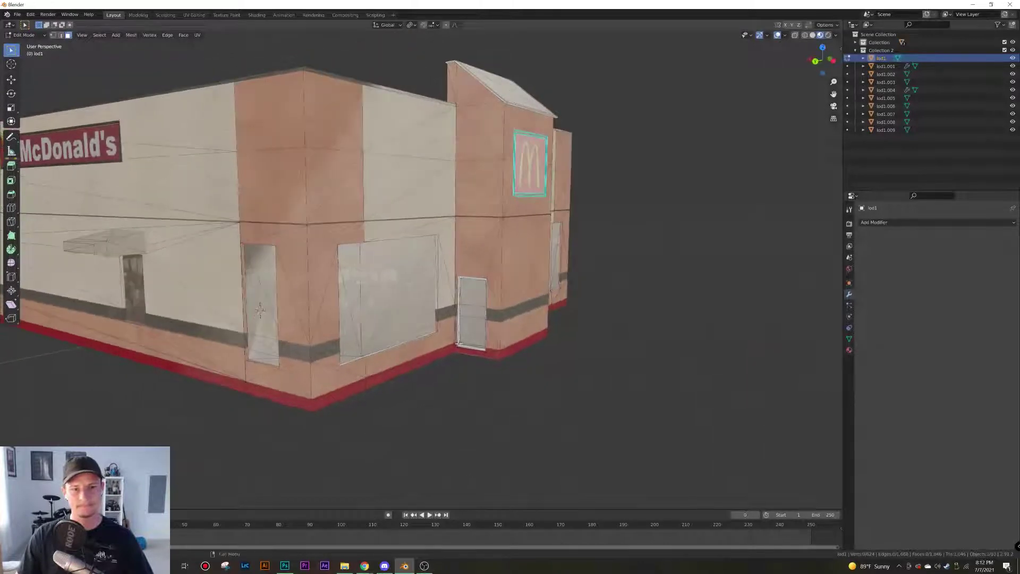
pyautogui.scroll(2, 461, 350)
pyautogui.press('KP_3')
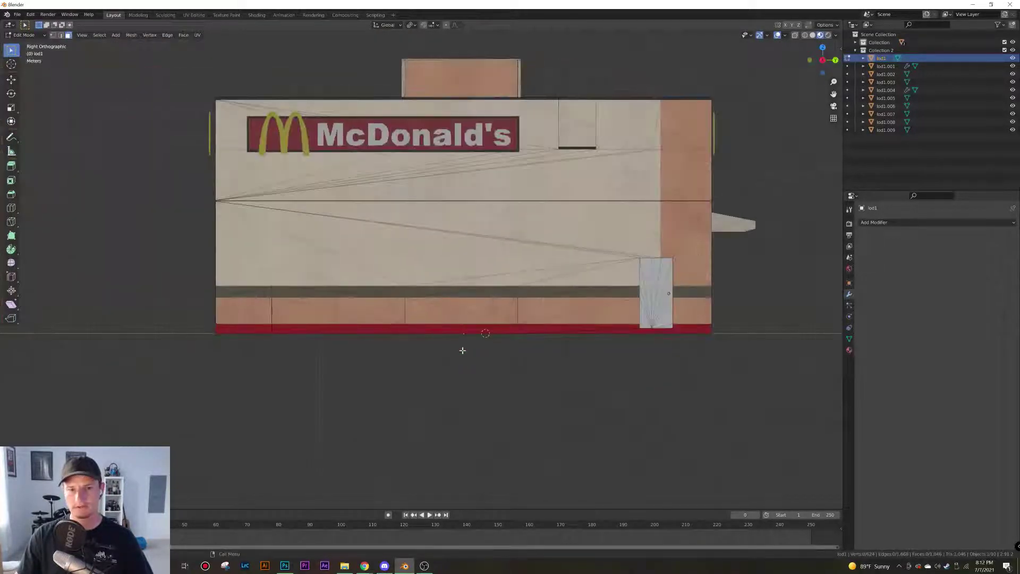
pyautogui.press('KP_1')
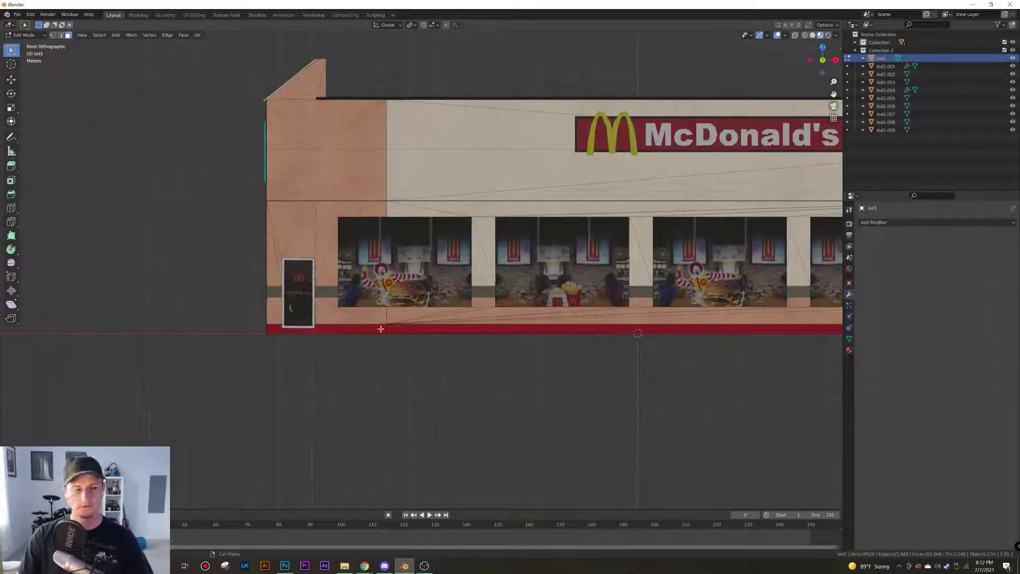
pyautogui.scroll(4, 351, 343)
pyautogui.keyDown('shift'); pyautogui.moveTo(295, 367); pyautogui.dragTo(533, 294, button='middle'); pyautogui.keyUp('shift')
pyautogui.scroll(3, 593, 377)
pyautogui.moveTo(405, 201); pyautogui.dragTo(479, 393)
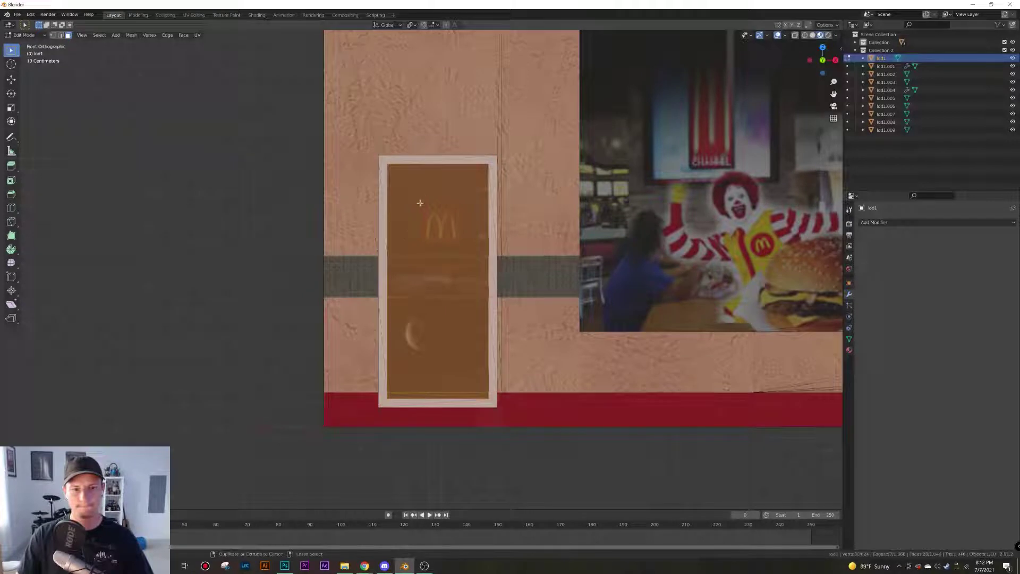
pyautogui.keyDown('ctrl'); pyautogui.moveTo(475, 179); pyautogui.dragTo(405, 393); pyautogui.keyUp('ctrl')
pyautogui.press('x')
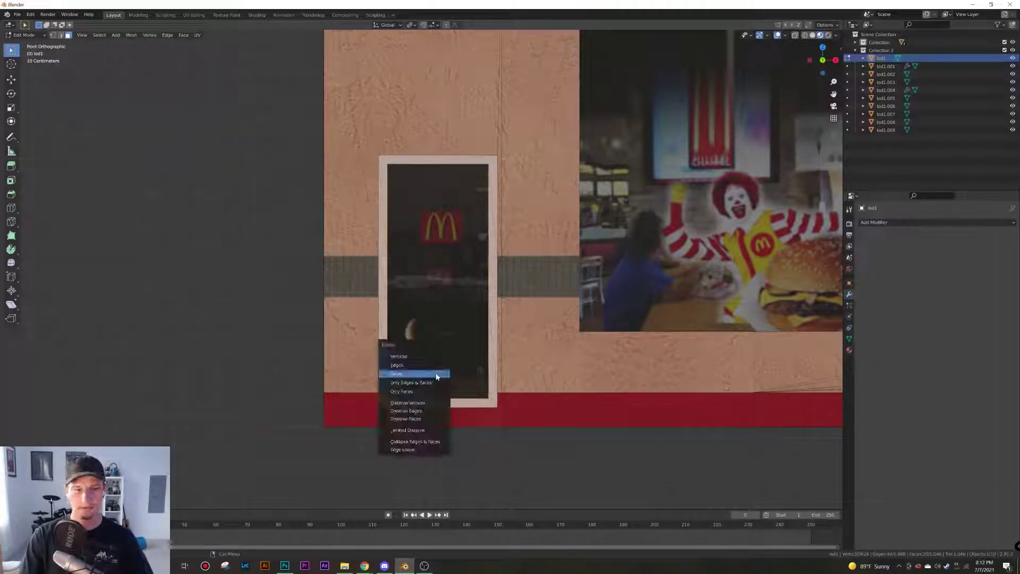
pyautogui.click(436, 373)
# Select the front-facing door's glass, grow the selection to the connected inner frame, exclude the glass, and delete the remaining faces
pyautogui.click(455, 370)
pyautogui.press('ctrl+KP_Add')
pyautogui.press('ctrl+KP_Add')
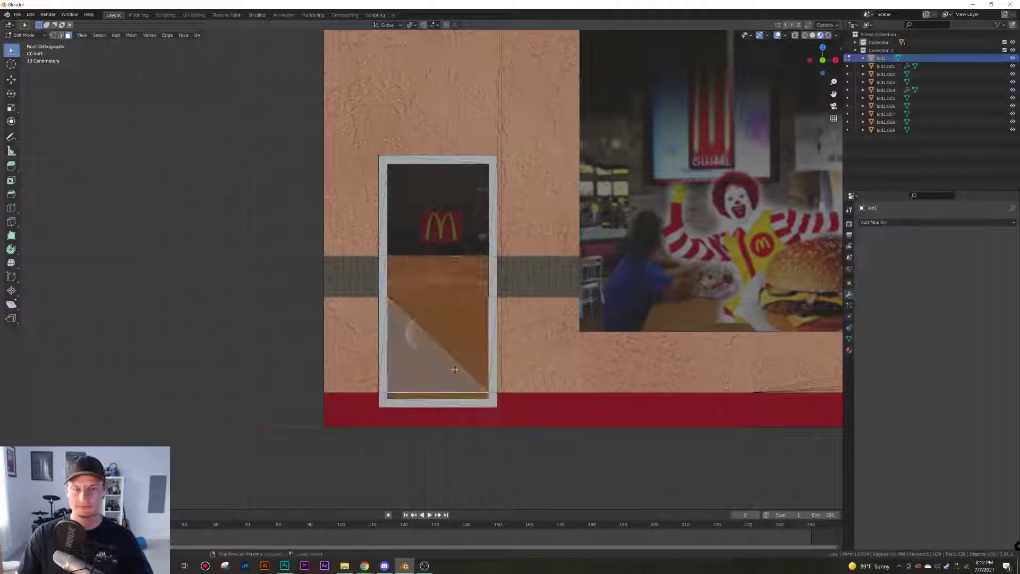
pyautogui.press('ctrl+KP_Add')
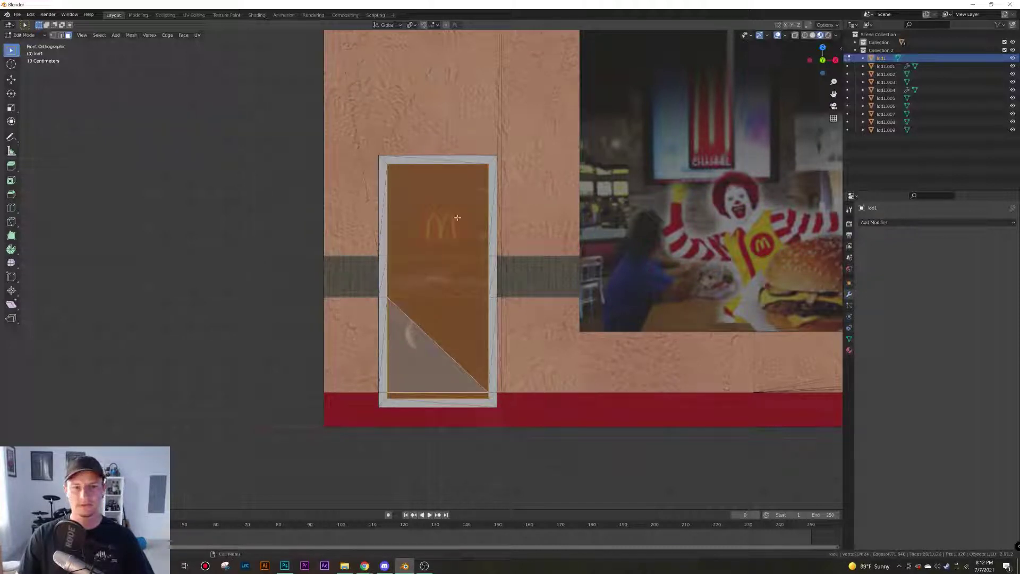
pyautogui.keyDown('ctrl'); pyautogui.moveTo(468, 197); pyautogui.dragTo(408, 396); pyautogui.keyUp('ctrl')
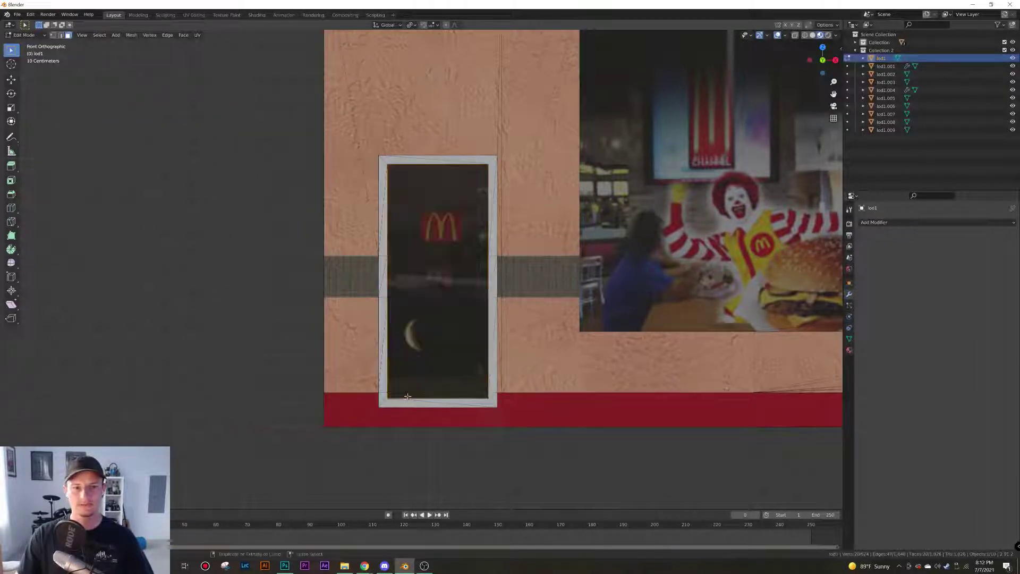
pyautogui.press('x')
pyautogui.click(425, 394)
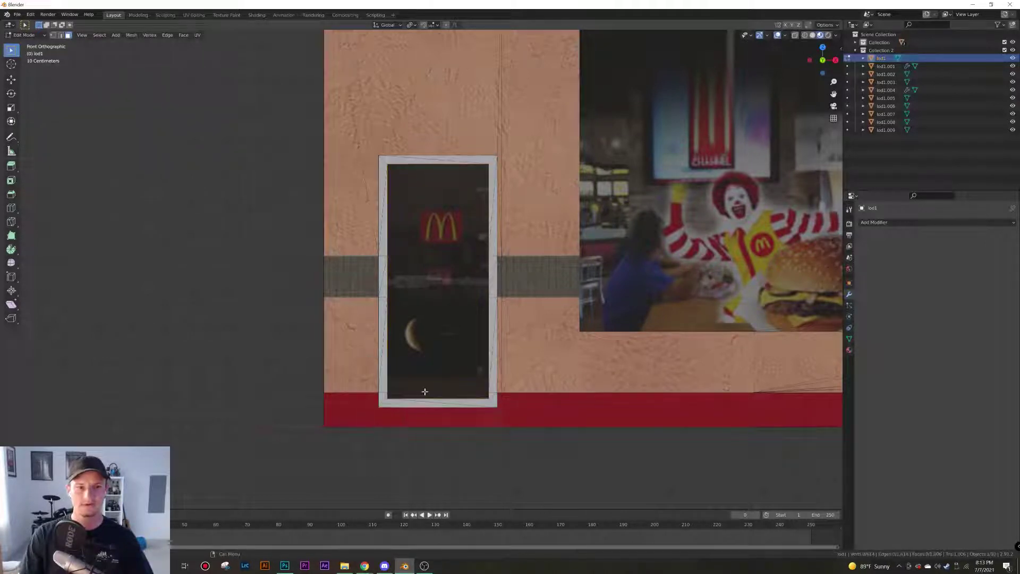
# In the back view, select the white frame faces of the tower's other door, leaving out the glass, and delete them
pyautogui.moveTo(394, 353); pyautogui.dragTo(463, 359, button='middle')
pyautogui.press('ctrl+KP_1')
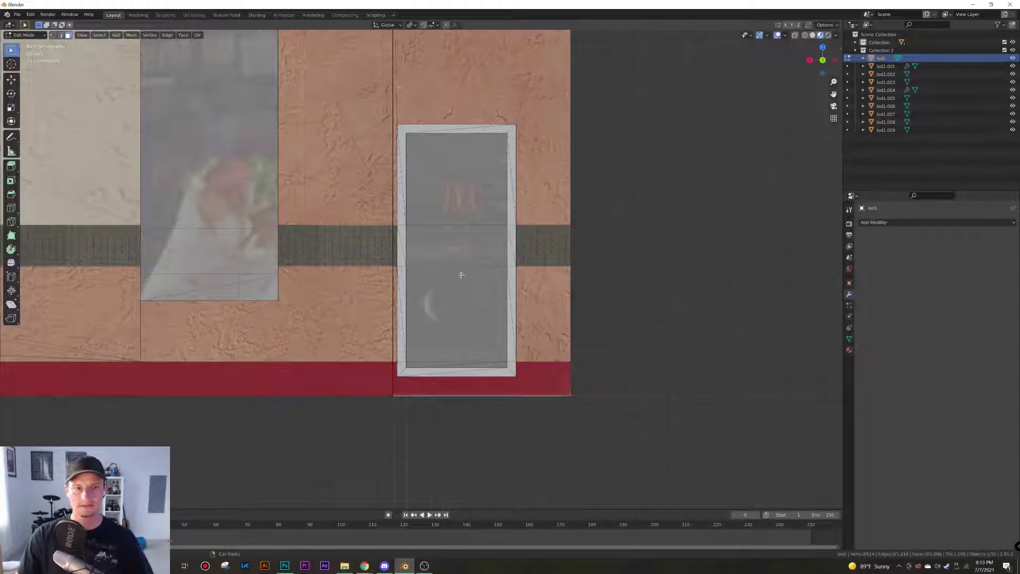
pyautogui.moveTo(400, 126); pyautogui.dragTo(513, 374)
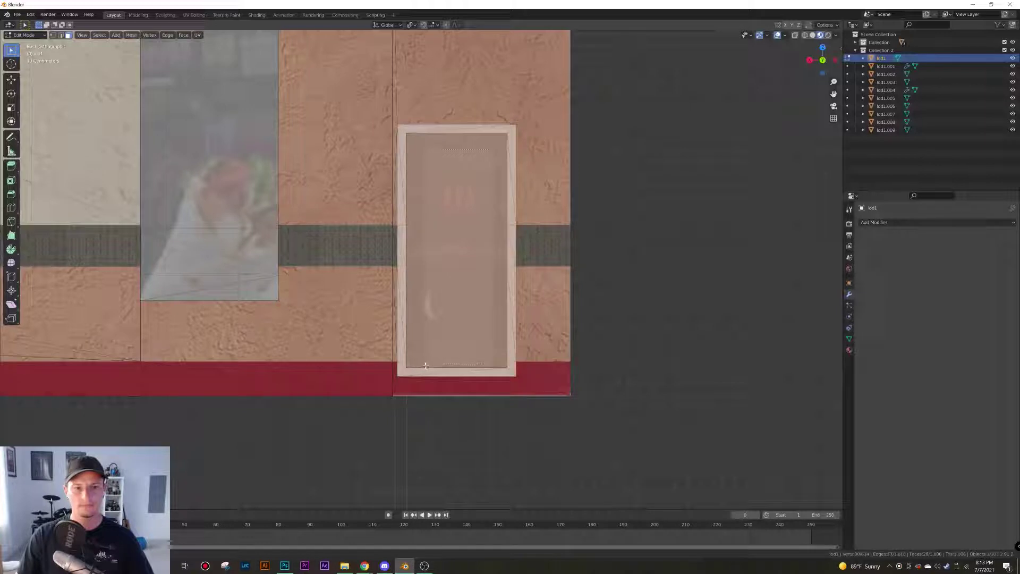
pyautogui.keyDown('ctrl'); pyautogui.moveTo(426, 366); pyautogui.dragTo(427, 365); pyautogui.keyUp('ctrl')
pyautogui.press('x')
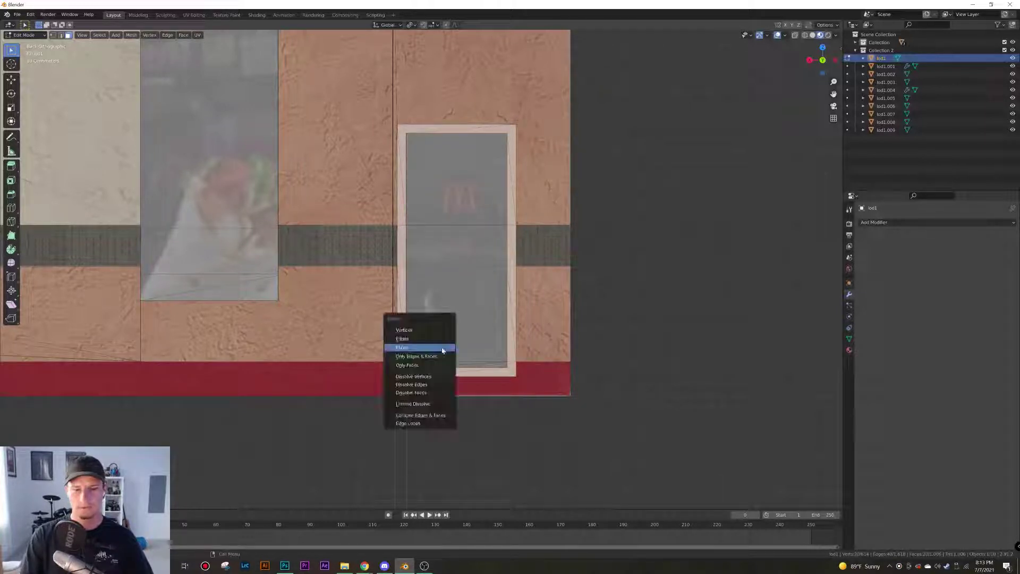
pyautogui.click(443, 350)
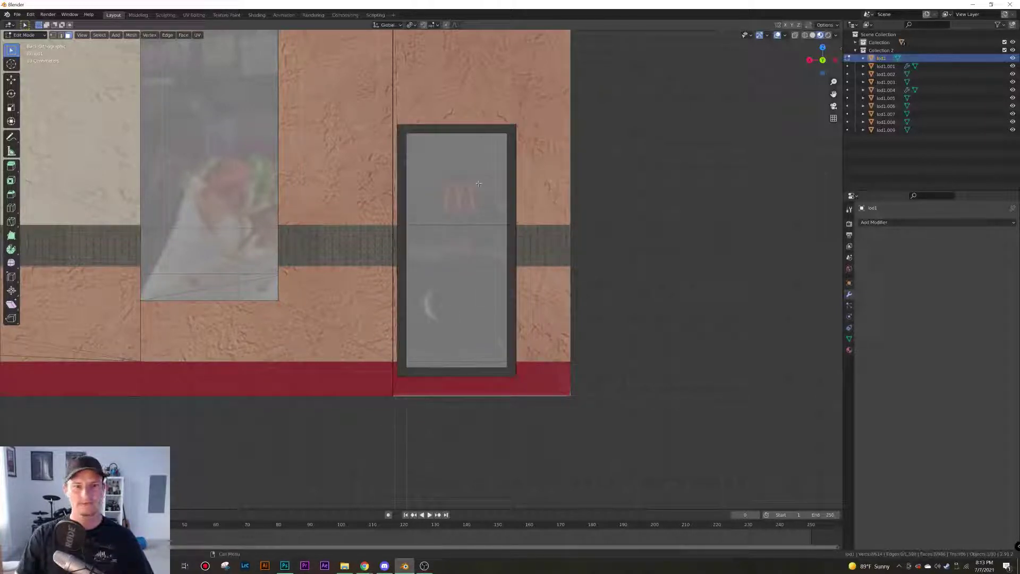
# Select the back-facing door's glass with its inner frame, exclude the glass, and delete the inner frame faces
pyautogui.press('f')
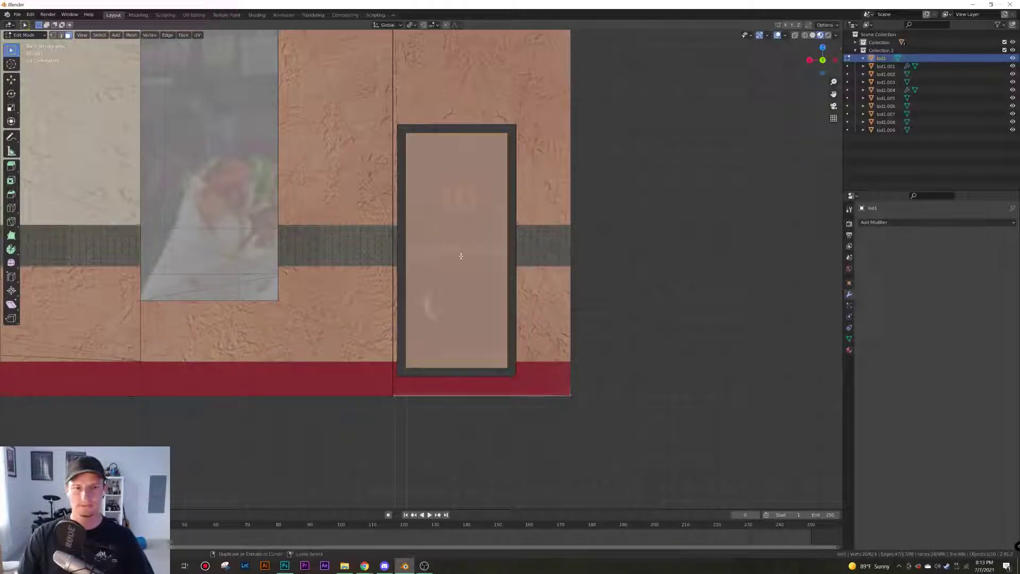
pyautogui.hotkey('ctrl', 'z')
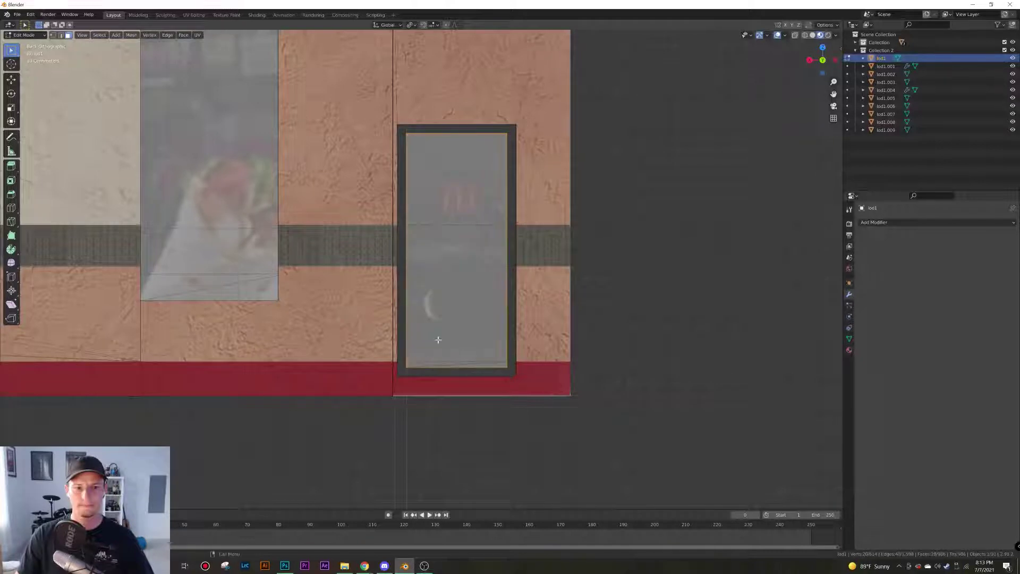
pyautogui.press('x')
pyautogui.click(439, 341)
# Select the linked glass of both tower doors and scale it by about 1.15 to fill the door openings
pyautogui.click(437, 337)
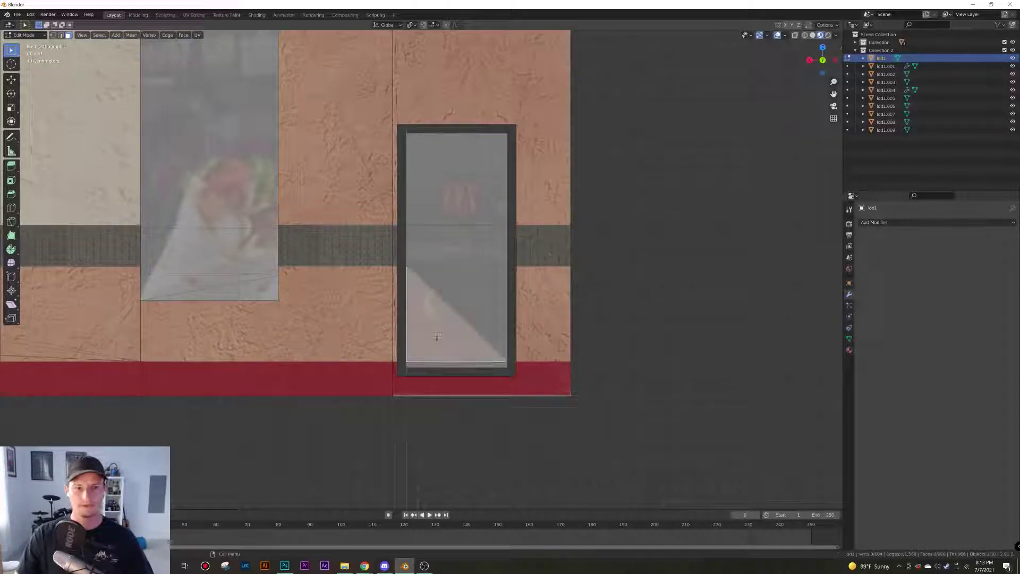
pyautogui.scroll(-4, 437, 338)
pyautogui.moveTo(437, 337); pyautogui.dragTo(345, 344, button='middle')
pyautogui.scroll(3, 344, 344)
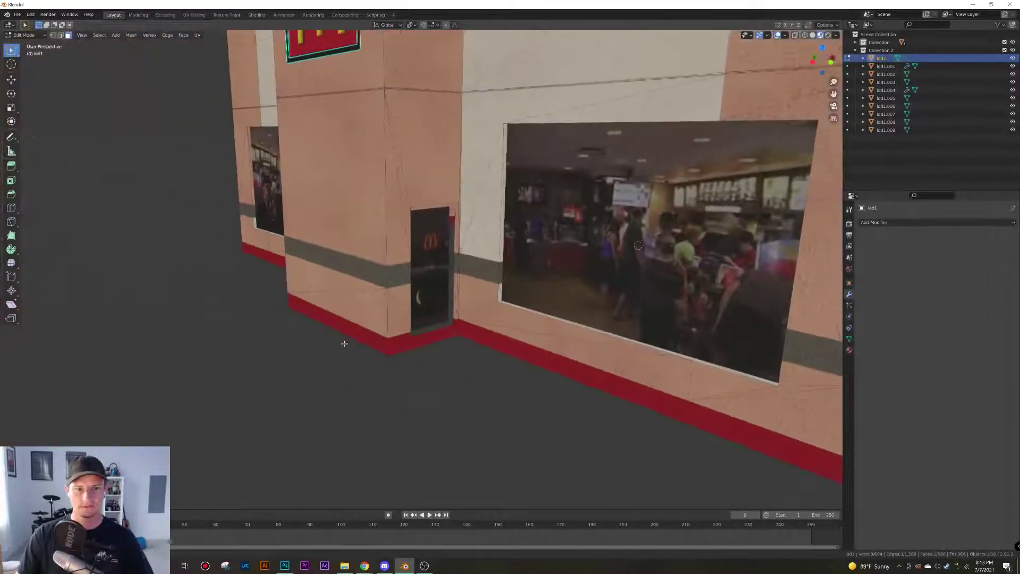
pyautogui.keyDown('shift'); pyautogui.click(412, 269); pyautogui.keyUp('shift')
pyautogui.hotkey('ctrl', 'l')
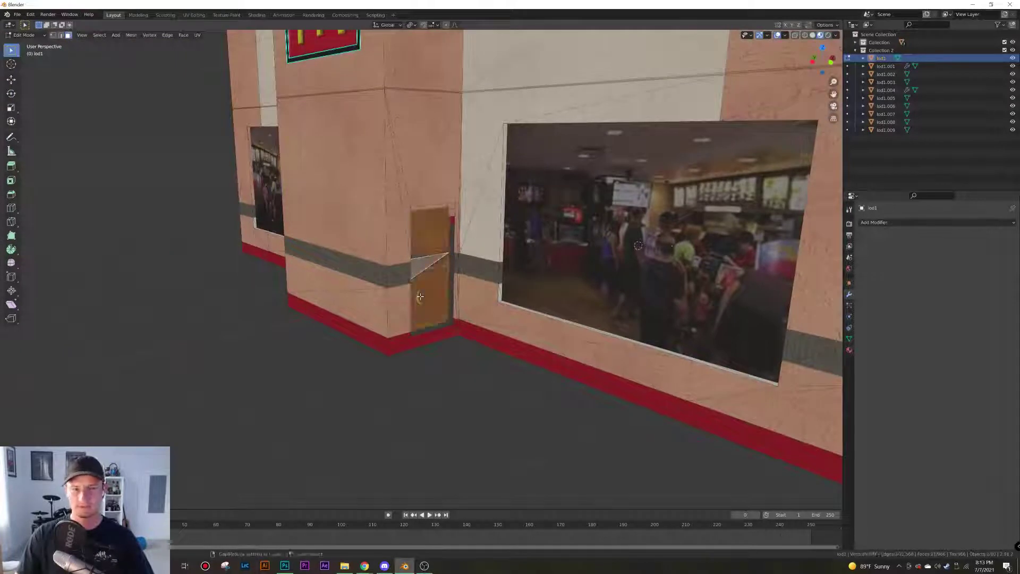
pyautogui.press('KP_1')
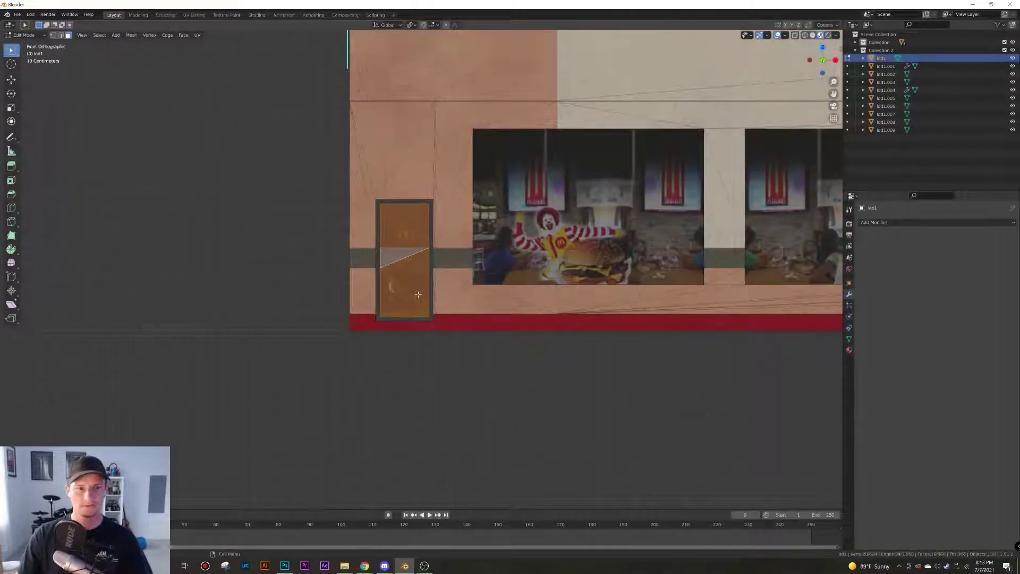
pyautogui.press('s')
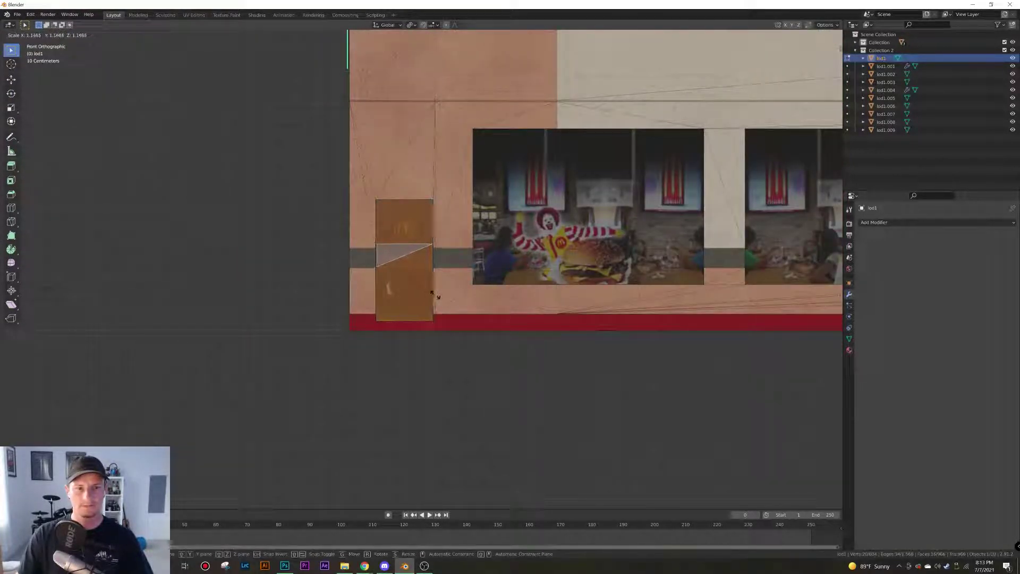
pyautogui.click(432, 294)
# Select the whole front-facing door pane and move it along the Y axis to the outer wall surface
pyautogui.moveTo(416, 375); pyautogui.dragTo(433, 401, button='middle')
pyautogui.click(428, 330)
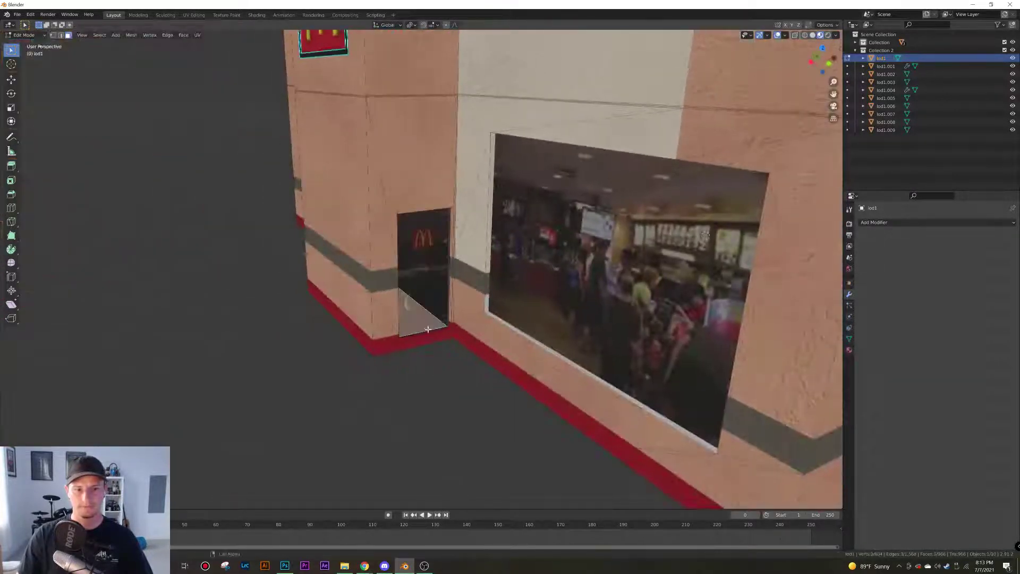
pyautogui.press('ctrl+KP_Add')
pyautogui.press('ctrl+KP_Add')
pyautogui.press('g')
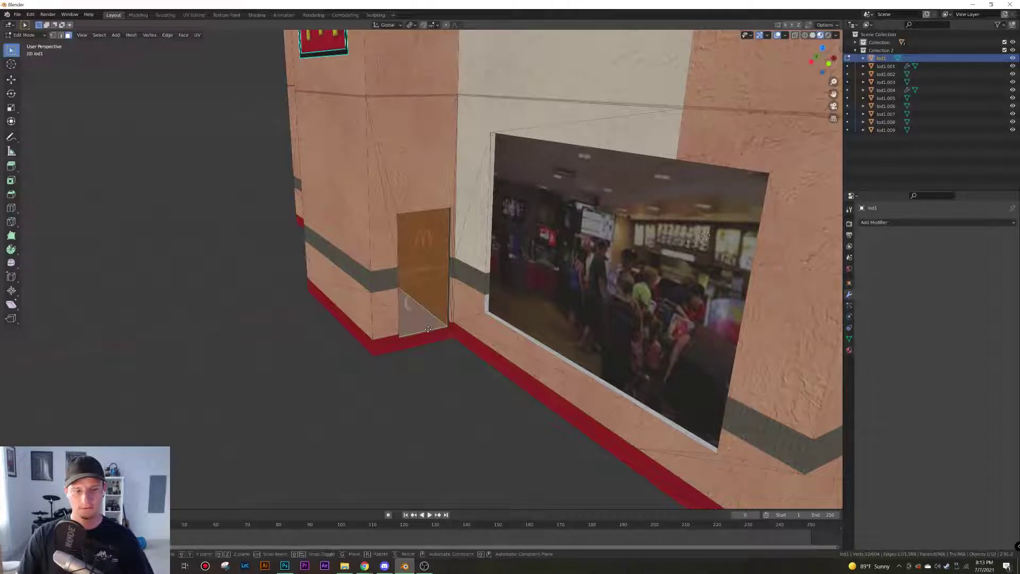
pyautogui.press('y')
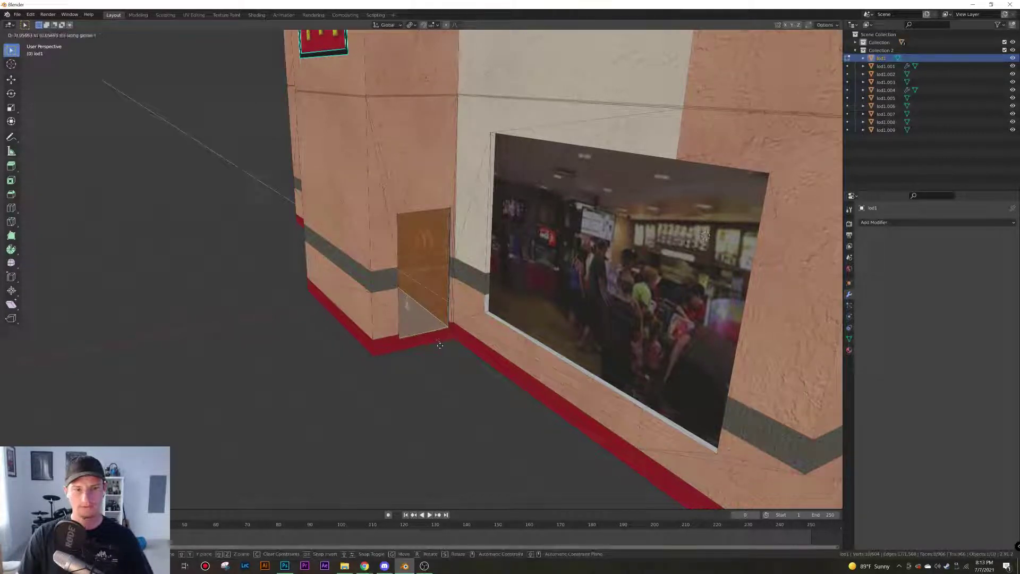
pyautogui.click(440, 346)
# Select the opposite door's pane and move it along the Y axis to its outer wall surface
pyautogui.moveTo(440, 346); pyautogui.dragTo(566, 364, button='middle')
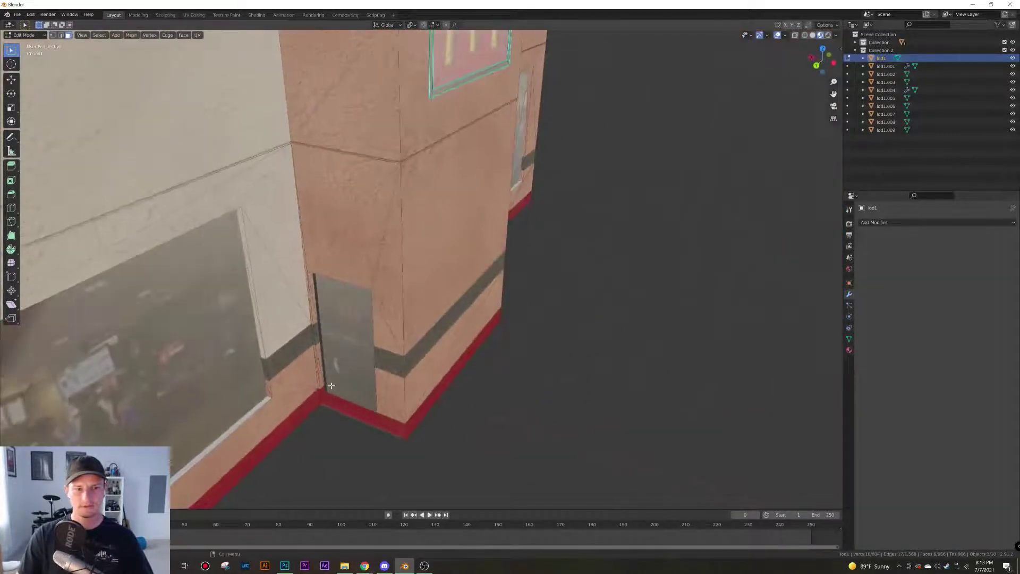
pyautogui.click(333, 384)
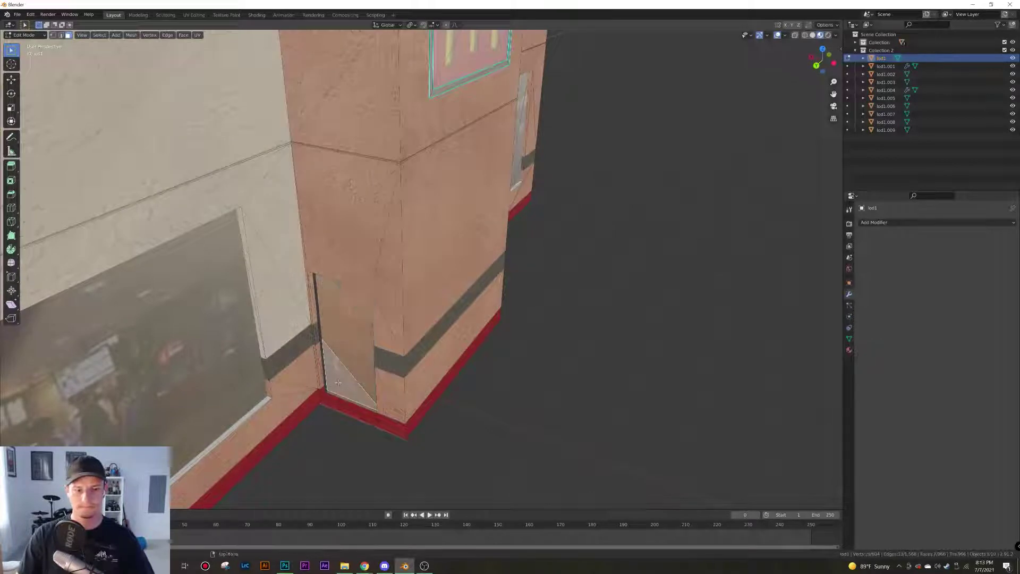
pyautogui.press('g')
pyautogui.press('y')
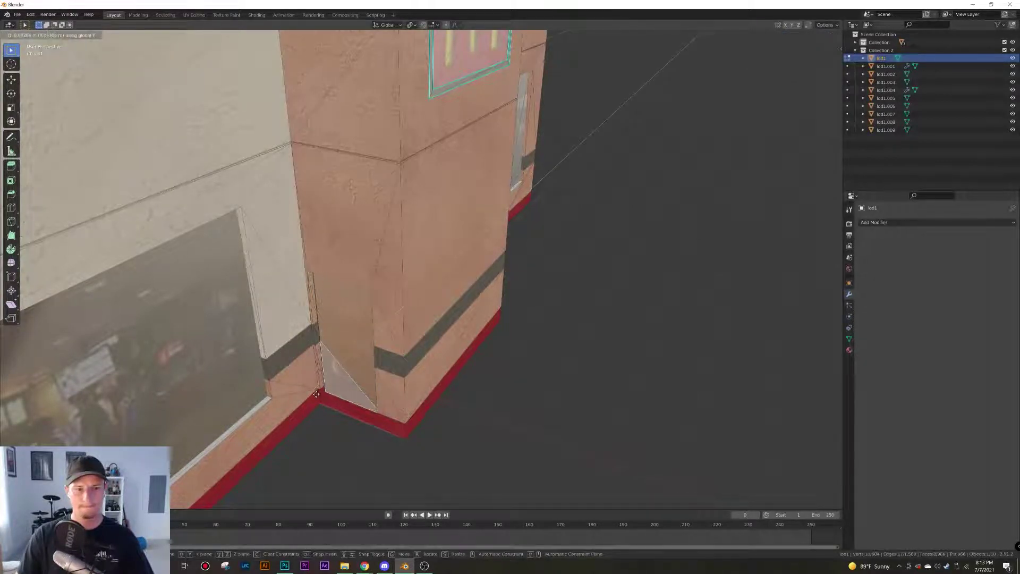
pyautogui.click(316, 394)
pyautogui.scroll(-4, 342, 407)
pyautogui.click(499, 409)
# Leave Edit Mode and return the simplified building to Object Mode
pyautogui.moveTo(337, 417); pyautogui.dragTo(447, 406, button='middle')
pyautogui.scroll(-5, 348, 393)
pyautogui.press('Tab')
pyautogui.click(429, 394)
pyautogui.click(335, 264)
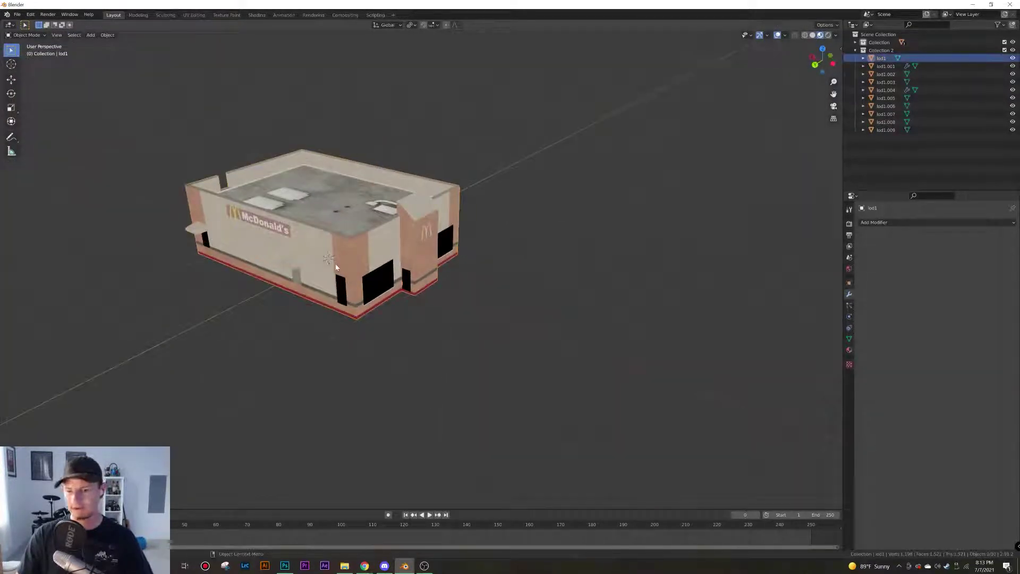
# Open all building parts in Edit Mode to examine the mesh density of the wall signs, and return to Object Mode
pyautogui.press('a')
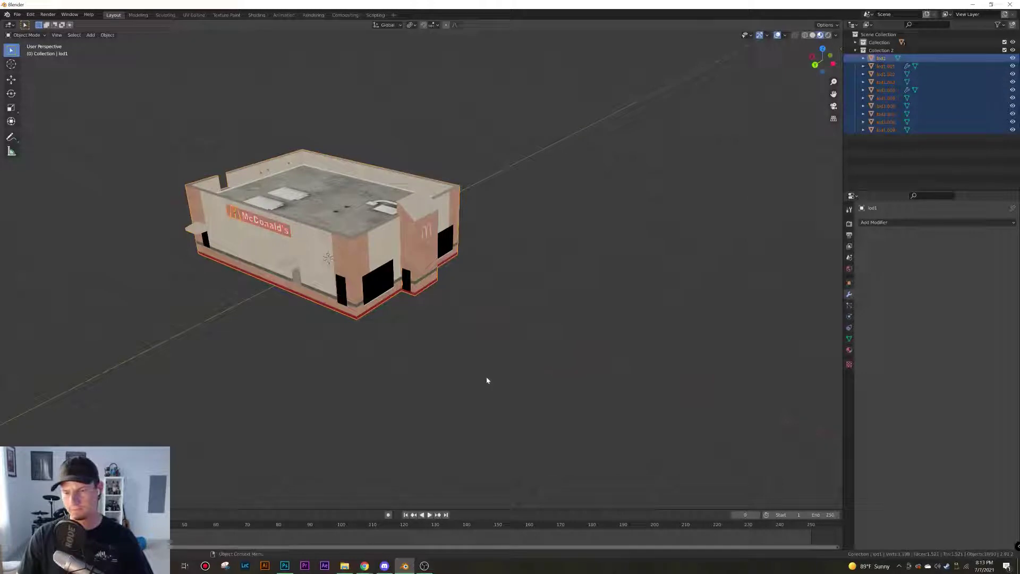
pyautogui.press('Tab')
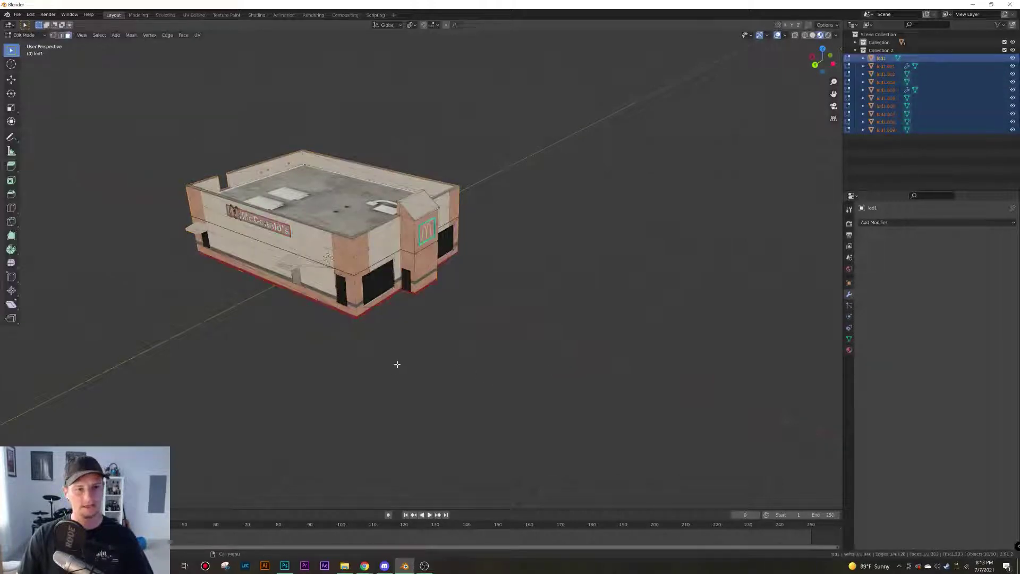
pyautogui.moveTo(396, 365); pyautogui.dragTo(349, 337, button='middle')
pyautogui.scroll(5, 257, 344)
pyautogui.keyDown('shift'); pyautogui.moveTo(256, 344); pyautogui.dragTo(495, 343, button='middle'); pyautogui.keyUp('shift')
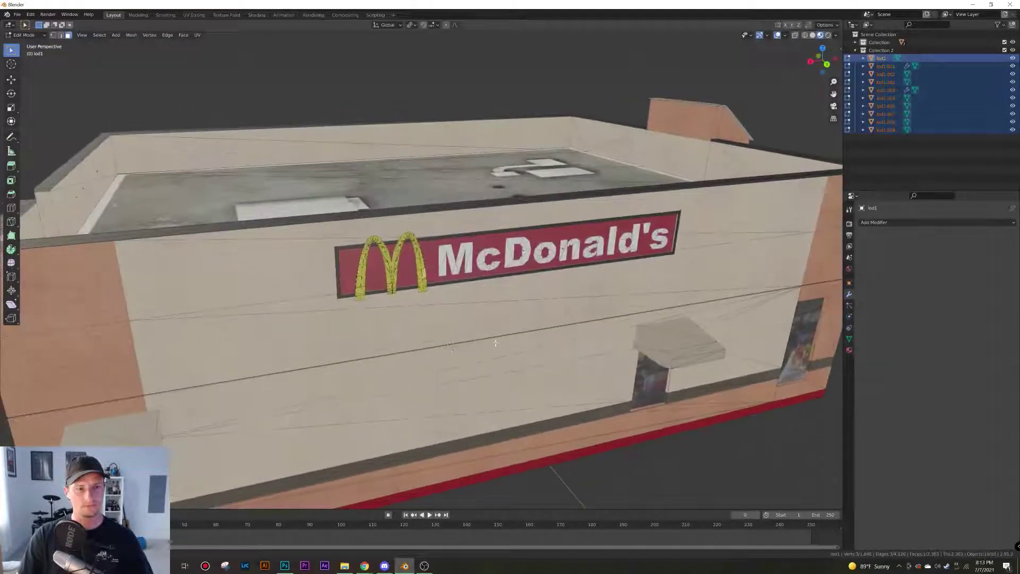
pyautogui.press('Tab')
# Select the yellow arches of the McDonald's wall sign and apply their Decimate modifier
pyautogui.click(387, 265)
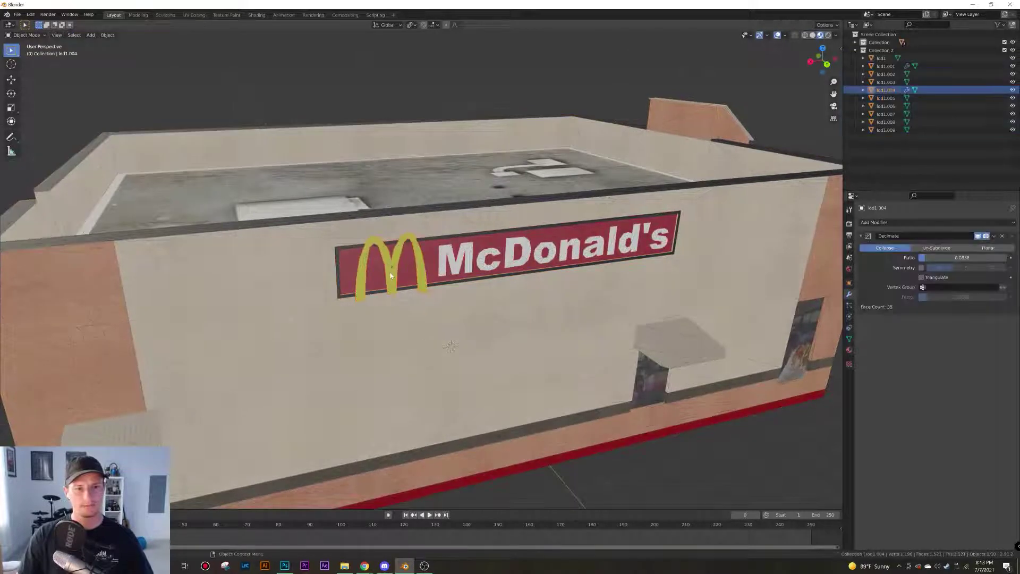
pyautogui.click(391, 274)
pyautogui.click(391, 304)
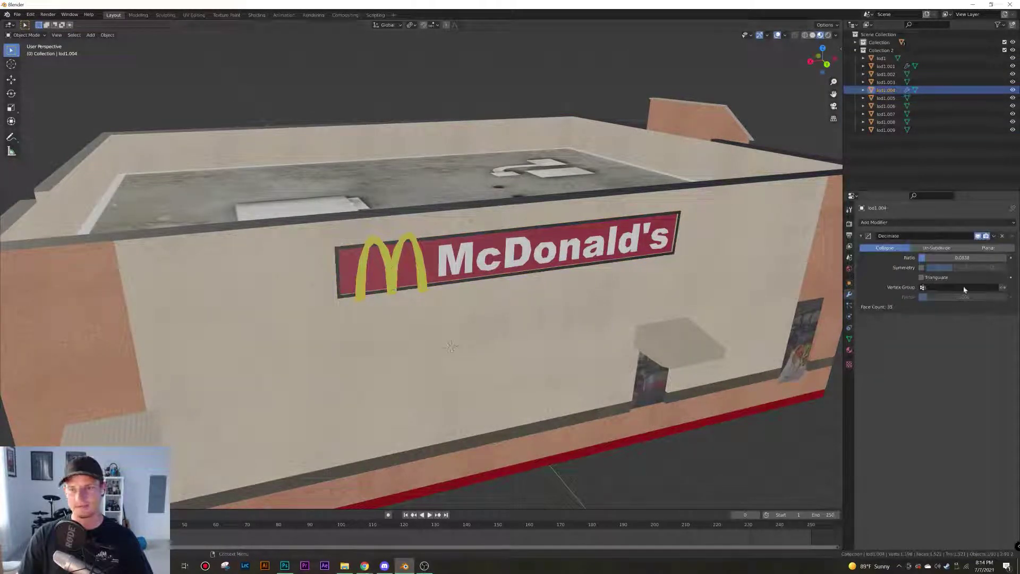
pyautogui.click(994, 237)
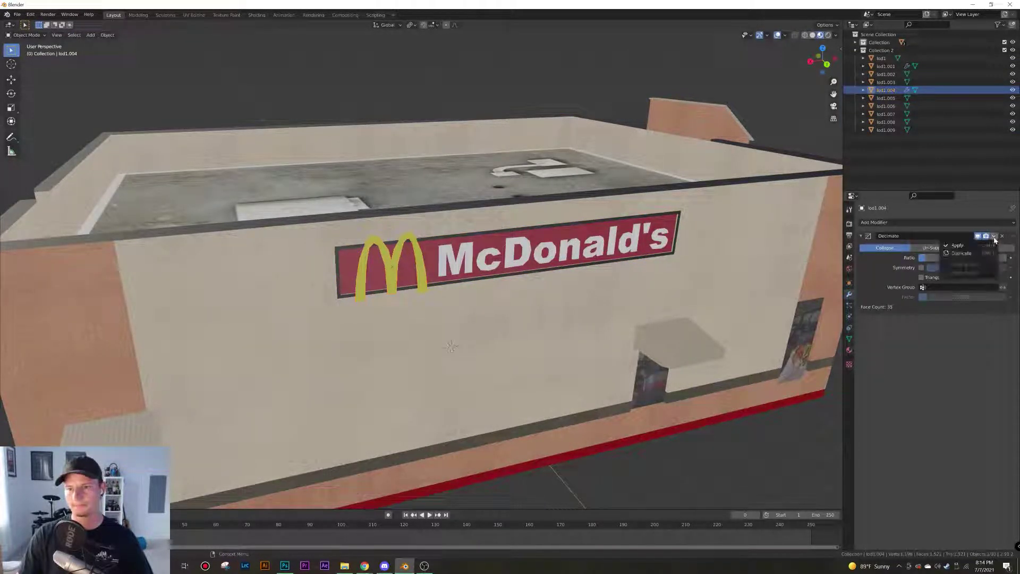
pyautogui.click(981, 245)
# Temporarily hide the wall sign's arches, lettering and backing panel to check their share of the geometry, and show them again
pyautogui.scroll(-3, 565, 349)
pyautogui.scroll(-1, 566, 349)
pyautogui.moveTo(480, 342); pyautogui.dragTo(471, 342, button='middle')
pyautogui.click(412, 279)
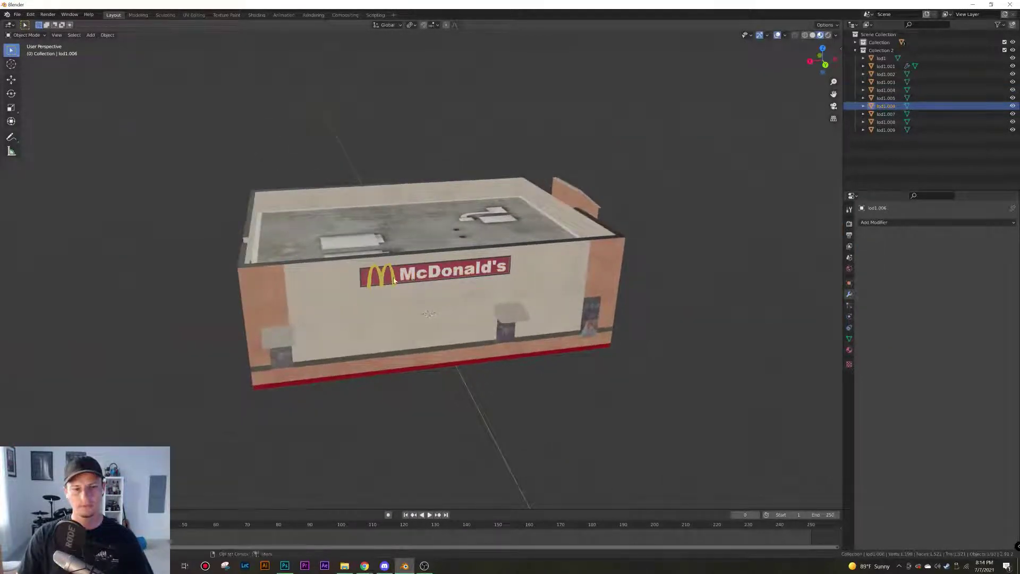
pyautogui.click(398, 278)
pyautogui.click(399, 276)
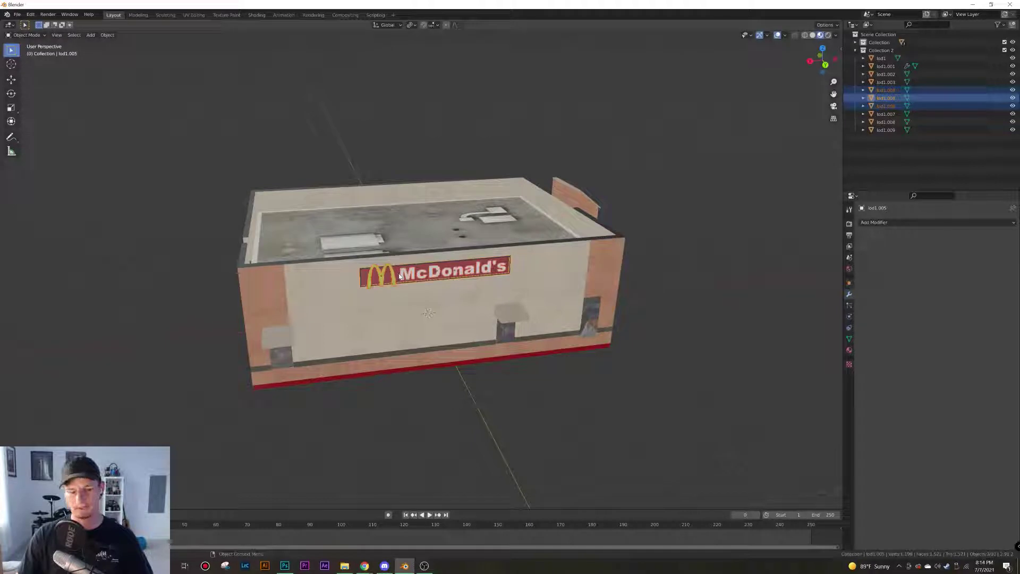
pyautogui.press('h')
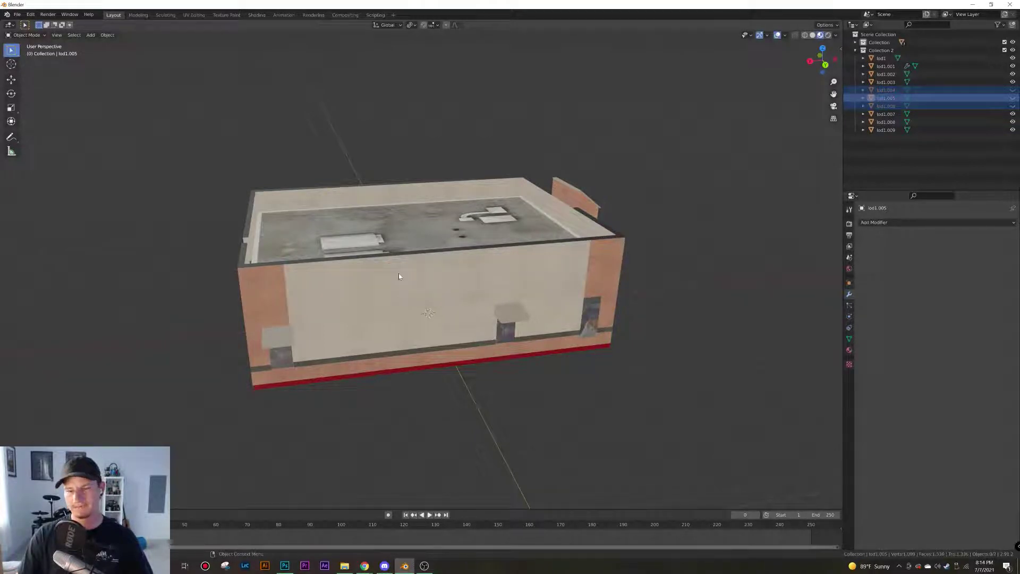
pyautogui.moveTo(1013, 90); pyautogui.dragTo(1012, 108)
# Open the main building body in Edit Mode and examine its windows and doors for remaining frames
pyautogui.moveTo(458, 307); pyautogui.dragTo(511, 319, button='middle')
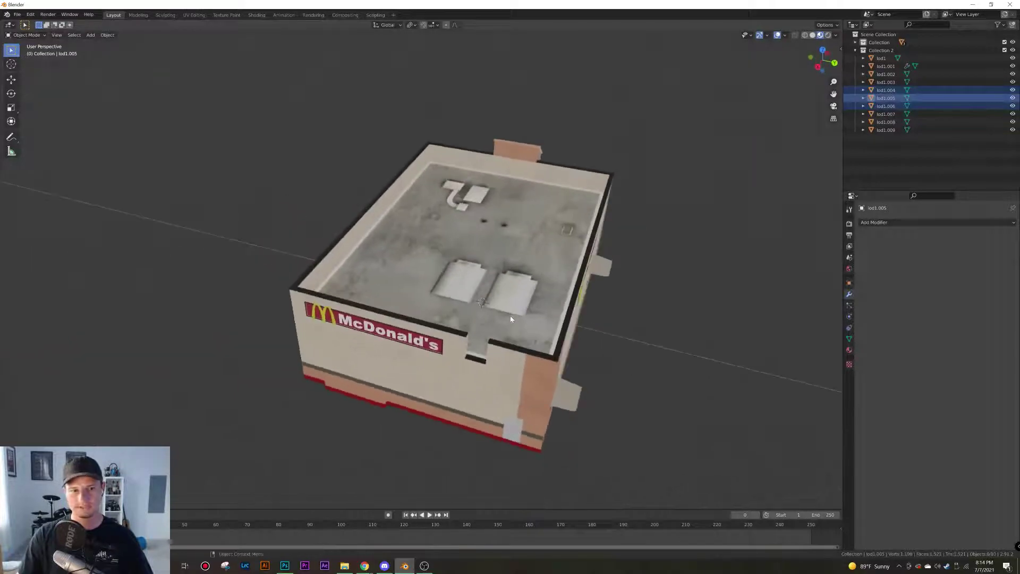
pyautogui.moveTo(455, 301); pyautogui.dragTo(516, 280, button='middle')
pyautogui.click(456, 307)
pyautogui.press('Tab')
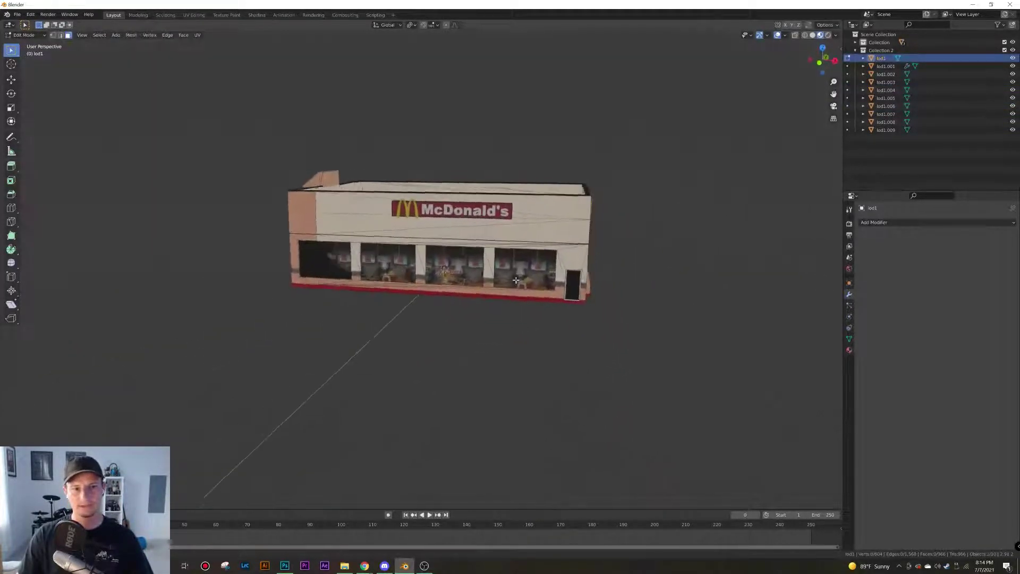
pyautogui.scroll(5, 484, 292)
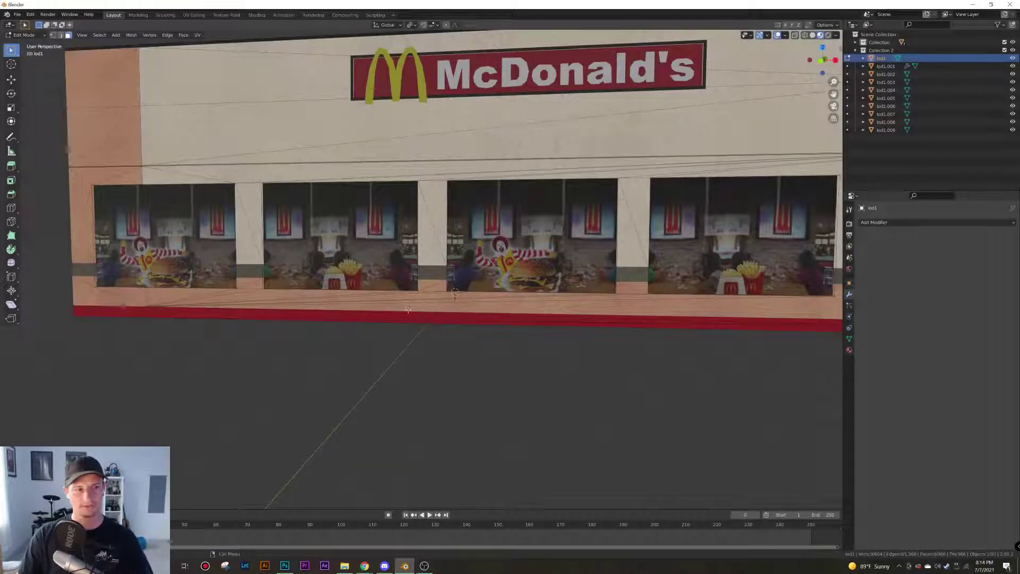
pyautogui.moveTo(408, 310); pyautogui.dragTo(463, 309, button='middle')
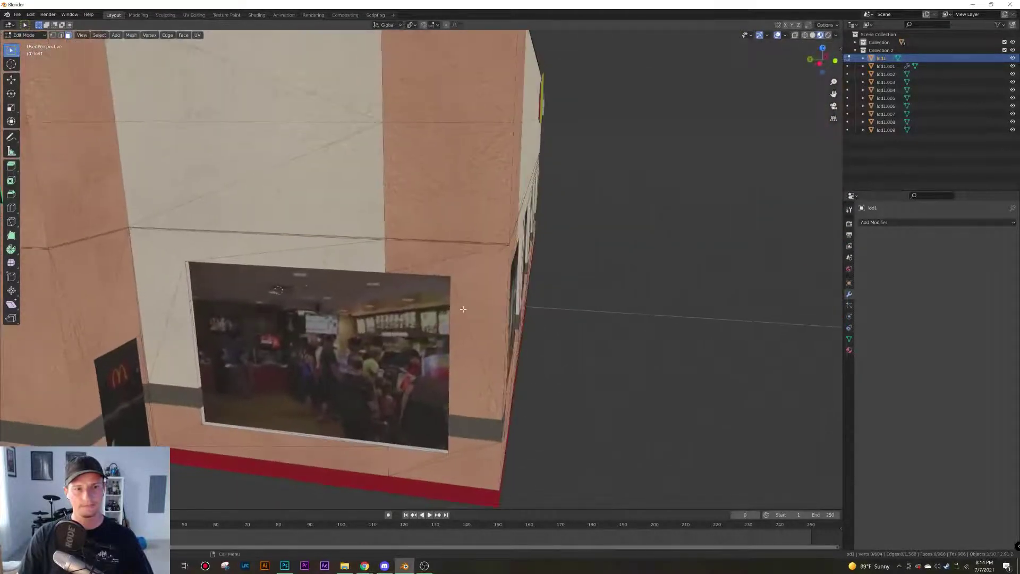
pyautogui.moveTo(392, 329); pyautogui.dragTo(355, 270, button='middle')
pyautogui.scroll(3, 474, 262)
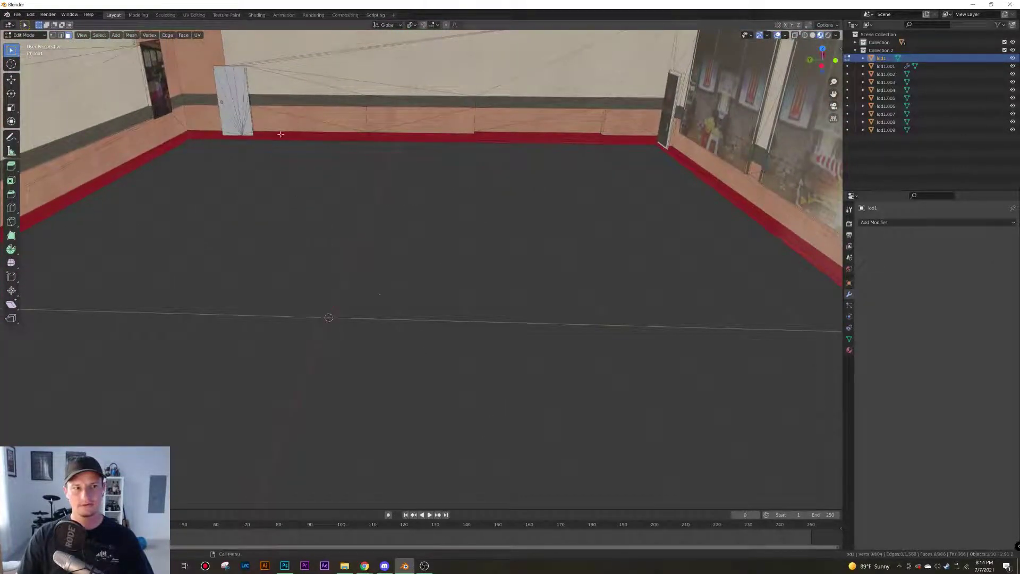
pyautogui.moveTo(326, 170); pyautogui.dragTo(462, 297, button='middle')
# In front view, select only the white frame faces around the door beside the window row and delete them
pyautogui.press('KP_3')
pyautogui.press('KP_1')
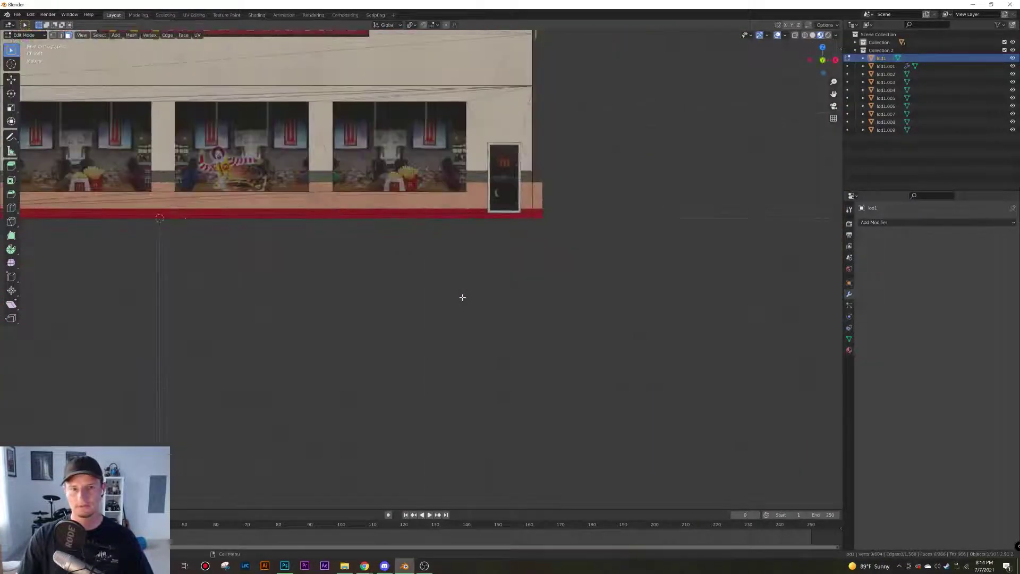
pyautogui.scroll(5, 462, 297)
pyautogui.keyDown('shift'); pyautogui.moveTo(611, 68); pyautogui.dragTo(392, 265, button='middle'); pyautogui.keyUp('shift')
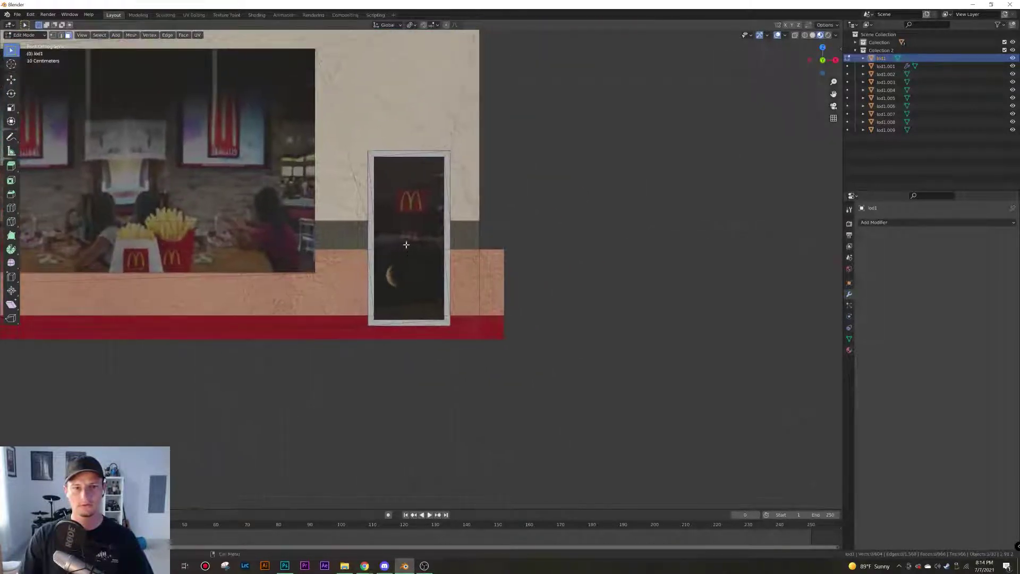
pyautogui.scroll(4, 405, 244)
pyautogui.keyDown('shift'); pyautogui.moveTo(351, 64); pyautogui.dragTo(362, 125, button='middle'); pyautogui.keyUp('shift')
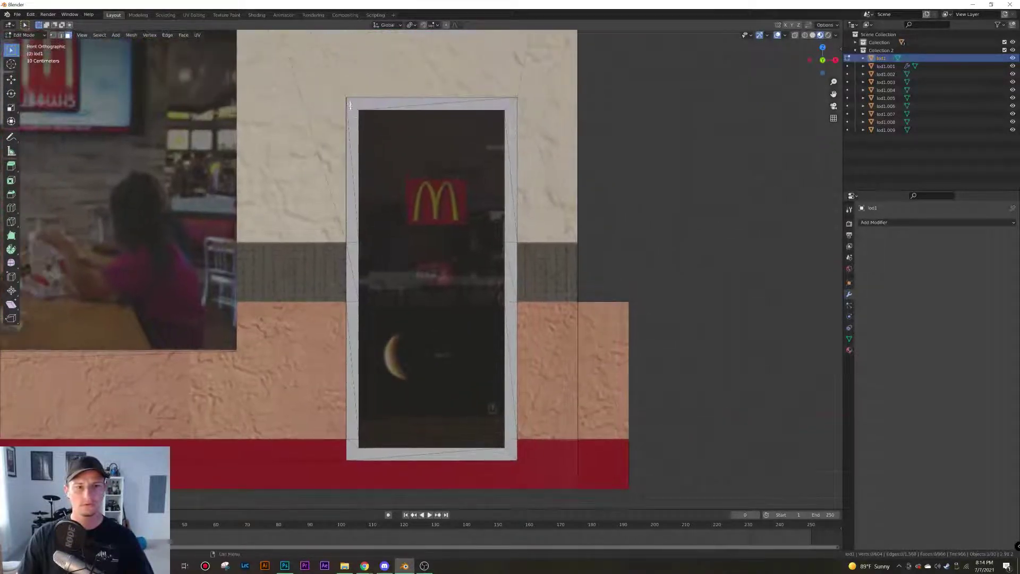
pyautogui.moveTo(350, 105); pyautogui.dragTo(510, 454)
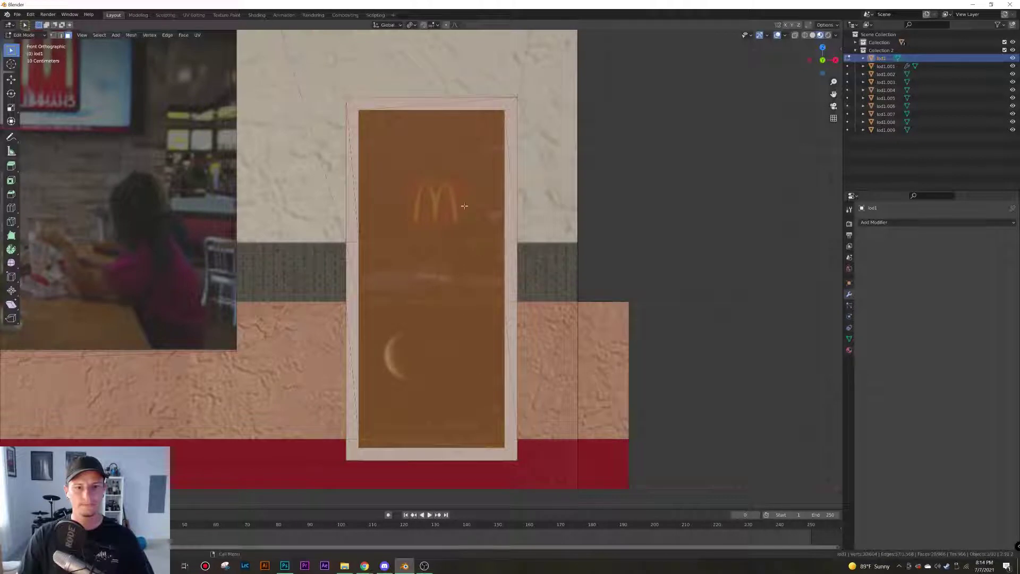
pyautogui.hotkey('alt', 'a')
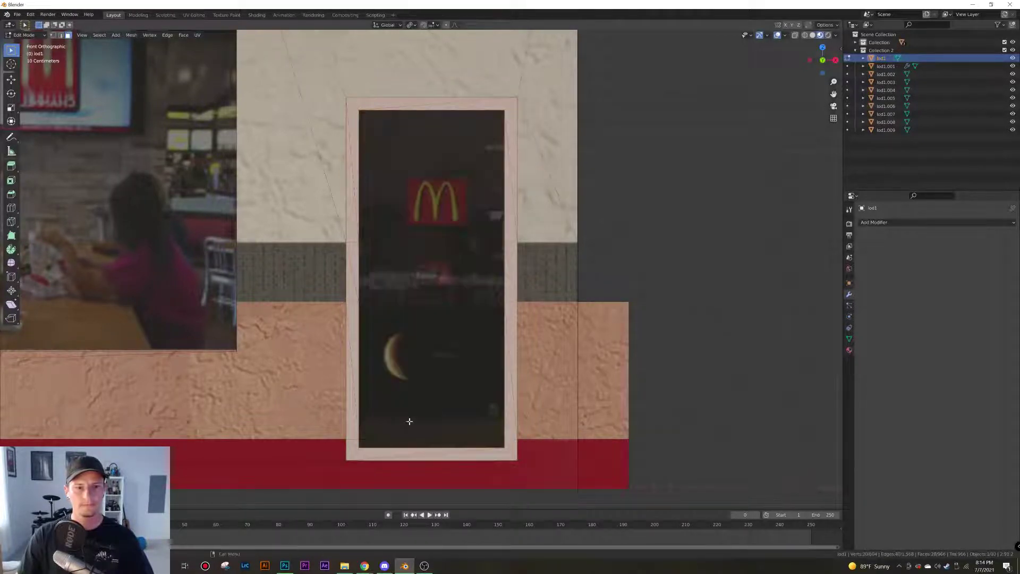
pyautogui.press('x')
pyautogui.click(453, 404)
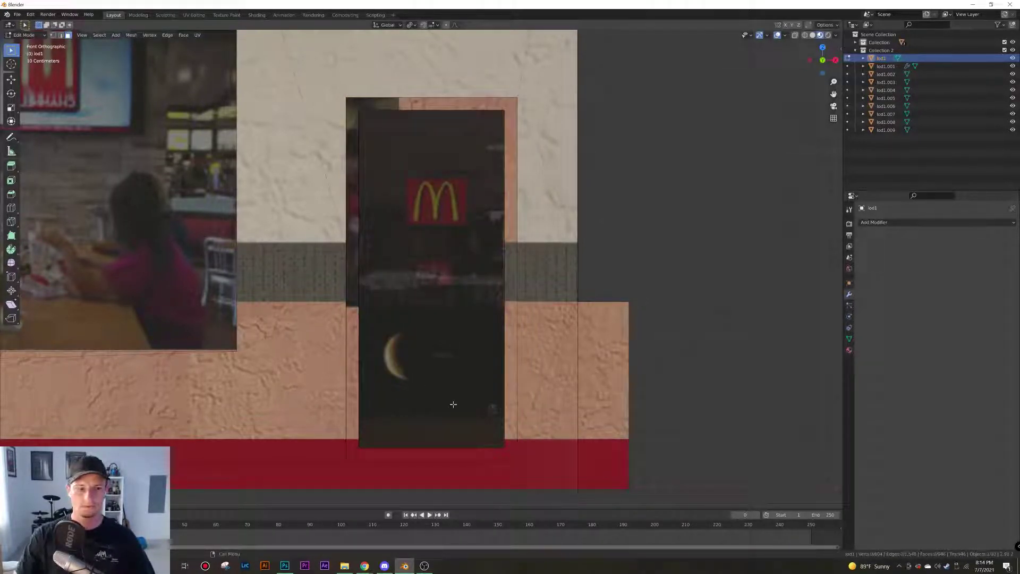
pyautogui.hotkey('ctrl', 'z')
pyautogui.press('x')
pyautogui.click(454, 406)
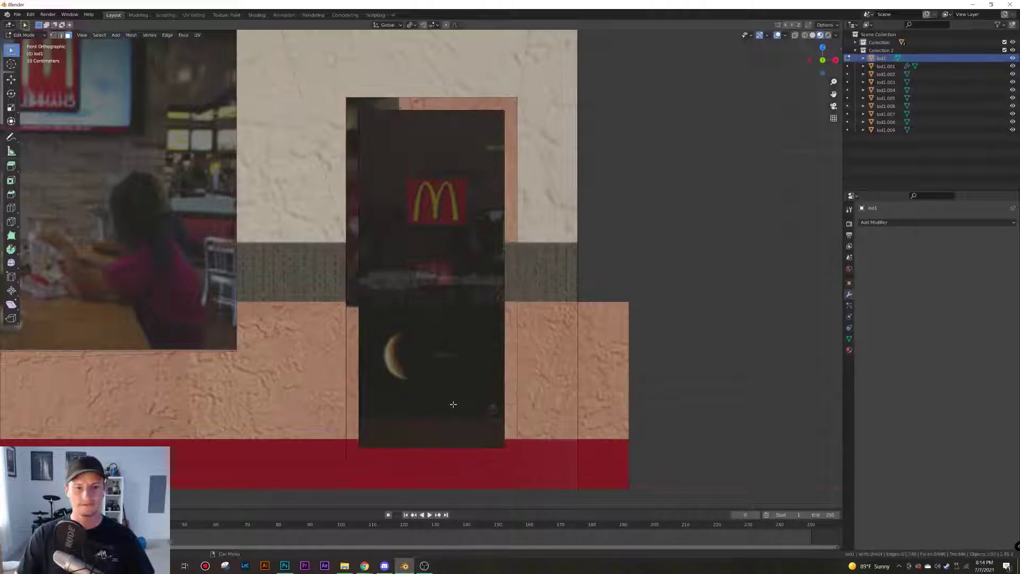
# Select the door's linked glass, exclude its visible front faces and delete the hidden faces behind them
pyautogui.click(467, 404)
pyautogui.press('ctrl+KP_Add')
pyautogui.press('ctrl+KP_Add')
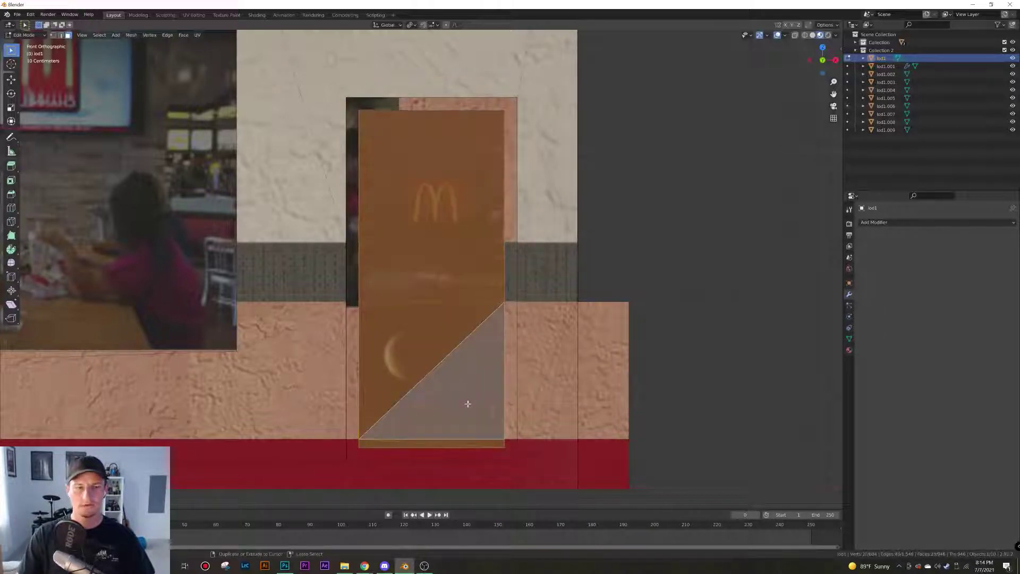
pyautogui.keyDown('ctrl'); pyautogui.moveTo(481, 149); pyautogui.dragTo(383, 444); pyautogui.keyUp('ctrl')
pyautogui.press('x')
pyautogui.click(401, 405)
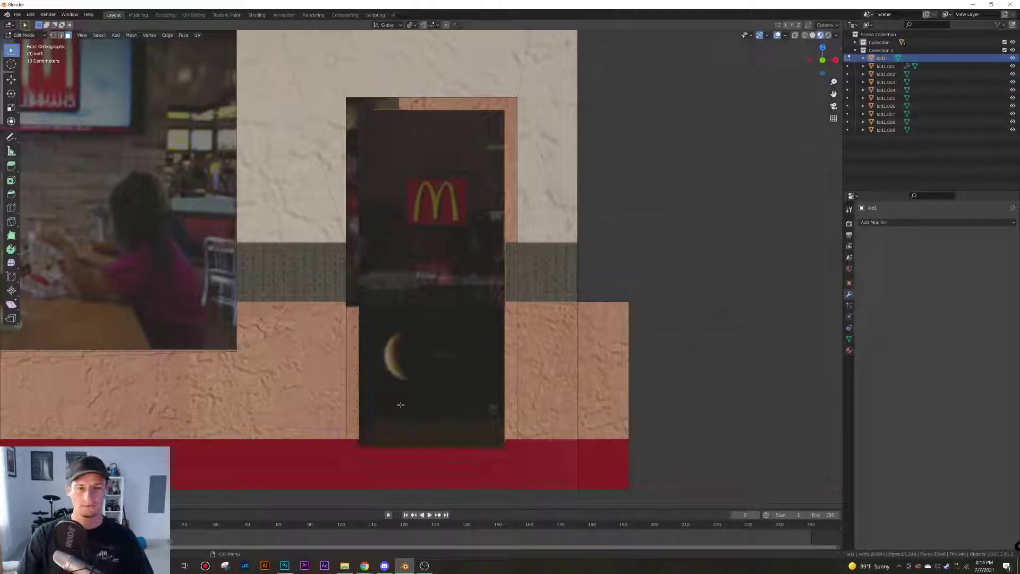
# Select all faces of the door's glass pane and try to scale it up to fill the opening
pyautogui.click(394, 408)
pyautogui.press('ctrl+KP_Add')
pyautogui.press('ctrl+KP_Add')
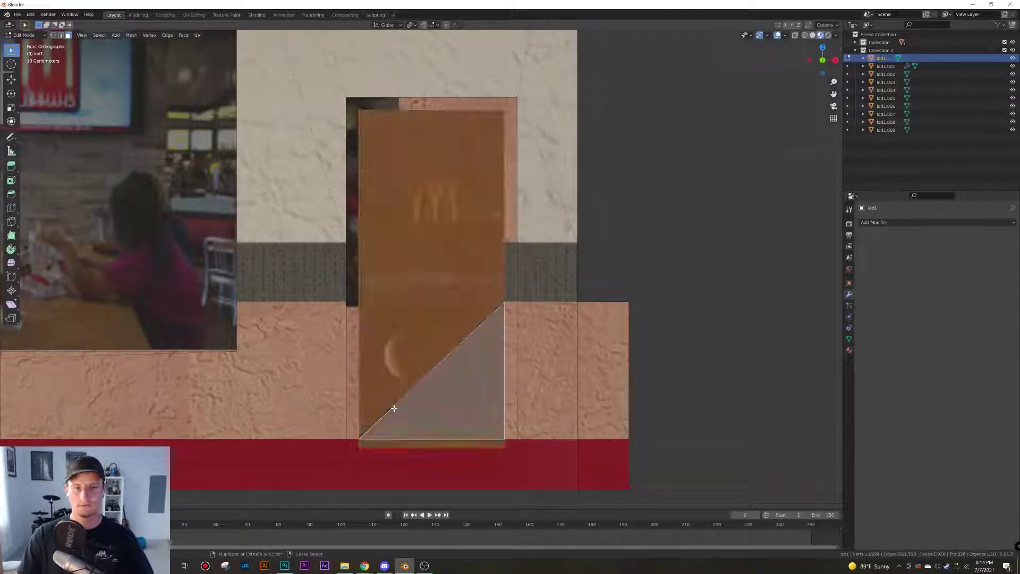
pyautogui.press('s')
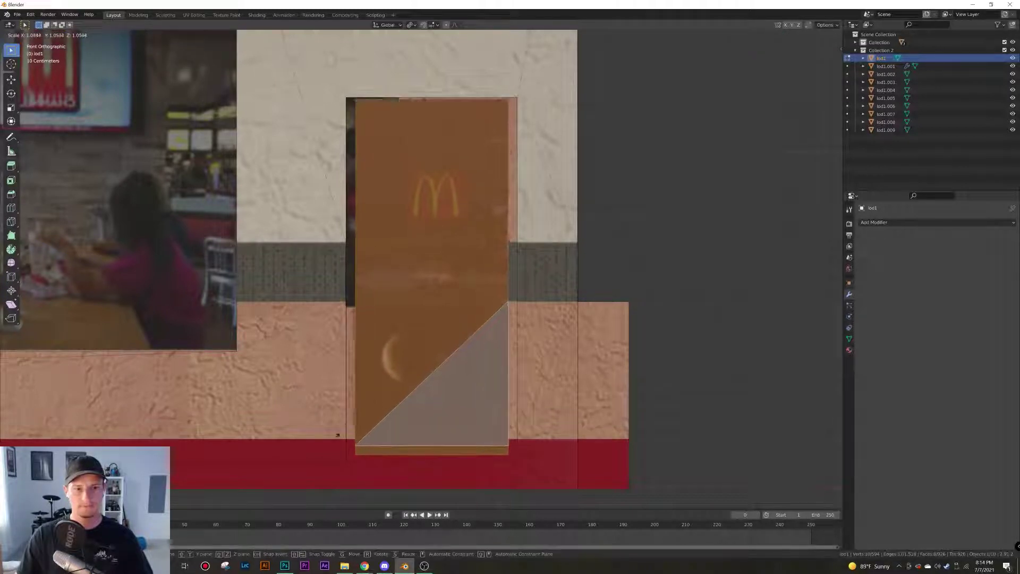
pyautogui.click(389, 122)
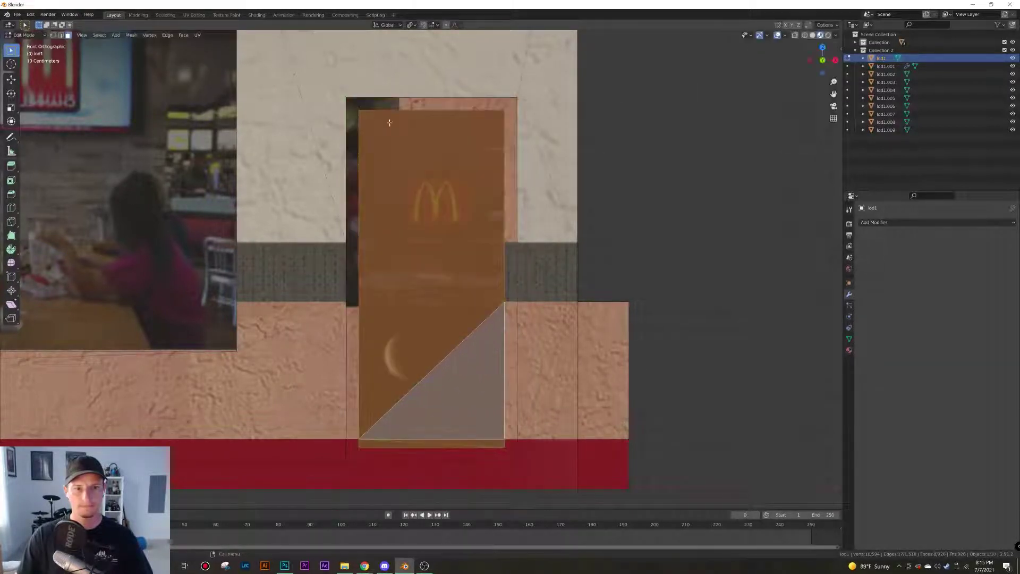